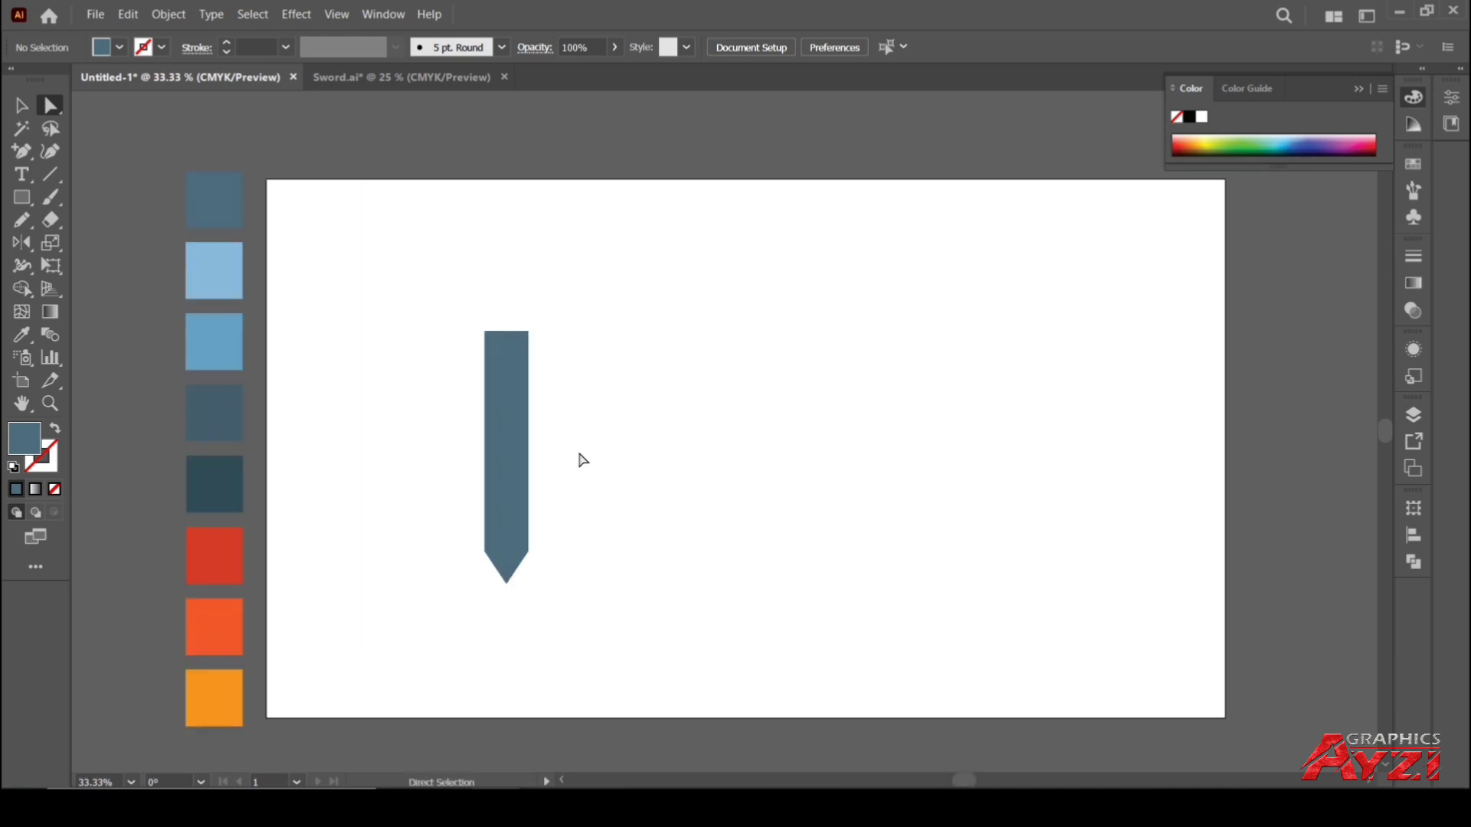
Move the blade's tip anchor point slightly downward to make the point longer
scroll(503, 594, "up", 2)
left_click_drag(475, 556, 524, 604)
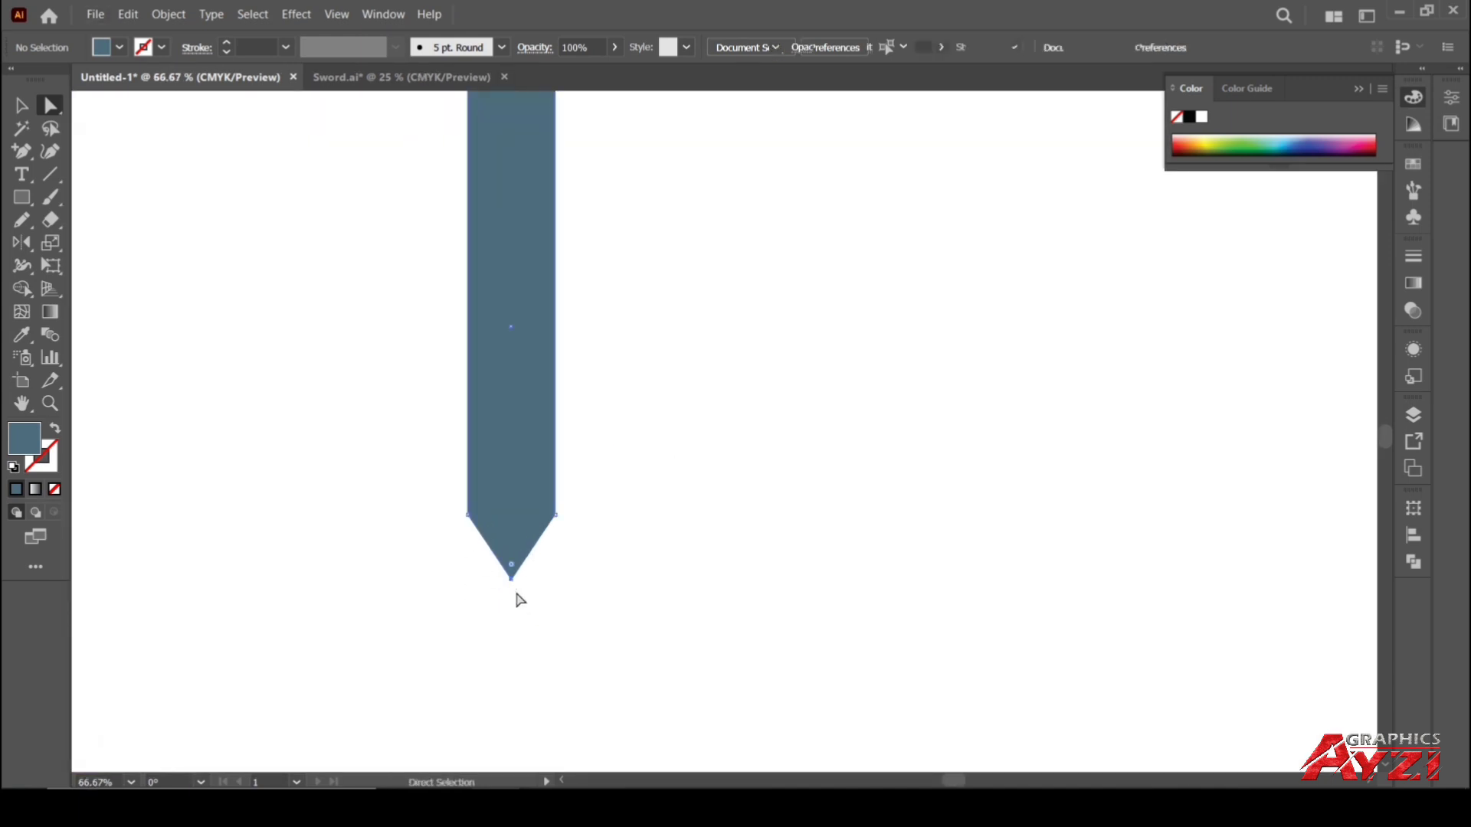
key("ctrl+shift+a")
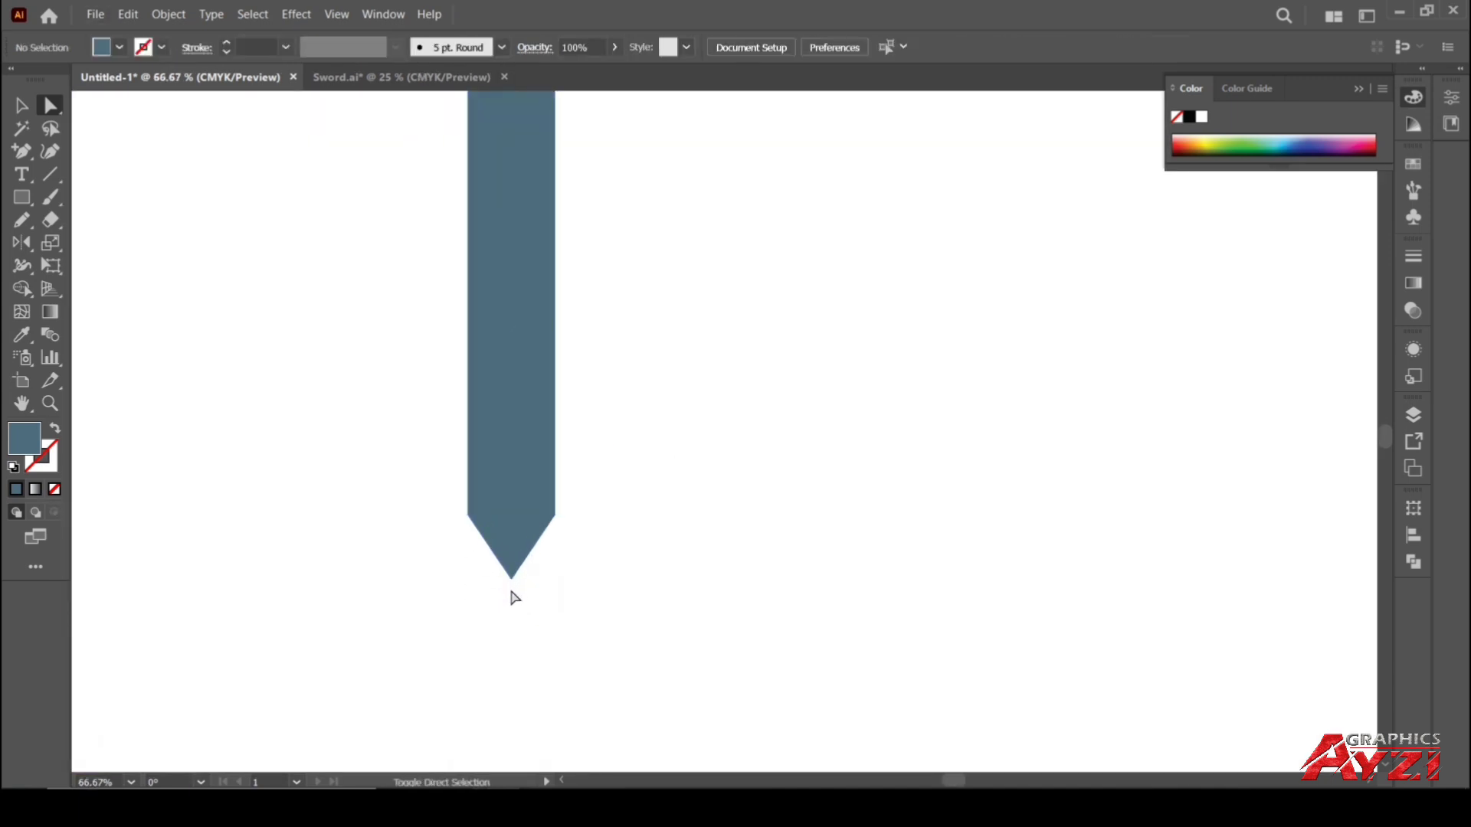
left_click_drag(482, 571, 512, 589)
left_click(624, 425)
scroll(625, 424, "down", 4)
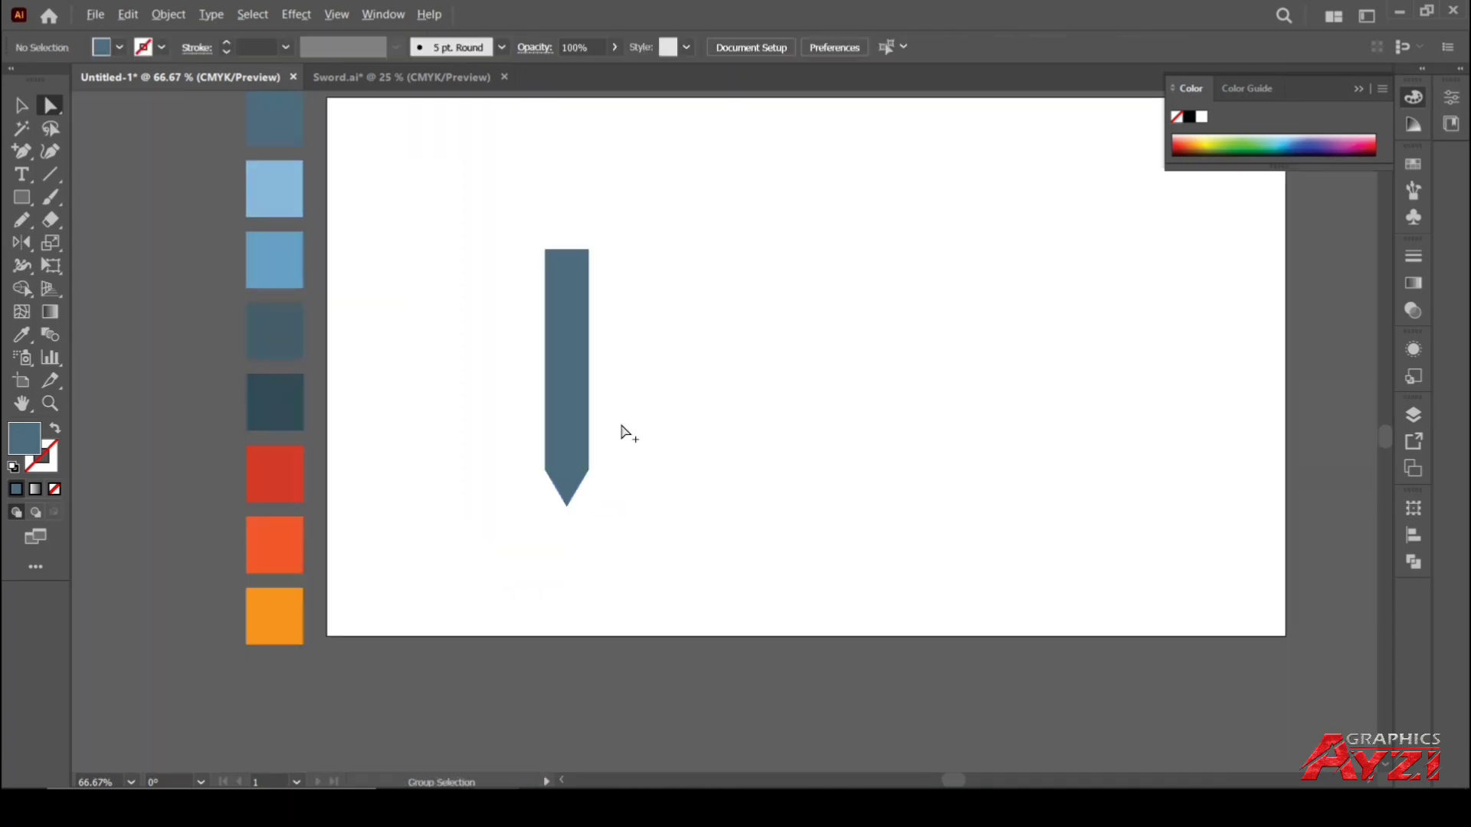
Draw a straight vertical line through the centre of the blade, extending past both ends
scroll(632, 403, "up", 2)
scroll(599, 306, "up", 2)
left_click(50, 173)
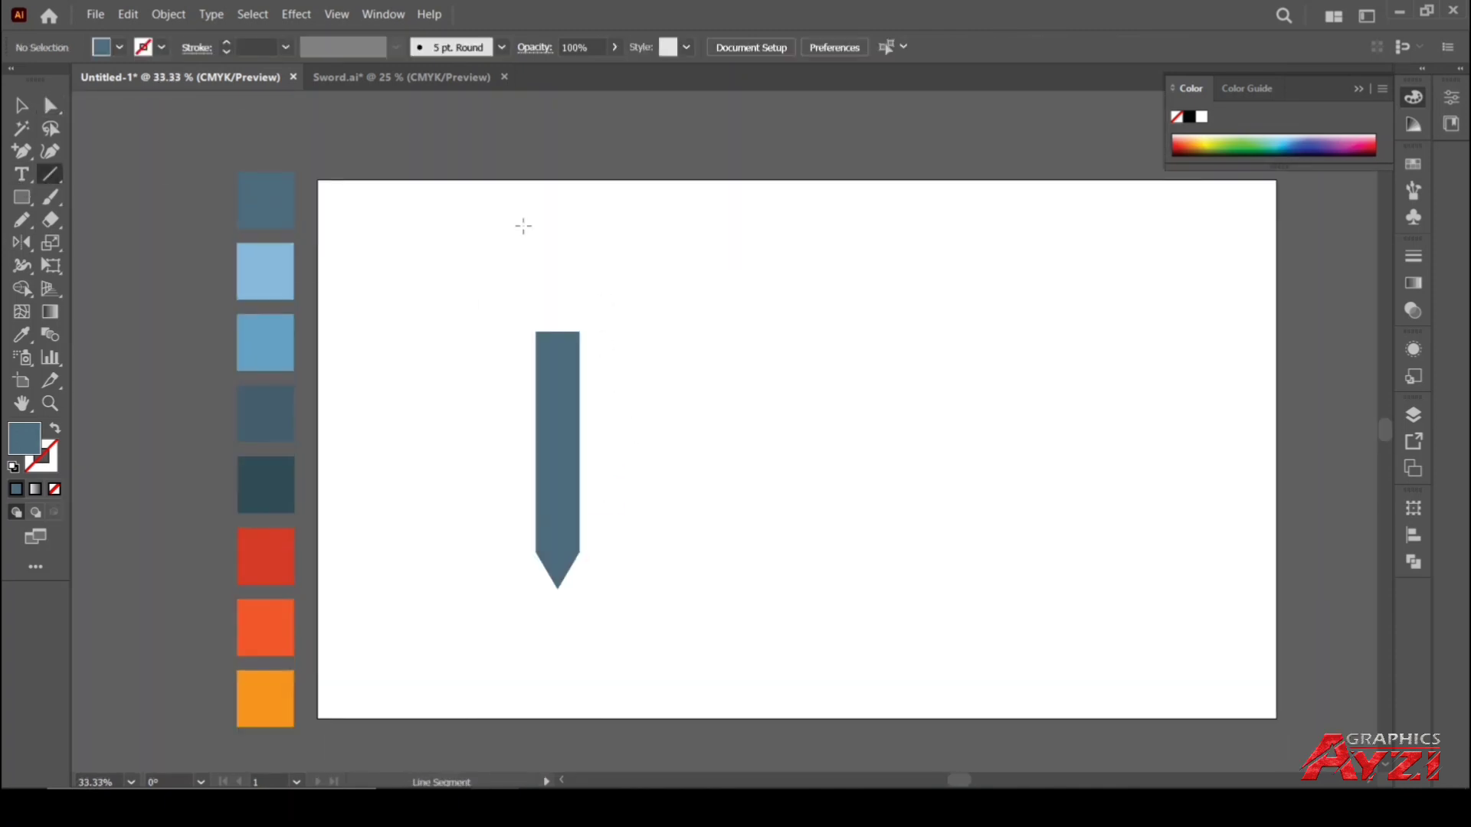
left_click_drag(556, 306, 558, 612)
Divide the blade along the centre line with Pathfinder Divide and ungroup the two halves
left_click(21, 106)
left_click_drag(505, 268, 741, 475)
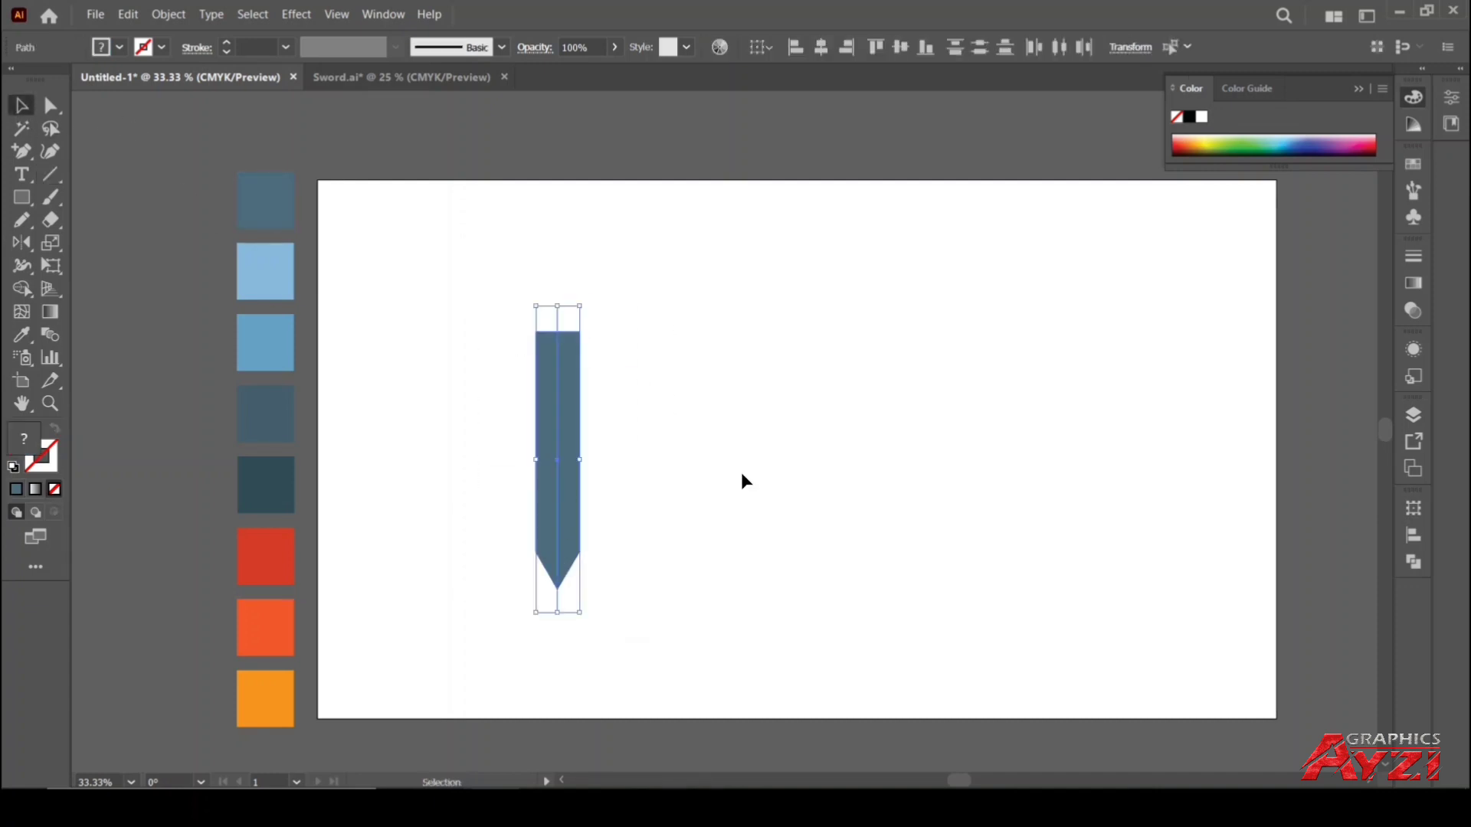
left_click(1414, 563)
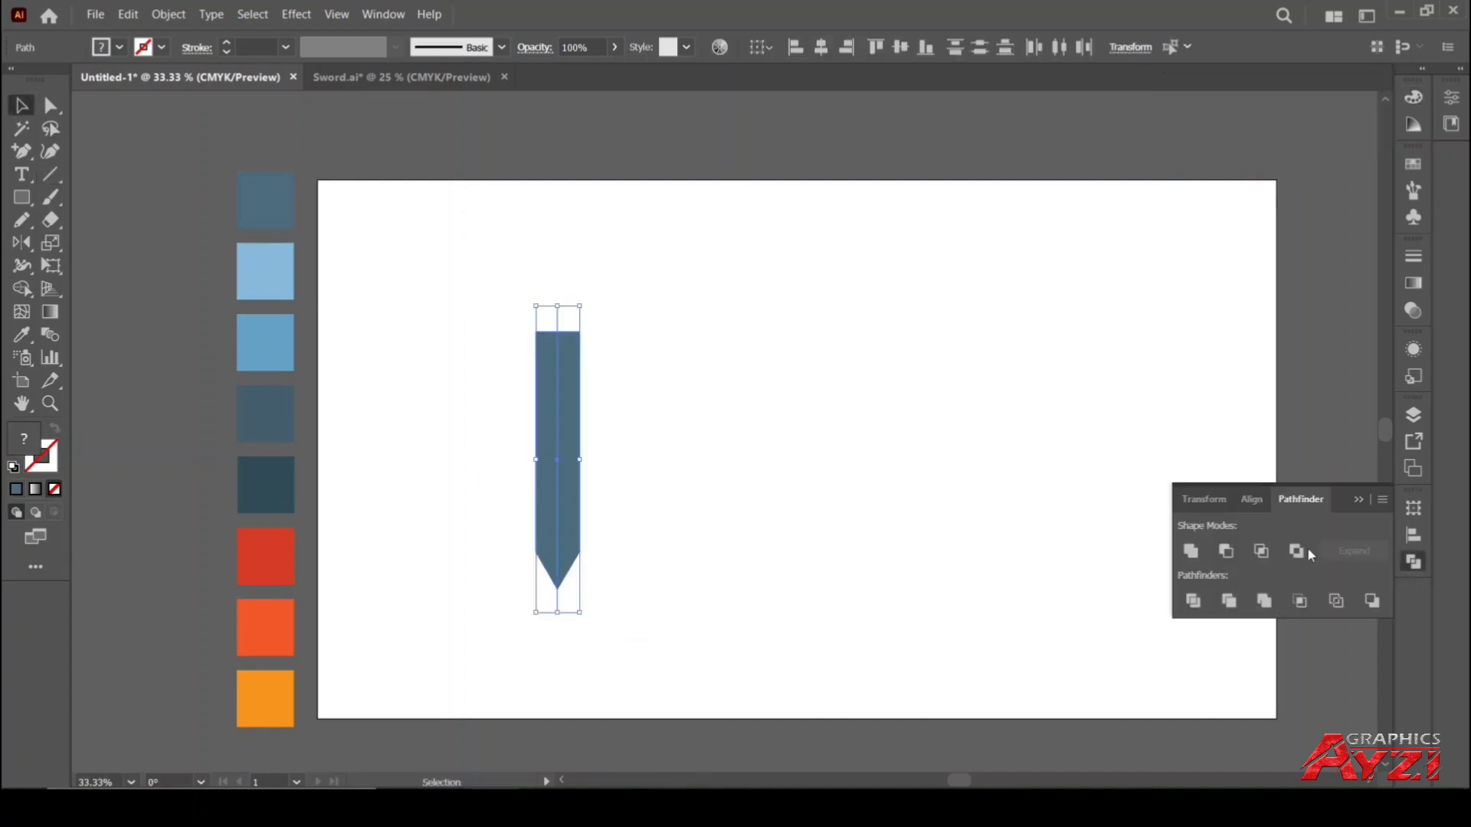
left_click(1193, 601)
left_click(170, 14)
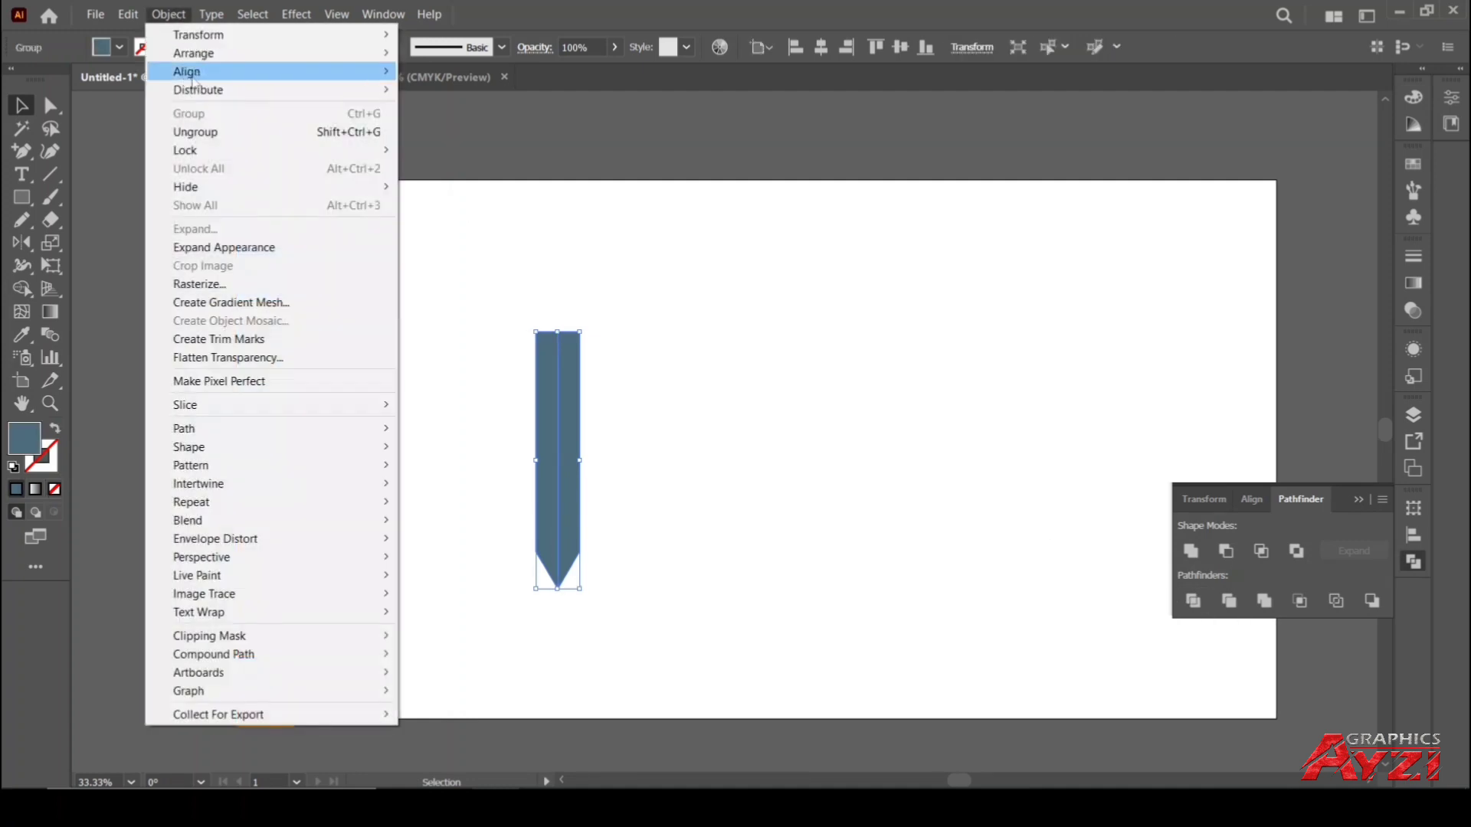
left_click(207, 115)
left_click(766, 245)
left_click_drag(569, 421, 662, 428)
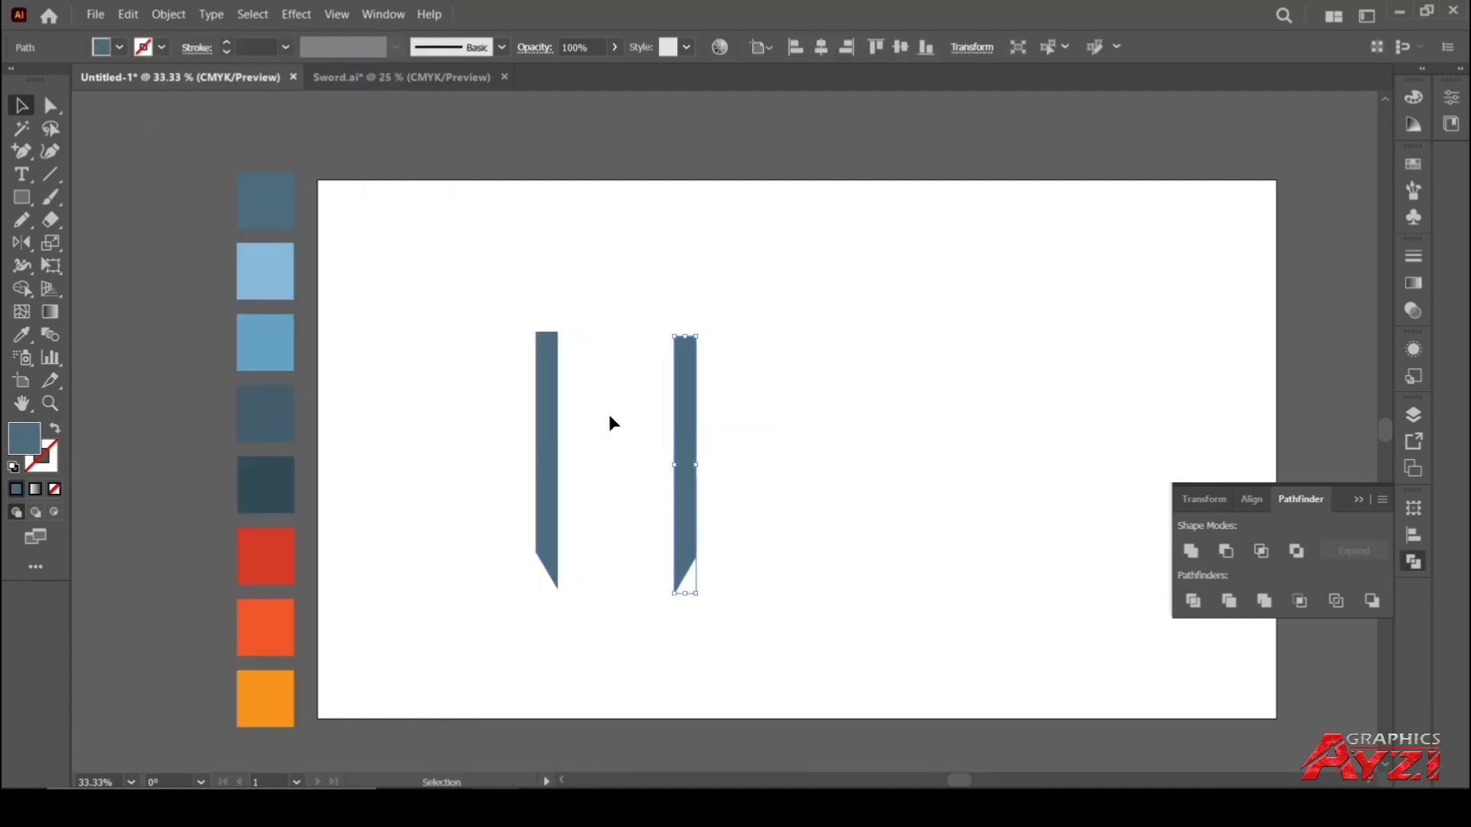
key("ctrl+z")
Recolour the right half of the blade with the light blue from the palette's second swatch
left_click(573, 417)
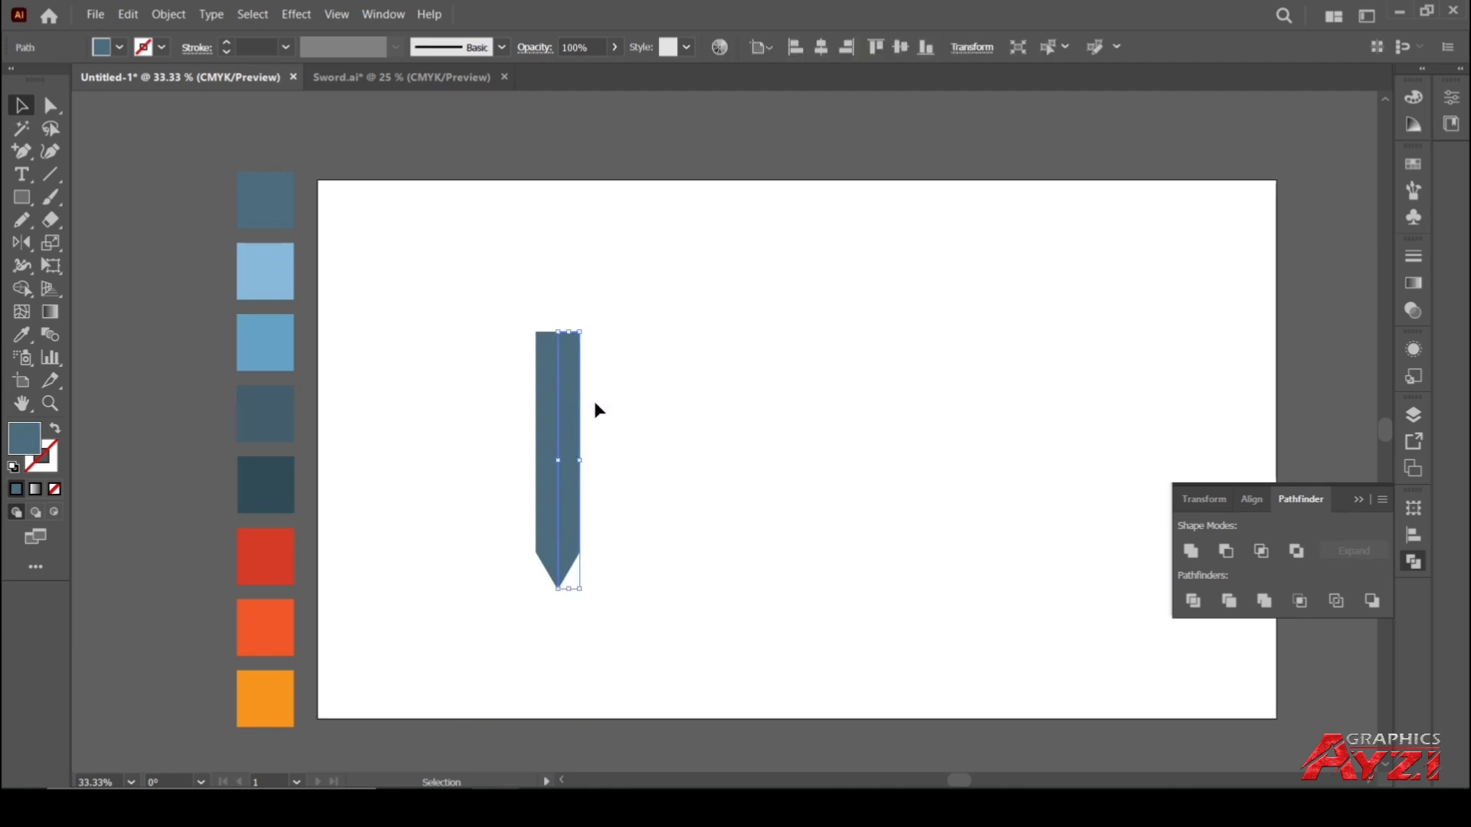
left_click(23, 338)
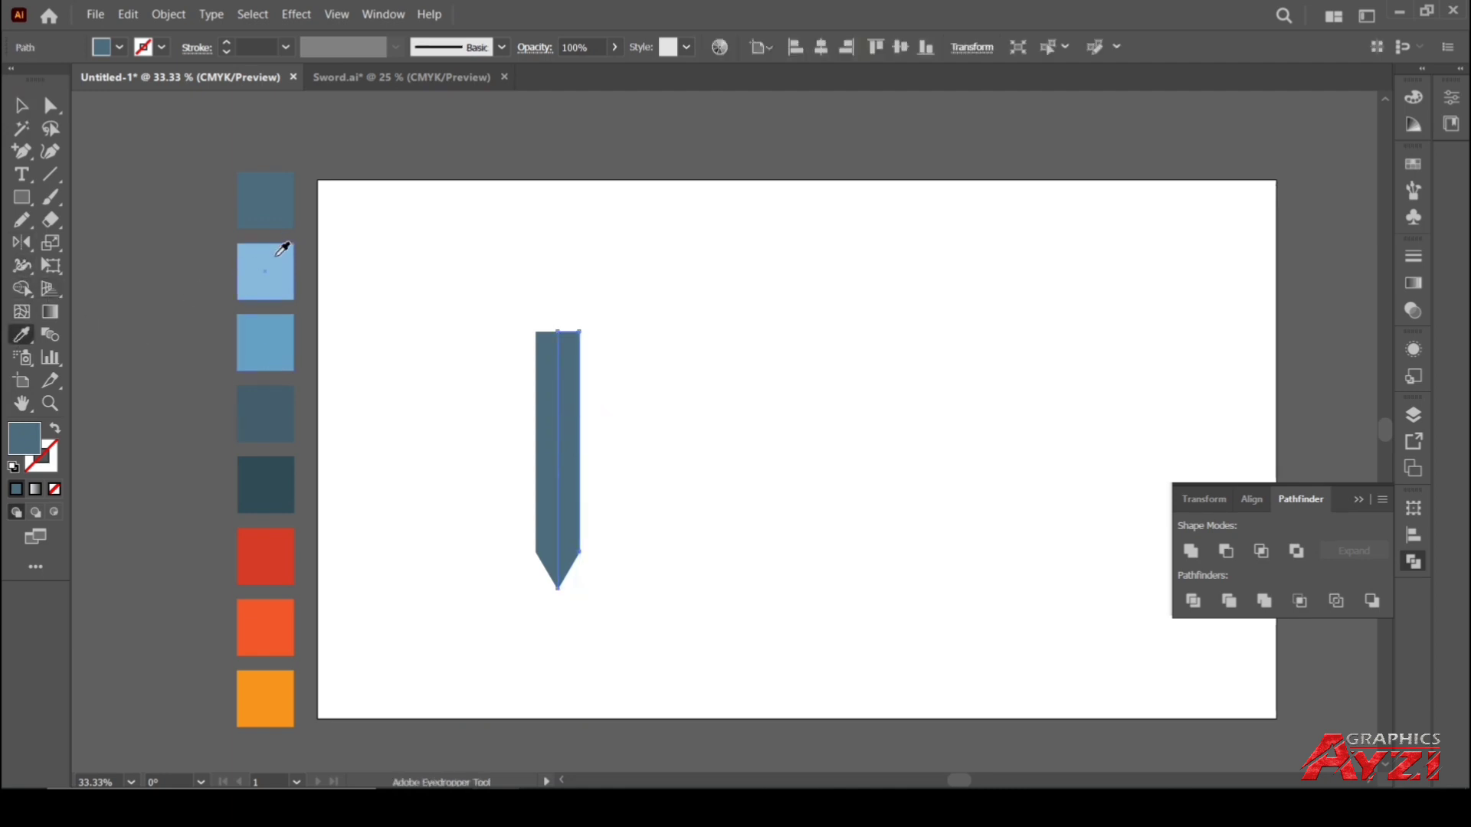
left_click(279, 253)
key("v")
left_click(583, 396)
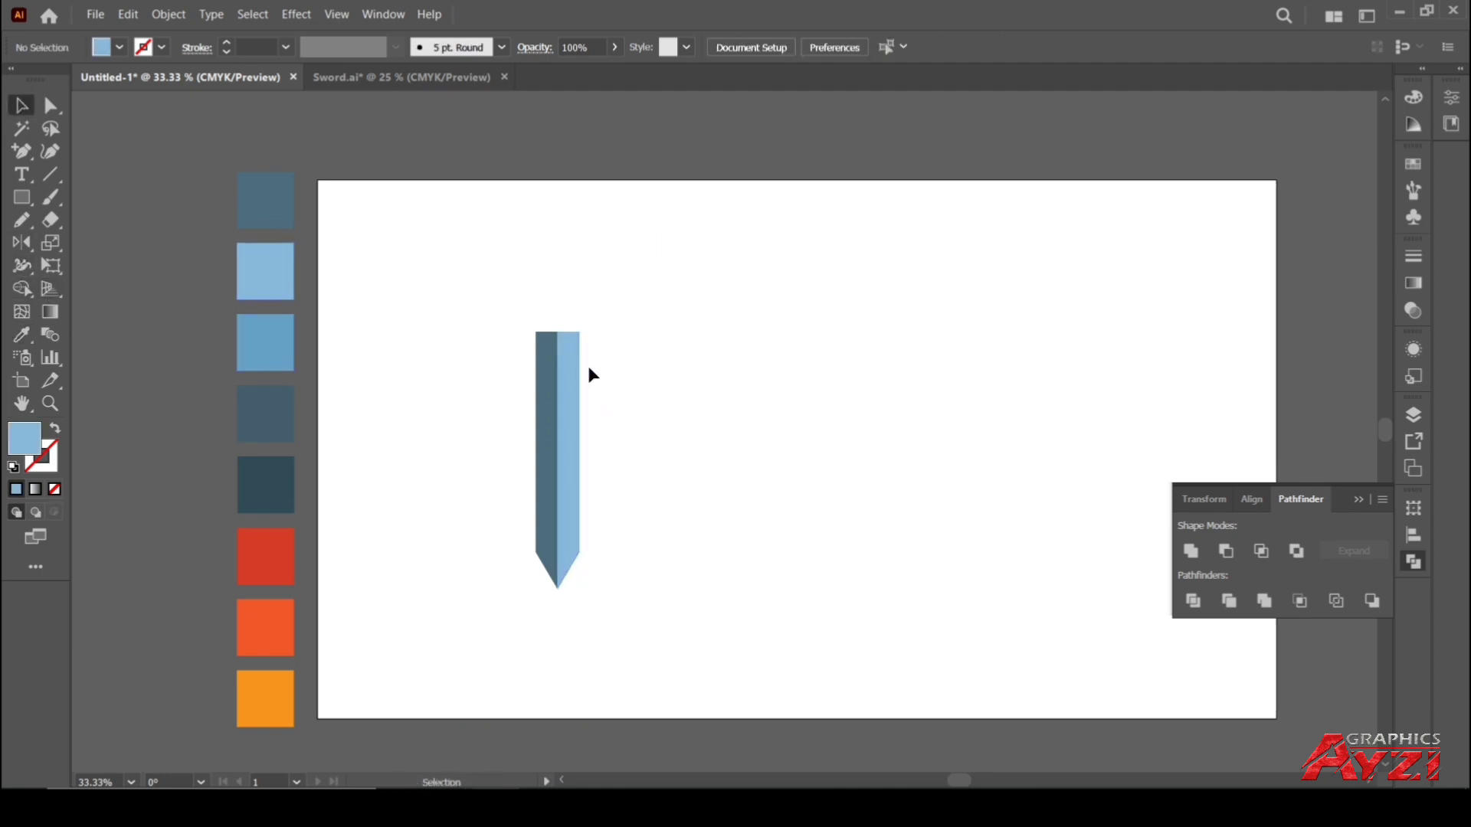
Group the two blade halves and move the blade down the artboard
scroll(589, 367, "down", 1)
scroll(589, 367, "up", 1)
left_click_drag(614, 320, 600, 351)
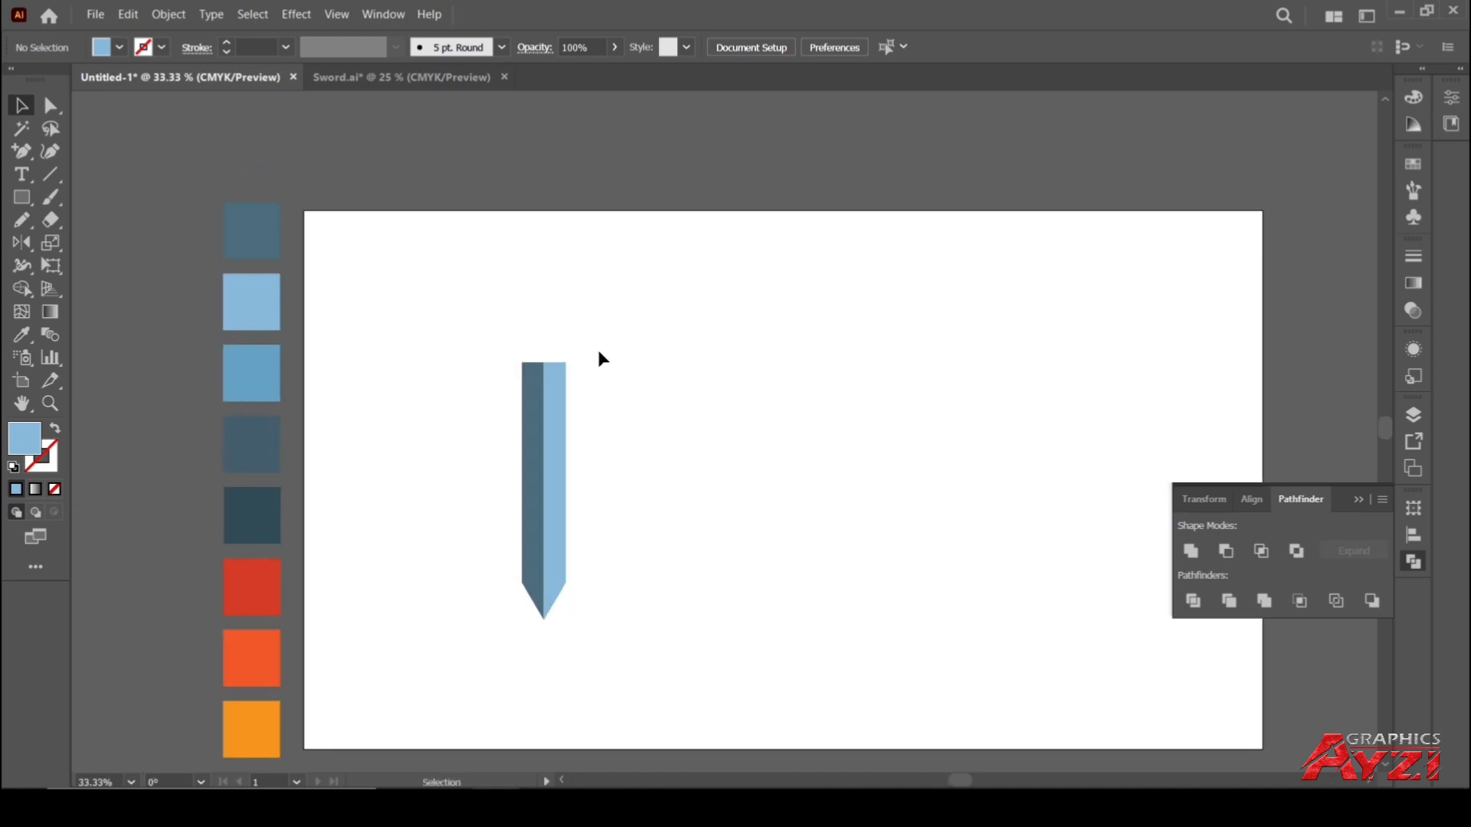
left_click_drag(491, 349, 584, 422)
right_click(550, 404)
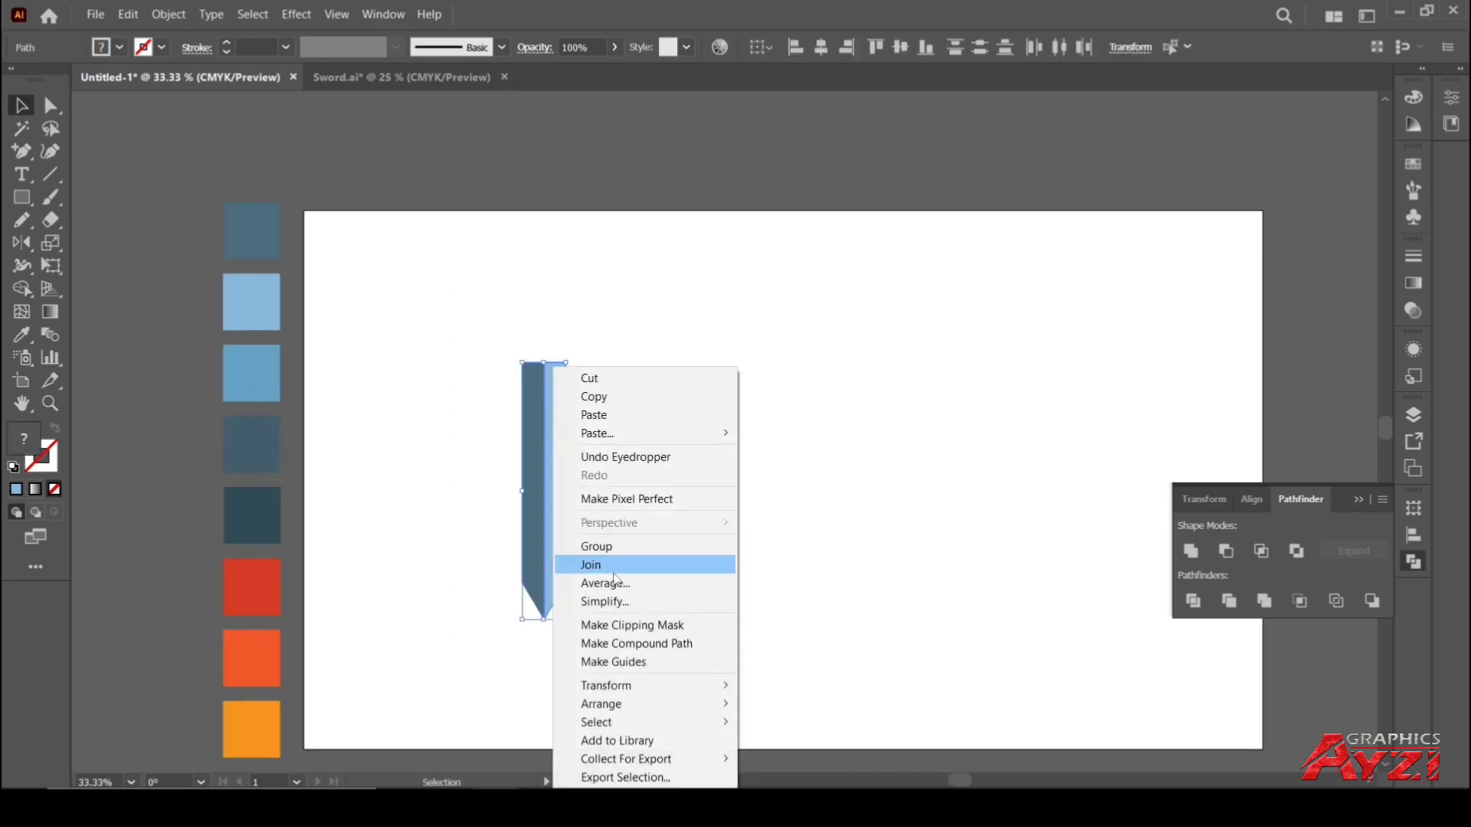
left_click(605, 546)
left_click(657, 483)
left_click_drag(550, 472, 544, 554)
Draw a rectangle slightly wider than the blade, sitting directly on its top edge
left_click(21, 197)
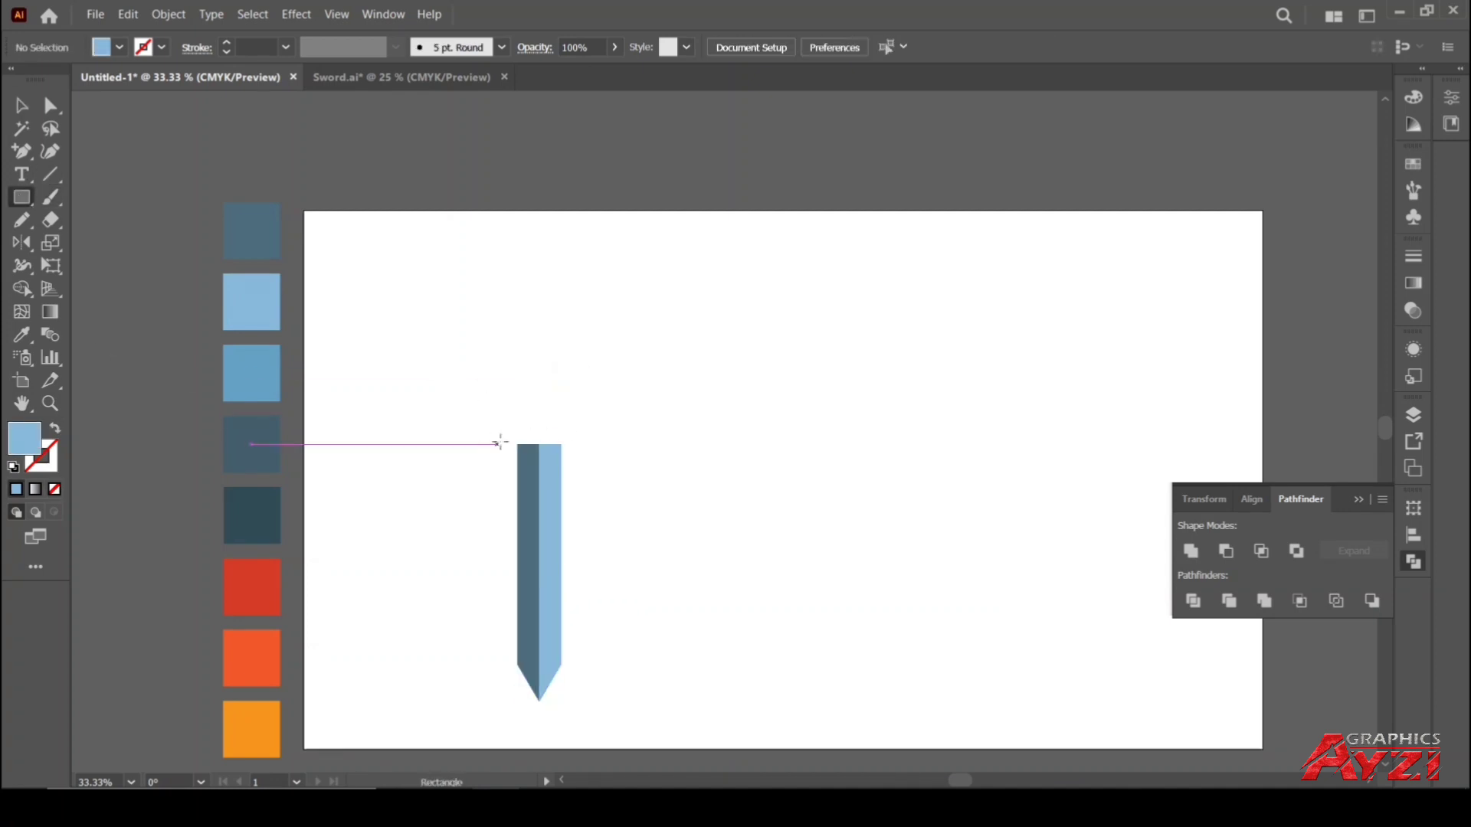
left_click_drag(505, 445, 577, 405)
key("v")
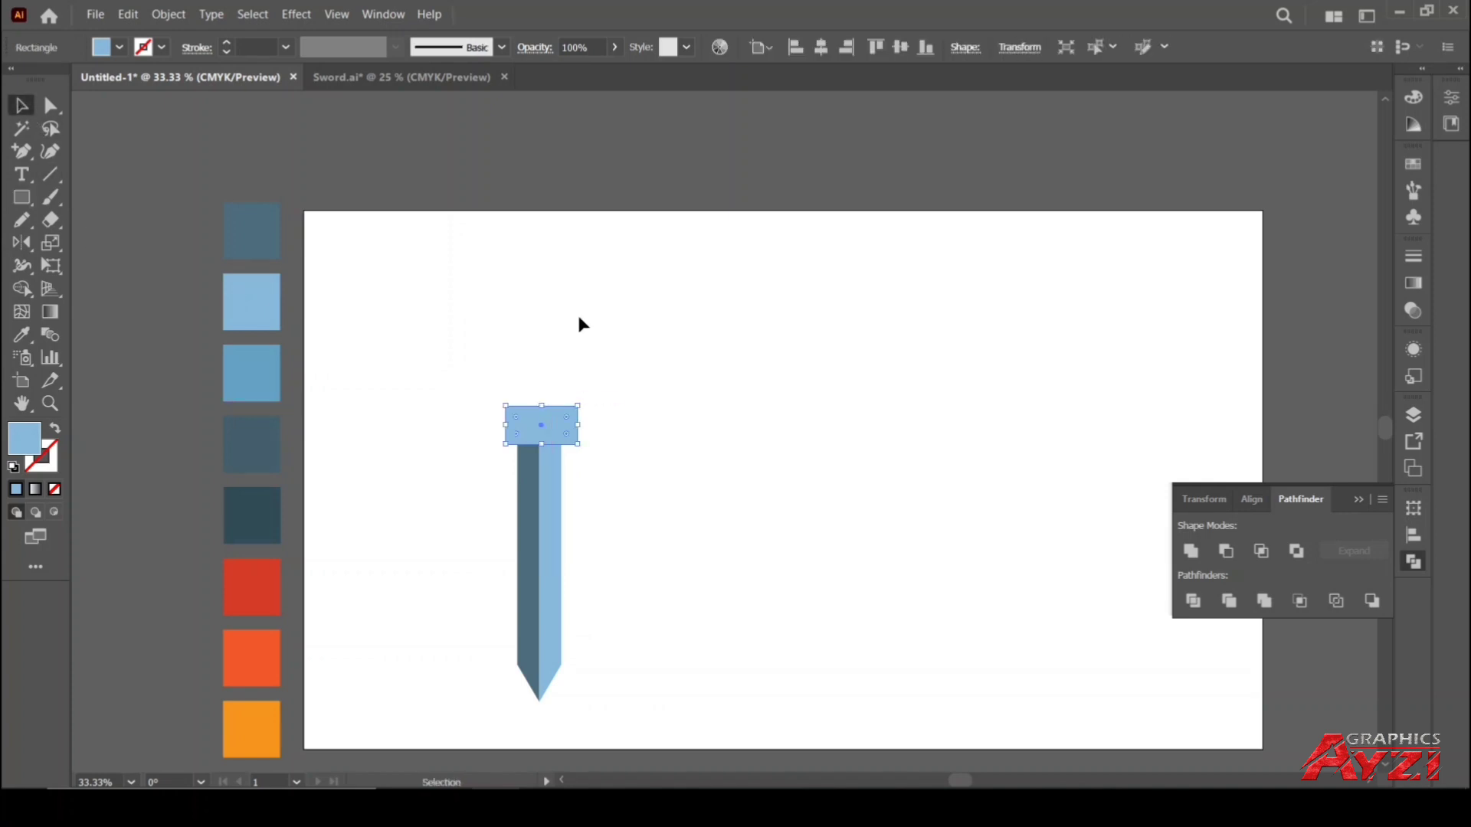
Align the rectangle and the blade to each other by their horizontal centres
left_click_drag(453, 384, 755, 538)
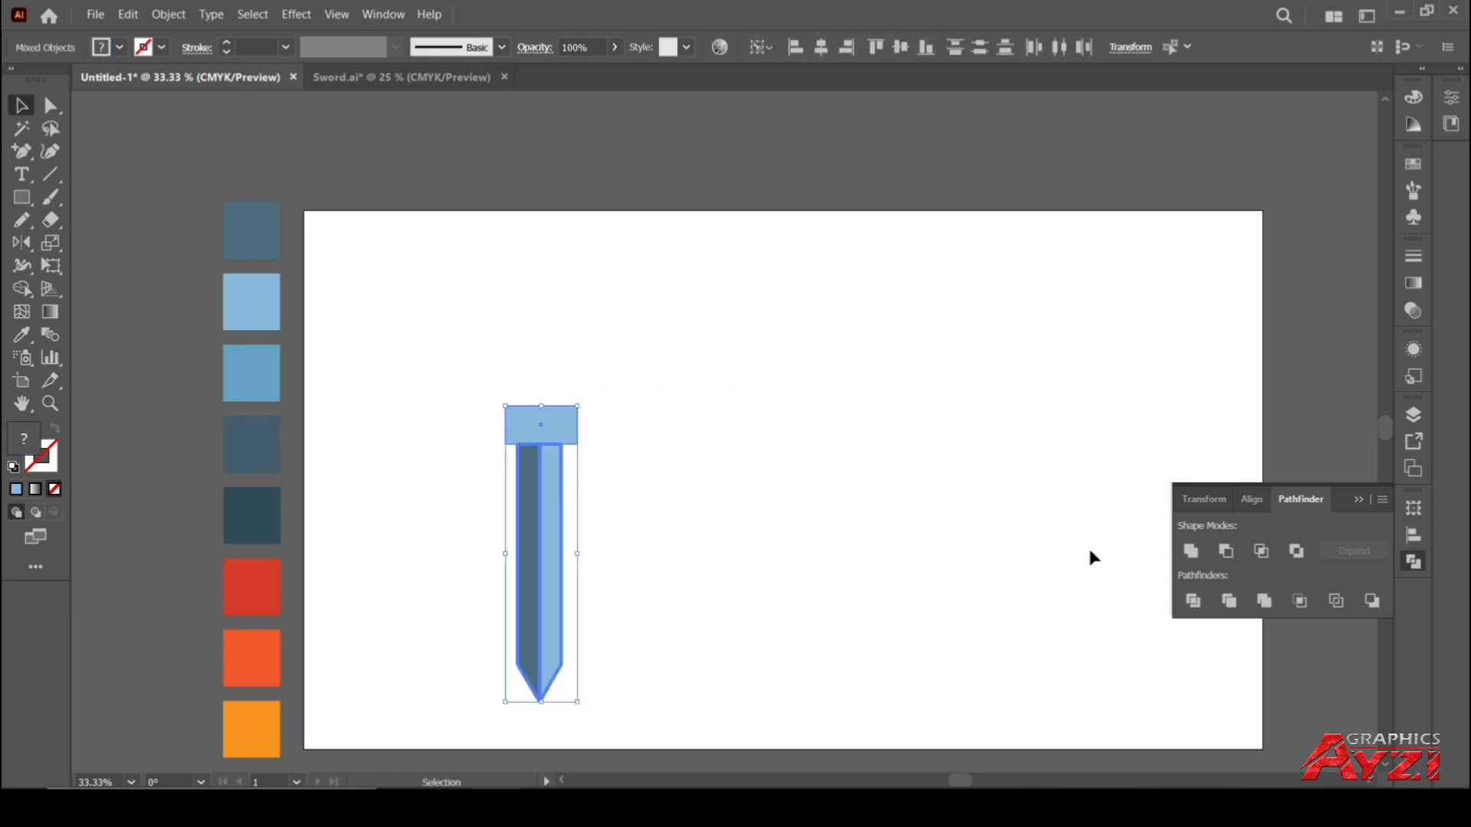
left_click(1414, 536)
left_click(1217, 553)
left_click(1360, 500)
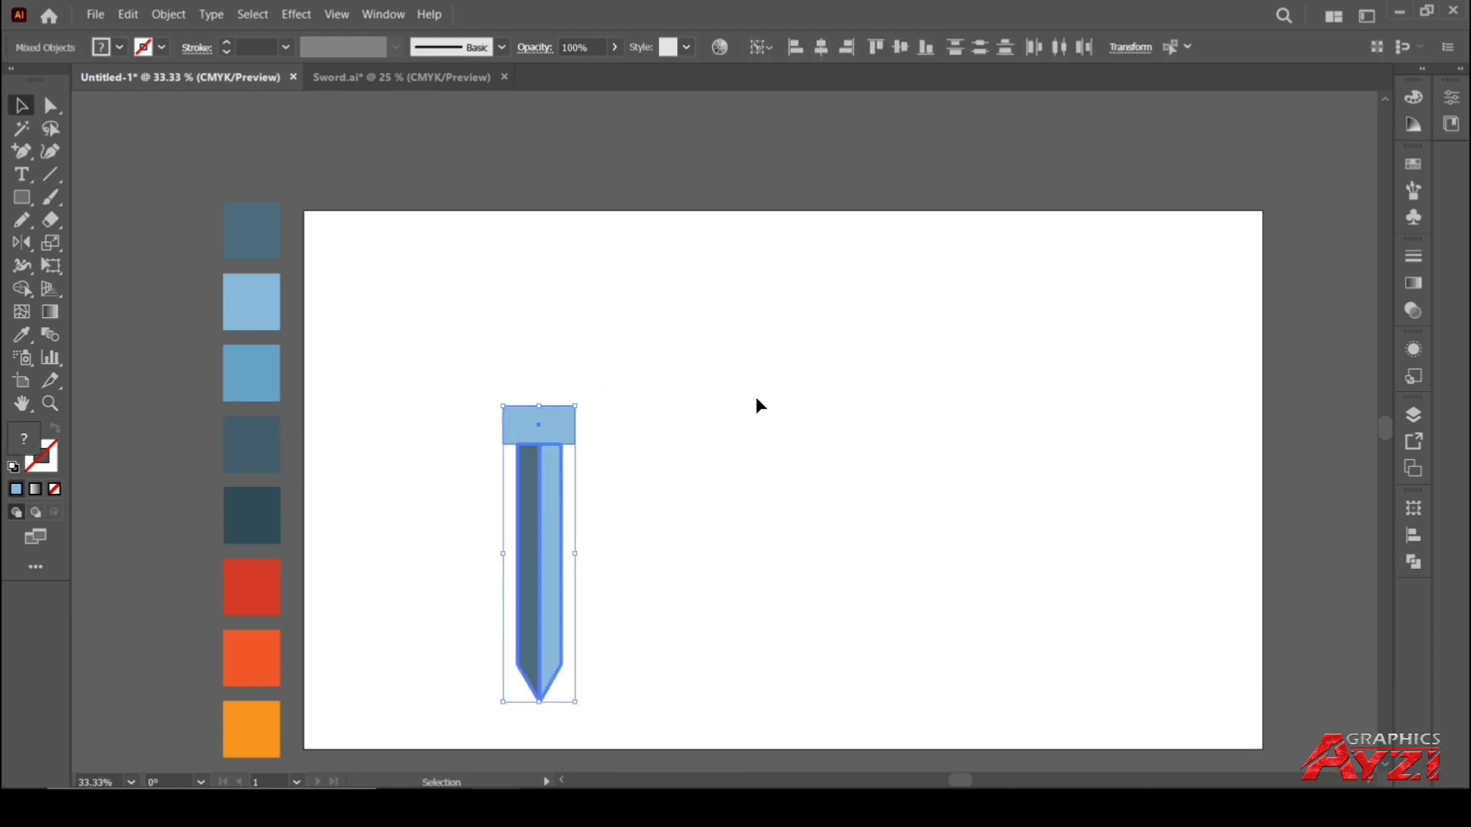
left_click(736, 400)
Fill the rectangle above the blade with the palette's red
left_click(566, 434)
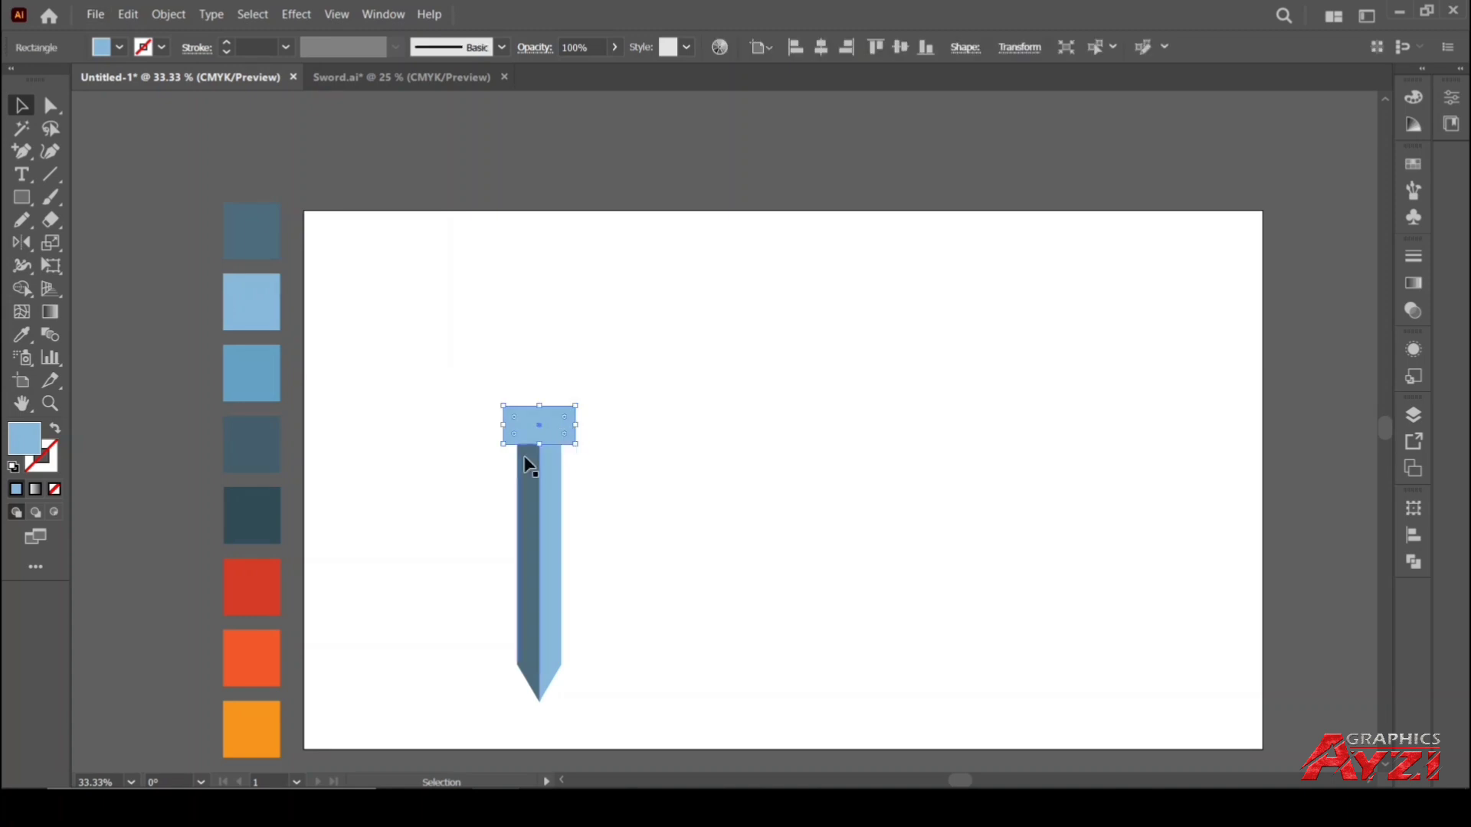
key("i")
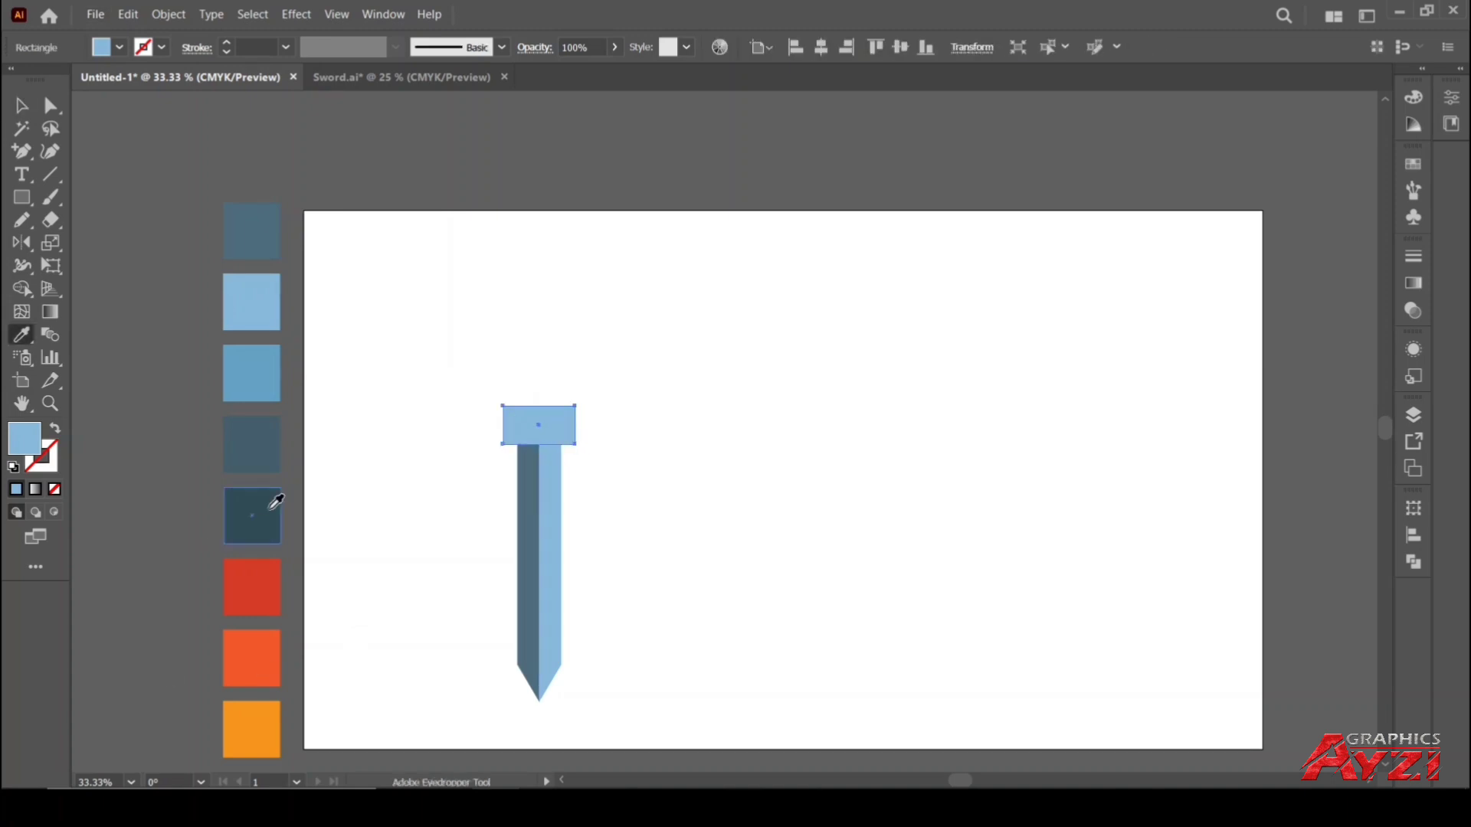
left_click(267, 581)
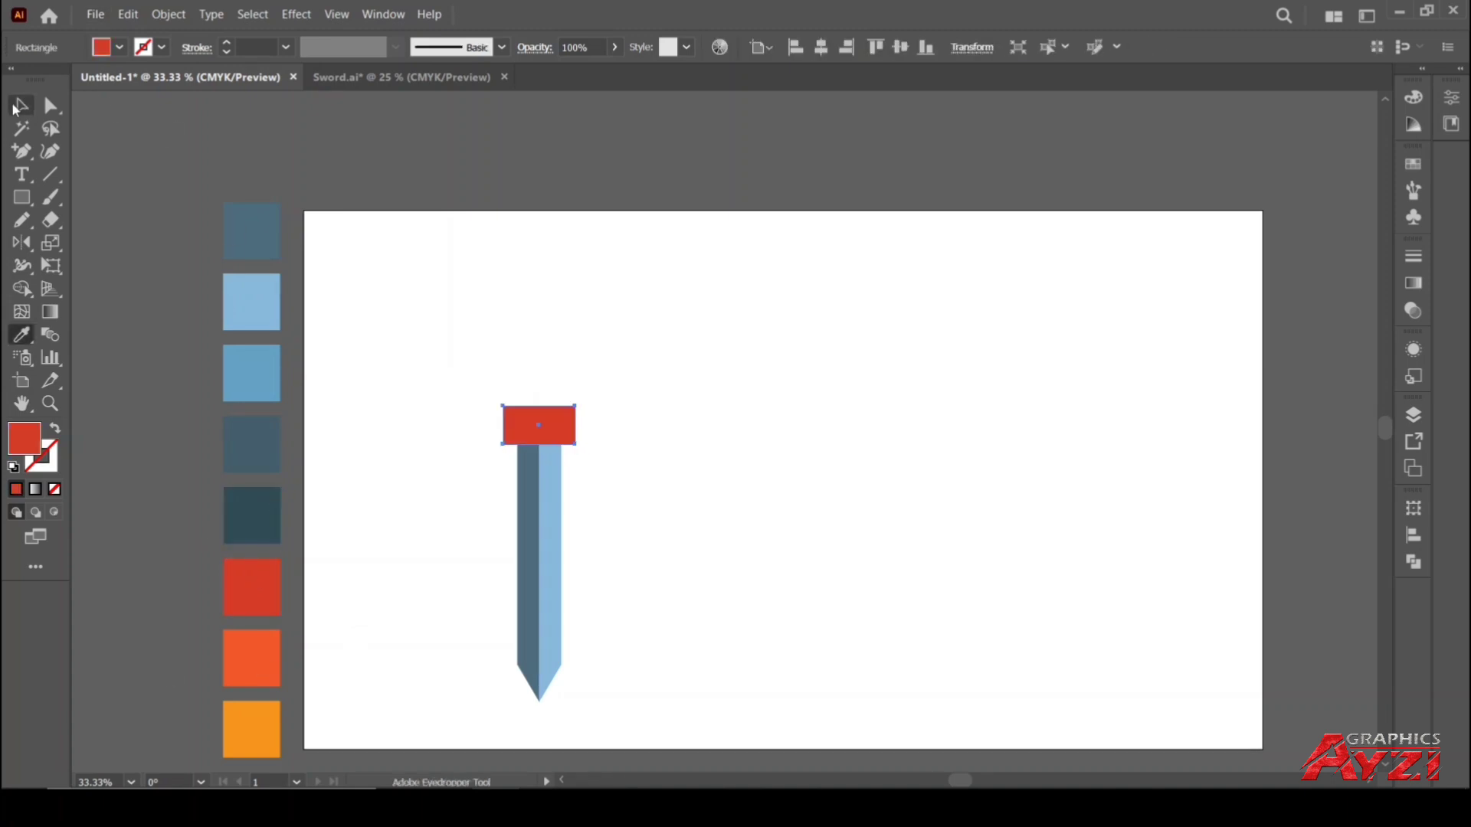
left_click(20, 107)
left_click(582, 407)
Round all four corners of the red rectangle
scroll(567, 378, "up", 2)
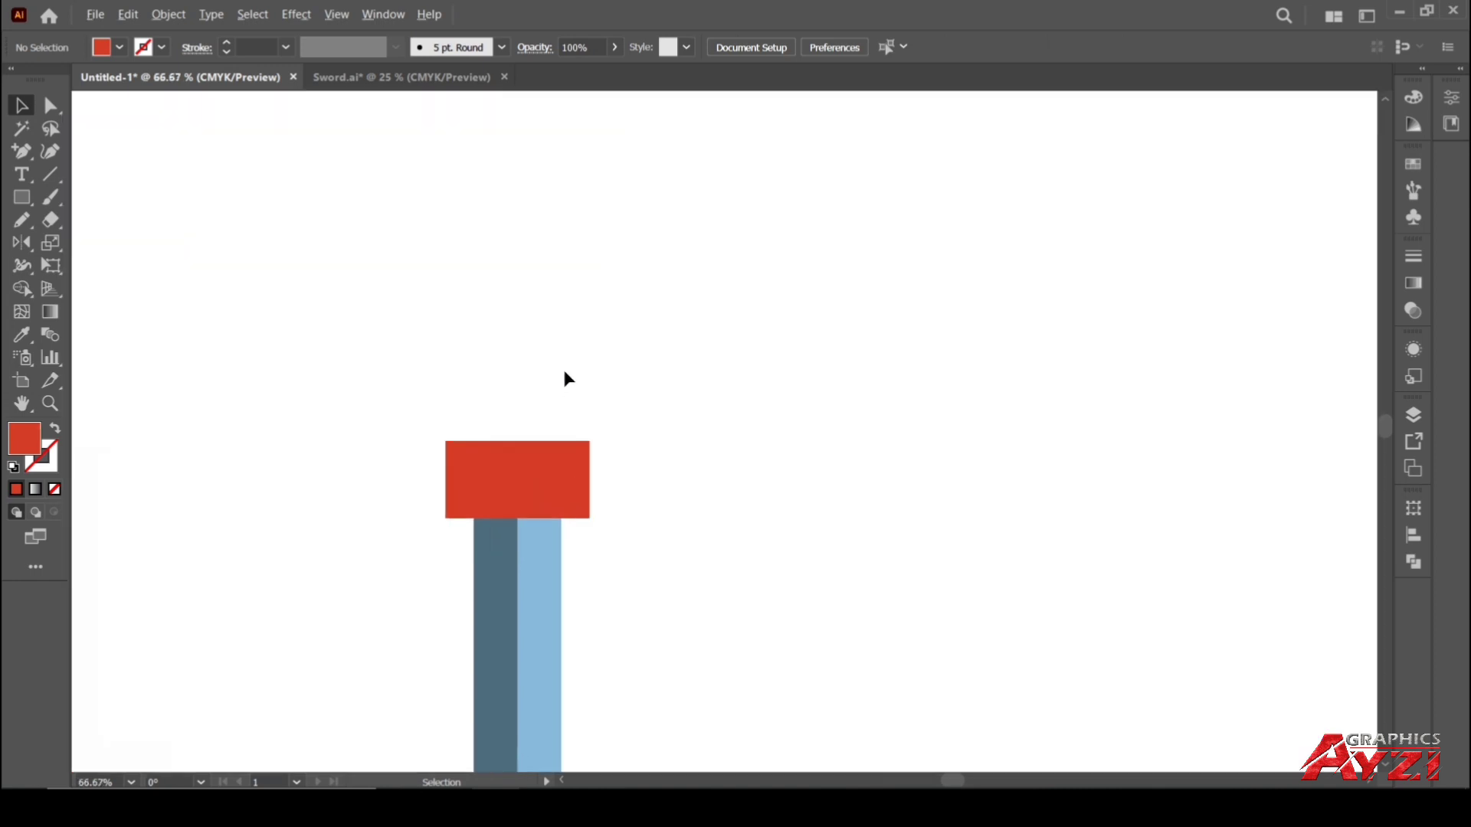
left_click(487, 457)
mouse_move(577, 450)
left_mouse_down()
mouse_move(552, 463)
mouse_move(566, 461)
left_mouse_up()
left_click(614, 364)
scroll(614, 365, "down", 2)
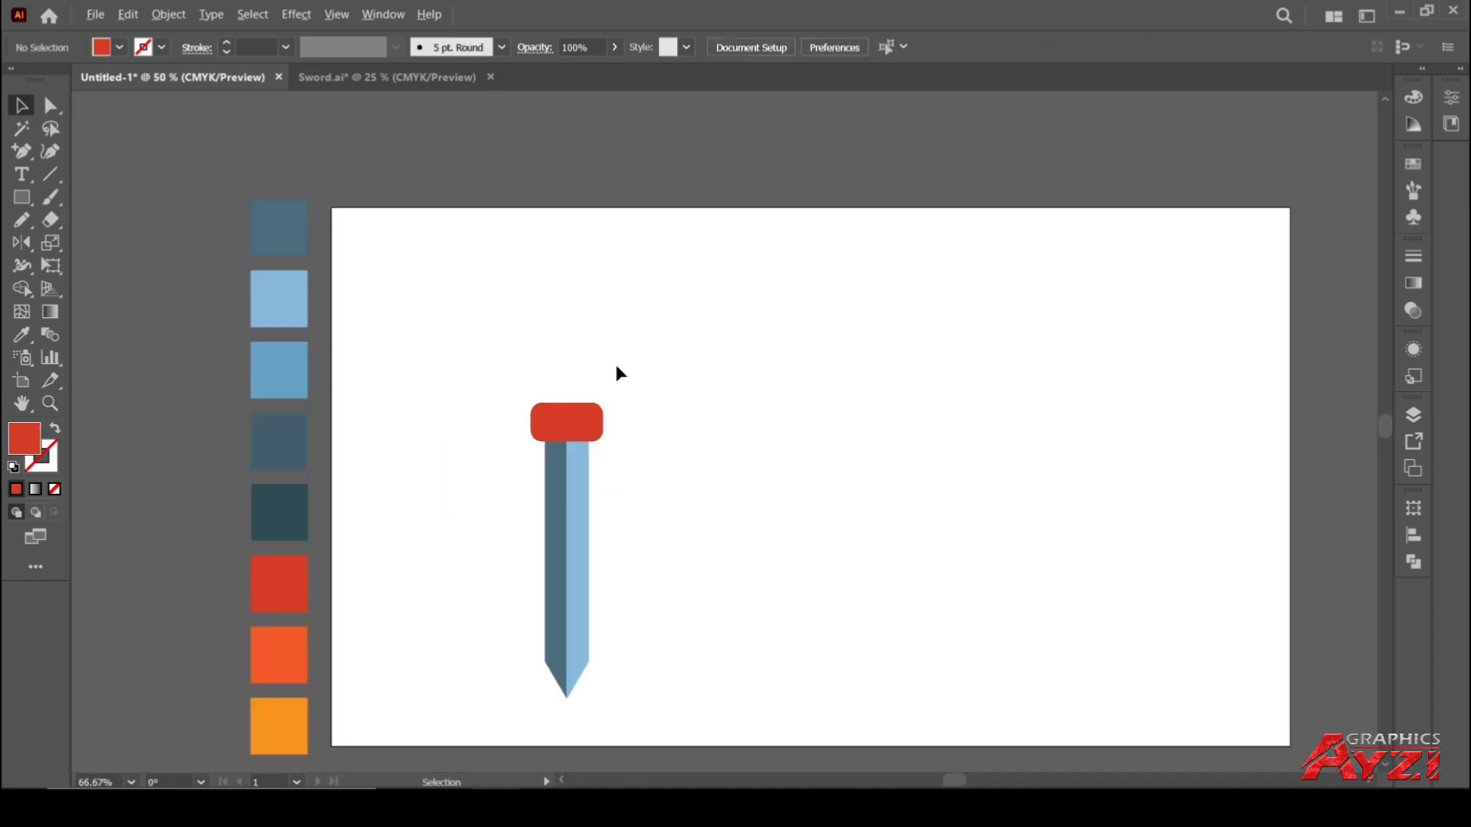
Draw a thin, wide rectangle across the rounded red shape as the sword's crossbar
key("m")
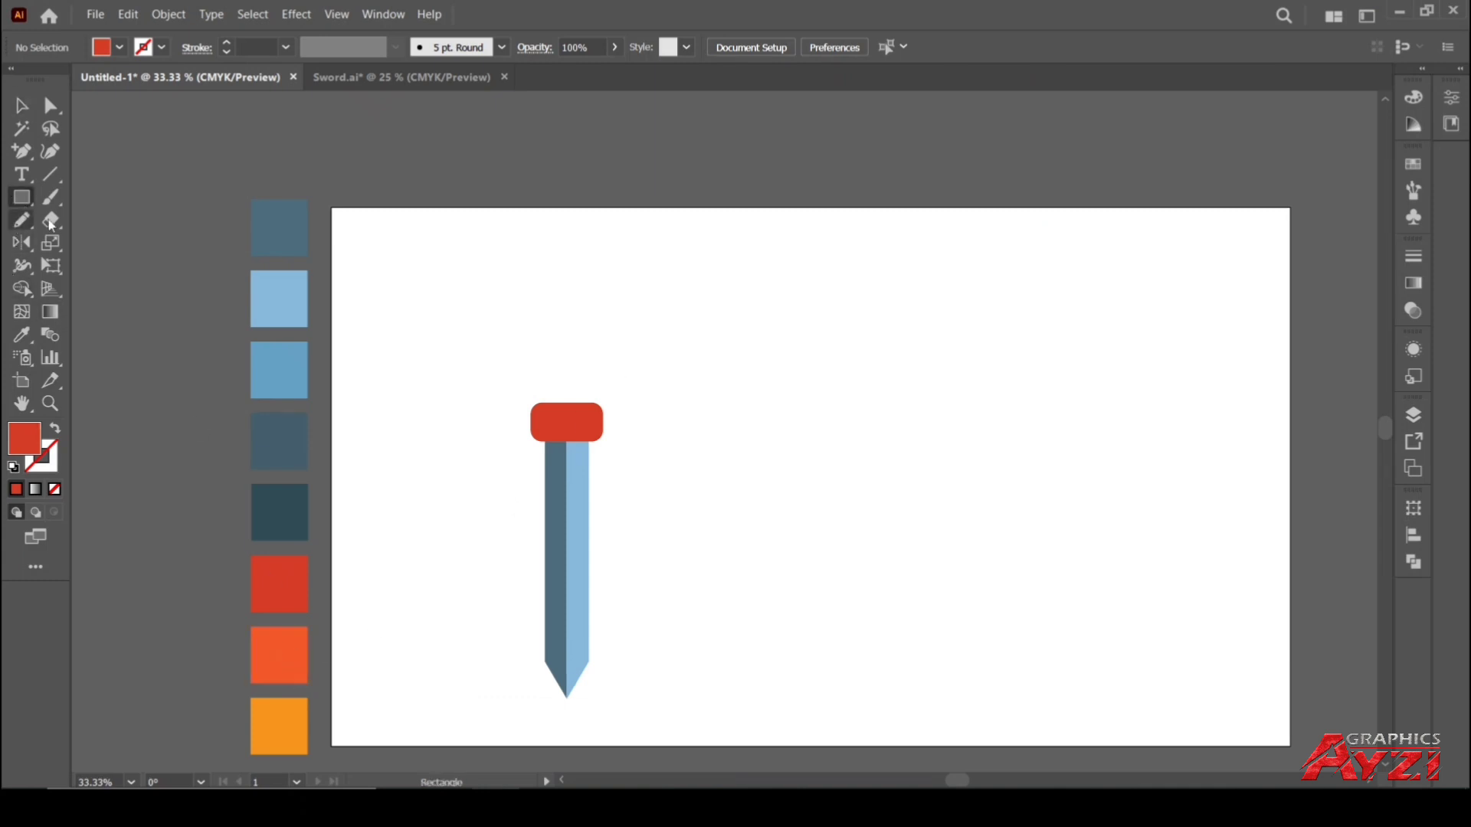
left_click_drag(505, 413, 635, 436)
left_click(22, 106)
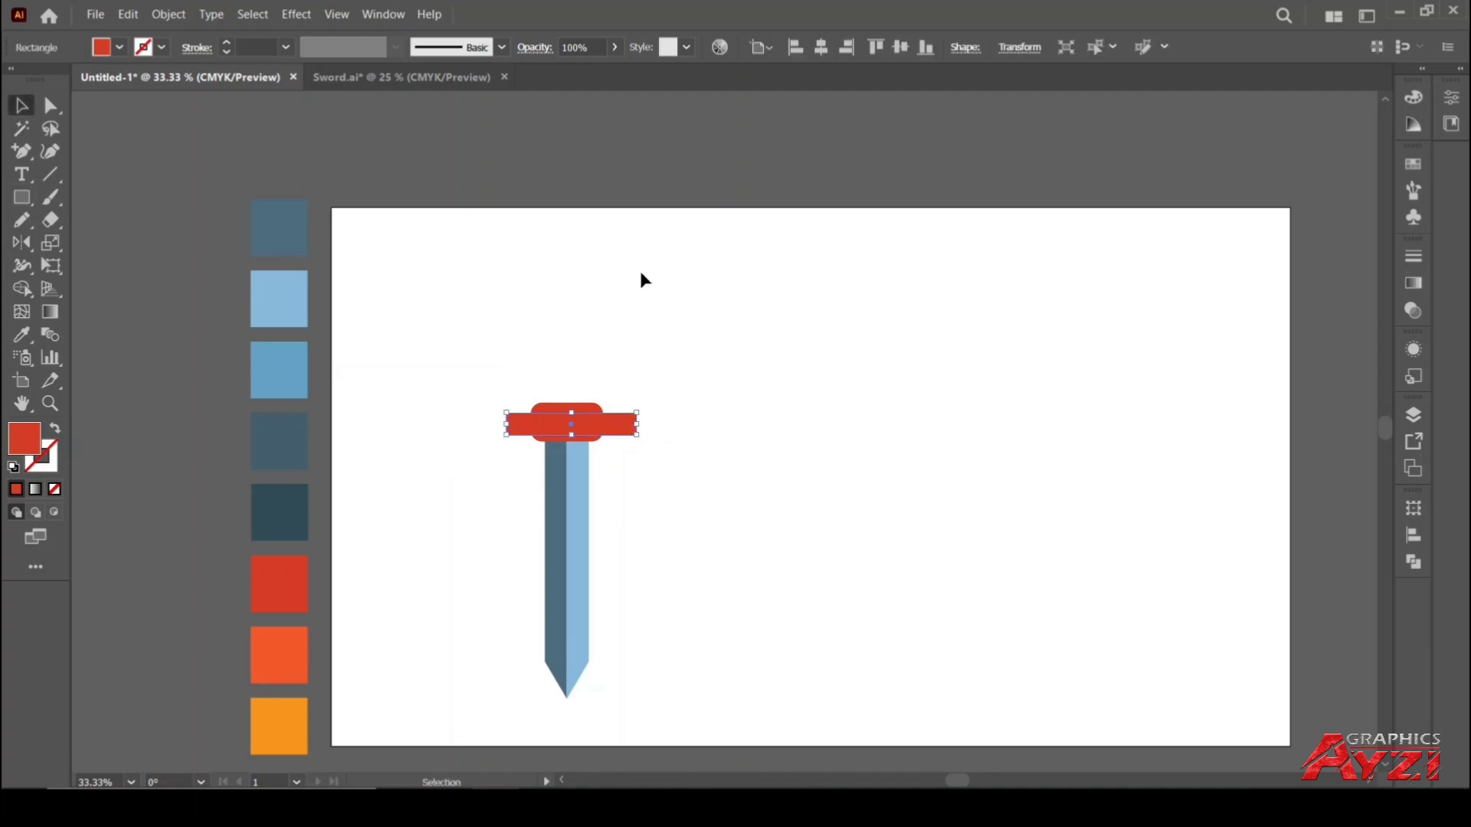
left_click(639, 270)
Stretch the rounded red rectangle slightly upward to make it taller
scroll(604, 407, "up", 2)
left_click(571, 414)
left_click_drag(528, 400, 528, 386)
Centre the crossbar horizontally and vertically on the rounded red rectangle, using the rounded rectangle as key object
left_click_drag(650, 375, 584, 432)
left_click(649, 442)
left_click(576, 406)
left_click(1413, 535)
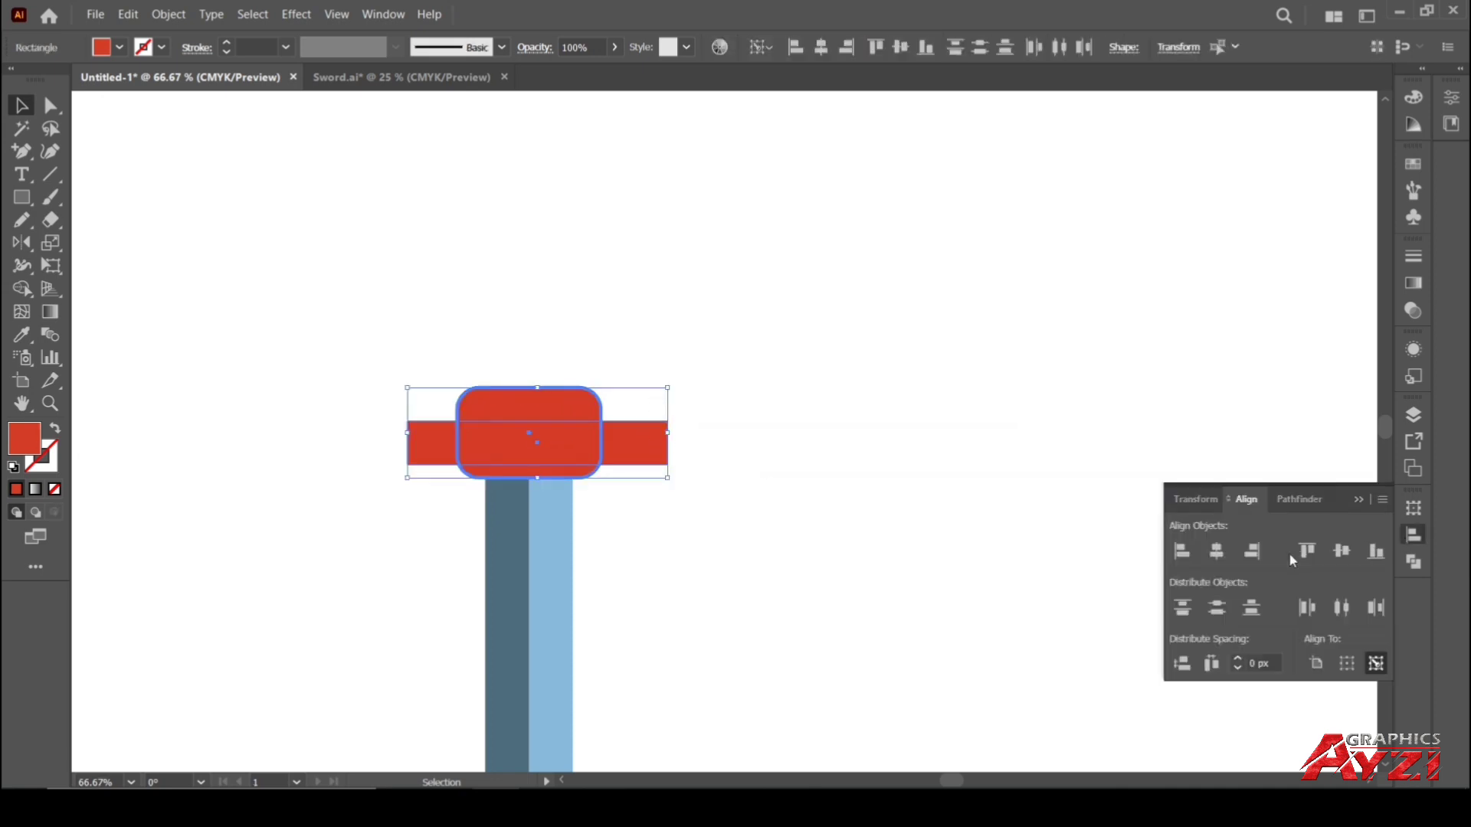
left_click(1217, 552)
left_click(1341, 552)
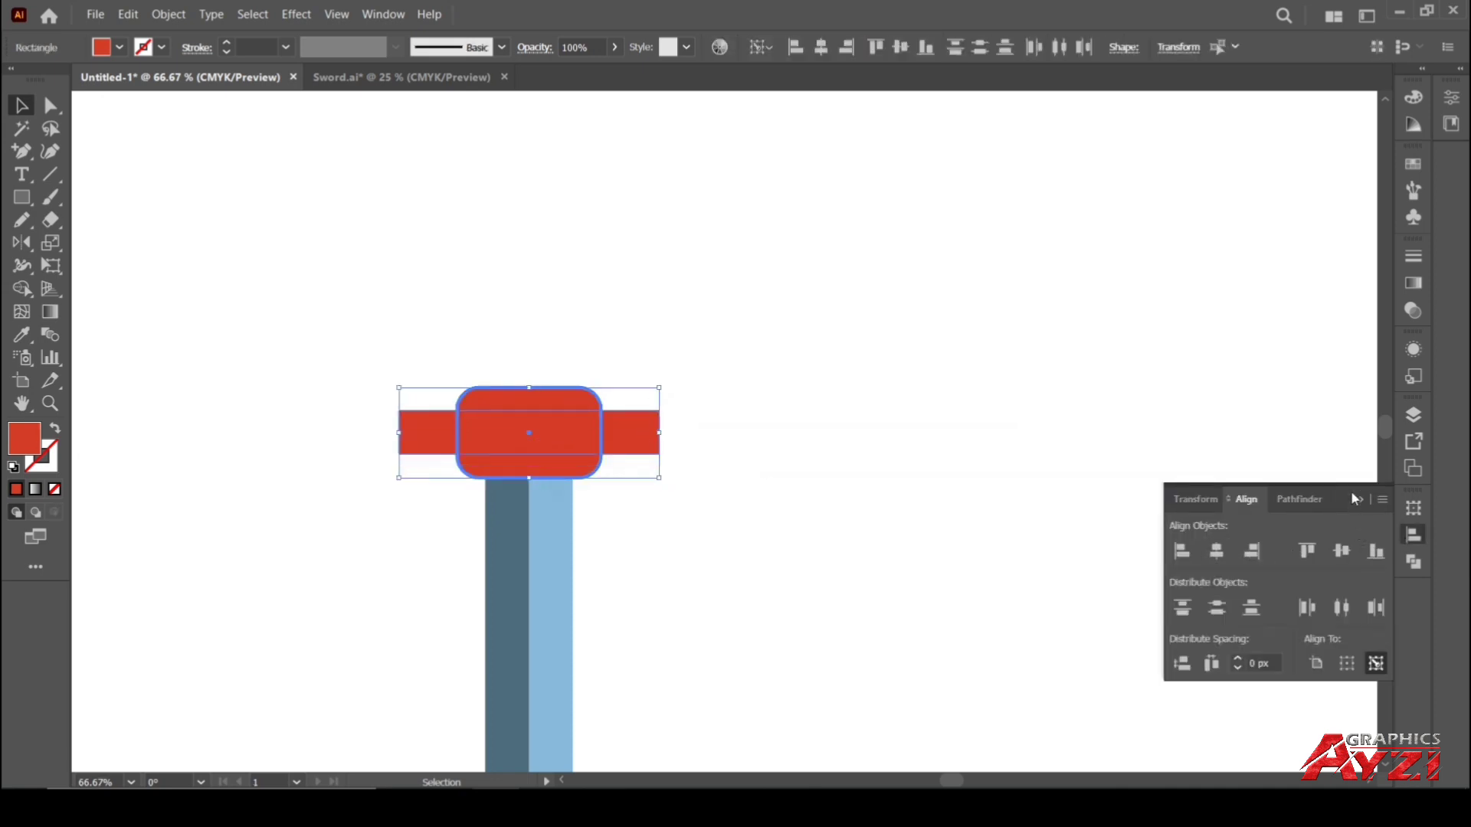
left_click(1358, 500)
left_click(891, 421)
Fill the crossbar with the palette's orange-red
scroll(789, 450, "down", 3)
scroll(789, 478, "up", 1)
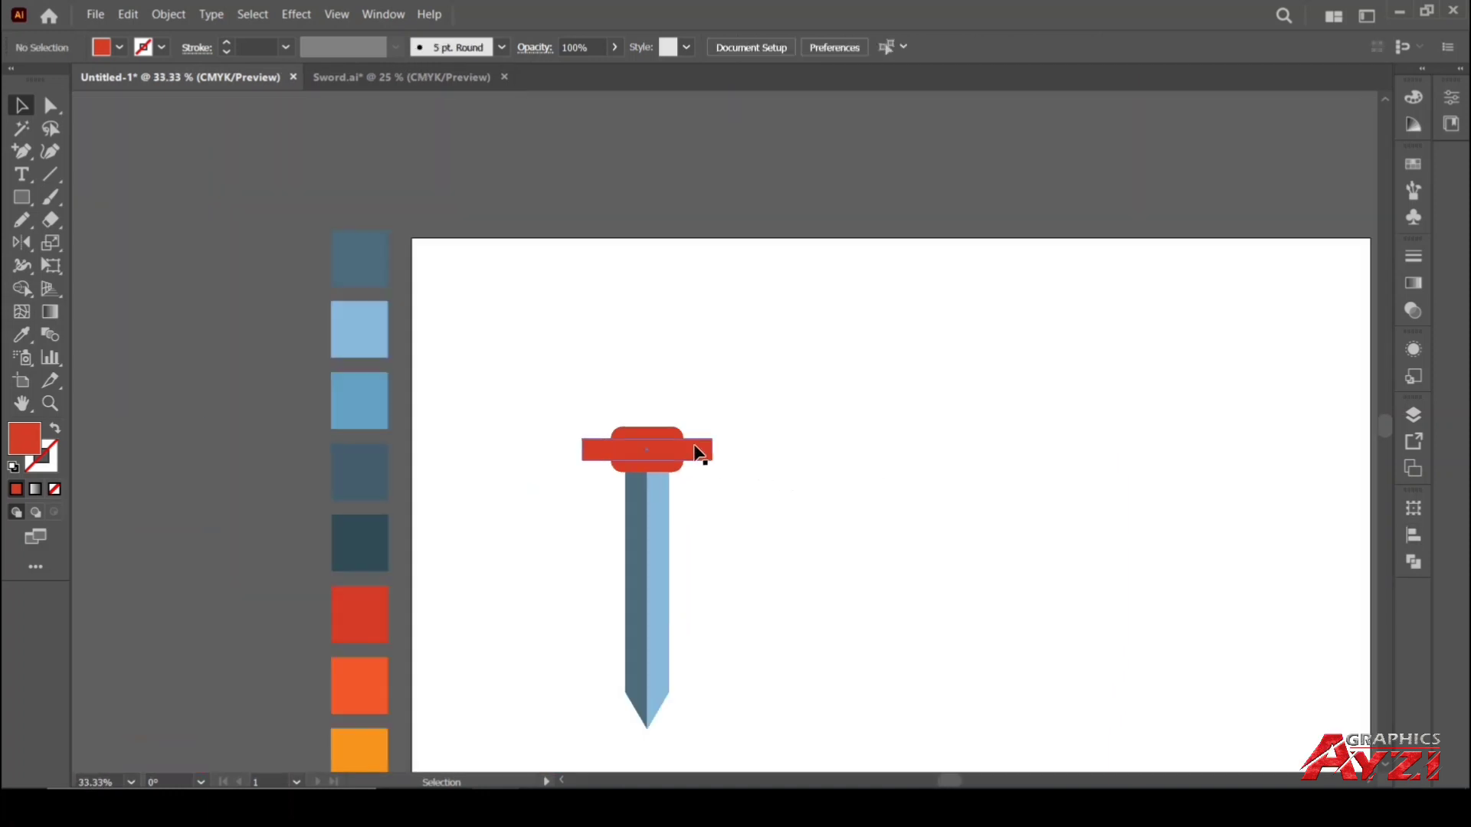
left_click(700, 454)
key("i")
left_click(380, 692)
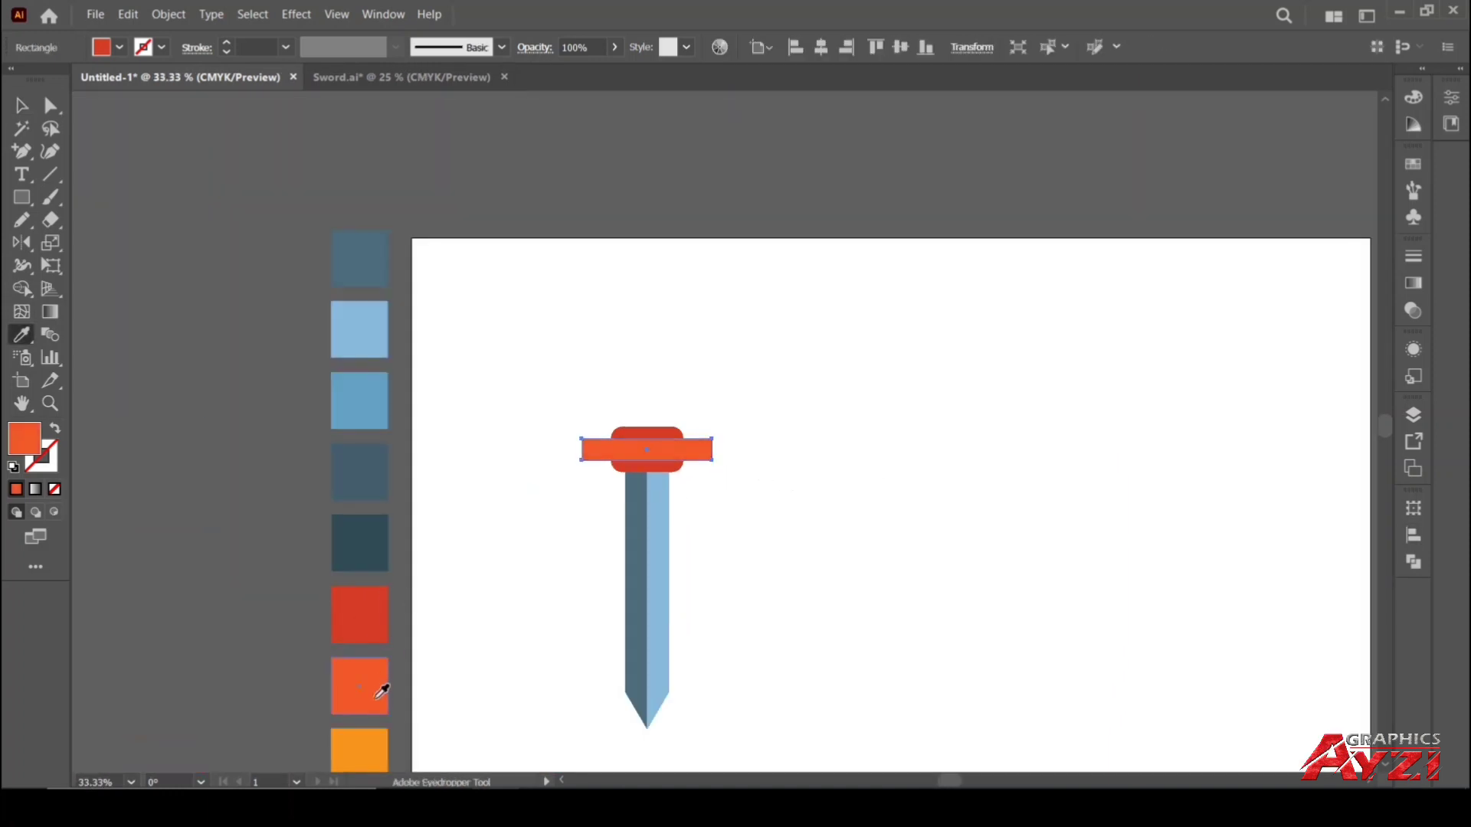
left_click(21, 105)
left_click(769, 455)
Draw a small square and place it as a diamond centred on the right end of the crossbar
scroll(766, 457, "down", 2)
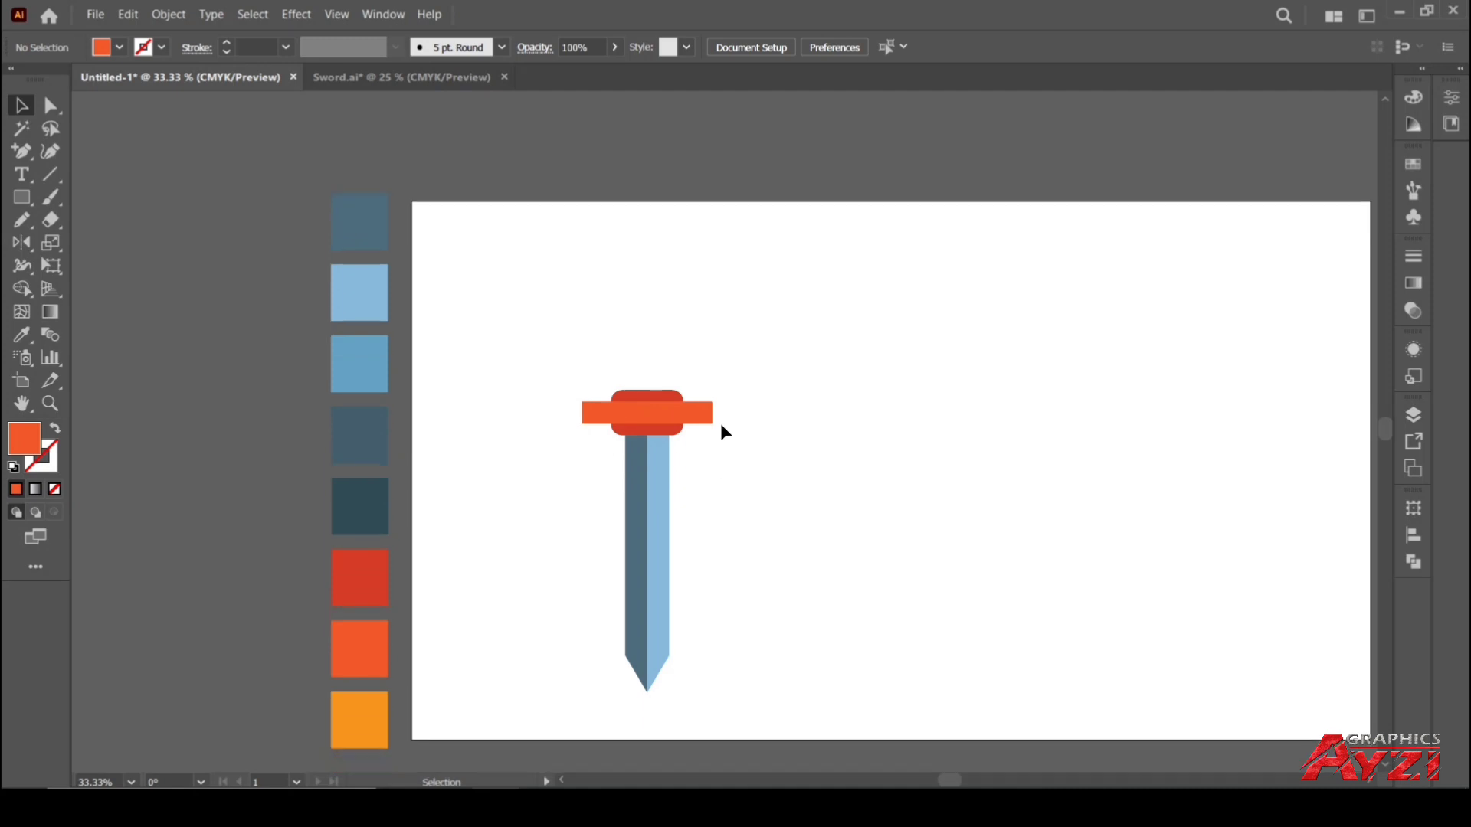
scroll(721, 386, "up", 5)
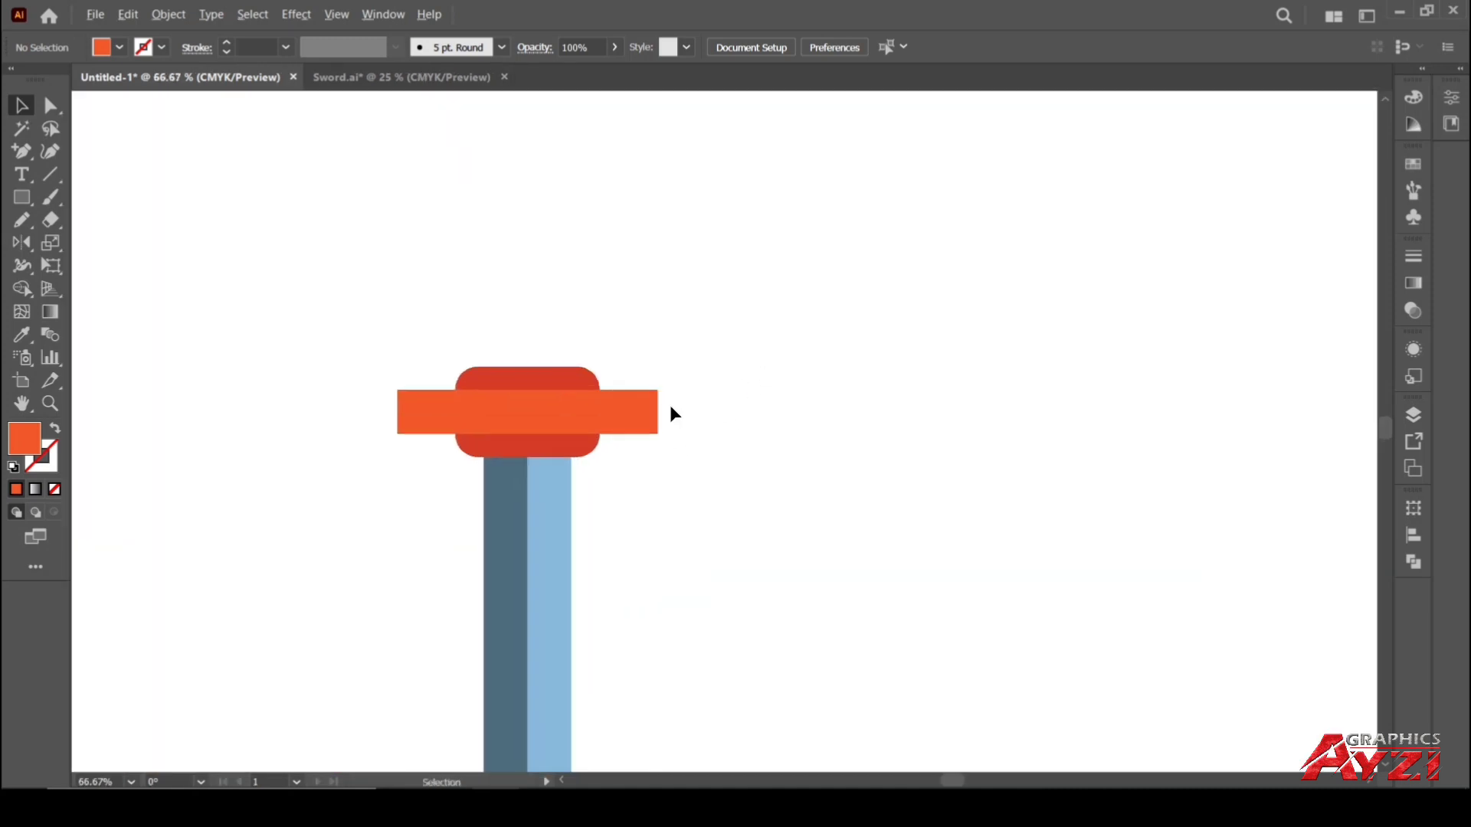
scroll(690, 409, "down", 4)
scroll(595, 440, "up", 2)
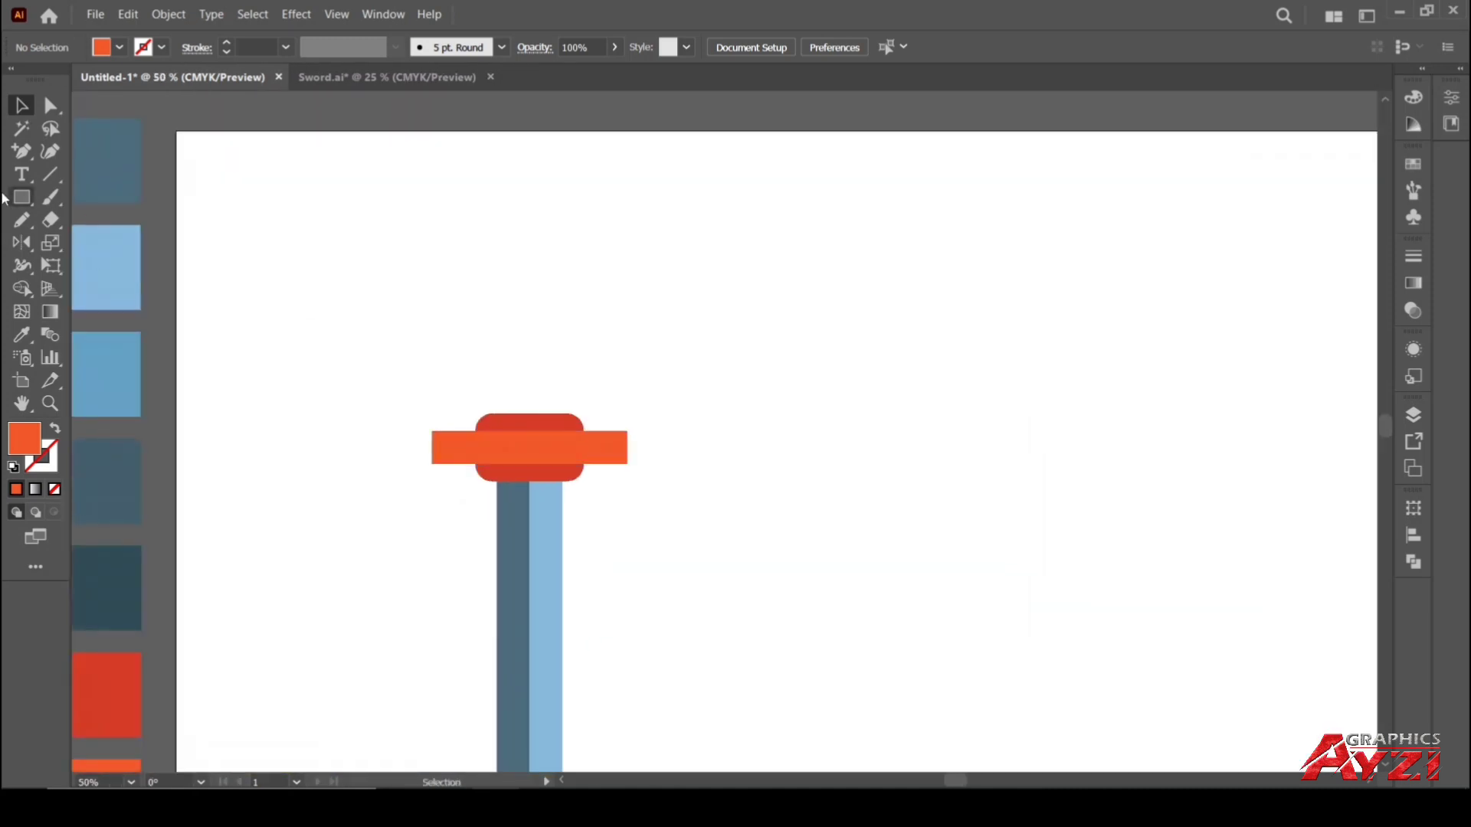
left_click(22, 196)
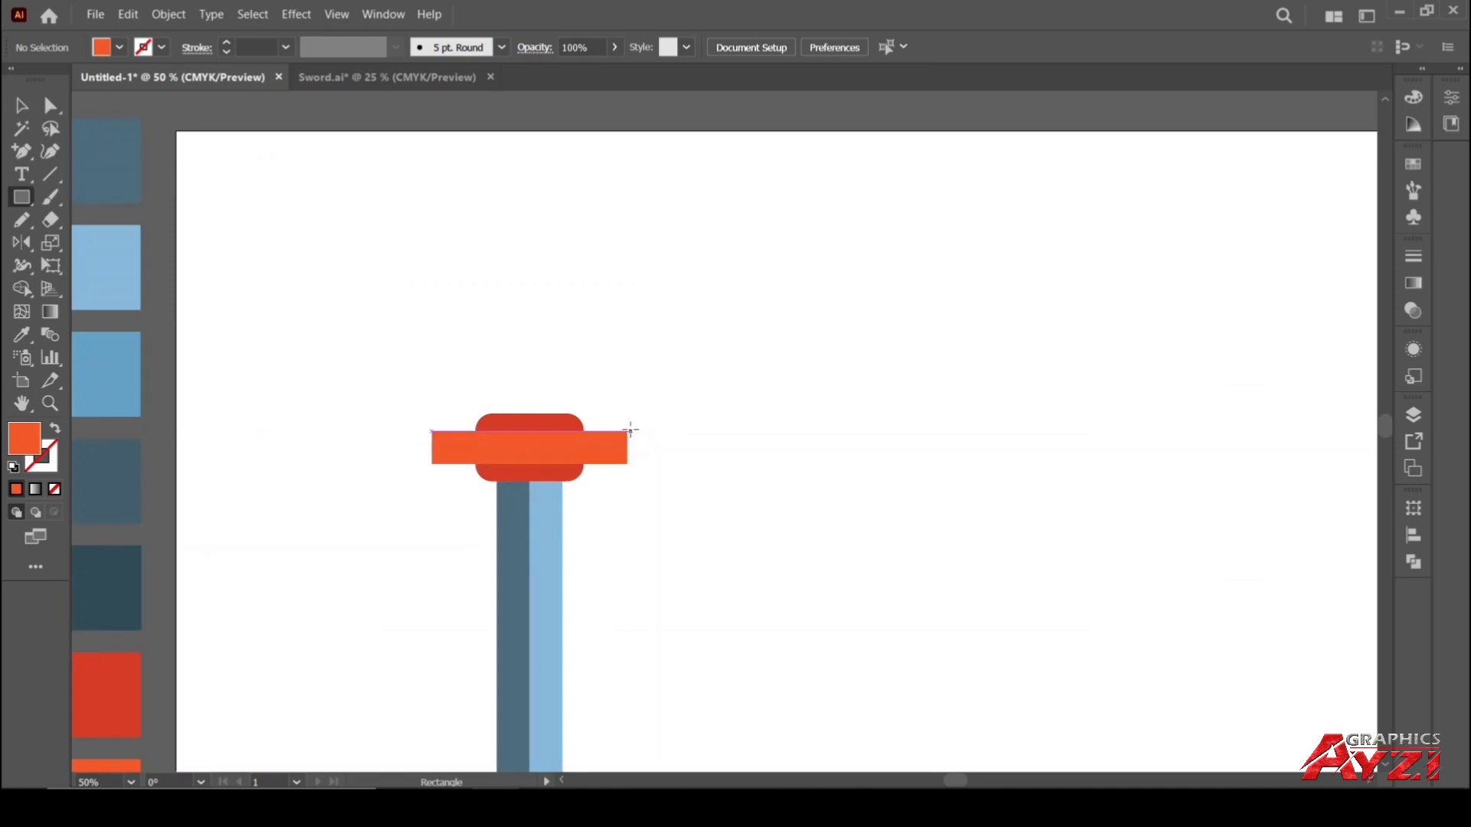
mouse_move(626, 431)
left_mouse_down()
mouse_move(660, 464)
mouse_move(604, 494)
mouse_move(605, 525)
mouse_move(526, 517)
left_mouse_up()
key("v")
scroll(710, 368, "up", 2)
scroll(287, 458, "down", 2)
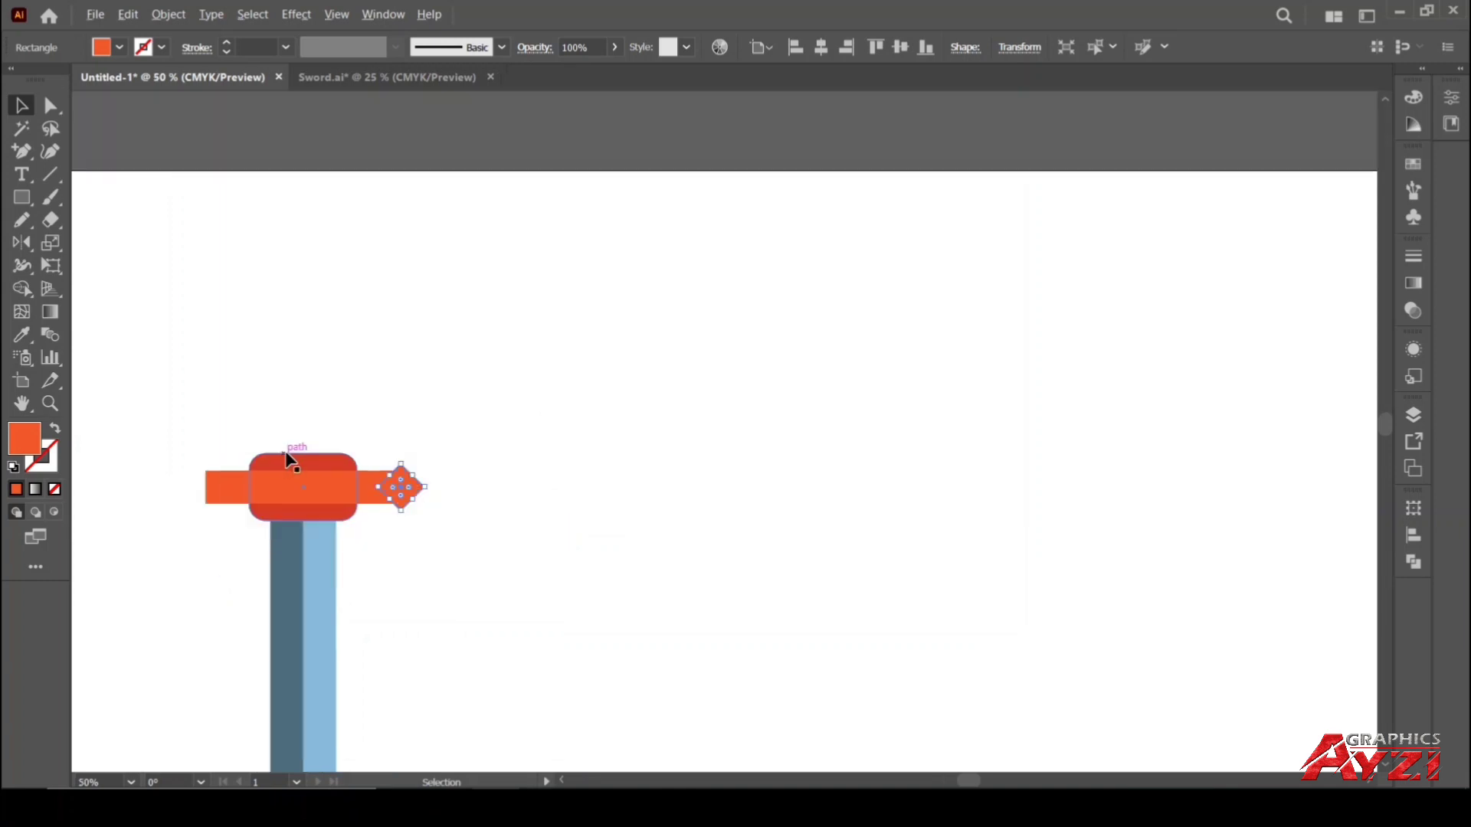
scroll(628, 319, "left", 5)
scroll(410, 506, "down", 4)
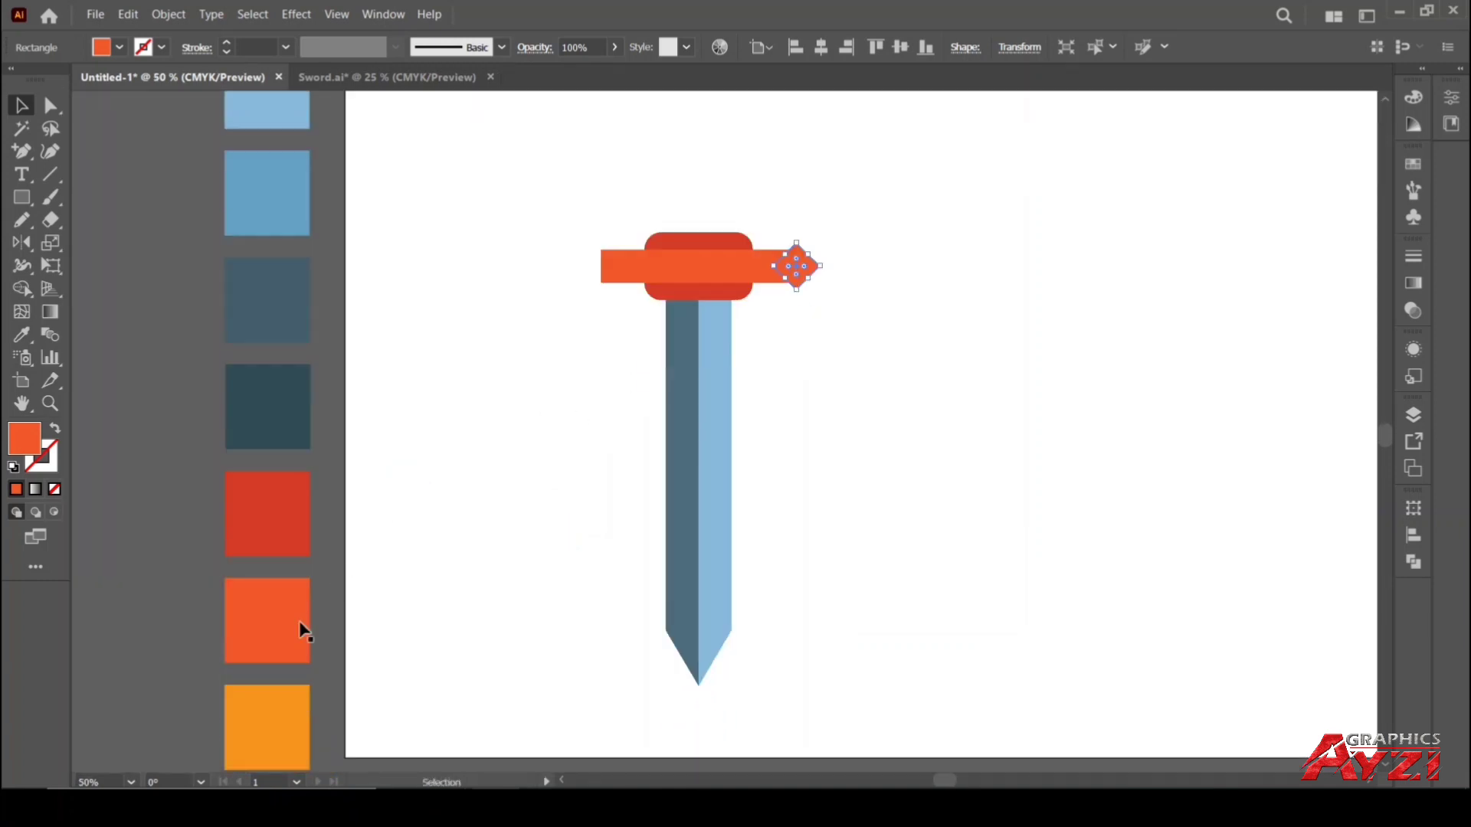
Fill the diamond at the crossbar's right end with the palette's yellow-orange
key("i")
left_click(285, 693)
key("v")
left_click(448, 360)
scroll(852, 216, "up", 1)
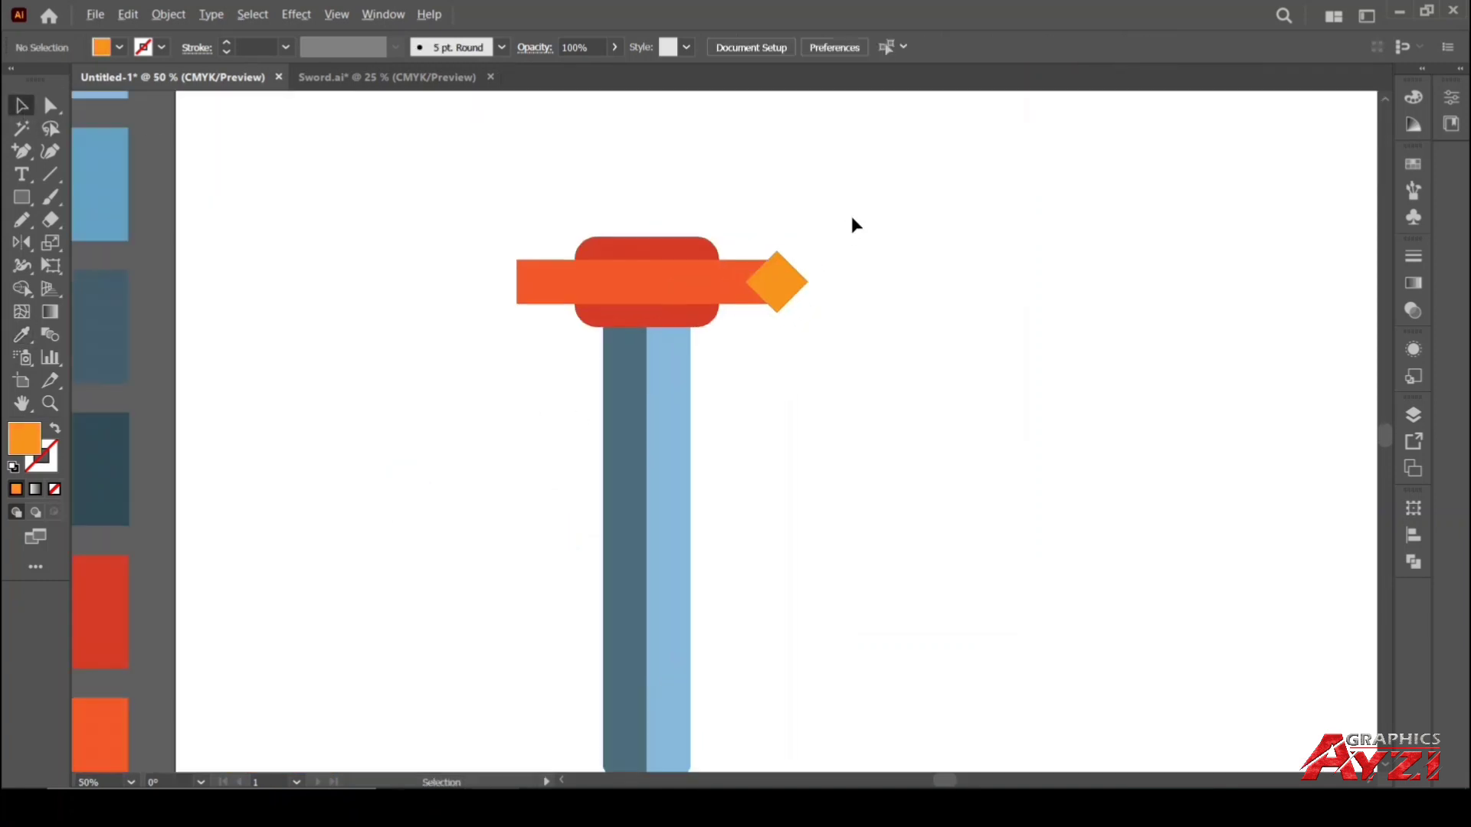
Offset the path of the yellow-orange diamond at the crossbar's right end outward by 4 px
scroll(852, 219, "up", 2)
key("space")
left_click_drag(739, 336, 530, 476)
left_click(542, 446)
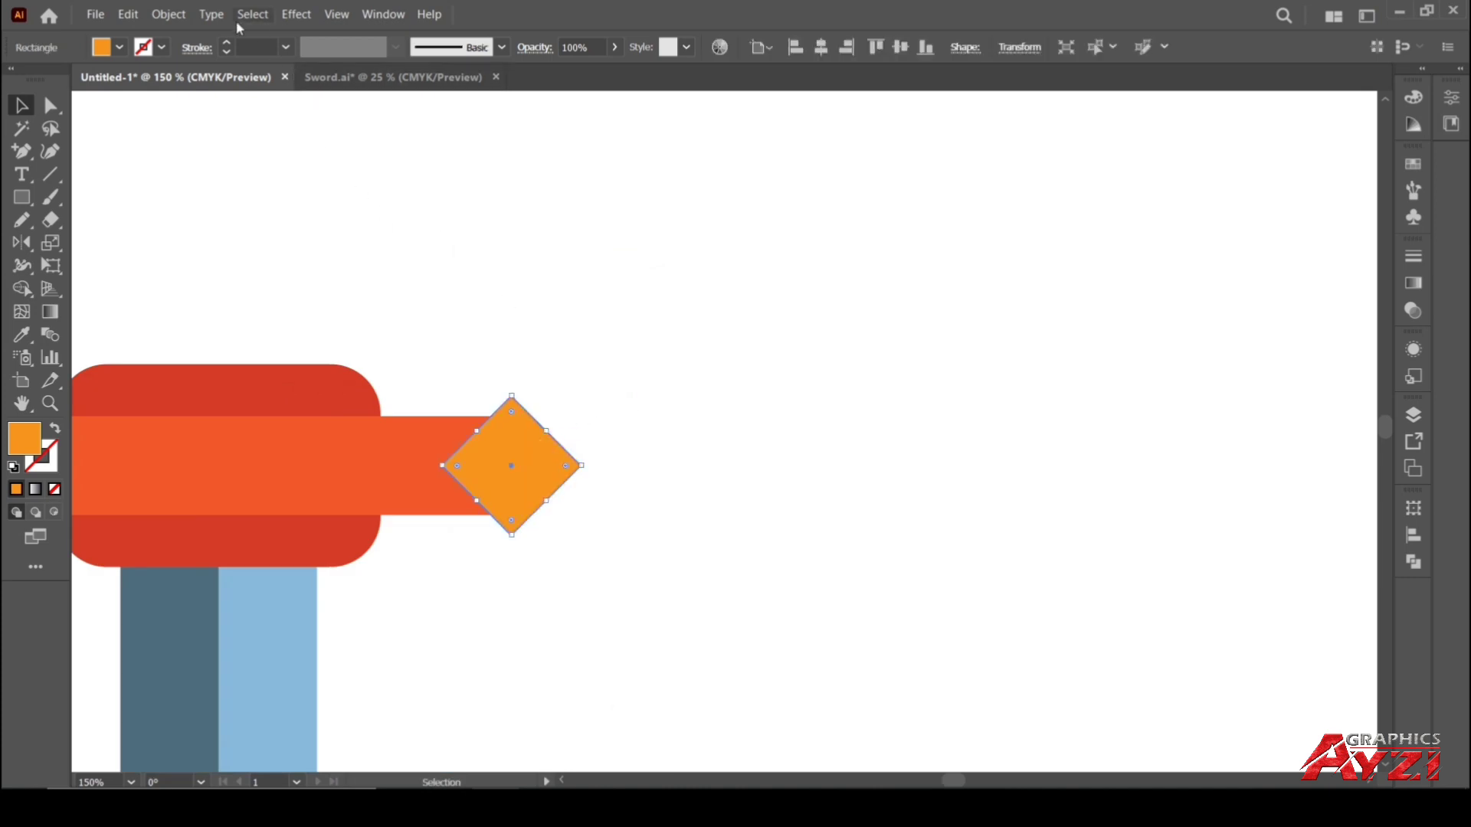
left_click(169, 15)
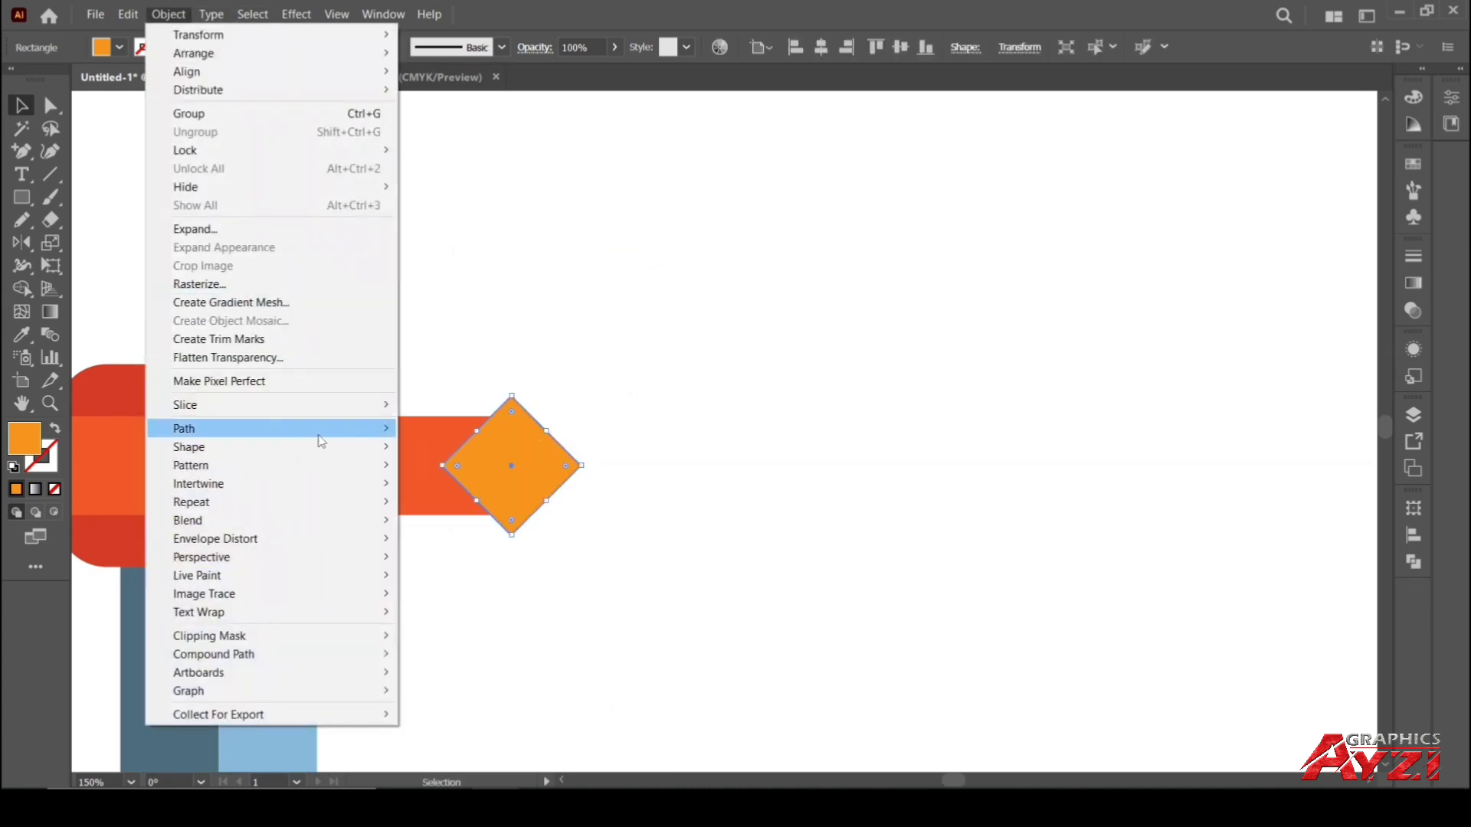
mouse_move(322, 438)
left_click(528, 489)
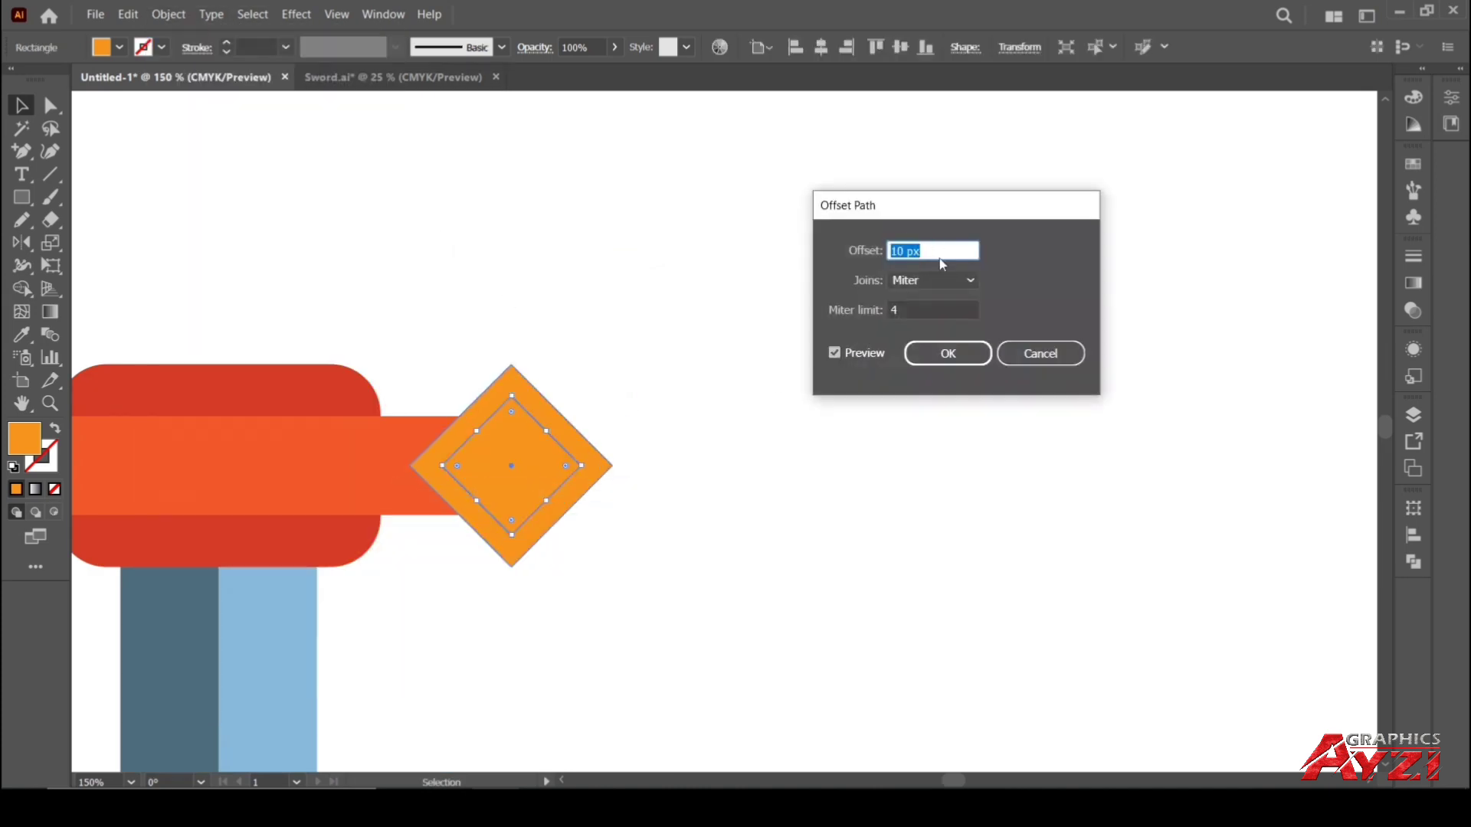
key("Down")
key("Down")
key("Down")
key("Down")
key("Down")
key("Down")
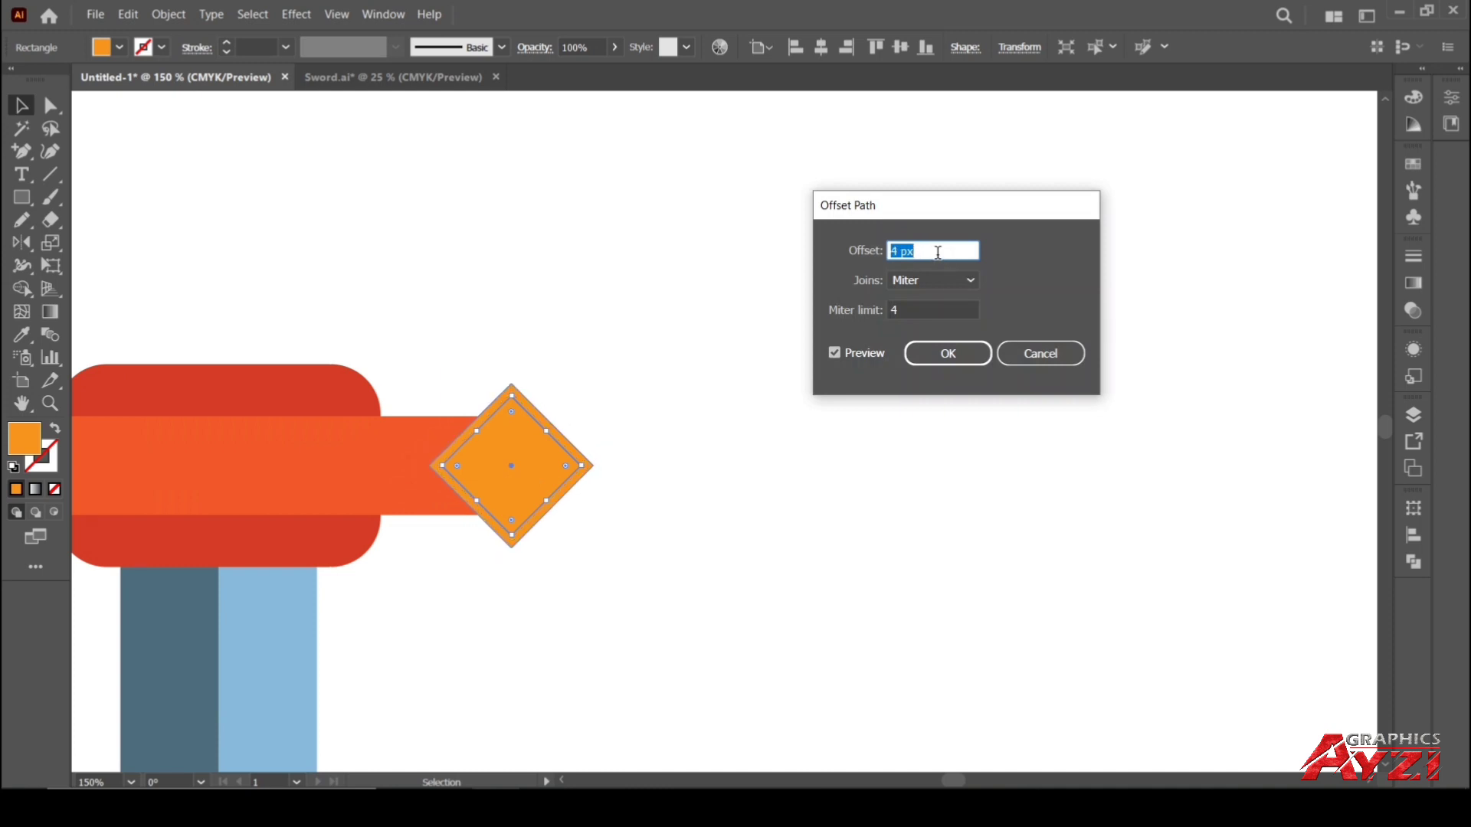
left_click(935, 357)
Fill the larger offset diamond with the same red as the guard's rounded rectangle
left_click_drag(444, 339, 932, 300)
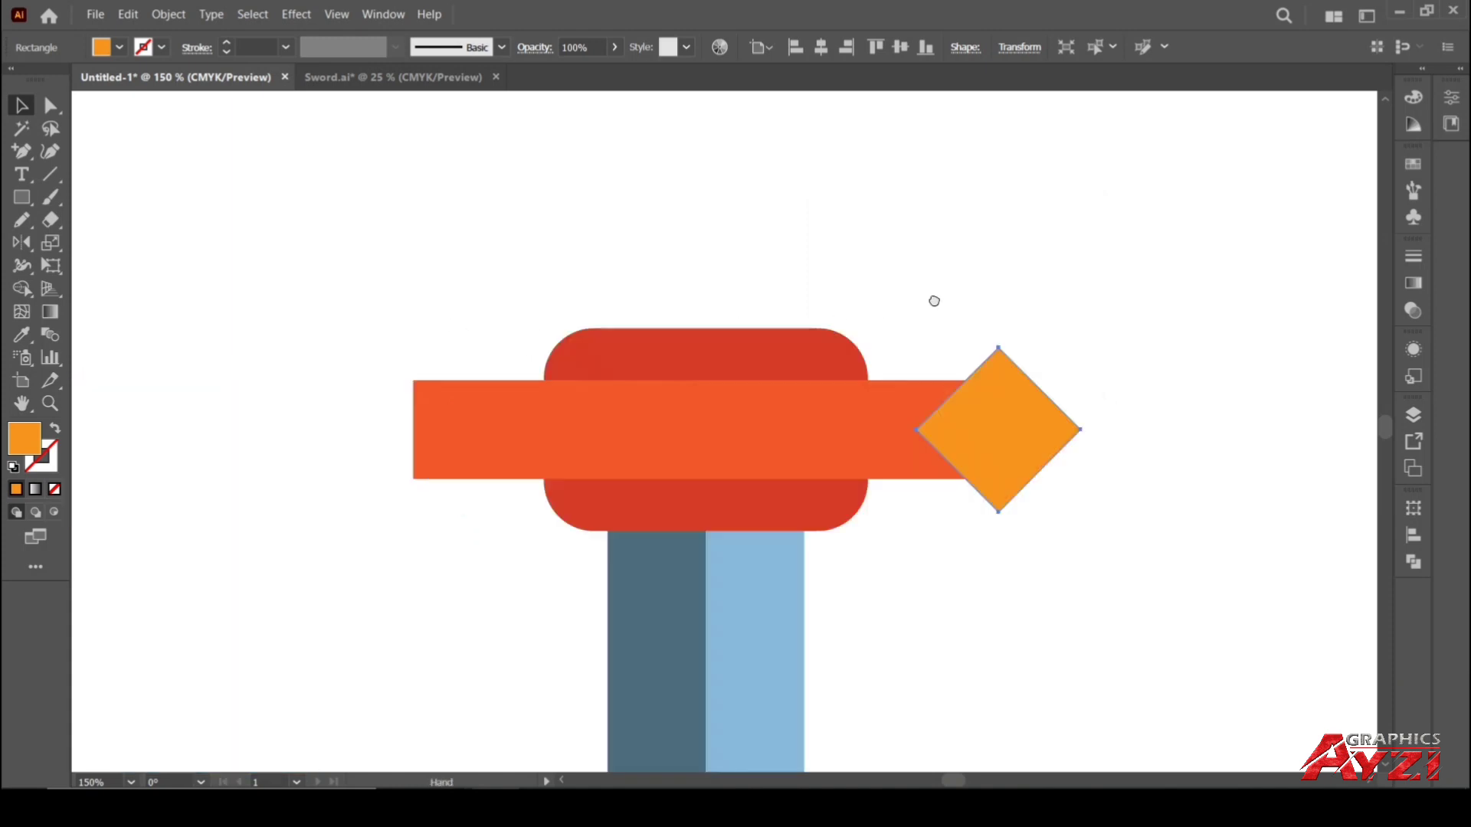
scroll(559, 360, "down", 2)
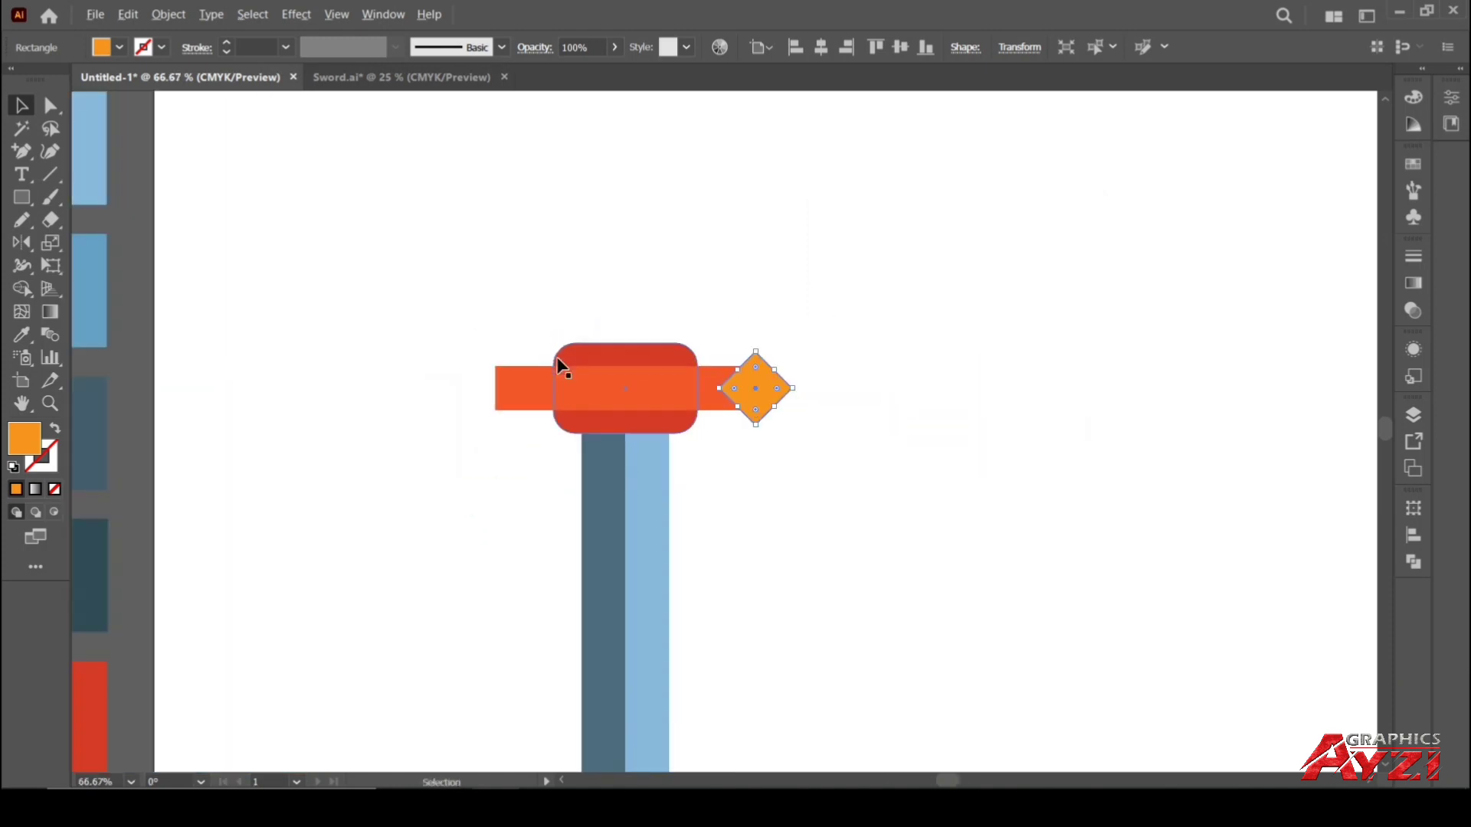
left_click(673, 349)
key("v")
left_click(794, 345)
Draw a short vertical line in the middle of the yellow-orange diamond
scroll(795, 345, "up", 1)
scroll(793, 348, "up", 1)
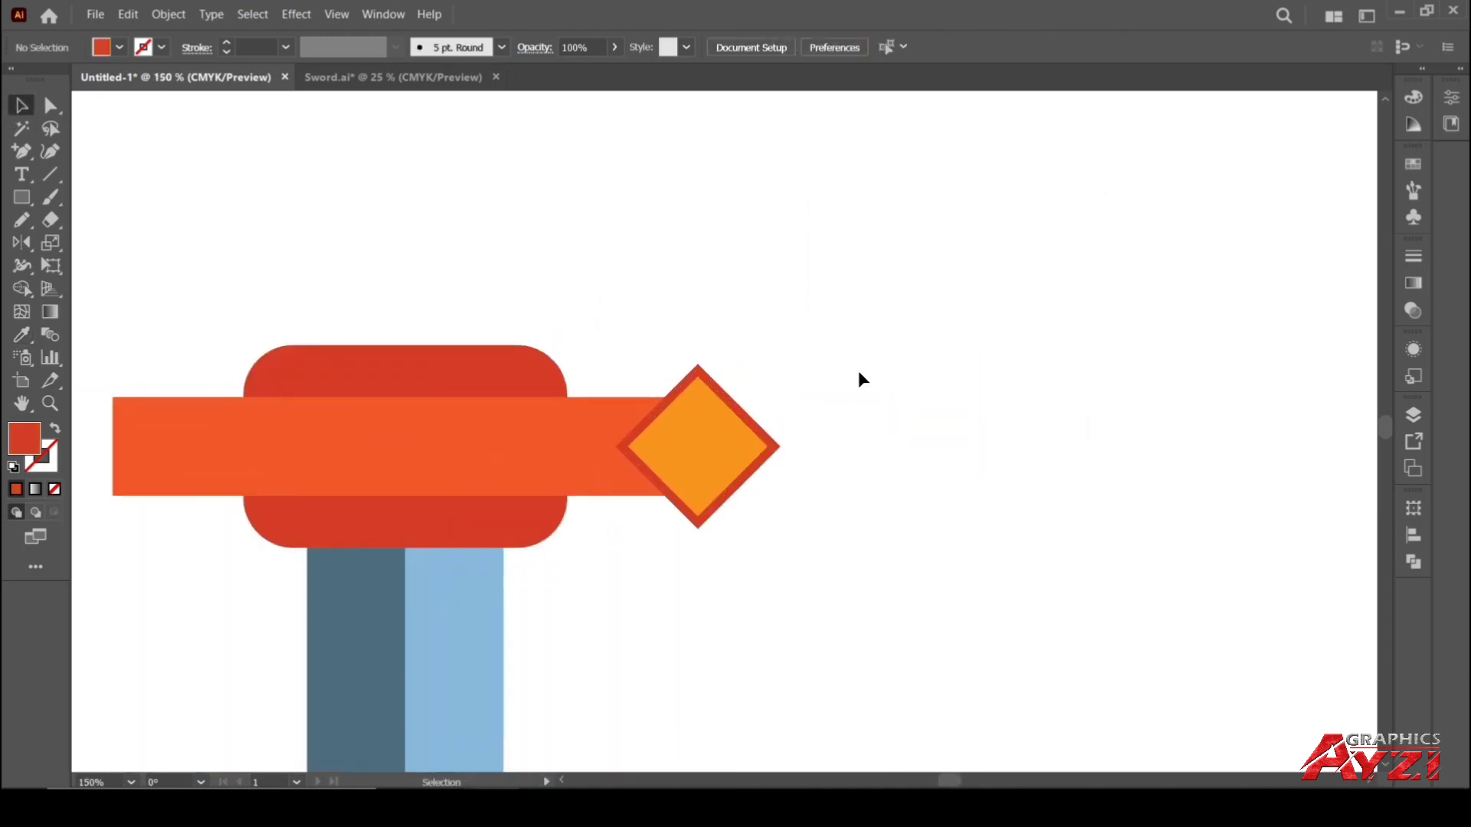
left_click_drag(861, 378, 652, 396)
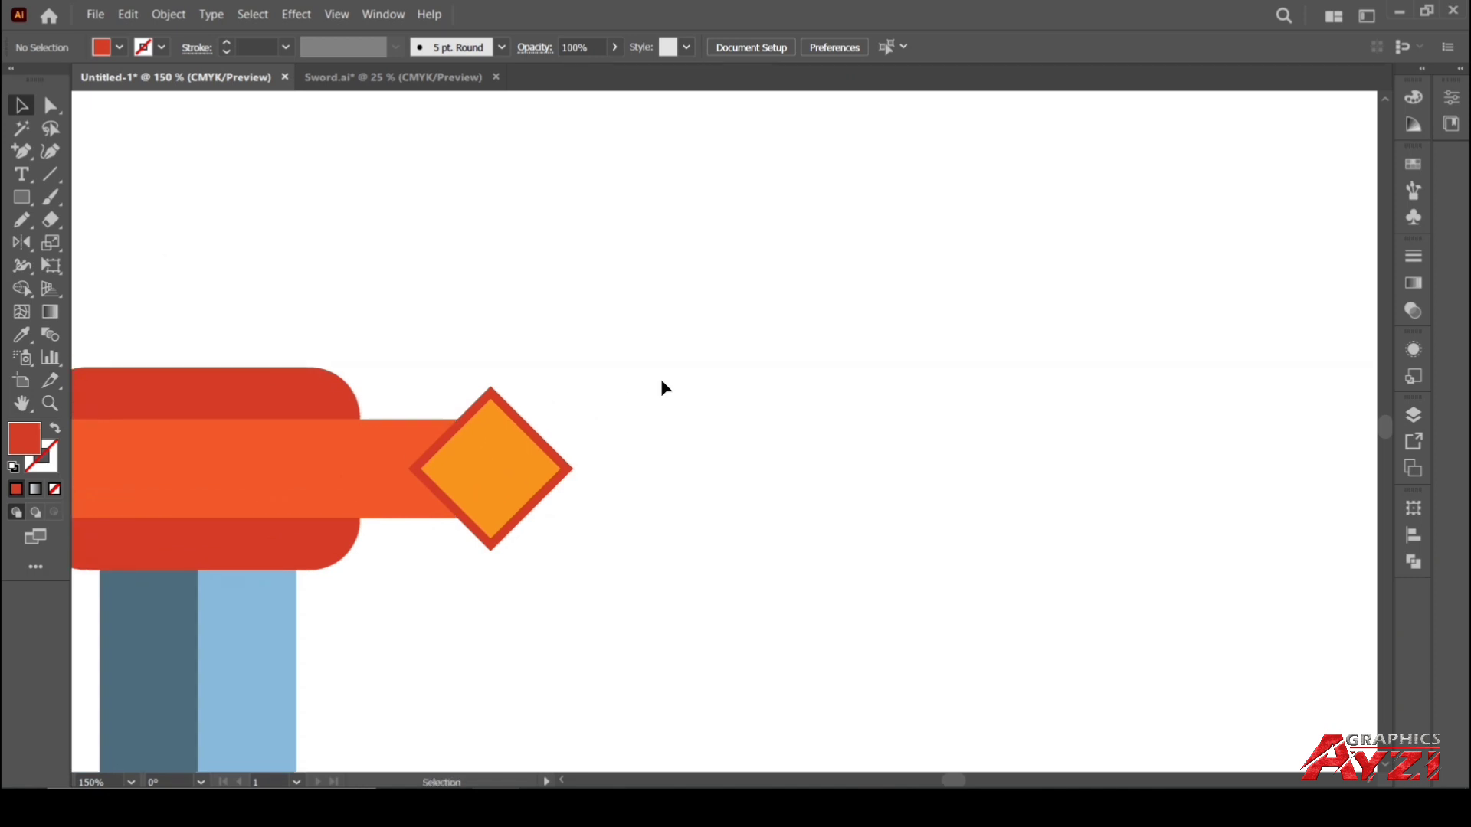
left_click(51, 175)
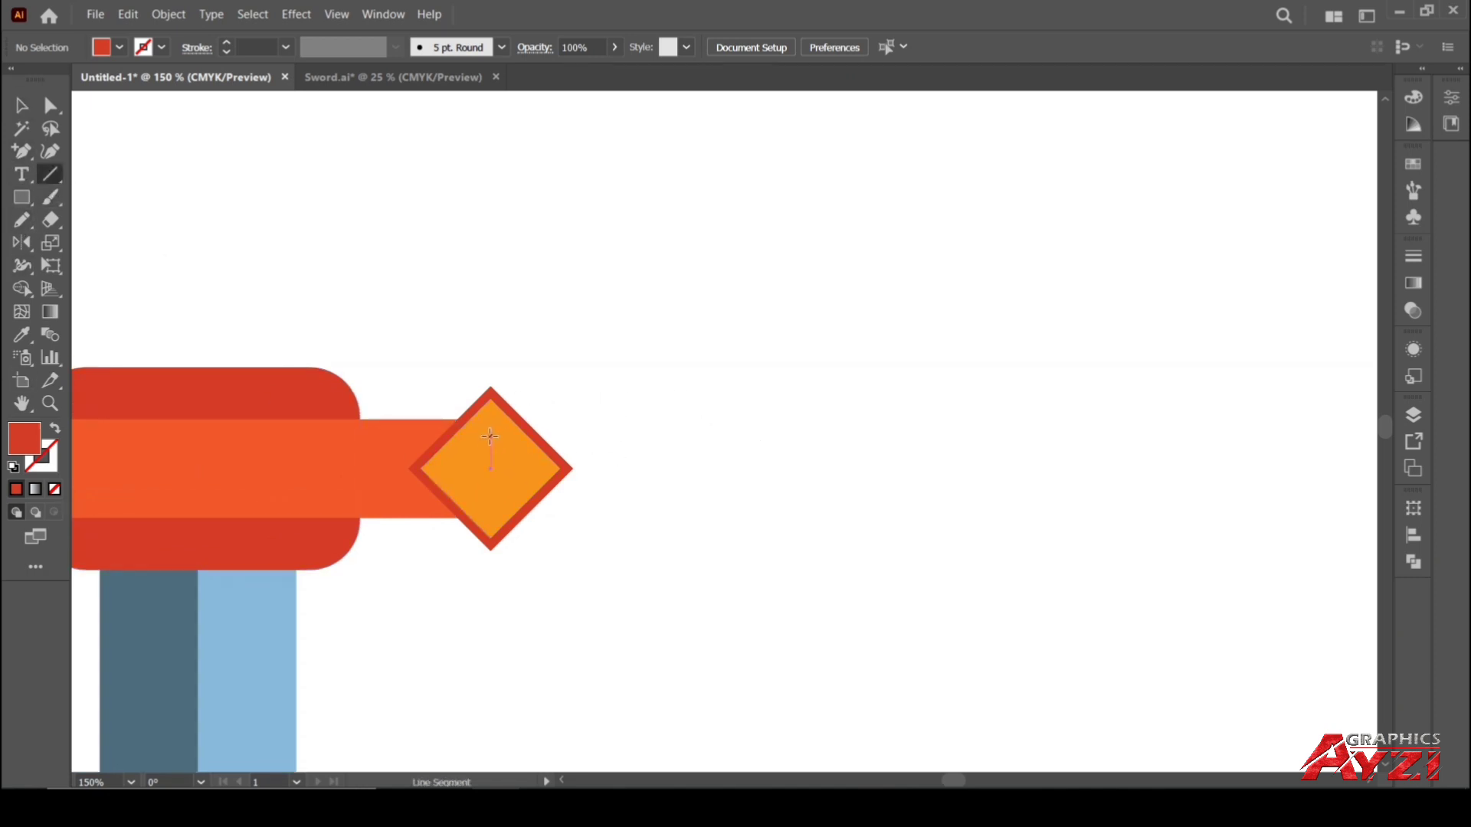
left_click_drag(490, 436, 491, 511)
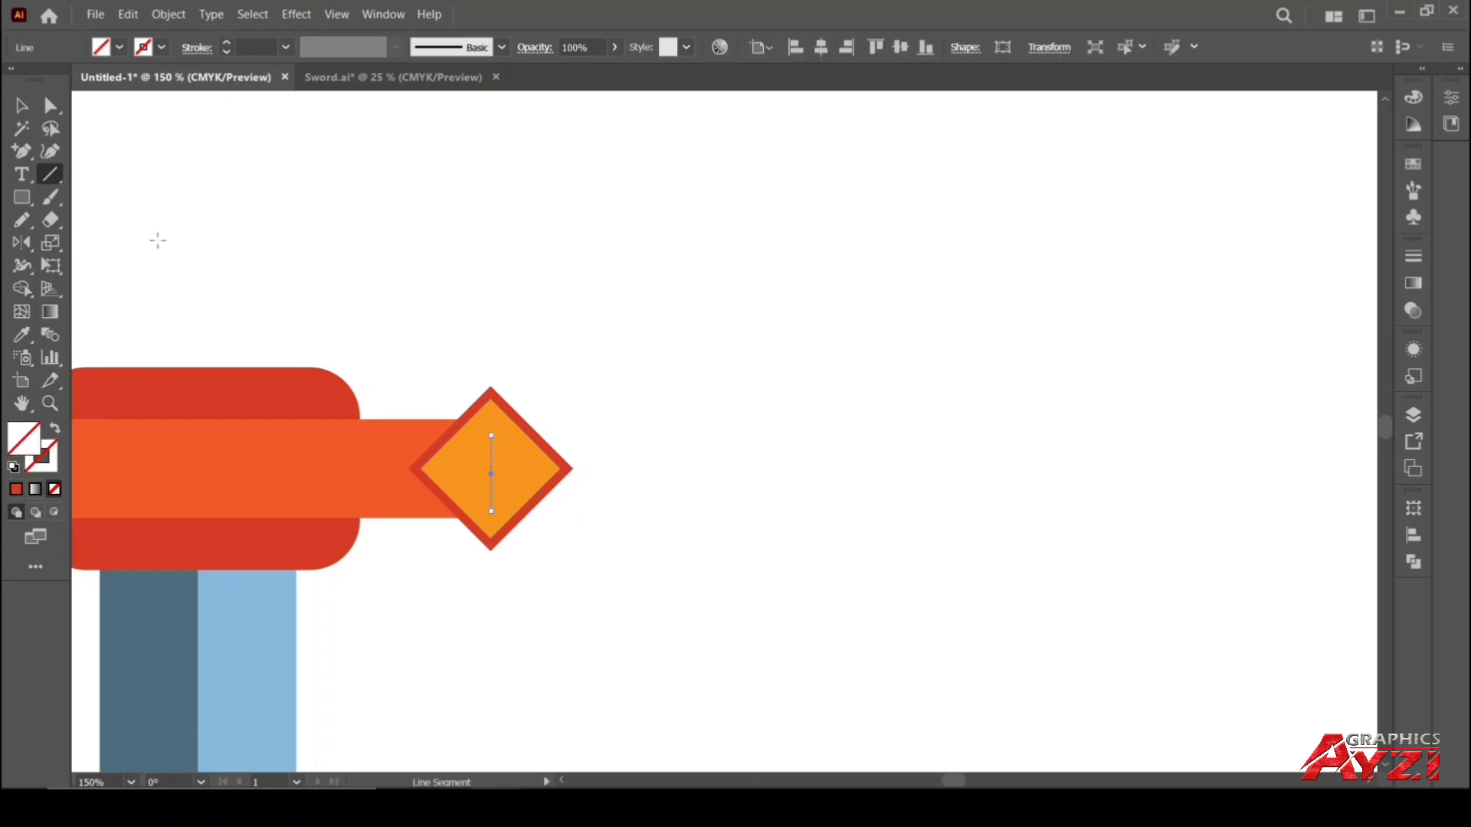
left_click(24, 107)
left_click(60, 463)
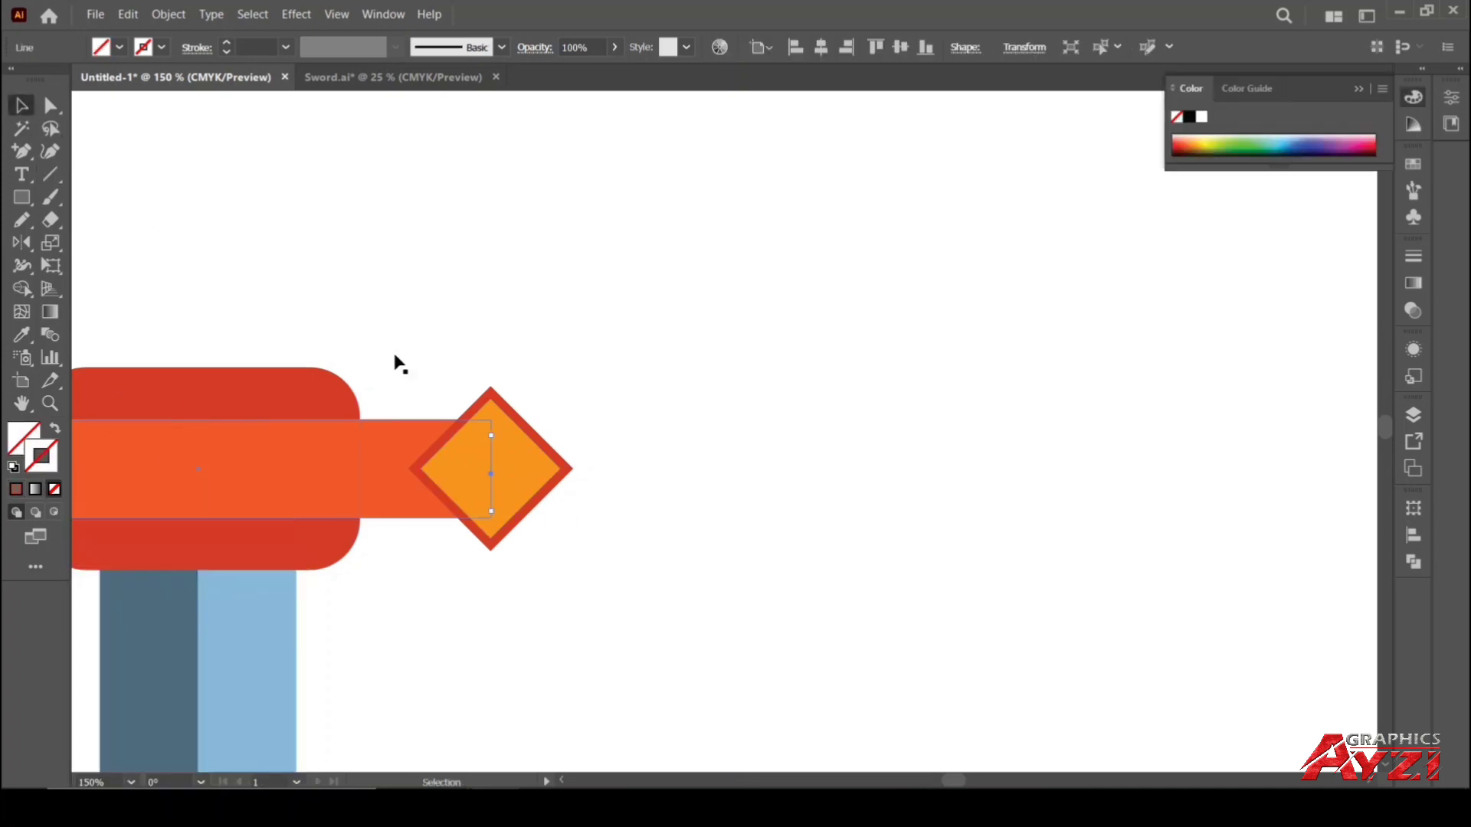
Give the vertical line inside the diamond a 5 pt black stroke
left_click(639, 326)
left_click(491, 450)
left_click(224, 45)
left_click(225, 45)
left_click(228, 44)
left_click(227, 45)
left_click(228, 44)
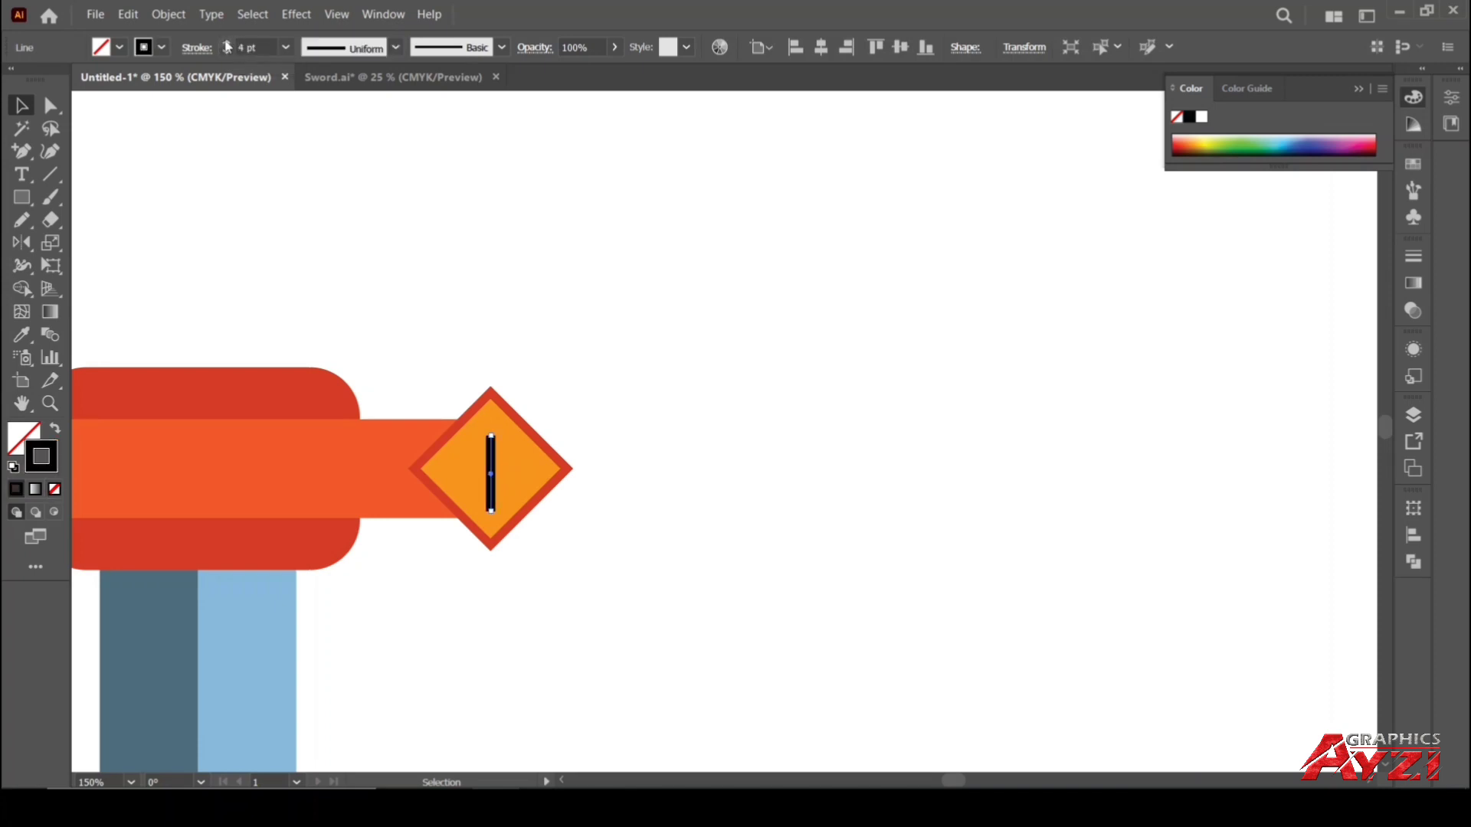
left_click(592, 332)
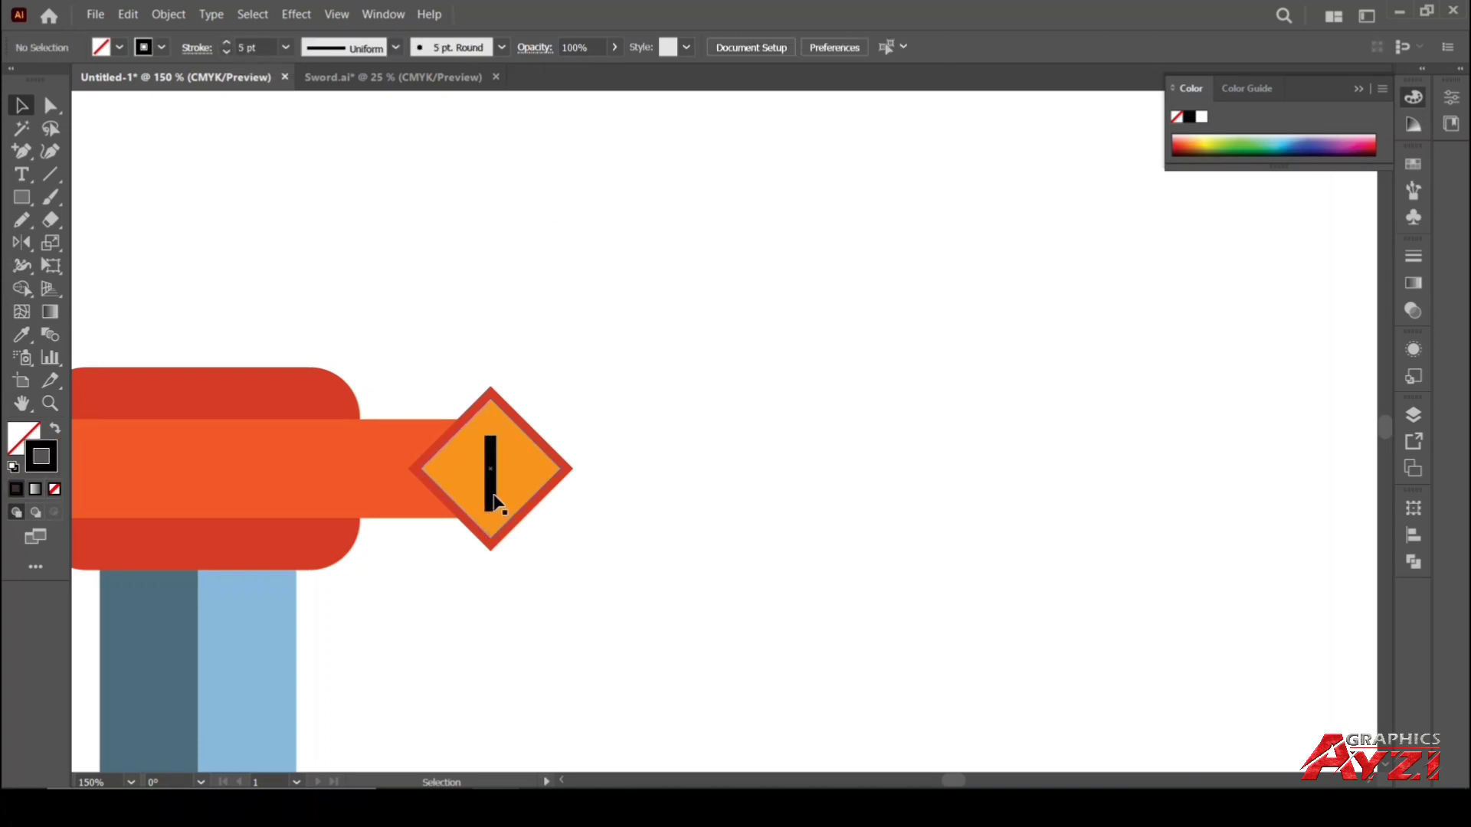
Move the black line onto the empty artboard just right of the diamond and lengthen it slightly
left_click_drag(516, 496, 484, 497)
left_click(755, 404)
scroll(709, 462, "up", 1)
scroll(710, 462, "up", 1)
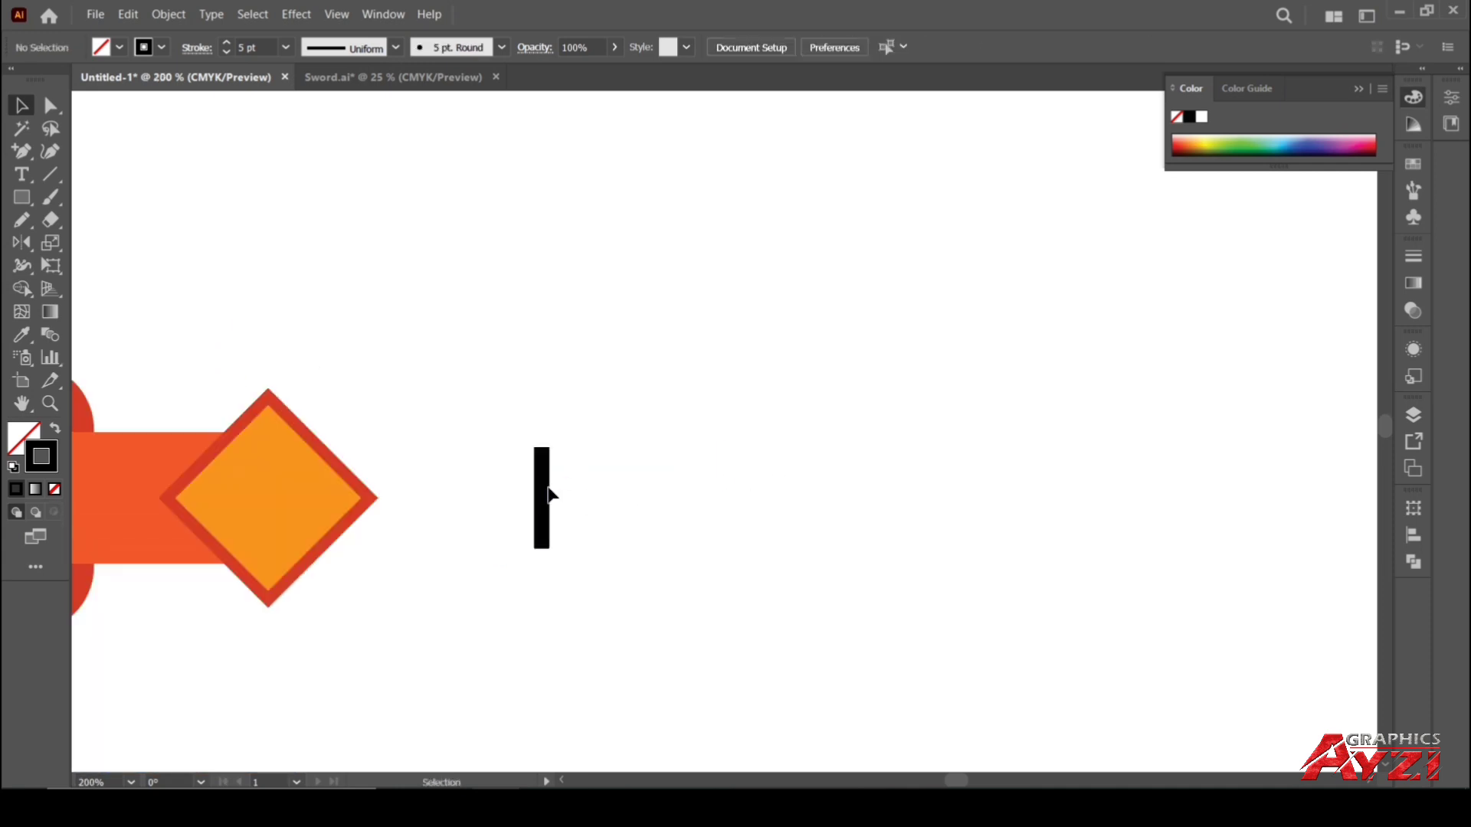
left_click(552, 458)
scroll(553, 457, "up", 2)
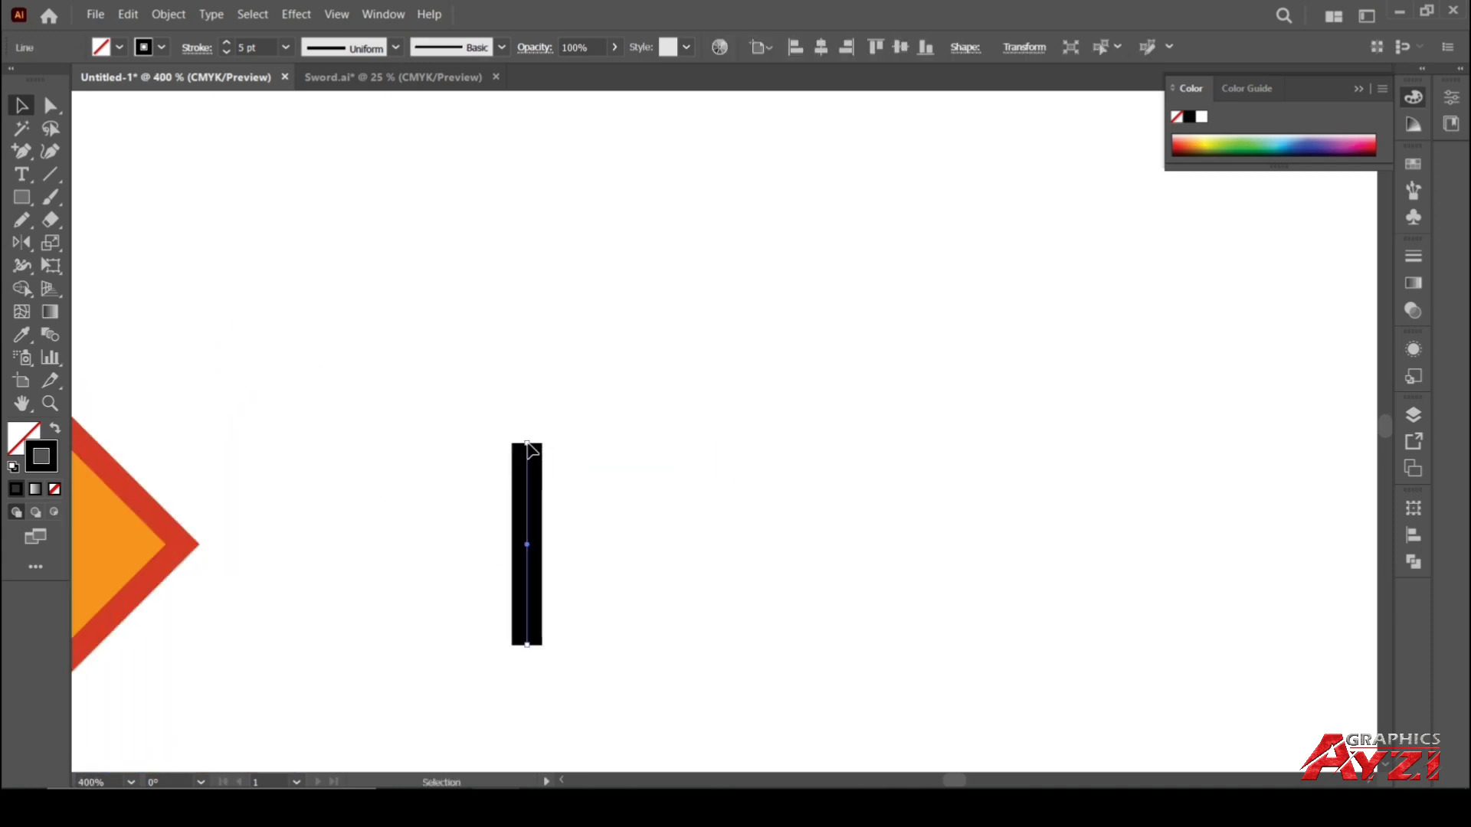
mouse_move(526, 442)
left_mouse_down()
mouse_move(525, 414)
mouse_move(528, 439)
left_mouse_up()
left_click_drag(272, 282, 628, 253)
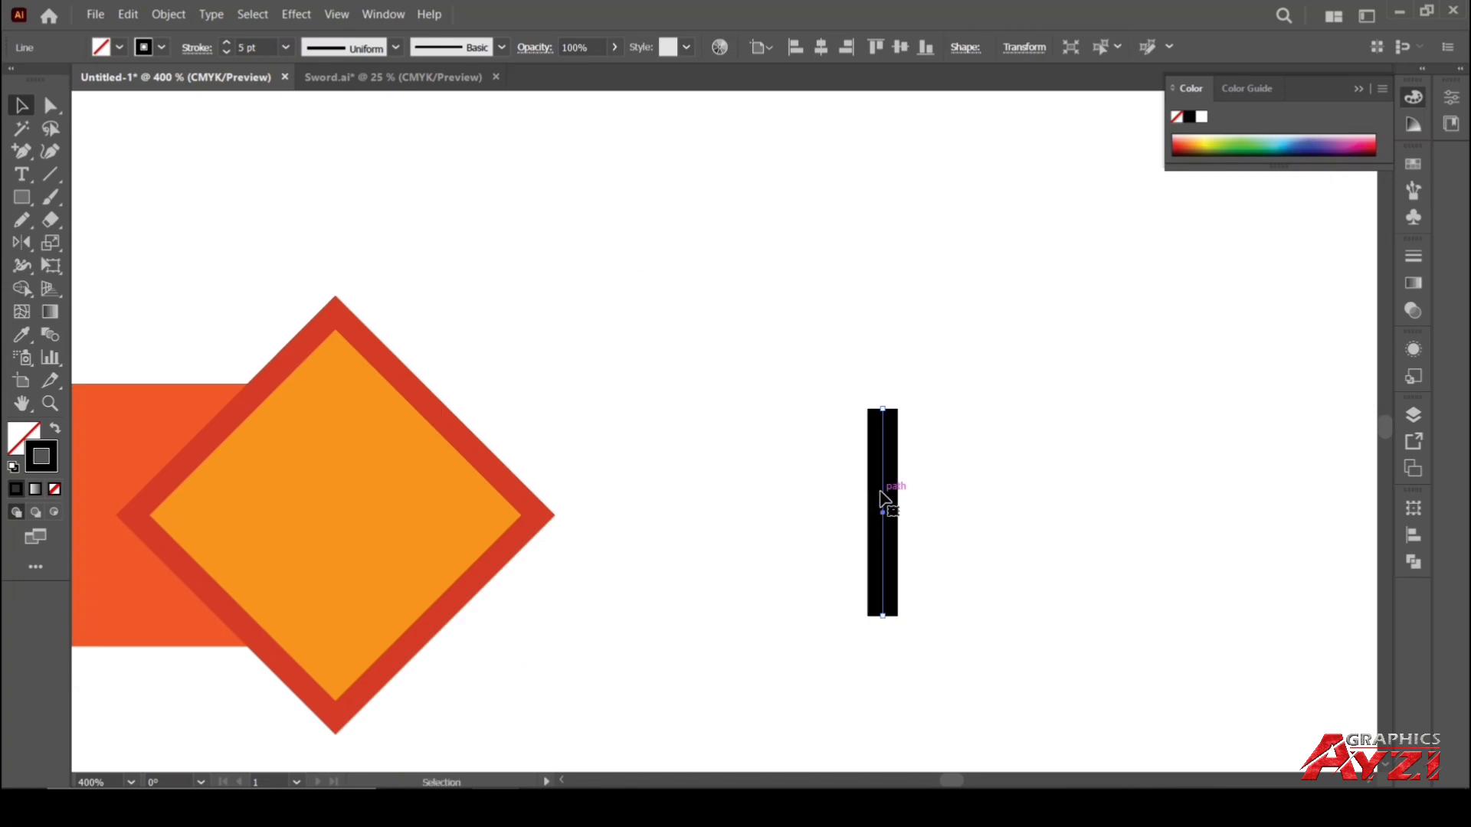
left_click_drag(880, 494, 646, 516)
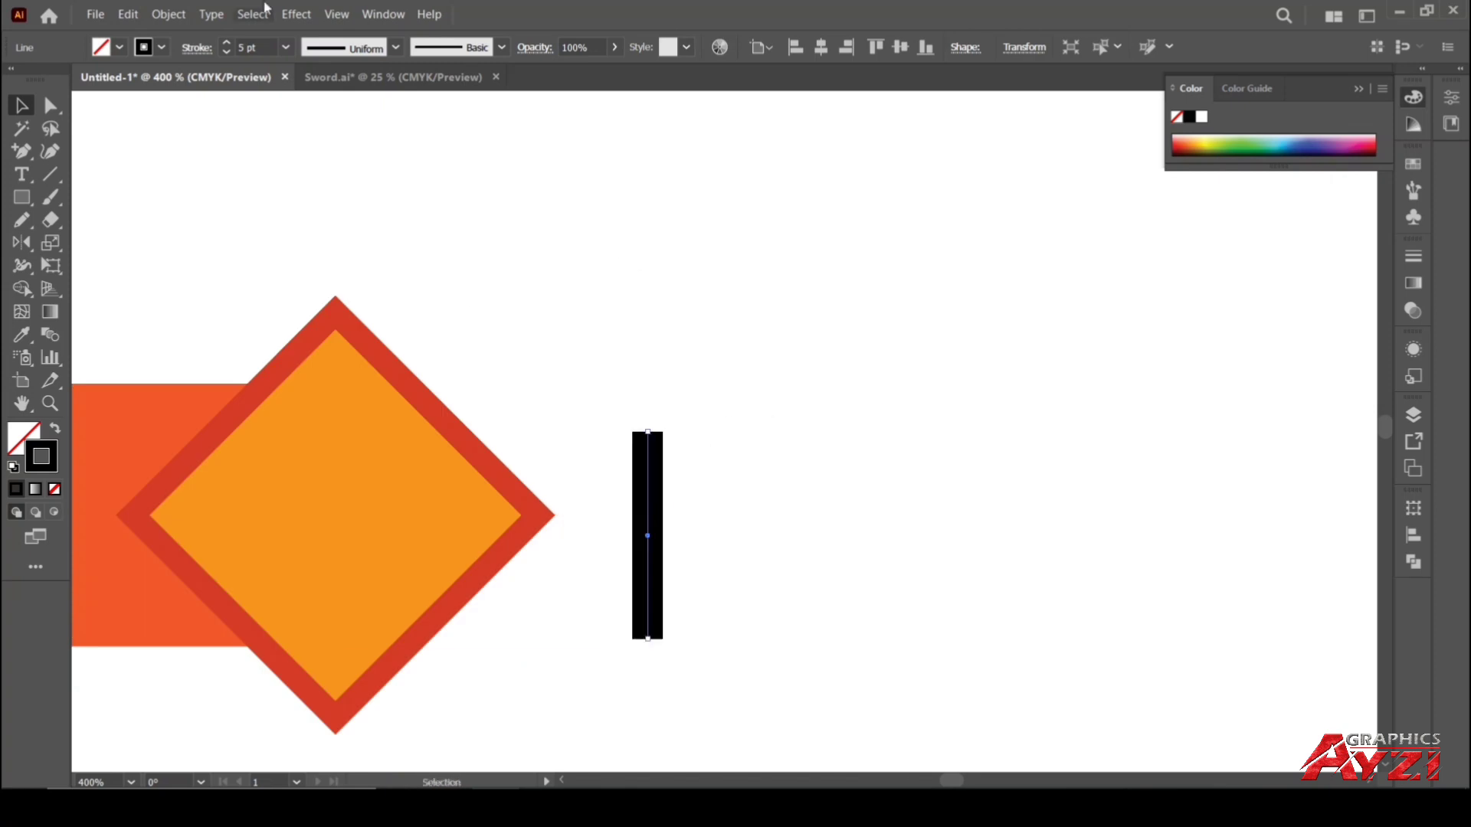
Apply the width profile with pointed ends to the black line and expand its appearance
left_click(394, 48)
left_click(337, 180)
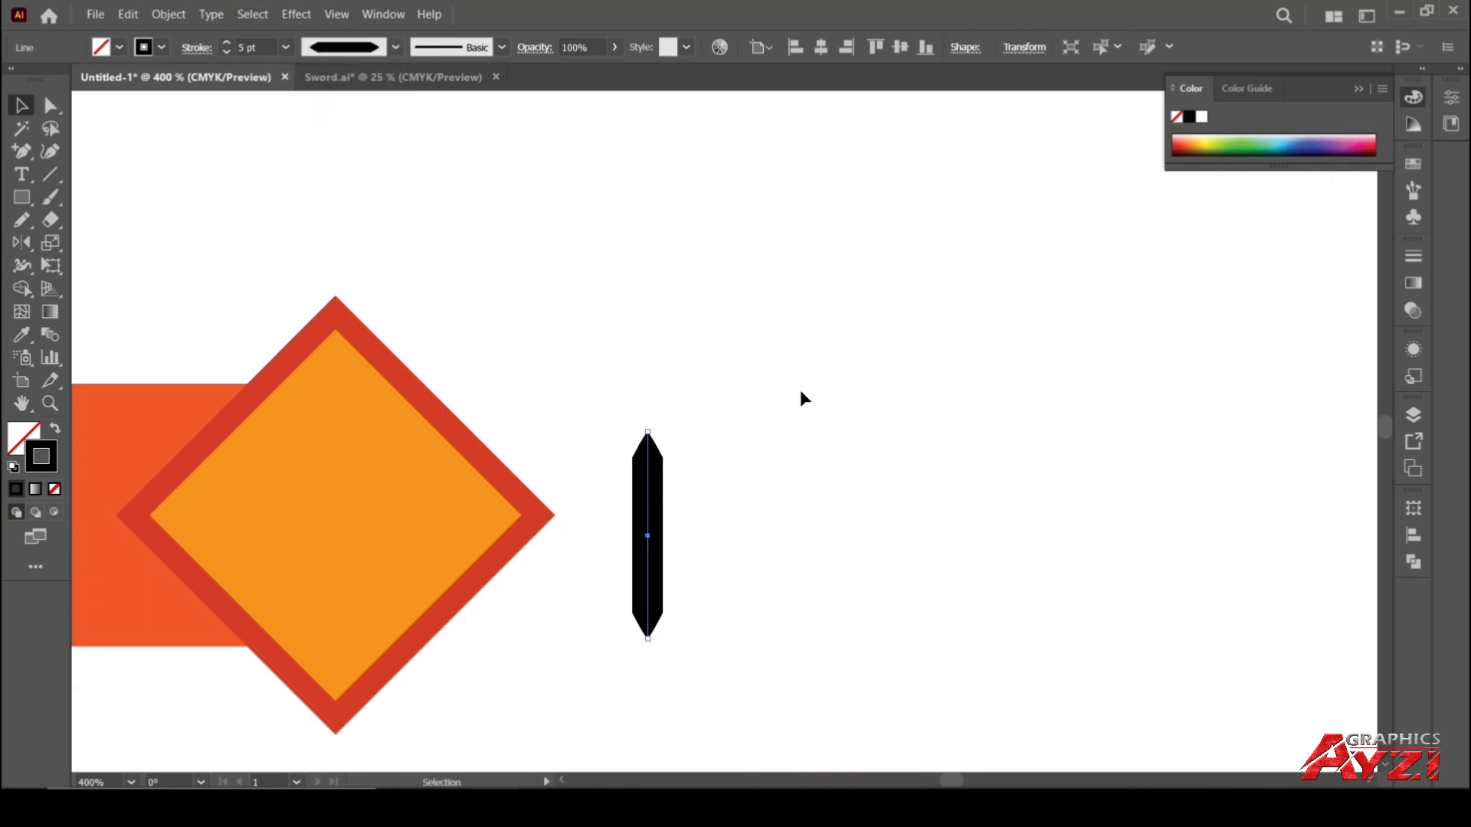
left_click(799, 389)
left_click(654, 508)
left_click(164, 17)
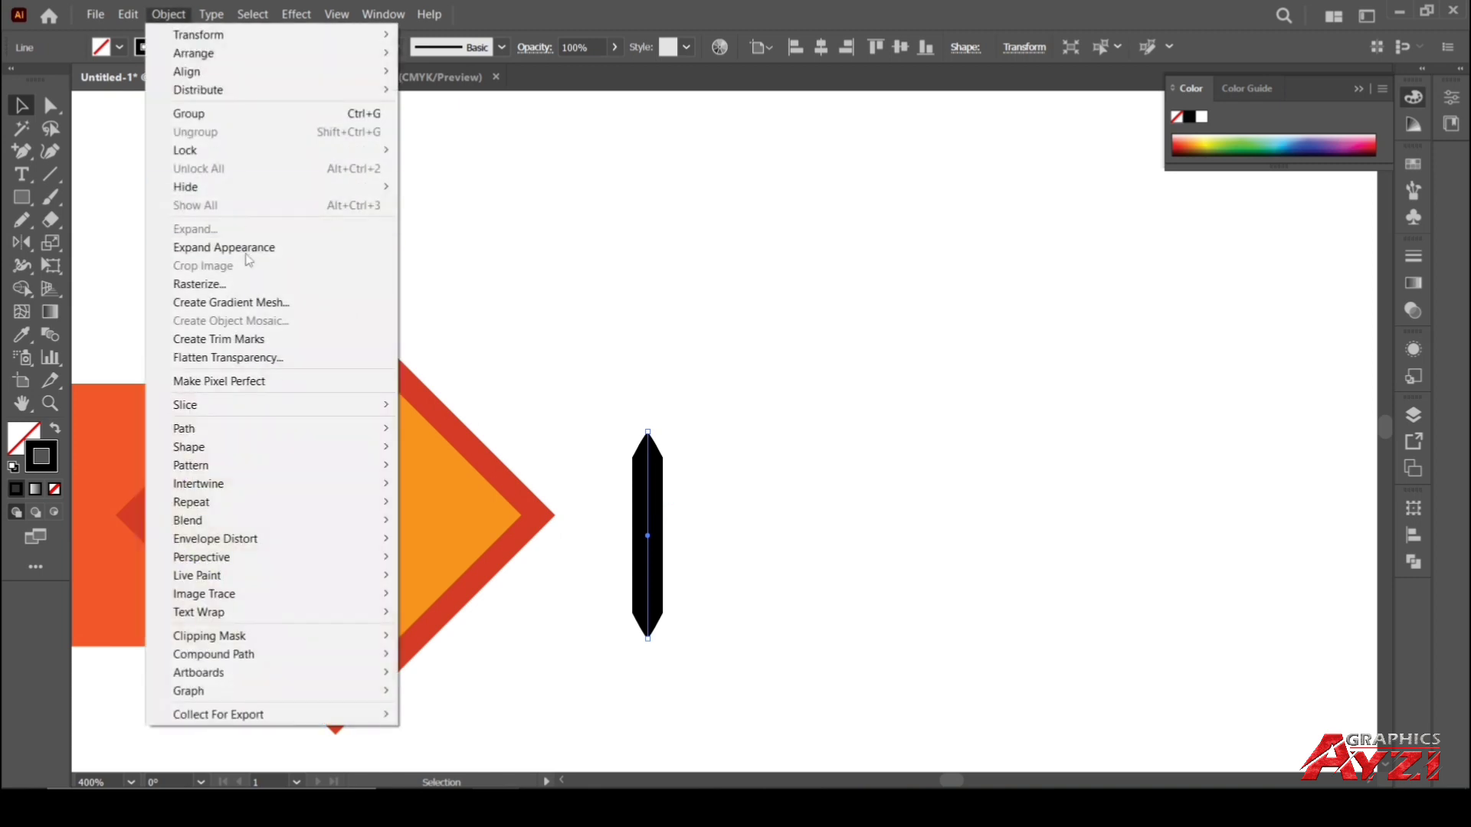
left_click(245, 245)
left_click(733, 499)
Duplicate the pointed black bar to its right and fill the copy with a white-to-black linear gradient without stroke
left_click_drag(652, 546, 749, 541)
left_click(36, 490)
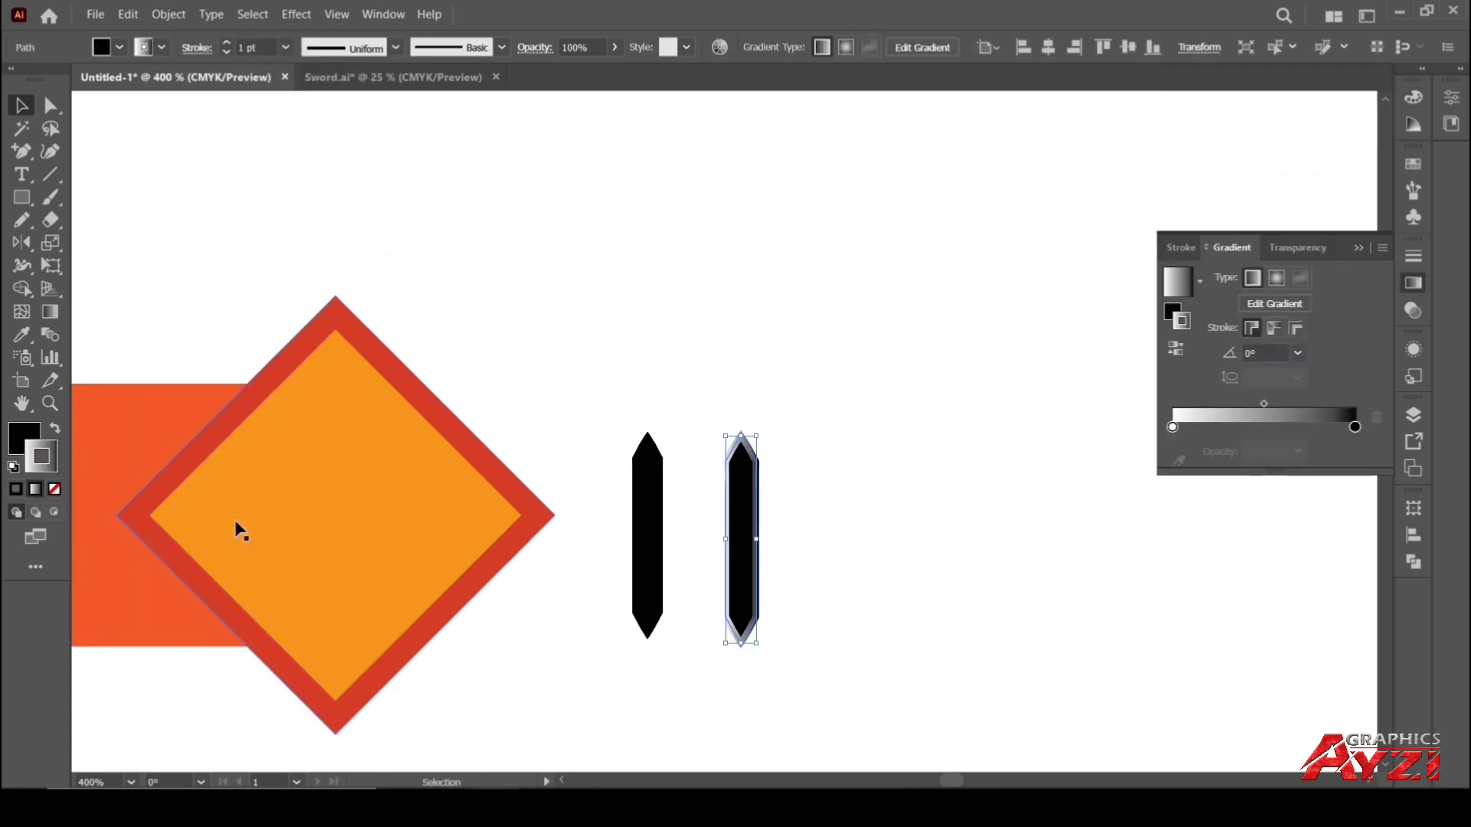
left_click(57, 490)
left_click(26, 440)
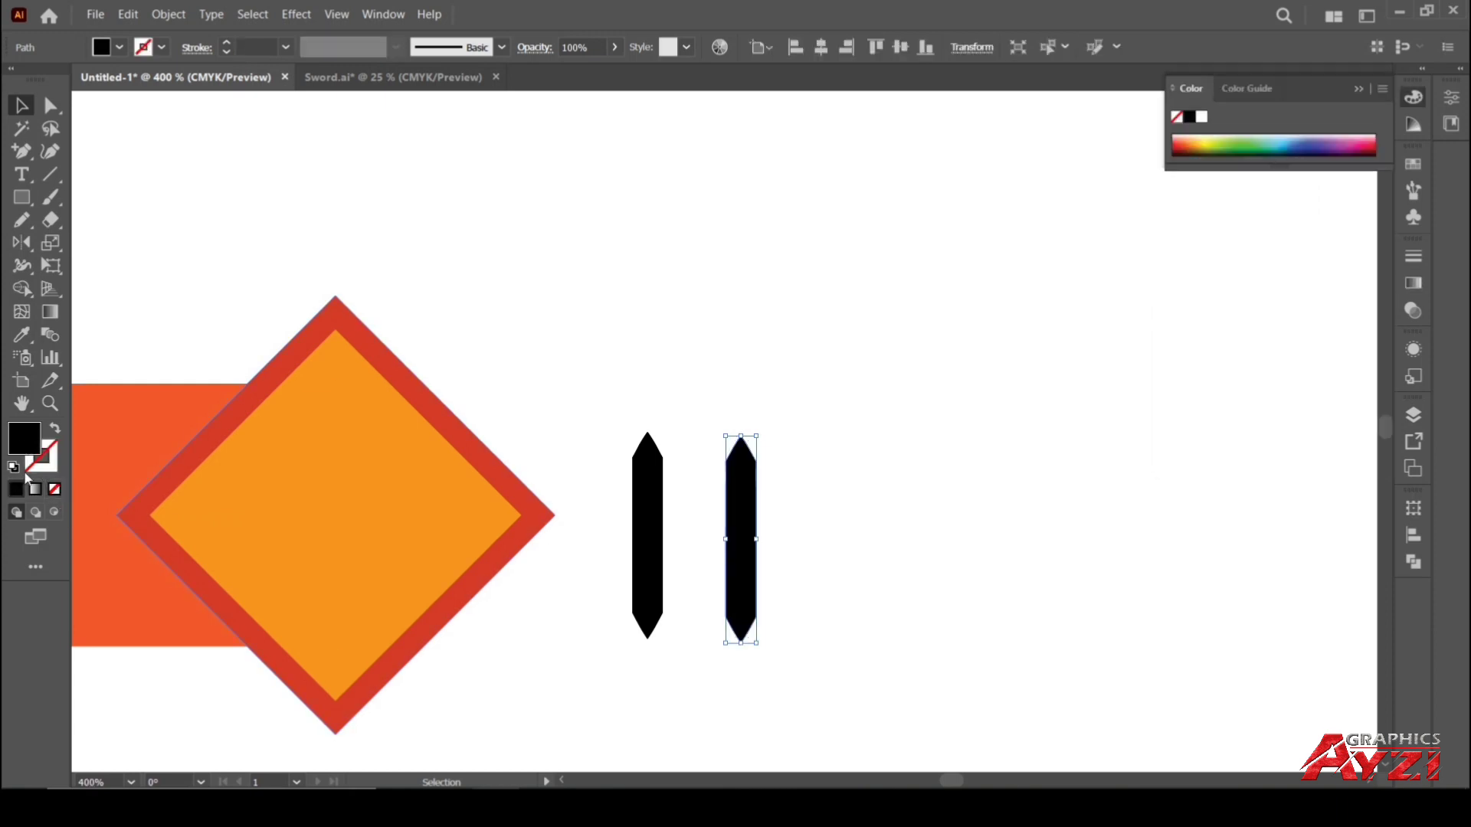
left_click(36, 490)
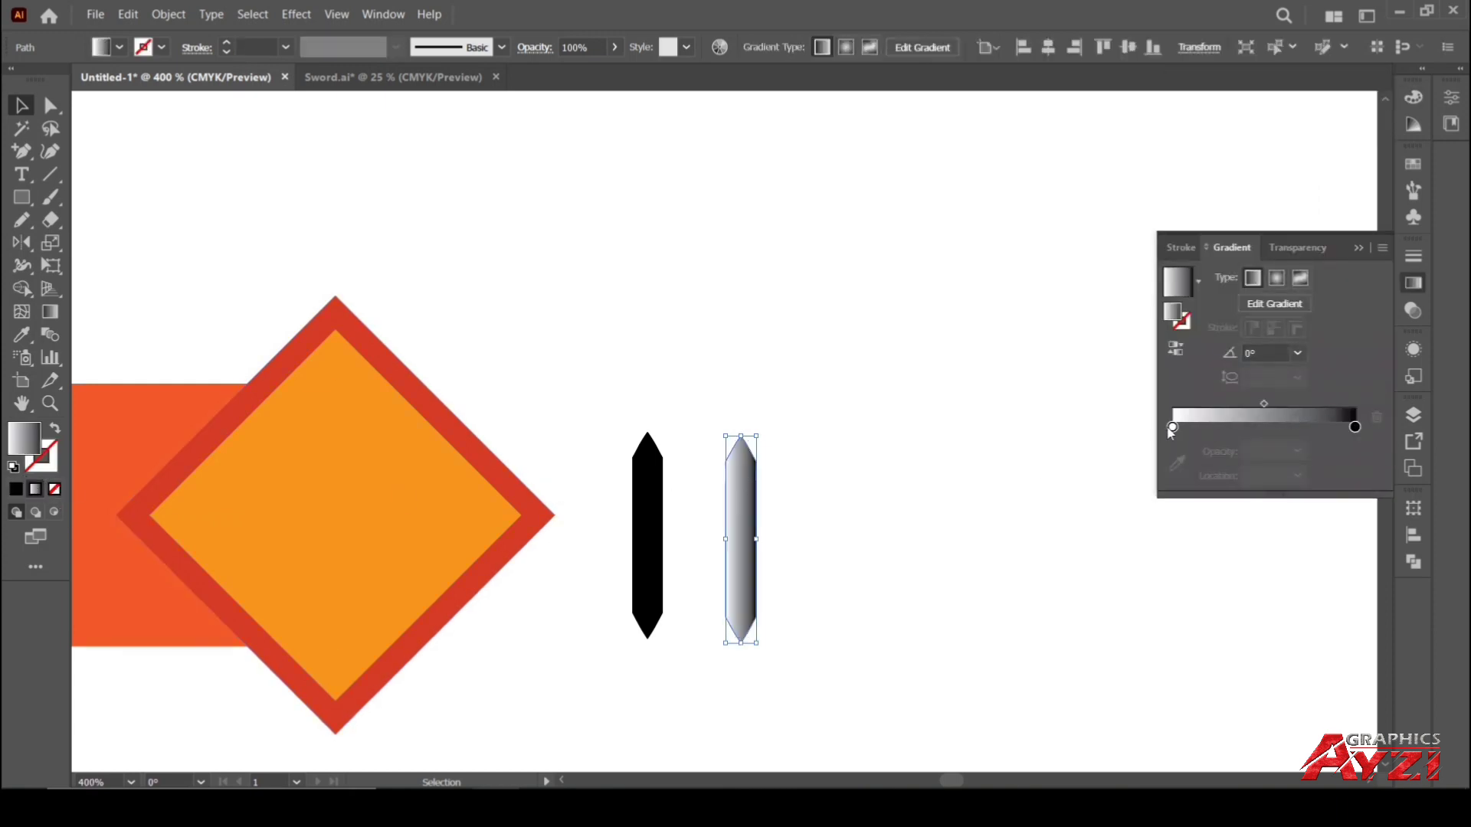
Make both ends of the copy's gradient black and add a white stop at 50% location
double_click(1172, 427)
left_click(1137, 596)
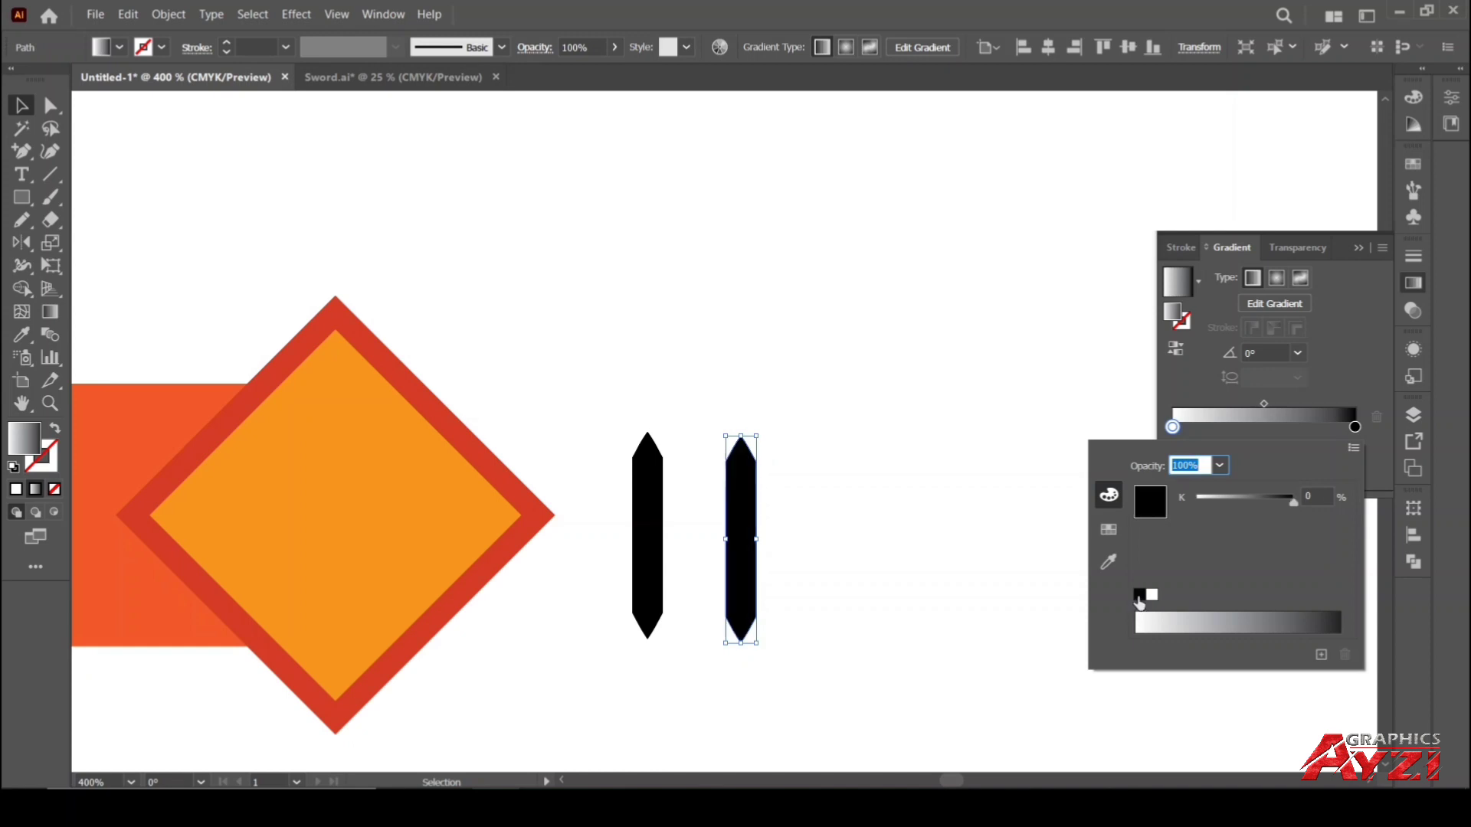
left_click(1260, 427)
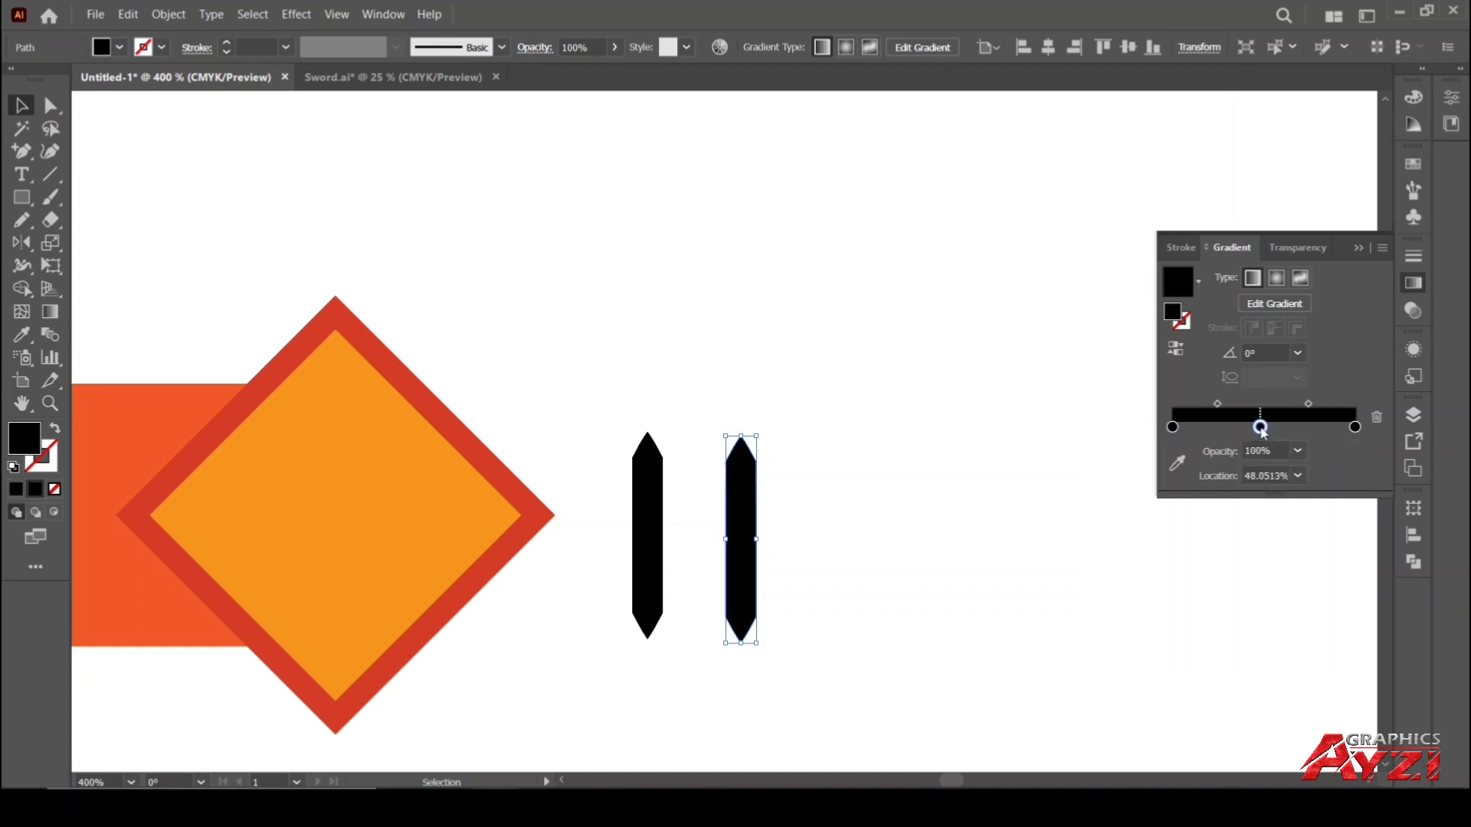
double_click(1260, 428)
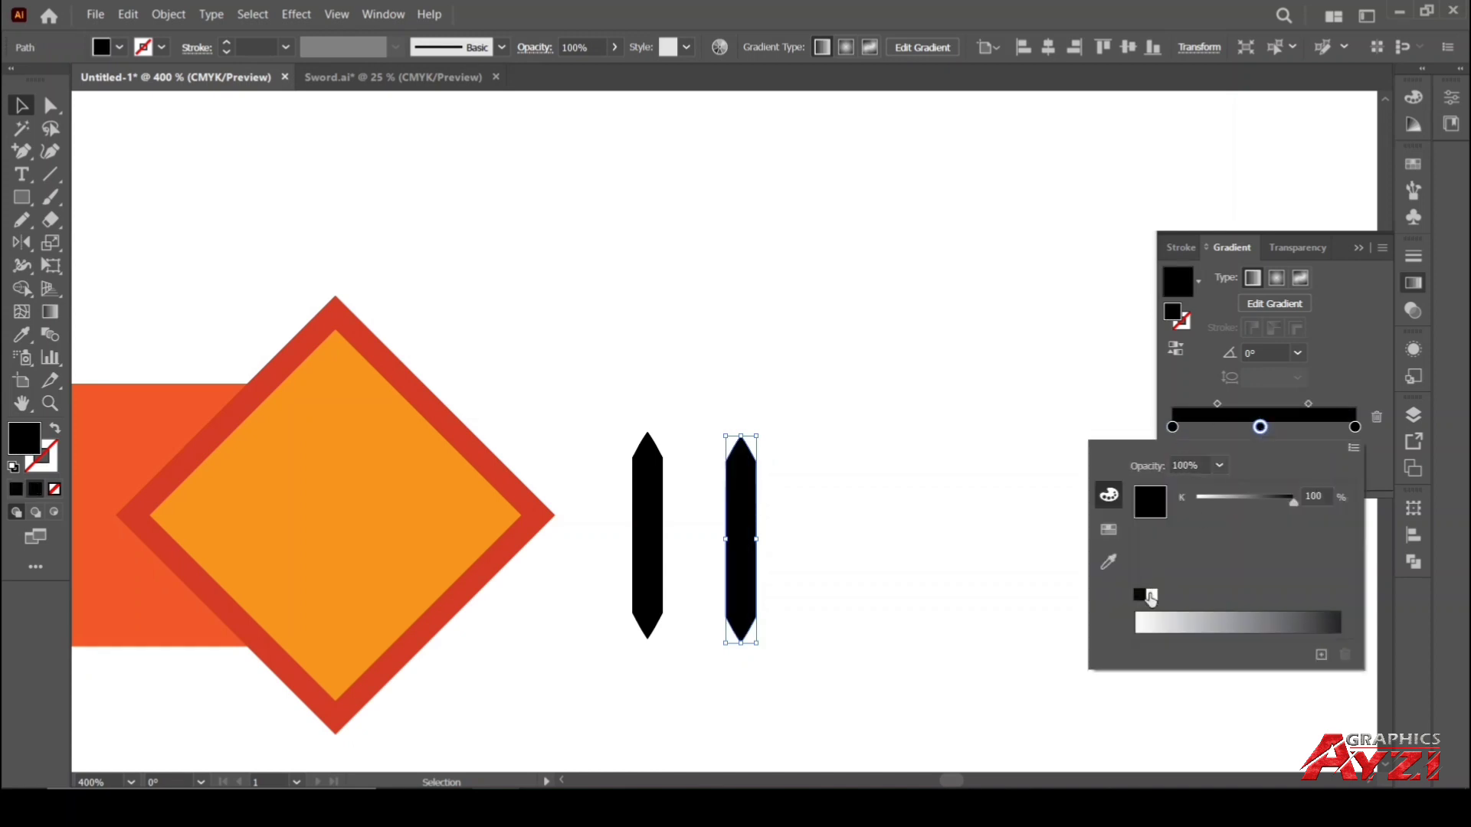
left_click(1152, 595)
left_click(1250, 436)
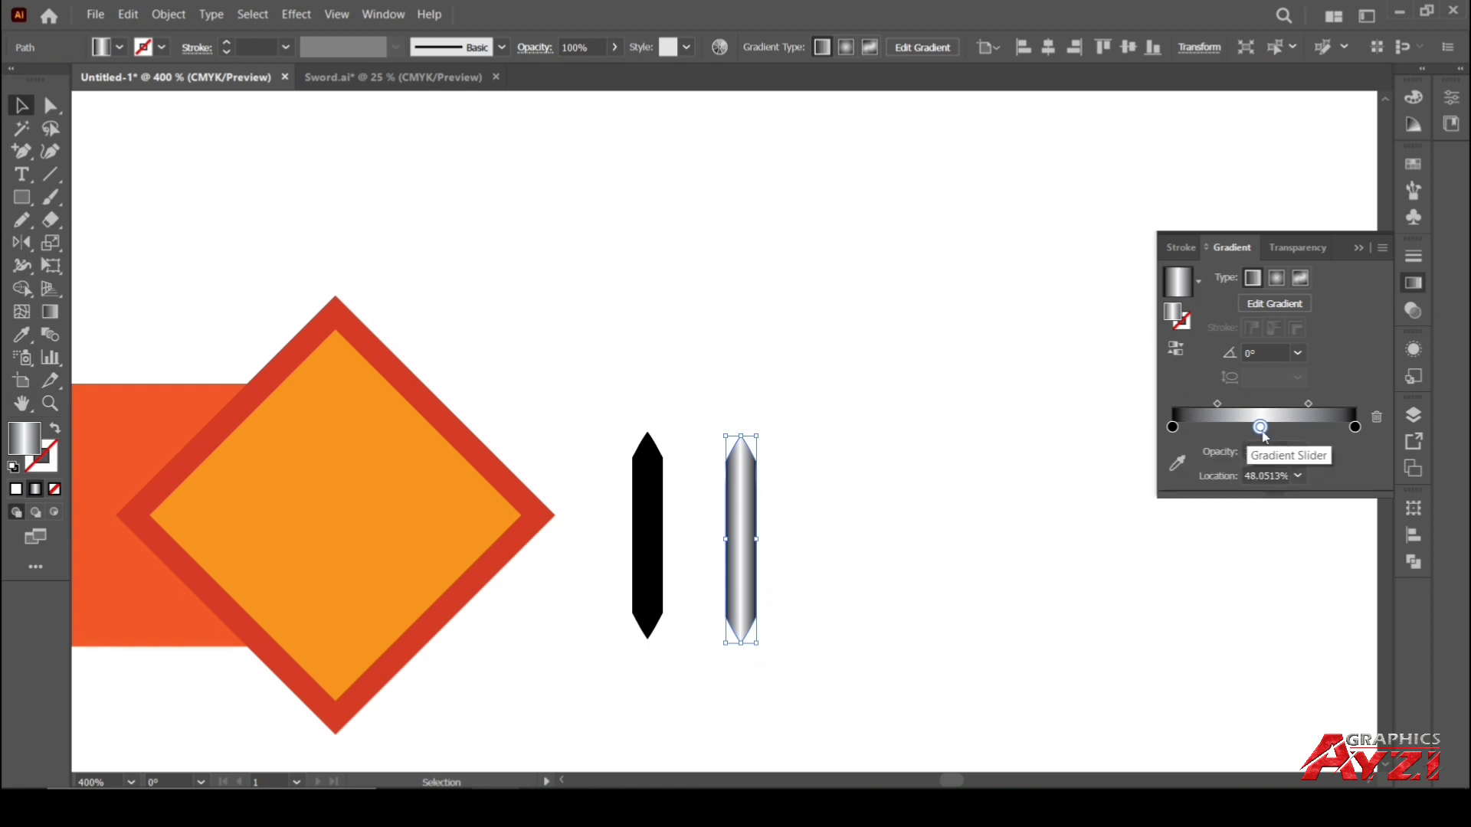
left_click(1269, 476)
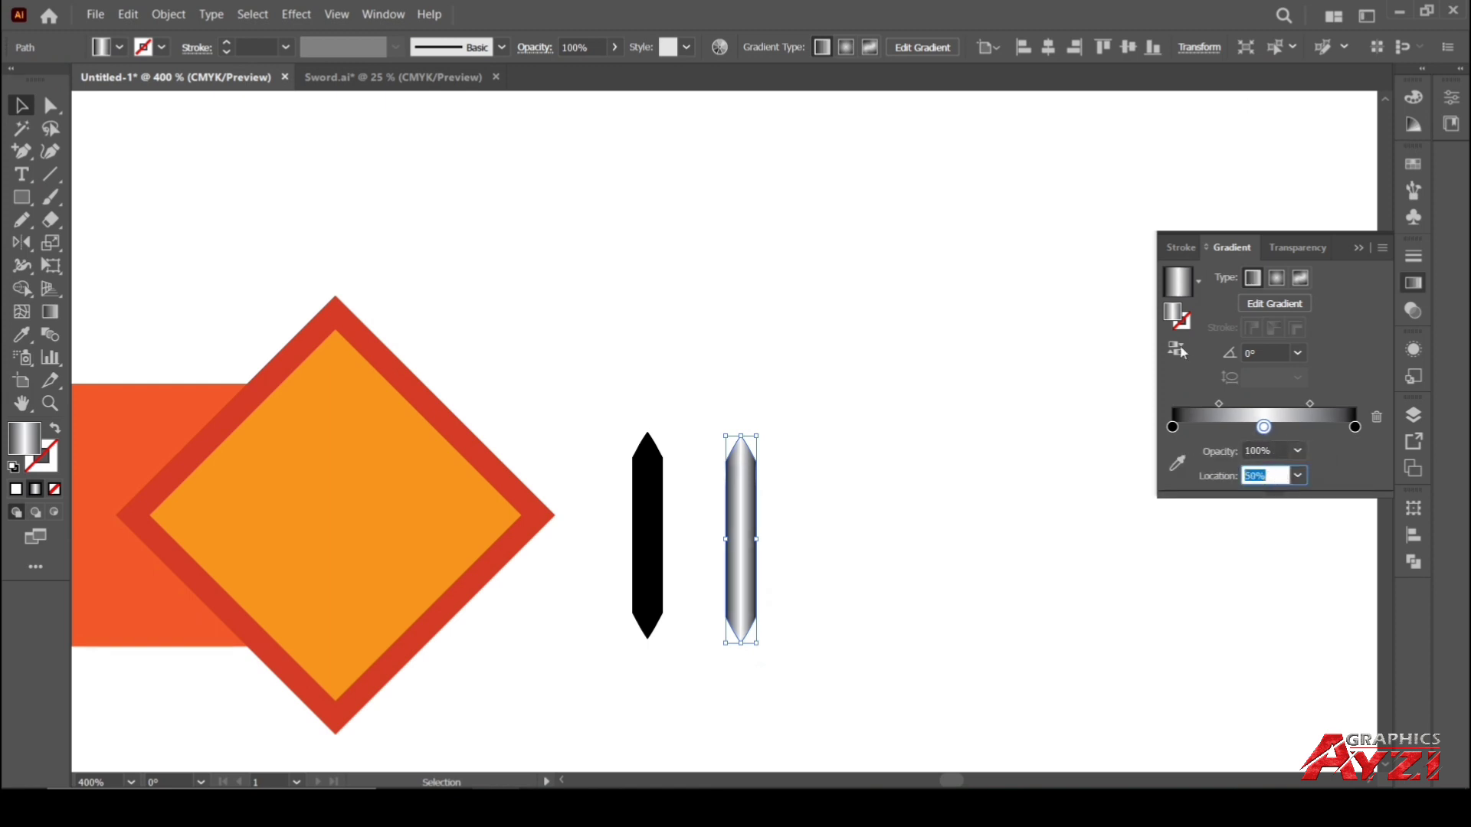
Set the angle of the bar's black-white-black gradient to 90°
left_click(1286, 353)
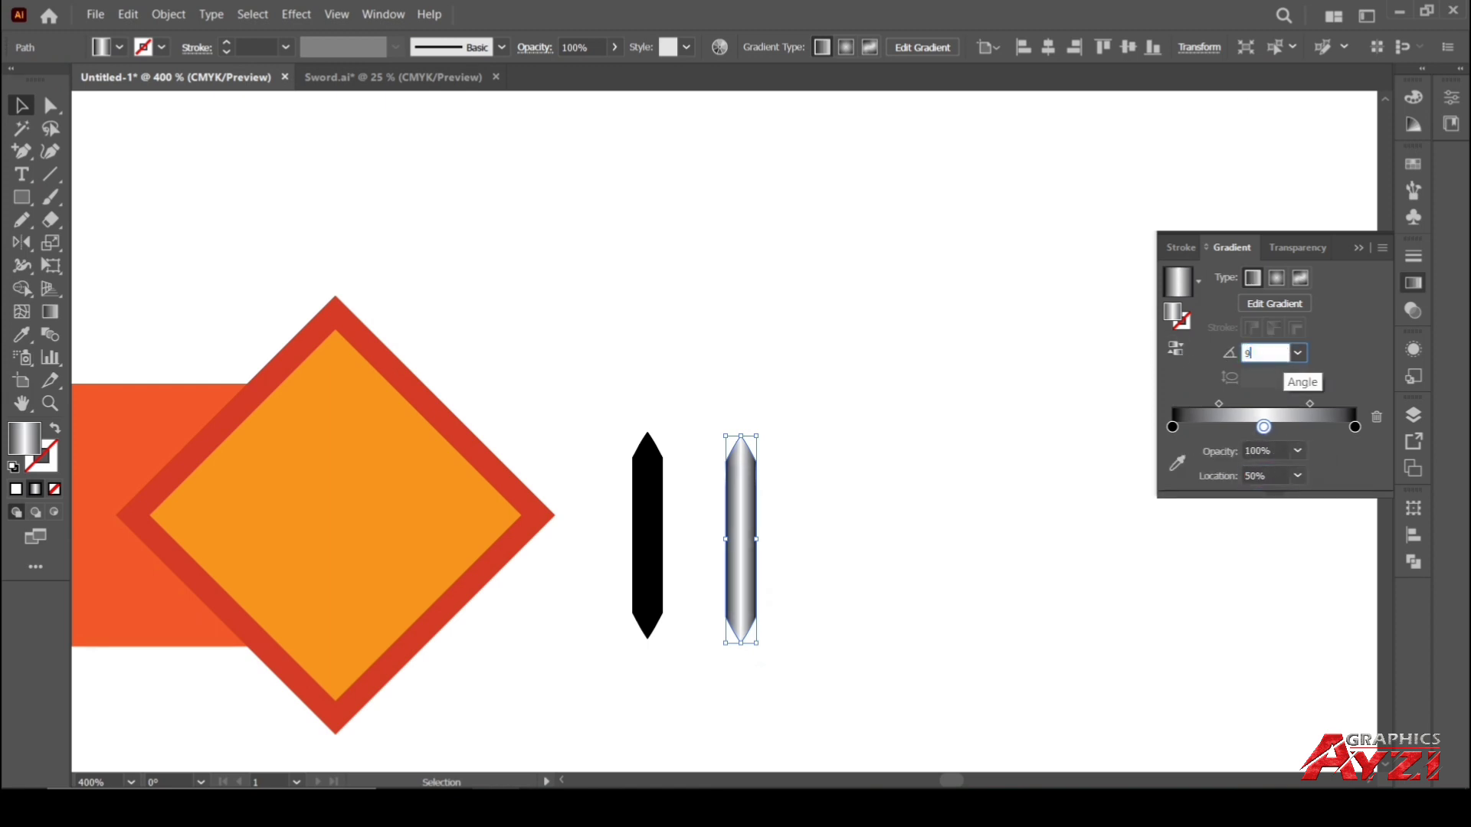
type("90")
key("Return")
left_click(792, 521)
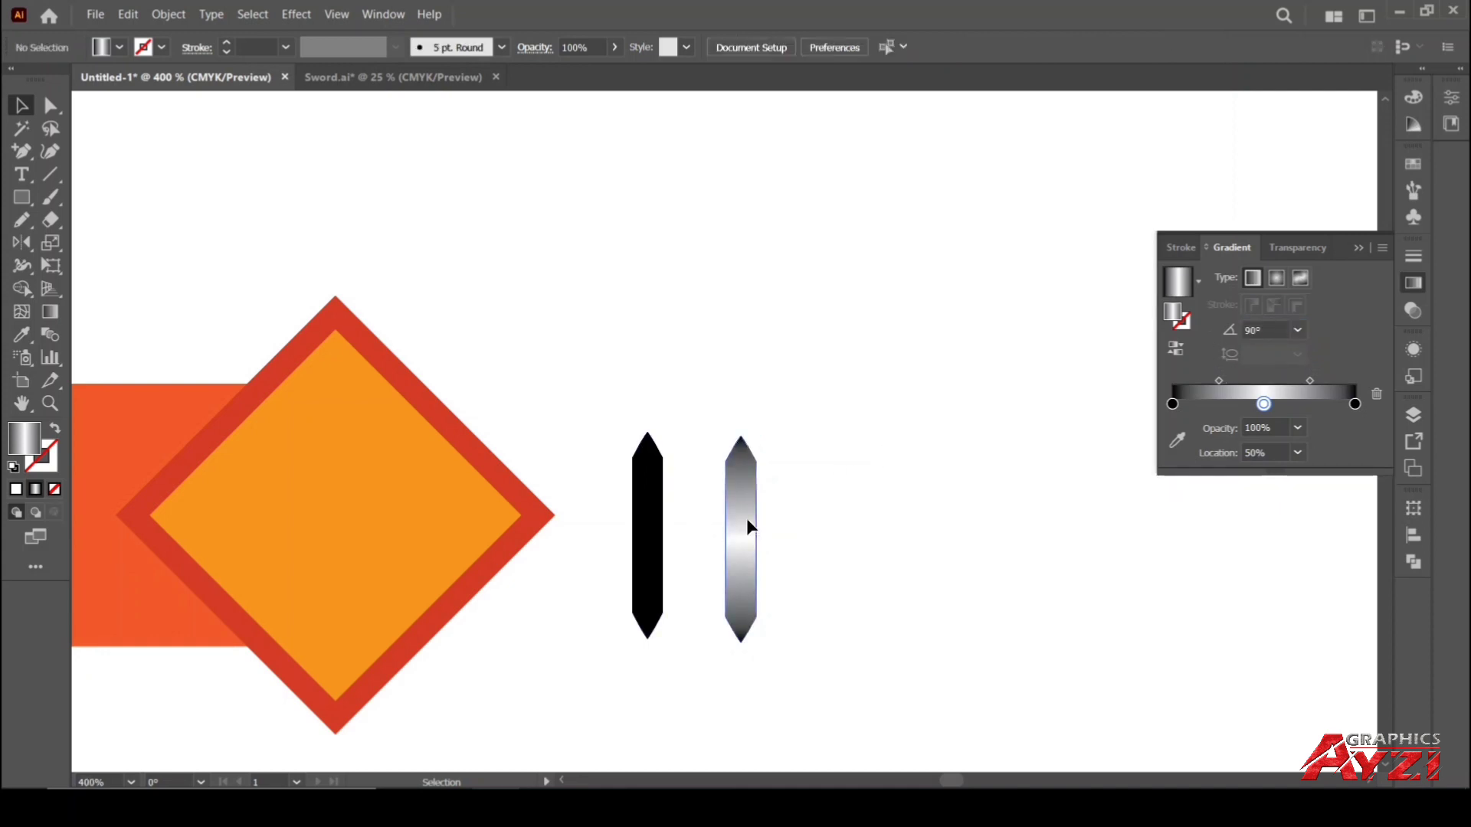
Place the gradient bar over the black bar and align the two bars centred on each other
left_click_drag(748, 524, 655, 519)
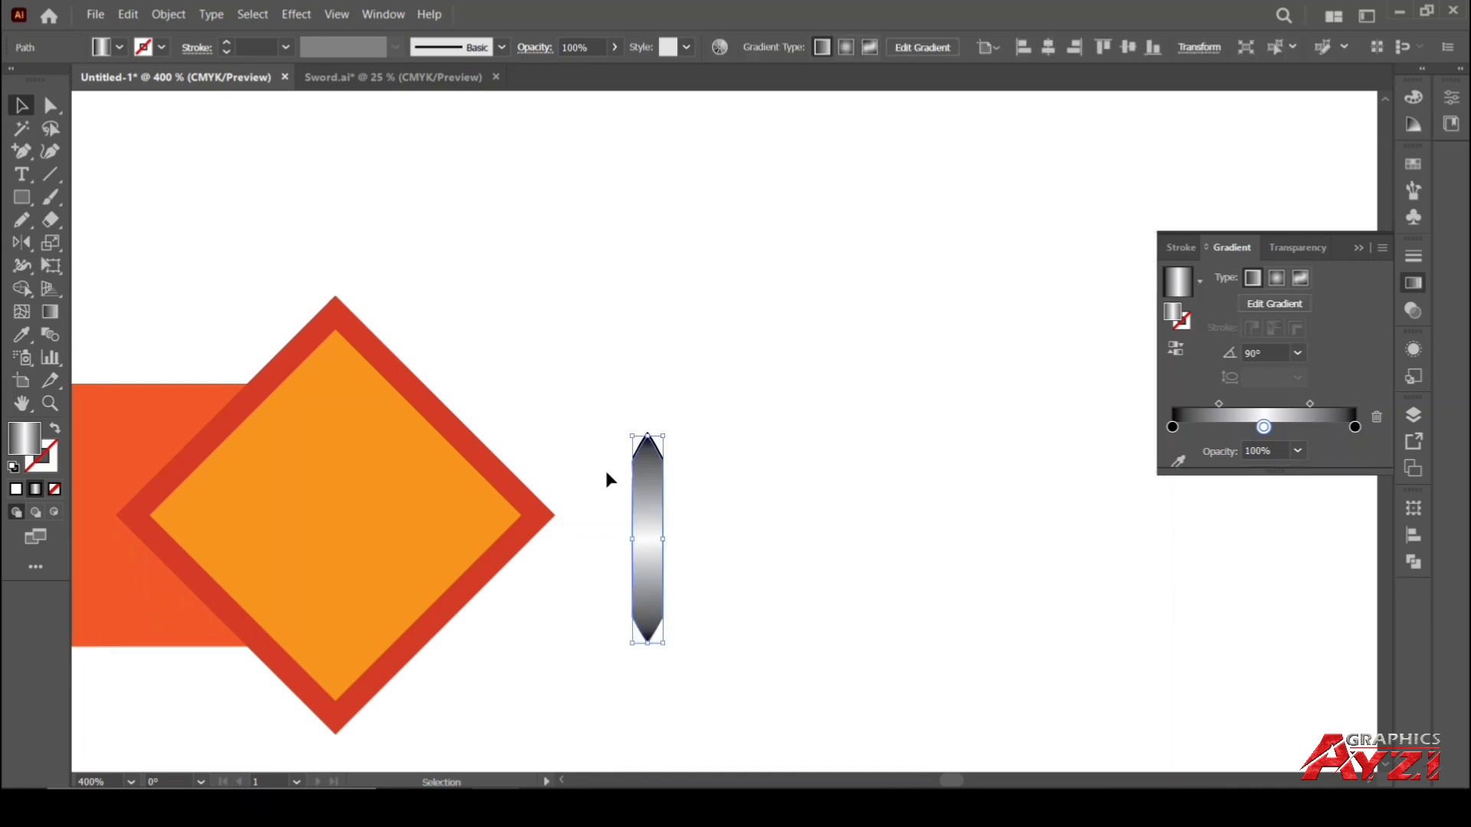
left_click_drag(609, 440, 711, 525)
left_click(1412, 536)
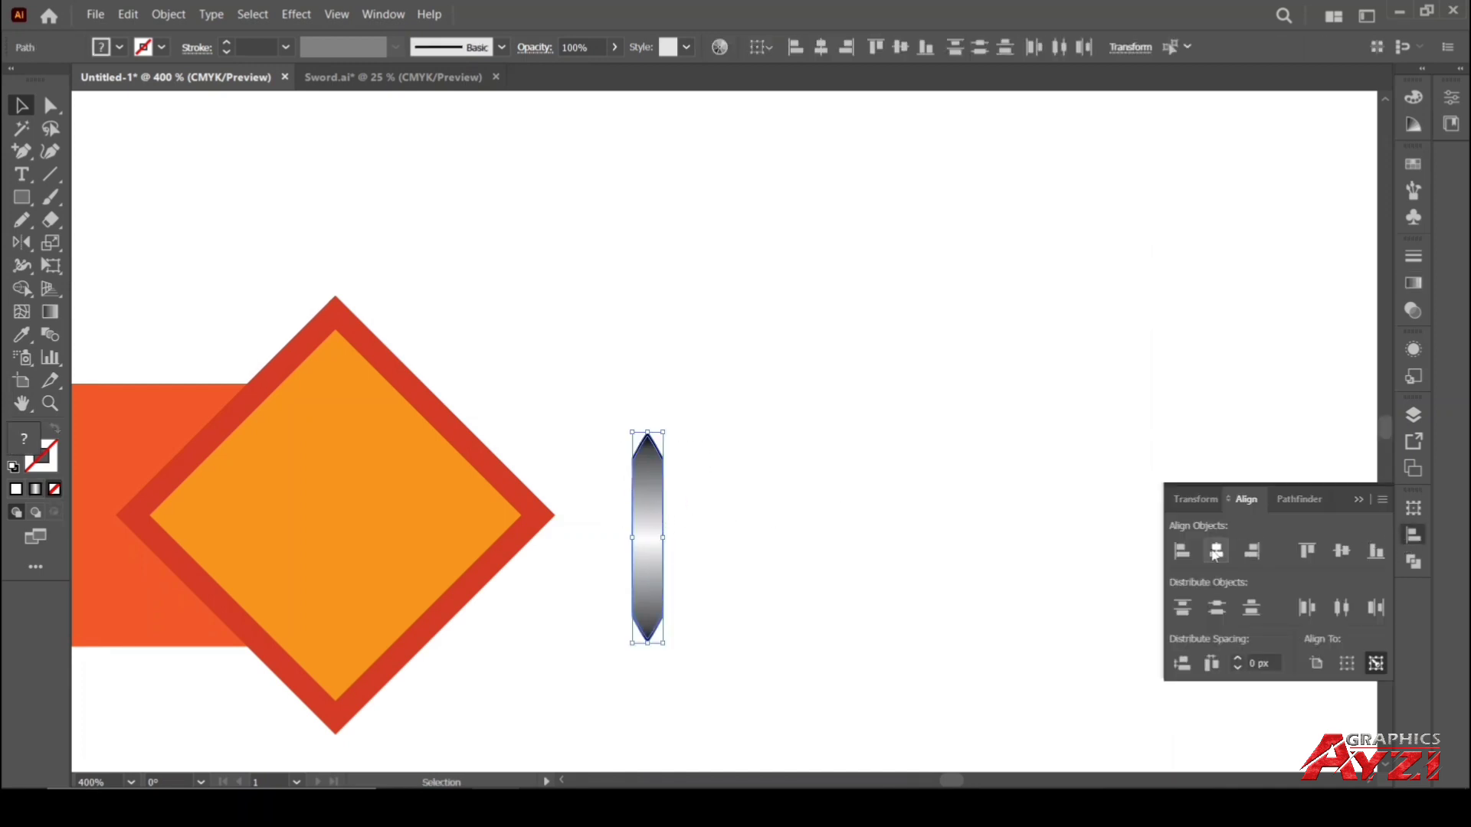
left_click(1340, 552)
left_click(1364, 499)
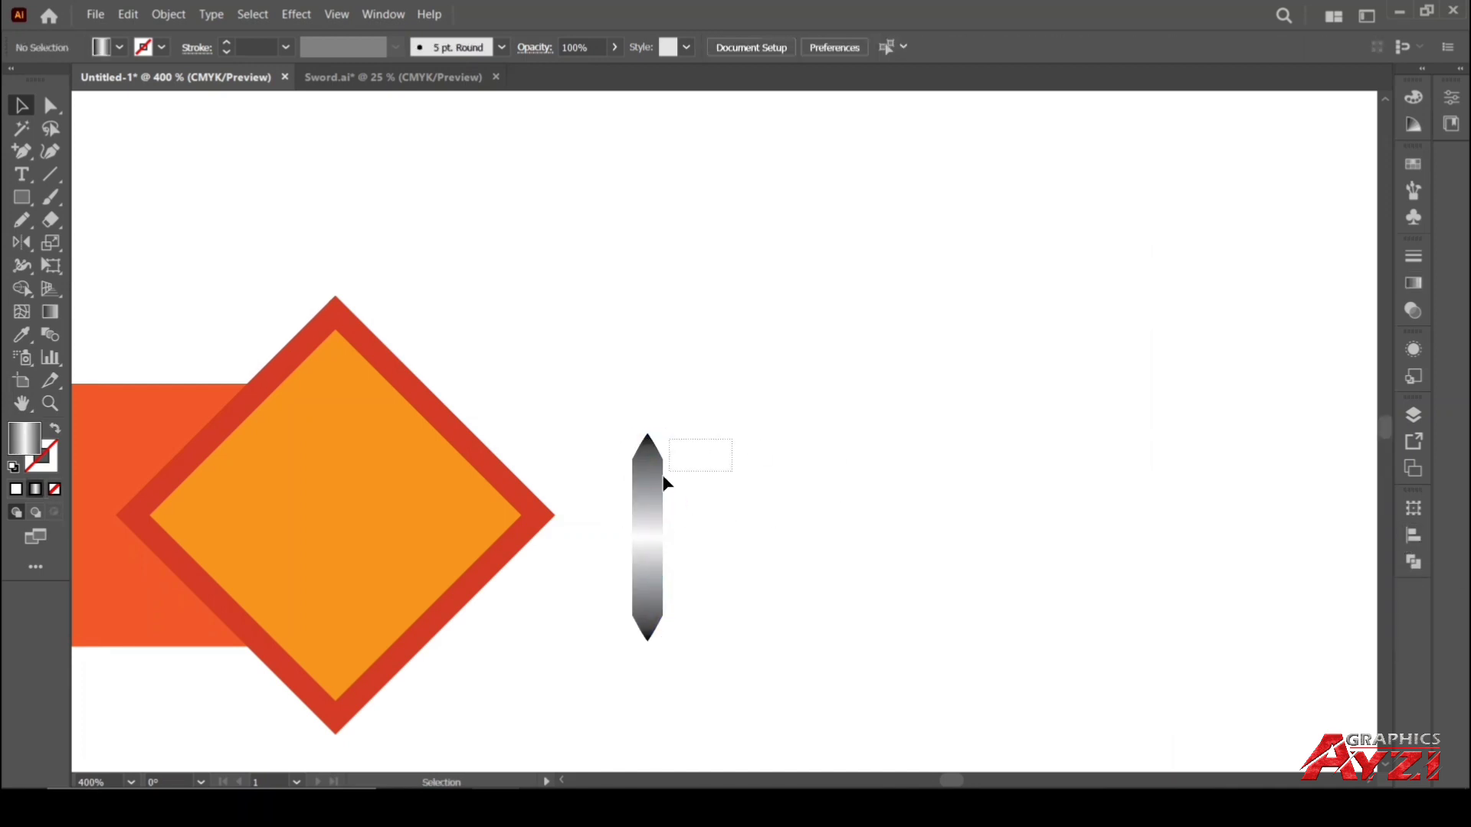
Try to make an opacity mask from the two stacked bars
left_click(1413, 310)
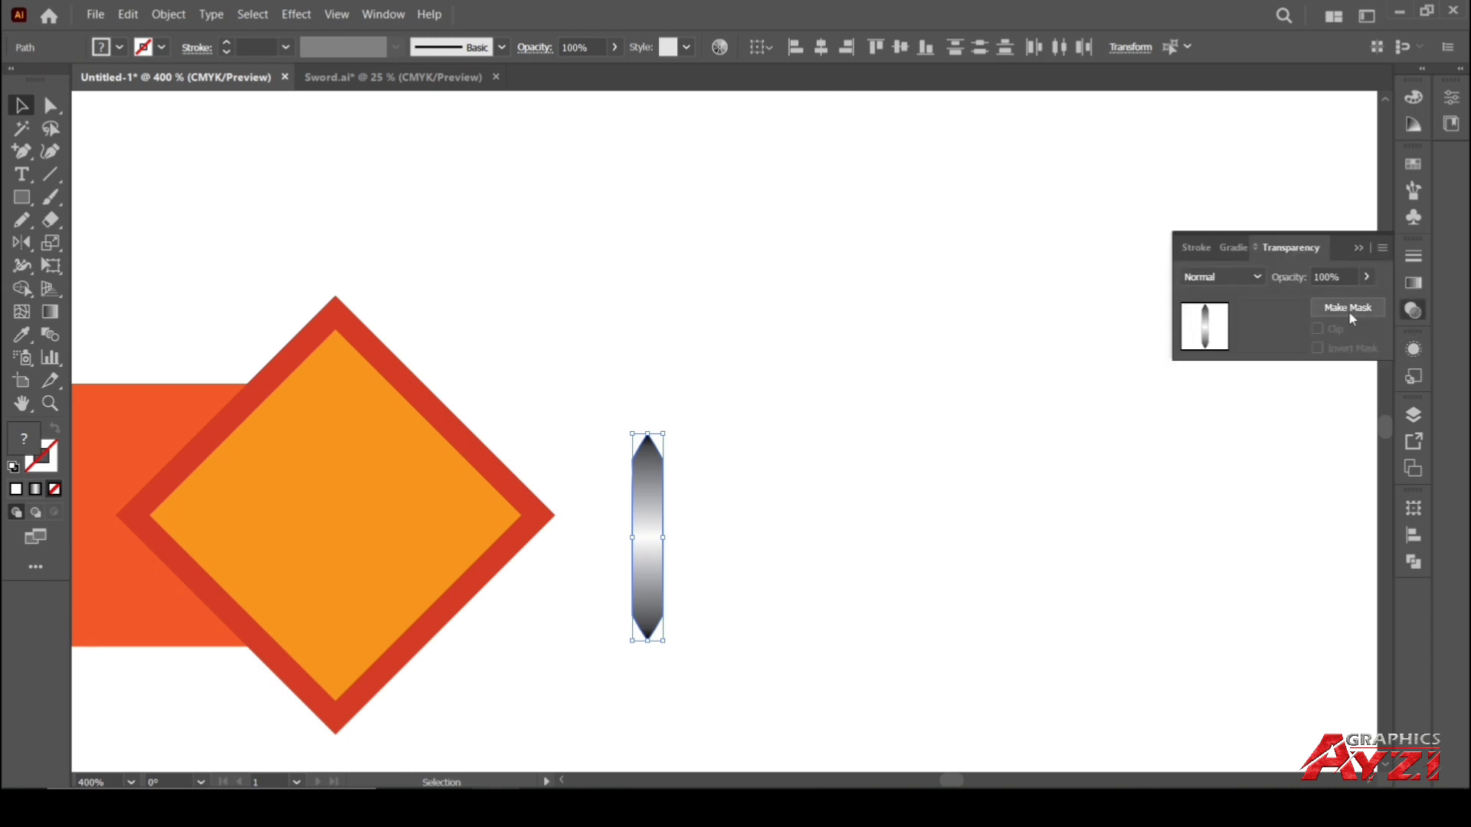
left_click(1348, 307)
left_click(783, 348)
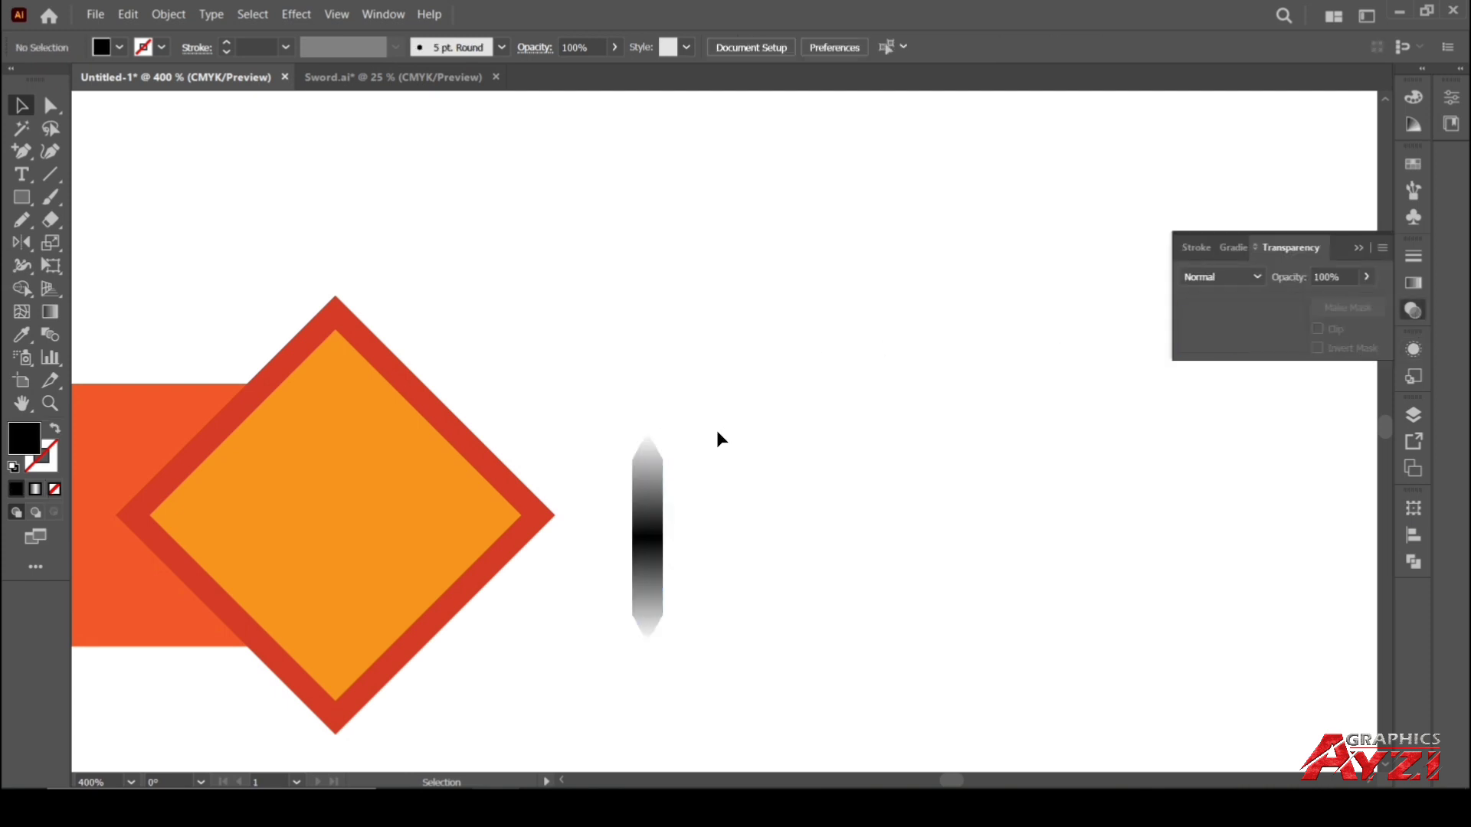
key("ctrl+z")
Move the gradient bar off the black bar and fill the black bar with white
left_click(744, 426)
left_click_drag(638, 509, 812, 508)
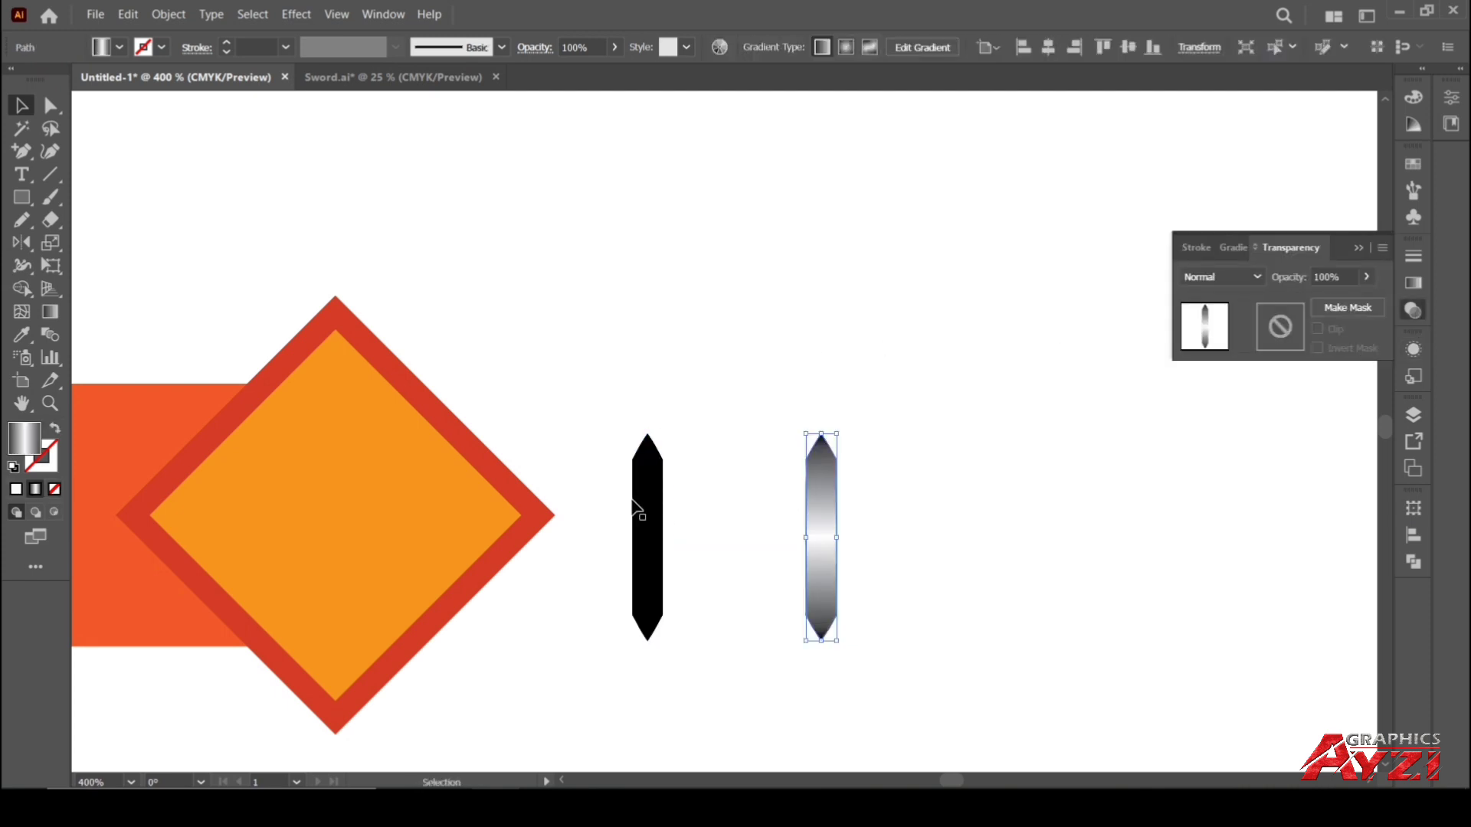
left_click(637, 504)
left_click(1413, 163)
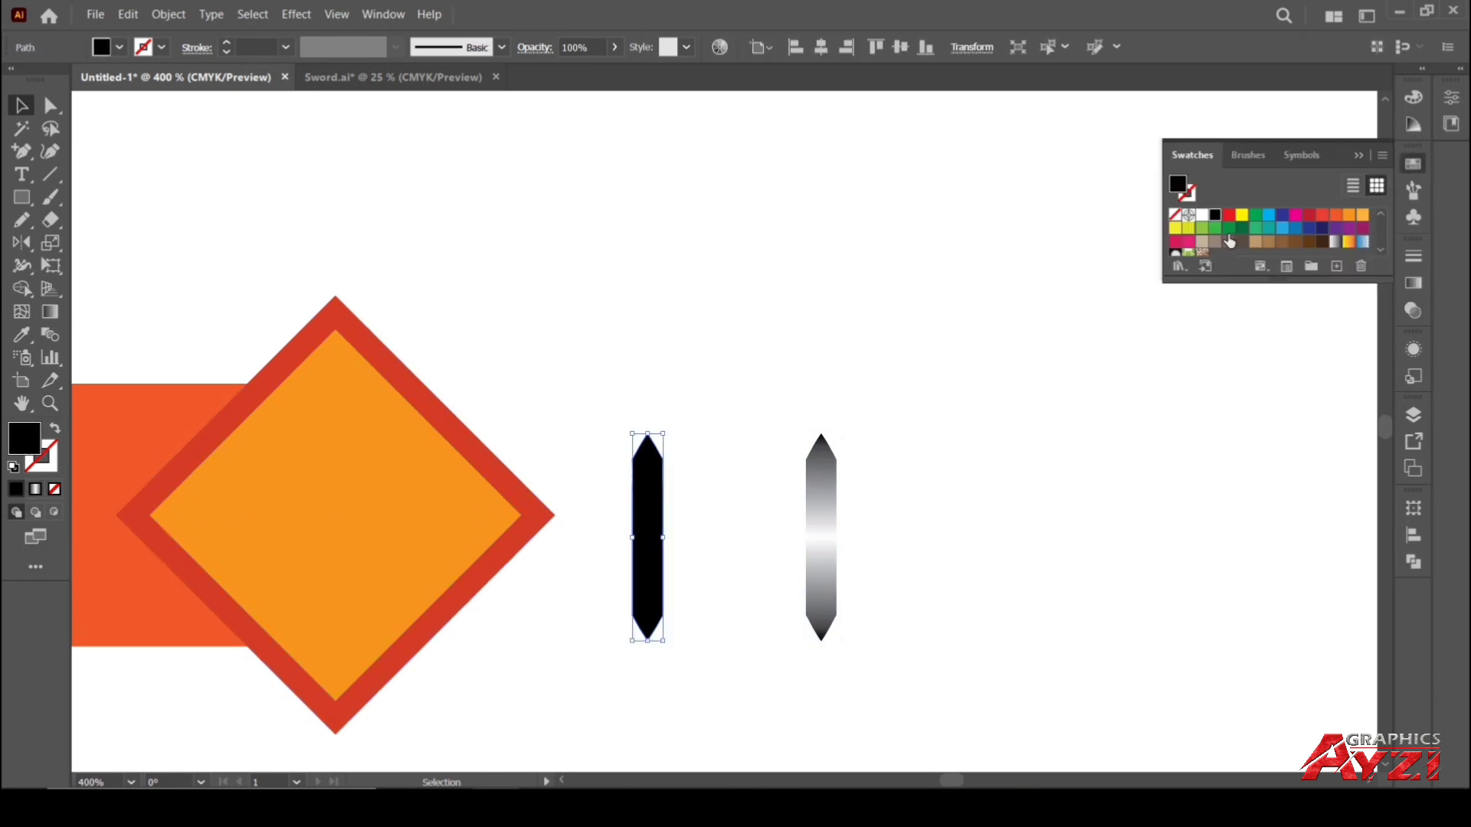
left_click(1202, 215)
left_click(867, 323)
Centre the gradient bar horizontally over the white bar, using the white bar as the alignment reference
left_click_drag(600, 406, 849, 527)
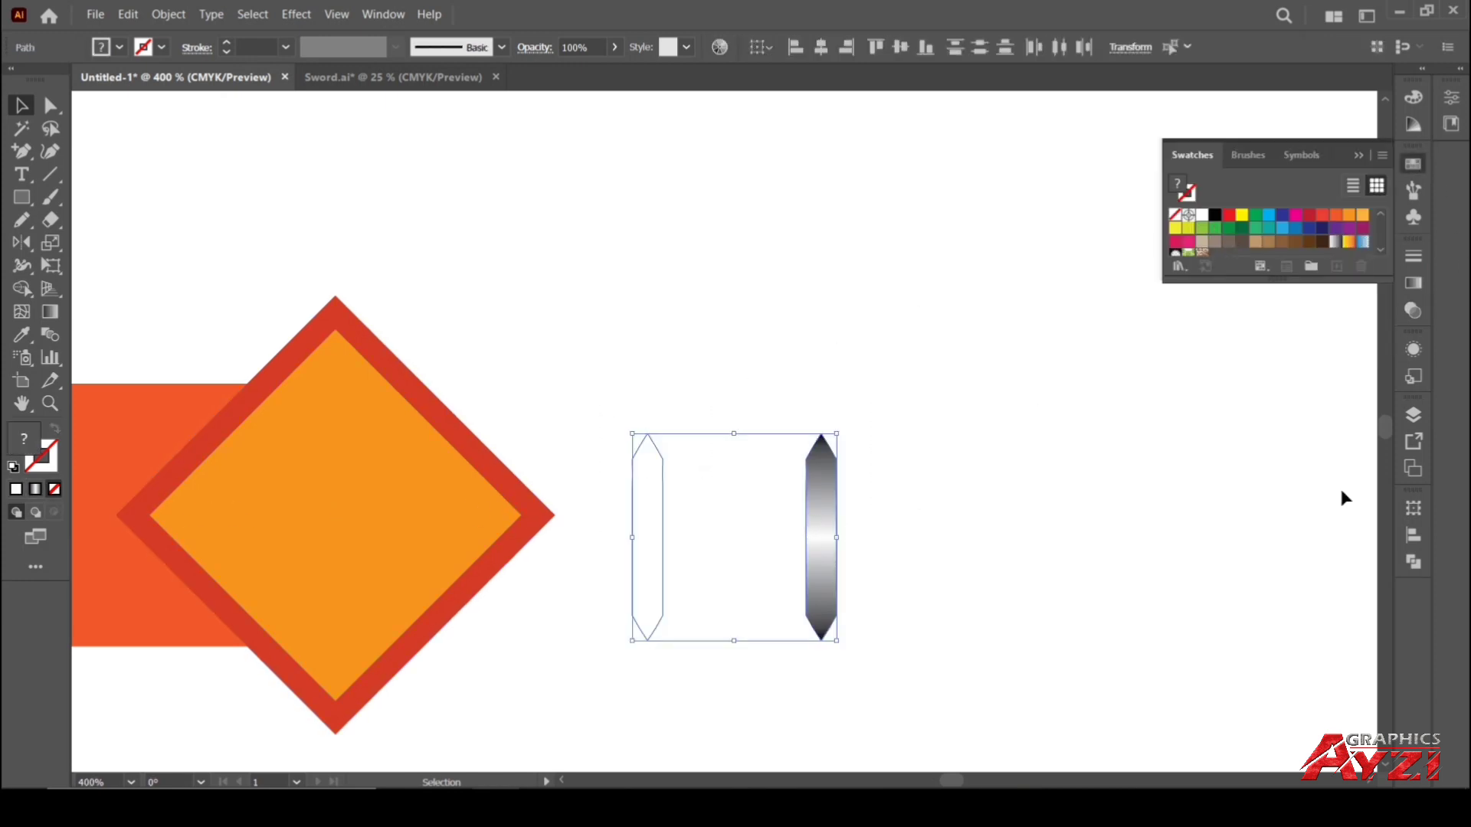
left_click(657, 500)
left_click(1414, 533)
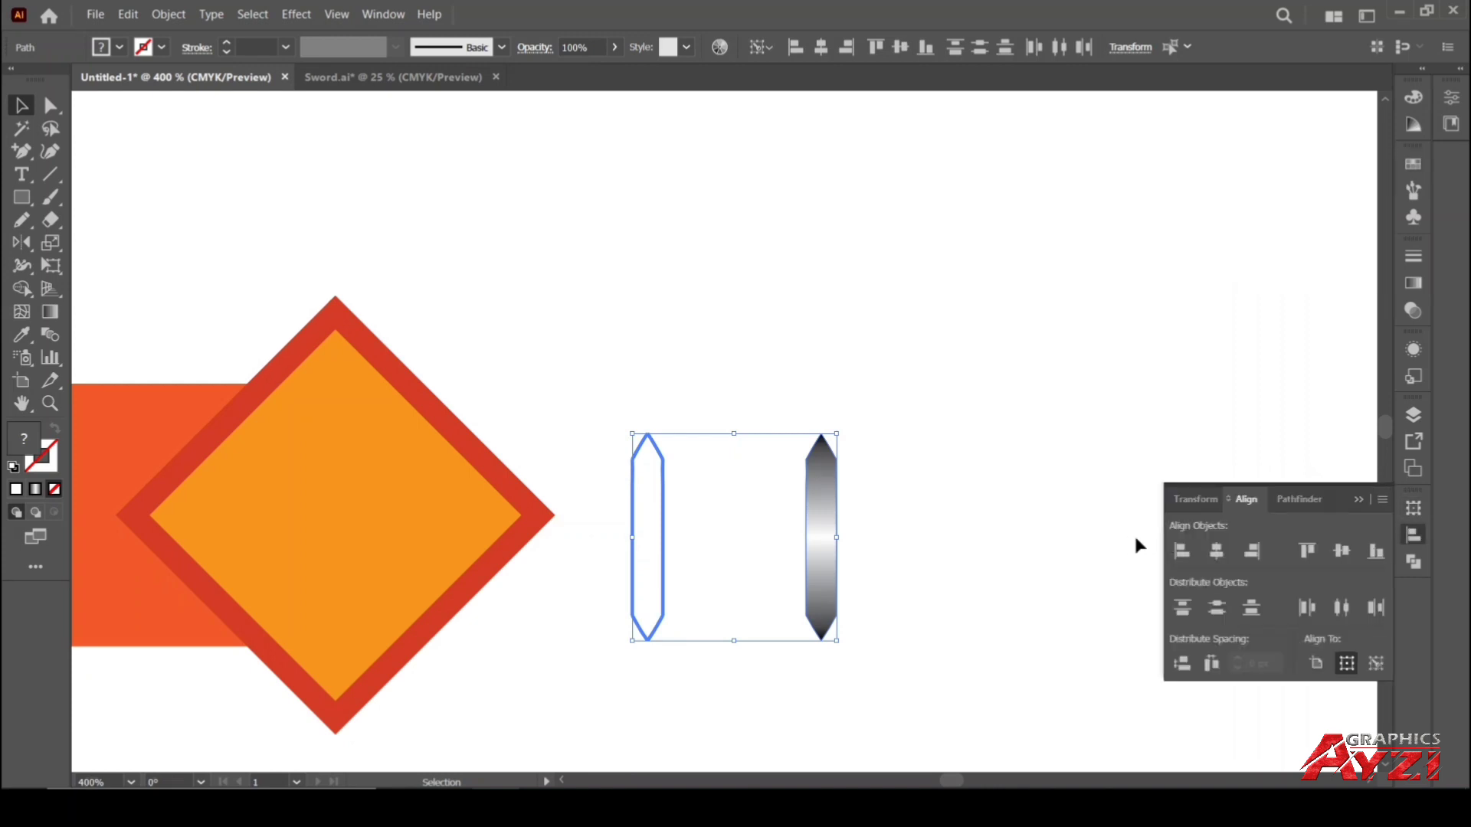
left_click(1214, 554)
left_click(1359, 499)
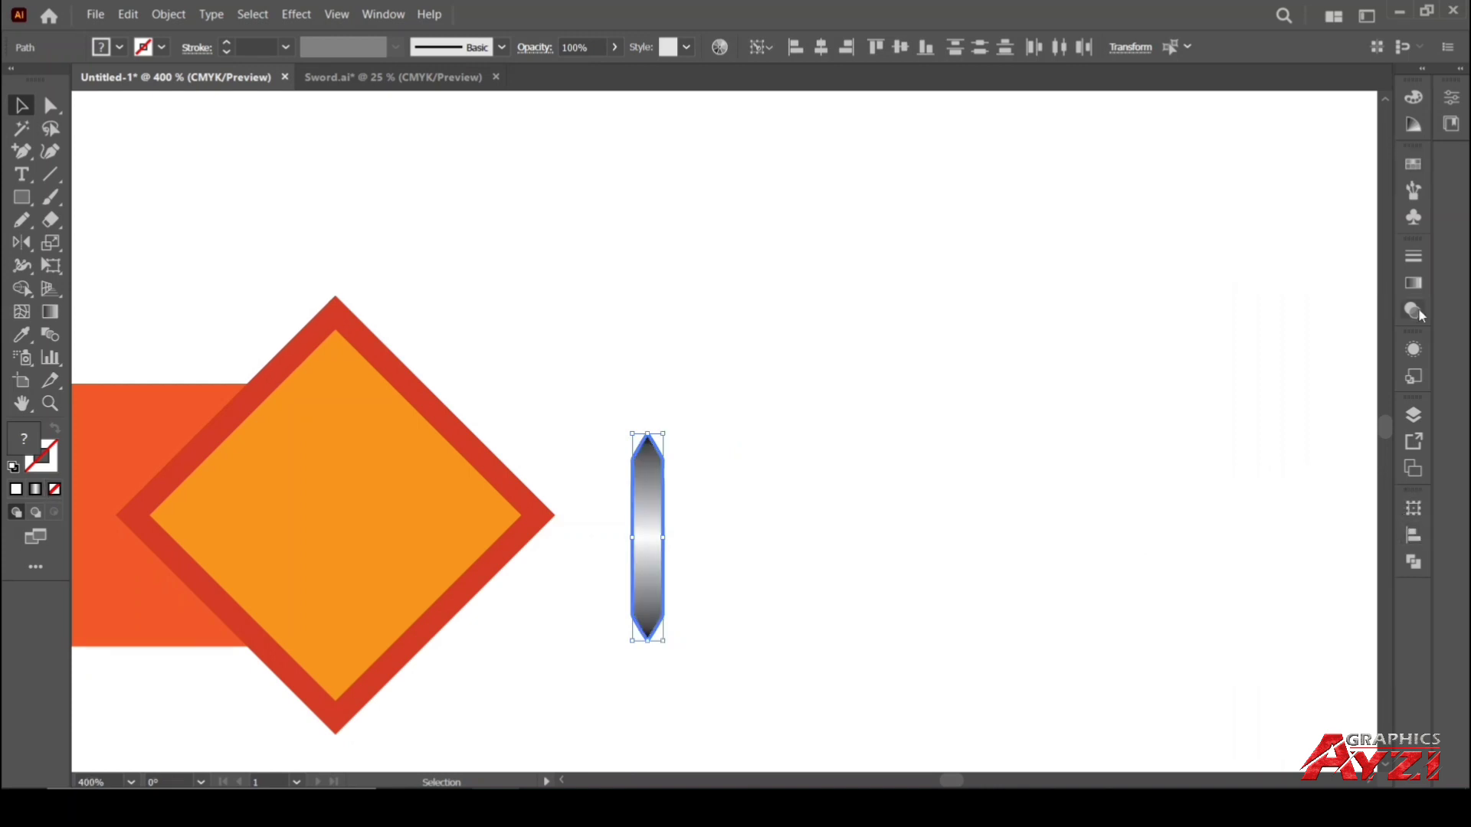
Make an opacity mask from the stacked white and gradient bars
left_click(1413, 310)
left_click(1343, 309)
left_click(848, 361)
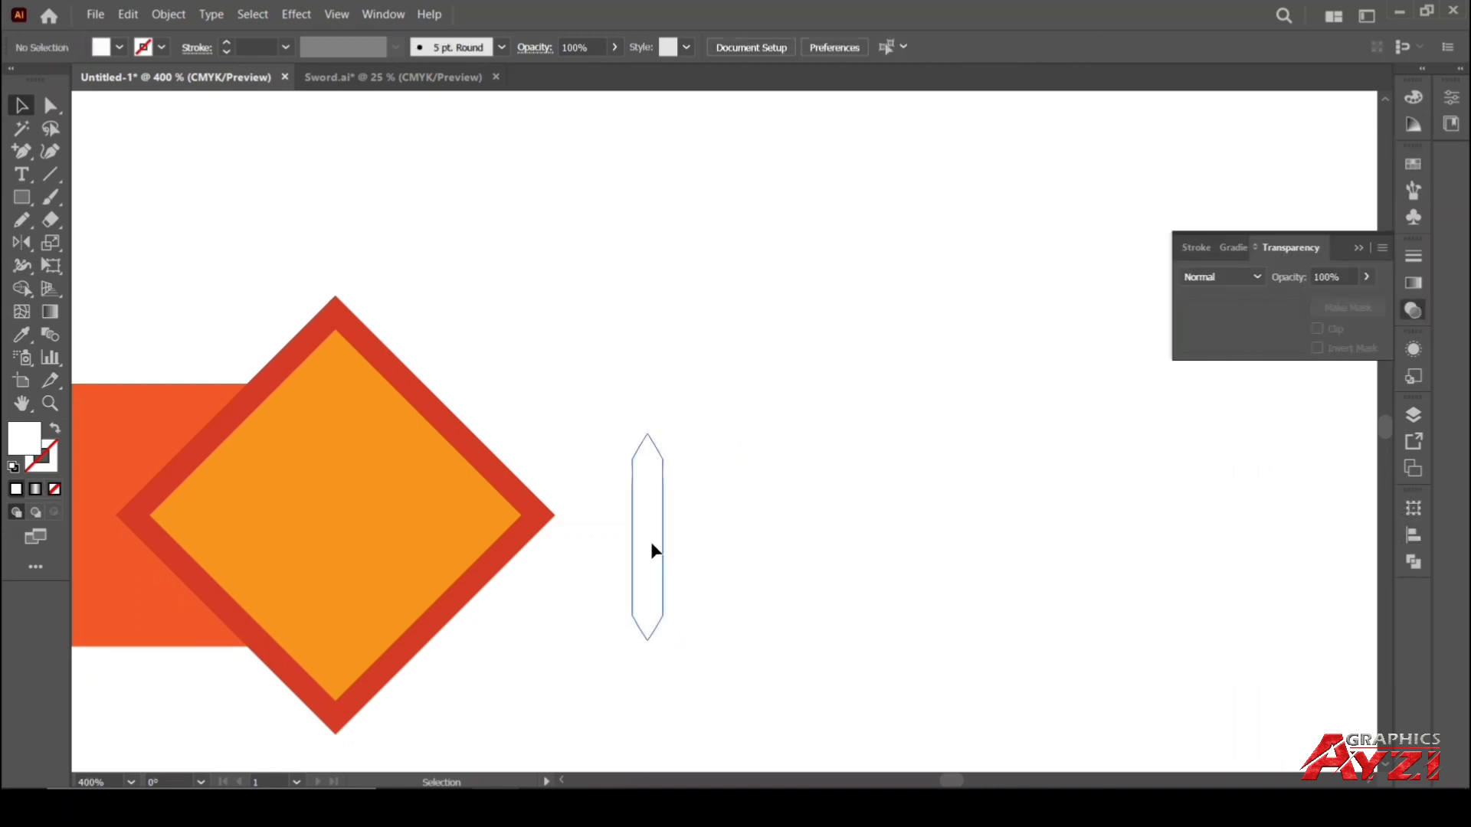
Move the masked white bar onto the orange diamond and align it to the diamond's centre
left_click_drag(651, 541, 338, 521)
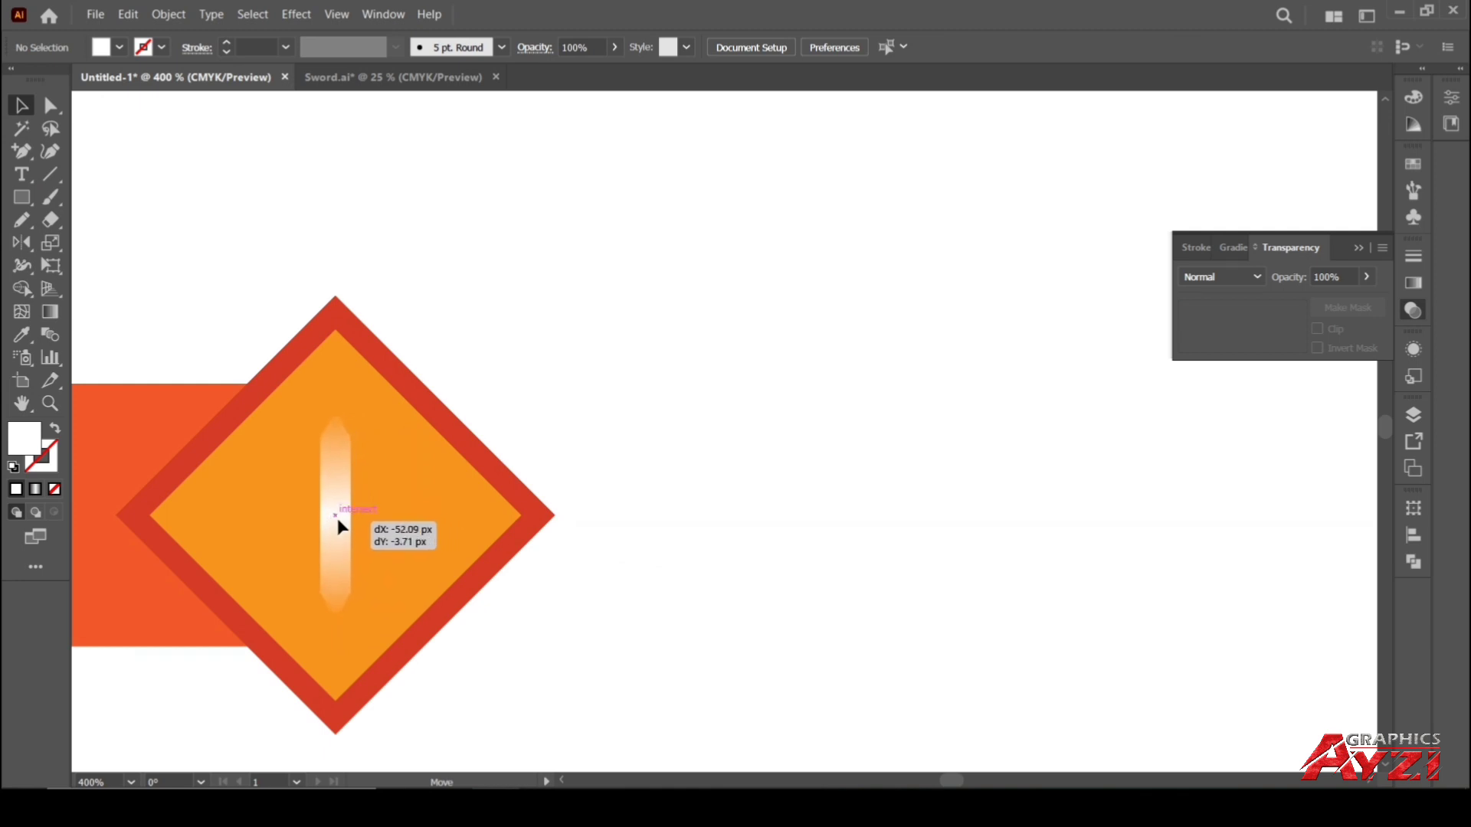
left_click(406, 491)
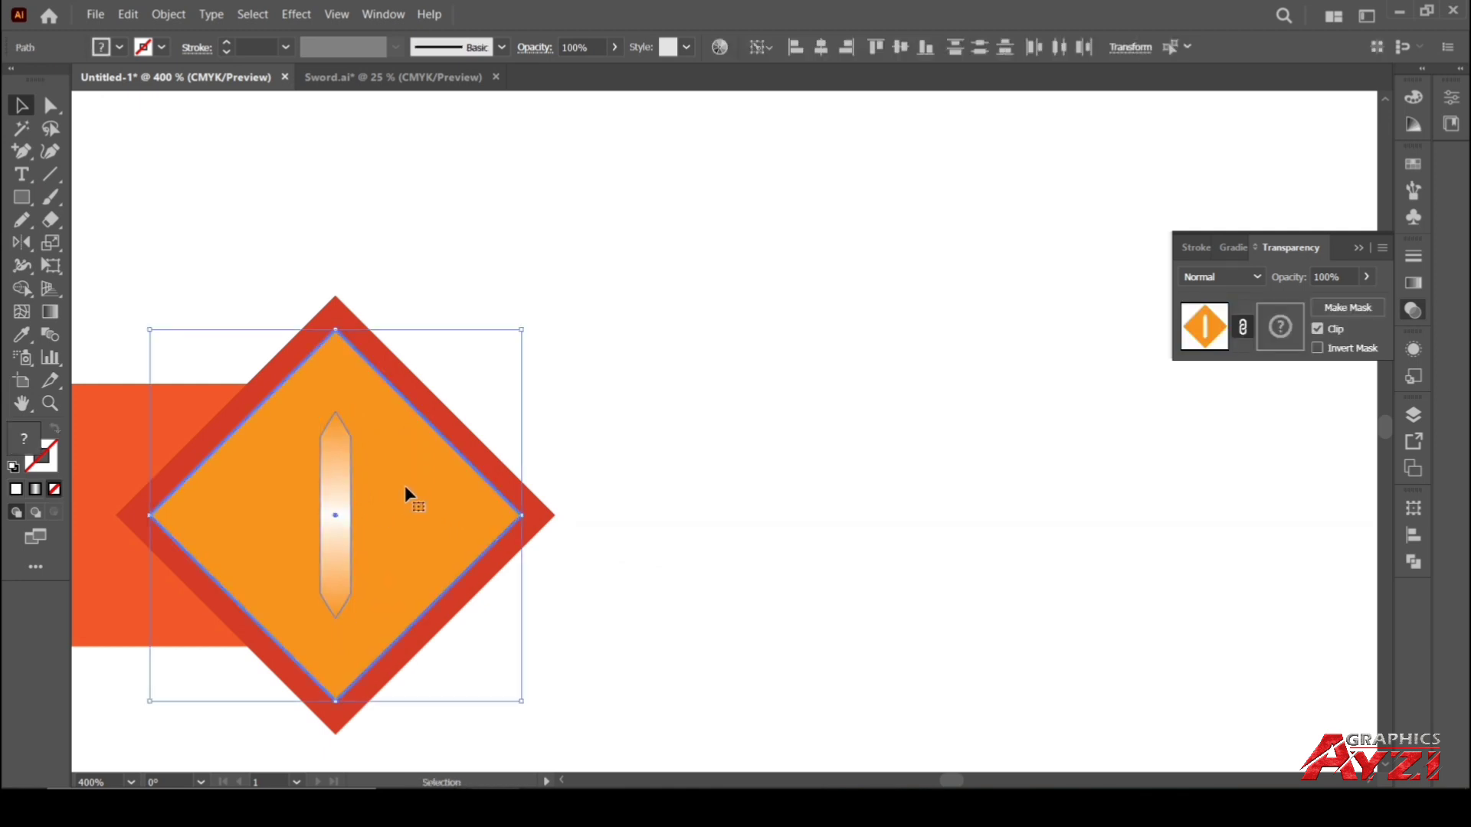
left_click(1414, 536)
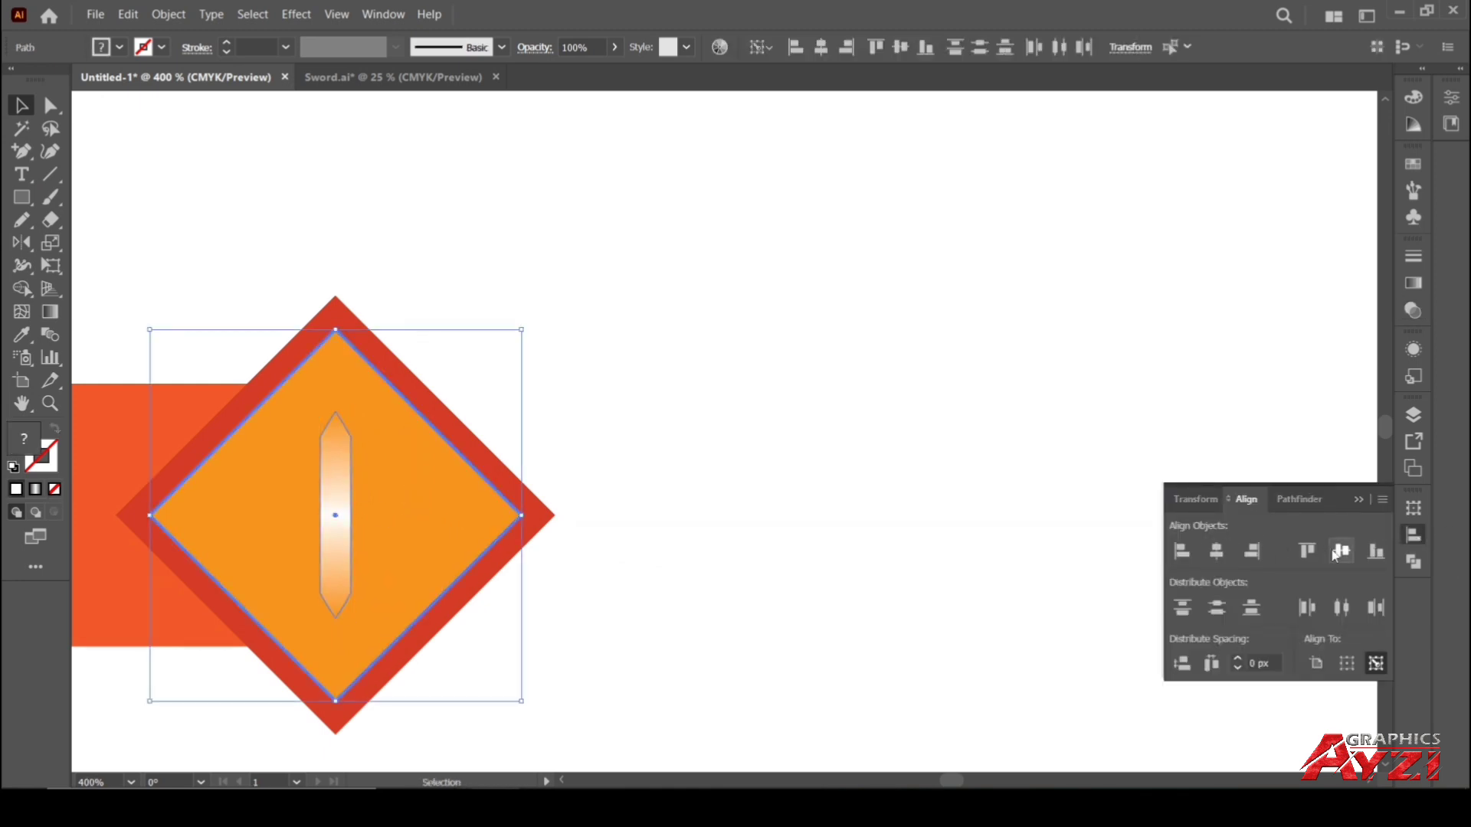
left_click(1361, 499)
left_click(623, 425)
Create a copy of the masked bar rotated 90° to form a cross-shaped highlight
left_click(336, 488)
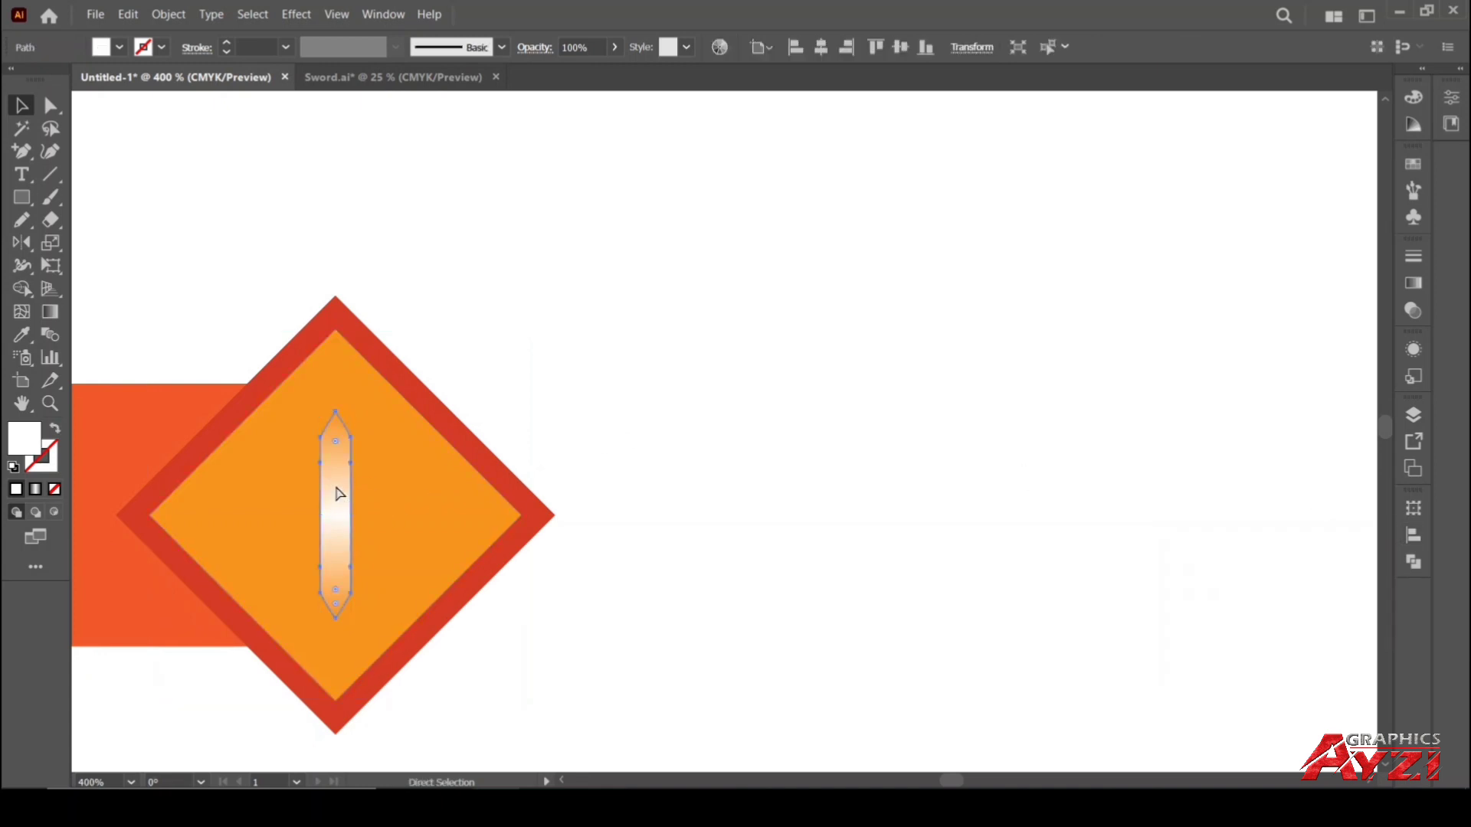
key("v")
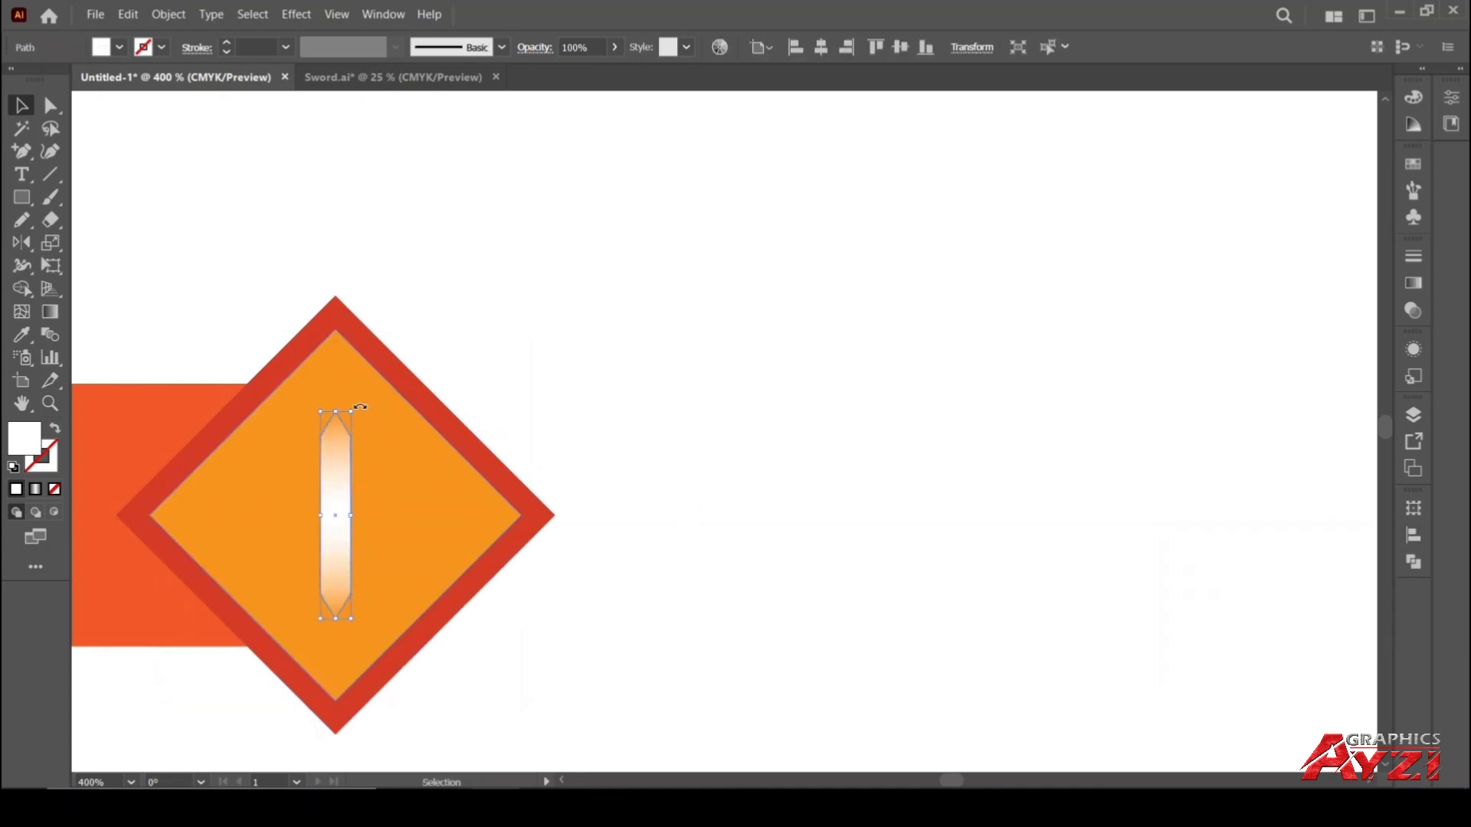
left_click_drag(360, 407, 420, 538)
key("ctrl+shift+a")
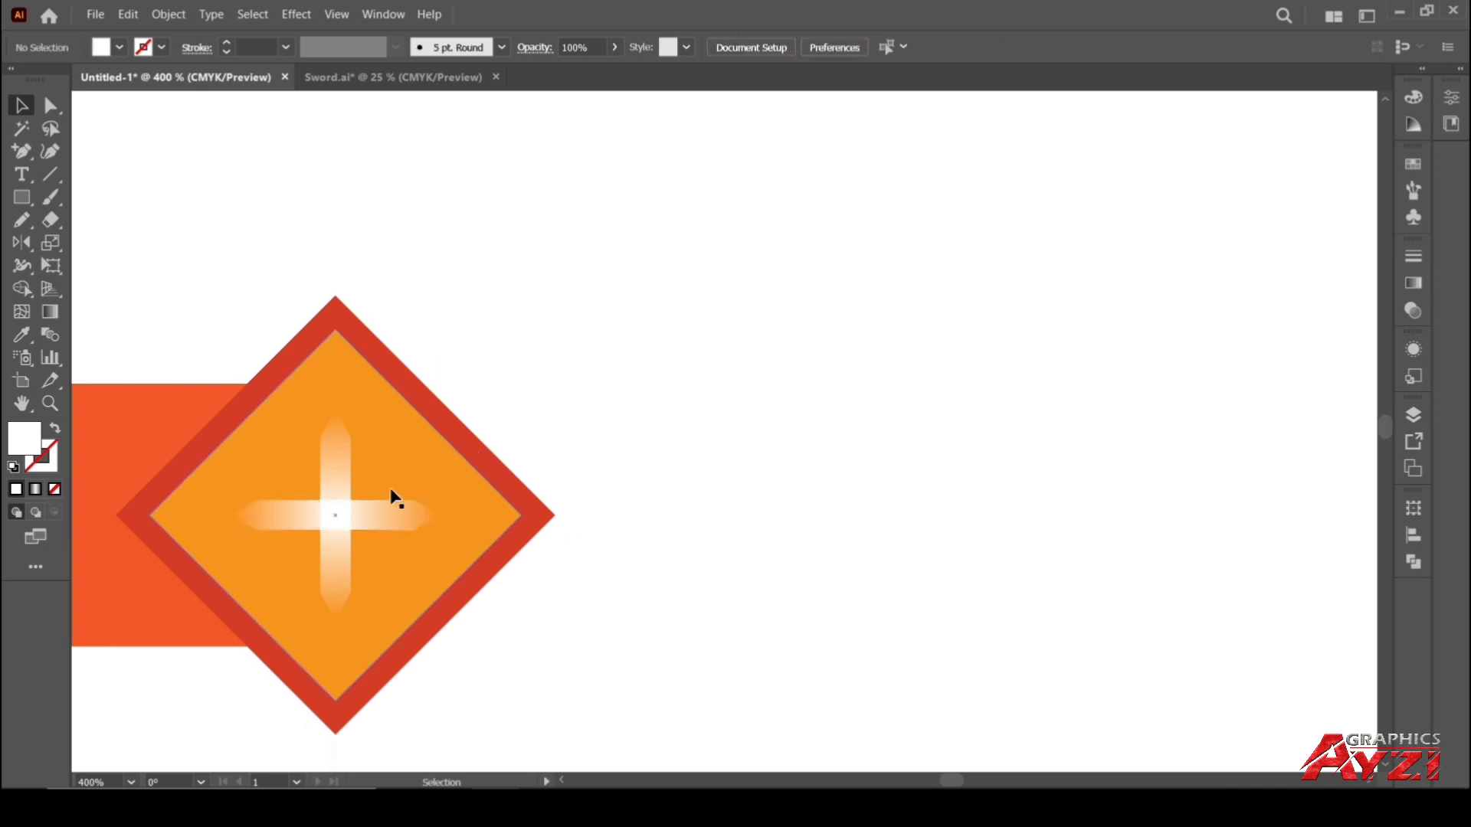
Group the two crossing highlight bars
left_click(369, 511)
left_click(338, 483, "shift")
right_click(336, 476)
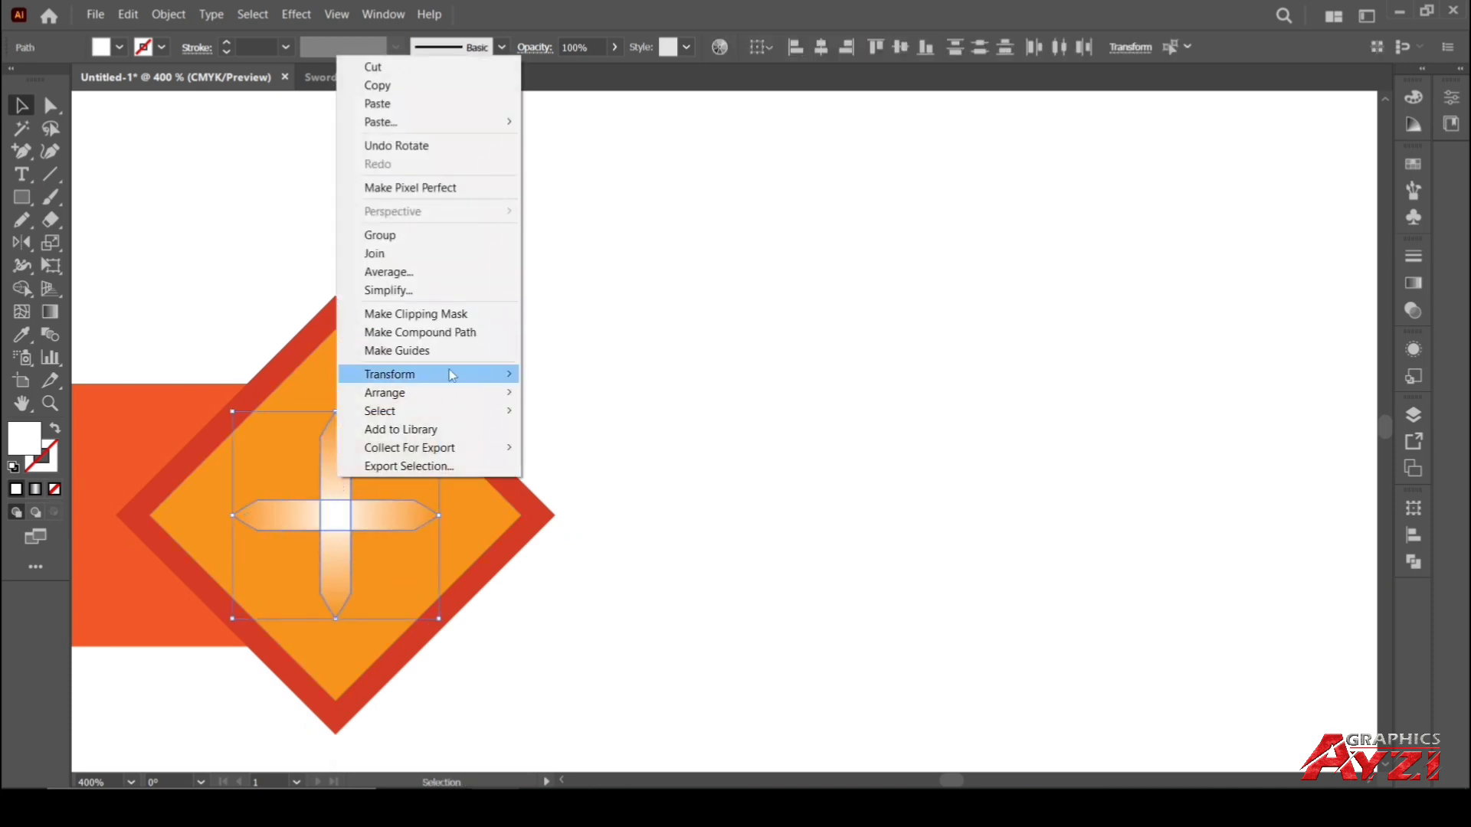
left_click(418, 238)
left_click(575, 325)
Group the cross highlight with the orange diamond and its red border, leaving out the guard bar
scroll(577, 337, "down", 2)
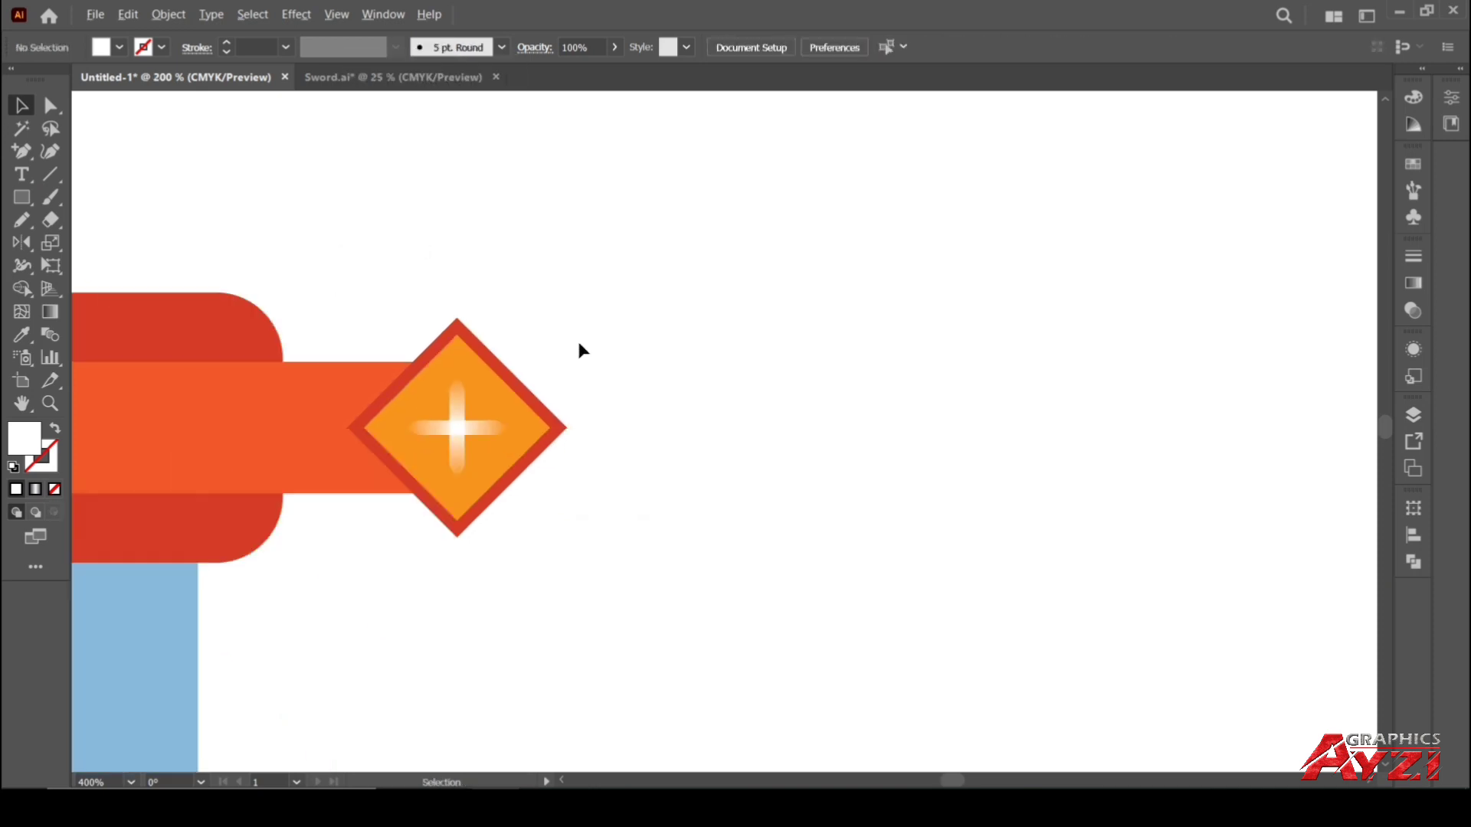
scroll(582, 340, "down", 5)
scroll(577, 347, "up", 1)
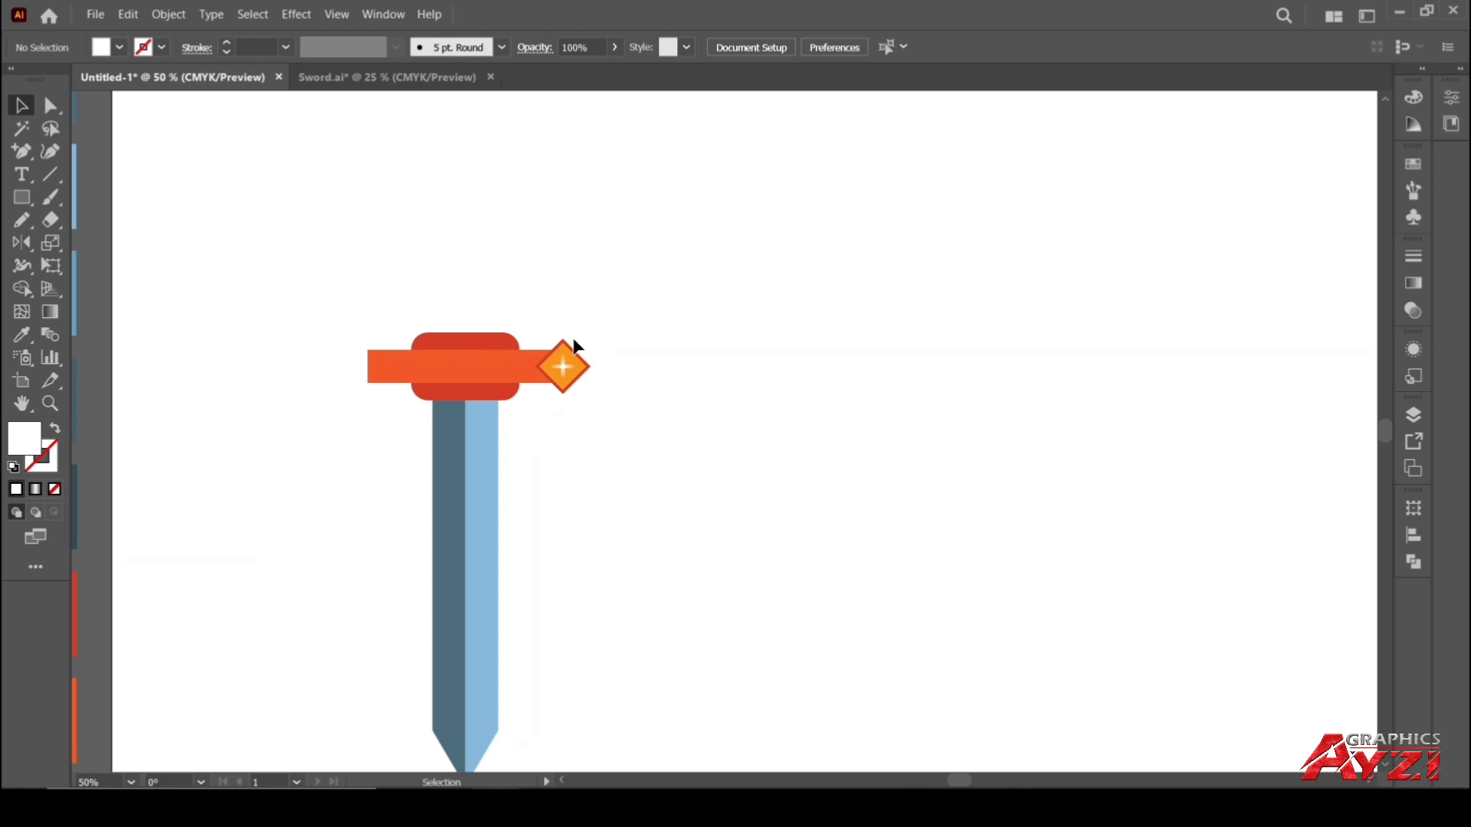
scroll(573, 340, "down", 1)
scroll(573, 339, "up", 3)
left_click_drag(573, 330, 786, 340)
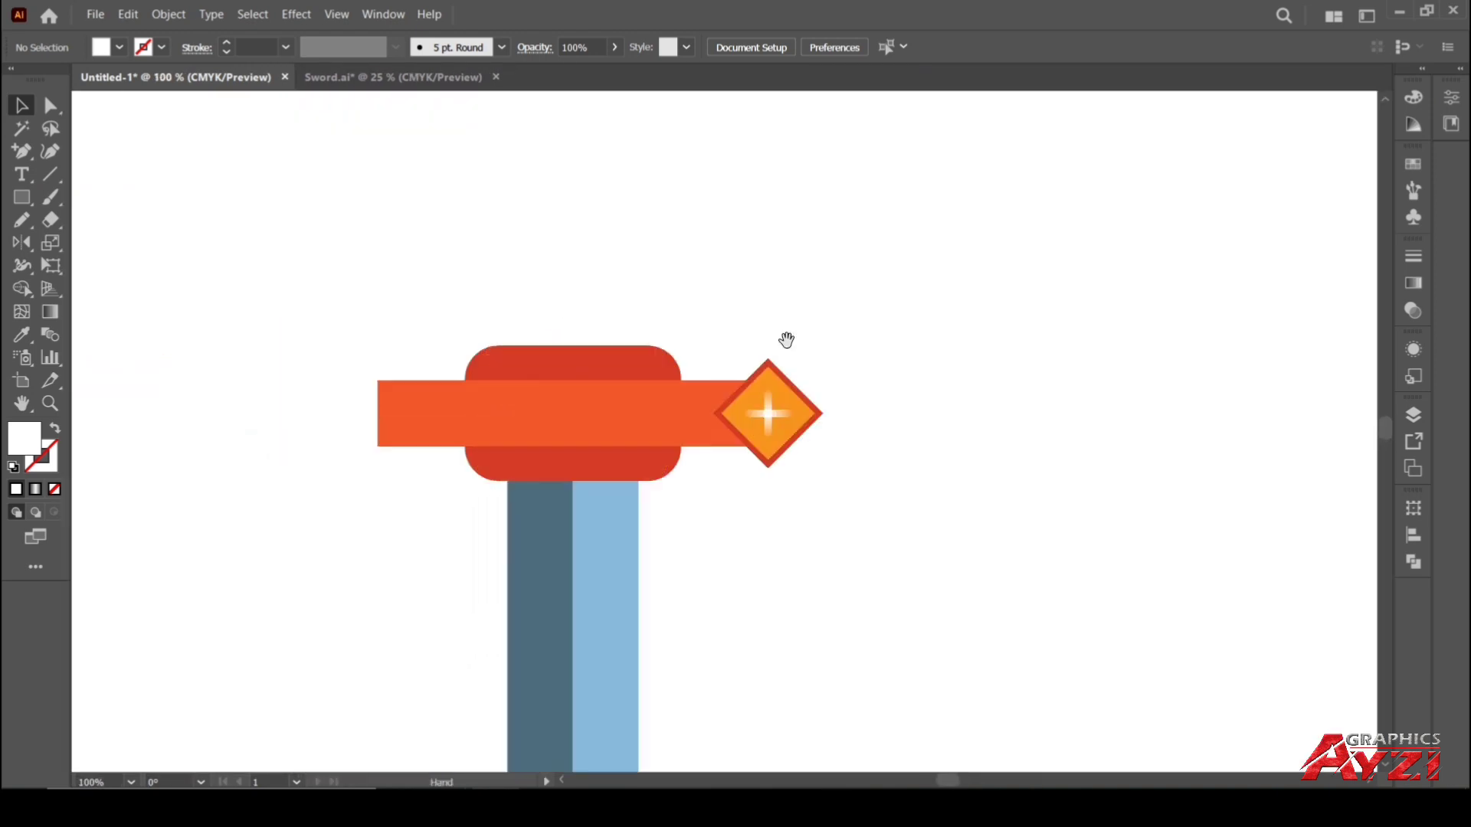
left_click_drag(825, 390, 709, 425)
left_click(673, 408, "shift")
right_click(778, 400)
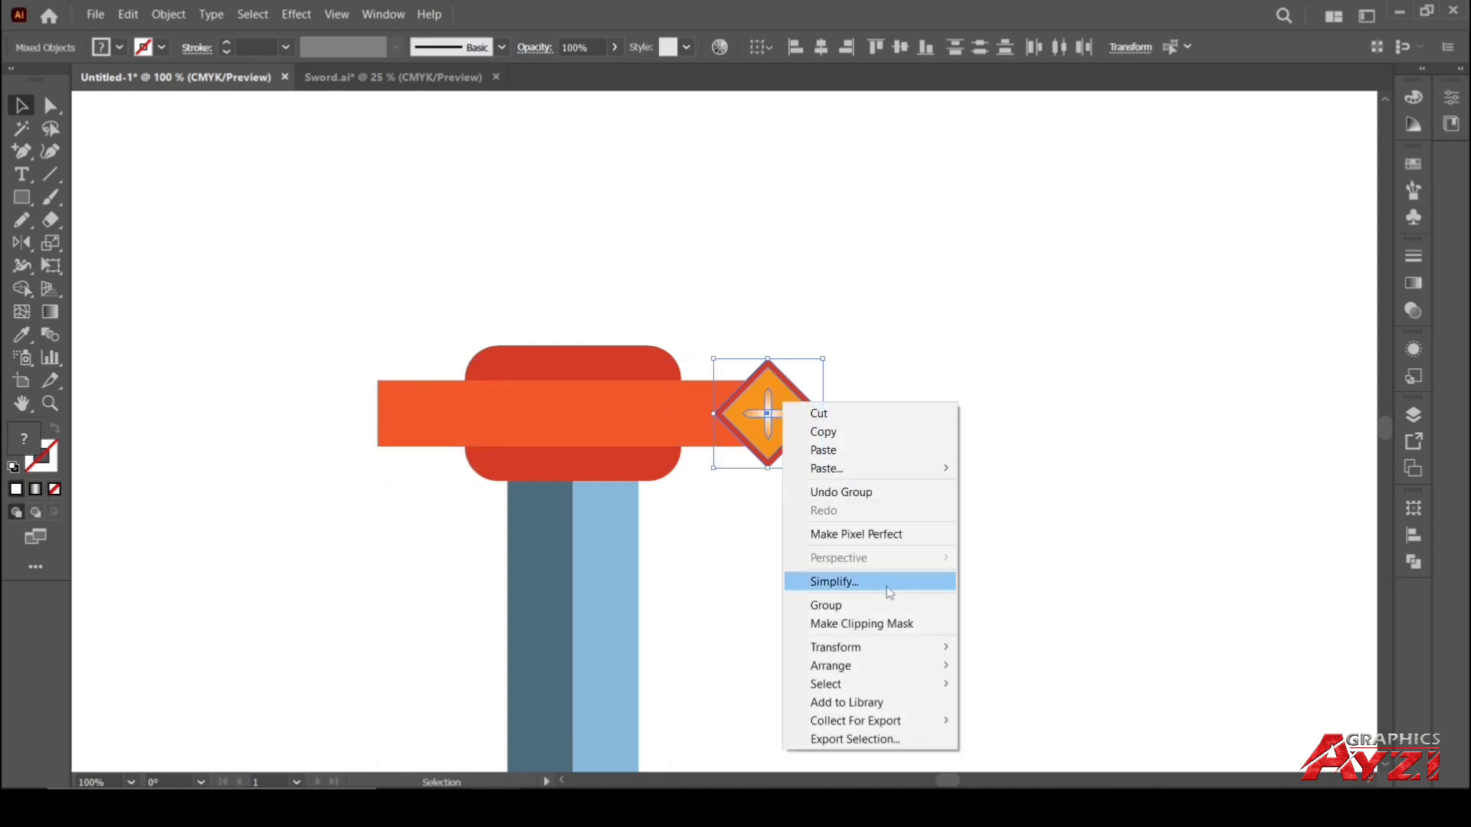
left_click(876, 370)
Reflect a copy of the diamond ornament across the guard's centre onto its opposite end
left_click(765, 410)
scroll(685, 405, "up", 2)
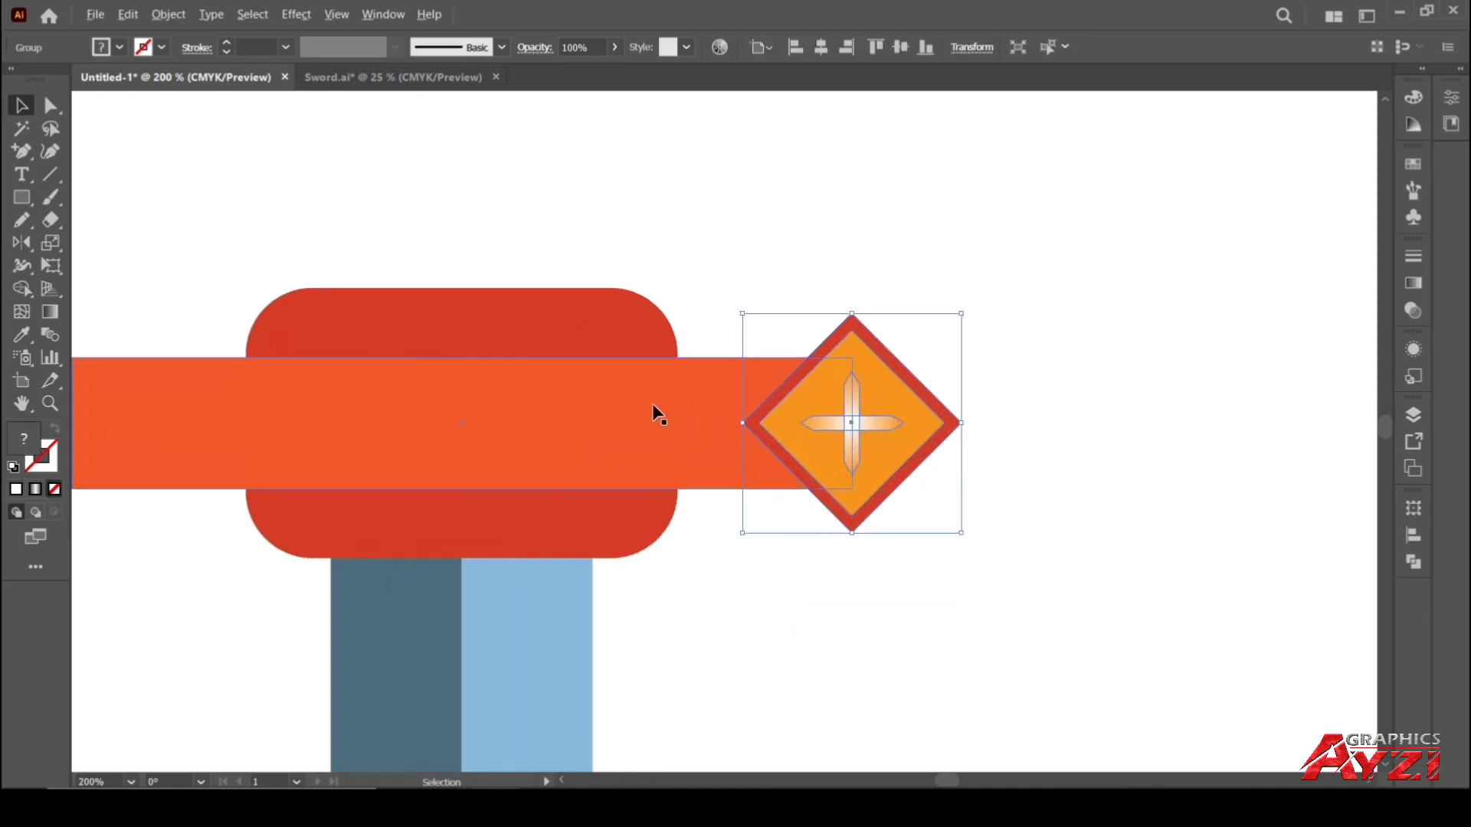
left_click(21, 244)
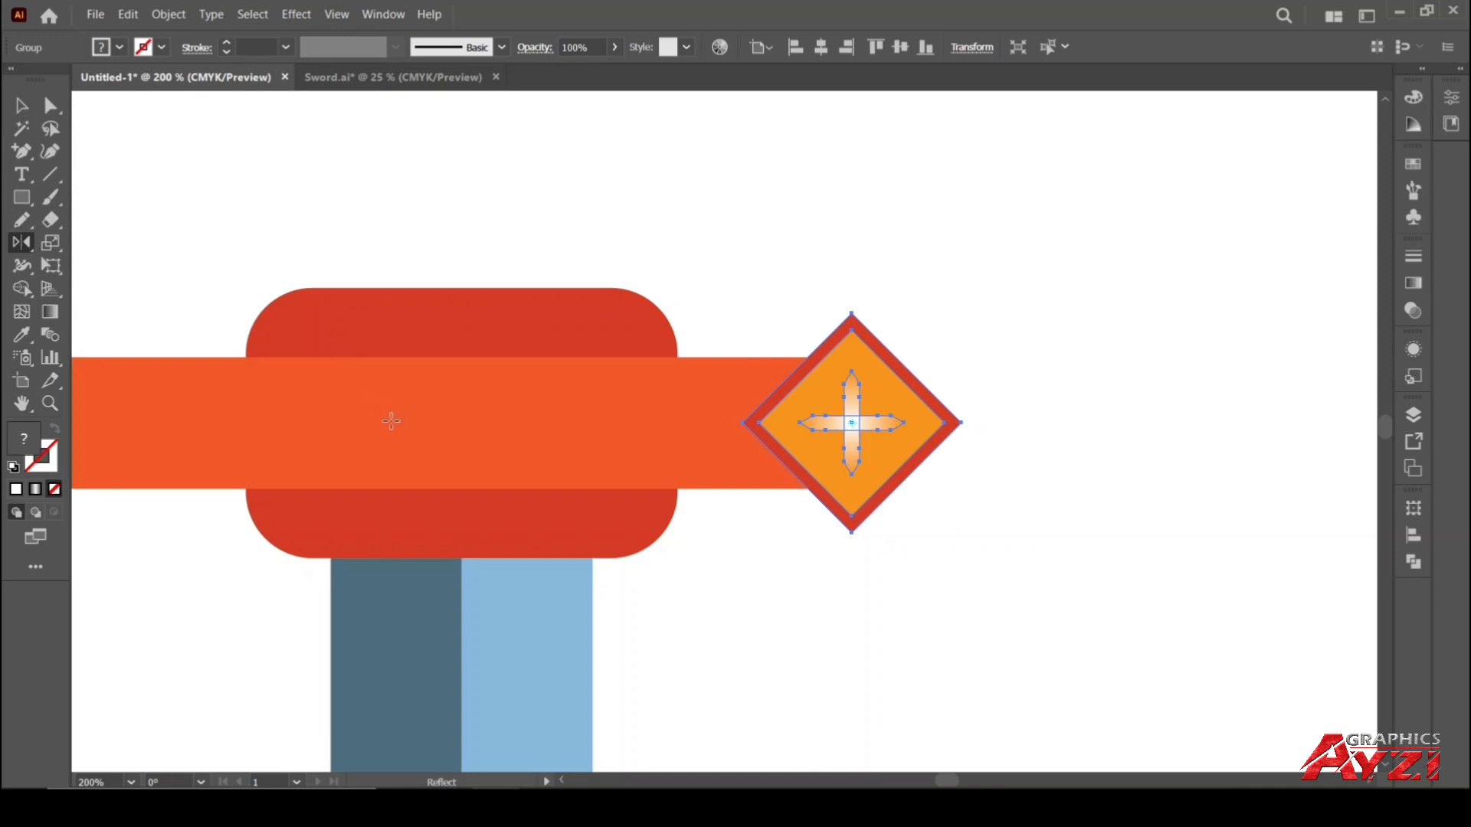
scroll(423, 422, "down", 2)
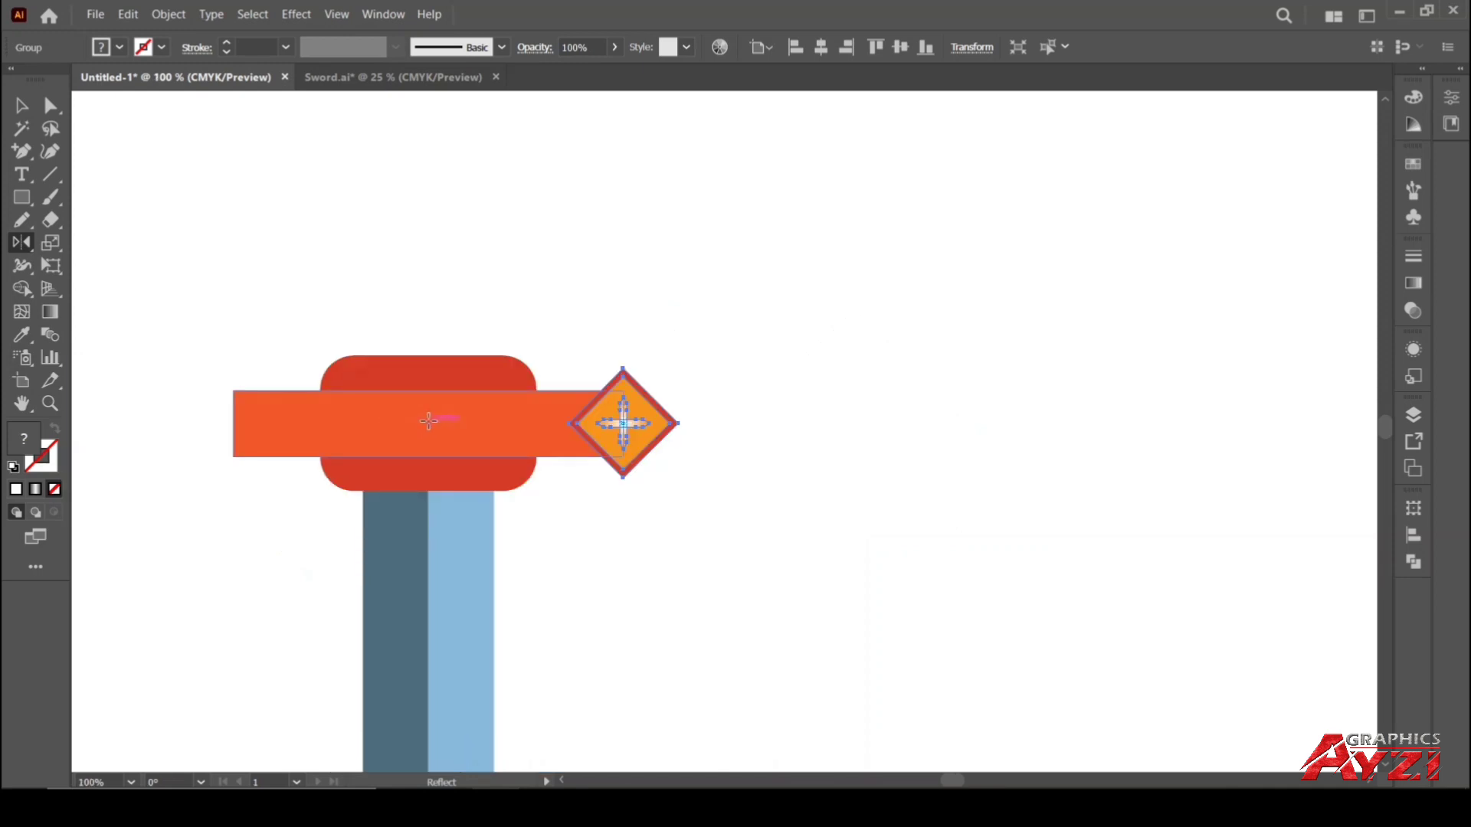
left_click(429, 421, "alt")
left_click(1149, 497)
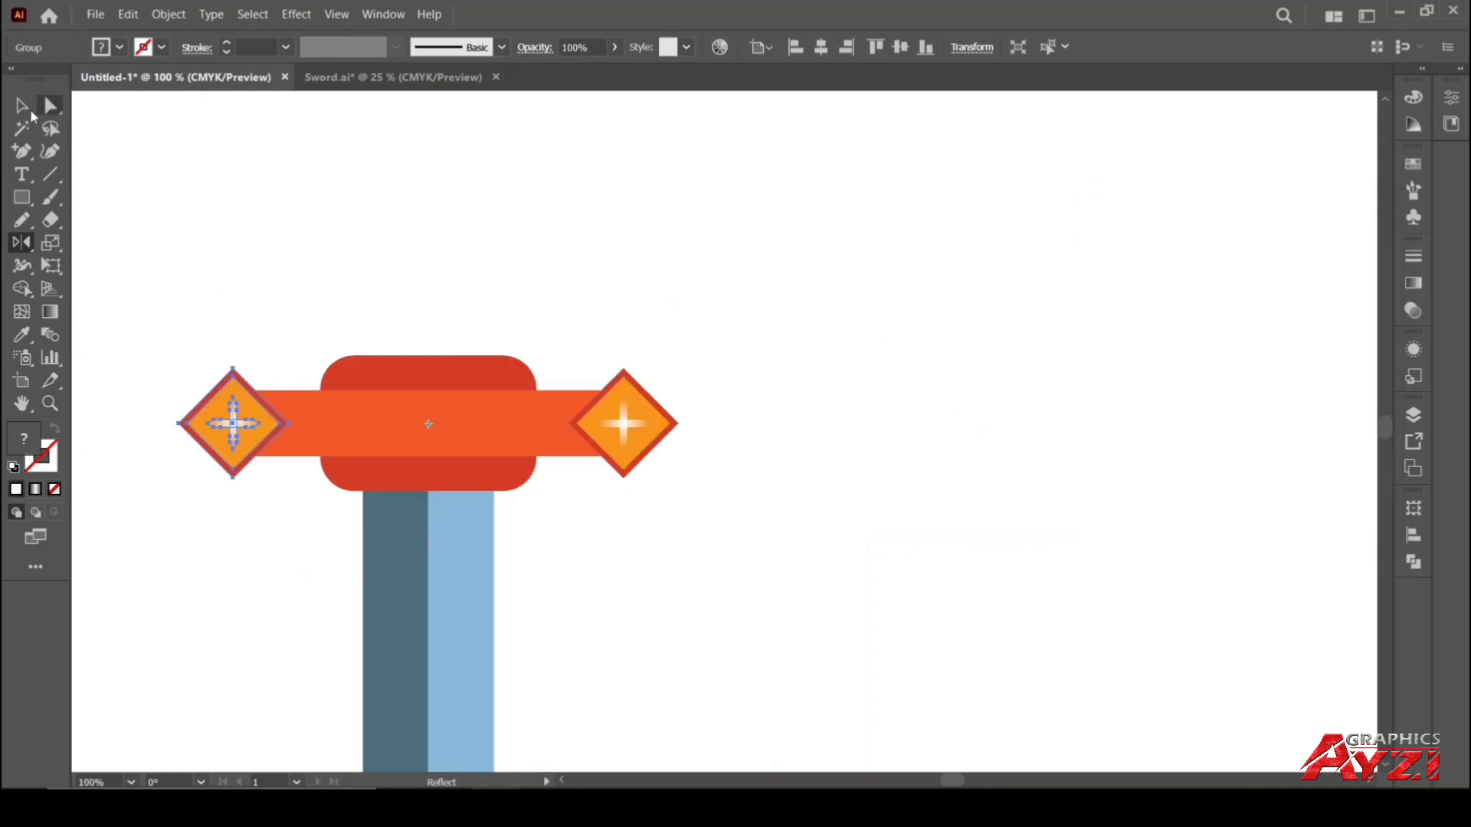
Group both diamond ornaments, the orange bar and the red rounded block into one guard
left_click(22, 106)
left_click(228, 370)
left_click_drag(492, 426, 706, 429)
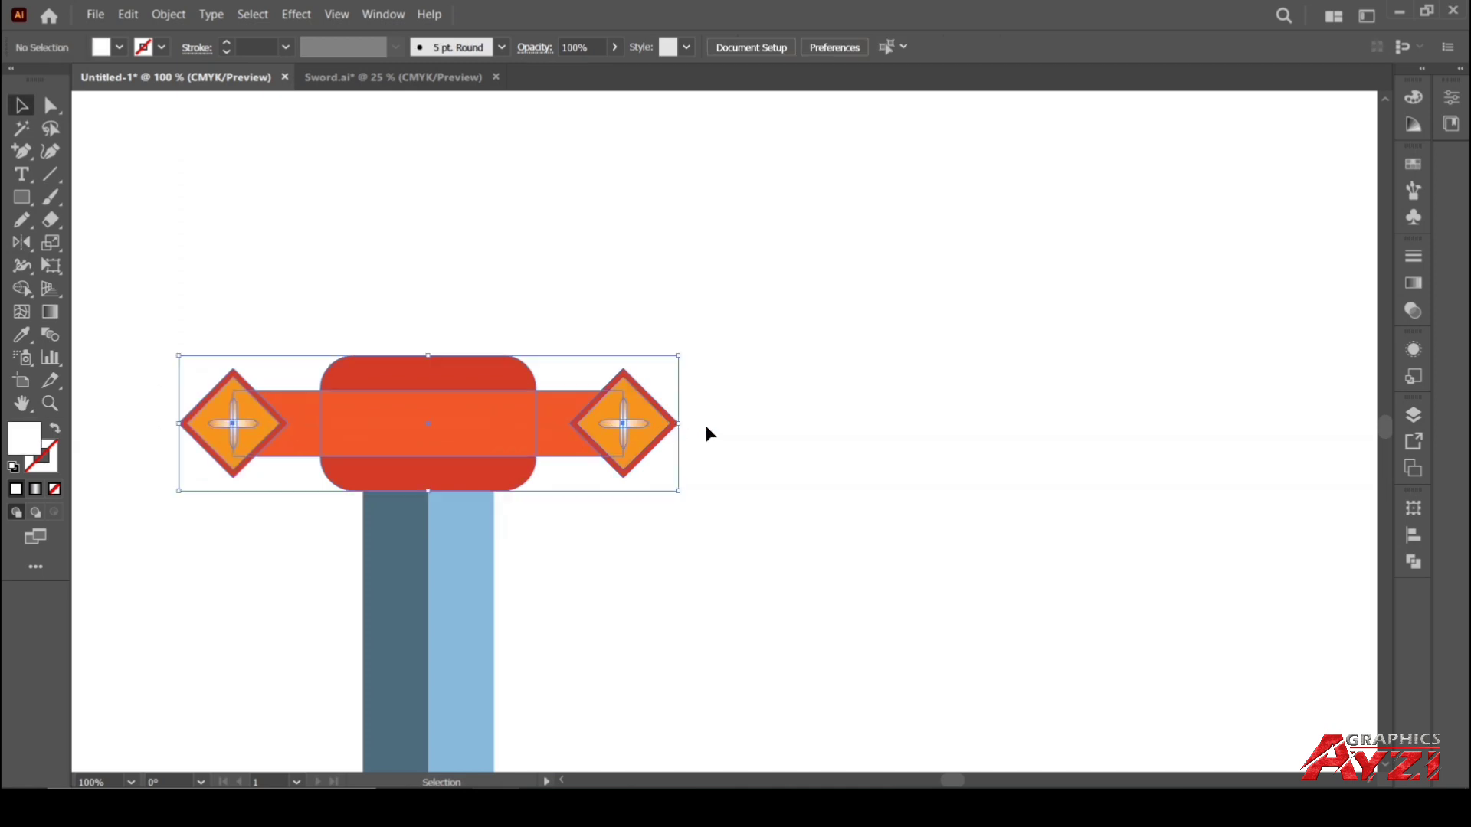
right_click(480, 379)
left_click(549, 583)
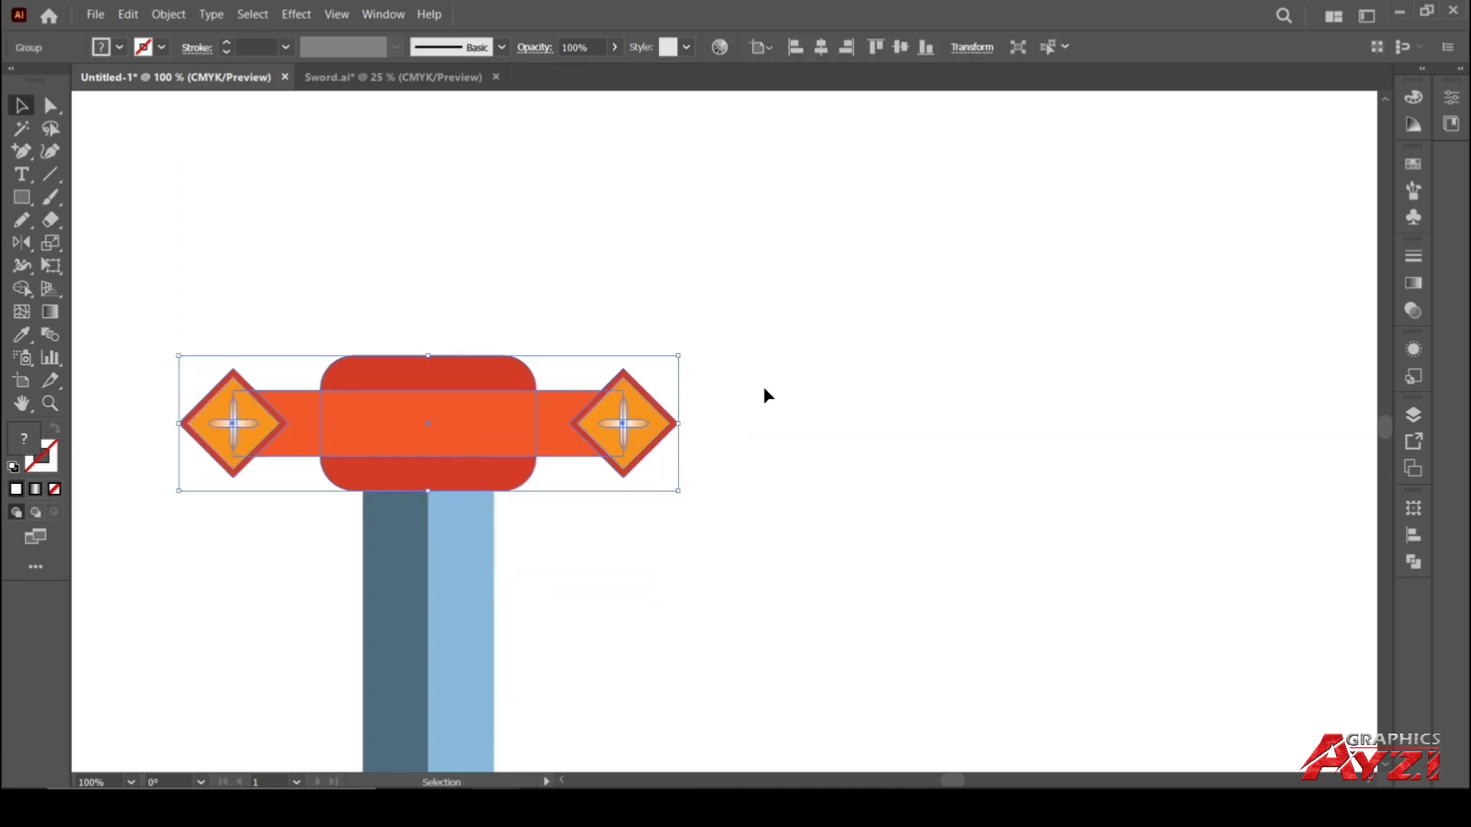
left_click(763, 389)
Draw a handle rectangle as wide as the blade, from the blade's upper edge to well above the guard
scroll(655, 386, "down", 3)
left_click_drag(757, 371, 693, 390)
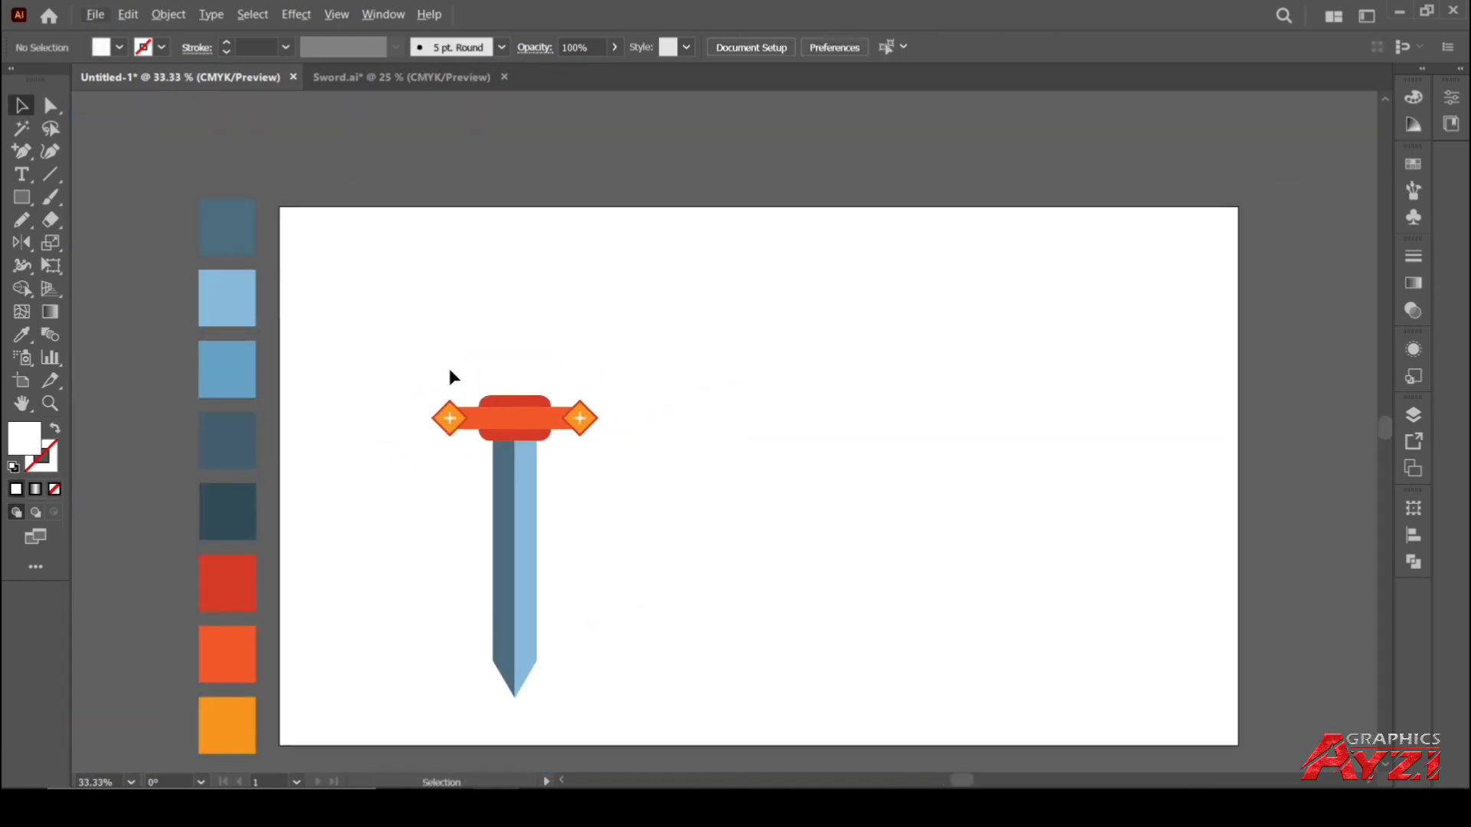
left_click(21, 197)
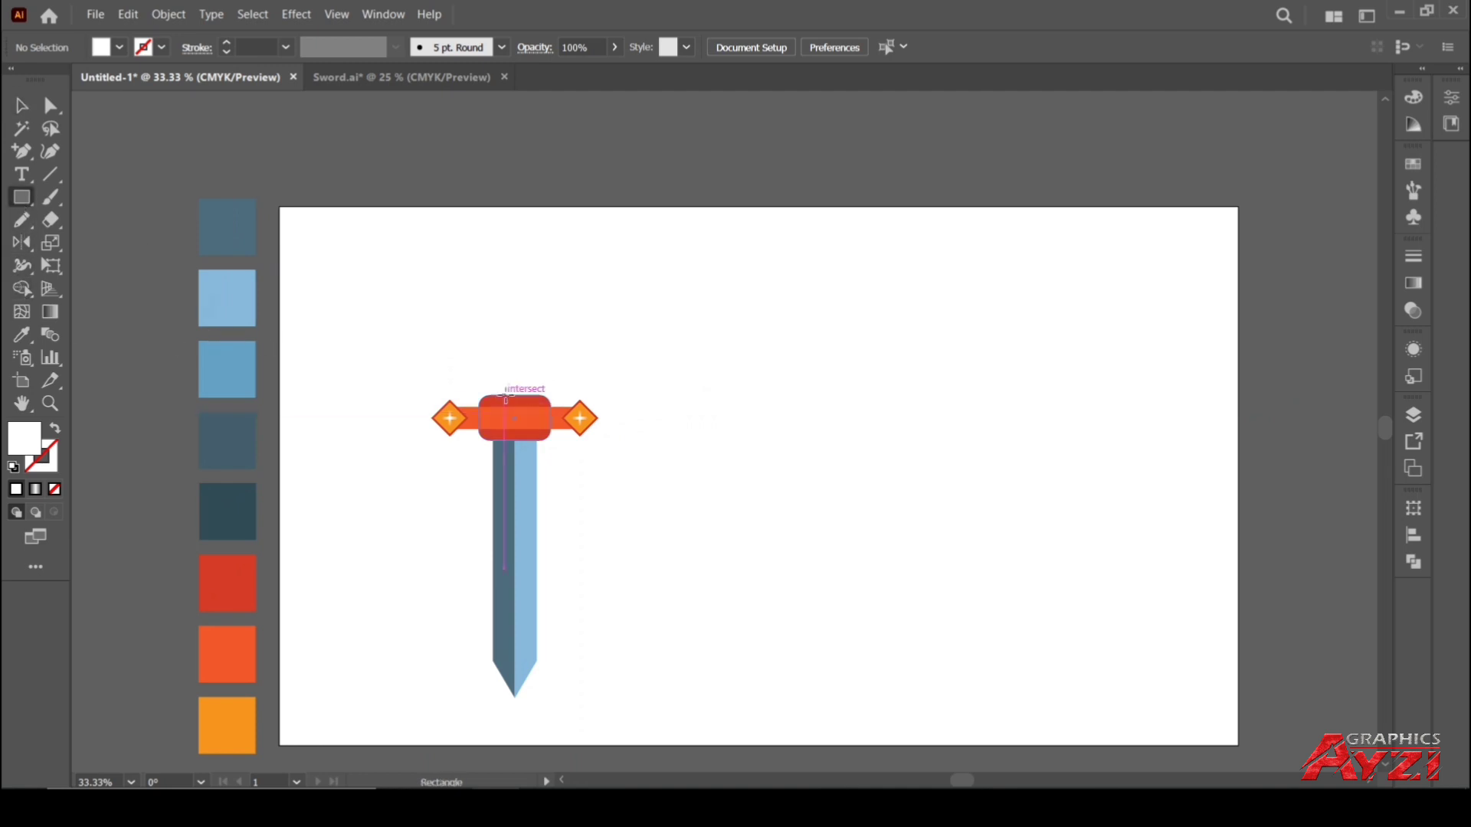
left_click_drag(493, 441, 536, 303)
key("v")
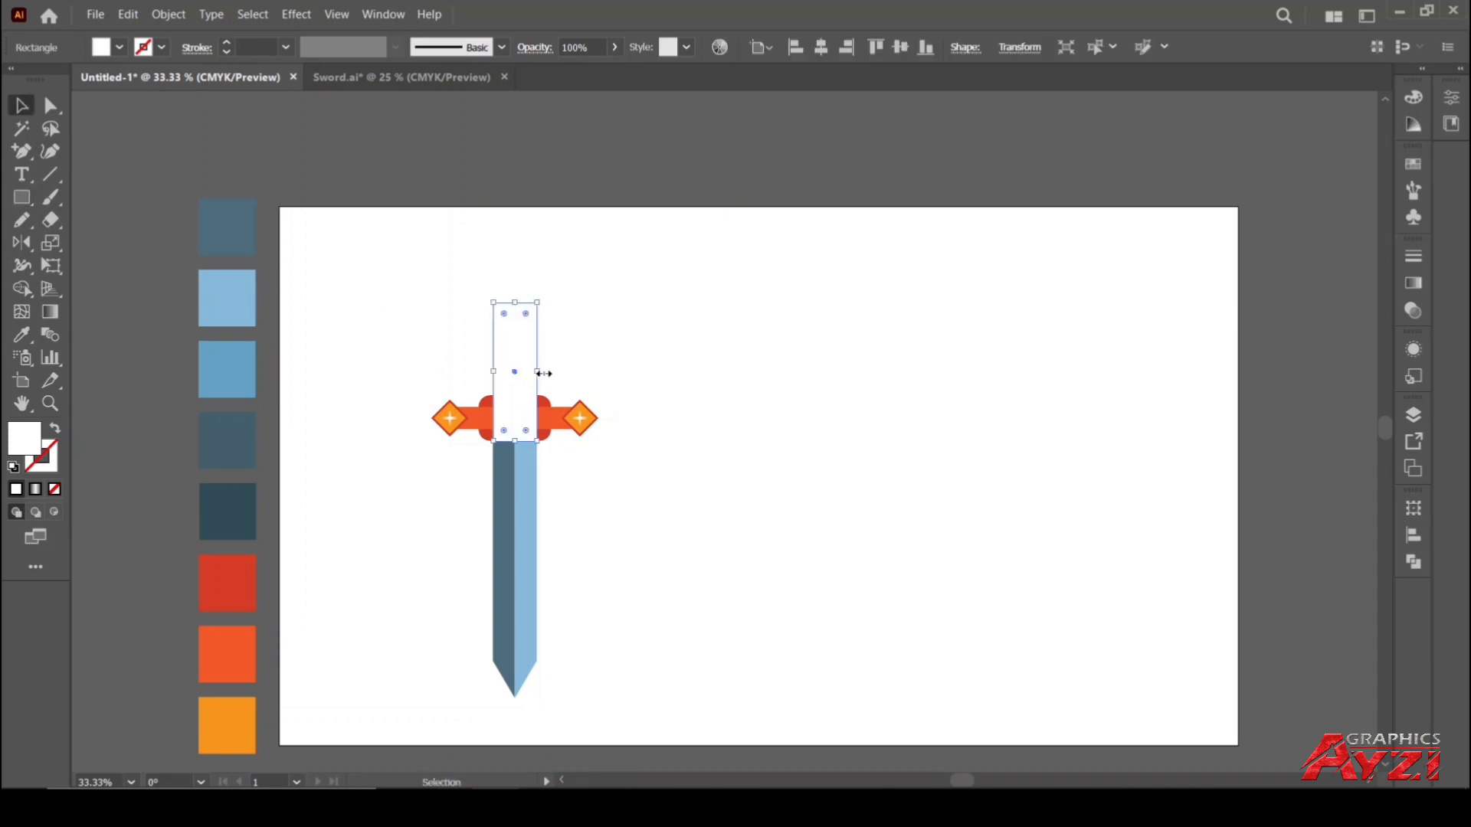
Narrow the handle rectangle symmetrically about its centre so it is slimmer than the blade
scroll(537, 373, "up", 4)
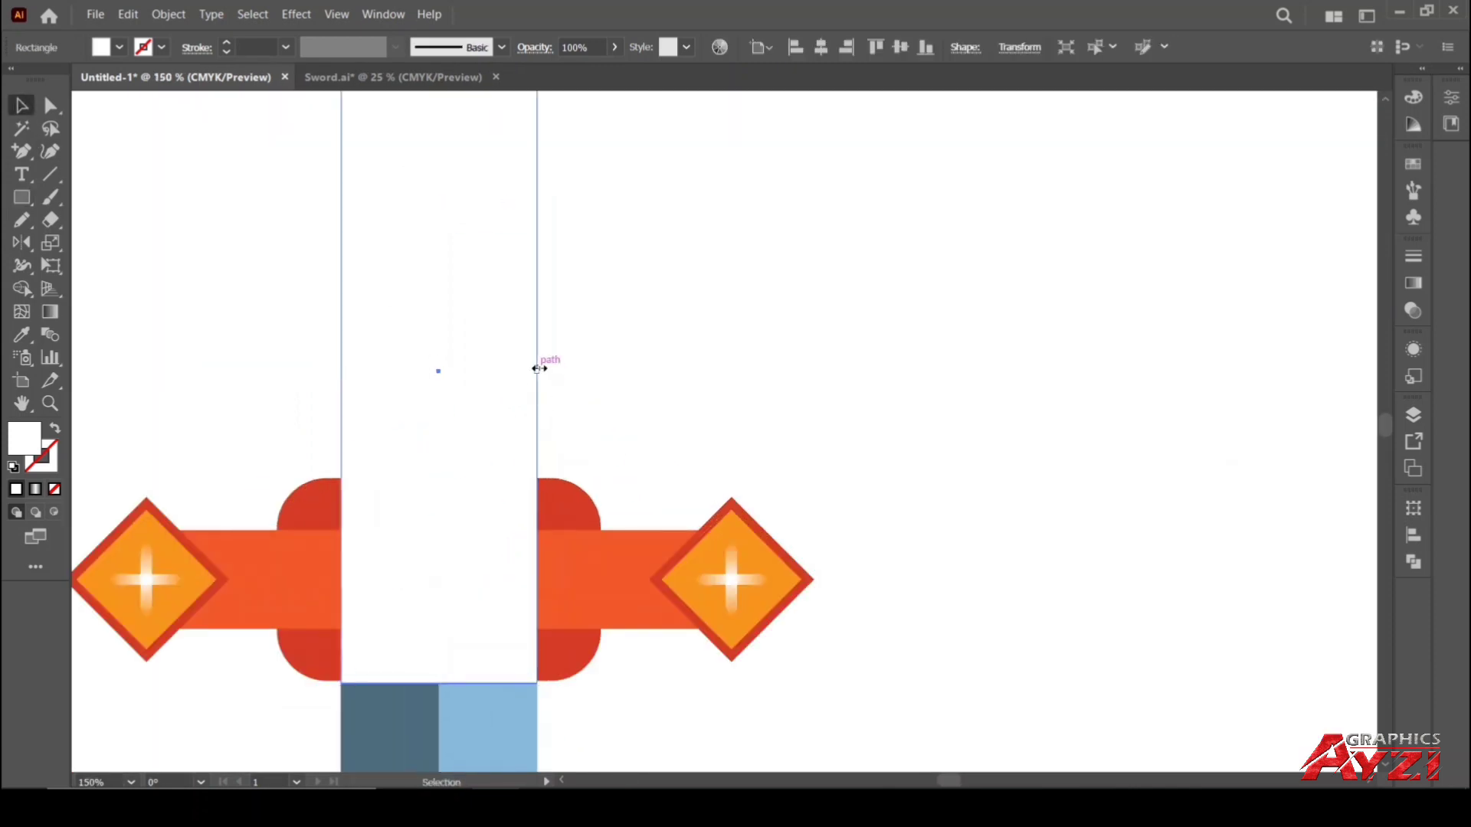
left_click_drag(536, 369, 505, 372)
left_click(517, 388)
scroll(512, 405, "up", 2)
left_click(487, 422)
scroll(472, 424, "down", 2)
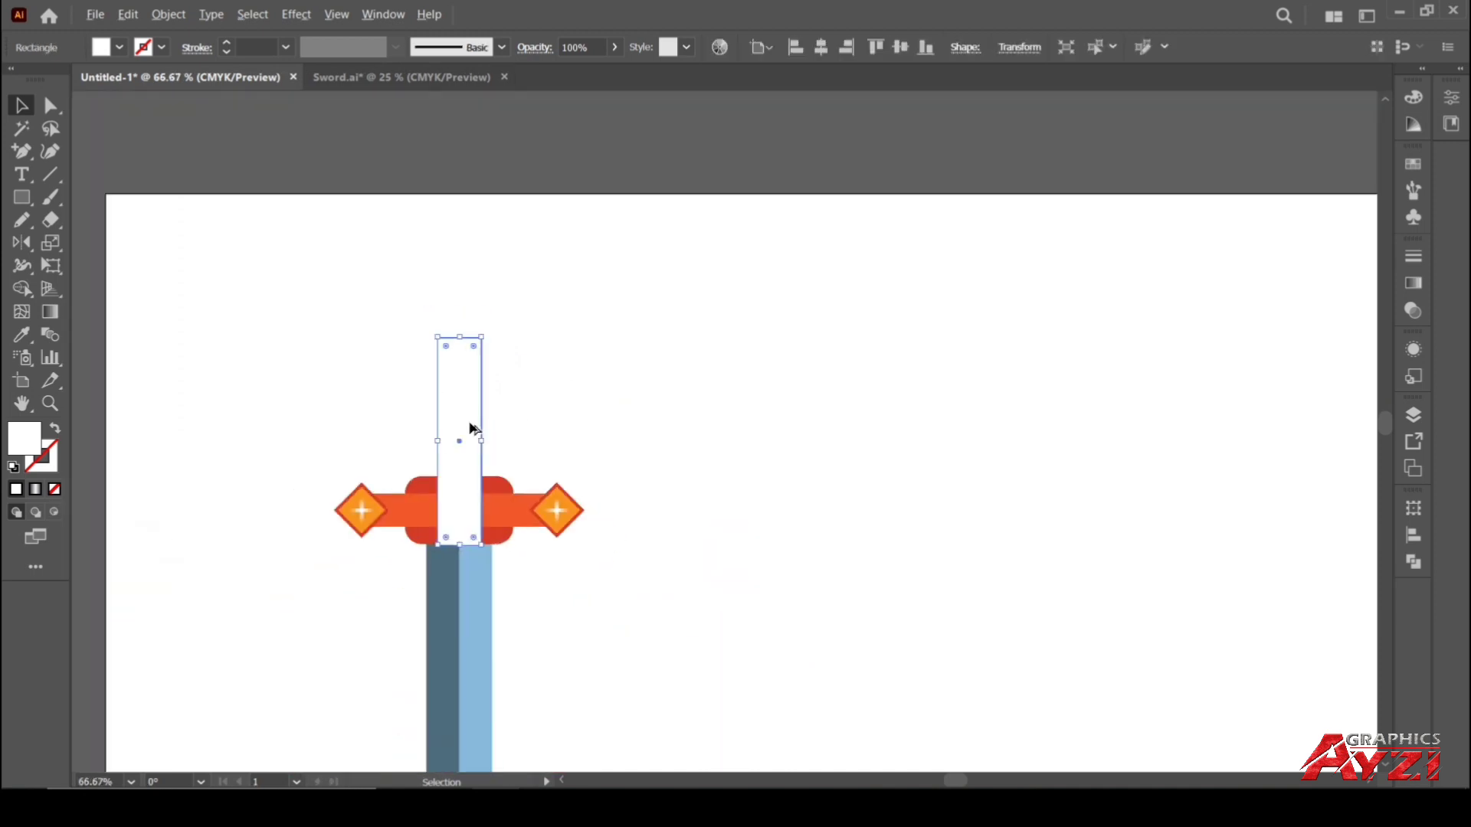
scroll(471, 428, "down", 2)
scroll(285, 490, "down", 2)
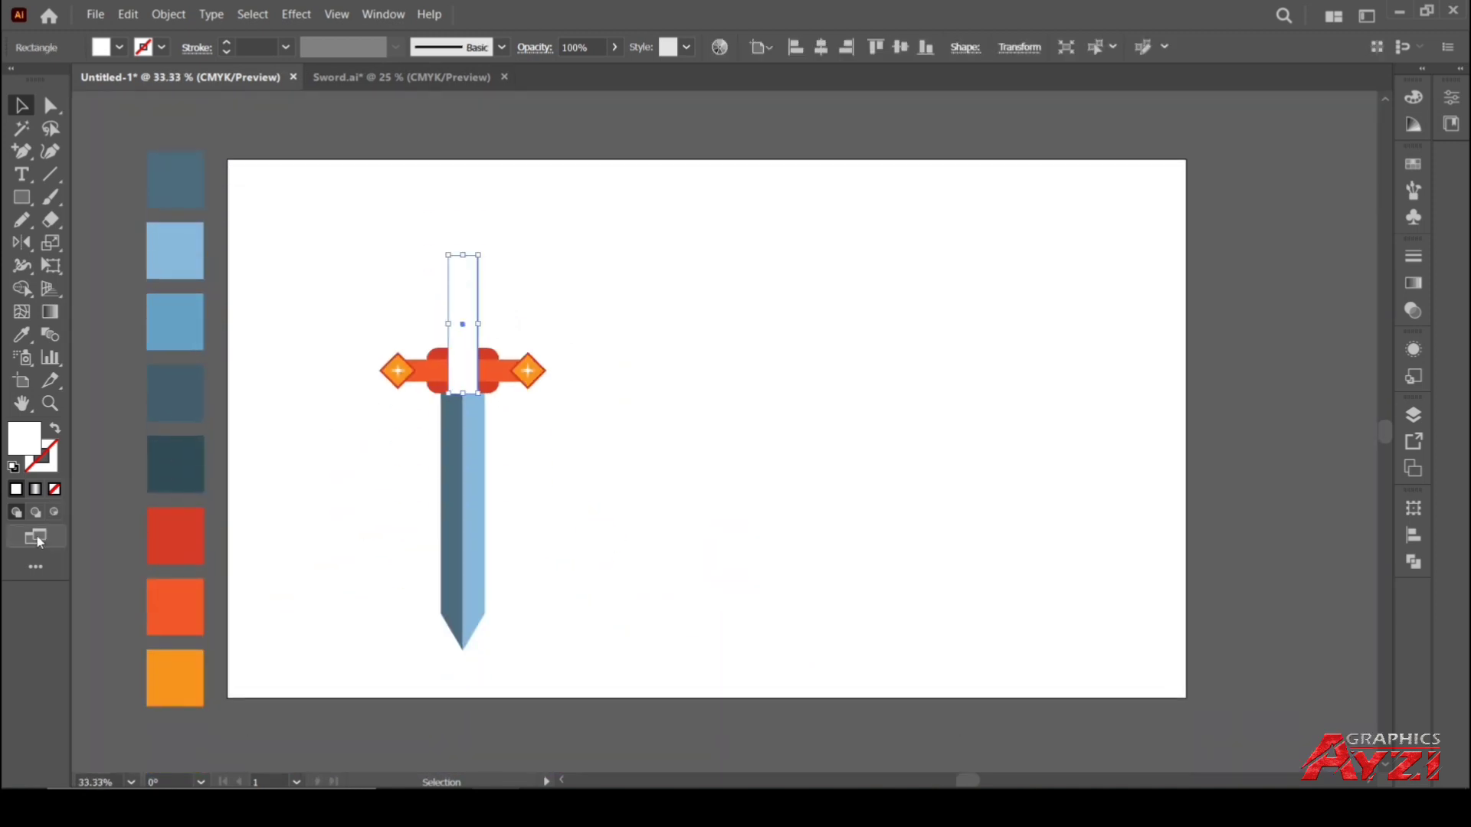
Fill the handle rectangle with the red from the prepared palette
key("i")
left_click(153, 532)
key("v")
left_click(415, 317)
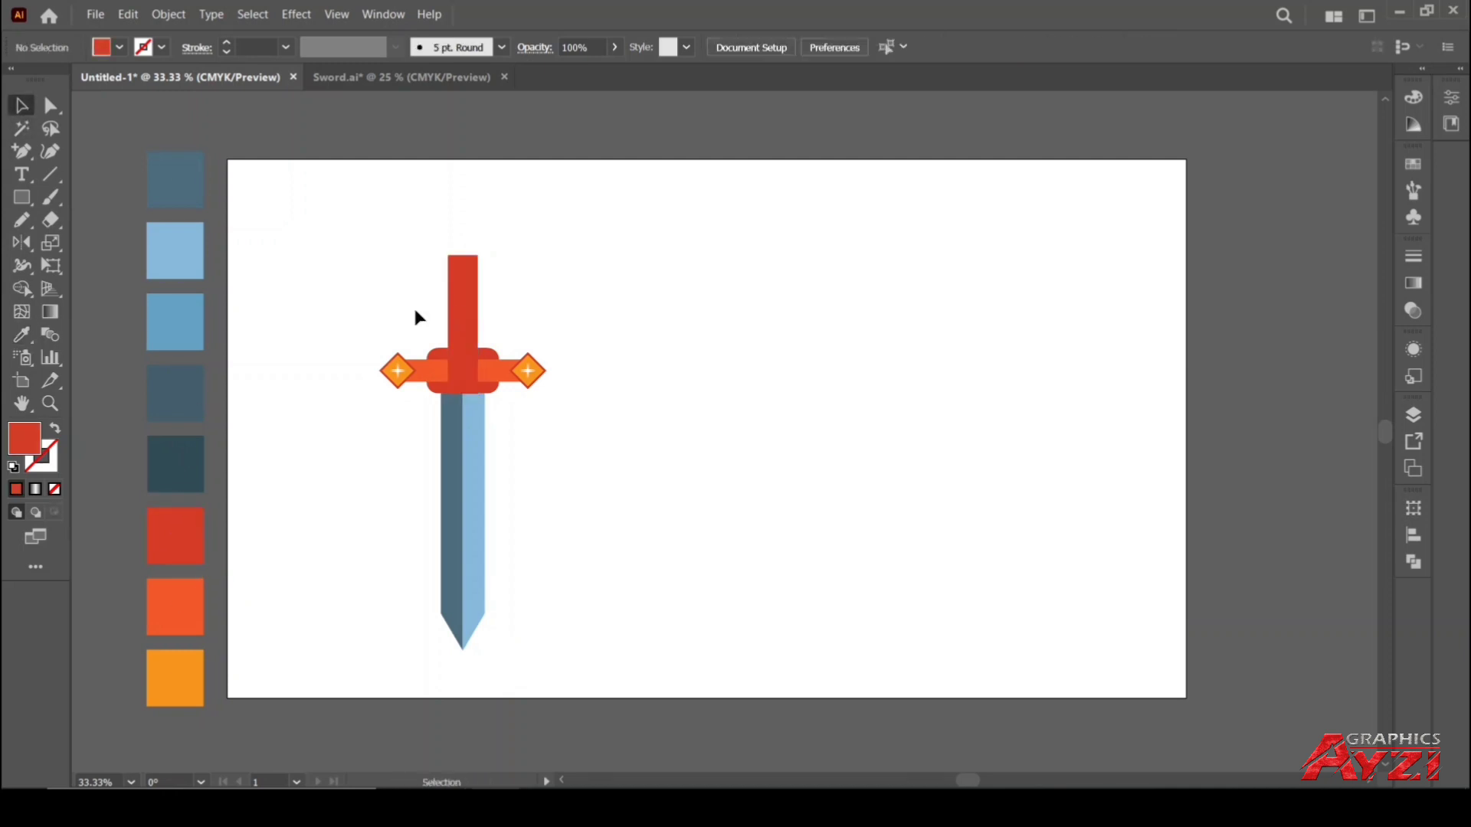
Move the red handle straight up until its lower edge sits on the guard's upper edge
scroll(460, 345, "up", 4)
left_click_drag(841, 290, 755, 448)
left_click_drag(416, 490, 438, 291)
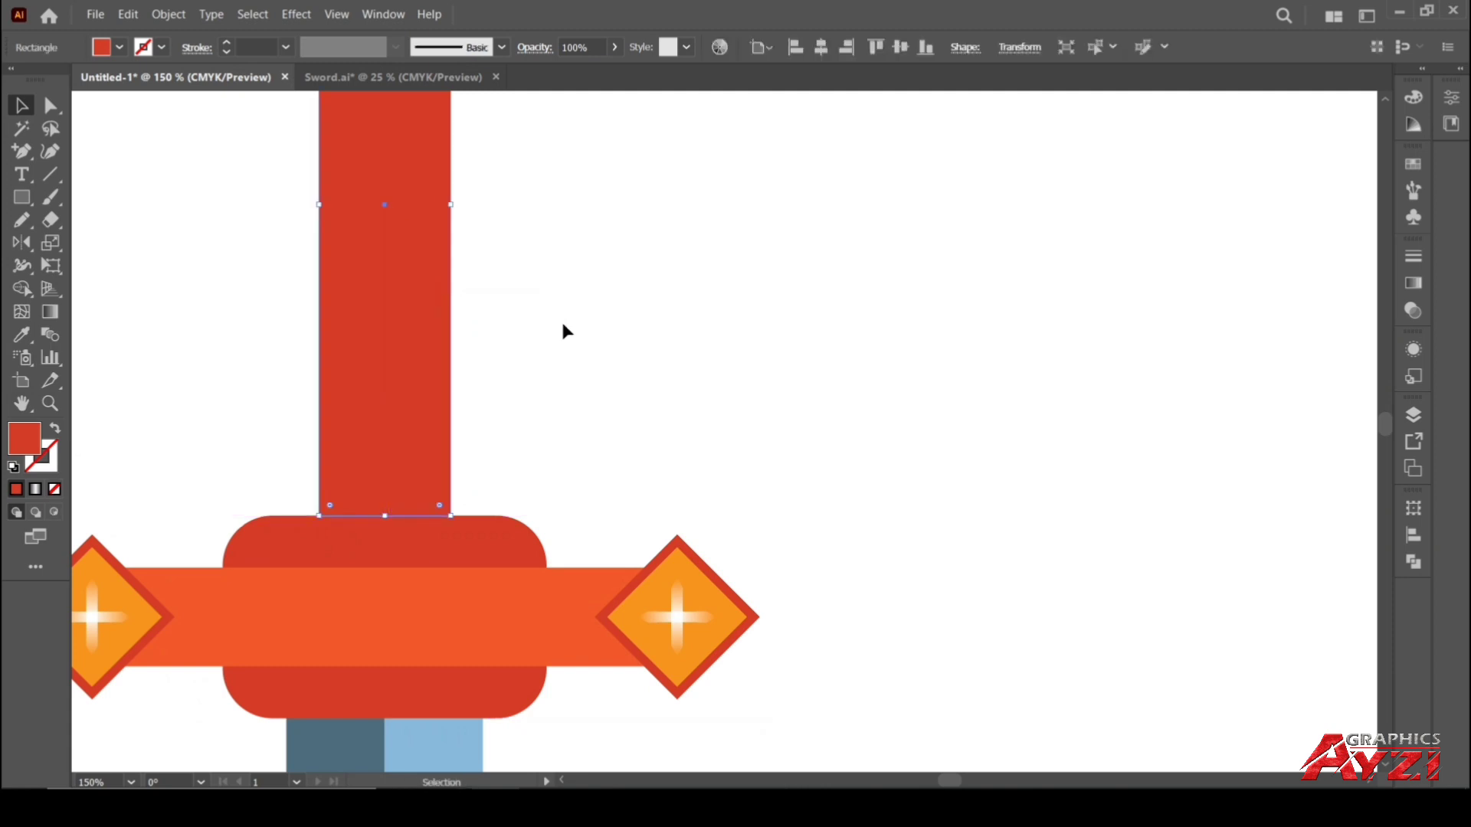
left_click(562, 325)
Round the handle's two upper corners with a radius of about 29 px to form a semicircular end
scroll(561, 327, "down", 6)
scroll(557, 281, "up", 5)
left_click_drag(604, 226, 594, 316)
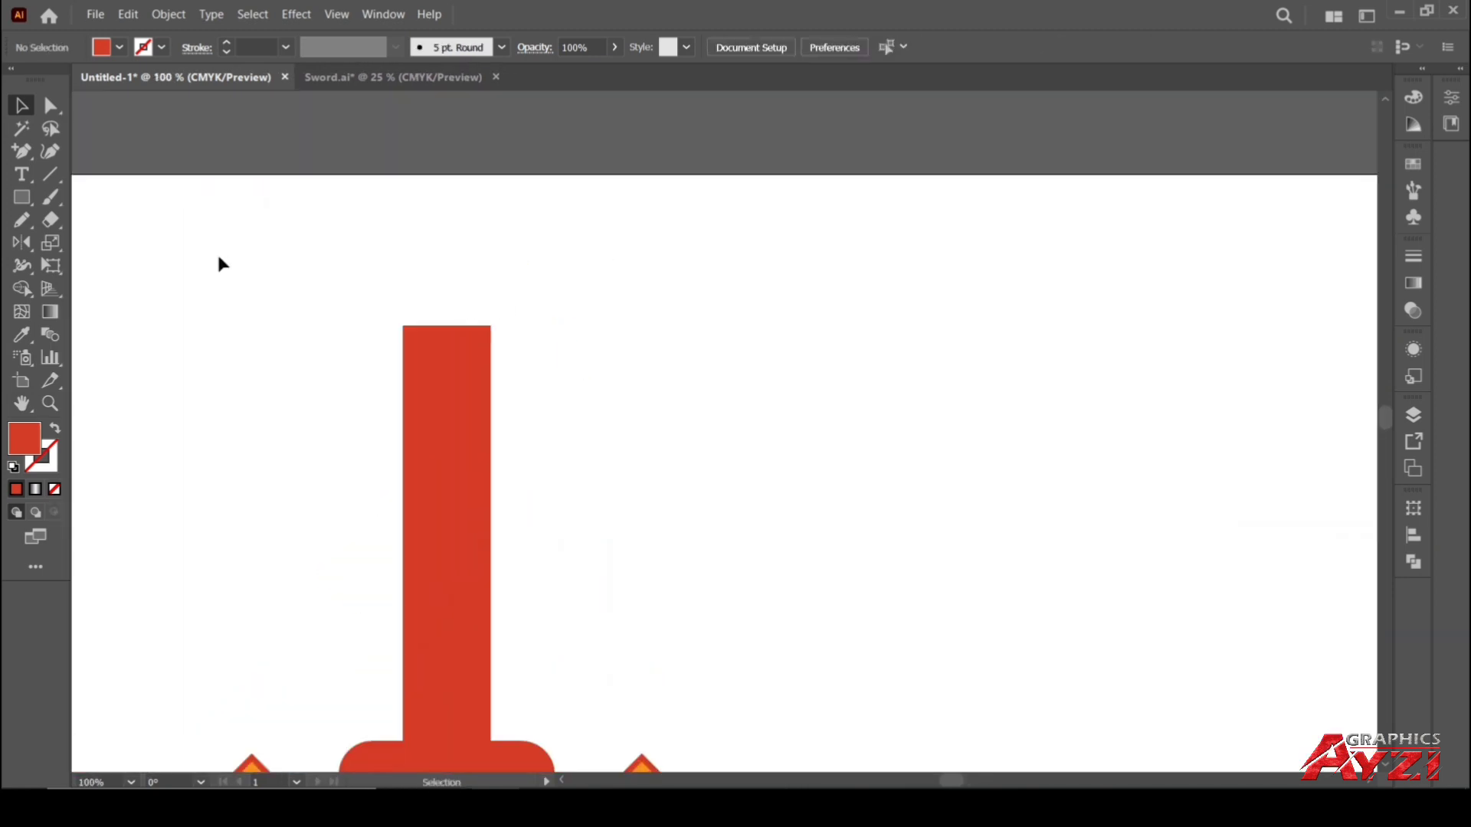
key("a")
left_click_drag(358, 289, 440, 495)
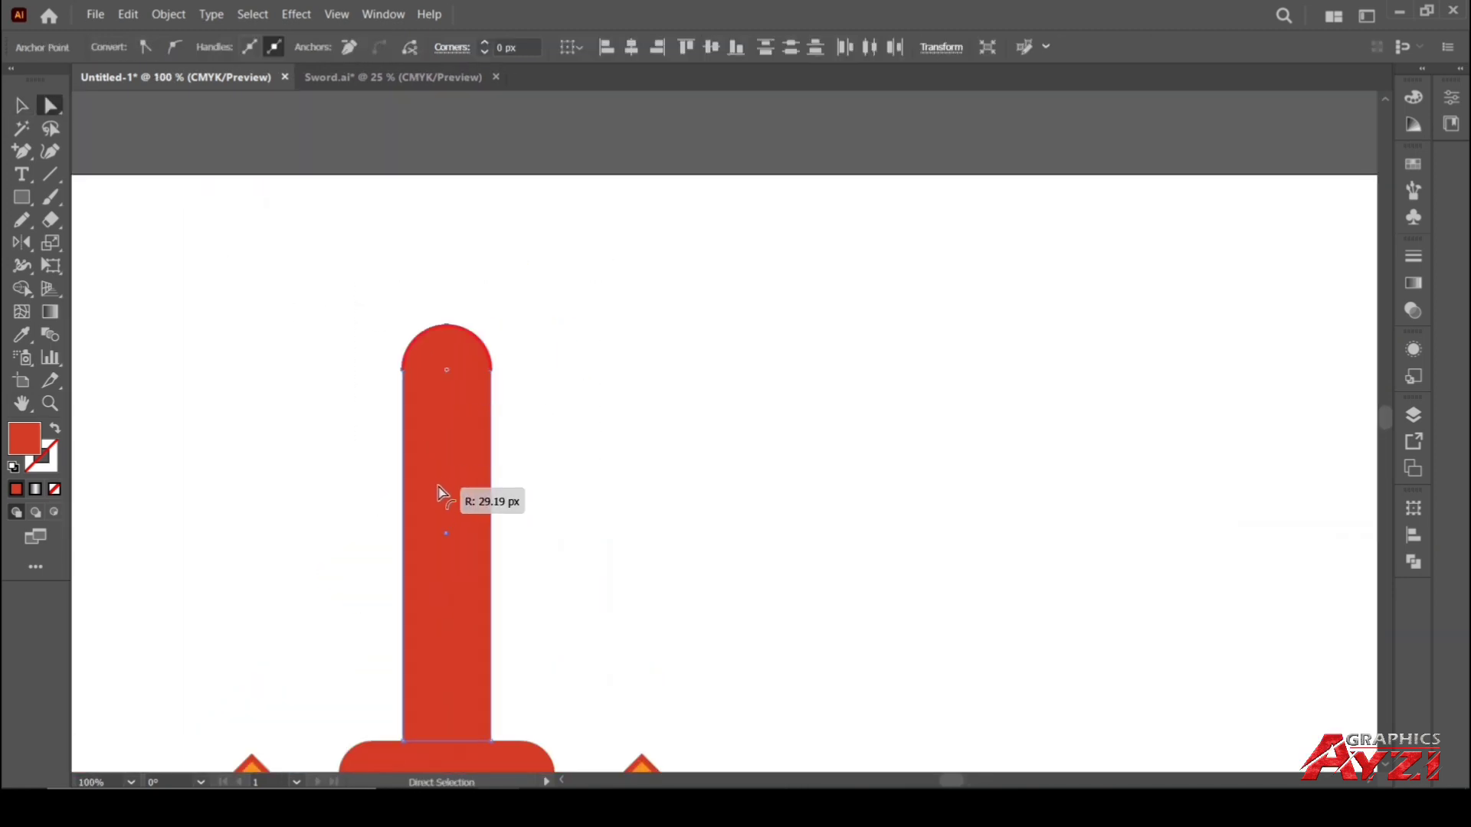
key("v")
left_click(575, 306)
scroll(576, 325, "down", 3)
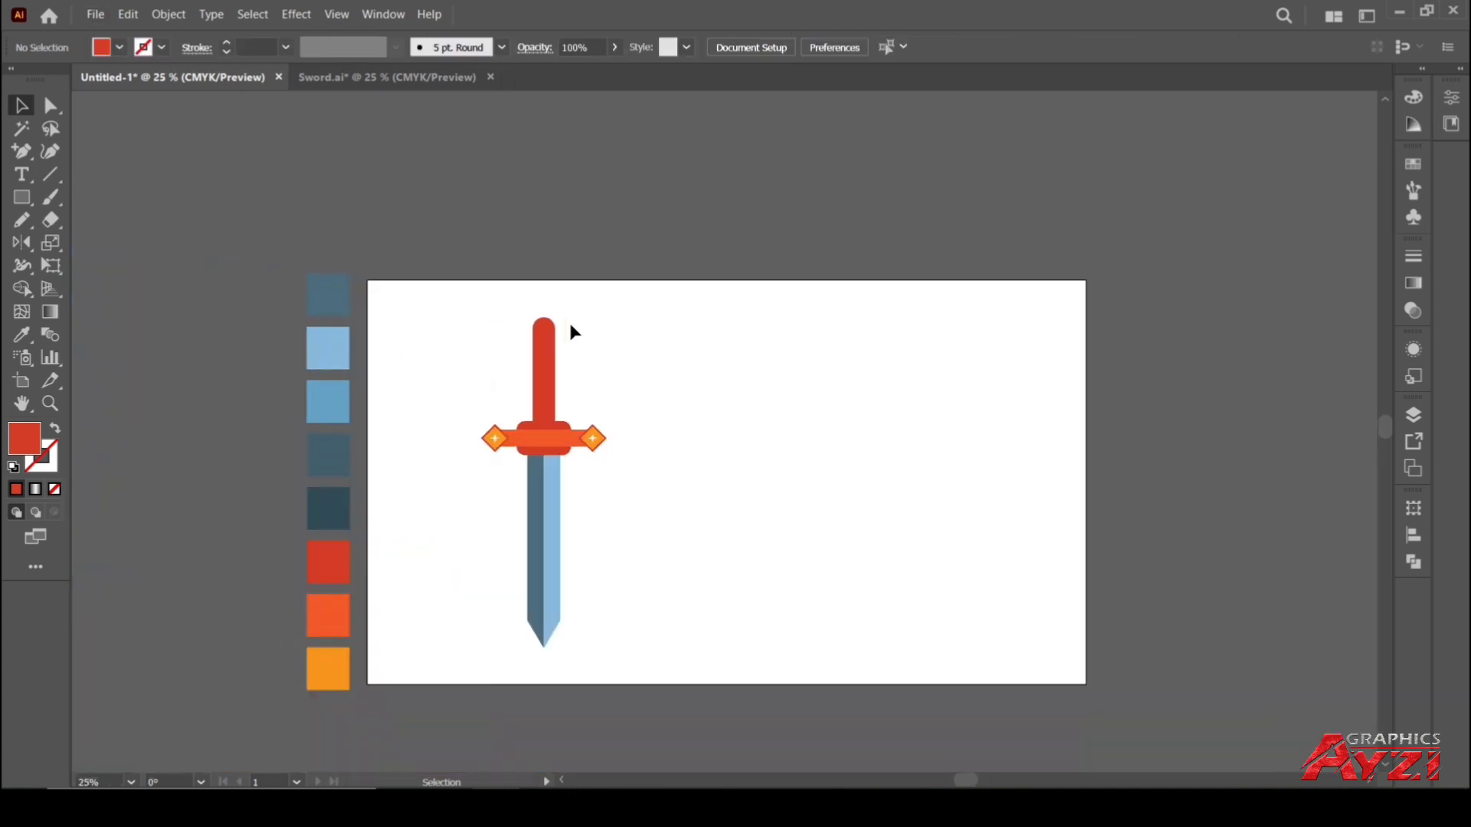
Shorten the red handle slightly from its lower edge and move it back down onto the guard
scroll(573, 331, "up", 2)
left_click(508, 486)
scroll(510, 505, "up", 3)
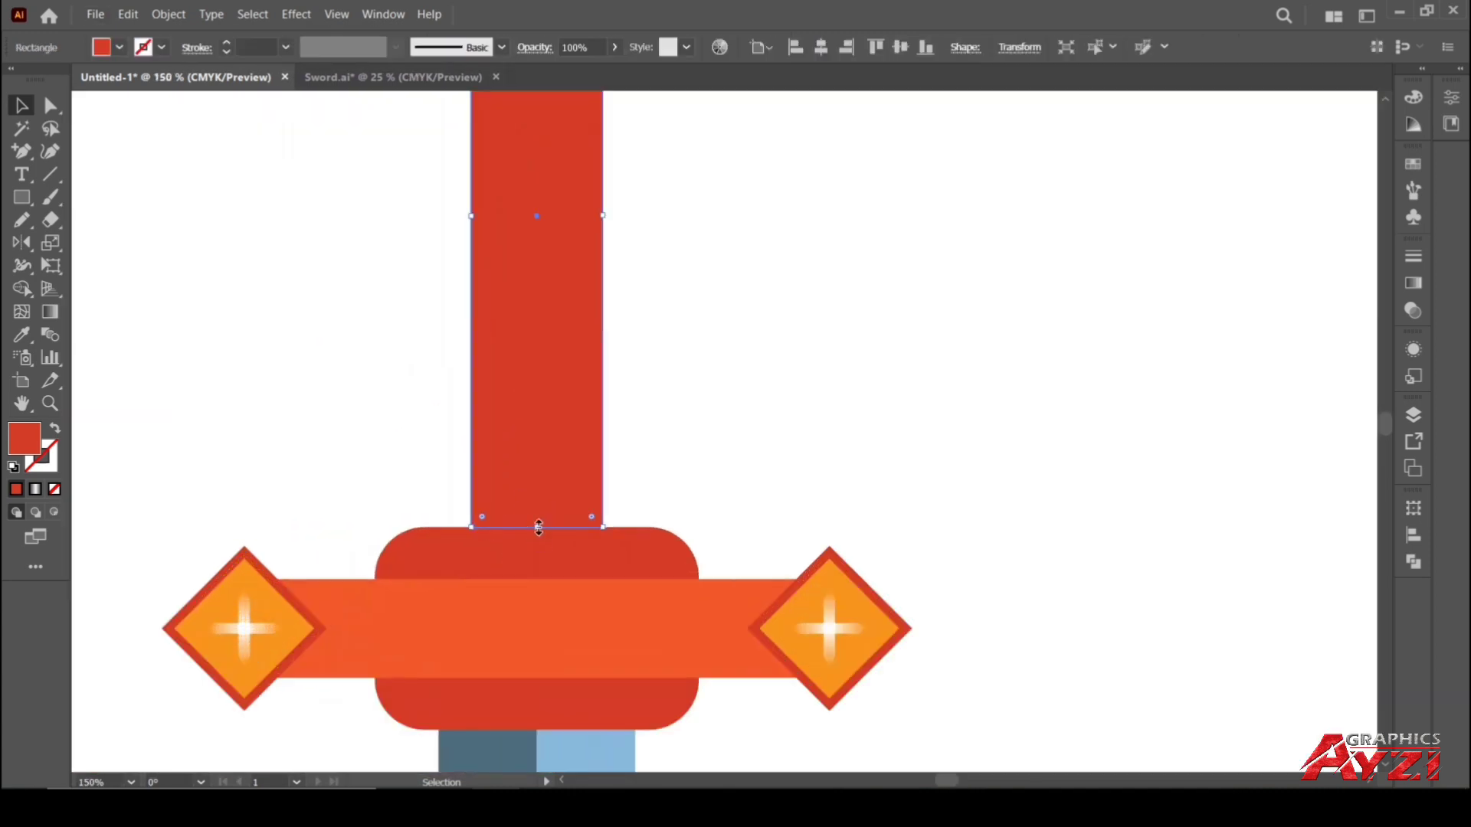
left_click_drag(538, 528, 544, 494)
left_click(628, 368)
left_click_drag(564, 357, 553, 392)
scroll(553, 392, "down", 4)
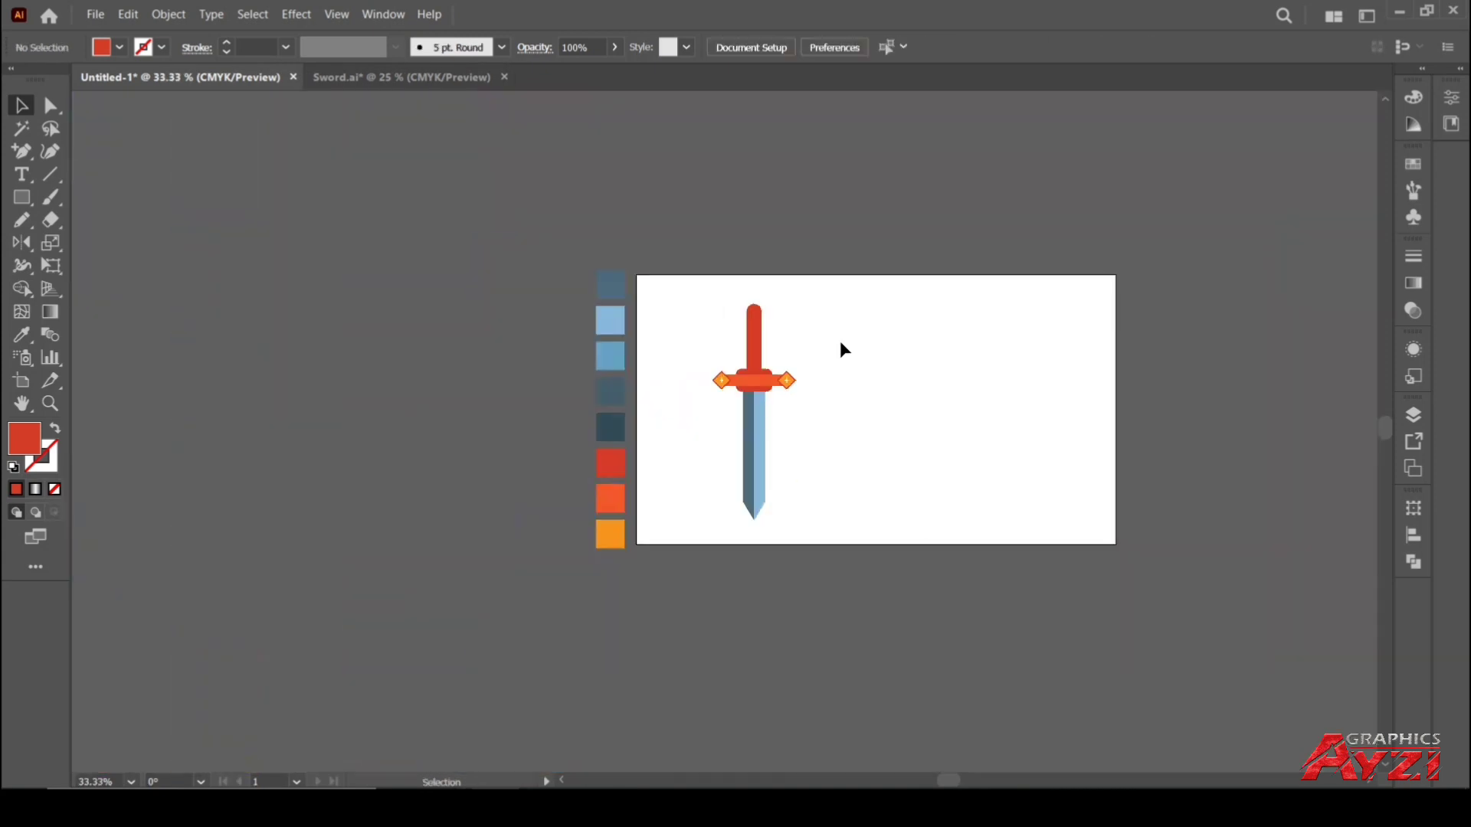
Shorten the handle a second time and lower it so its base meets the guard's upper edge again
scroll(620, 387, "up", 3)
left_click(498, 488)
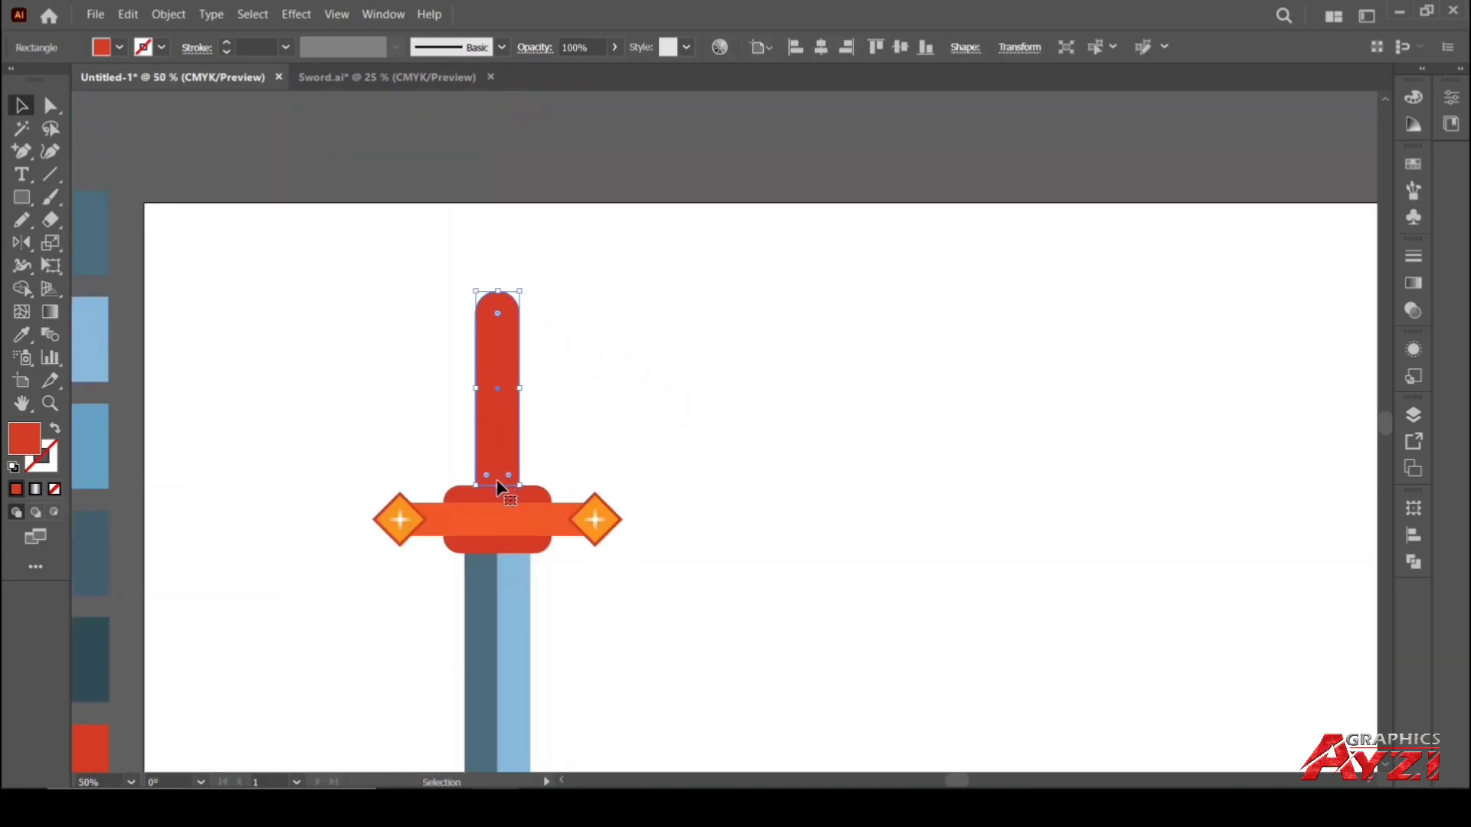
left_click_drag(499, 488, 500, 466)
left_click(591, 395)
left_click_drag(498, 404, 499, 426)
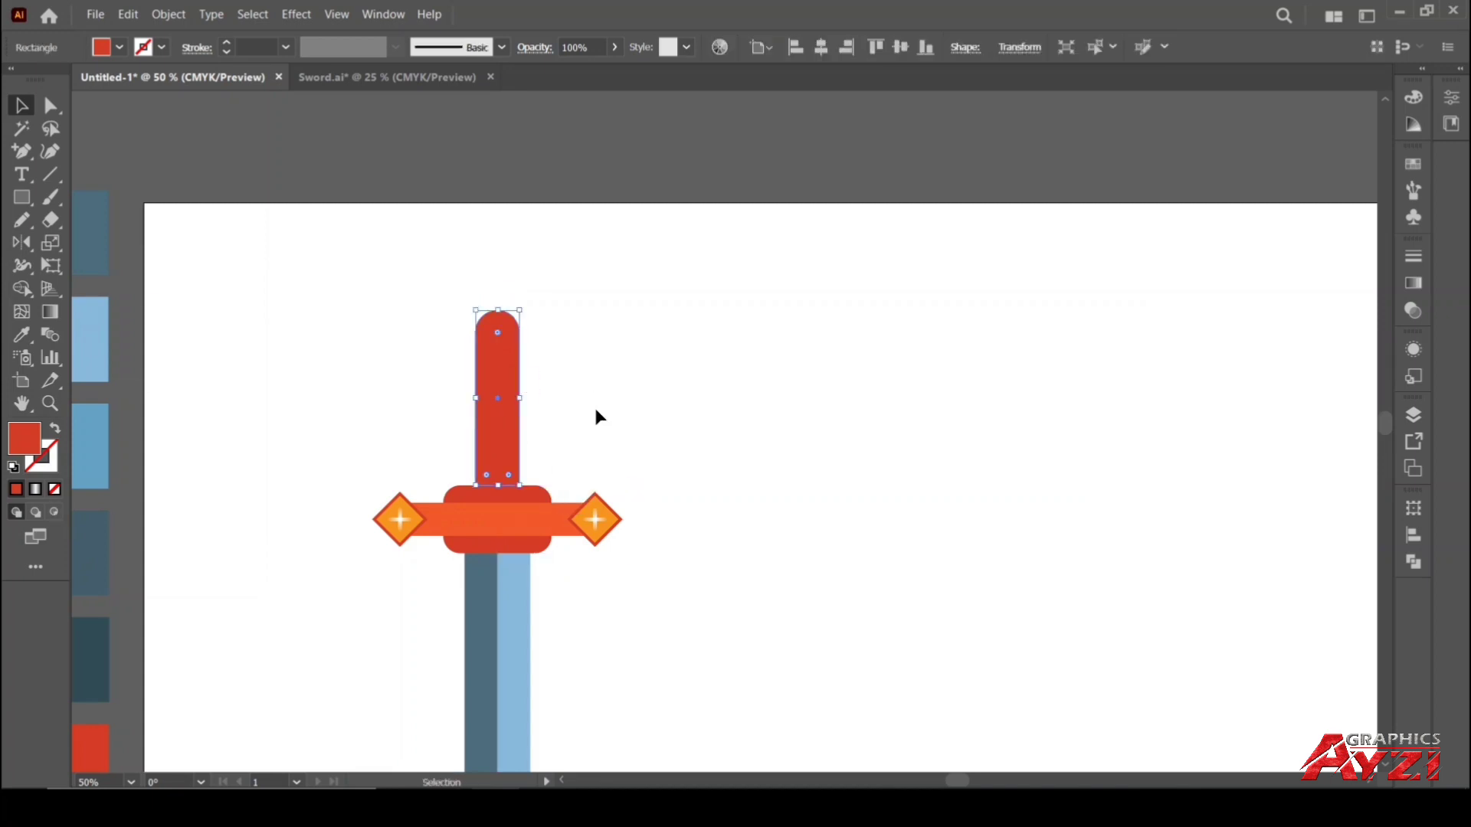
left_click(595, 408)
scroll(596, 406, "down", 3)
scroll(590, 413, "up", 1)
Apply a linear gradient fill to the handle and colour its middle stop with the palette's orange-red
left_click(560, 410)
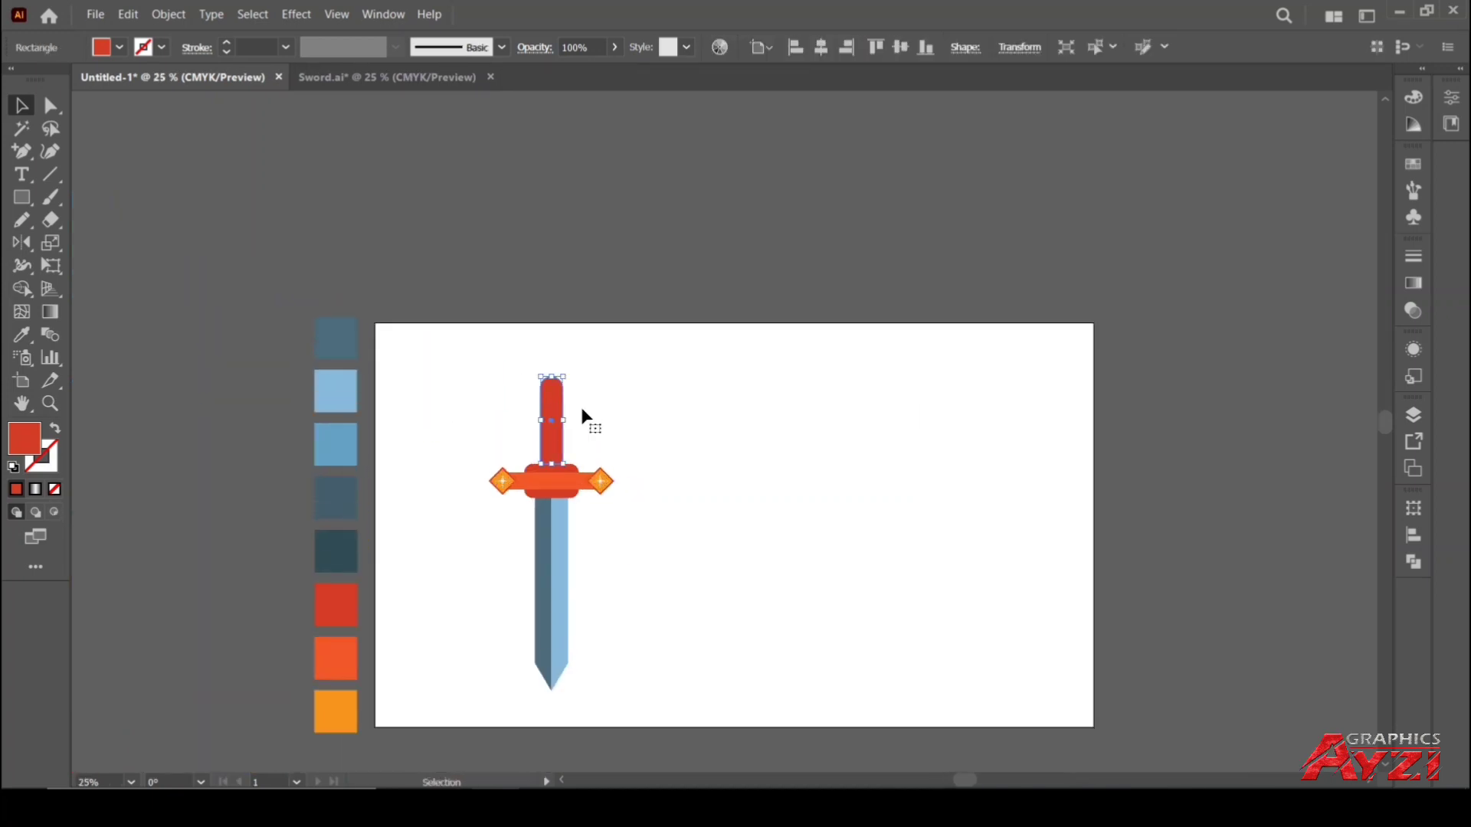
scroll(371, 471, "down", 2)
scroll(371, 468, "up", 1)
scroll(508, 433, "down", 1)
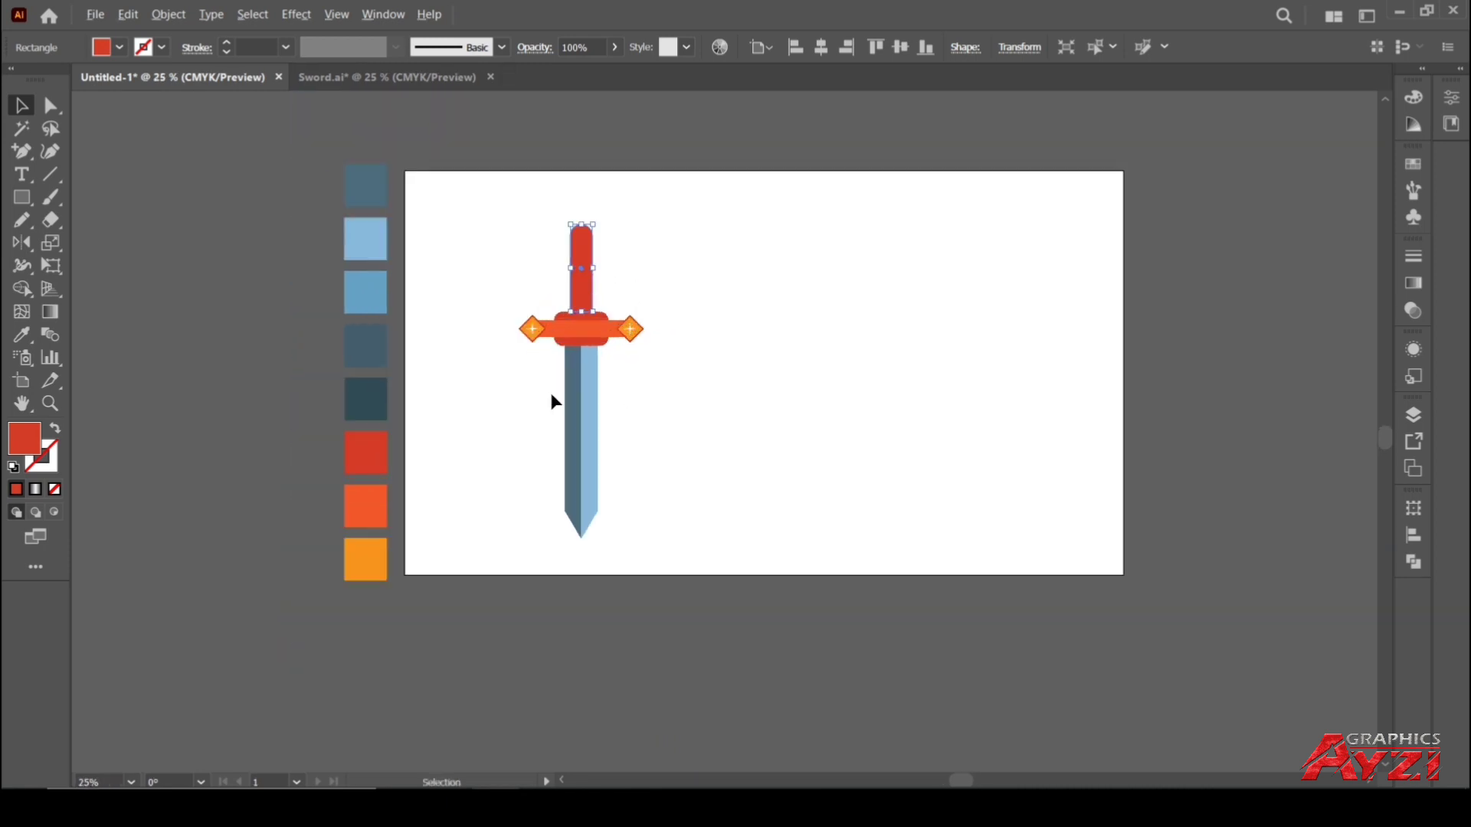
left_click(36, 490)
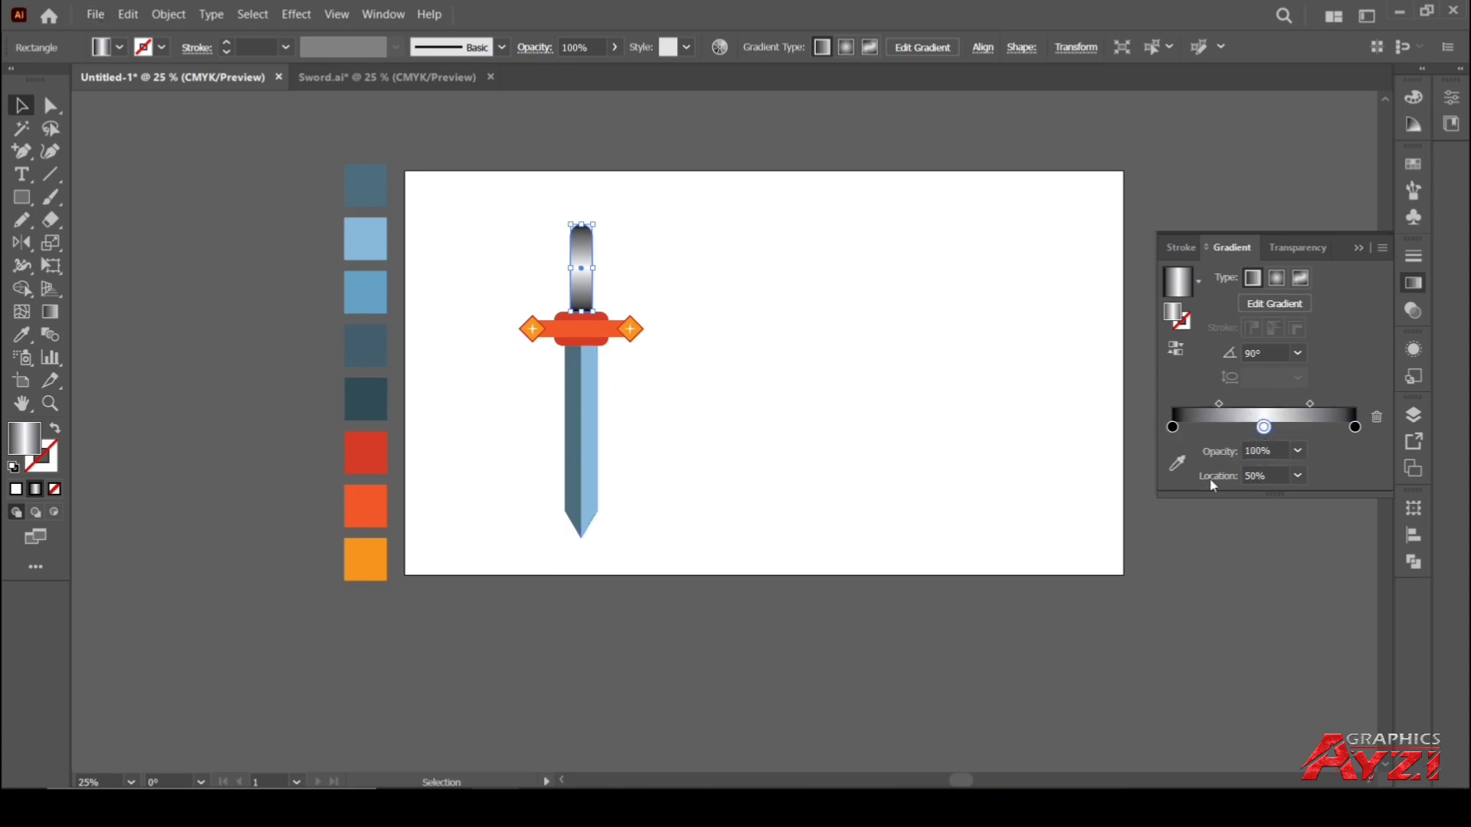
left_click(1176, 462)
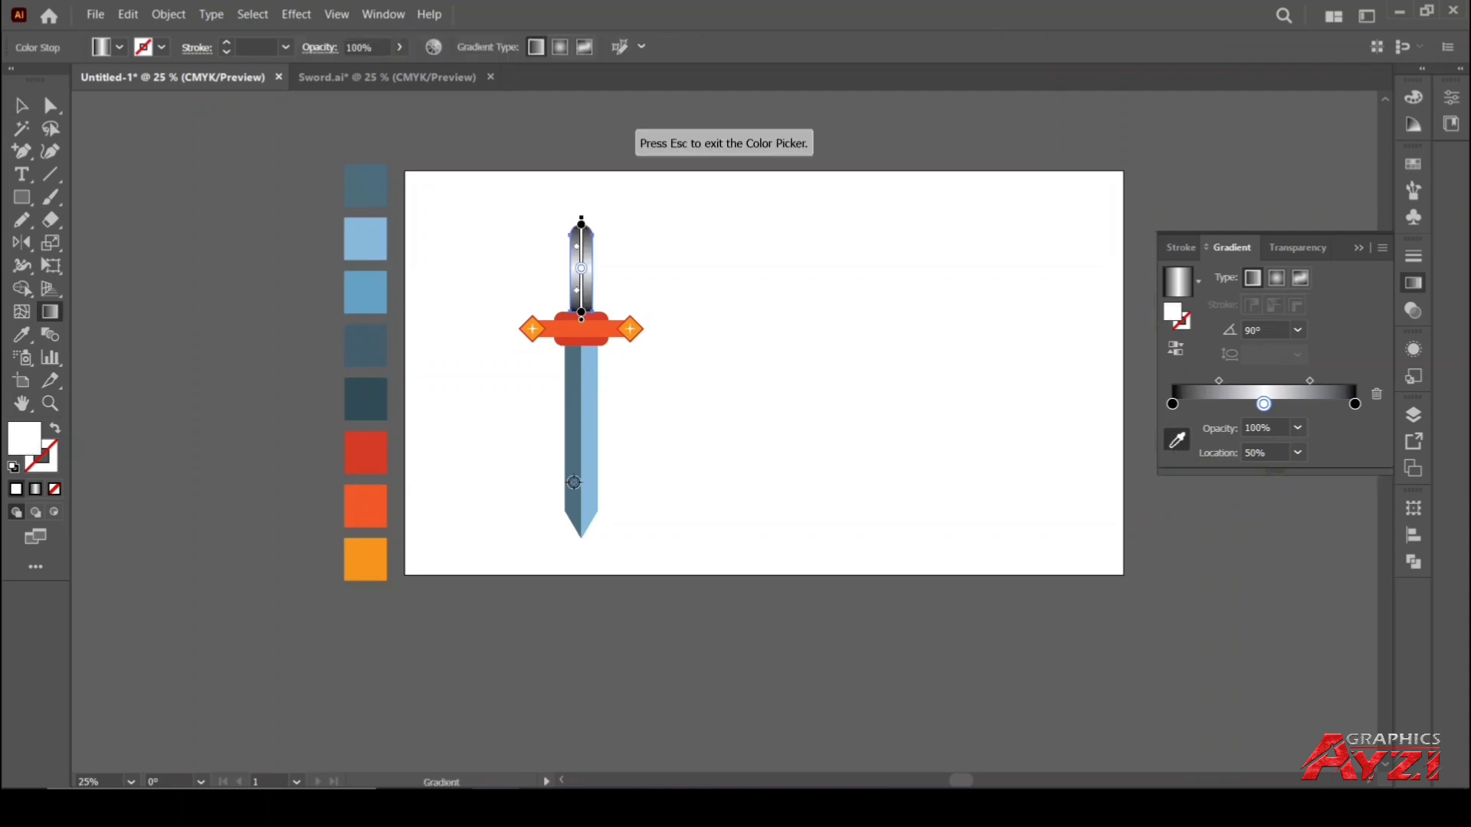
left_click(368, 504)
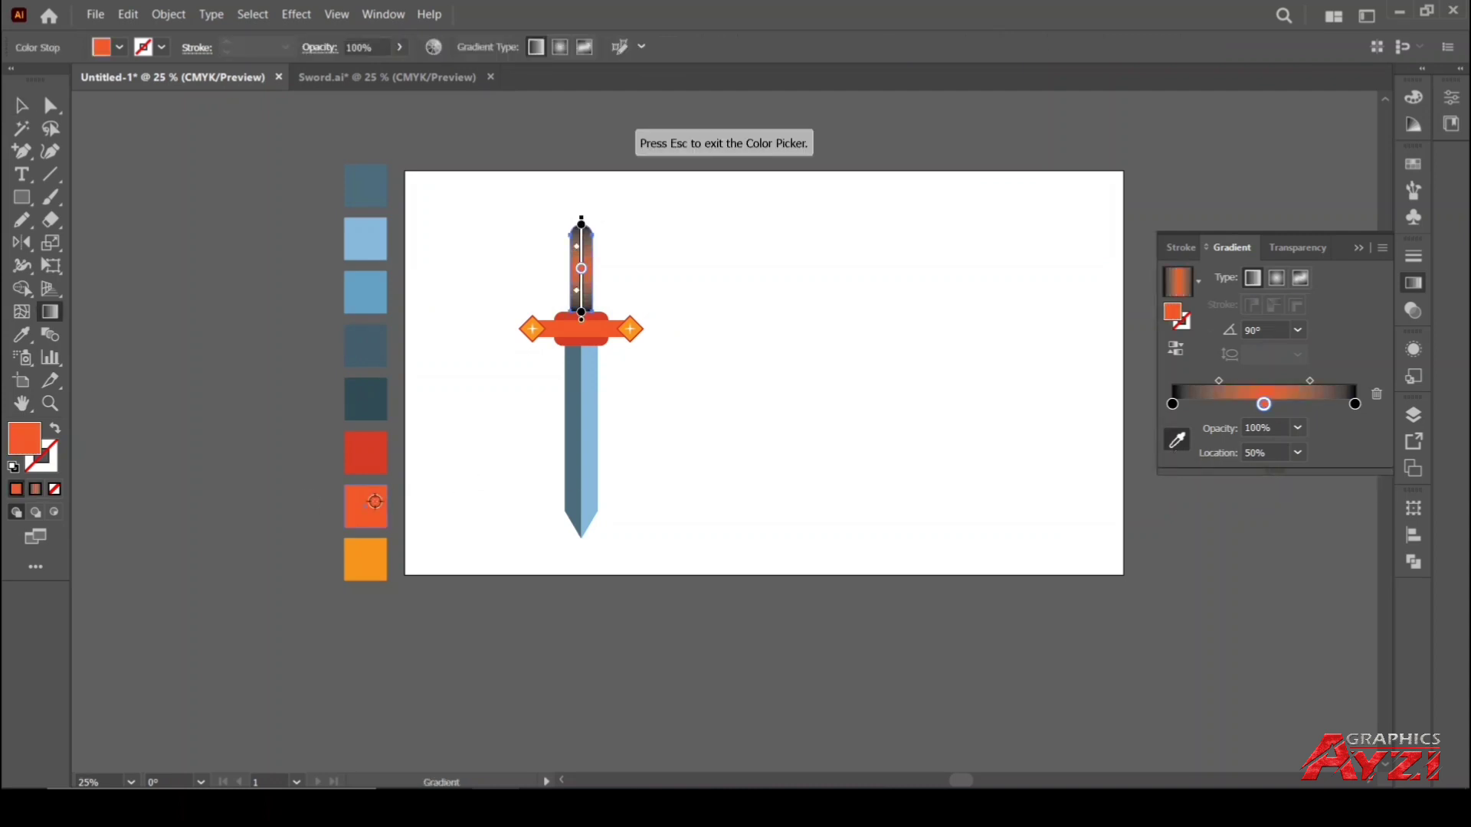
Colour both end stops of the handle's gradient with the red sampled from the palette
left_click(1356, 405)
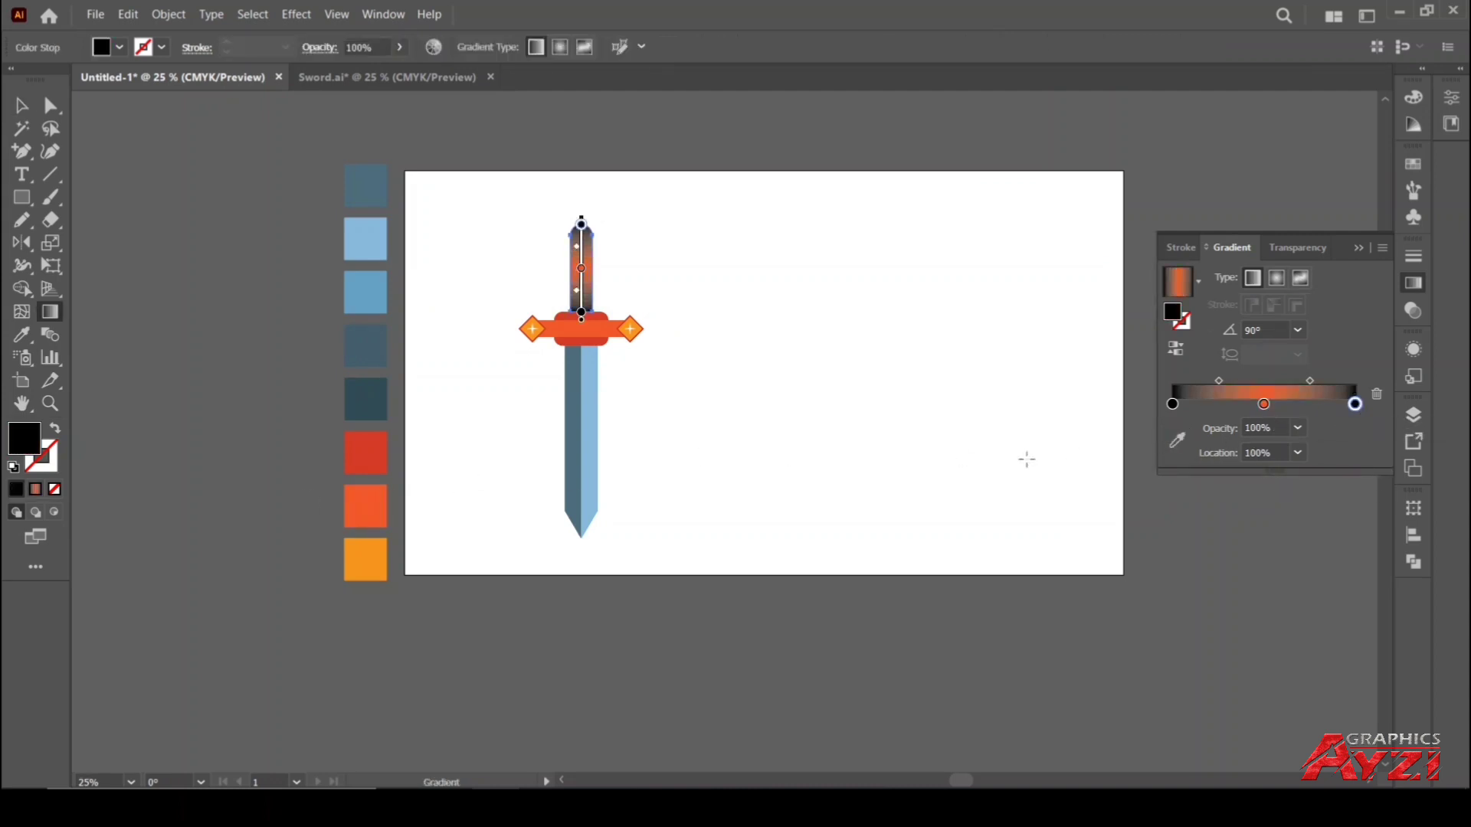
left_click(1186, 446)
left_click(364, 457)
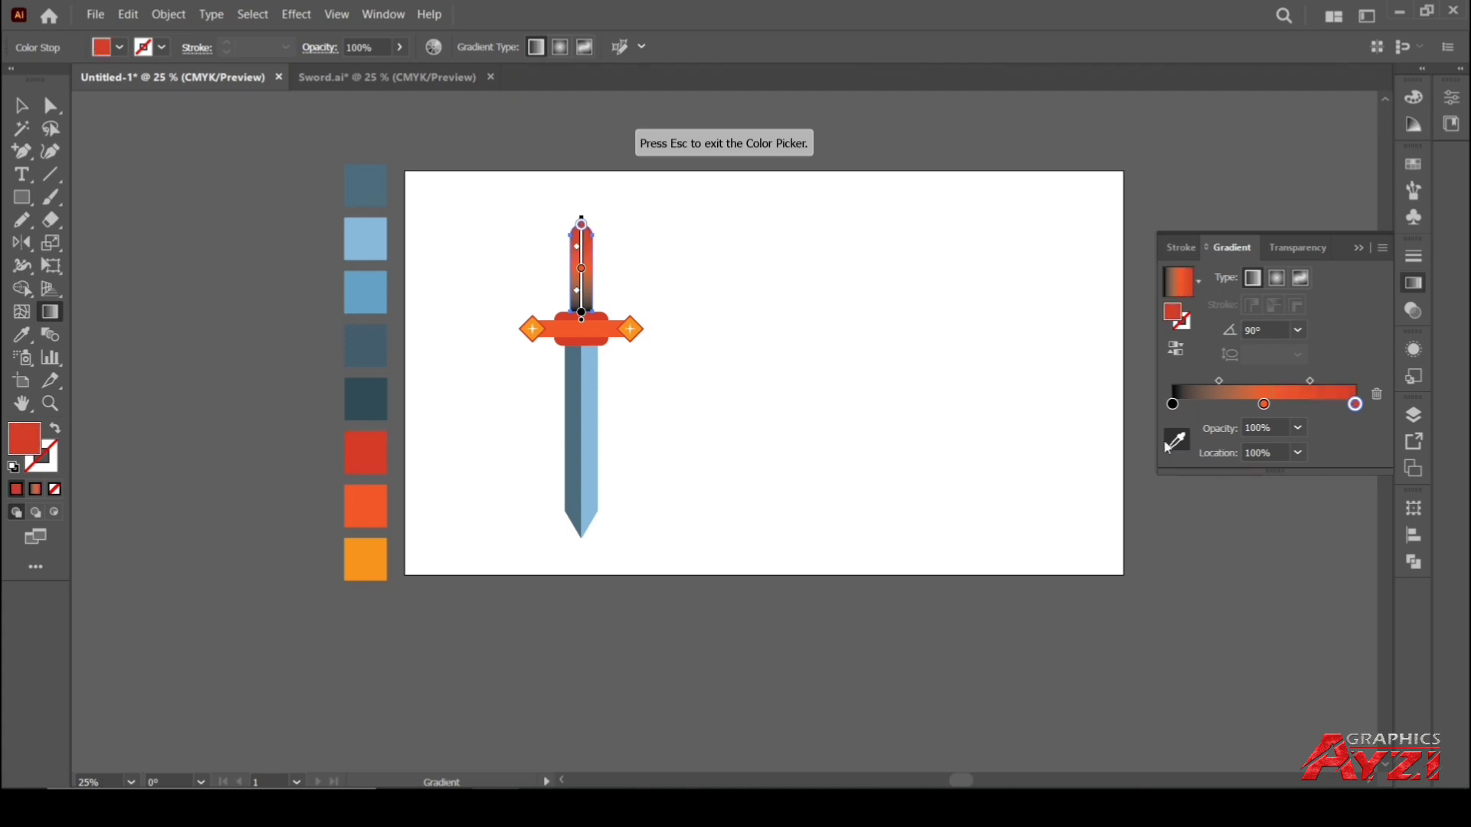
left_click(1174, 404)
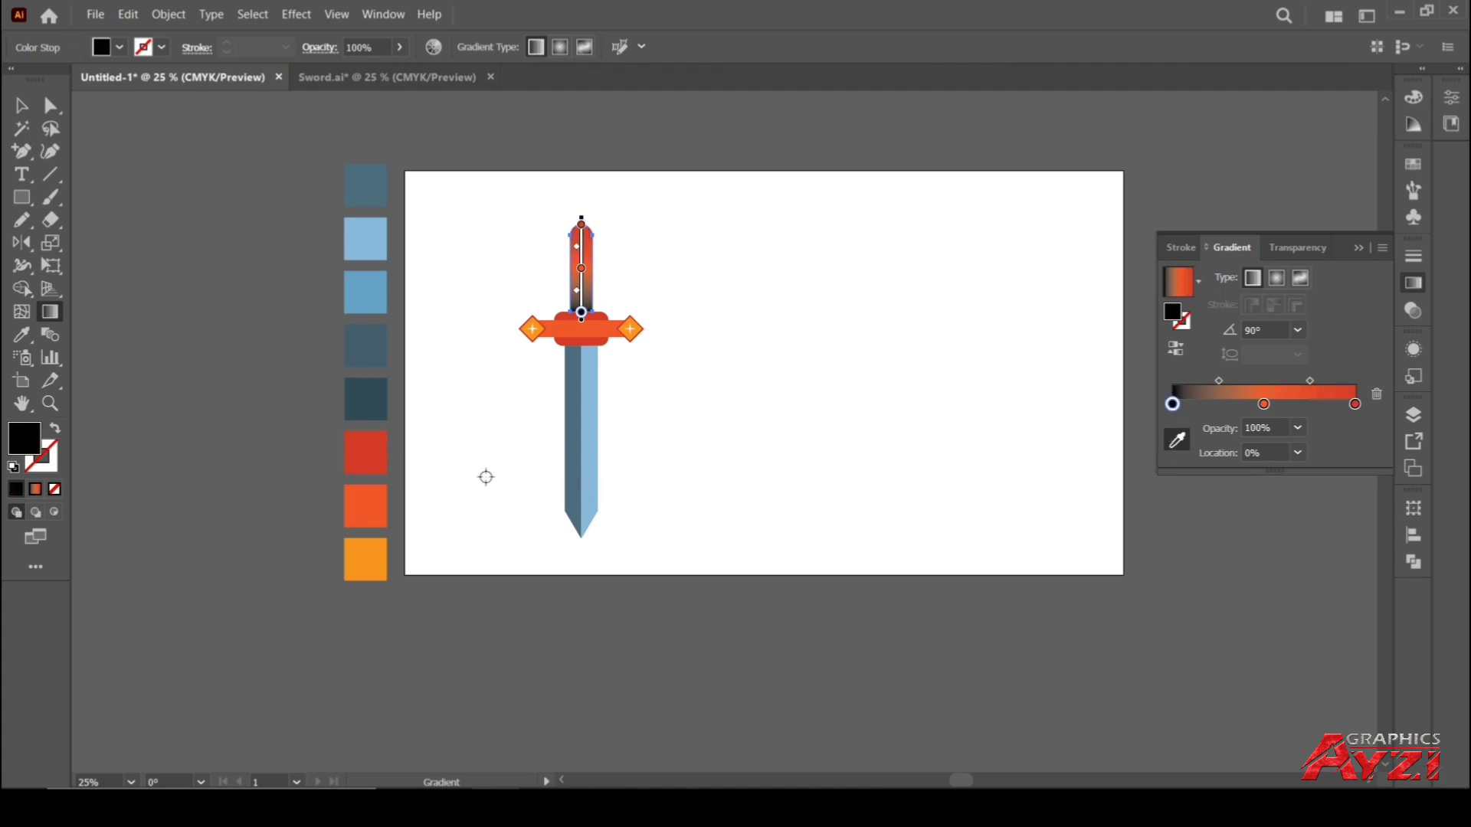
left_click(380, 465)
left_click(24, 112)
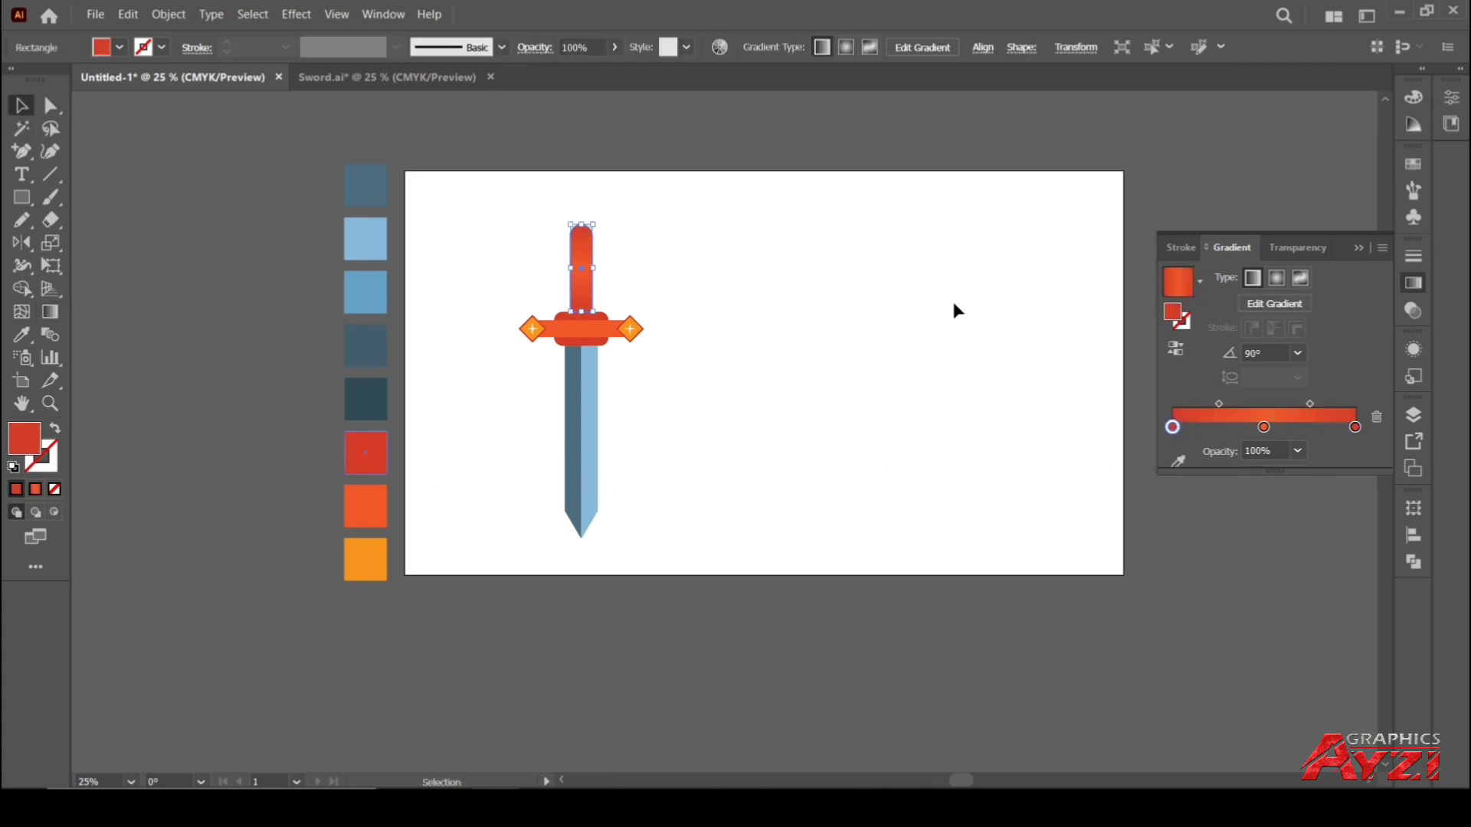
Set the handle's gradient angle to 0° and shift its bright centre off-middle, with the first midpoint at about 34.1%
left_click(1271, 352)
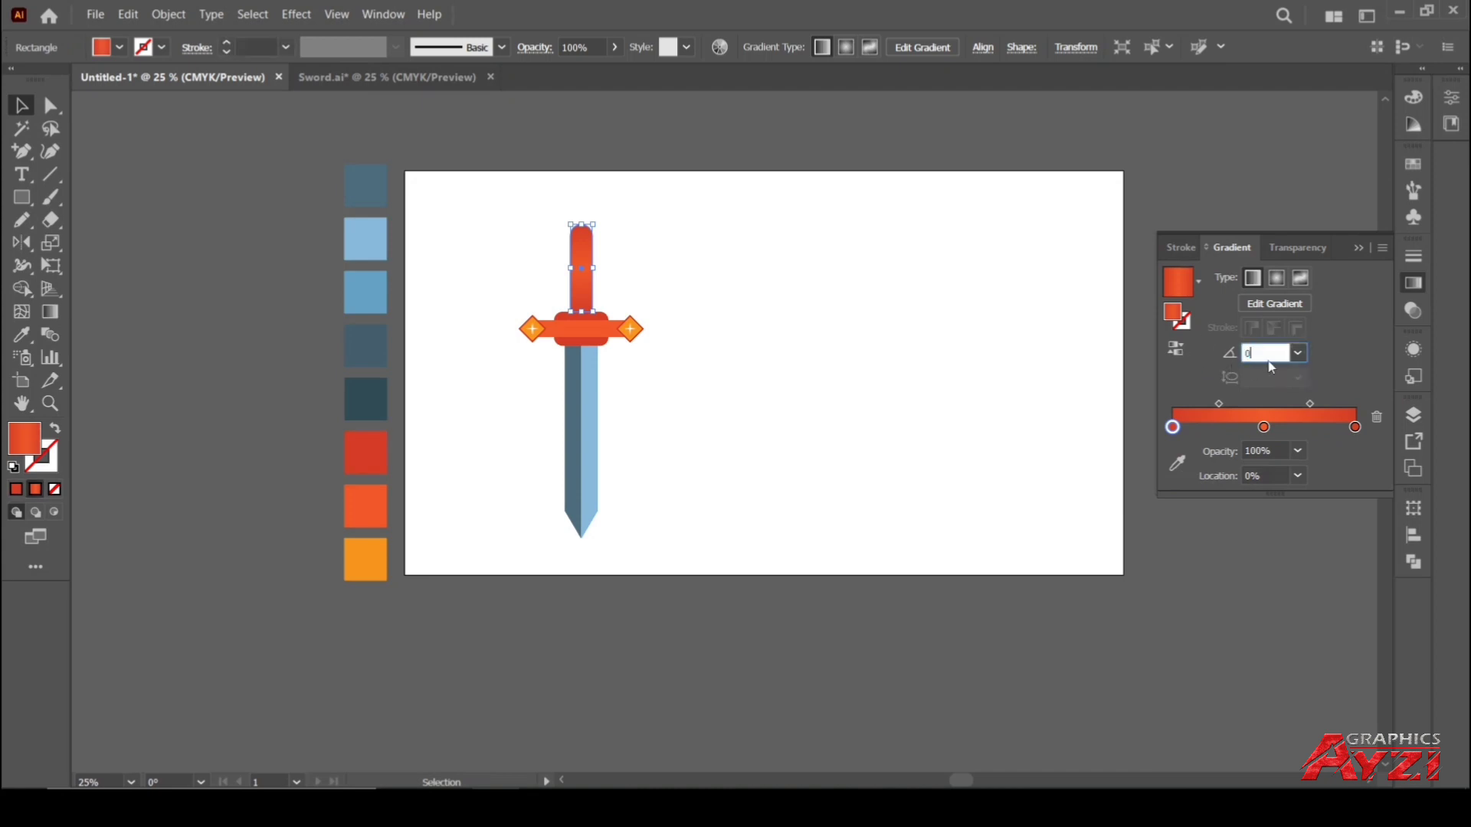
type("0")
key("Return")
scroll(632, 253, "up", 1)
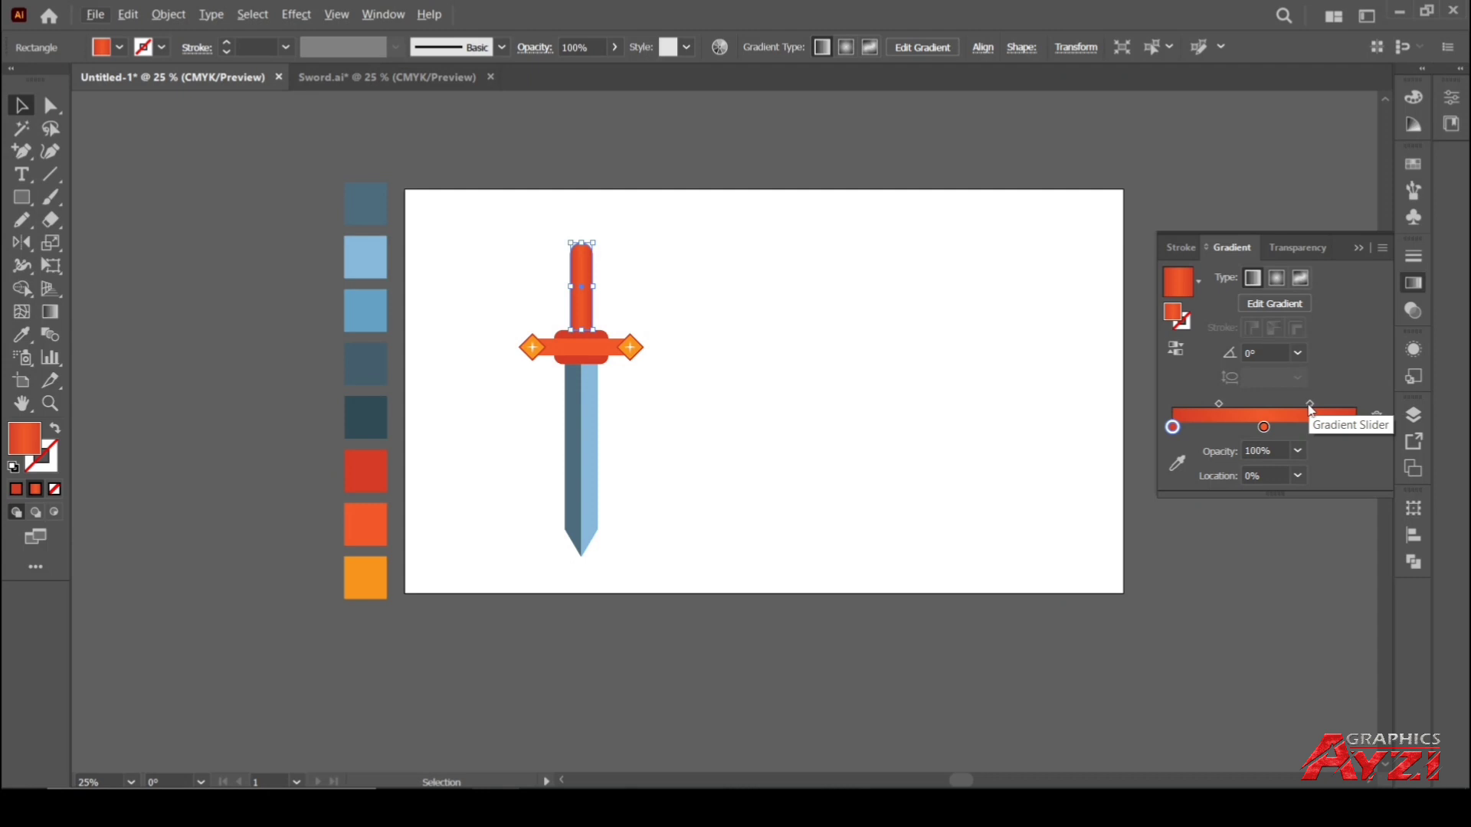
left_click_drag(1310, 406, 1225, 405)
left_click(729, 295)
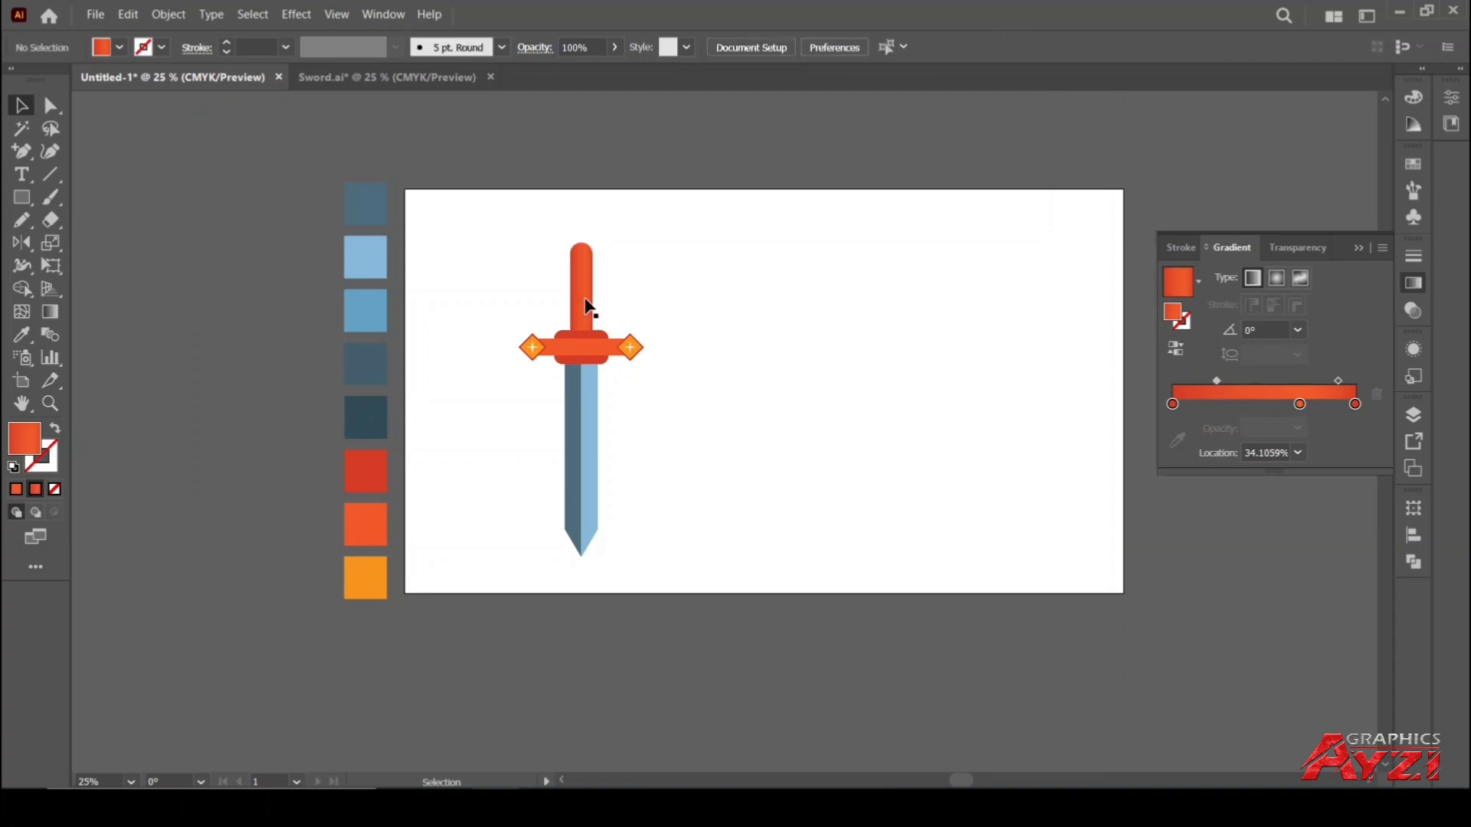
Draw a narrow upright rectangle beside the handle and fill it with the orange-red of the guard's crossbar
scroll(567, 291, "up", 3)
left_click_drag(794, 234, 649, 281)
scroll(541, 337, "up", 1)
scroll(481, 354, "up", 1)
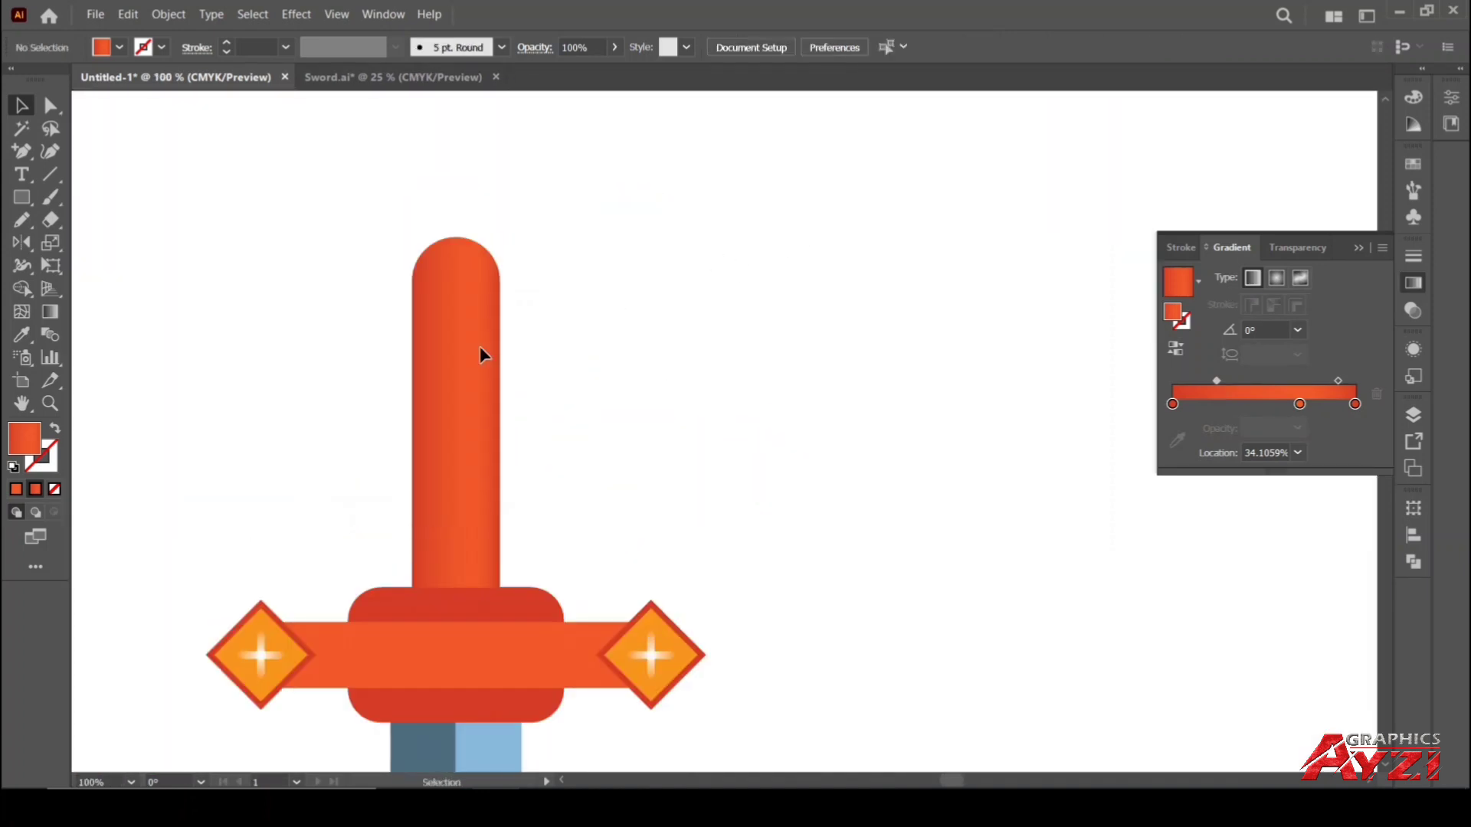
left_click_drag(581, 336, 596, 443)
key("i")
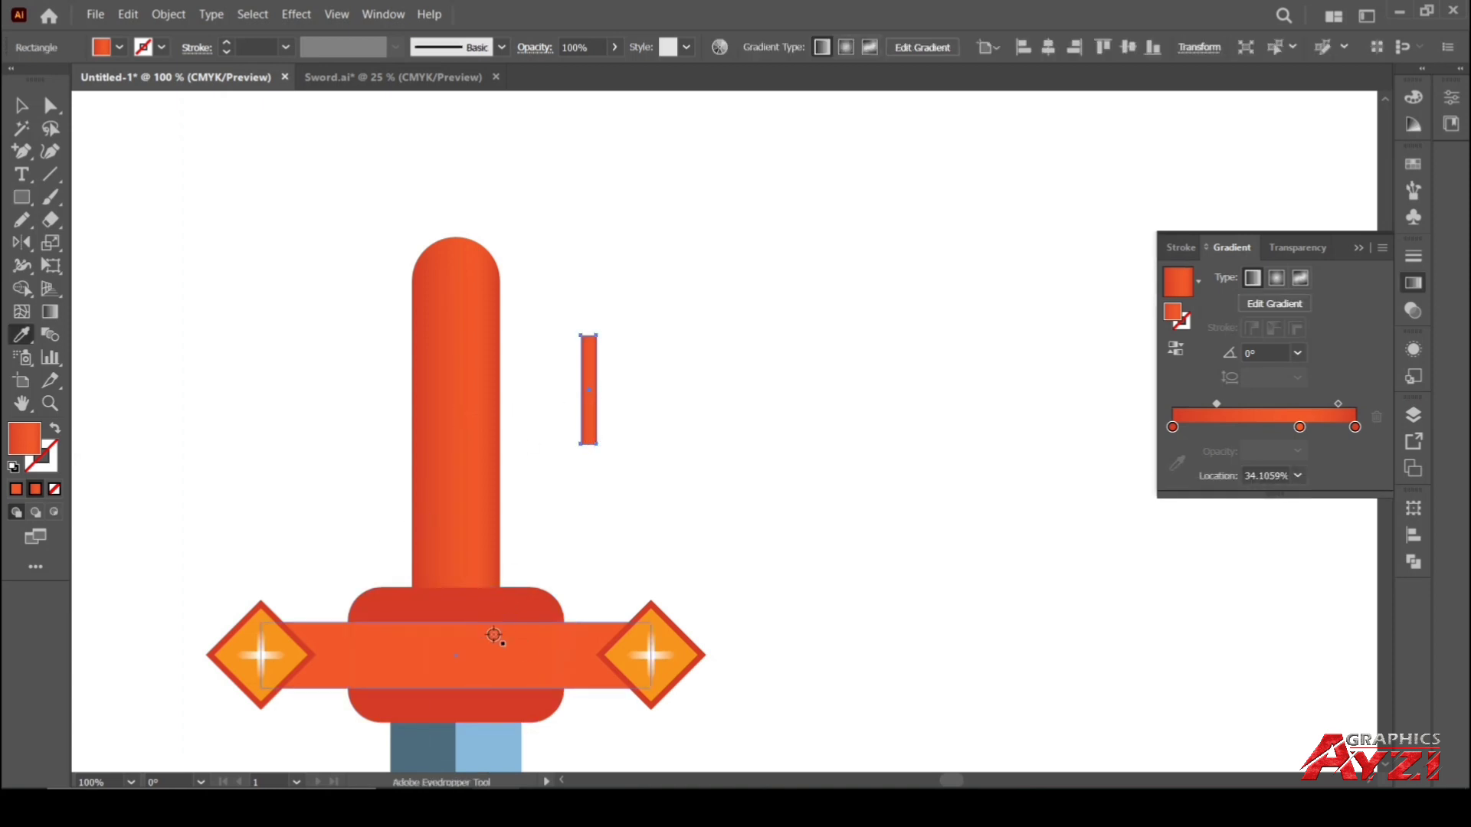
left_click(527, 642)
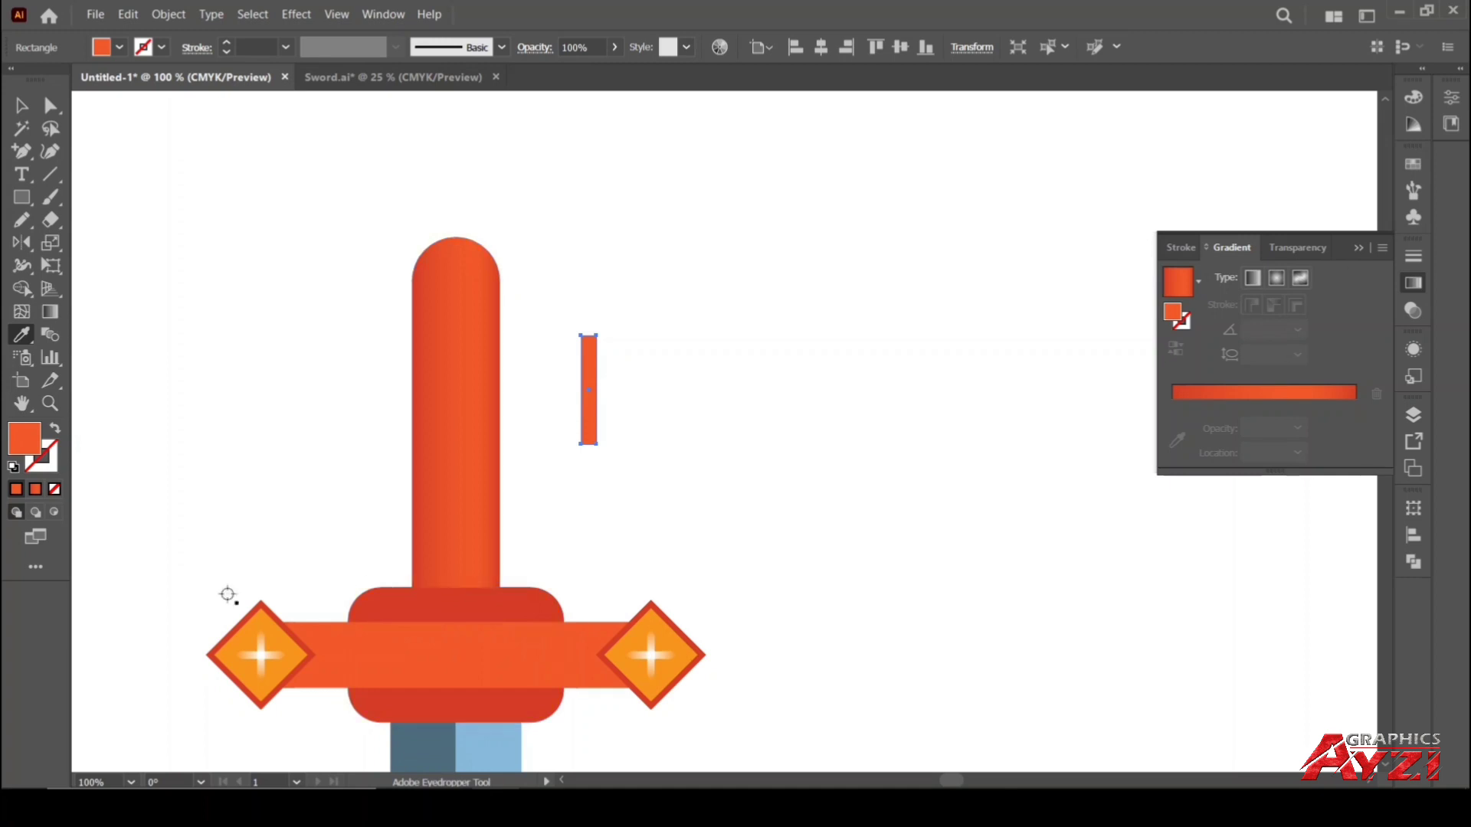
key("v")
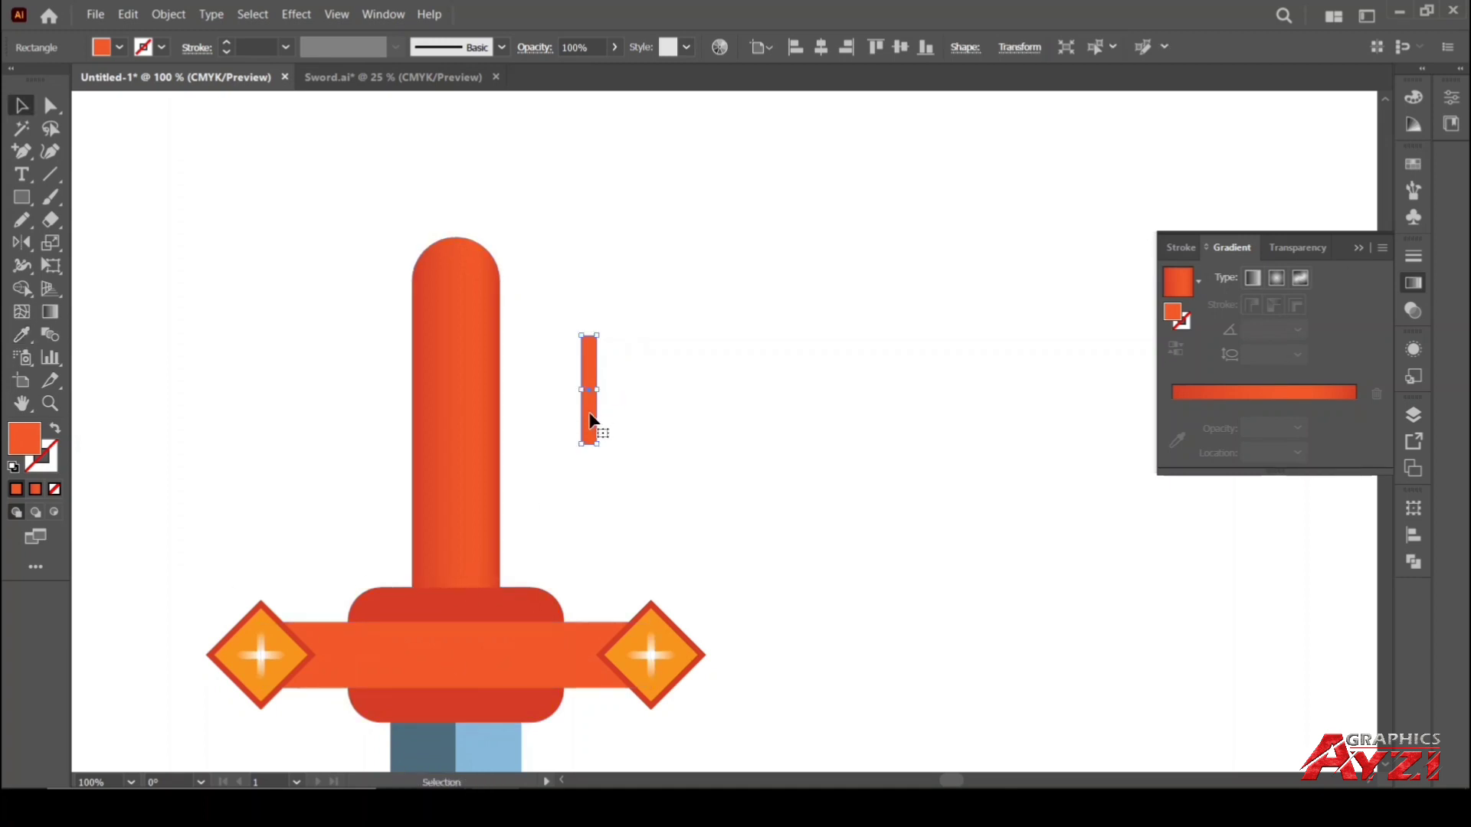
Duplicate the narrow strip flush against its right side and fill the copy with the guard's darker red
left_click_drag(592, 420, 608, 420)
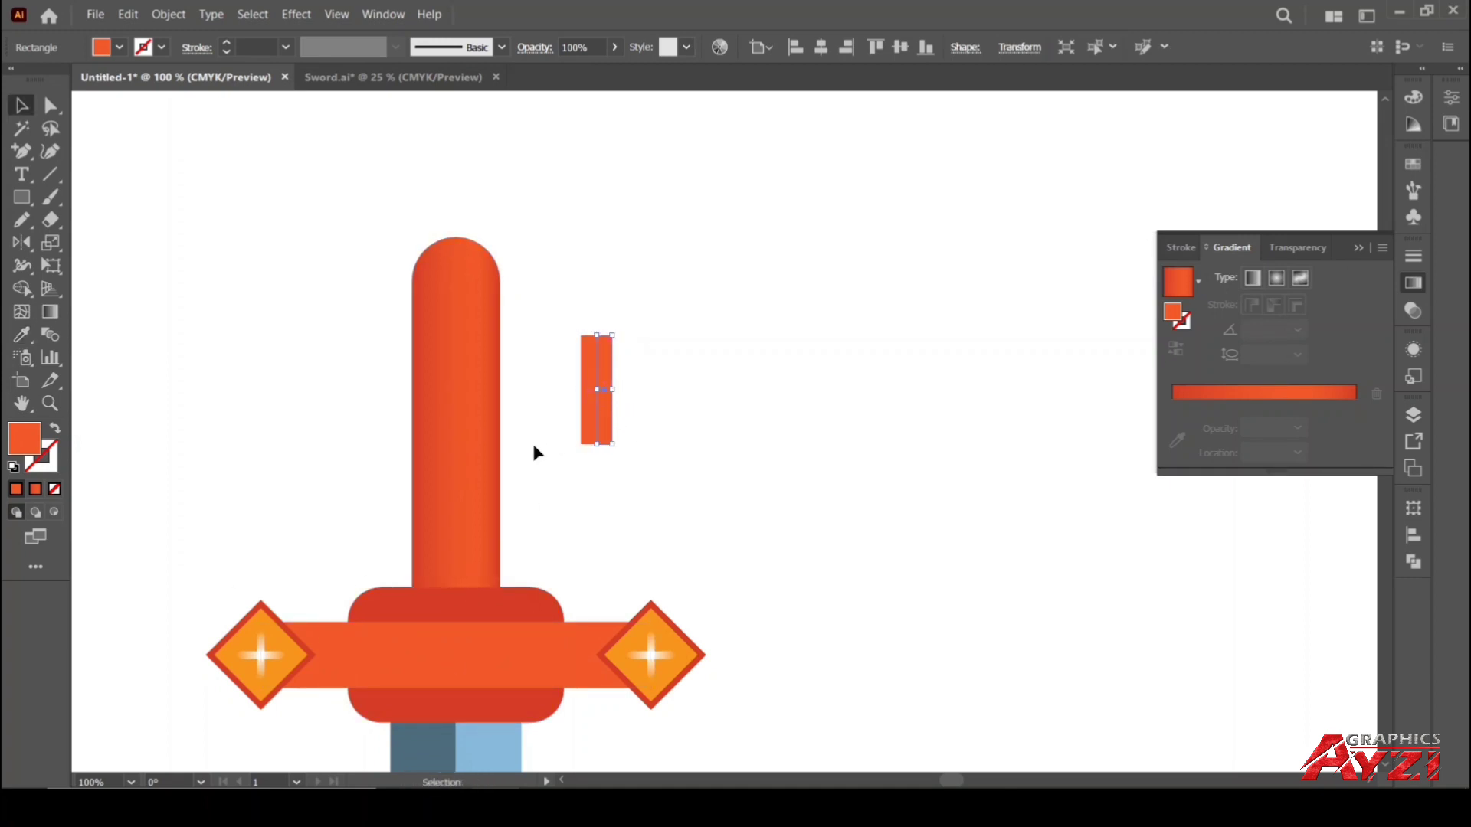
key("i")
left_click(437, 608)
key("v")
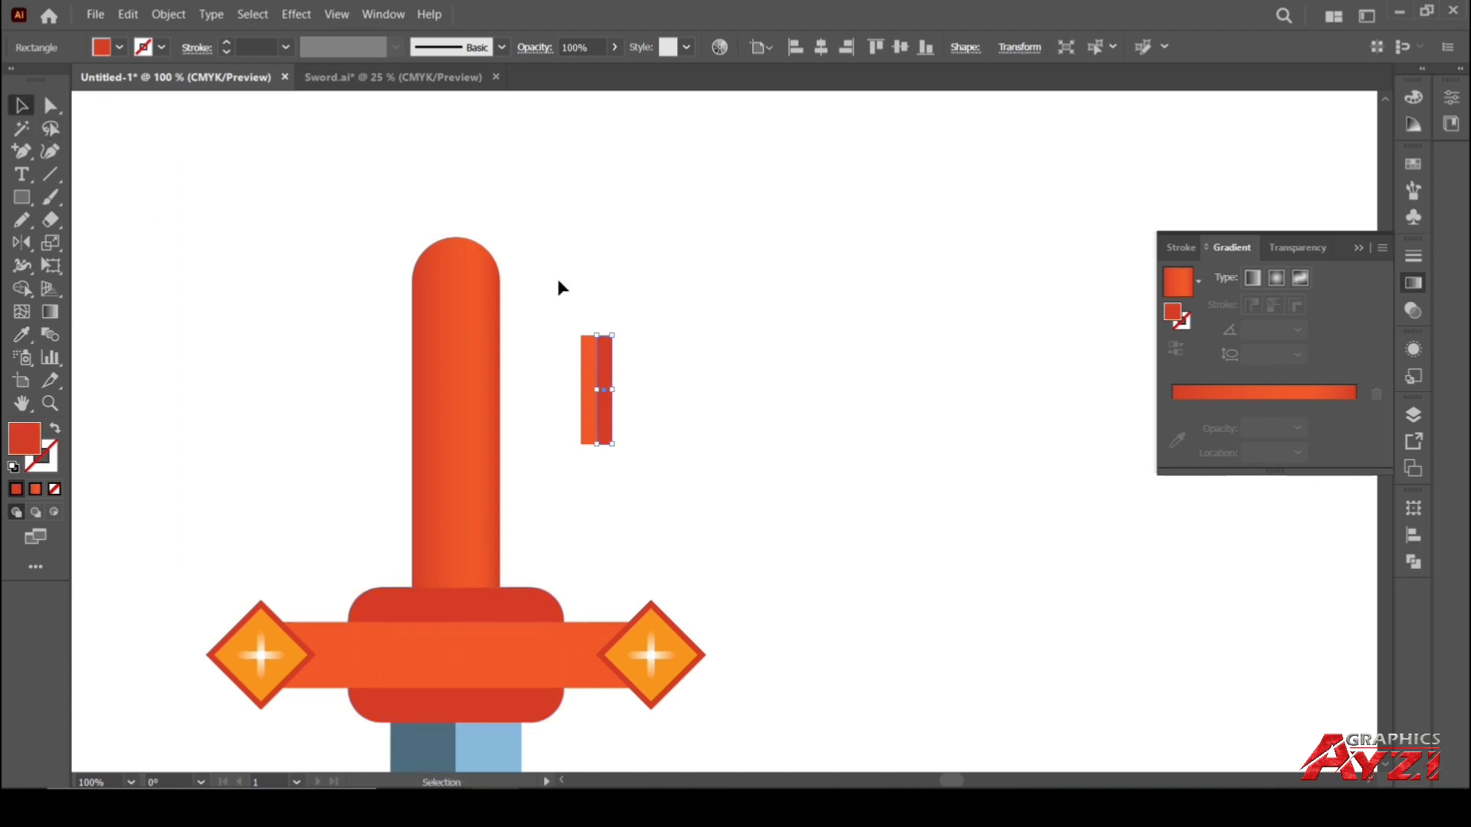
Group the orange-red and dark red strips into one two-tone stripe
left_click_drag(567, 320, 592, 380)
right_click(600, 376)
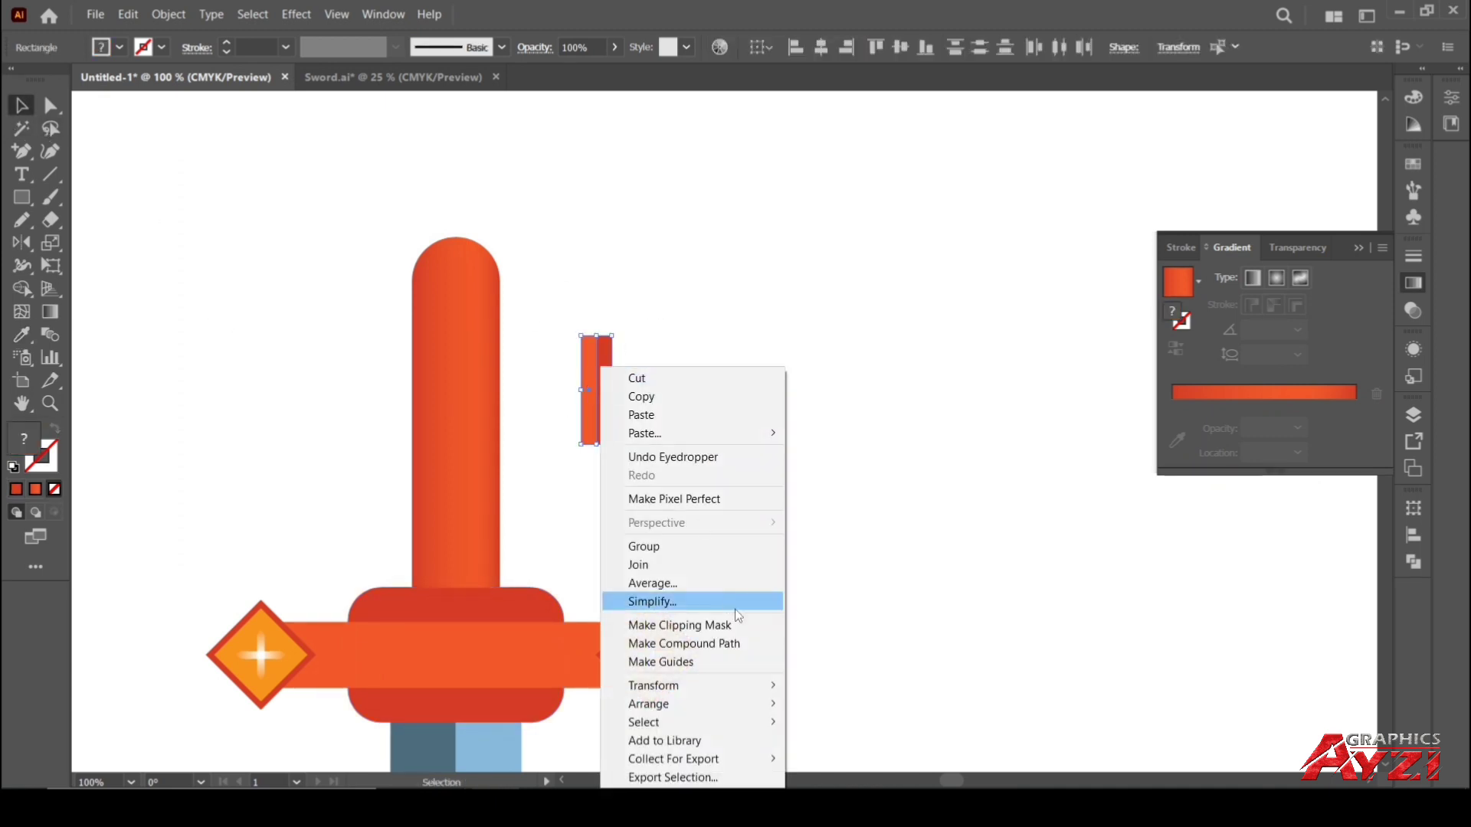
left_click(662, 544)
left_click(627, 406)
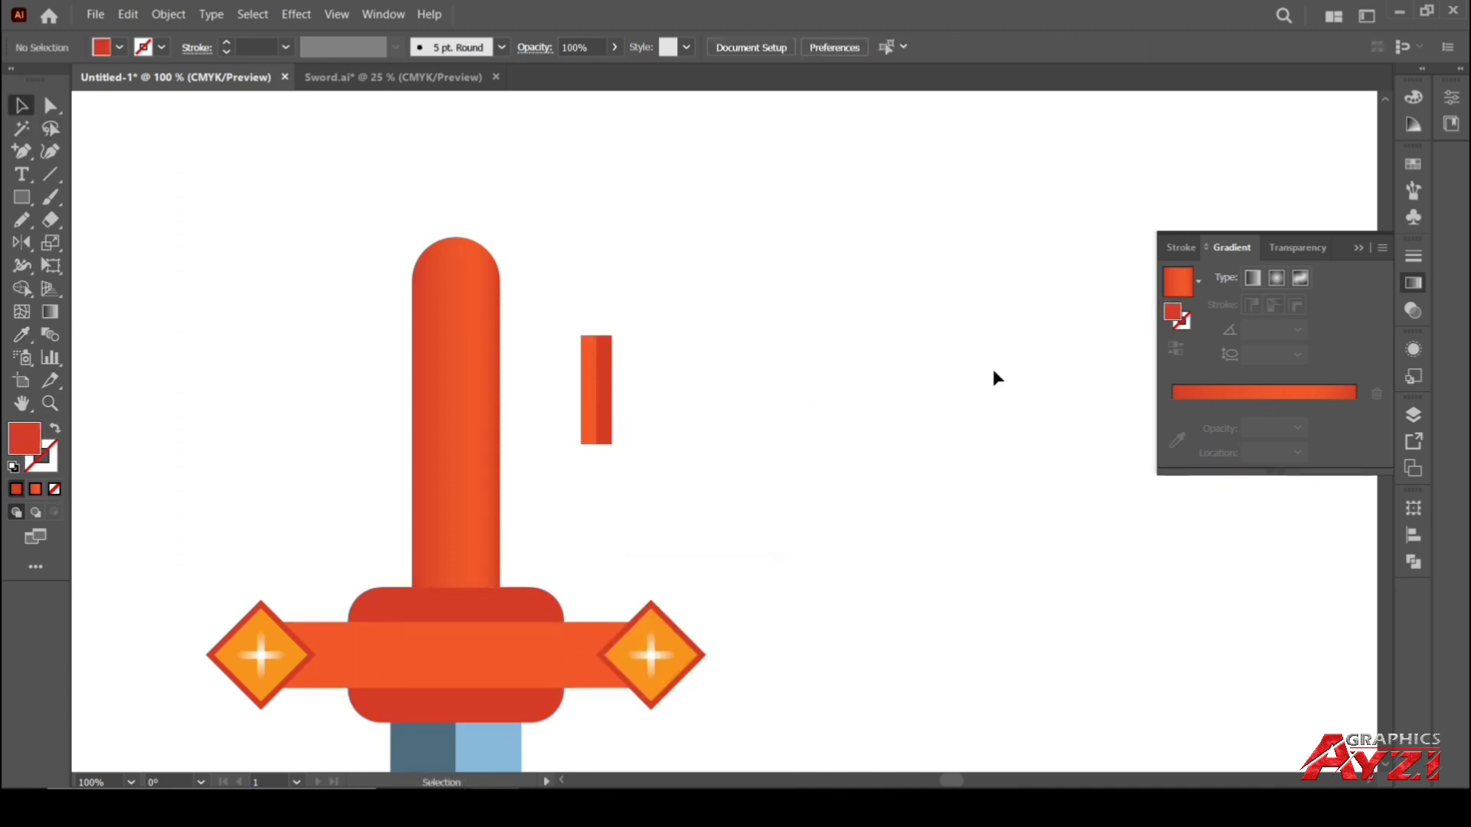
left_click(1361, 249)
Duplicate the two-tone stripe to the right and repeat the copy until eight evenly spaced stripes form a row
left_click_drag(696, 370, 495, 429)
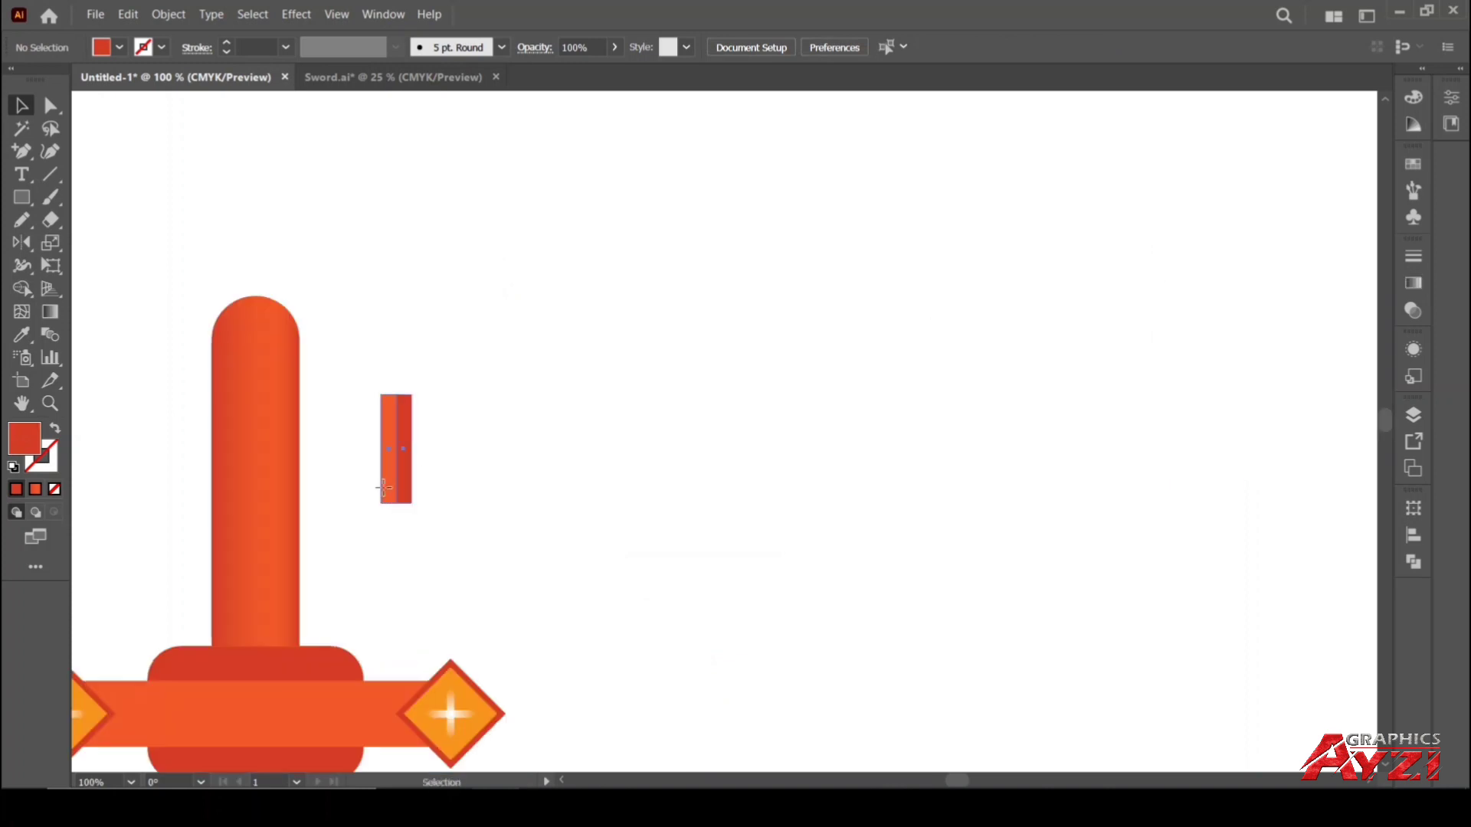
left_click_drag(383, 487, 437, 492)
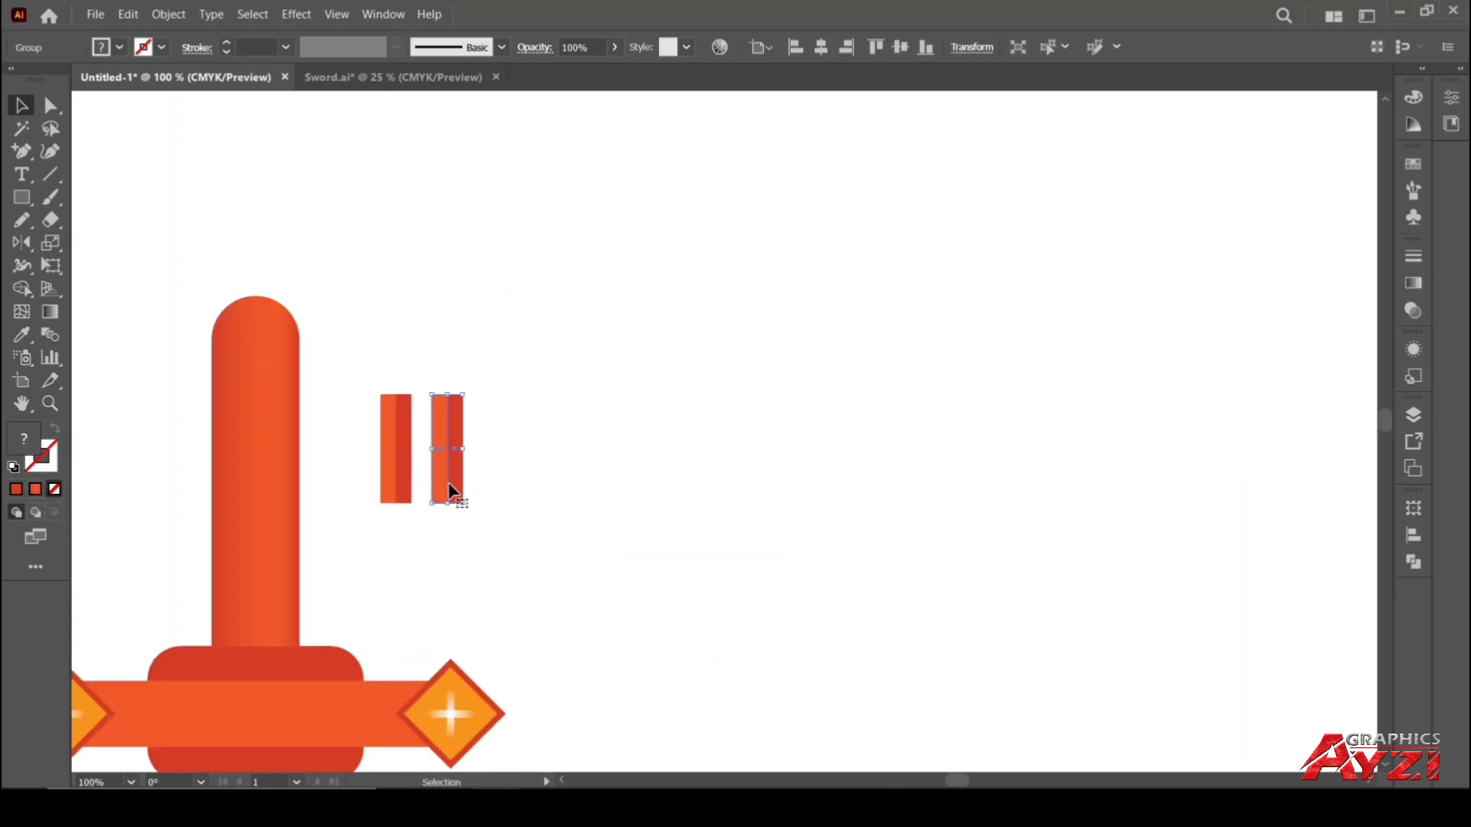
key("ctrl+d")
key("ctrl+d")
key("ctrl+d")
key("ctrl+d")
key("ctrl+d")
key("ctrl+d")
left_click(472, 326)
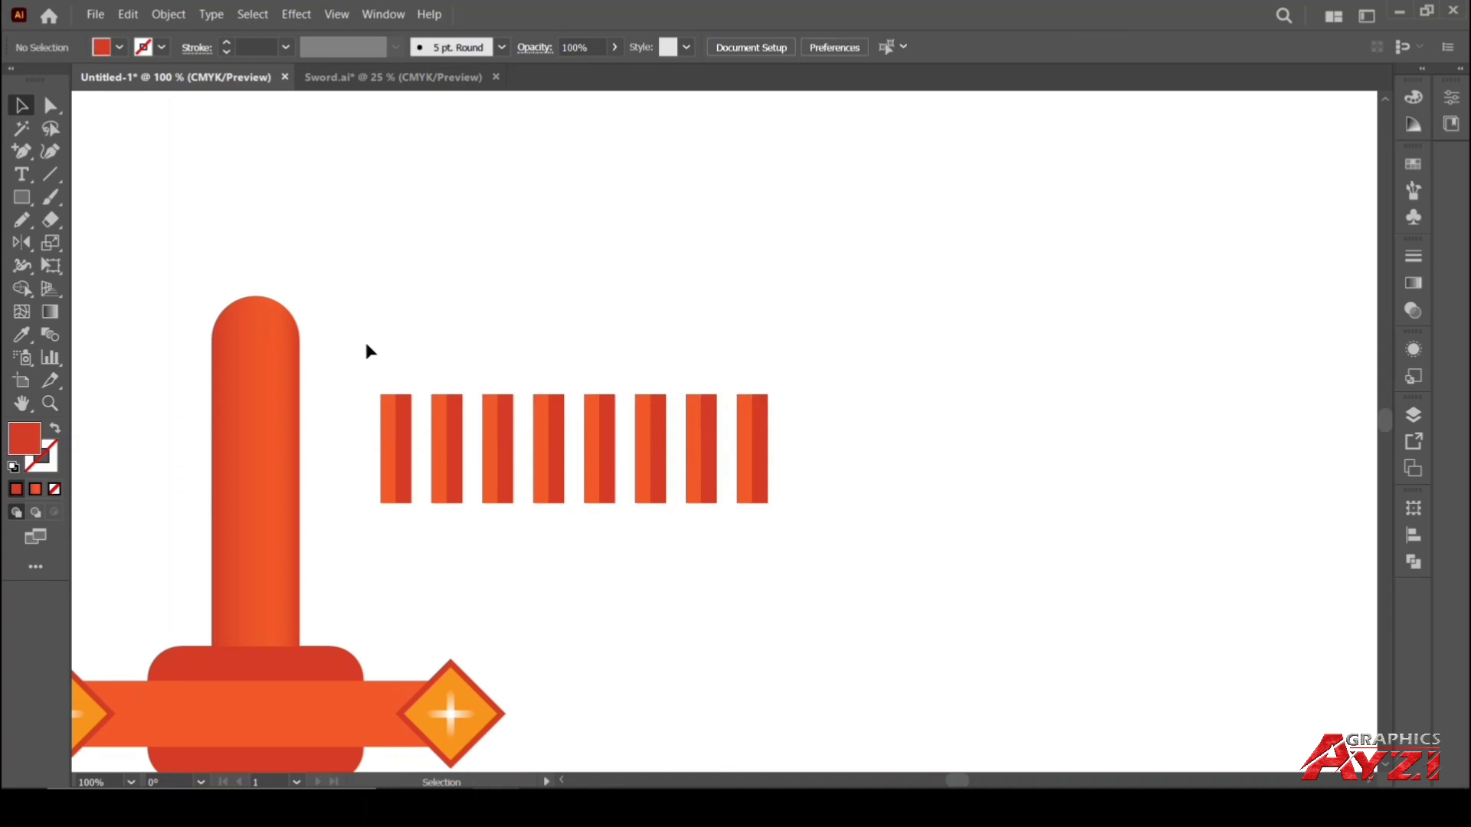
Group all eight two-tone stripes into a single object
left_click_drag(365, 340, 867, 464)
right_click(611, 429)
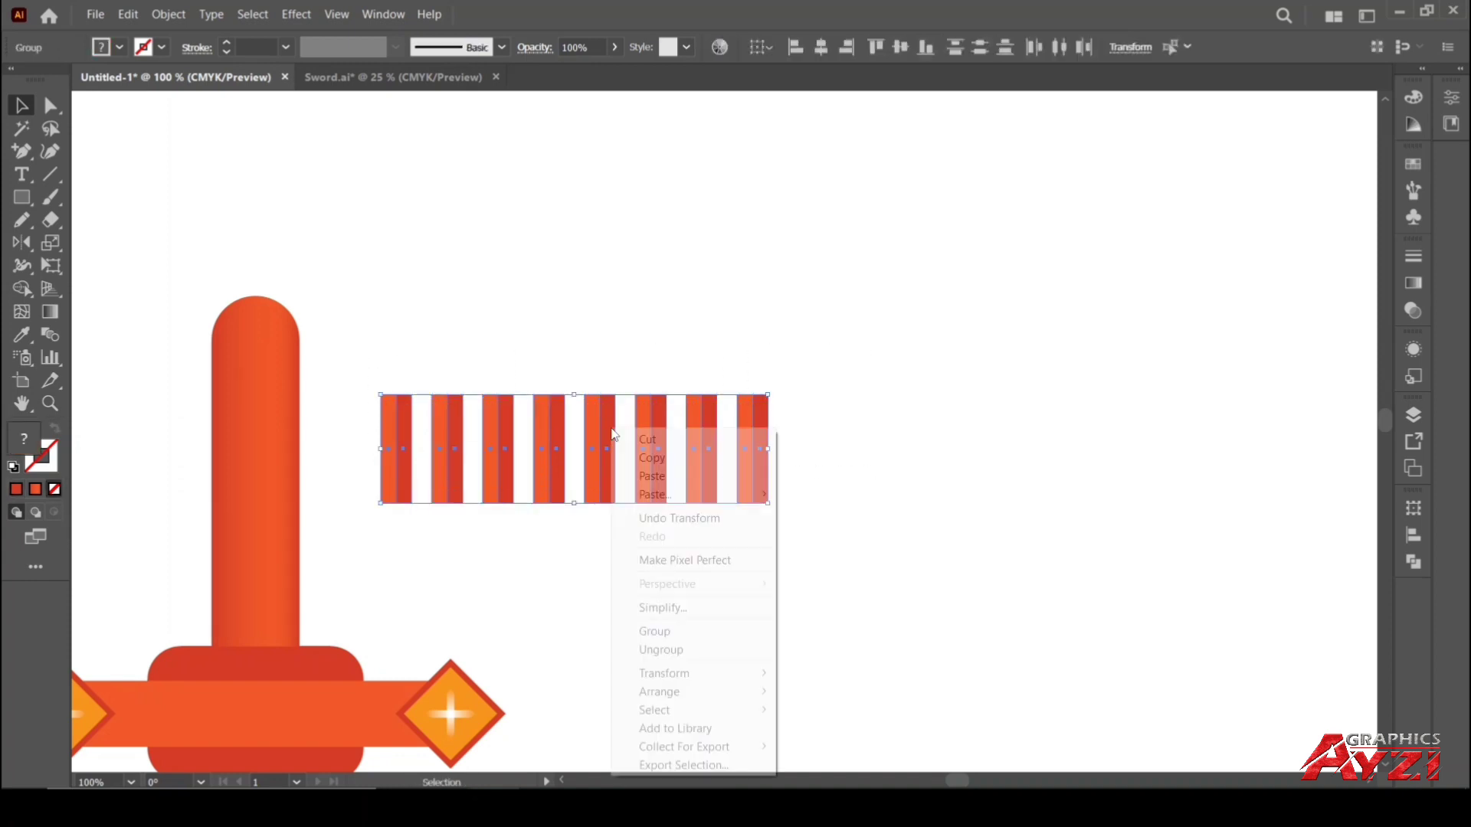
left_click(658, 624)
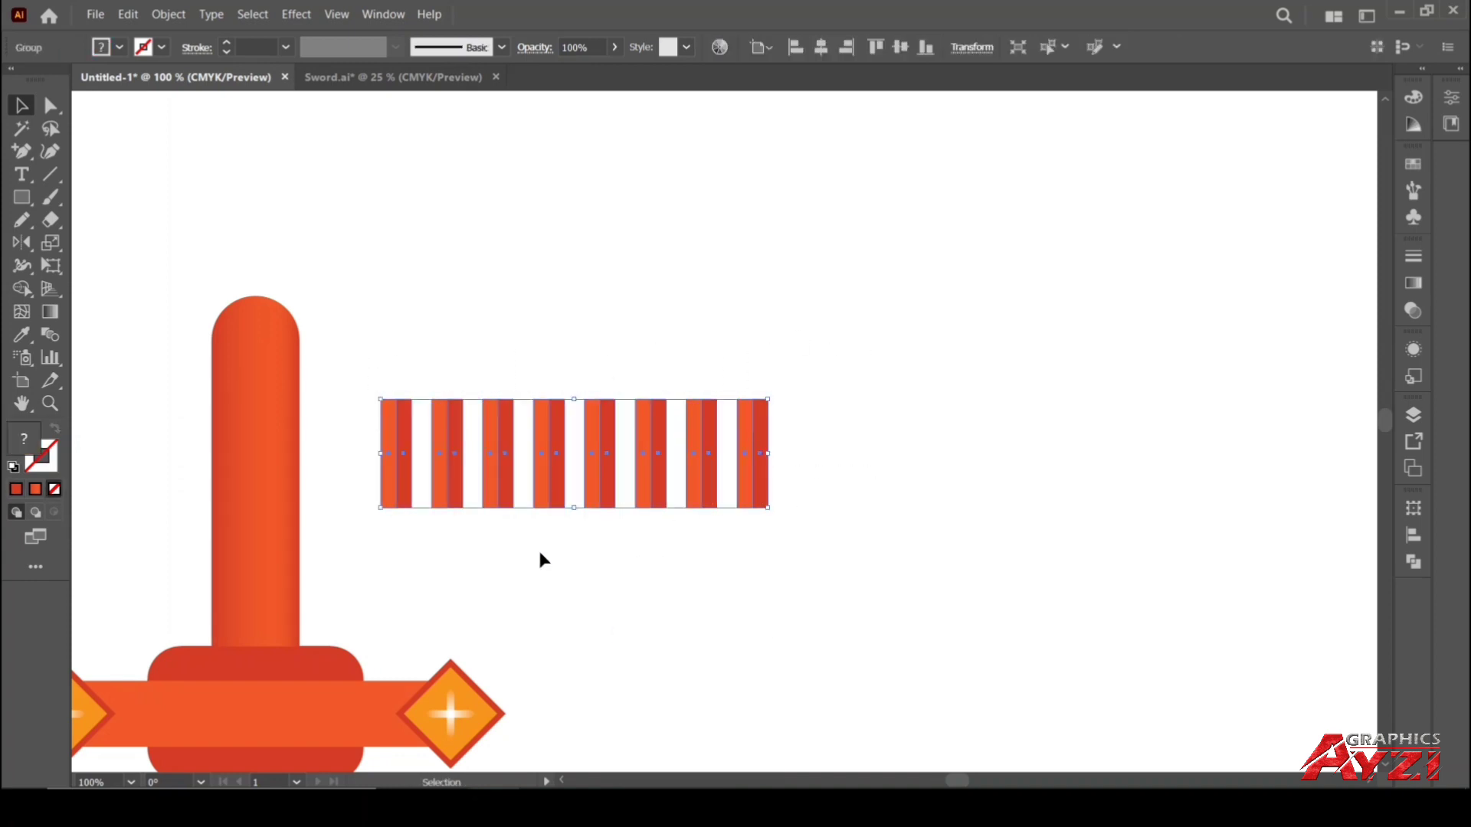
Place the stripe group over the lower part of the handle, reduce its height and narrow it to the handle's width
left_click_drag(540, 553, 890, 546)
left_click_drag(835, 479, 669, 602)
left_click_drag(789, 629, 789, 615)
left_click_drag(717, 577, 715, 597)
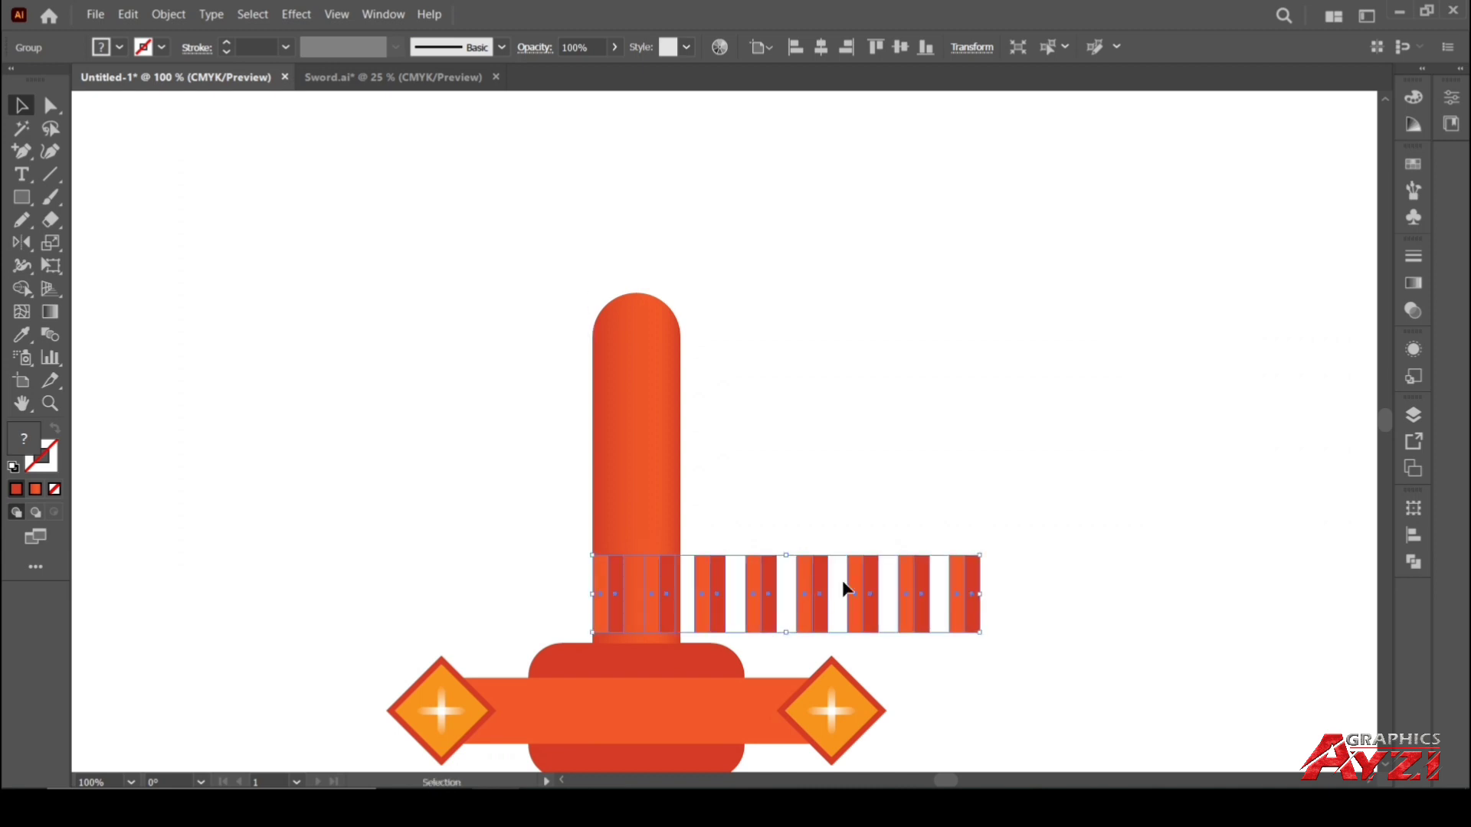
left_click_drag(978, 595, 701, 478)
left_click(691, 572)
Reduce the stripe band's height symmetrically about its centre and move it slightly down towards the guard
scroll(674, 565, "up", 3)
left_click(608, 530)
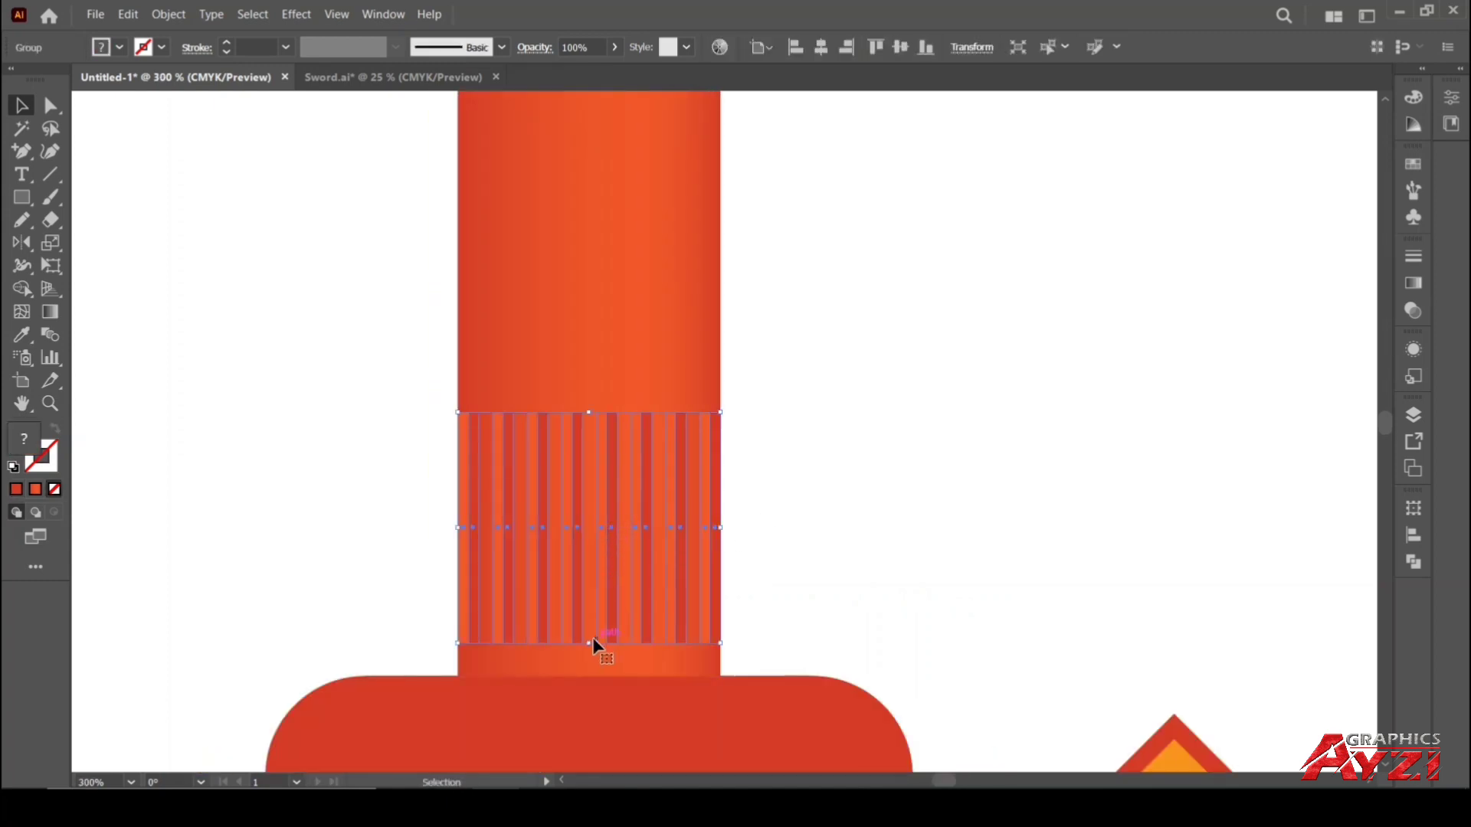
left_click_drag(592, 642, 590, 605)
left_click(766, 465)
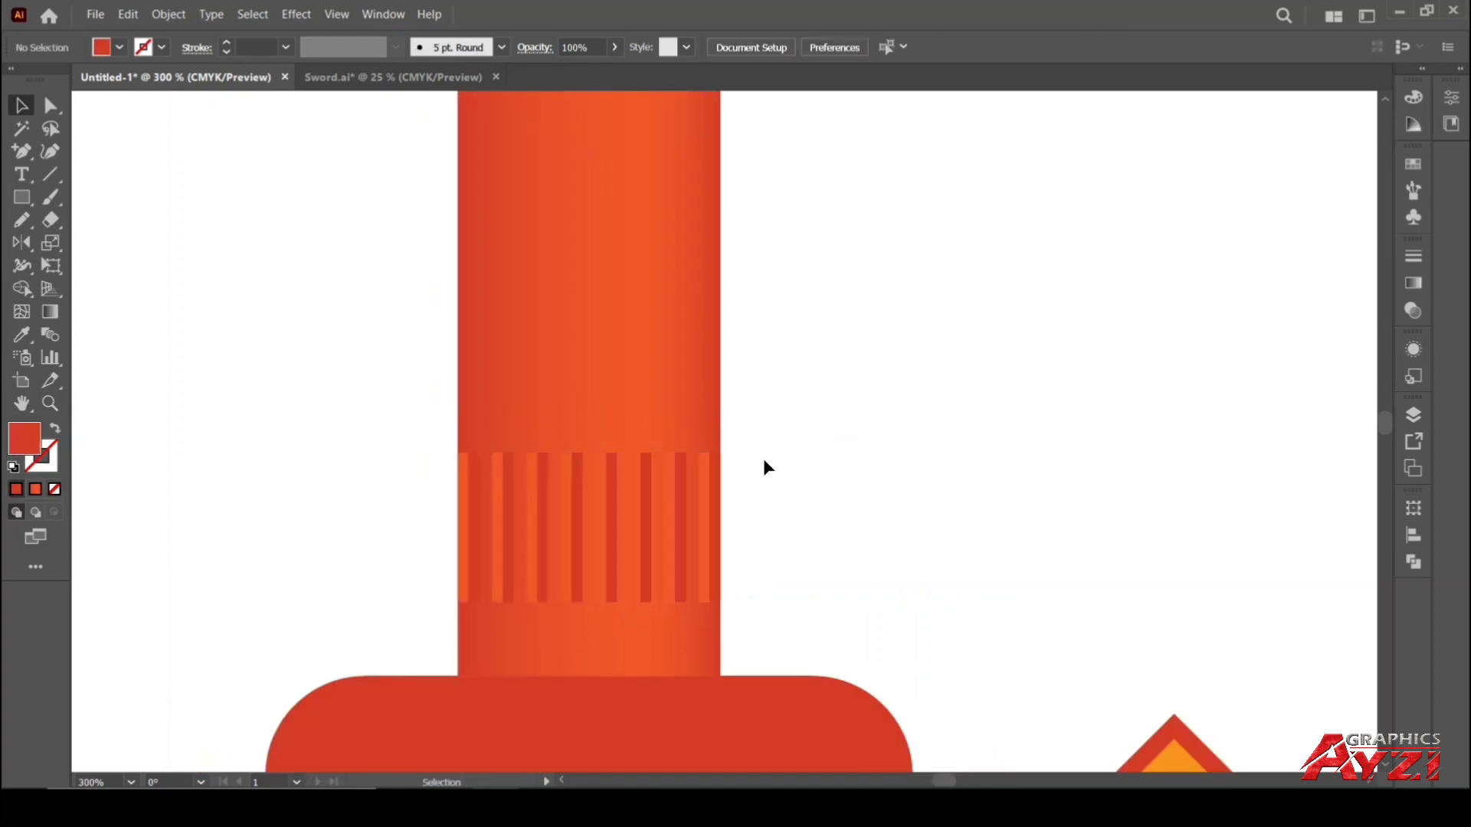
left_click_drag(609, 492, 608, 516)
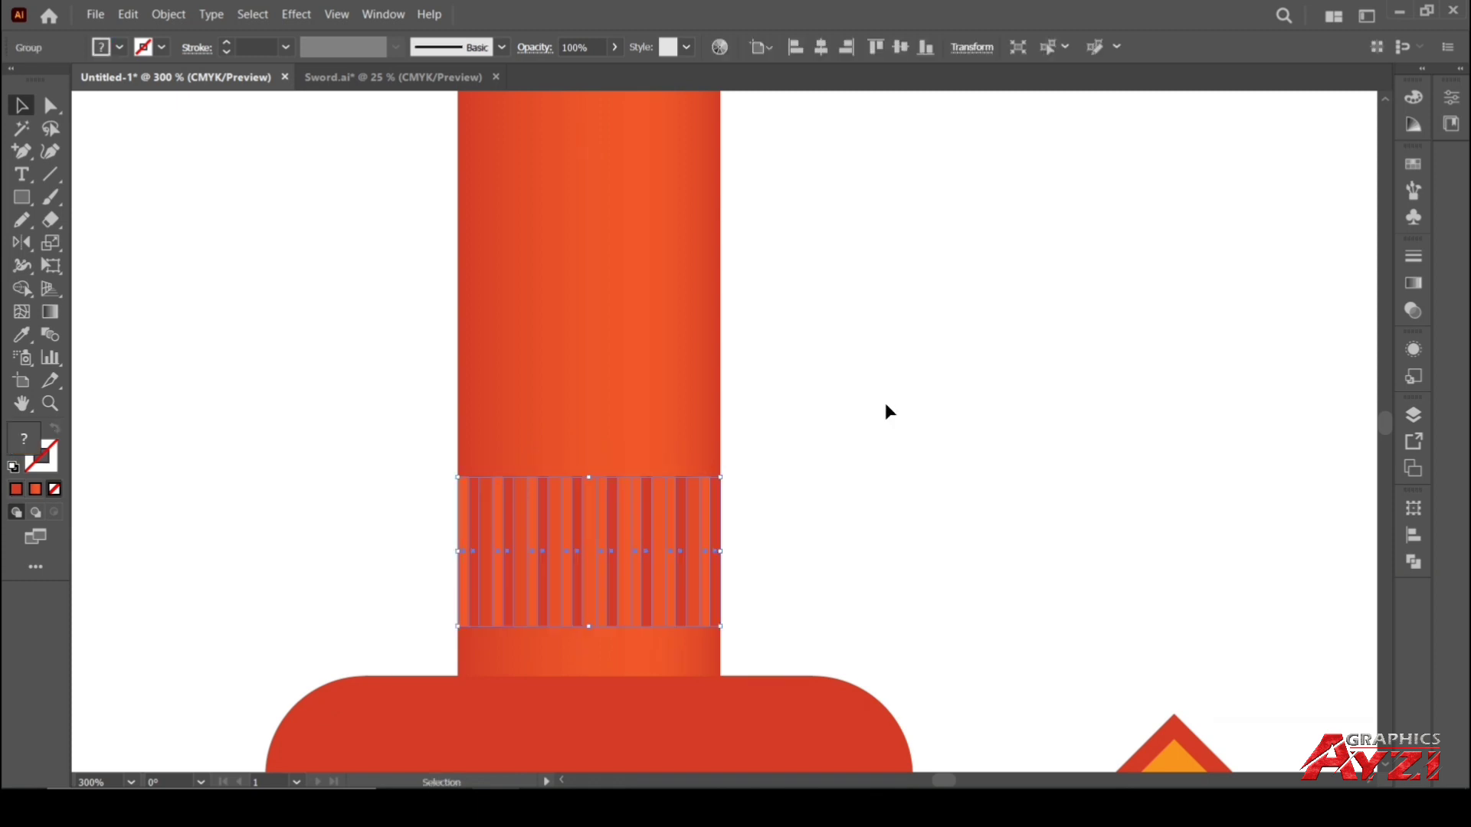
left_click(860, 403)
scroll(858, 402, "down", 3)
scroll(858, 402, "down", 1)
left_click_drag(939, 410, 722, 597)
scroll(601, 636, "up", 2)
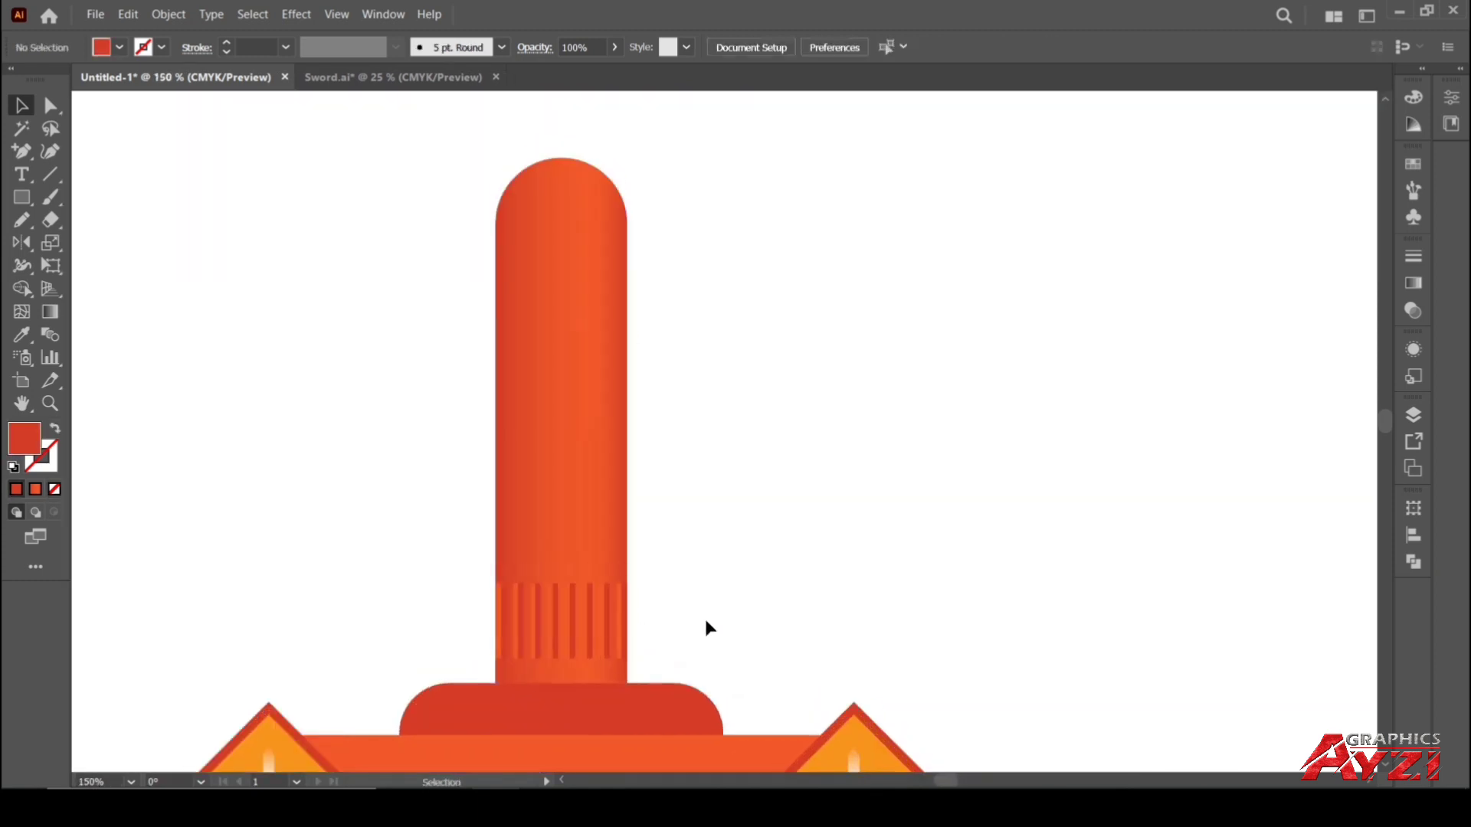
left_click_drag(701, 536, 672, 477)
scroll(581, 555, "up", 2)
scroll(550, 595, "down", 3)
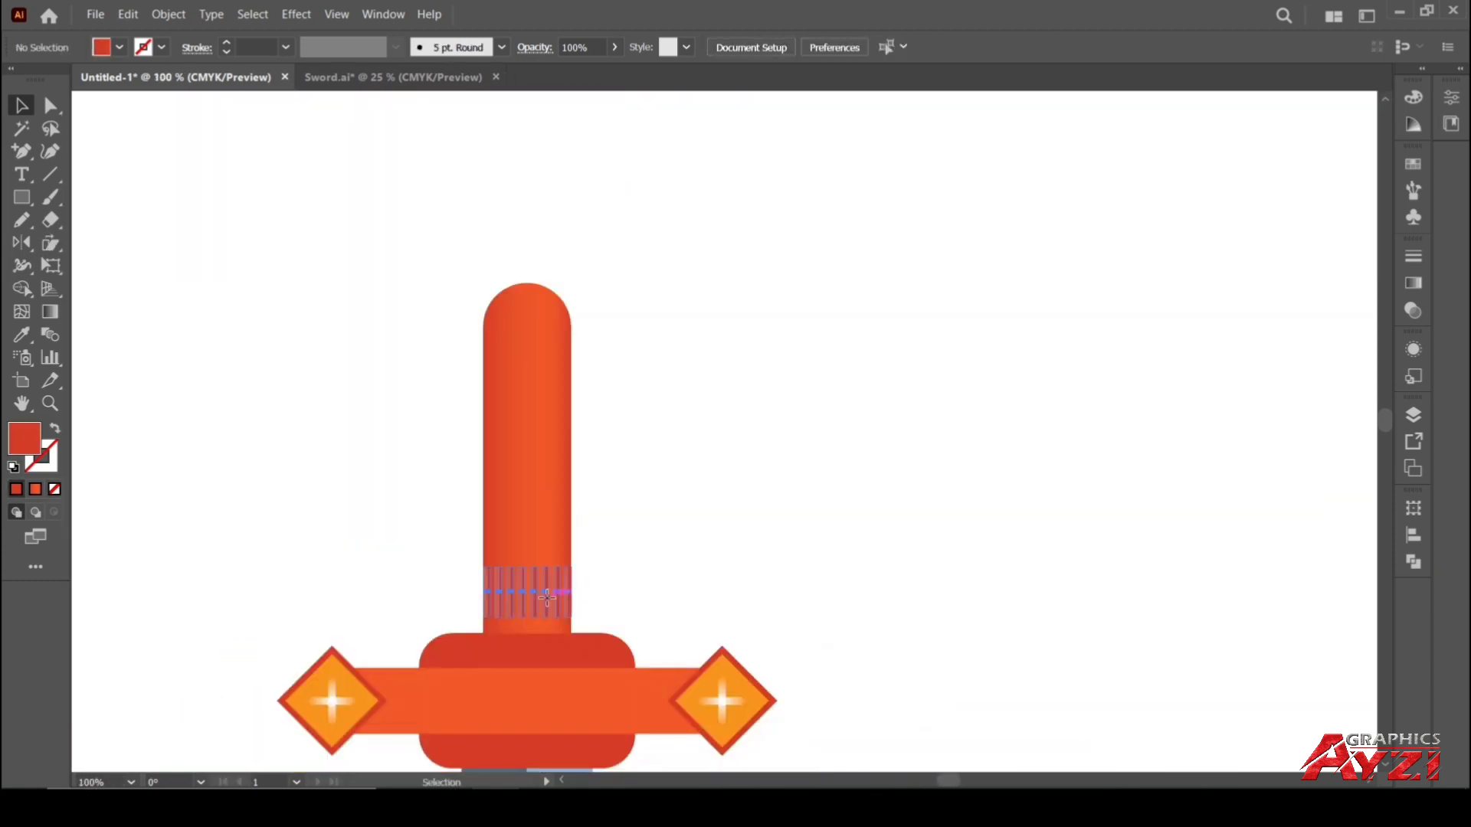
Duplicate the stripe band upward along the handle and repeat the copy until five evenly spaced bands cover it
left_click_drag(546, 593, 553, 530)
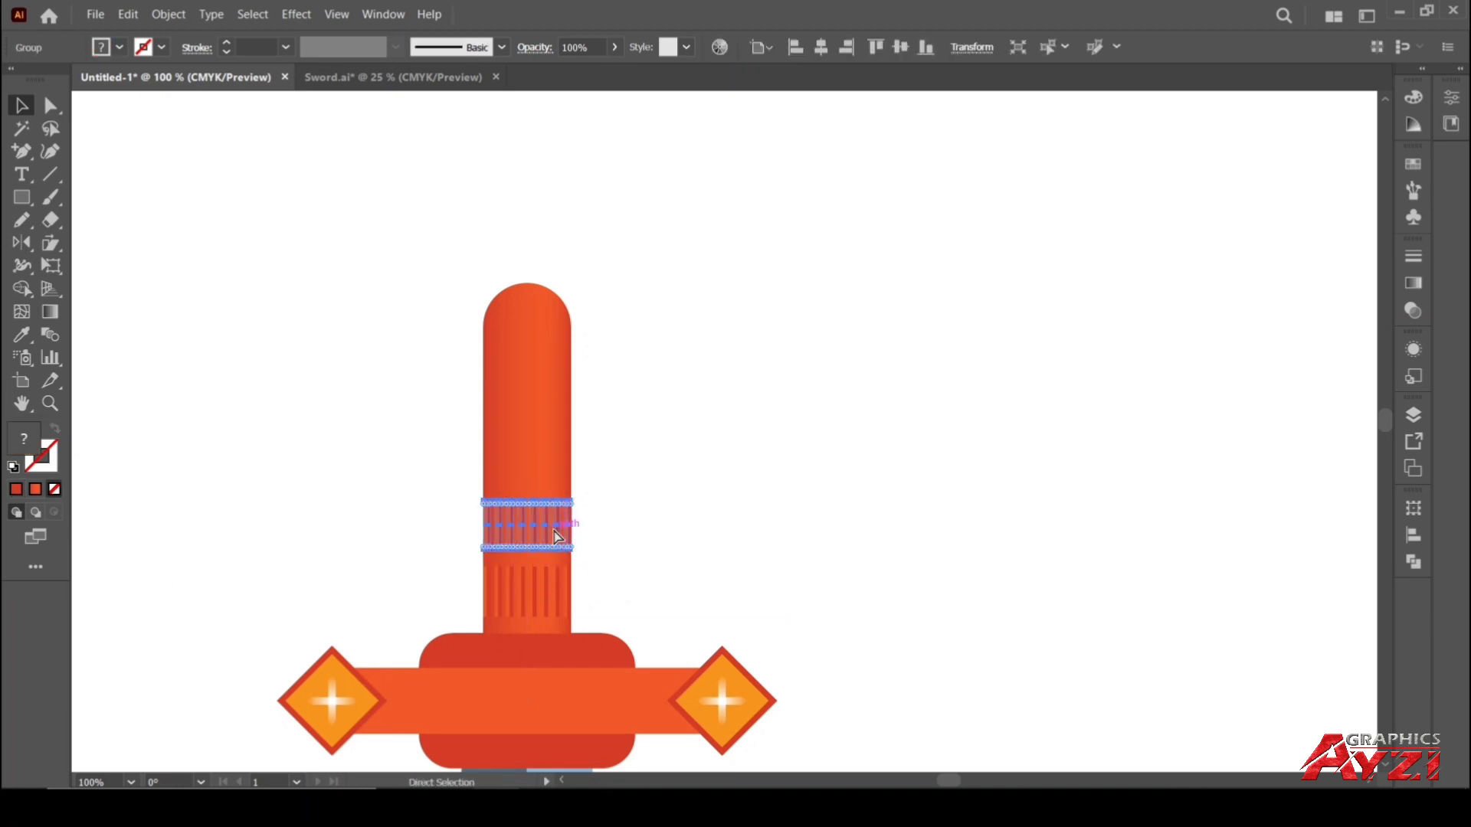
key("ctrl+d")
key("ctrl+d")
key("ctrl+d")
left_click(688, 370)
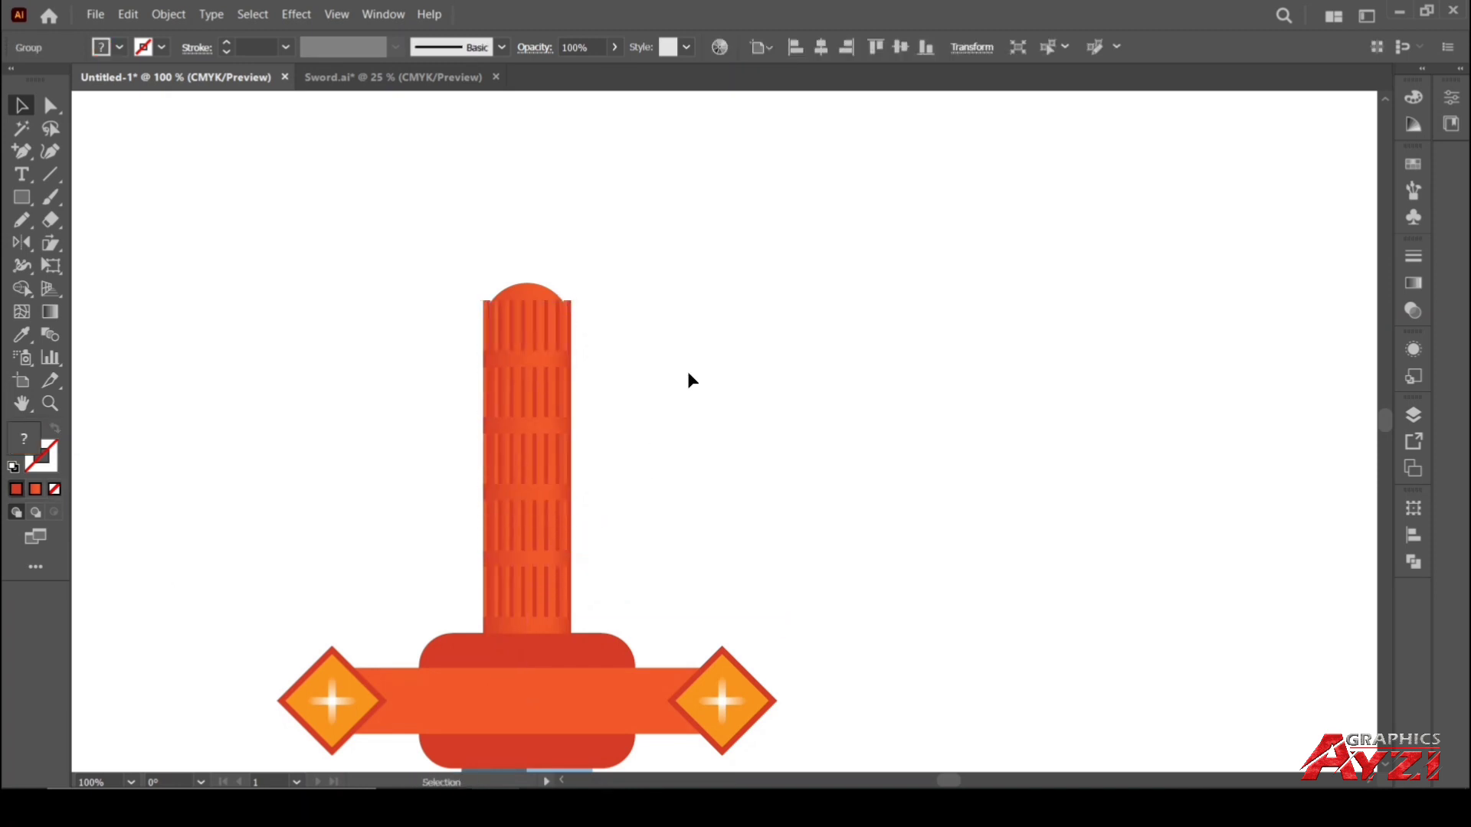
Trim the corners of the uppermost stripe band that stick out past the handle's rounded end with the Shape Builder
scroll(552, 344, "up", 4)
left_click_drag(533, 435, 520, 662)
left_click_drag(231, 320, 683, 512)
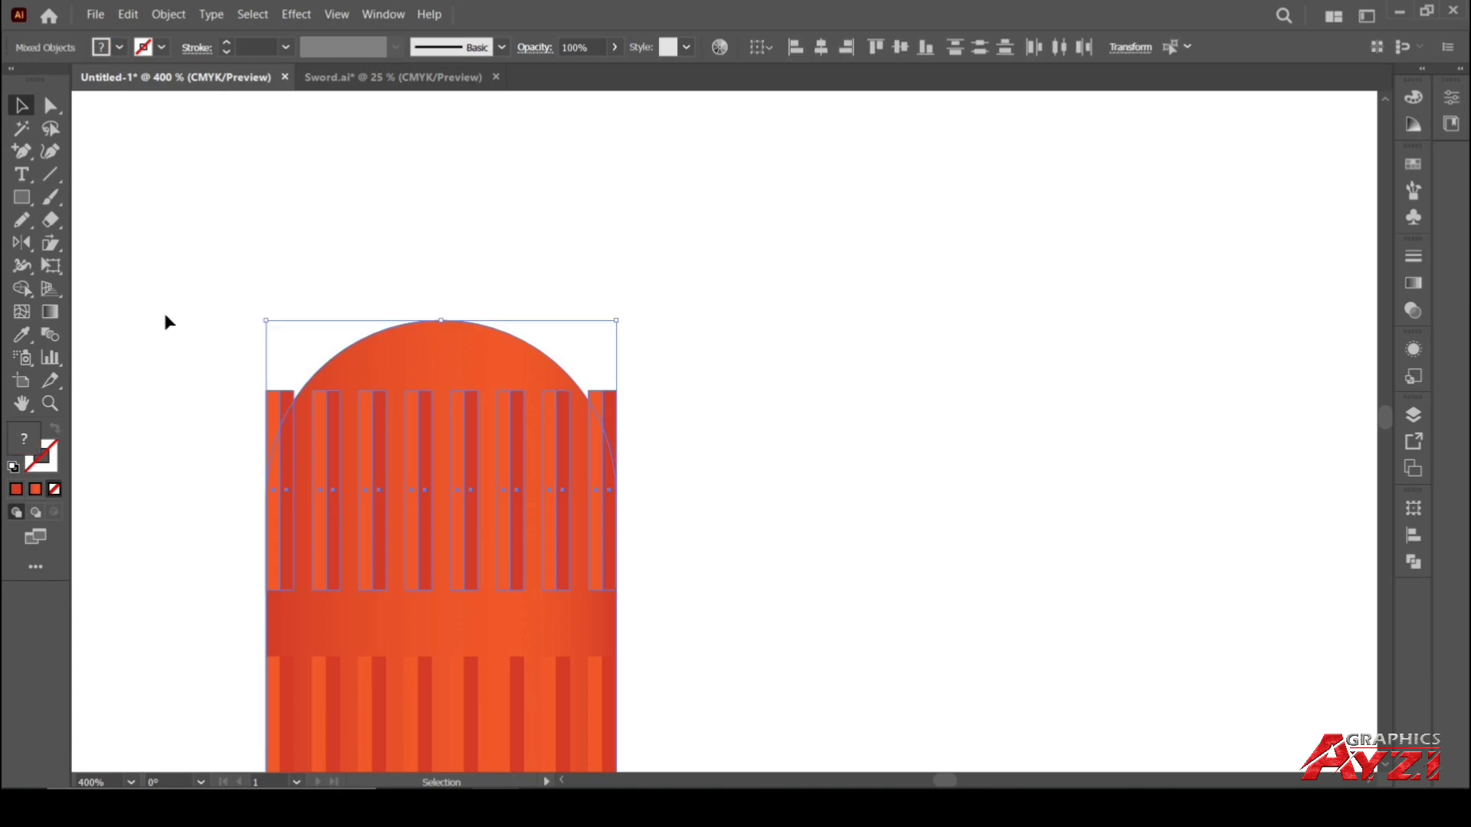
key("shift+m")
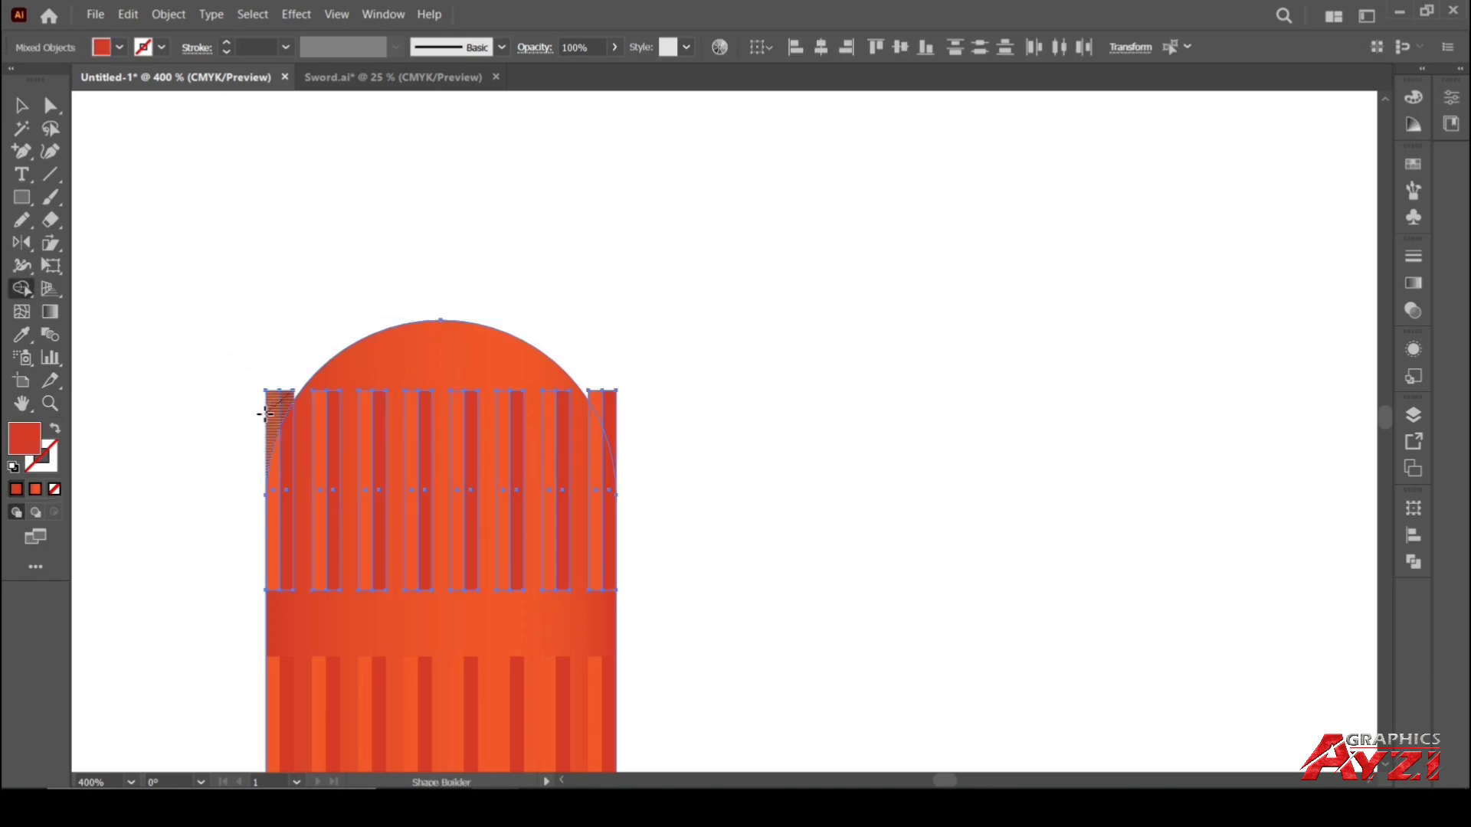
left_click_drag(265, 414, 264, 416)
scroll(586, 394, "up", 4)
left_click_drag(536, 379, 687, 476)
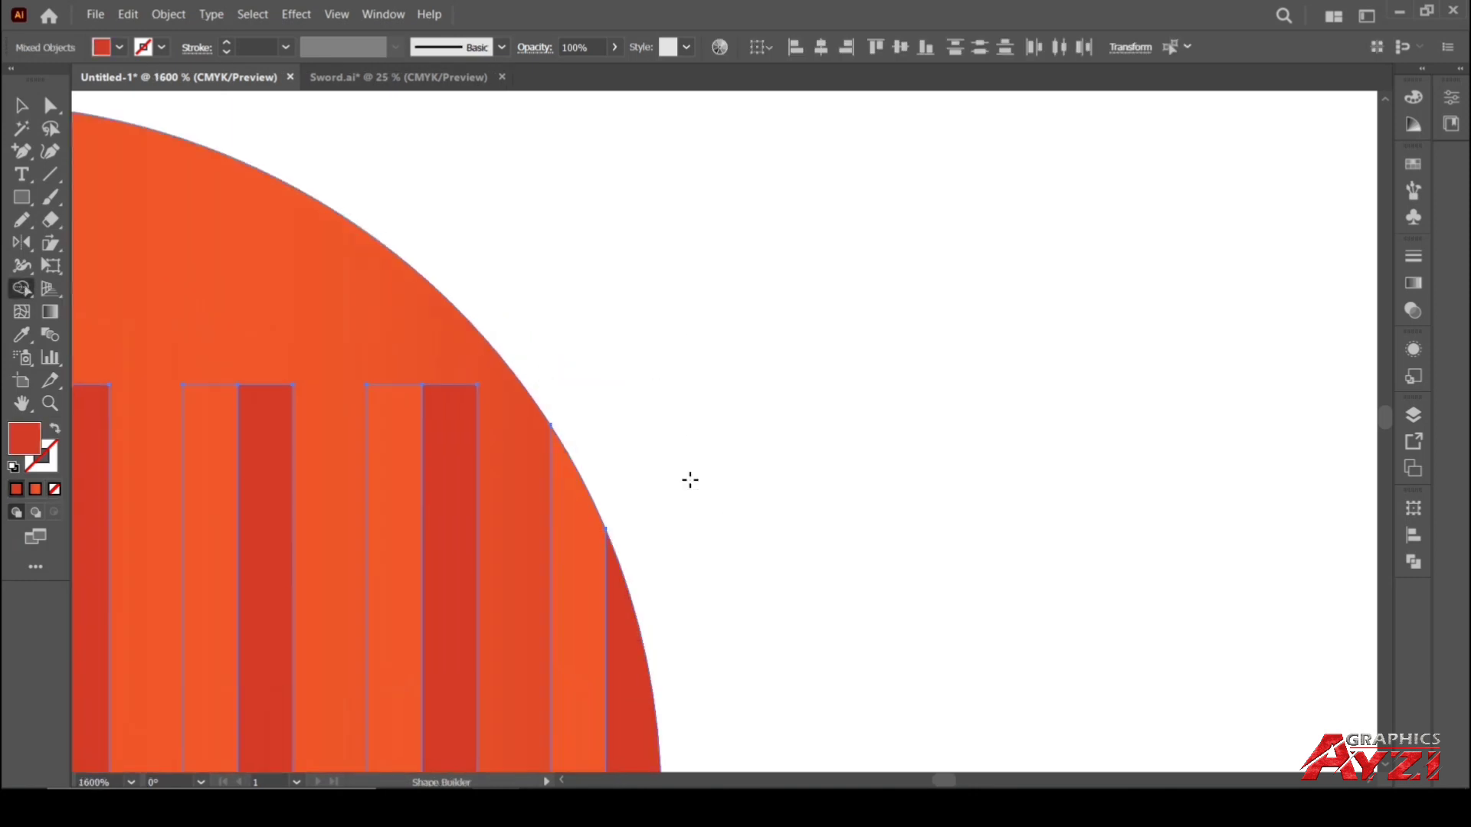
left_click(21, 107)
left_click(625, 310)
Review the striped handle and guard up close and the whole sword on the artboard
scroll(636, 313, "down", 11)
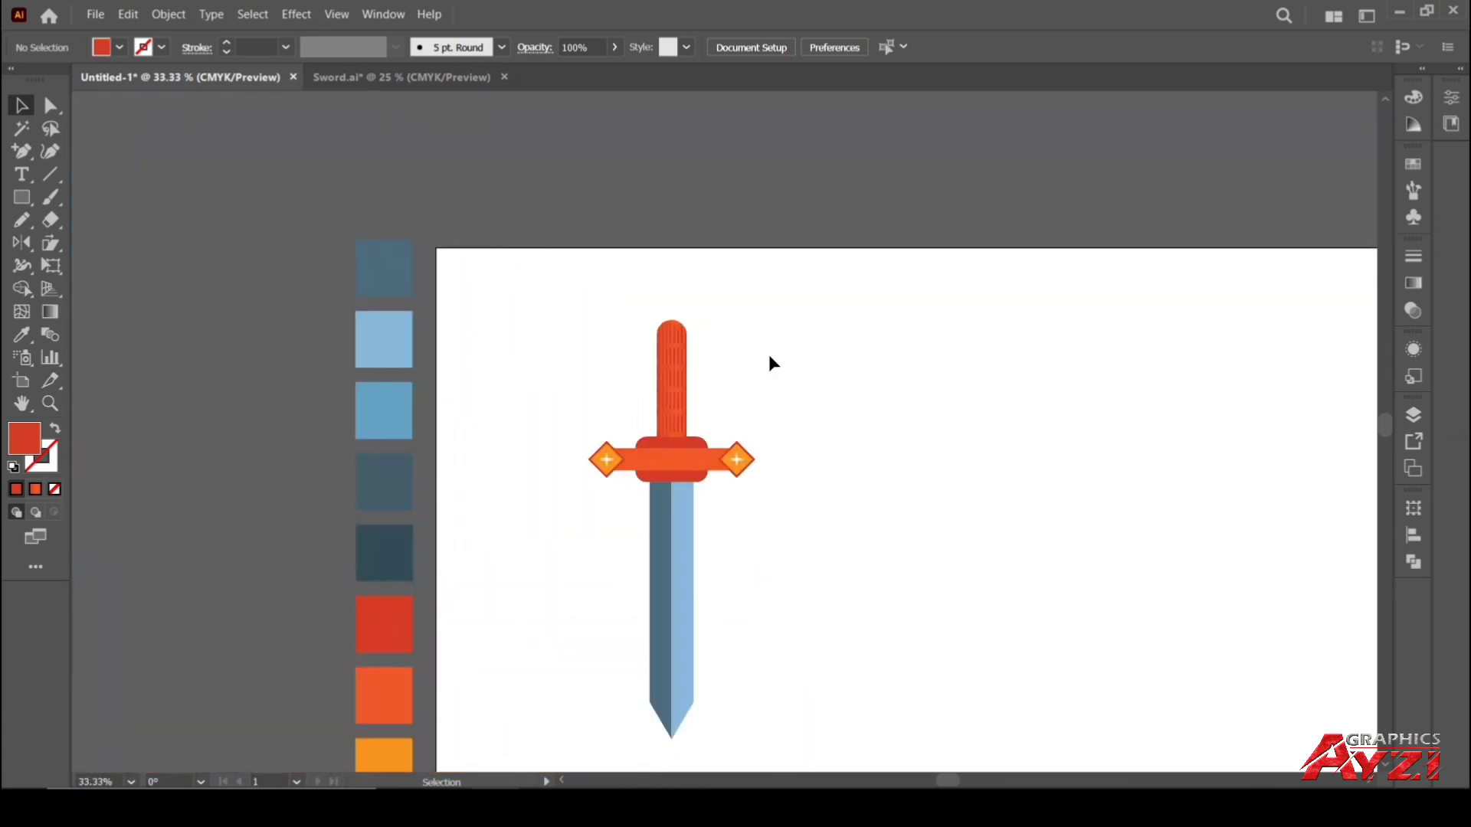
scroll(766, 360, "up", 2)
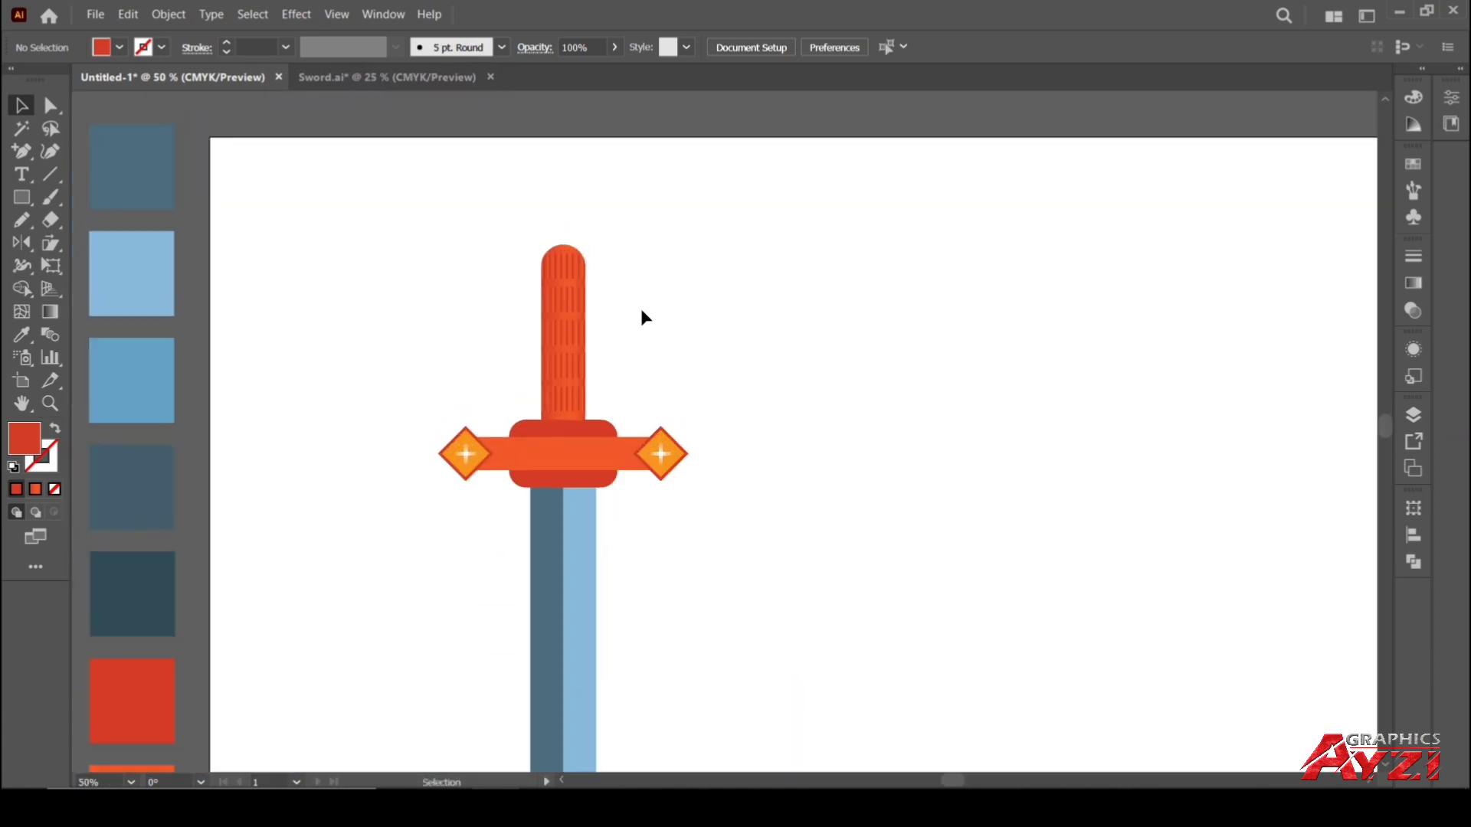
scroll(642, 311, "up", 1)
left_click_drag(418, 445, 417, 444)
left_click(740, 353)
scroll(751, 329, "down", 2)
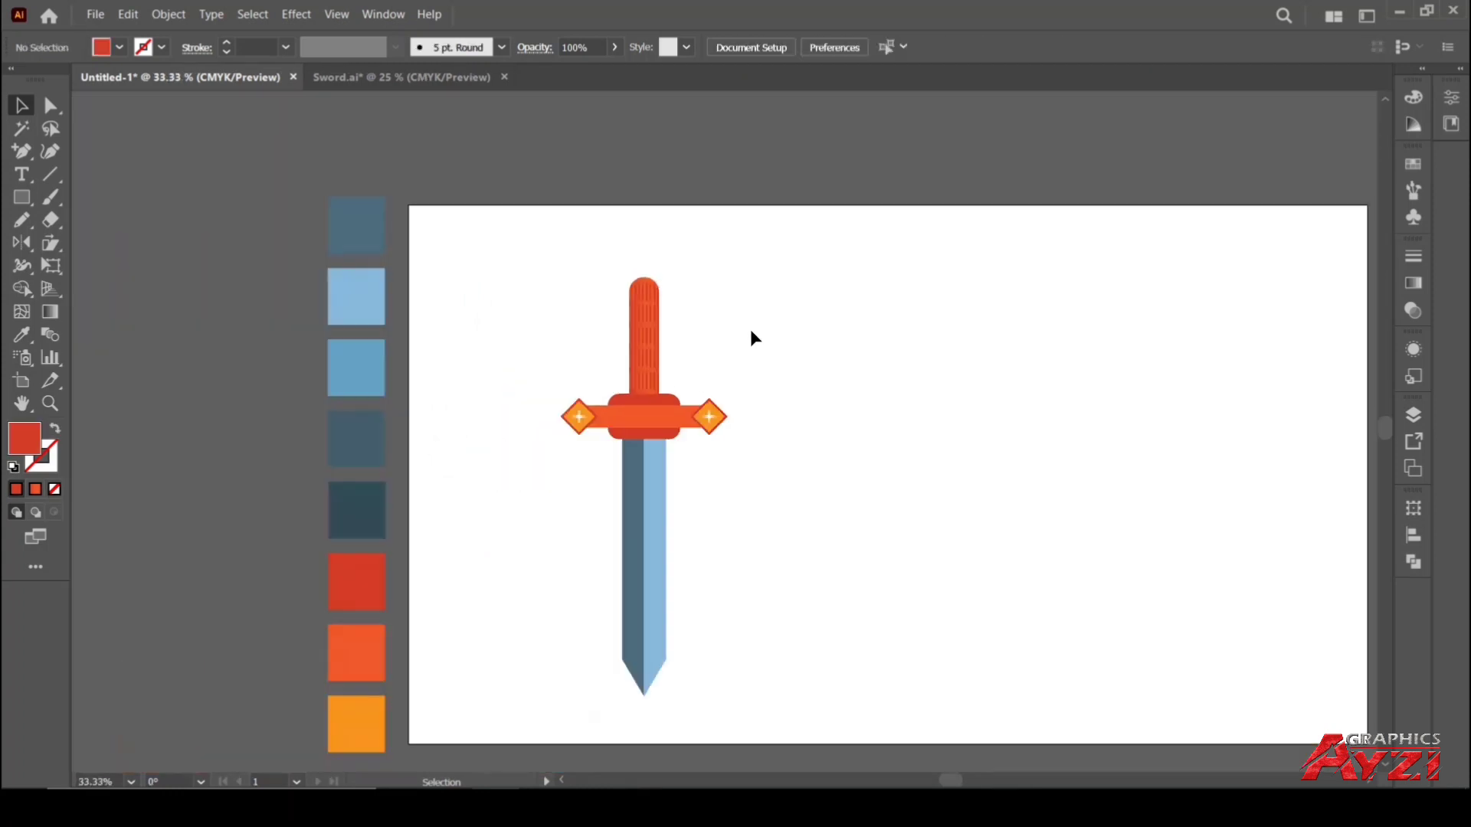
left_click_drag(751, 330, 704, 284)
scroll(536, 324, "up", 1)
scroll(526, 327, "up", 1)
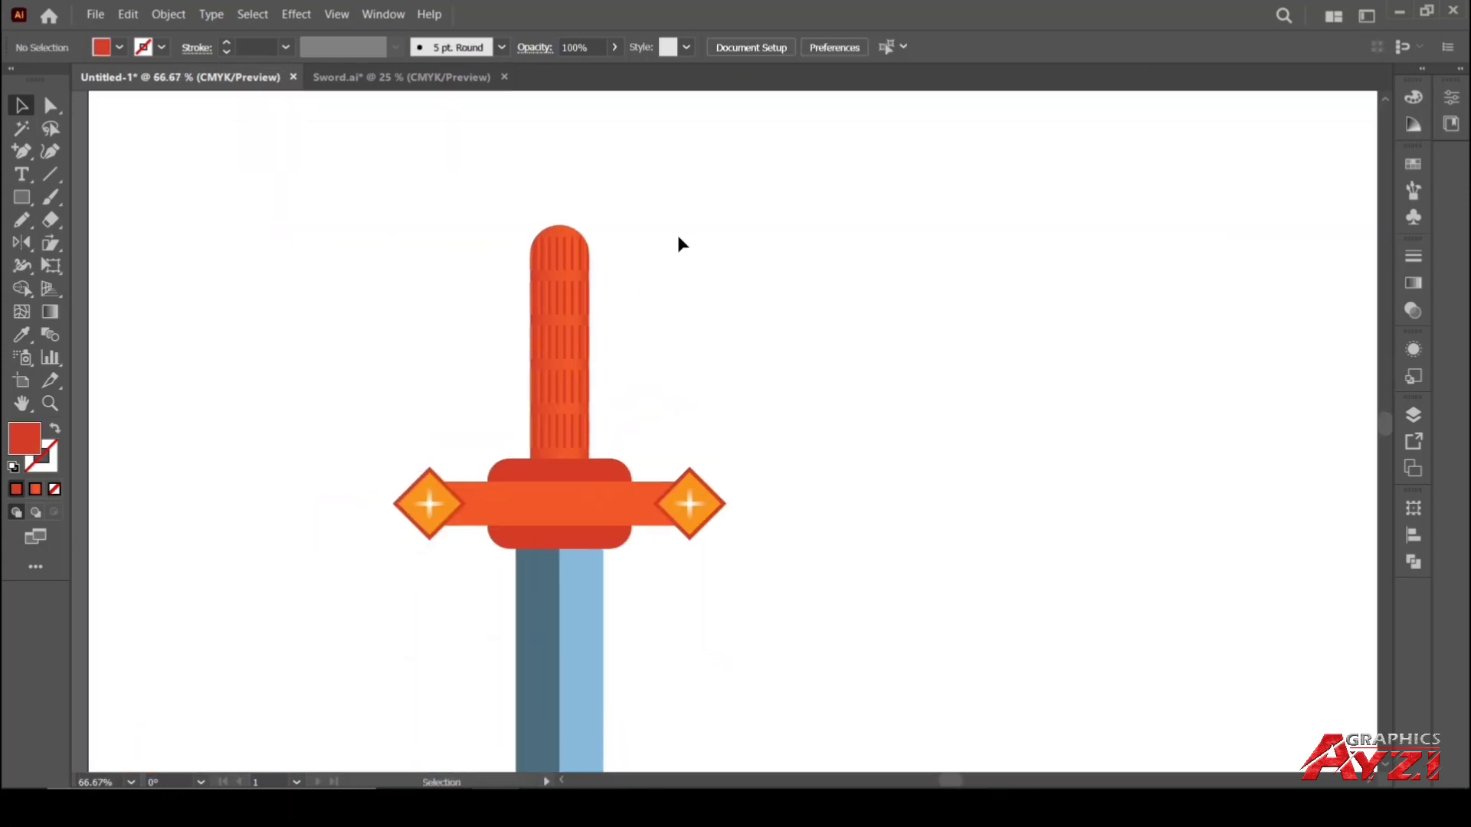
scroll(653, 275, "down", 3)
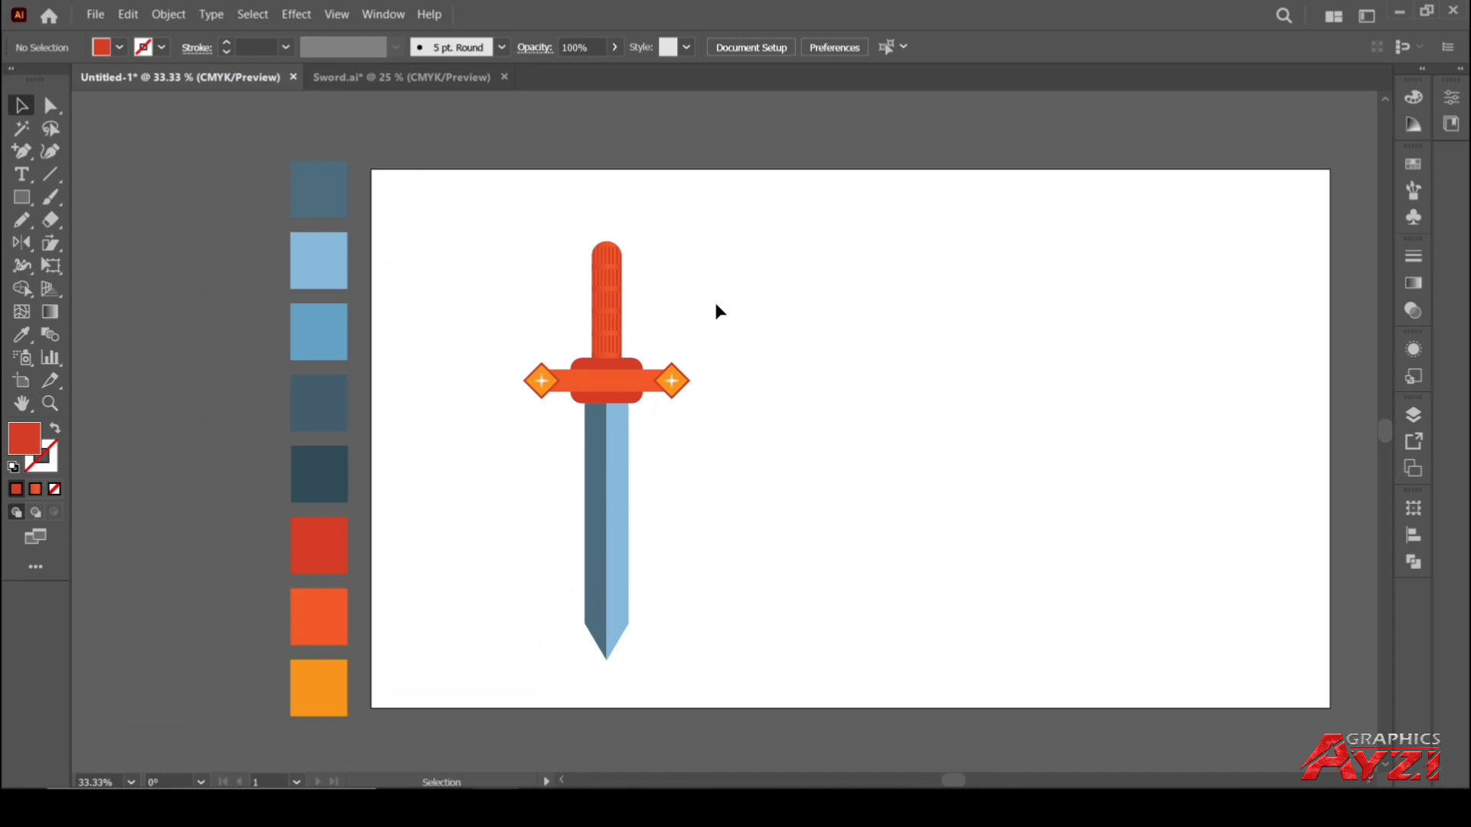
scroll(644, 320, "up", 2)
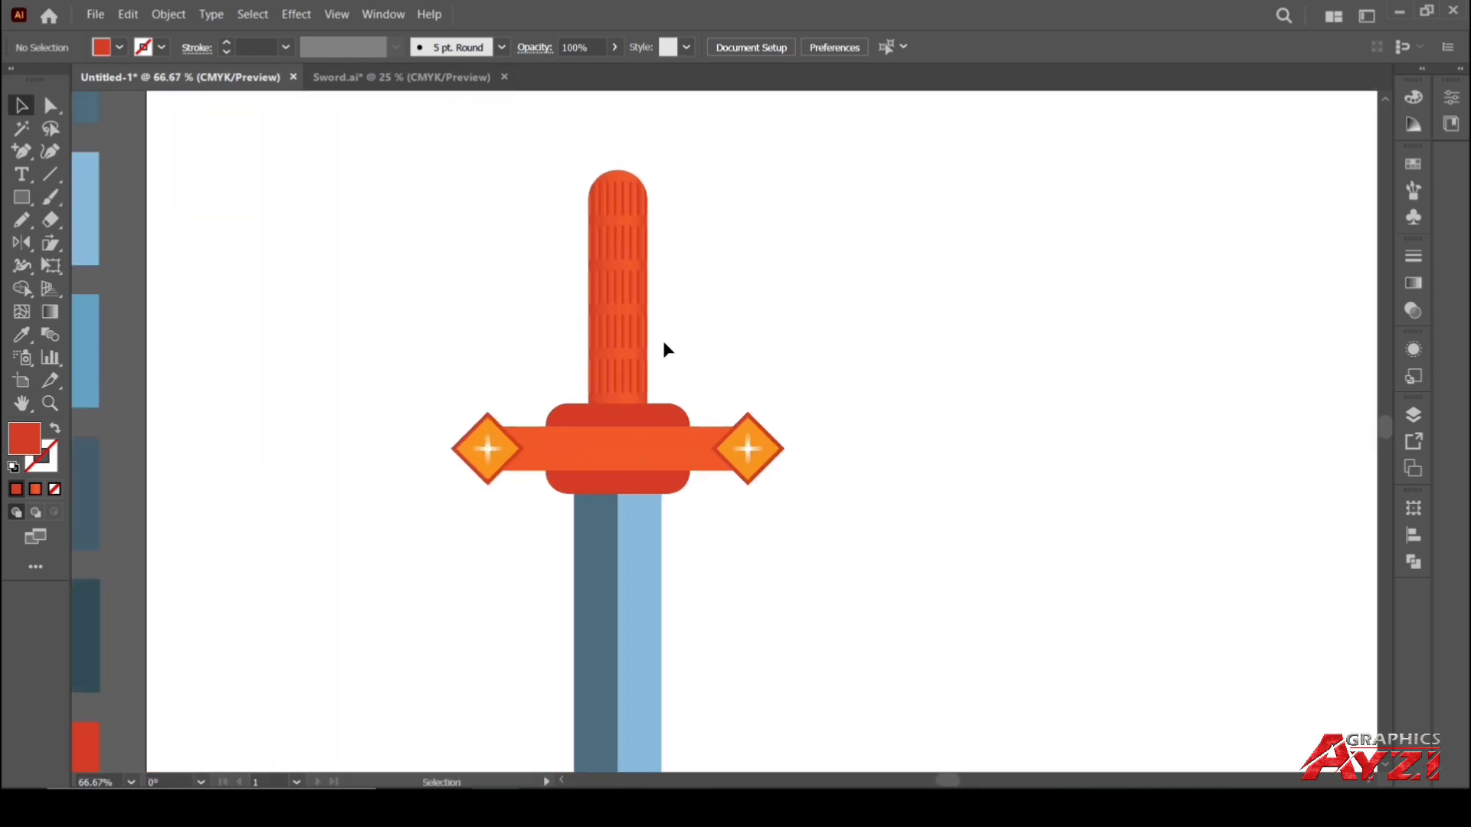
scroll(670, 347, "down", 1)
left_click_drag(713, 224, 524, 402)
left_click(787, 360)
scroll(792, 361, "down", 2)
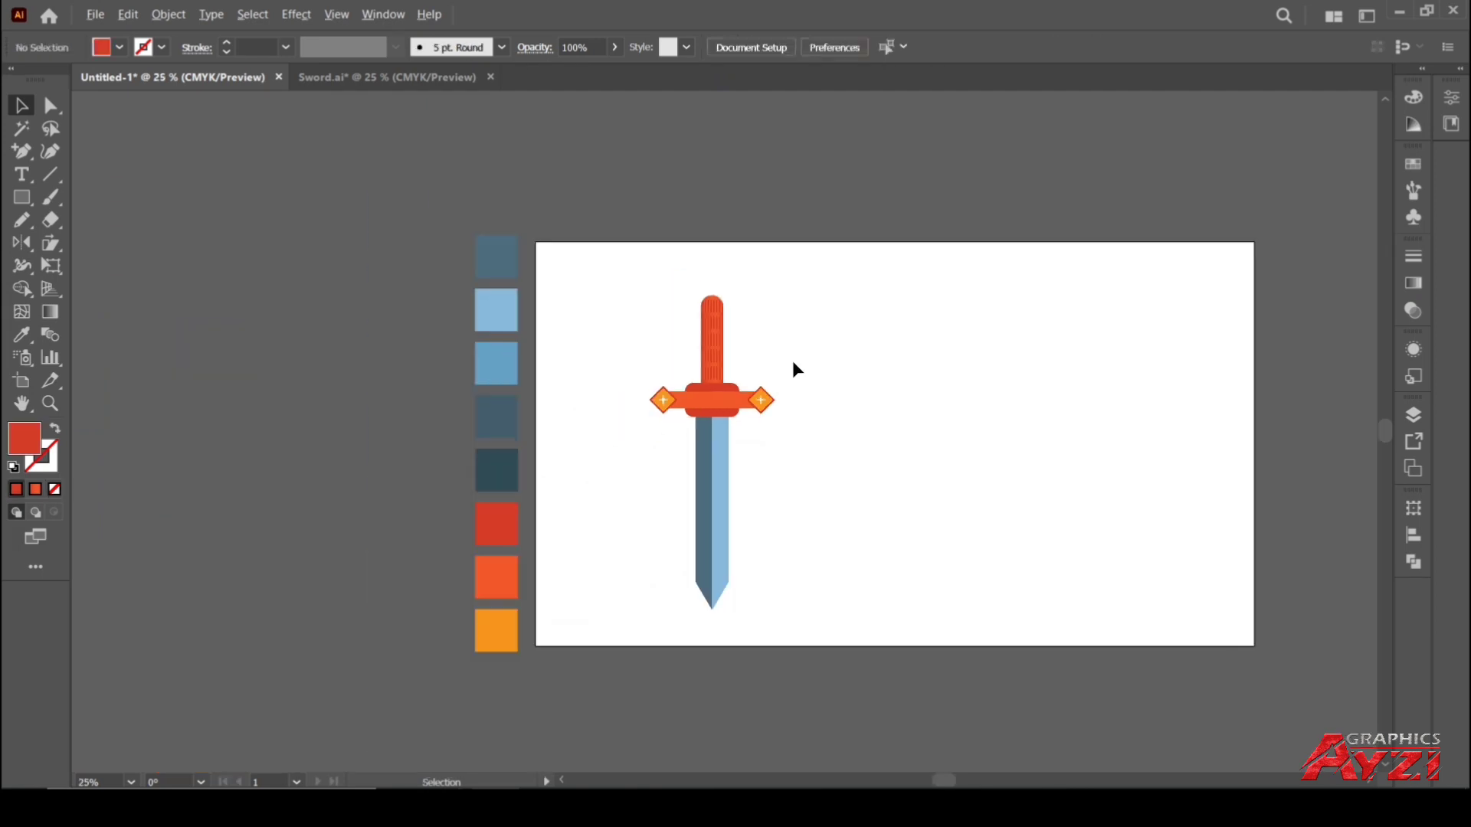
Draw a red circle without an outline on the empty part of the artboard to the right of the sword
left_click_drag(905, 386, 644, 393)
left_click_drag(30, 204, 119, 244)
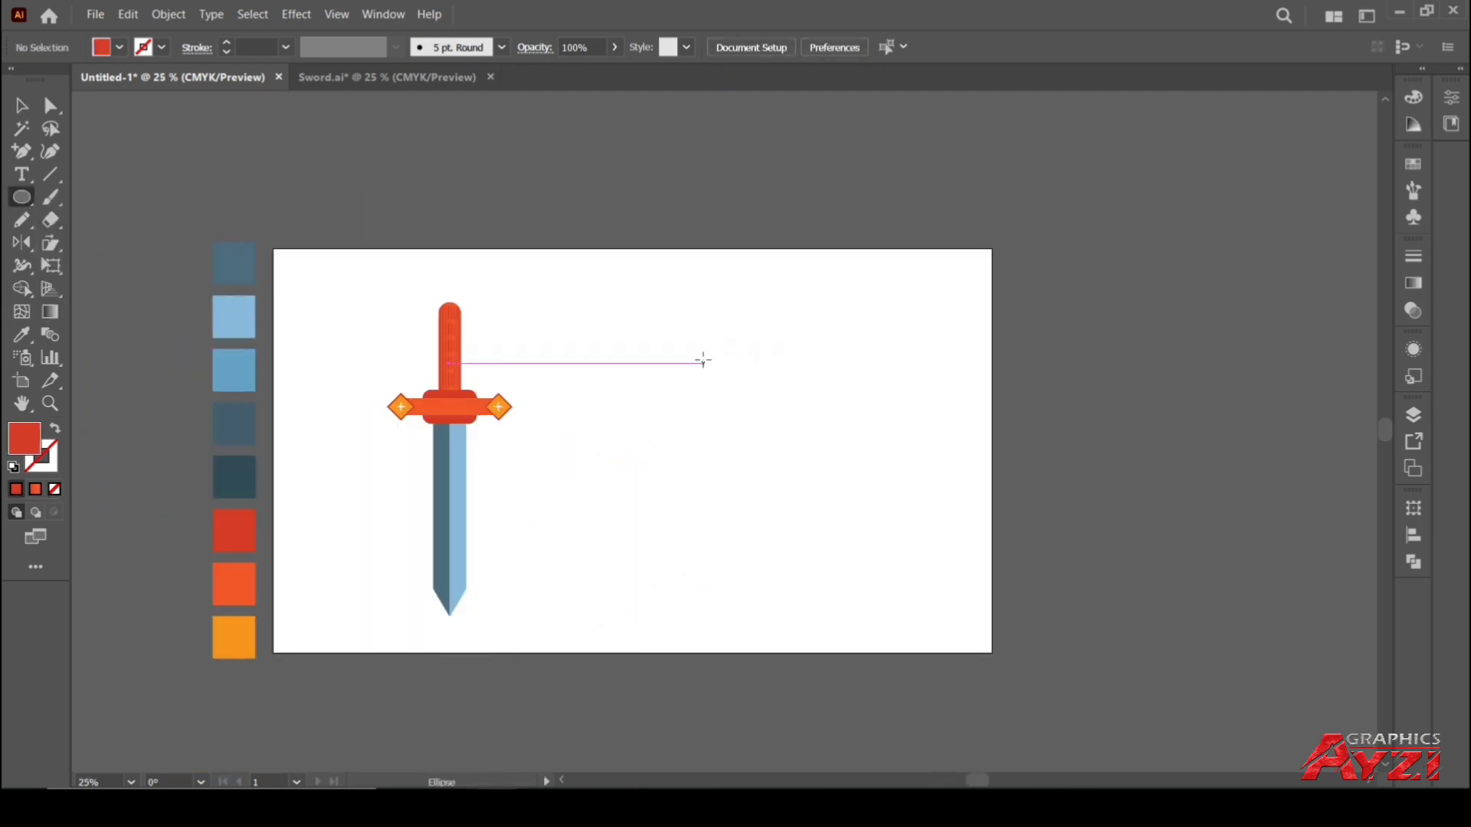
left_click_drag(702, 362, 794, 476)
left_click(20, 104)
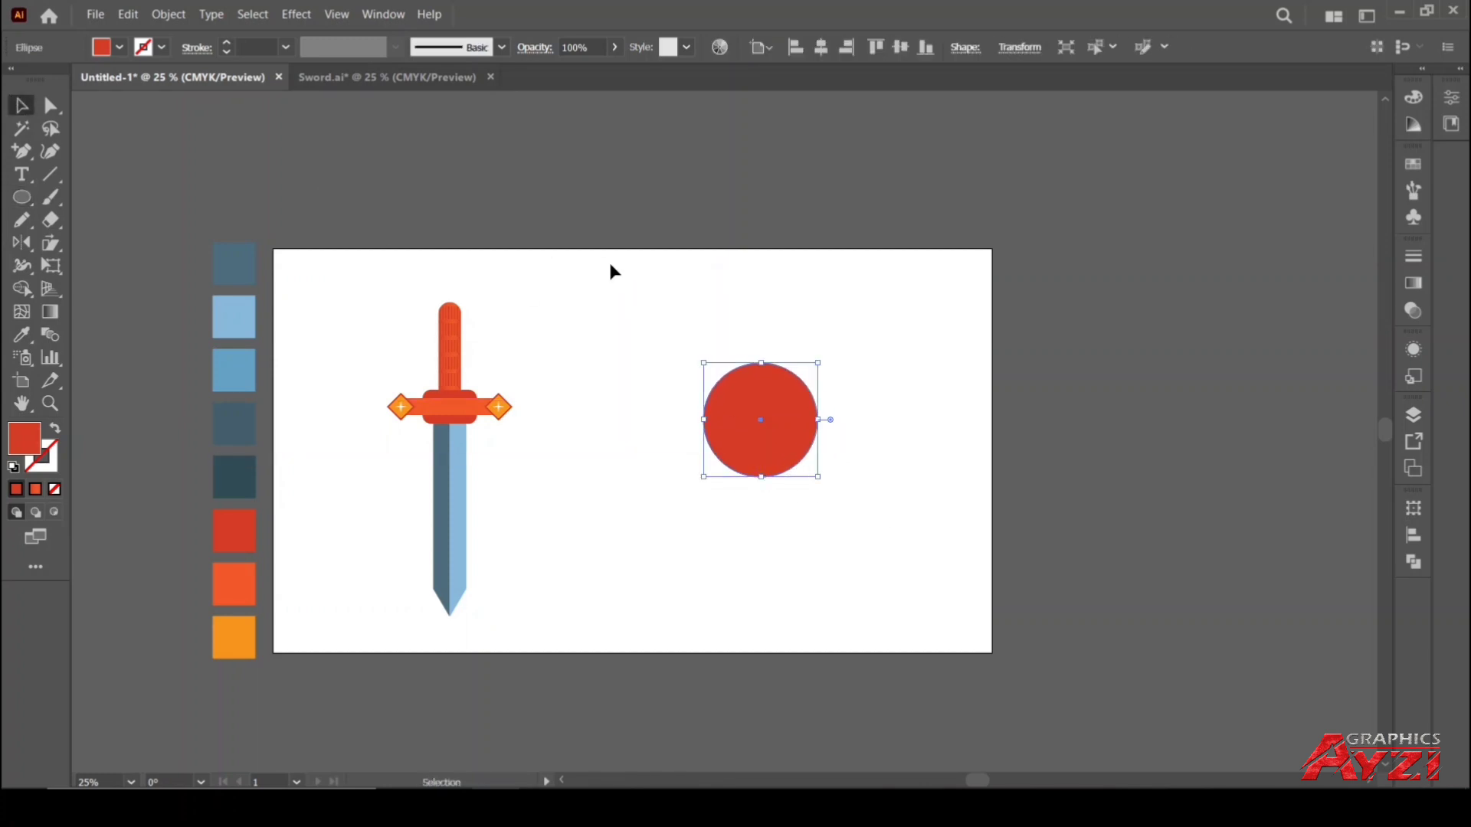
left_click(615, 273)
Draw a straight vertical line through the circle's centre, extending beyond its upper and lower edges
scroll(782, 417, "up", 2)
left_click_drag(773, 418, 718, 363)
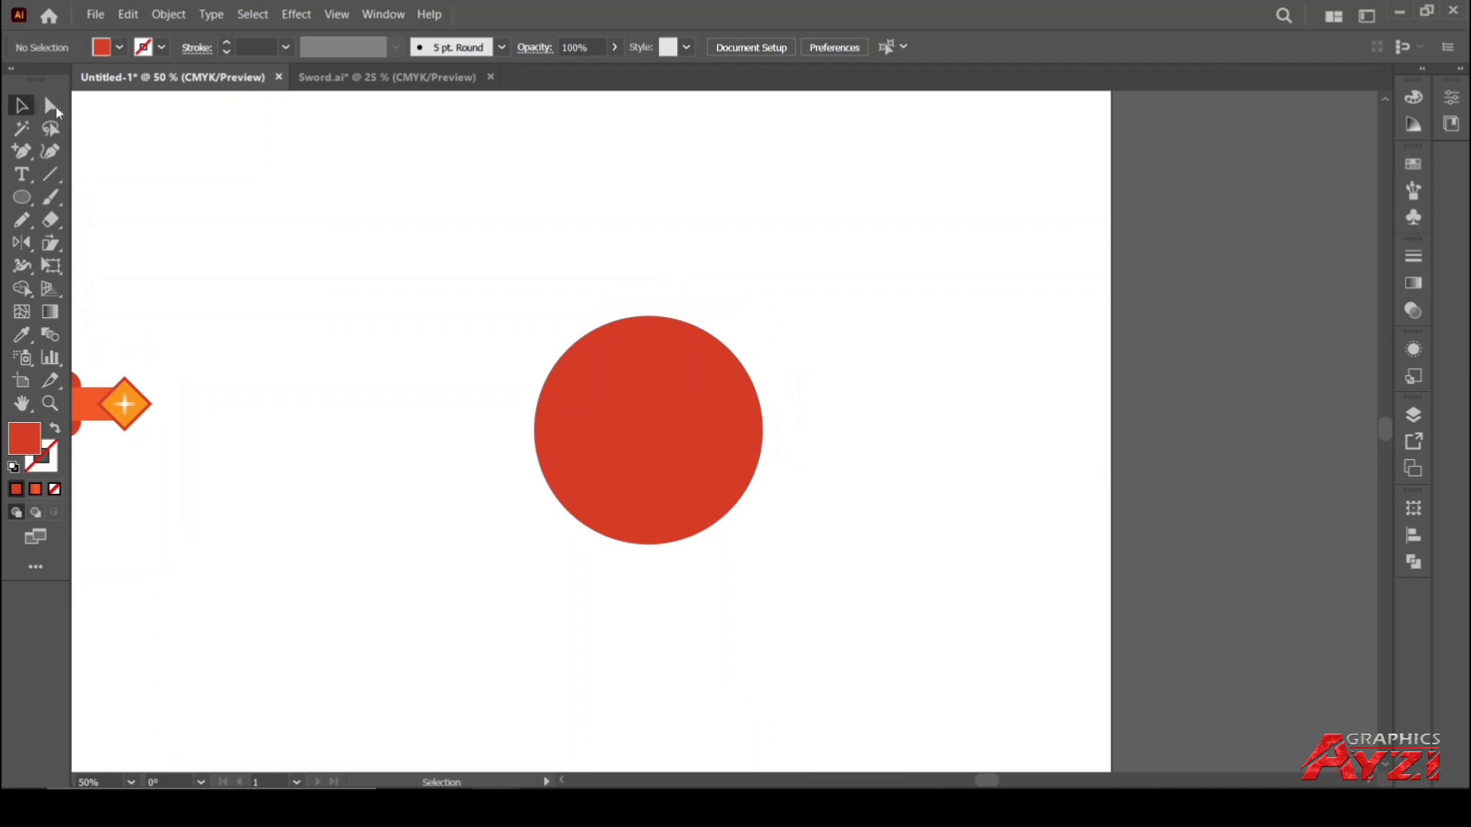
left_click(51, 176)
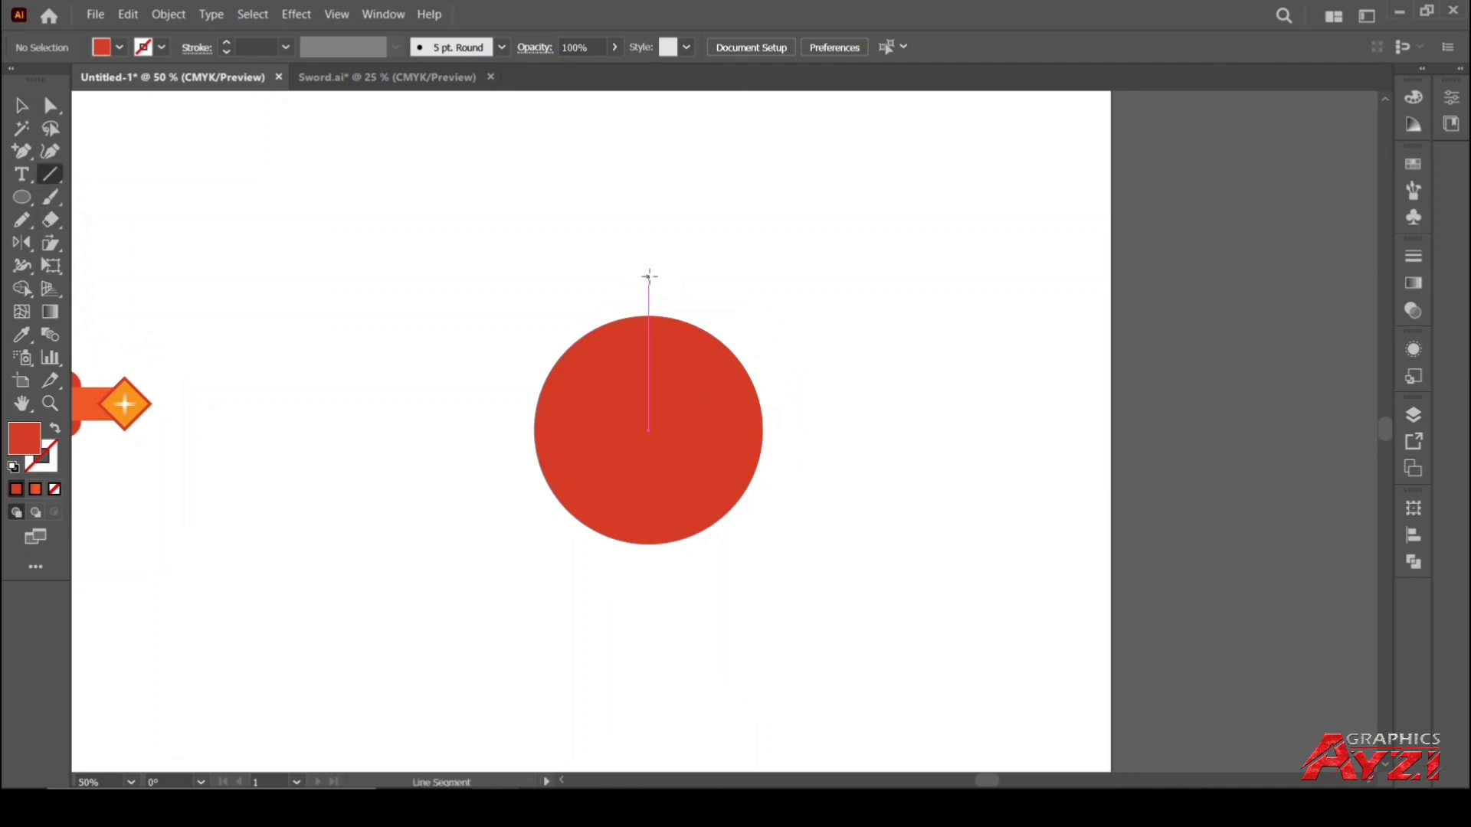
left_click_drag(649, 276, 649, 573)
left_click(21, 105)
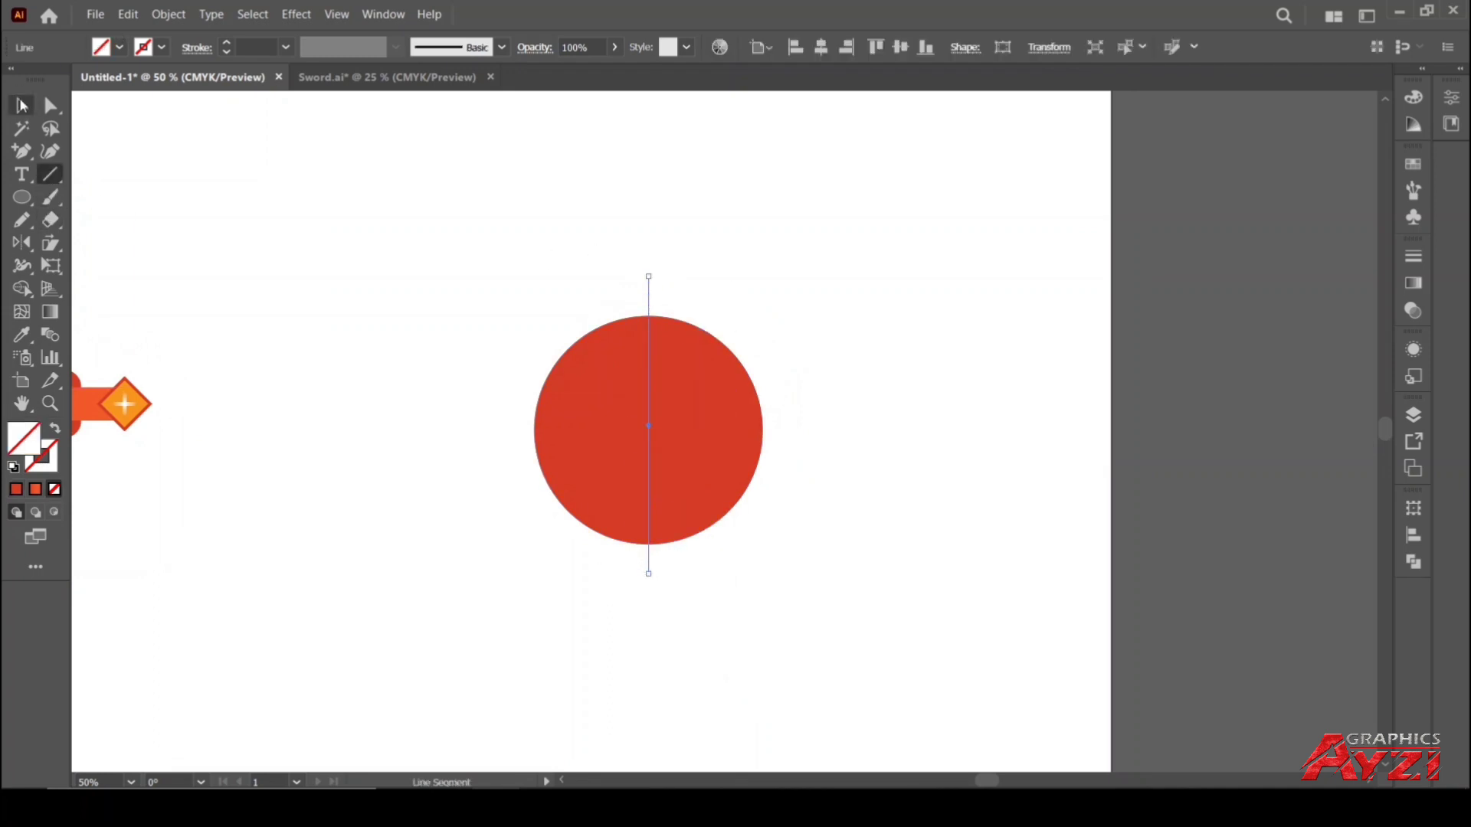
left_click_drag(476, 297, 736, 463)
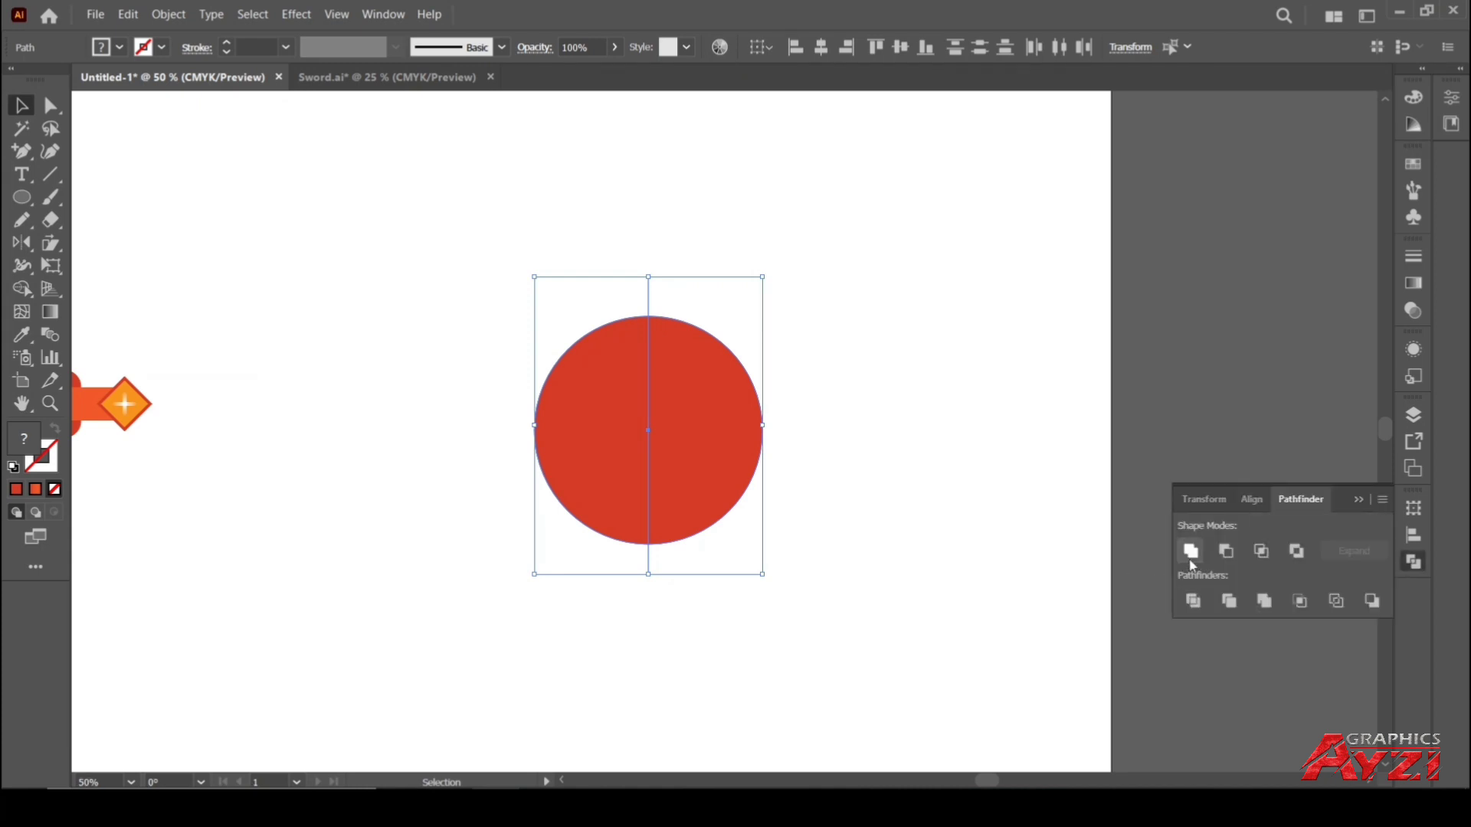
left_click(1190, 551)
key("ctrl+z")
left_click(212, 439)
left_click(536, 402)
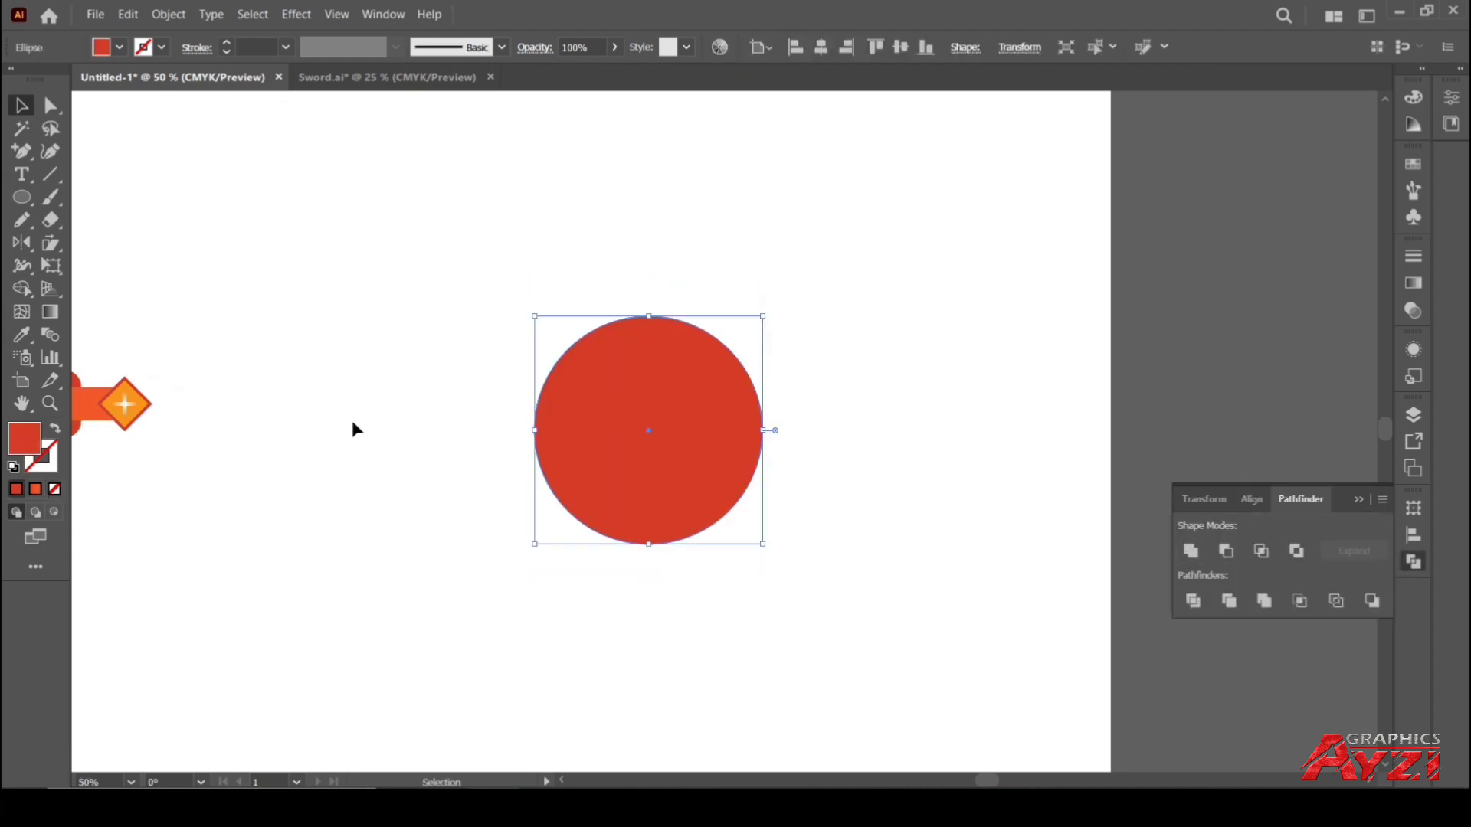
Redraw the vertical line through the circle's centre, making it reach further below the circle
left_click(49, 176)
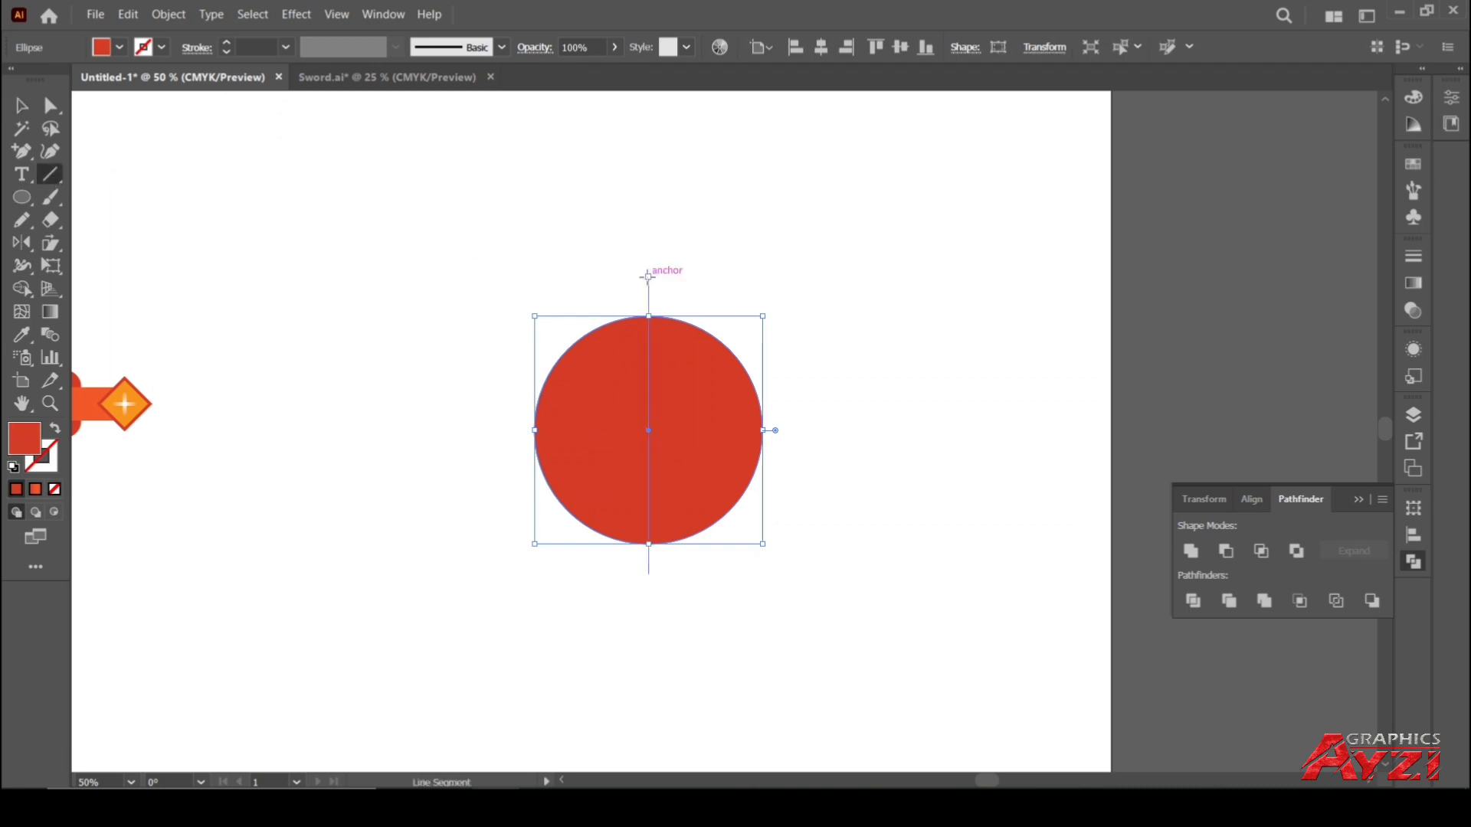
left_click_drag(648, 277, 648, 592)
left_click(26, 109)
left_click(657, 245)
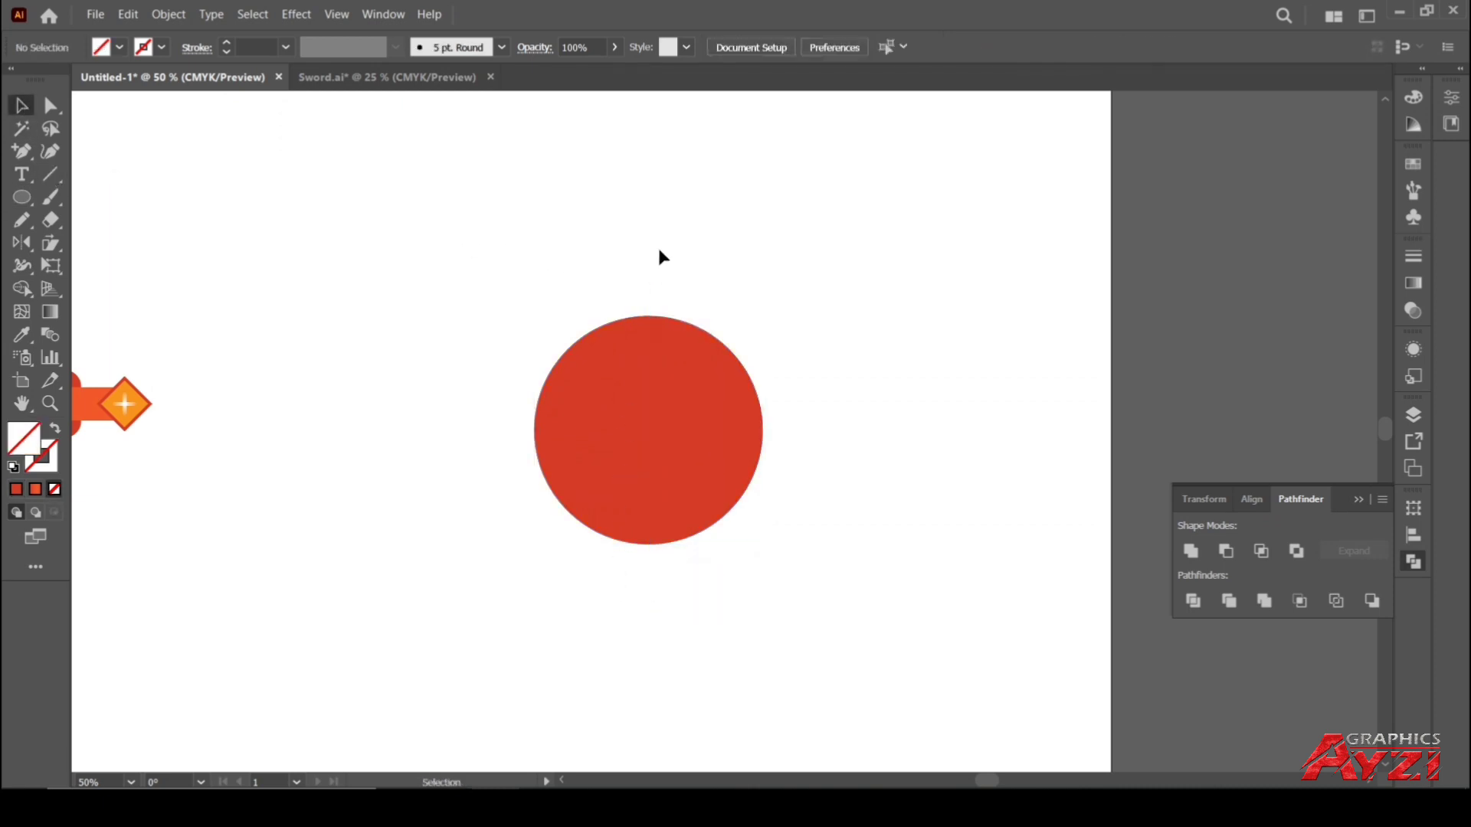
left_click(647, 275)
Divide the circle into two halves along the vertical line and ungroup the pieces
left_click_drag(553, 308, 762, 439)
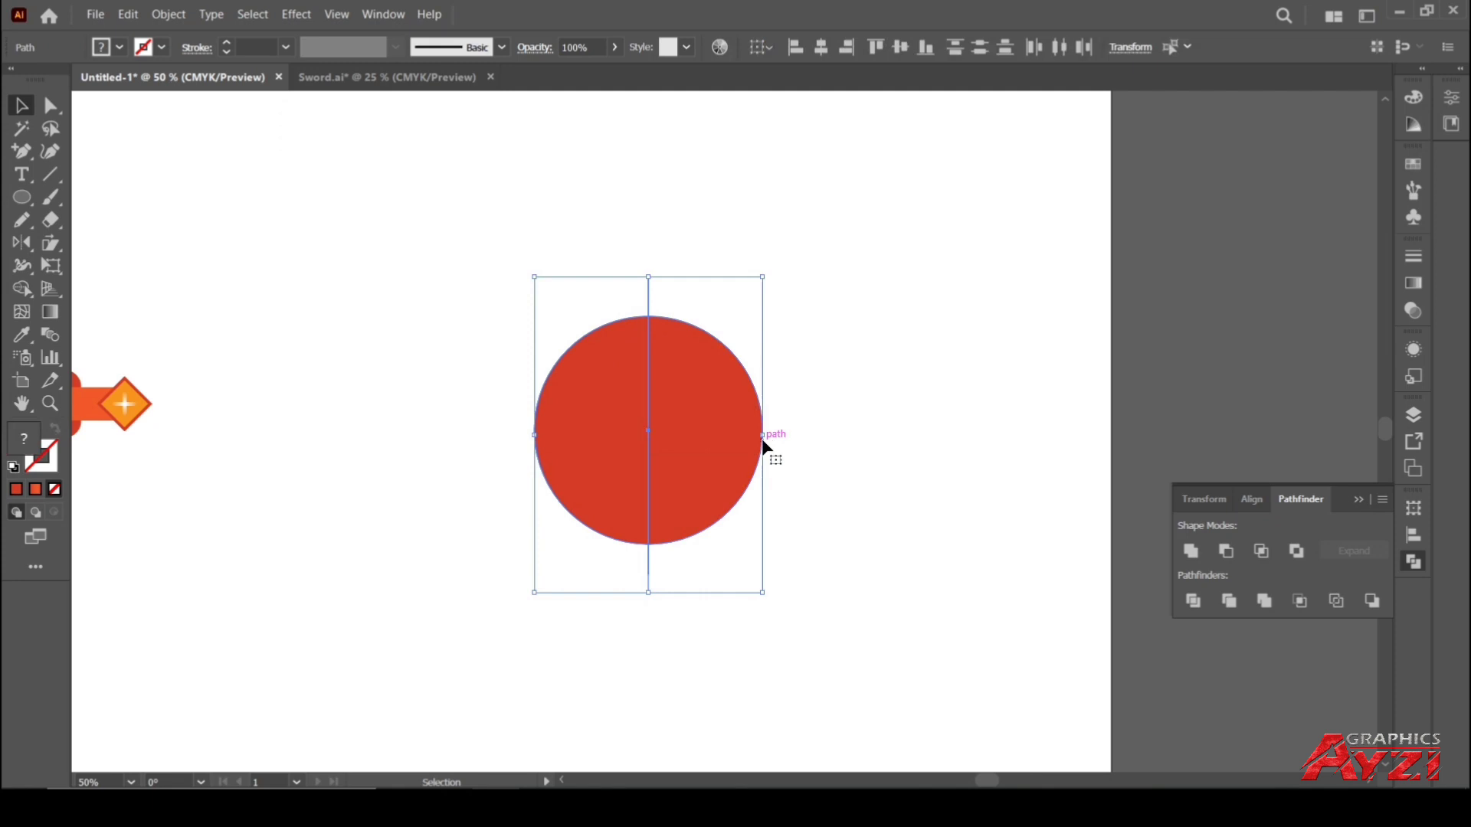
left_click(1190, 551)
left_click(169, 14)
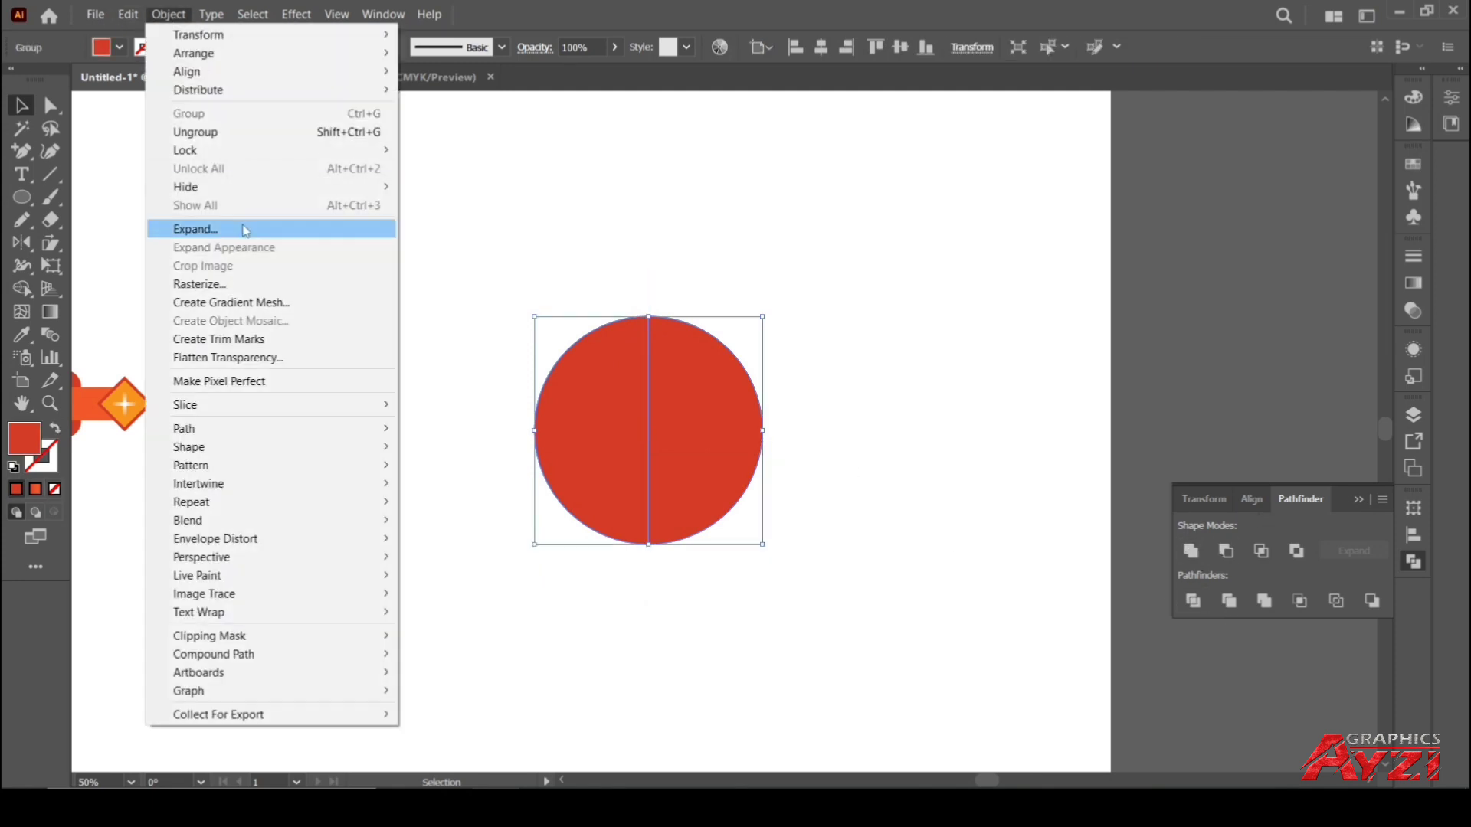
left_click(218, 133)
Separate the right half of the circle from the left half and delete it
left_click(584, 210)
left_click_drag(688, 363, 812, 383)
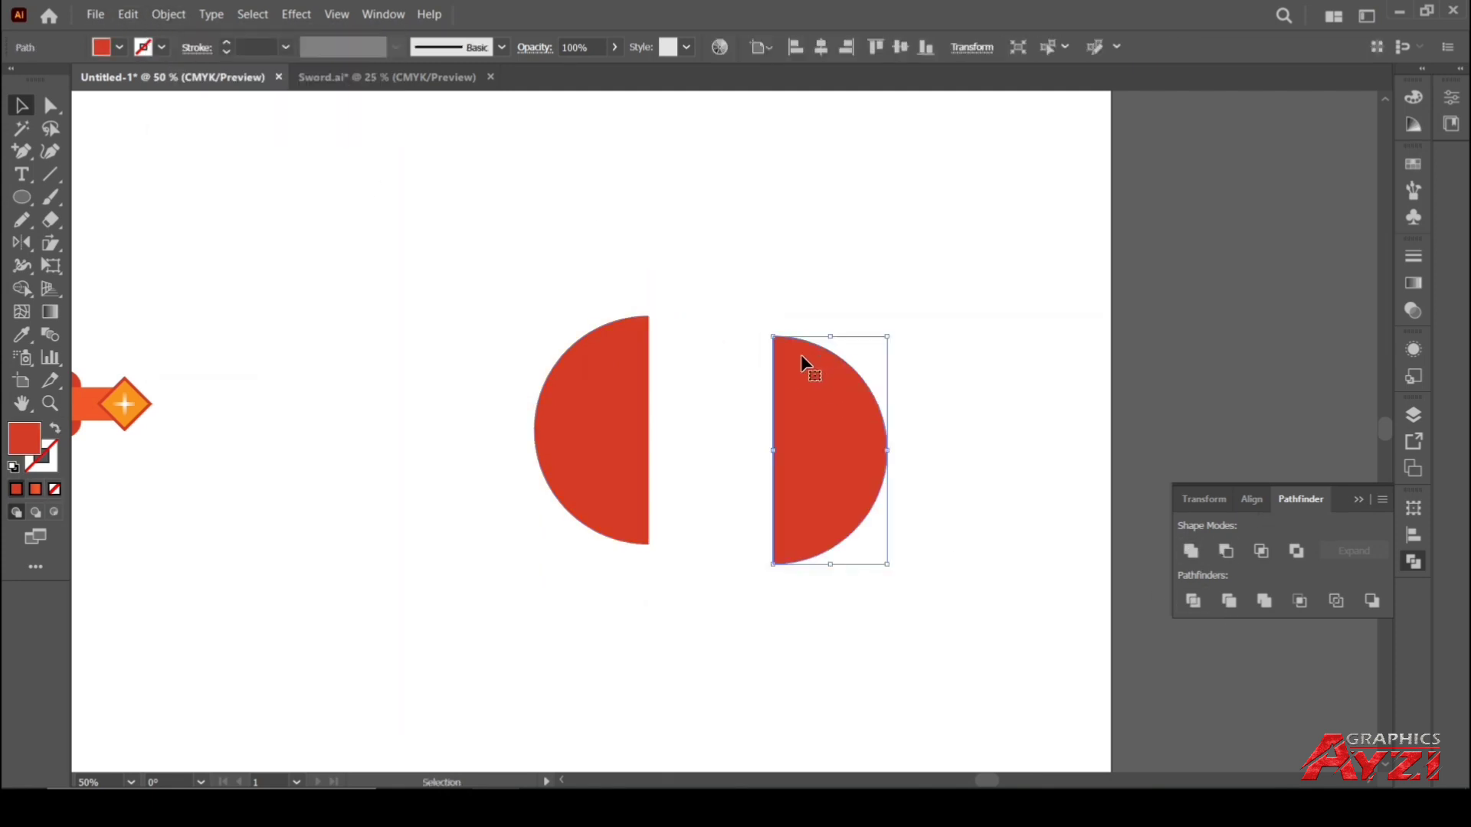
key("Delete")
Recolour the remaining half circle with the dark slate blue of the first palette swatch
scroll(676, 268, "down", 4)
scroll(609, 291, "up", 2)
left_click_drag(727, 272, 710, 329)
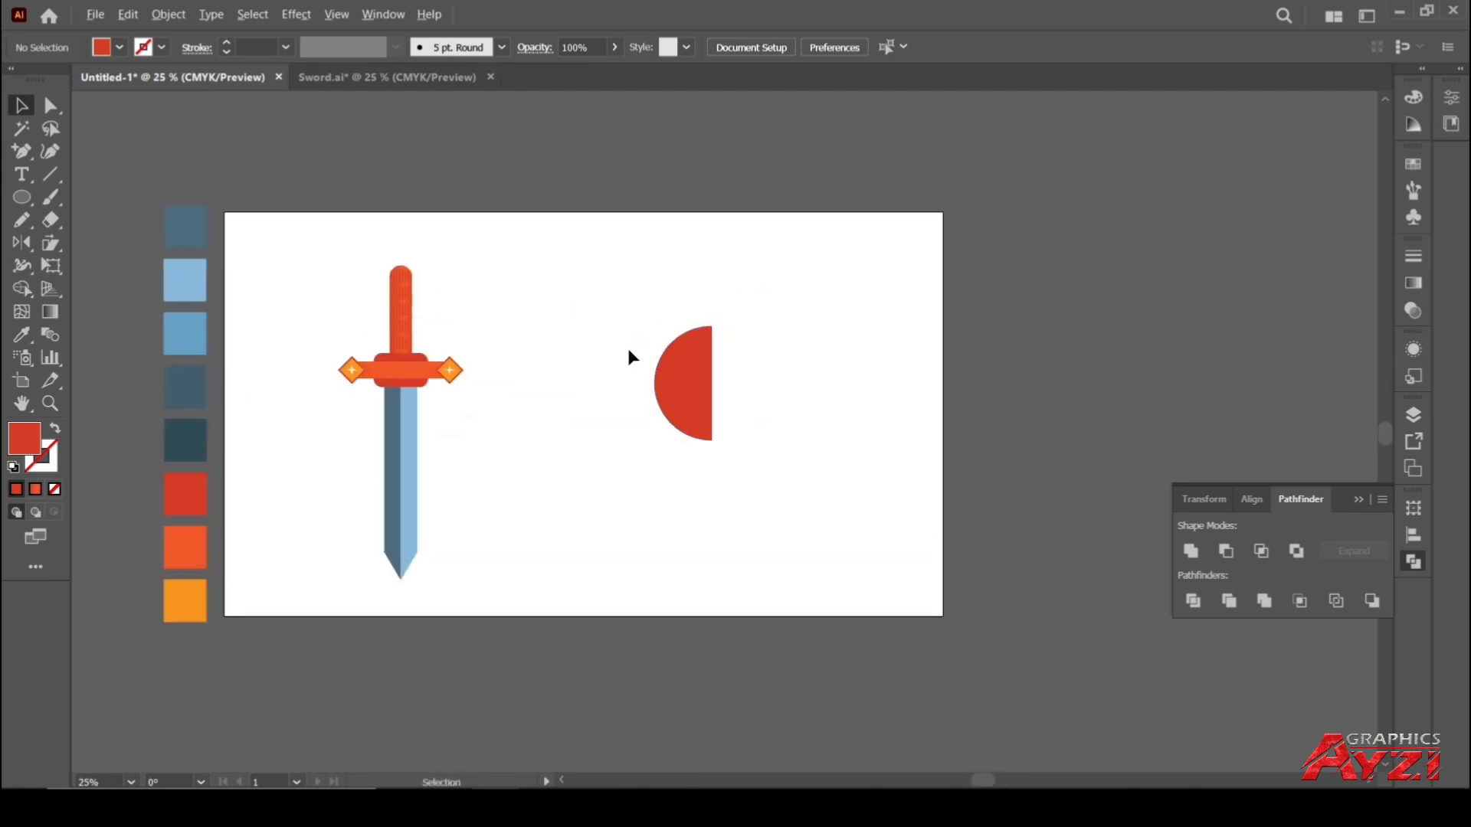
scroll(627, 357, "up", 2)
scroll(585, 302, "down", 2)
left_click_drag(559, 279, 588, 329)
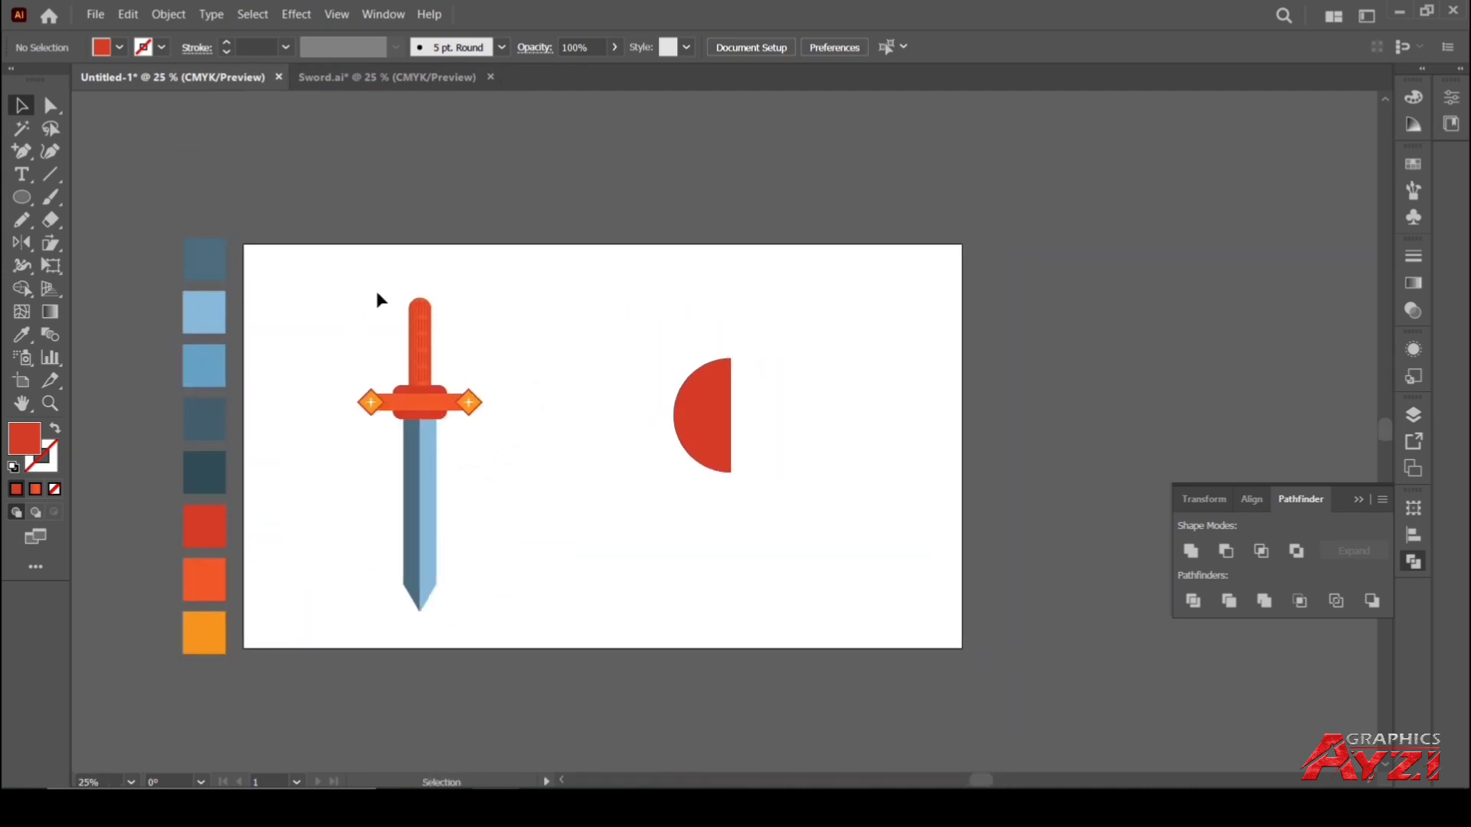
left_click(690, 387)
key("i")
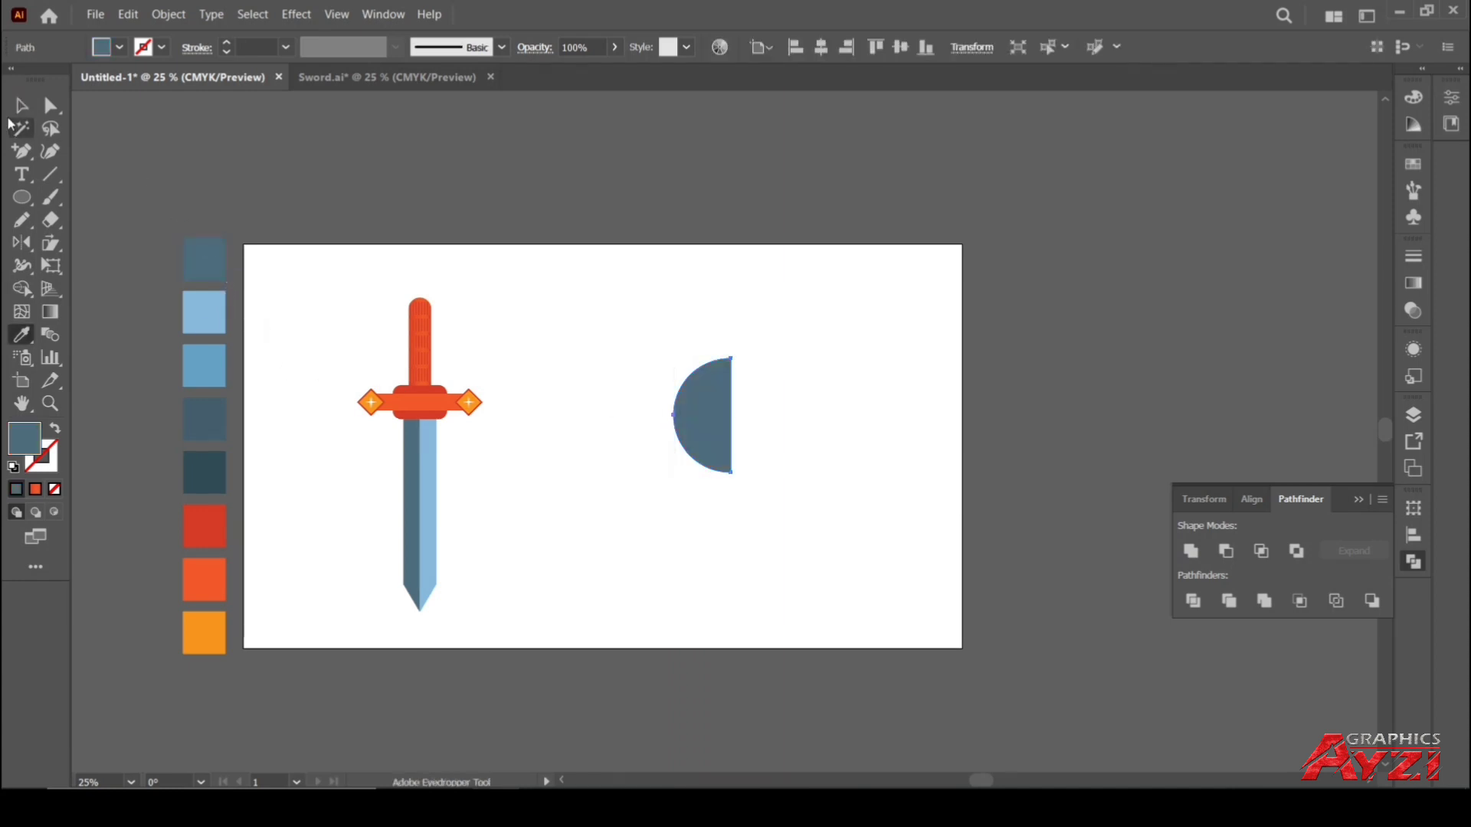
left_click(20, 105)
left_click(738, 302)
Place a copy of the half circle slightly to the left, level with the original
scroll(729, 406, "up", 3)
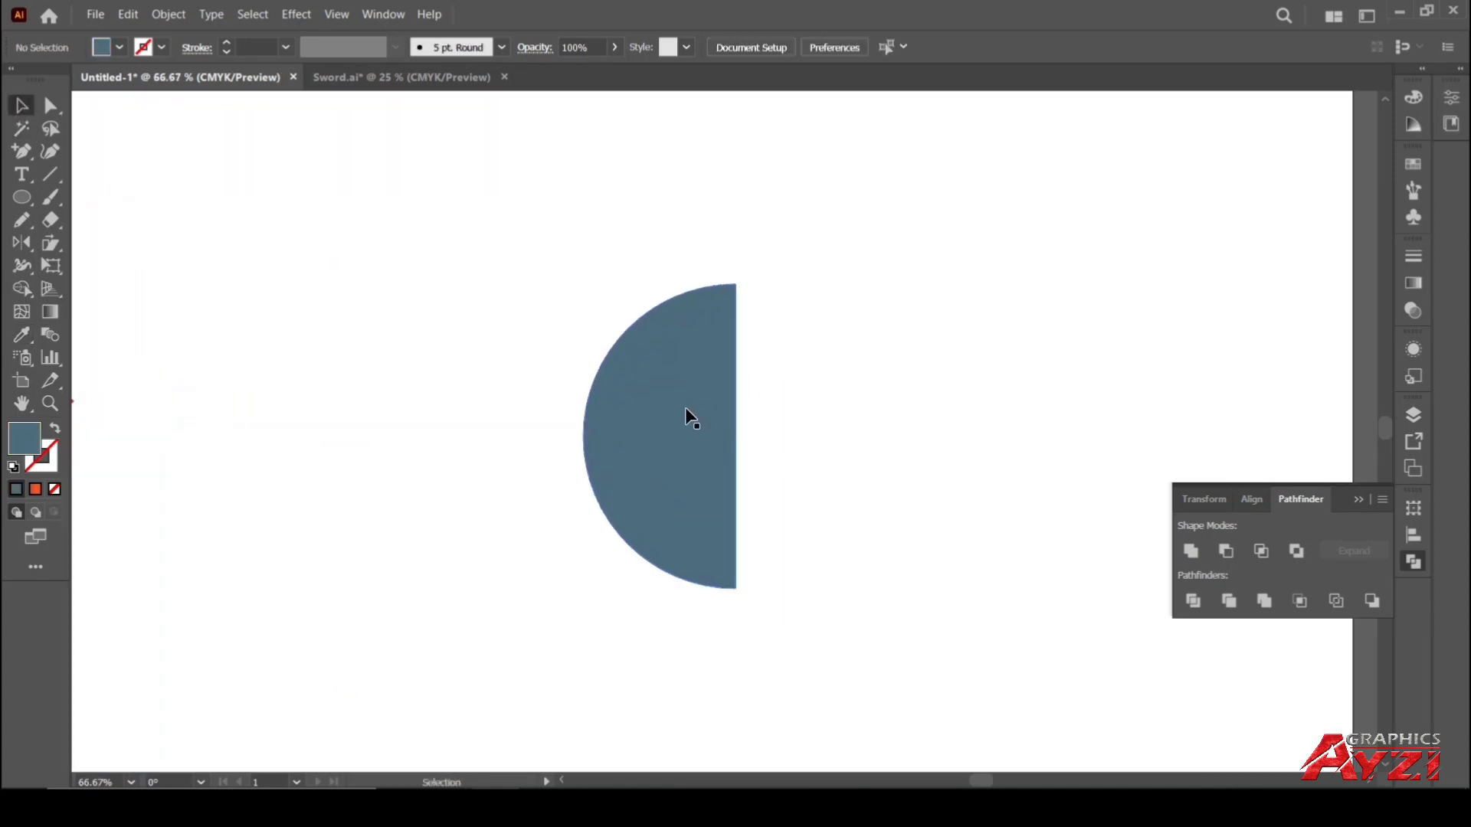
left_click(686, 408)
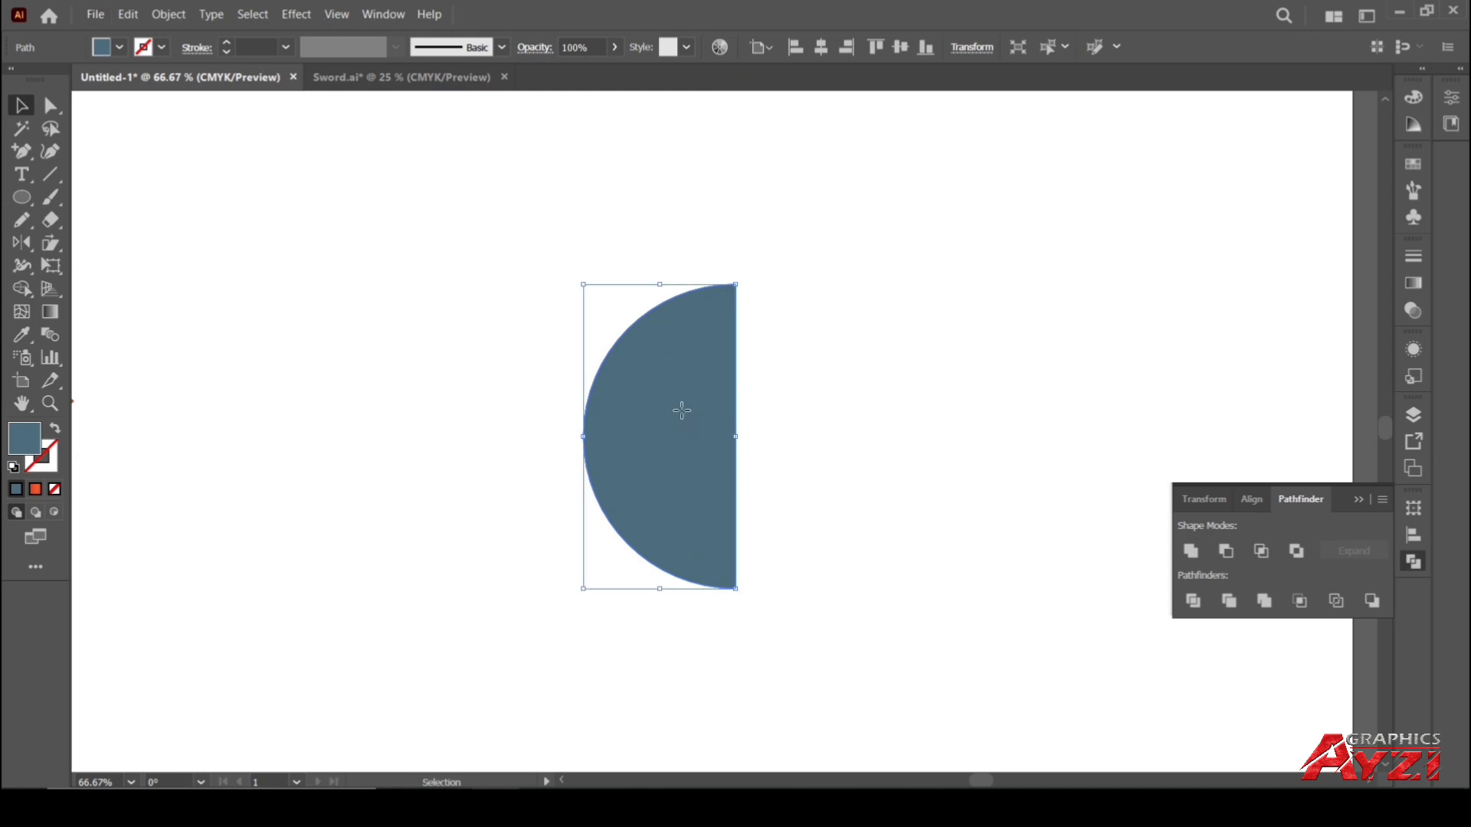
left_click_drag(685, 407, 667, 417)
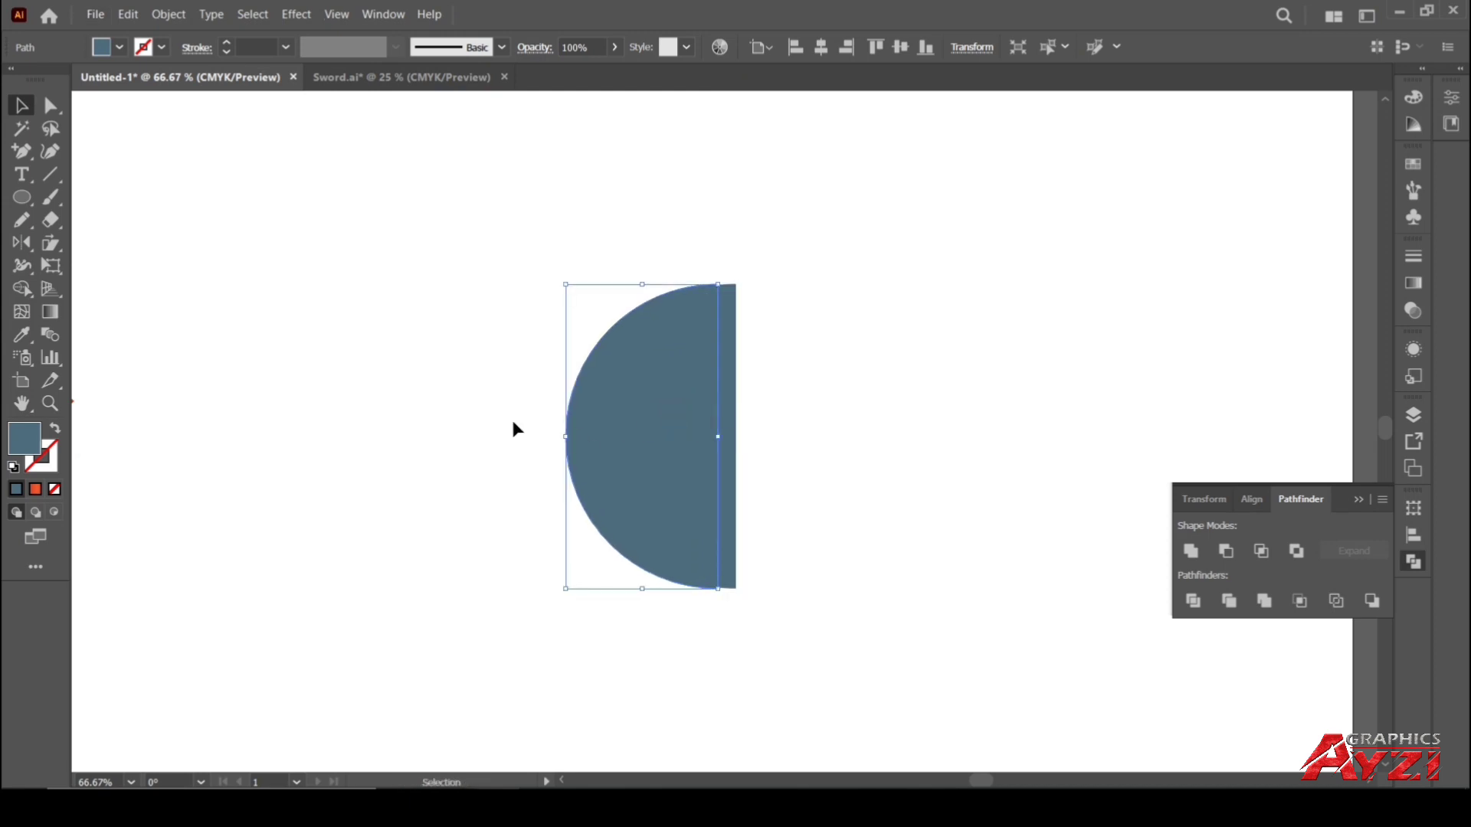
Recolour the shifted half-circle copy with the light blue of the second palette swatch
scroll(511, 417, "down", 2)
scroll(148, 379, "down", 2)
left_click_drag(160, 369, 501, 398)
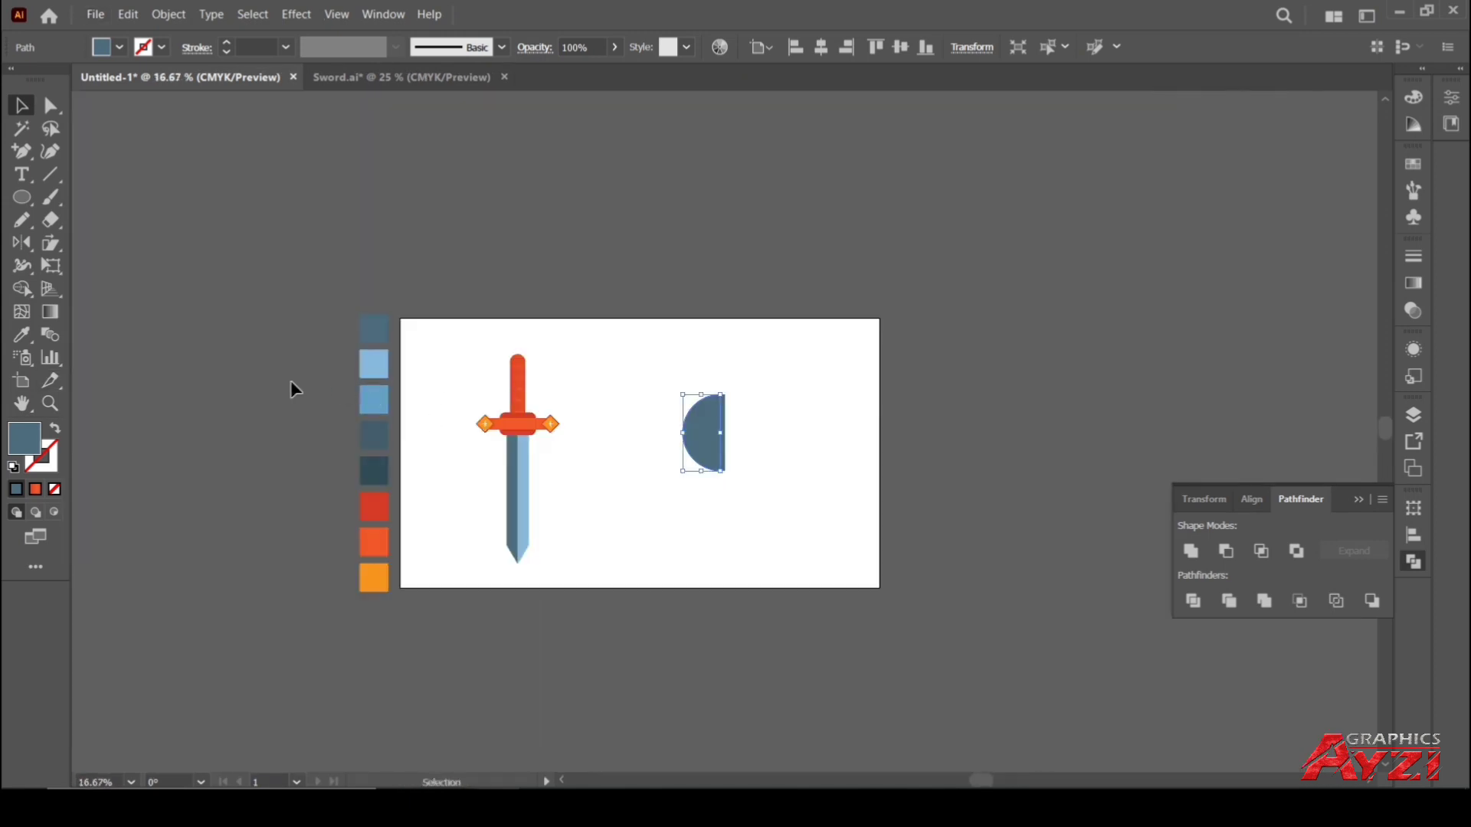
key("i")
left_click(378, 371)
key("v")
left_click(411, 232)
Send the light blue half circle behind the dark slate blue one
scroll(699, 392, "up", 3)
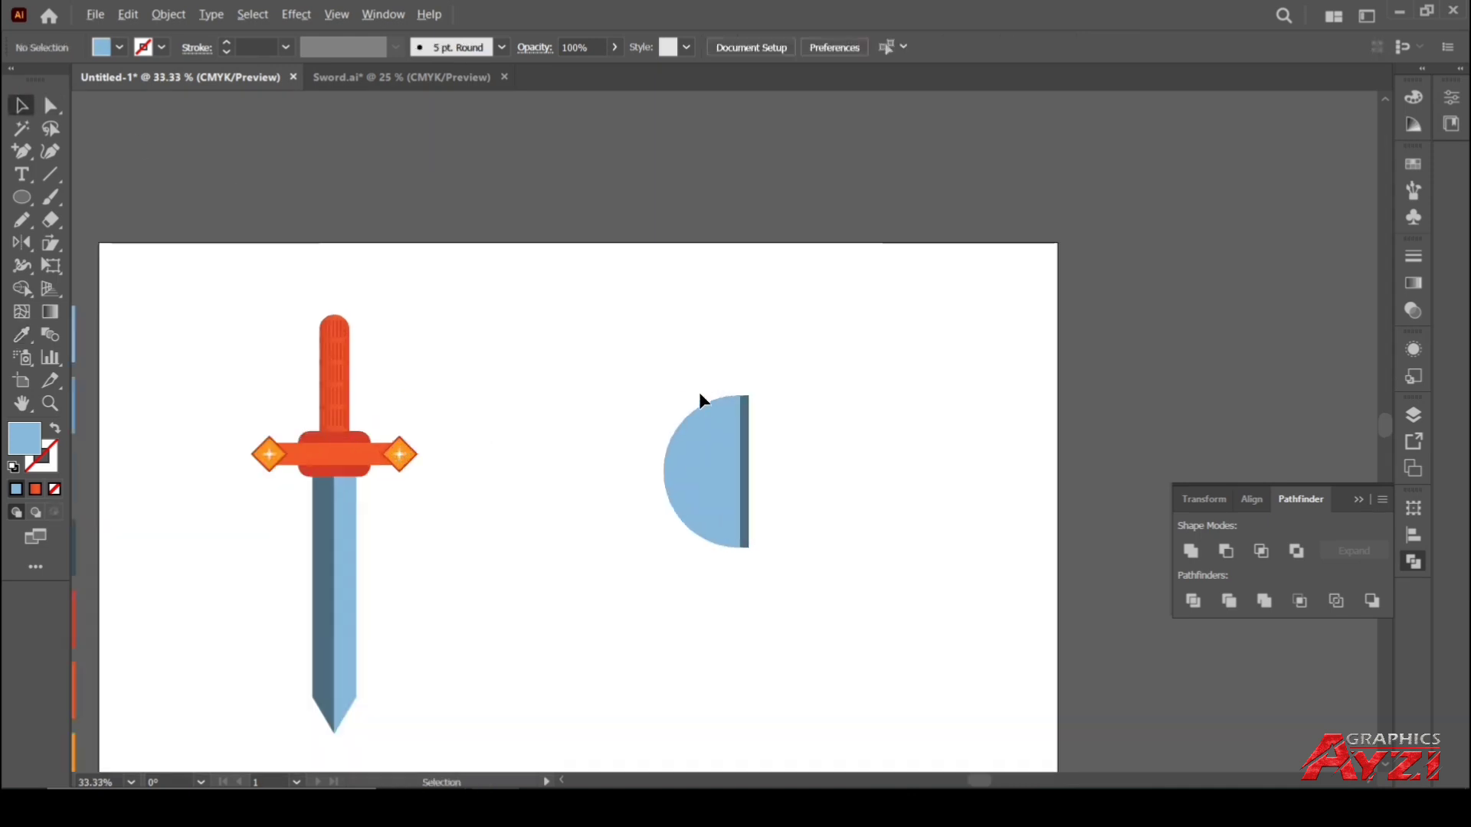
left_click(568, 445)
right_click(568, 444)
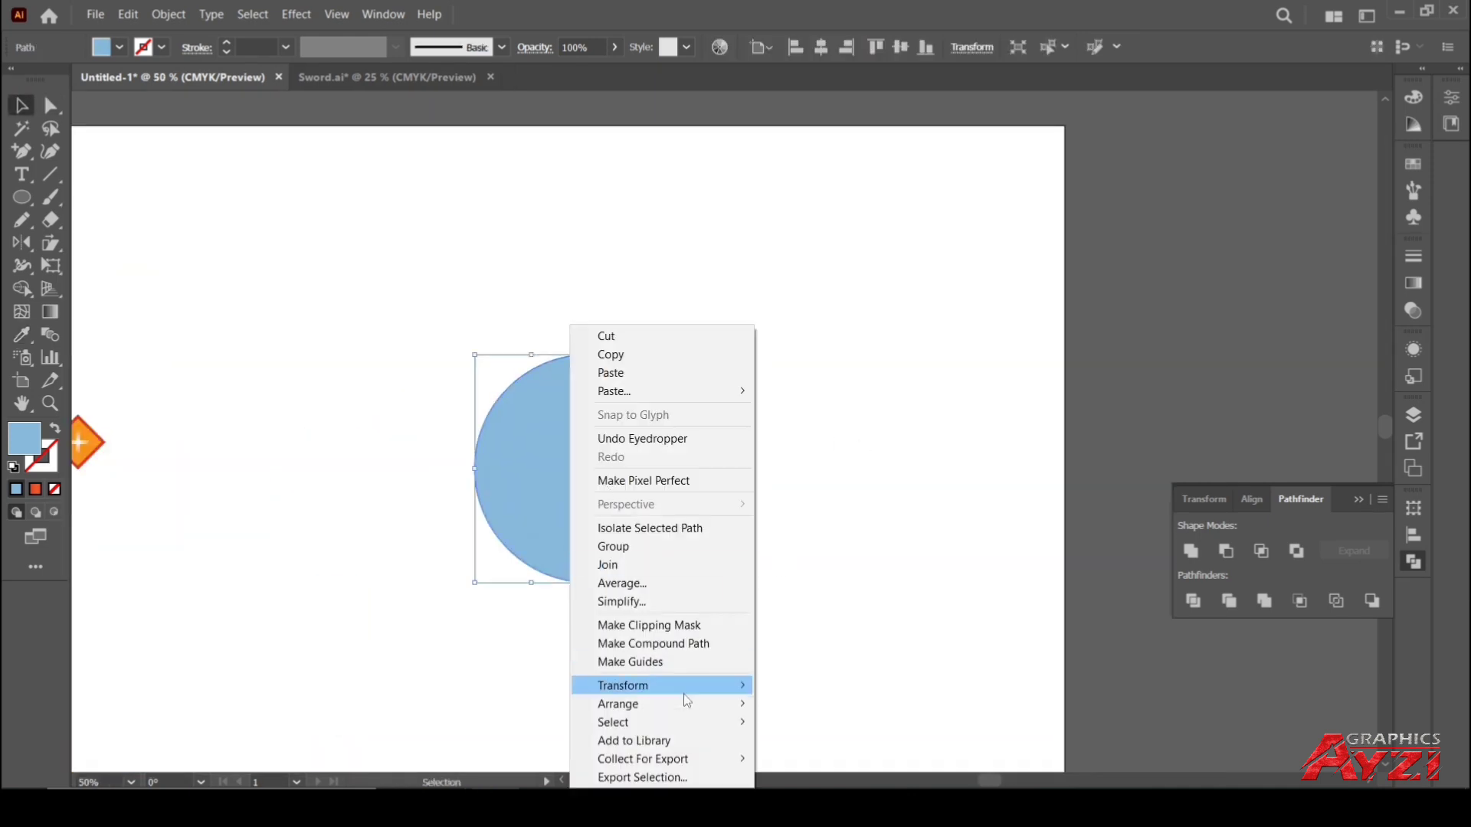
mouse_move(682, 703)
left_click(811, 758)
left_click(710, 470)
Stretch the light blue half circle vertically about its centre so it extends slightly above and below the dark one
scroll(584, 394, "up", 2)
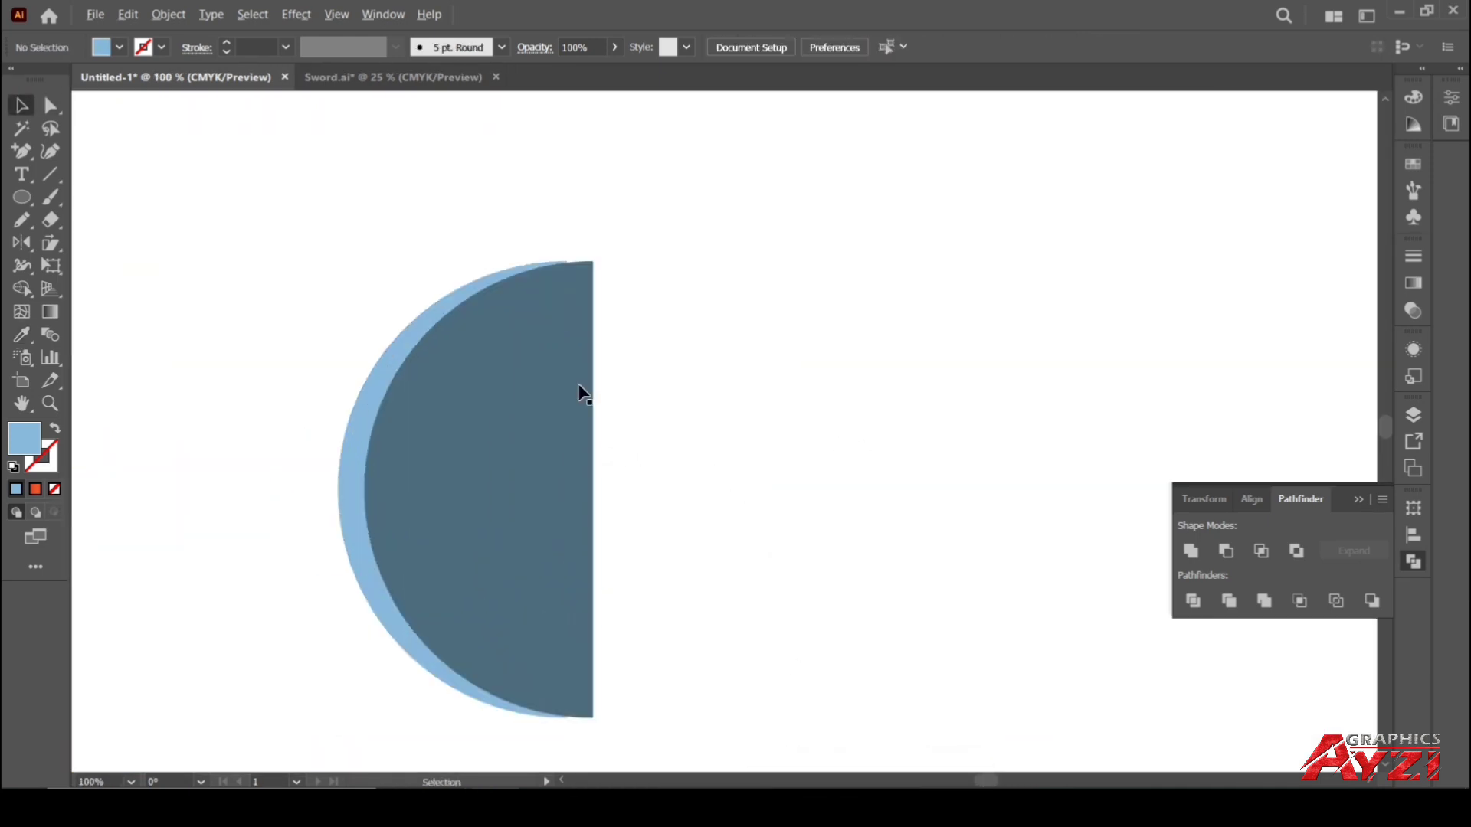
left_click(439, 308)
left_click_drag(453, 261, 456, 243)
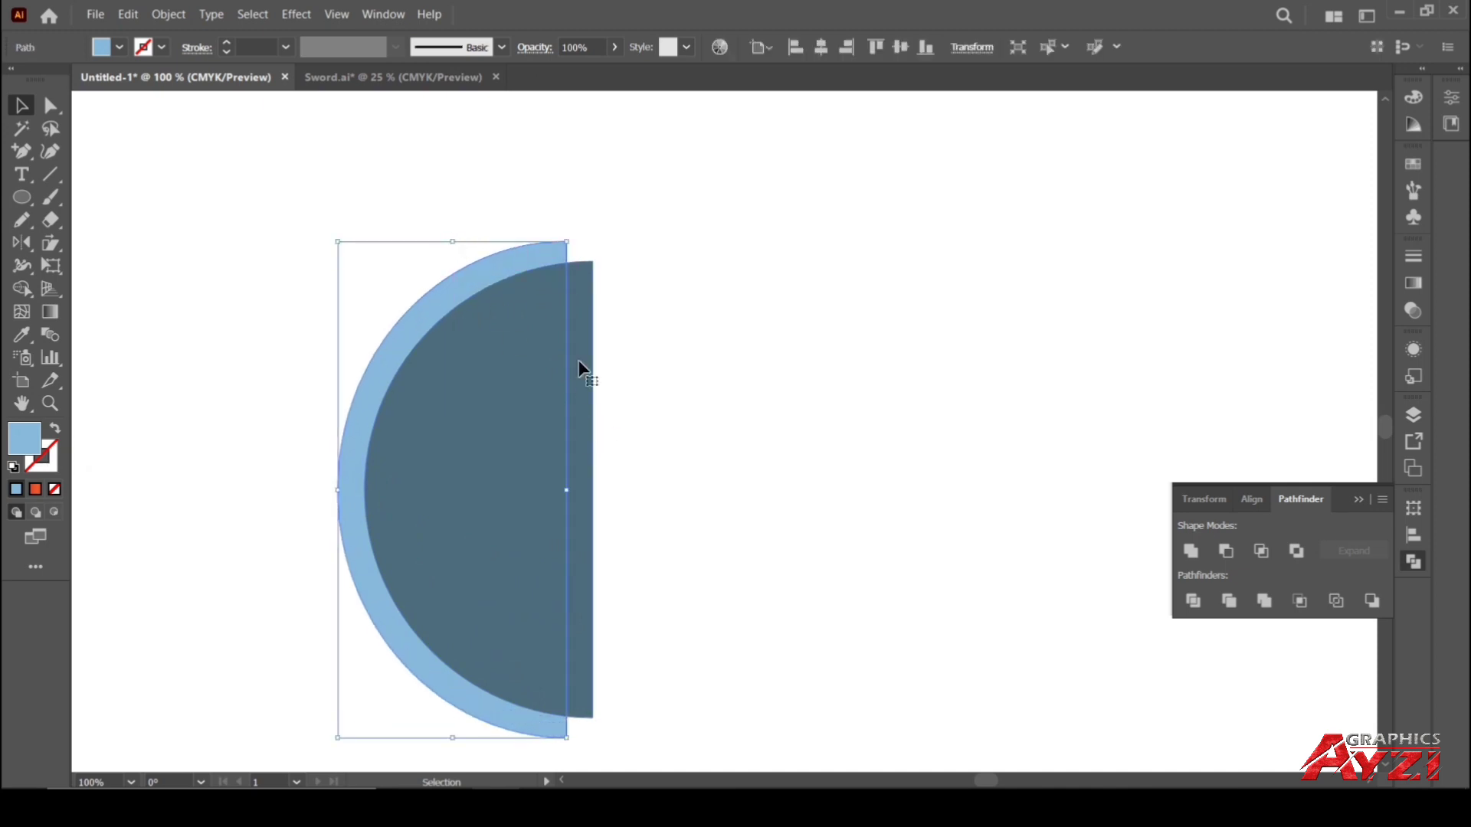
Line up the light blue half circle's straight edge with the dark one's and widen its curved side into an even rim
left_click_drag(379, 390, 403, 383)
left_click_drag(365, 492, 340, 492)
left_click_drag(466, 242, 708, 444)
left_click(710, 262)
Divide the two overlapping half circles with Pathfinder and ungroup the resulting pieces
scroll(696, 288, "down", 2)
scroll(672, 318, "down", 2)
scroll(695, 315, "up", 2)
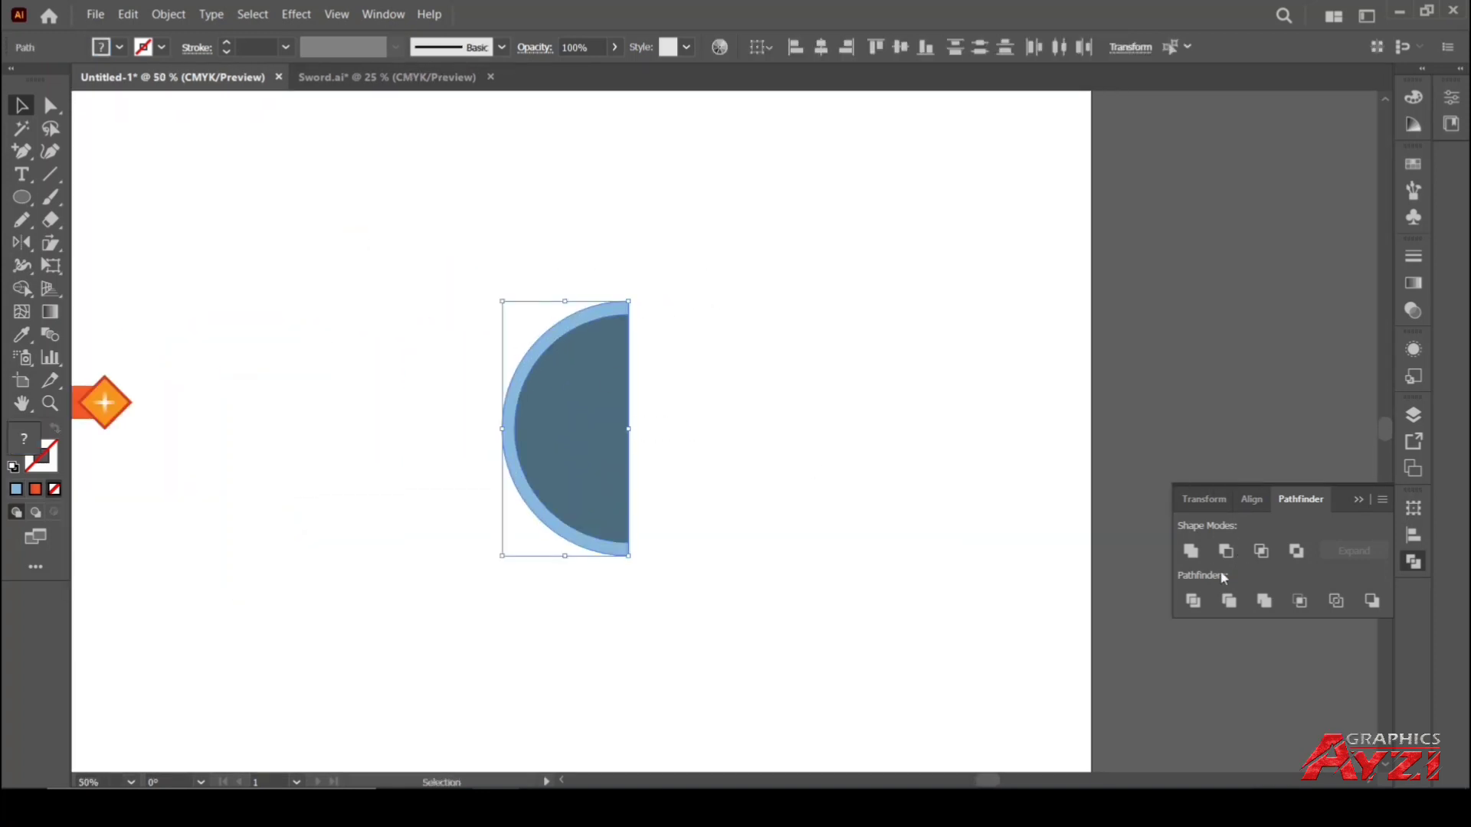
left_click(1193, 602)
left_click(168, 15)
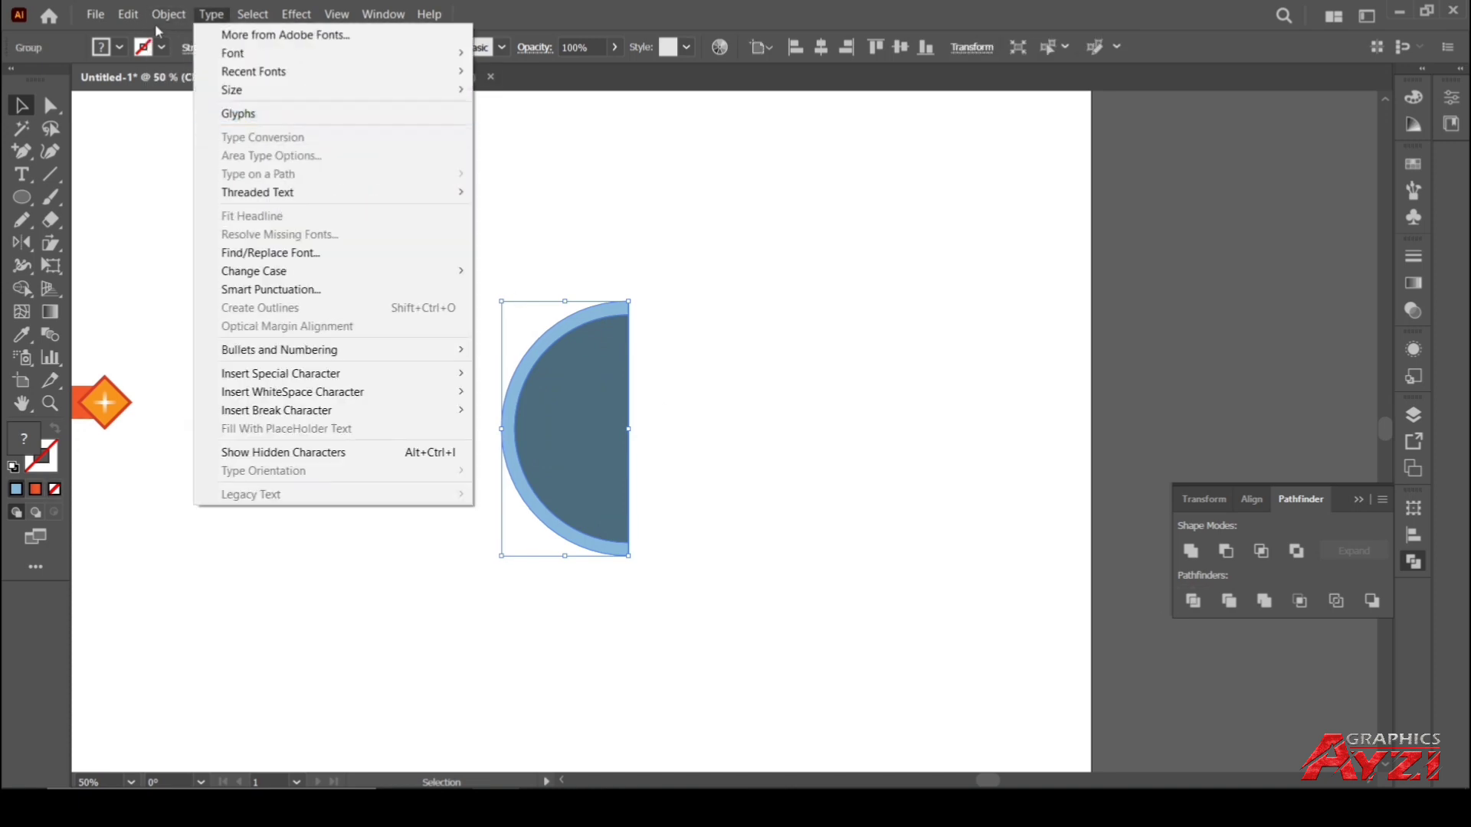
left_click(163, 25)
left_click(167, 15)
left_click(230, 125)
scroll(581, 407, "up", 2)
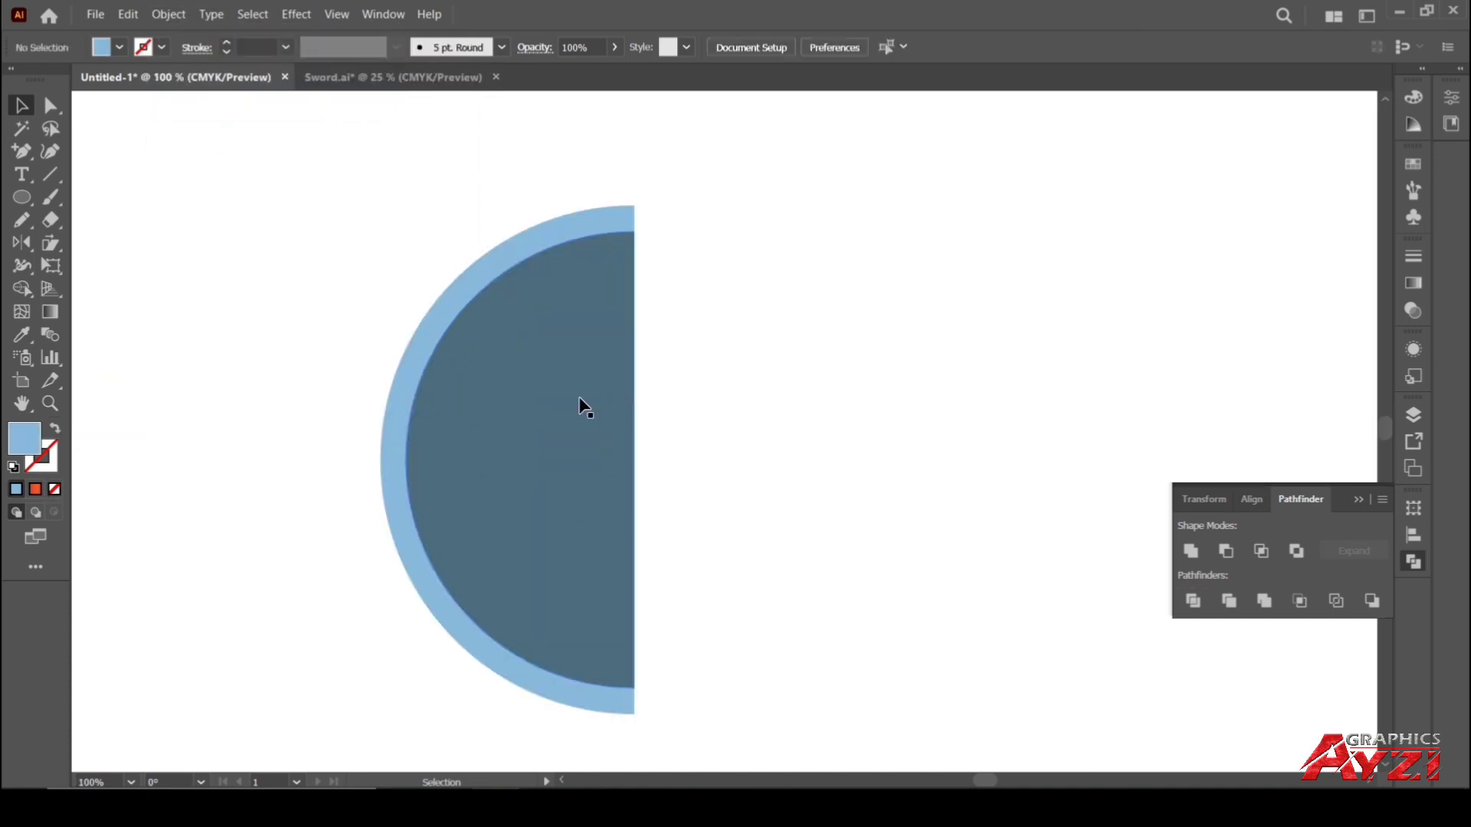
left_click_drag(581, 406, 907, 450)
left_click(617, 222)
left_click(706, 367)
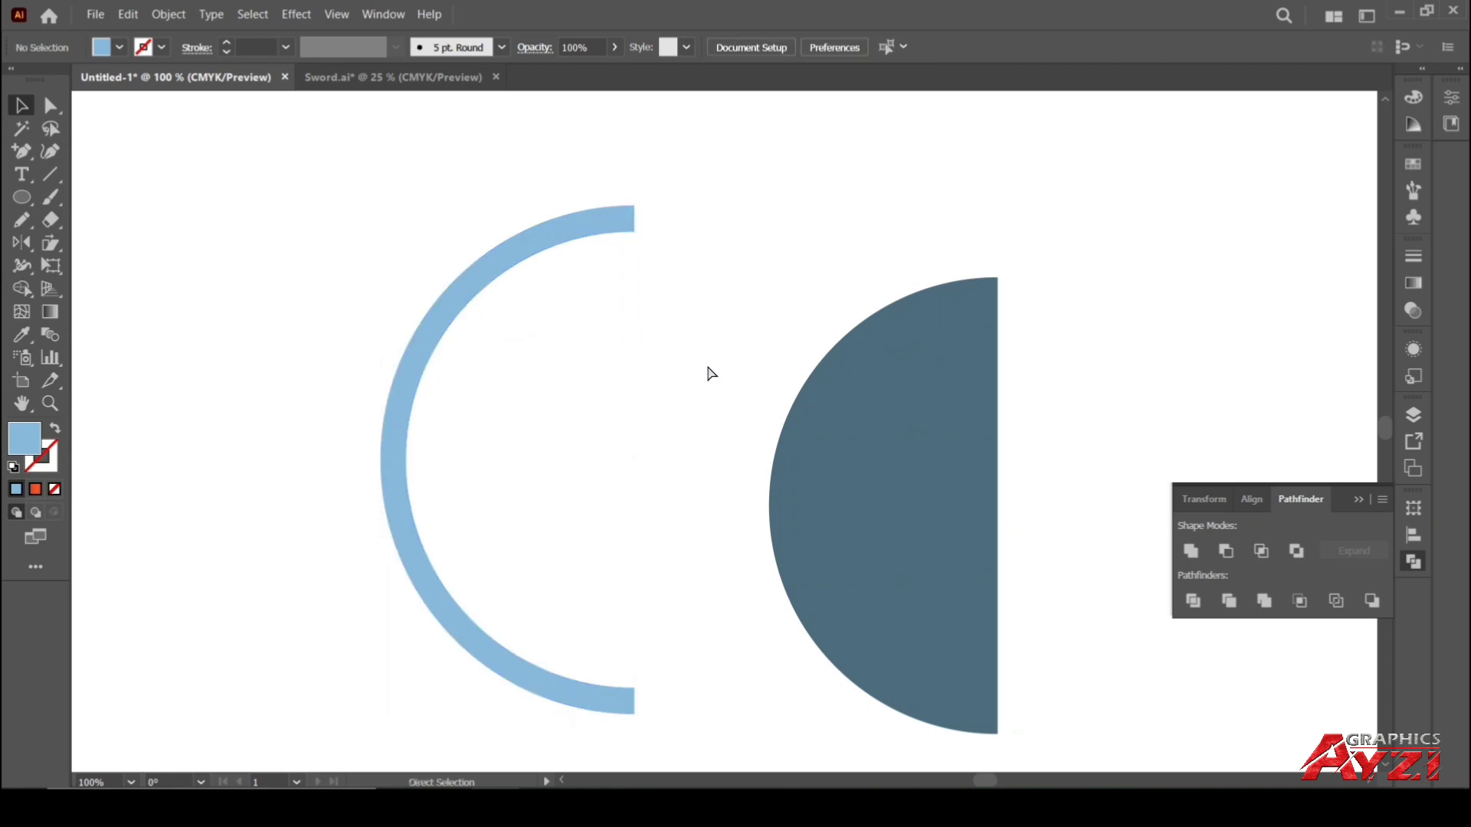
key("ctrl+z")
Draw a small dark slate blue circle just beside the upper end of the half circle's straight edge
left_click(789, 289)
scroll(699, 294, "down", 2)
scroll(697, 293, "down", 3)
scroll(709, 278, "up", 3)
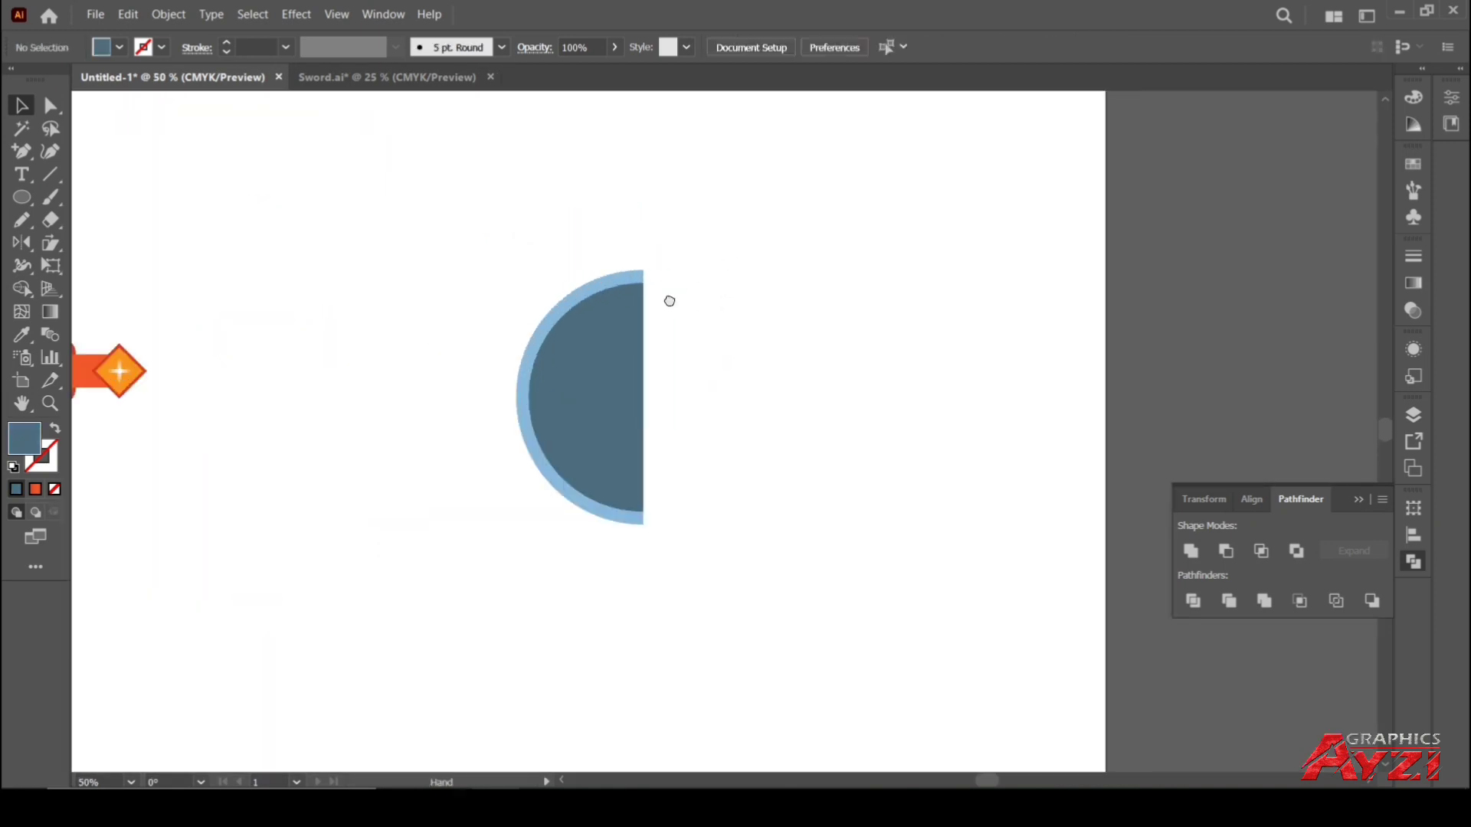
left_click_drag(669, 301, 557, 391)
scroll(537, 353, "up", 2)
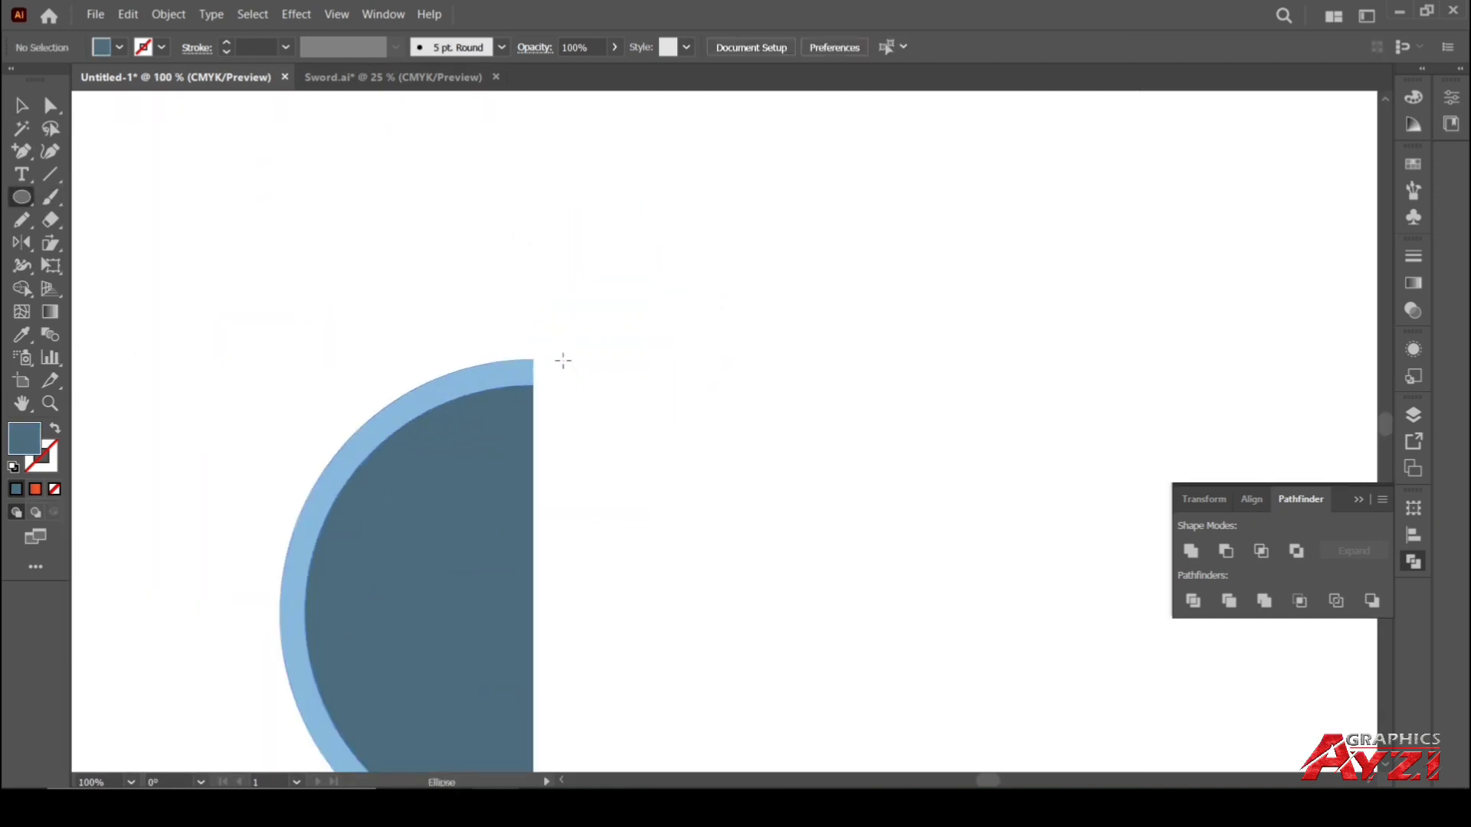
left_click_drag(545, 329, 627, 411)
key("v")
Lower the small circle's opacity to 49% and centre it over the upper end of the half circle's straight edge
left_click(1413, 310)
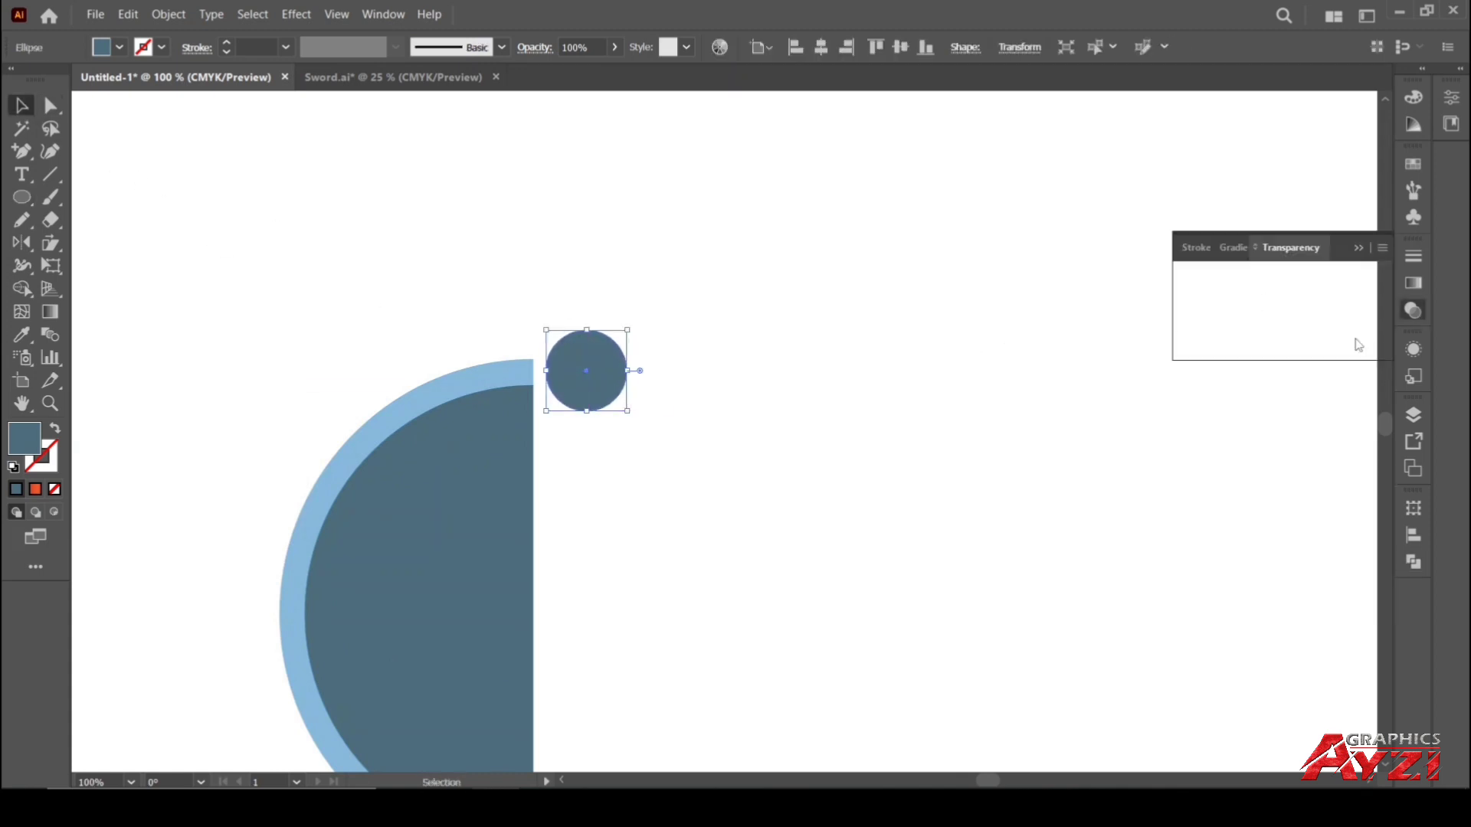
left_click(1366, 276)
left_click_drag(1366, 299, 1329, 307)
left_click(654, 362)
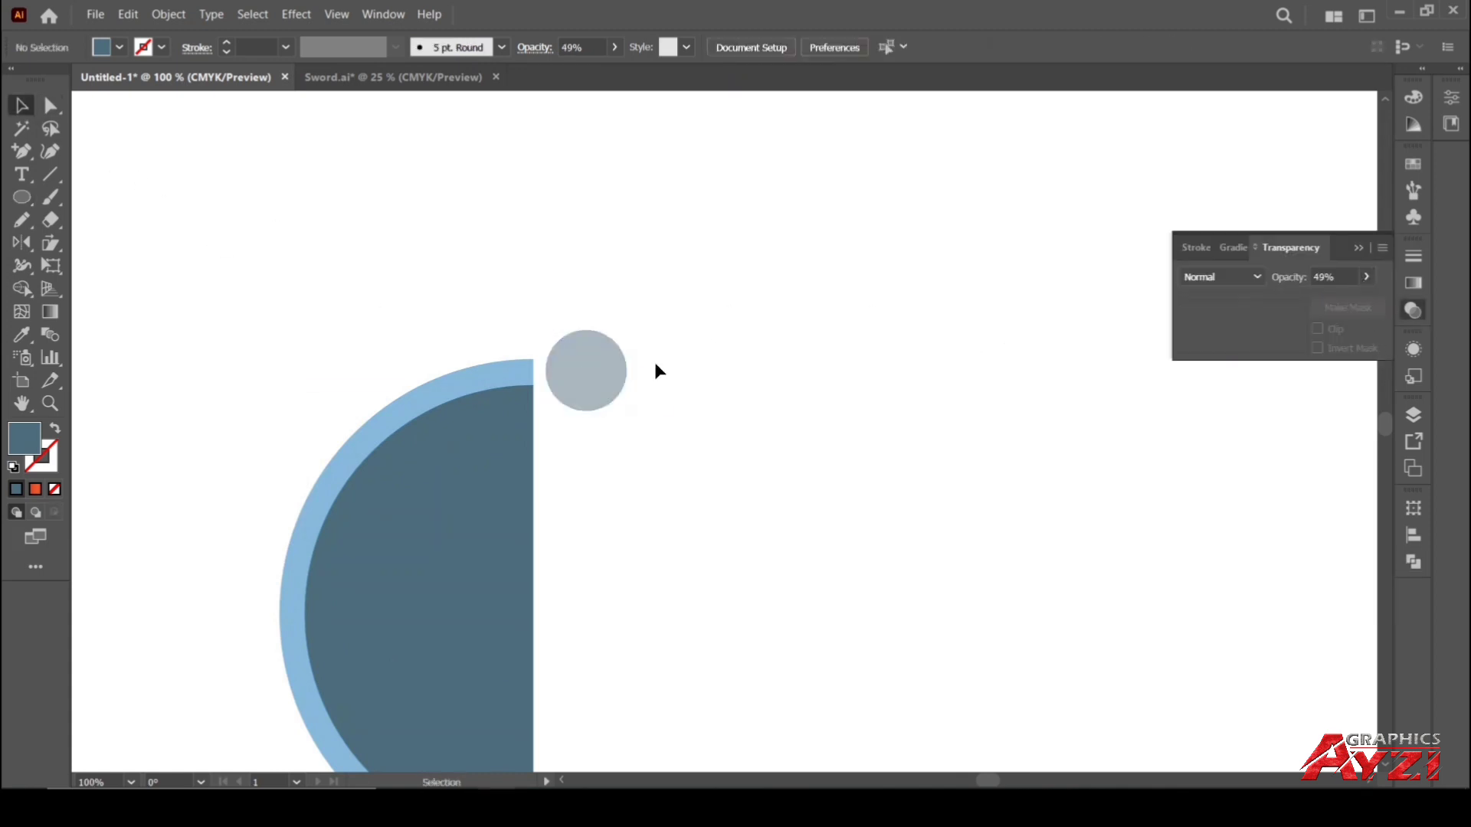
left_click_drag(593, 371, 540, 377)
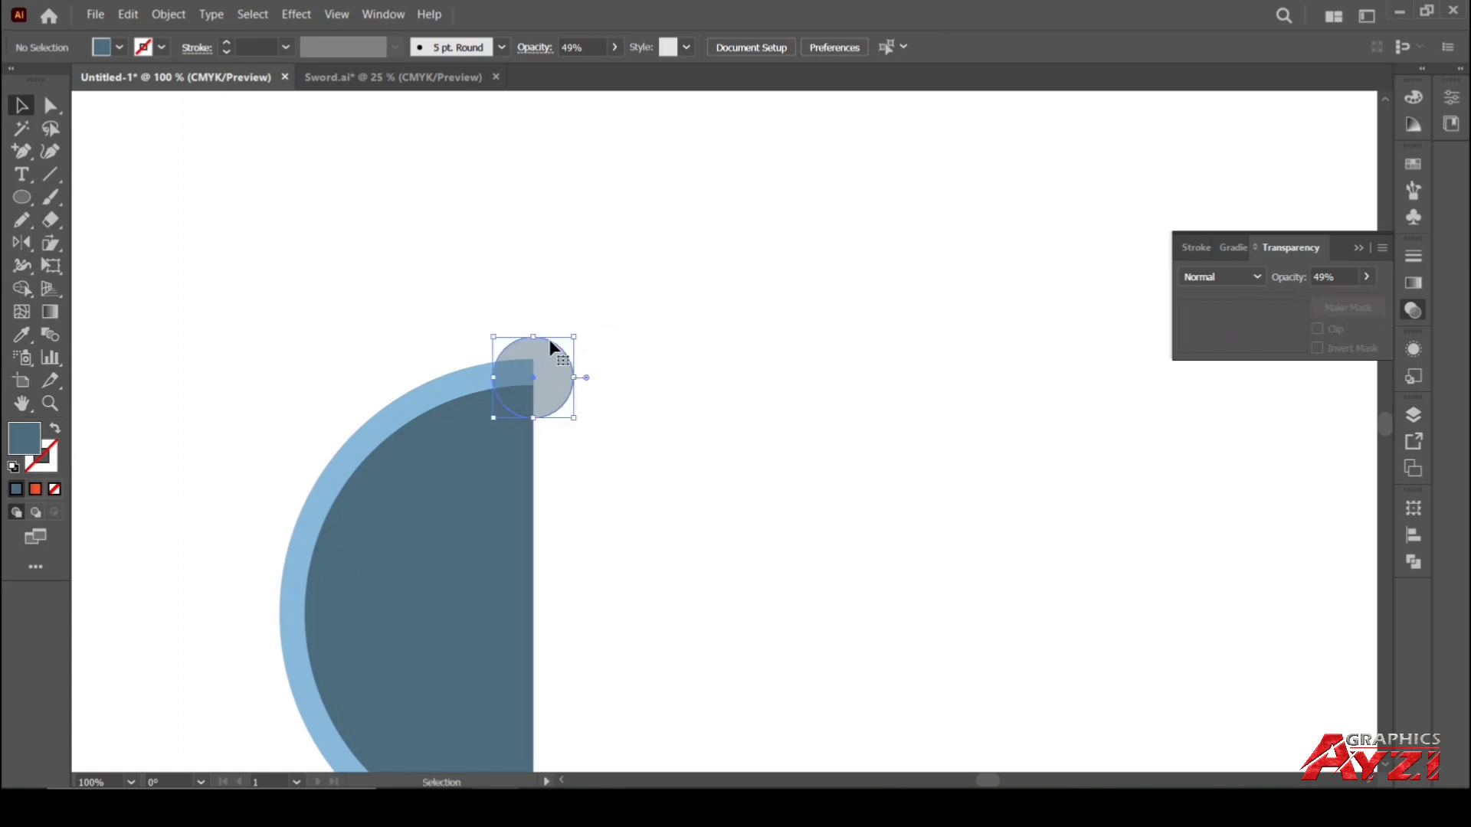
scroll(558, 365, "up", 3)
left_click_drag(404, 276, 613, 584)
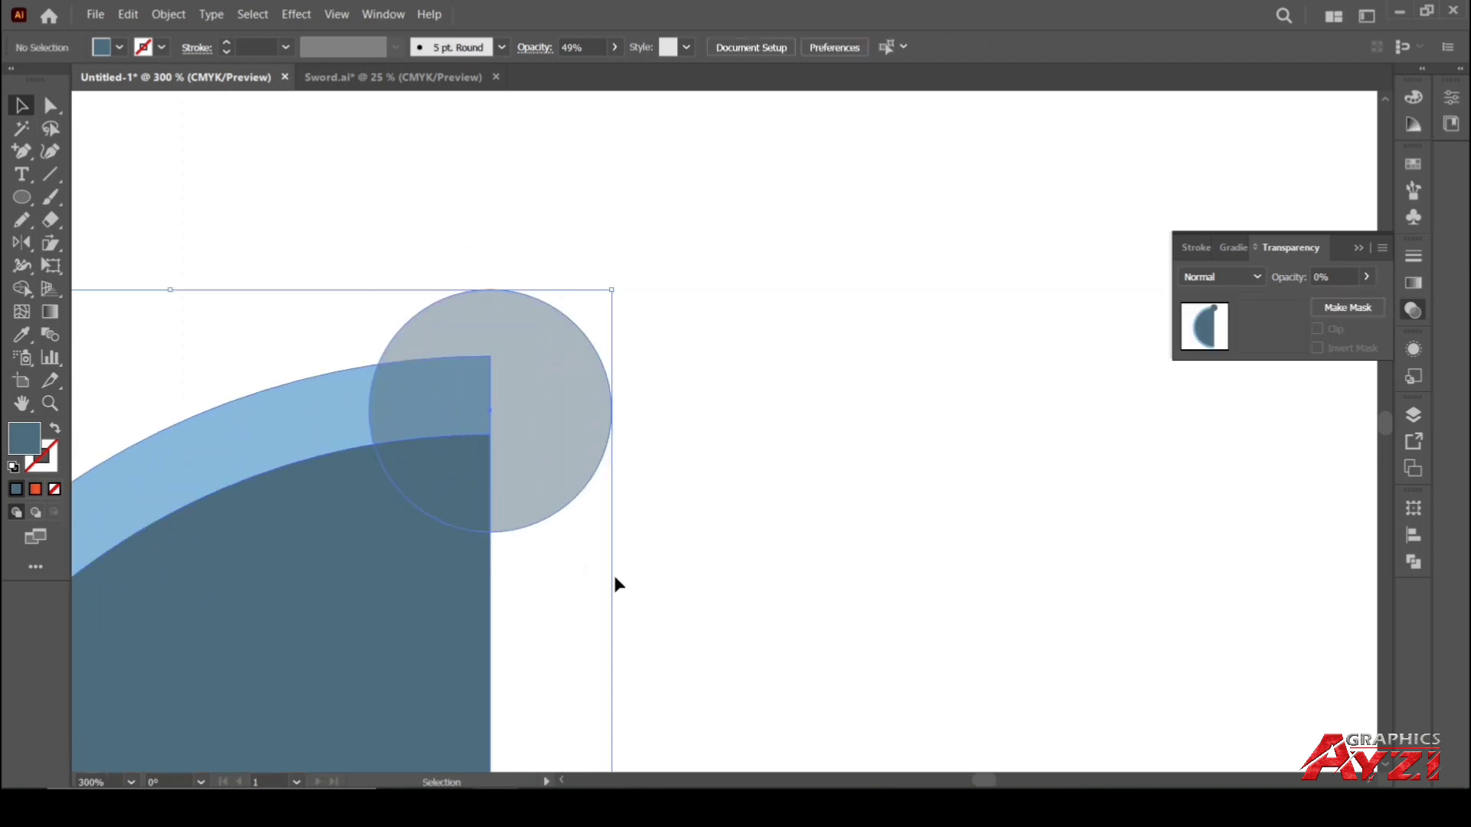
left_click(22, 288)
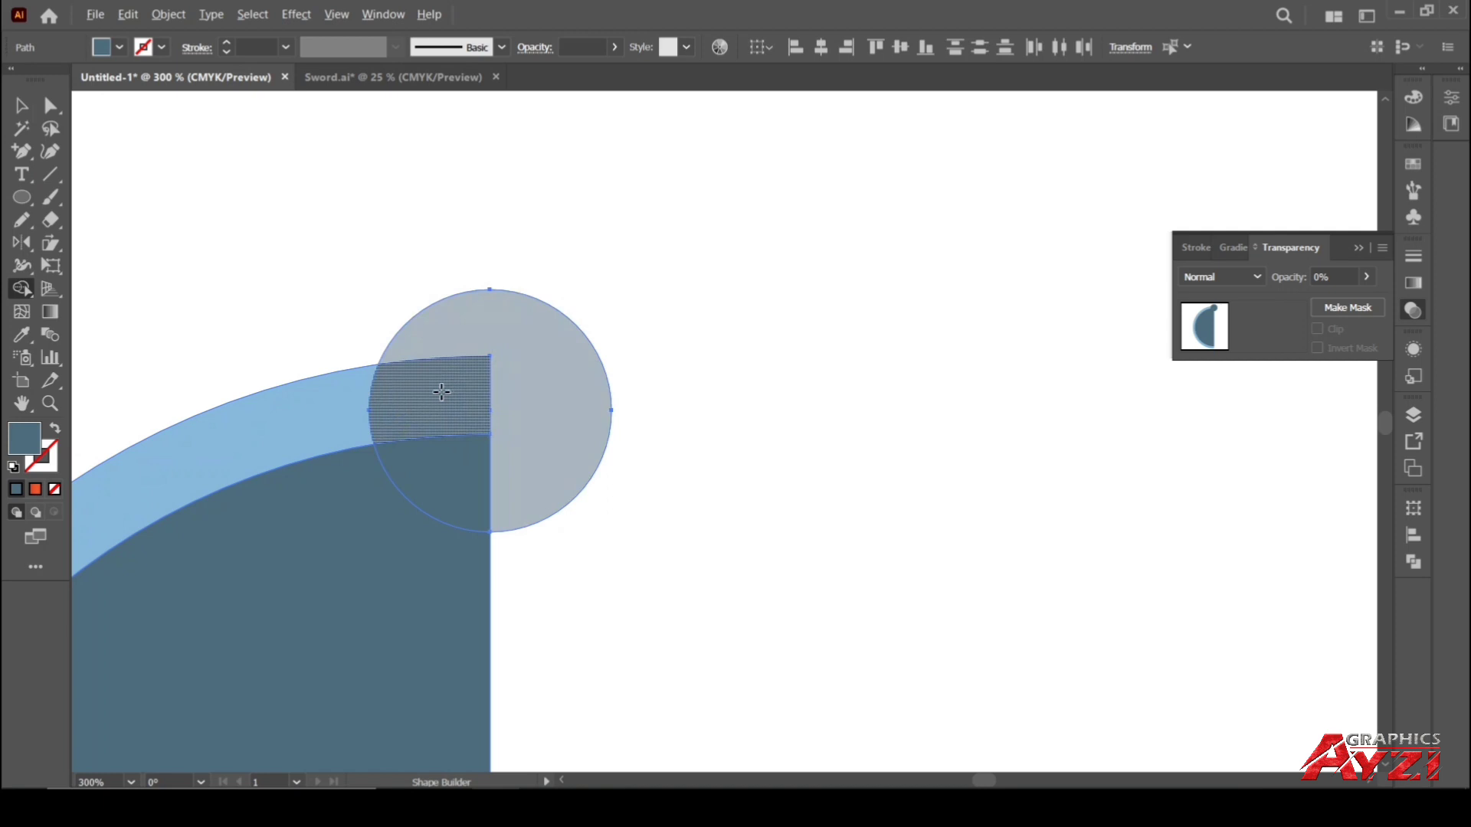
mouse_move(441, 392)
left_mouse_down()
mouse_move(485, 452)
mouse_move(599, 442)
left_mouse_up()
key("ctrl+z")
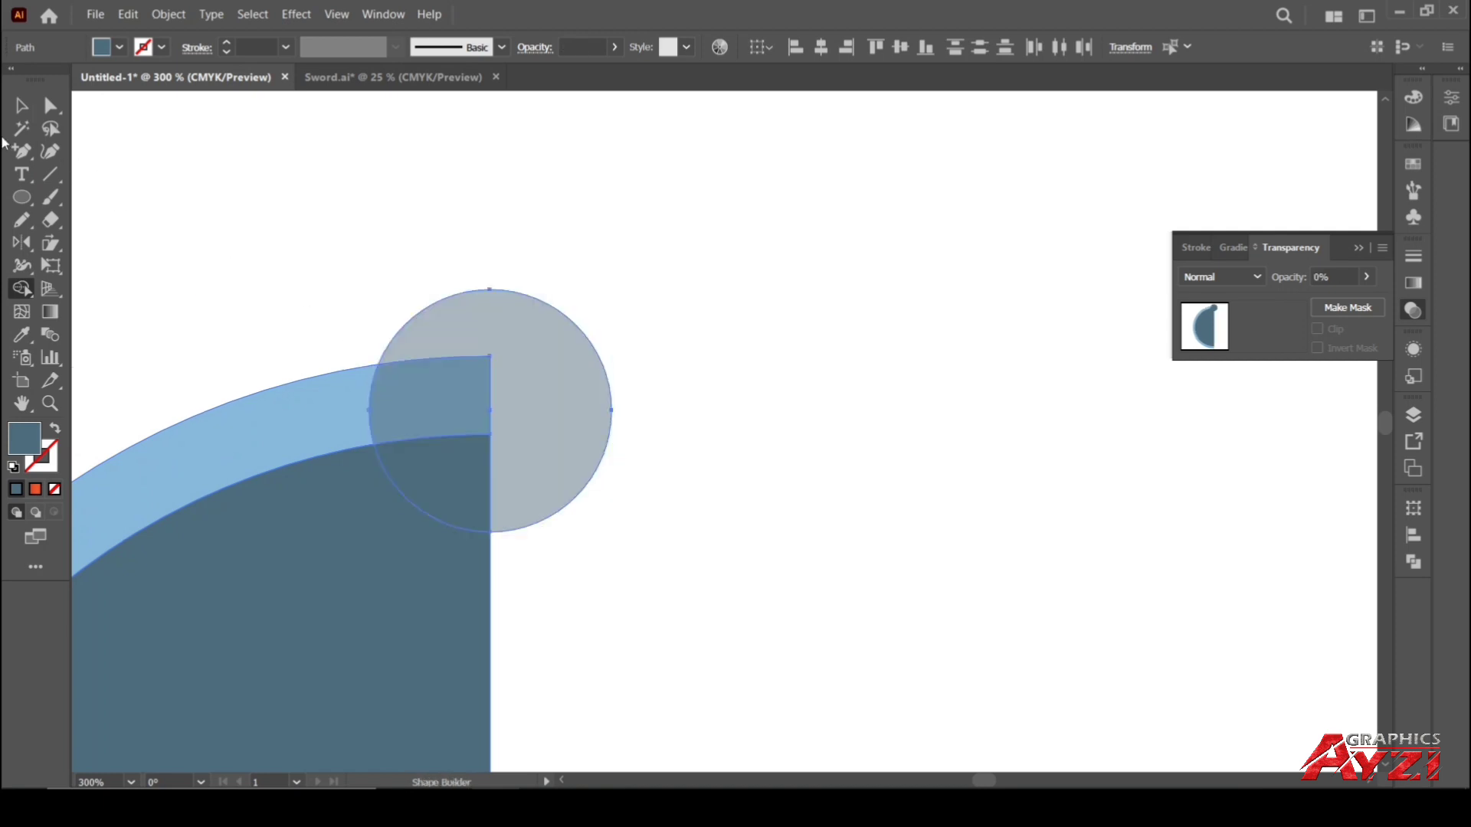
left_click(22, 106)
left_click(389, 223)
scroll(389, 224, "down", 6)
scroll(411, 259, "up", 2)
scroll(411, 265, "up", 1)
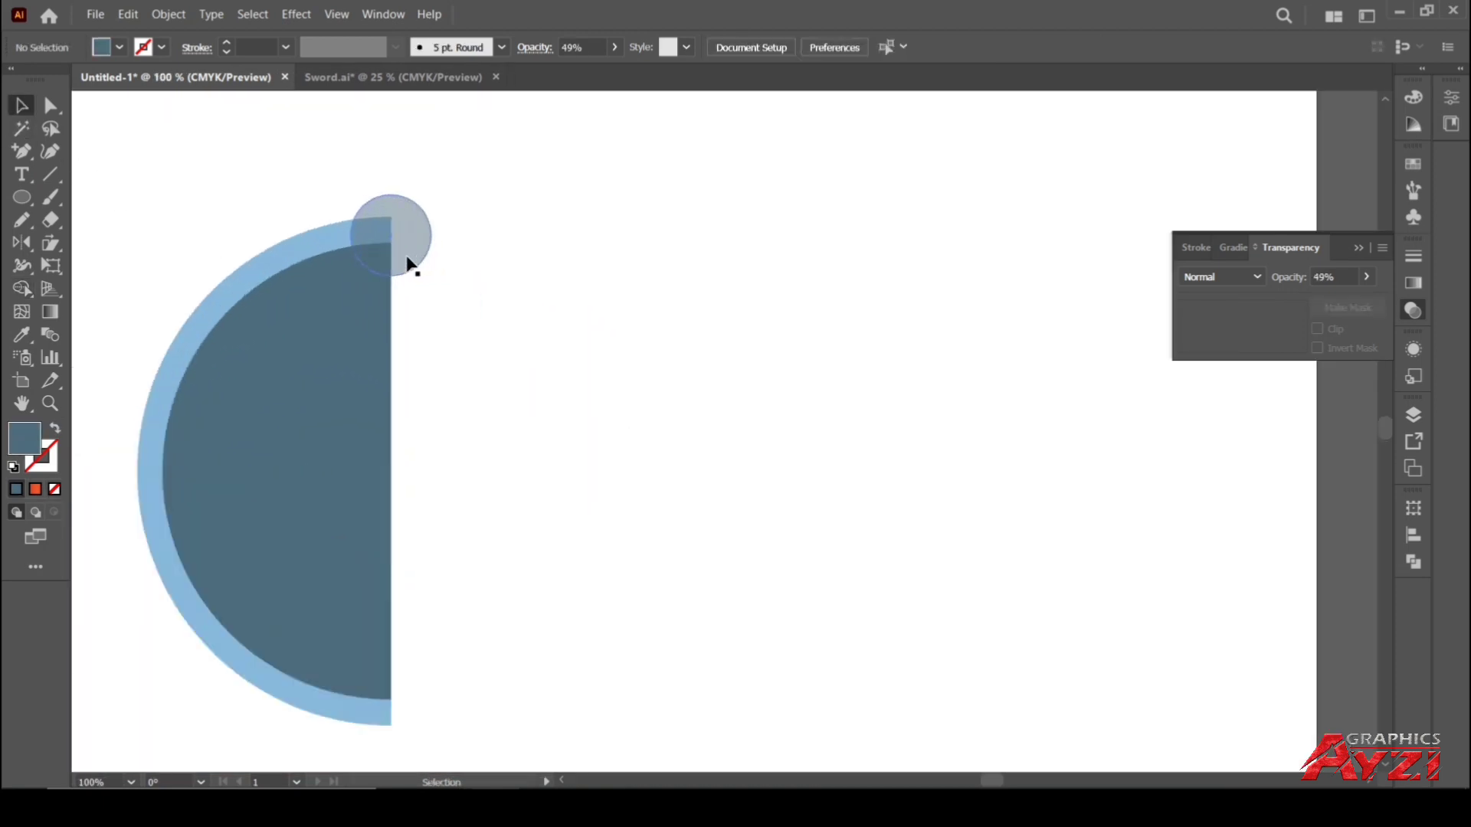
scroll(411, 260, "down", 1)
scroll(410, 259, "up", 1)
left_click(411, 257)
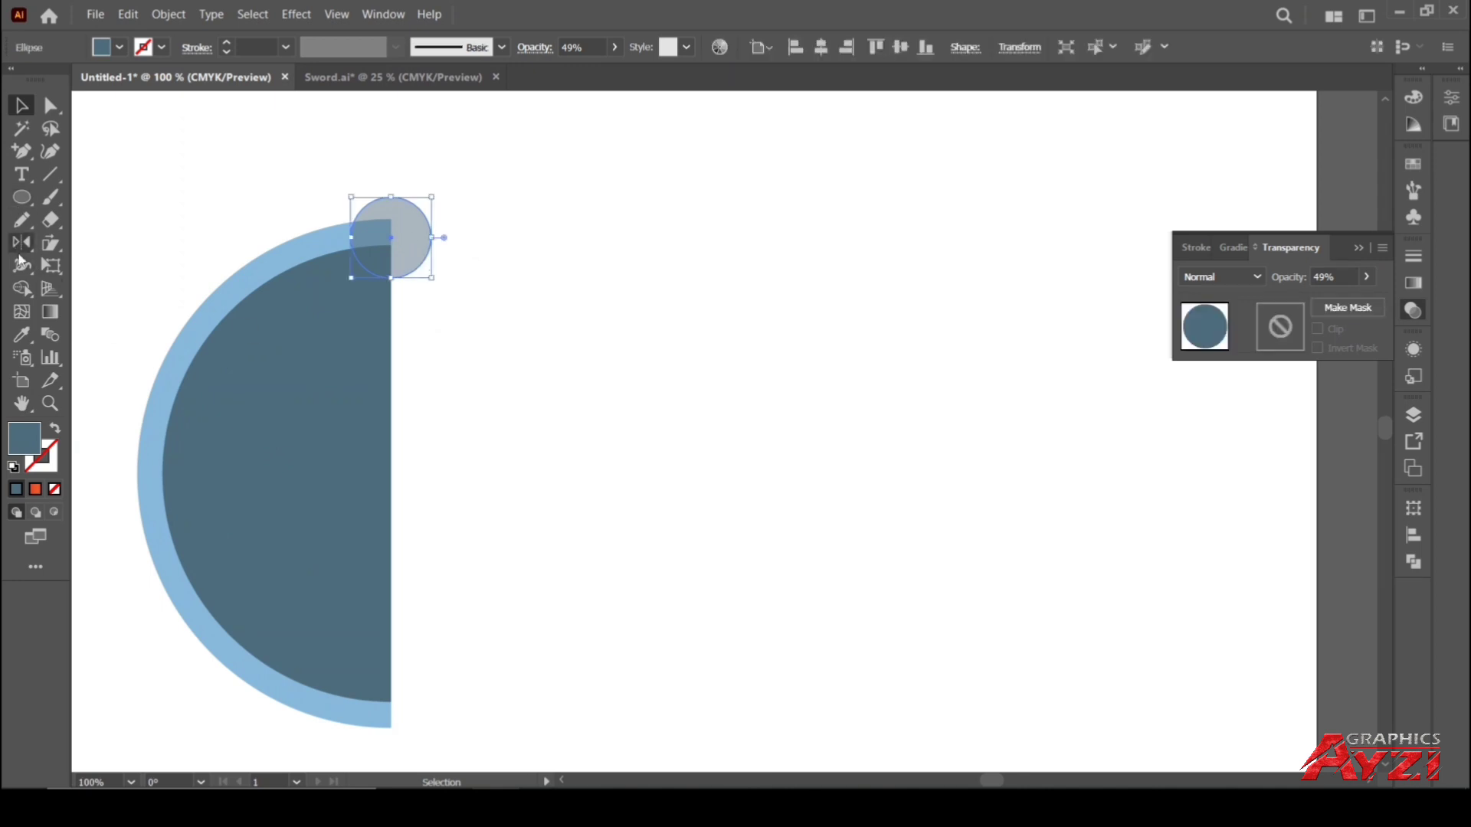
left_click(23, 243)
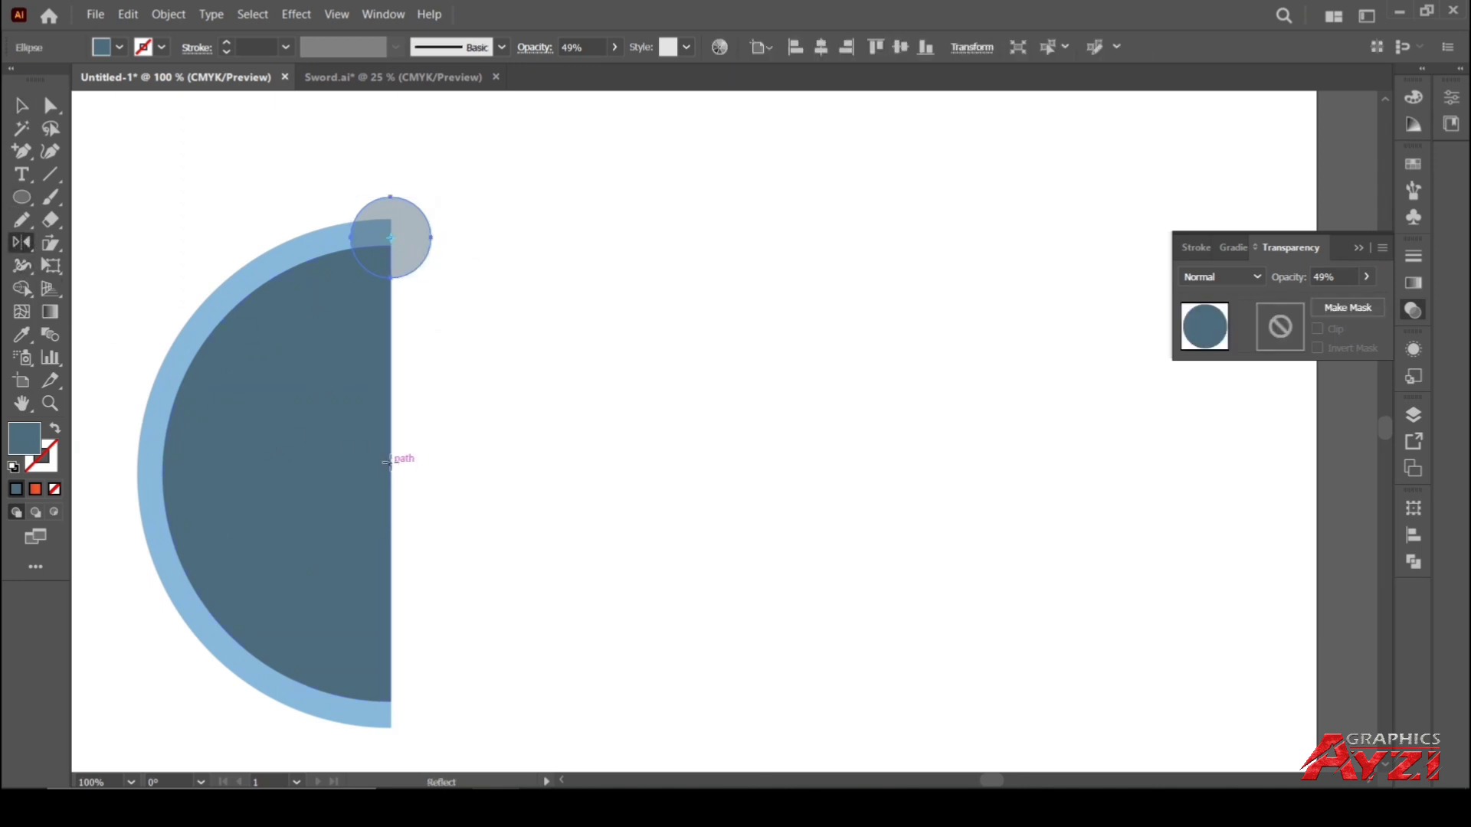
scroll(396, 460, "up", 1)
scroll(384, 464, "down", 1)
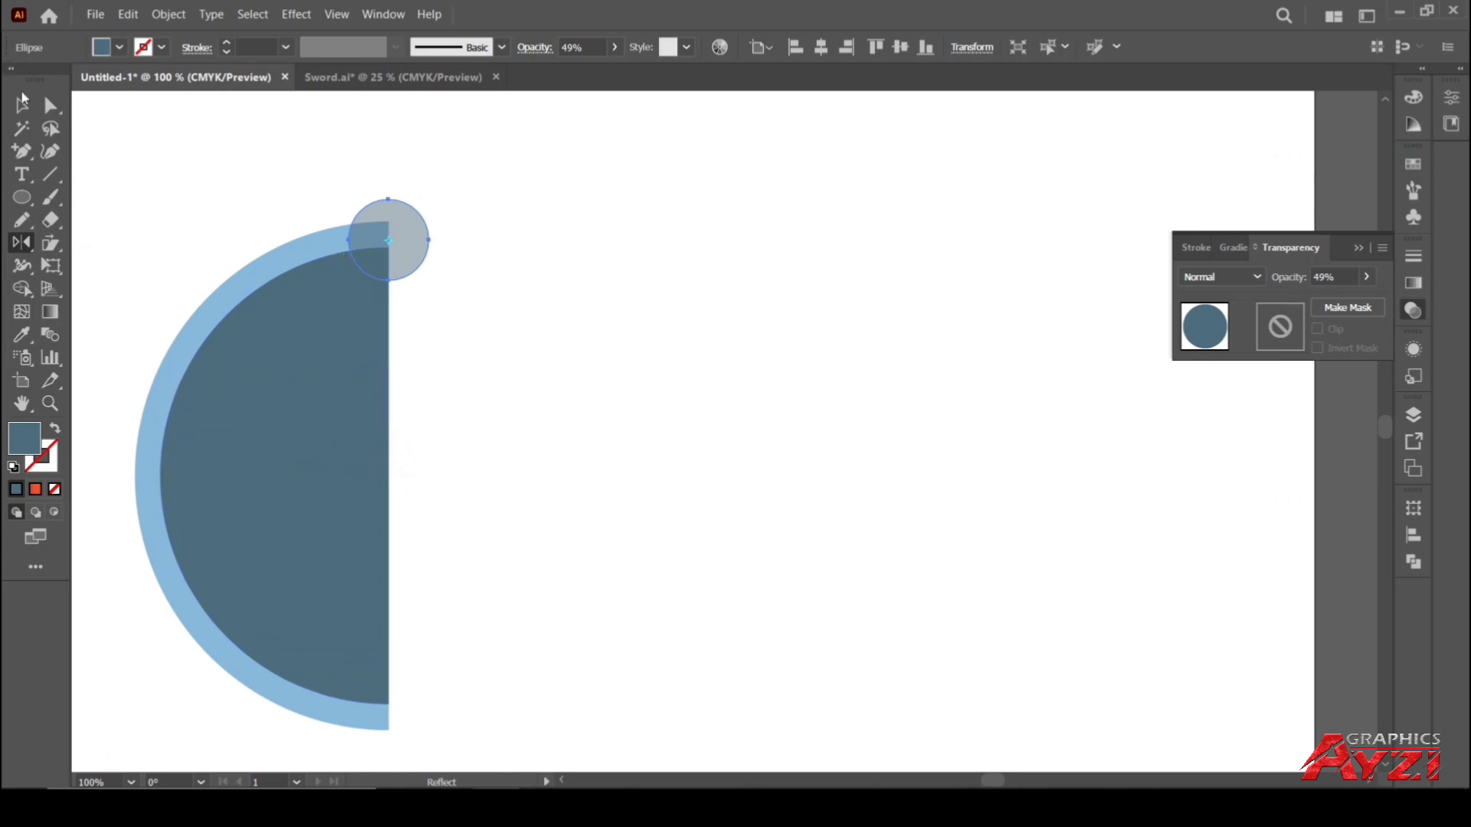
Place a copy of the translucent circle about 319 px straight down, over the lower end of the straight edge
left_click(23, 100)
left_click(409, 236)
left_click_drag(409, 236, 391, 721)
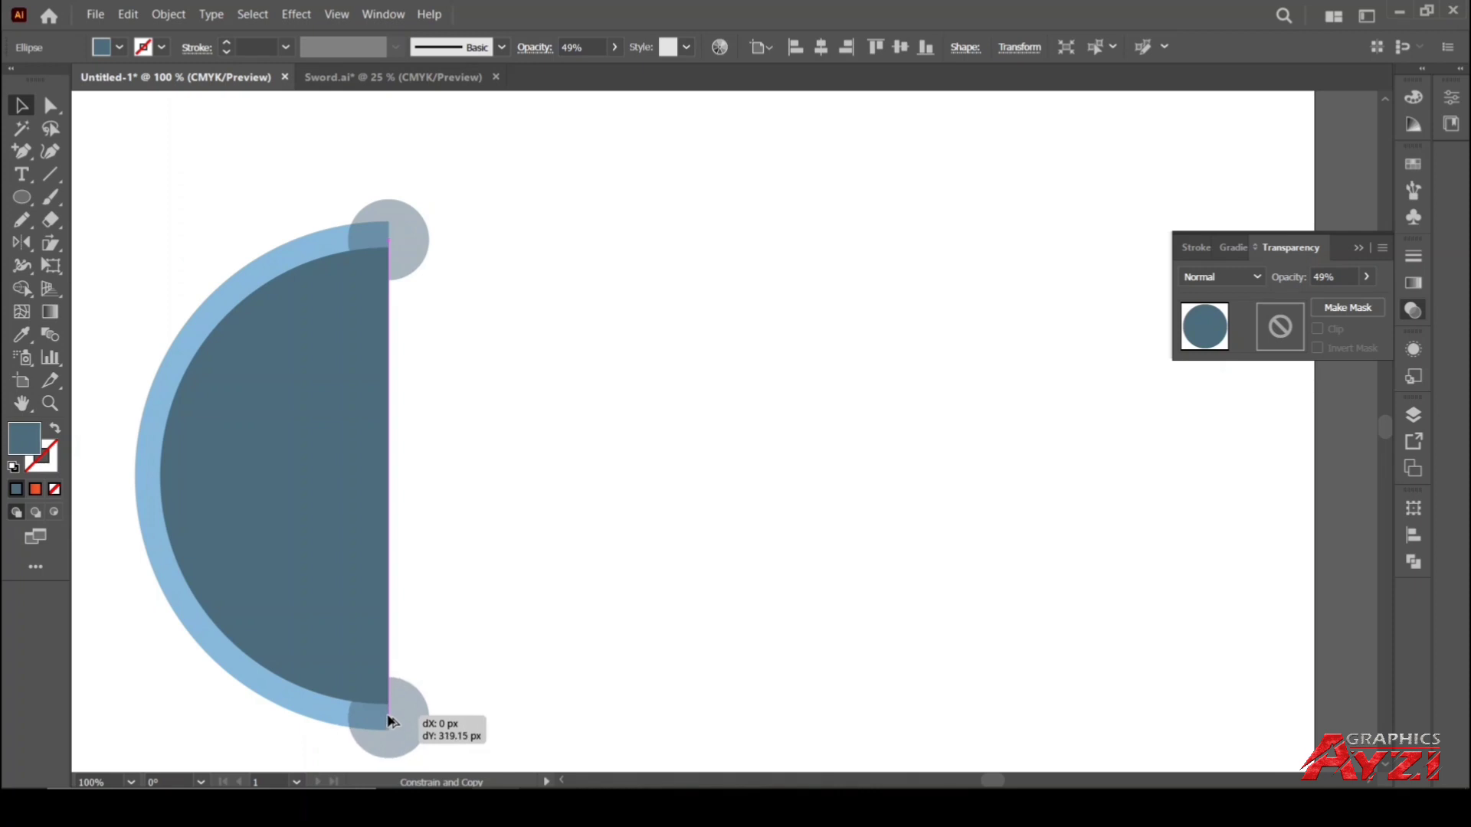
left_click(490, 563)
Cut both small circles out of the two-tone half circle with the Shape Builder, leaving round notches at its ends
left_click_drag(529, 184, 337, 748)
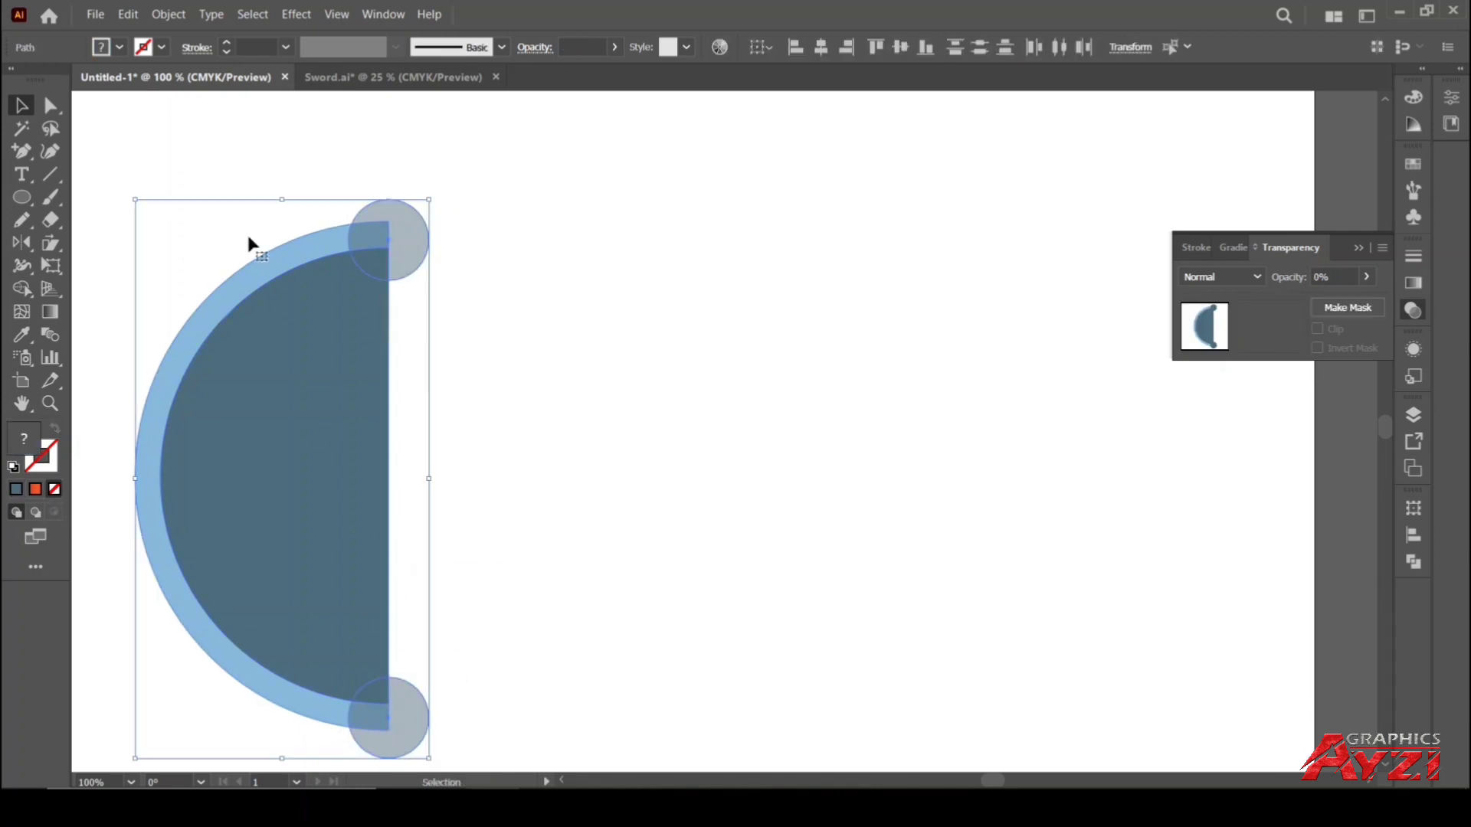
left_click(25, 289)
mouse_move(368, 231)
left_mouse_down()
mouse_move(379, 260)
mouse_move(410, 241)
left_mouse_up()
left_click_drag(381, 696, 400, 728)
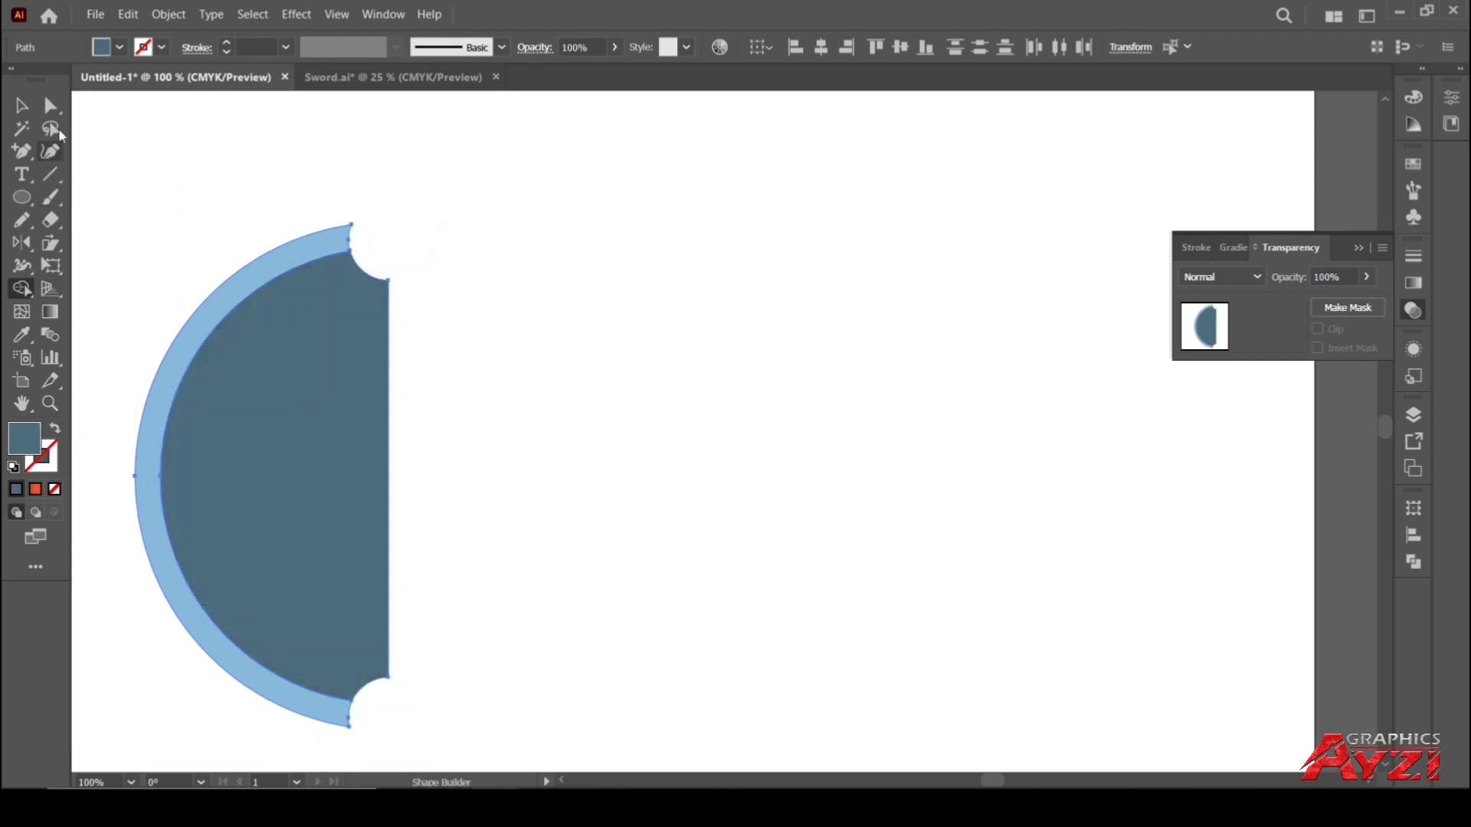
key("v")
left_click(647, 262)
Examine the notched half circle, both beside the sword on the whole artboard and close up
key("ctrl+minus")
scroll(542, 273, "down", 1)
scroll(504, 300, "up", 2)
left_click_drag(503, 300, 599, 343)
scroll(582, 311, "down", 4)
scroll(580, 307, "down", 1)
scroll(586, 284, "up", 2)
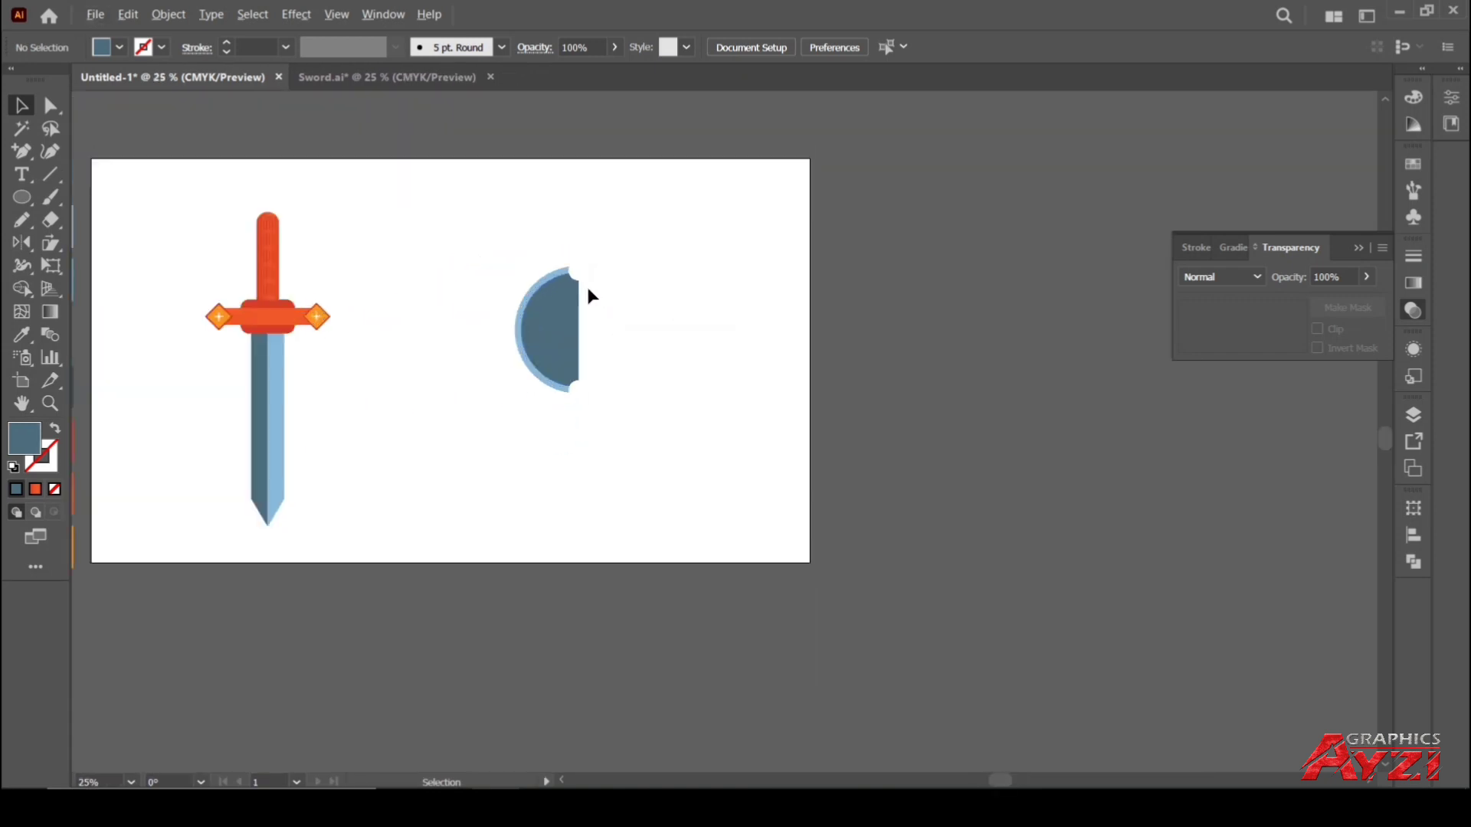
left_click_drag(505, 259, 419, 337)
scroll(535, 351, "up", 1)
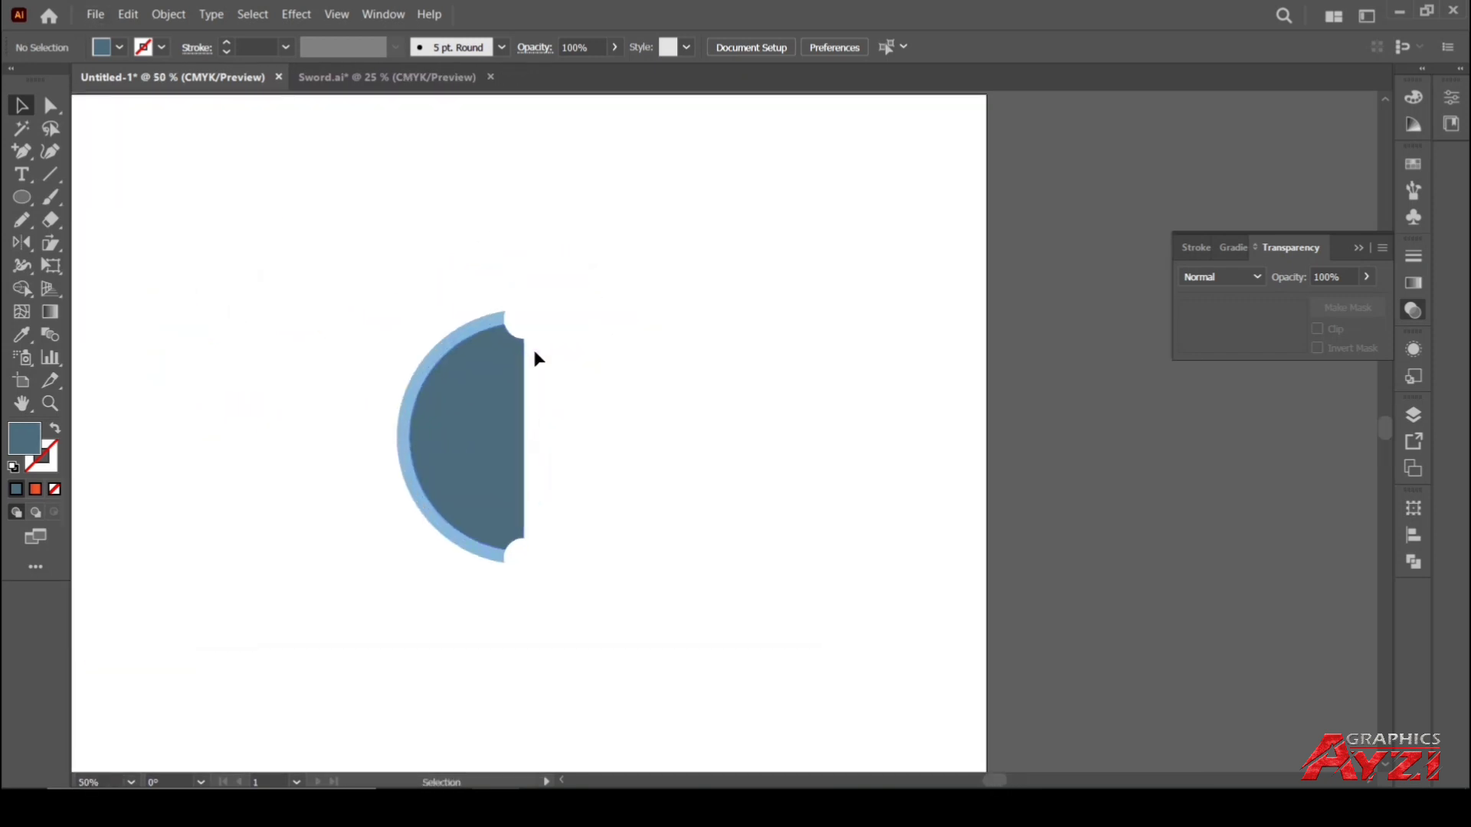
scroll(558, 414, "up", 1)
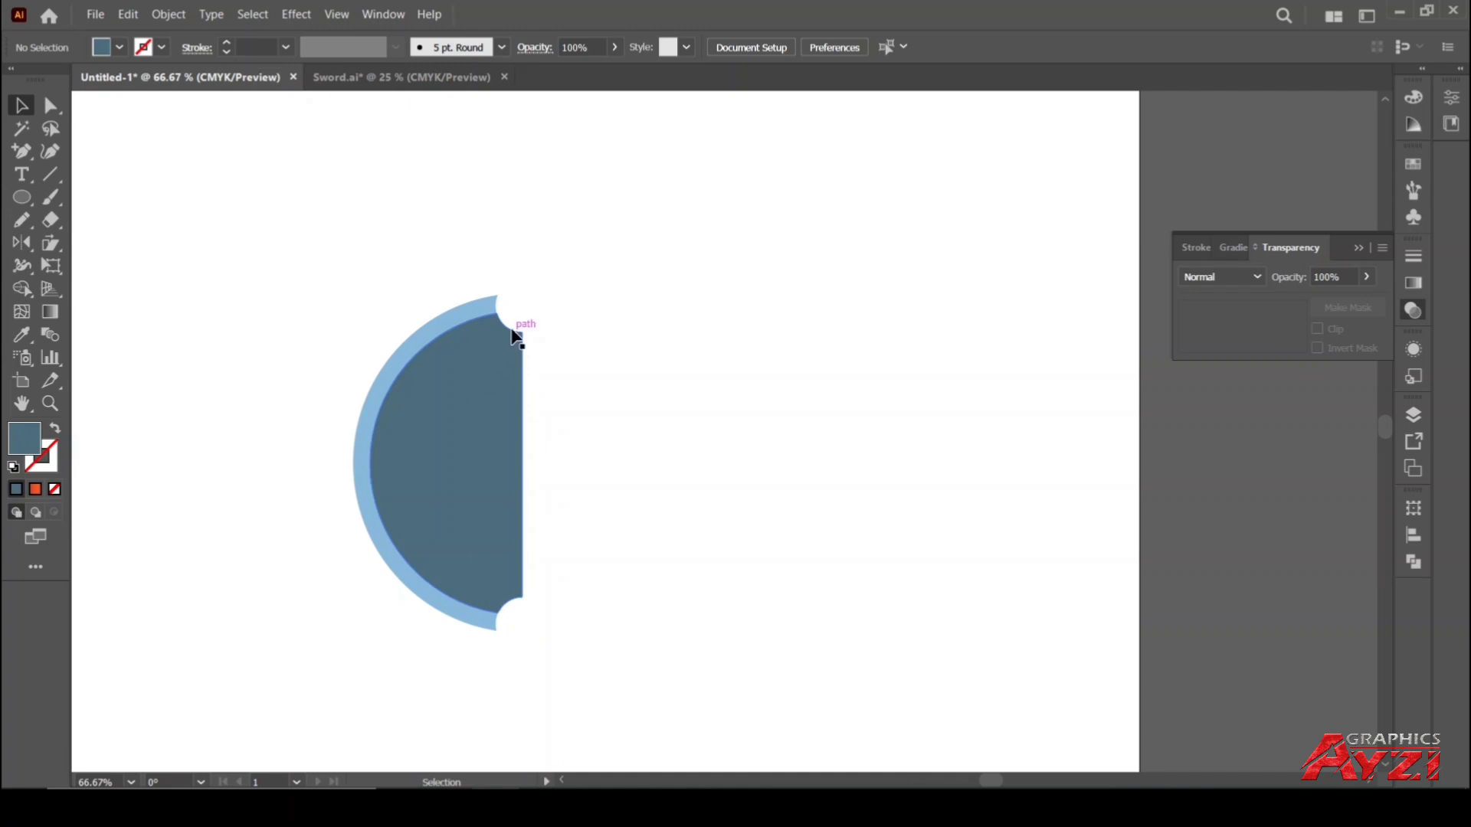
left_click_drag(480, 287, 418, 310)
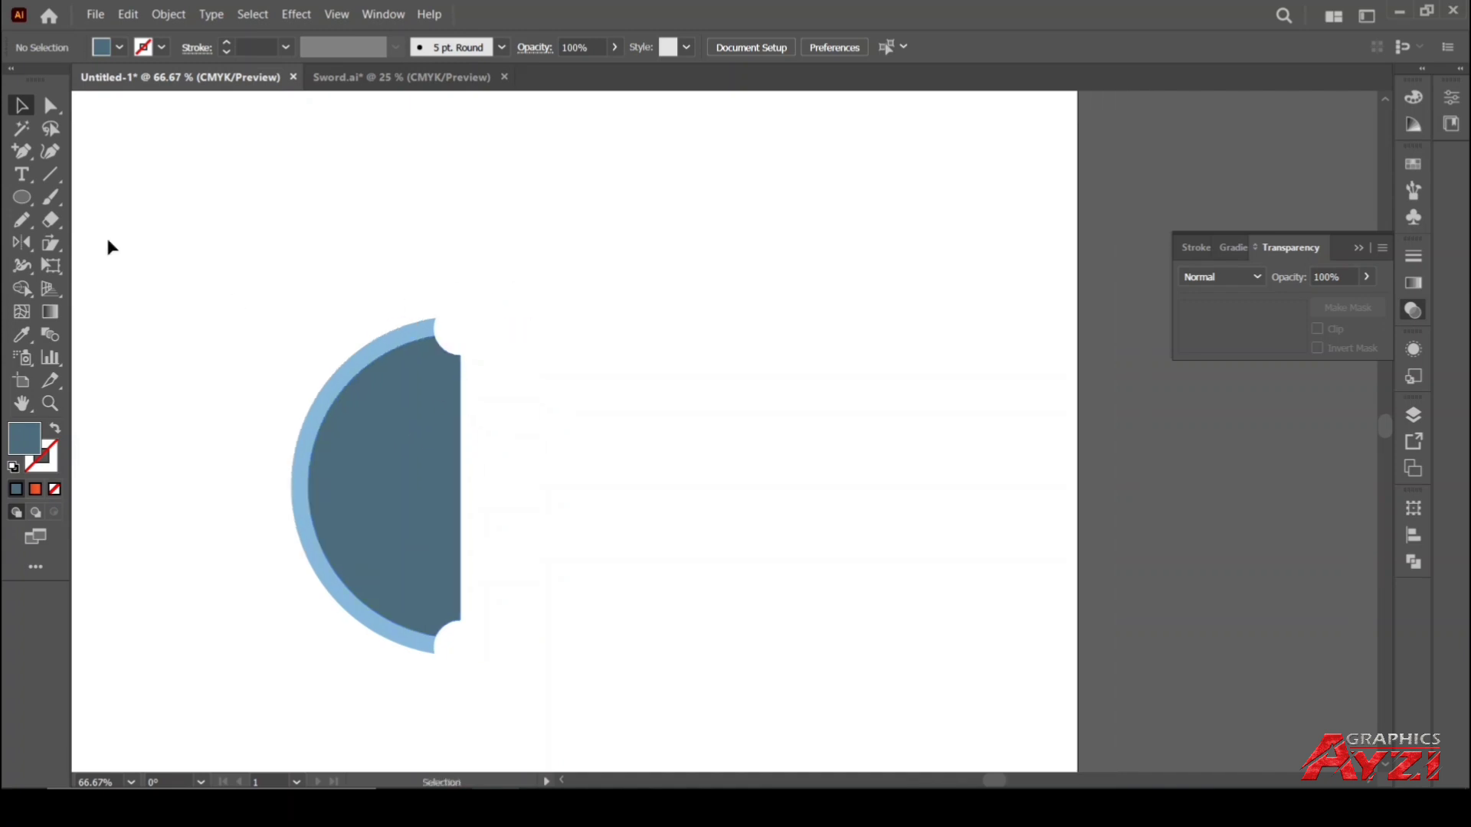
Draw a Pen path from the dark shape's upper curve about 73 px down, 80 px diagonally outward, 102 px down and back to the lower curve
left_click_drag(21, 152, 88, 151)
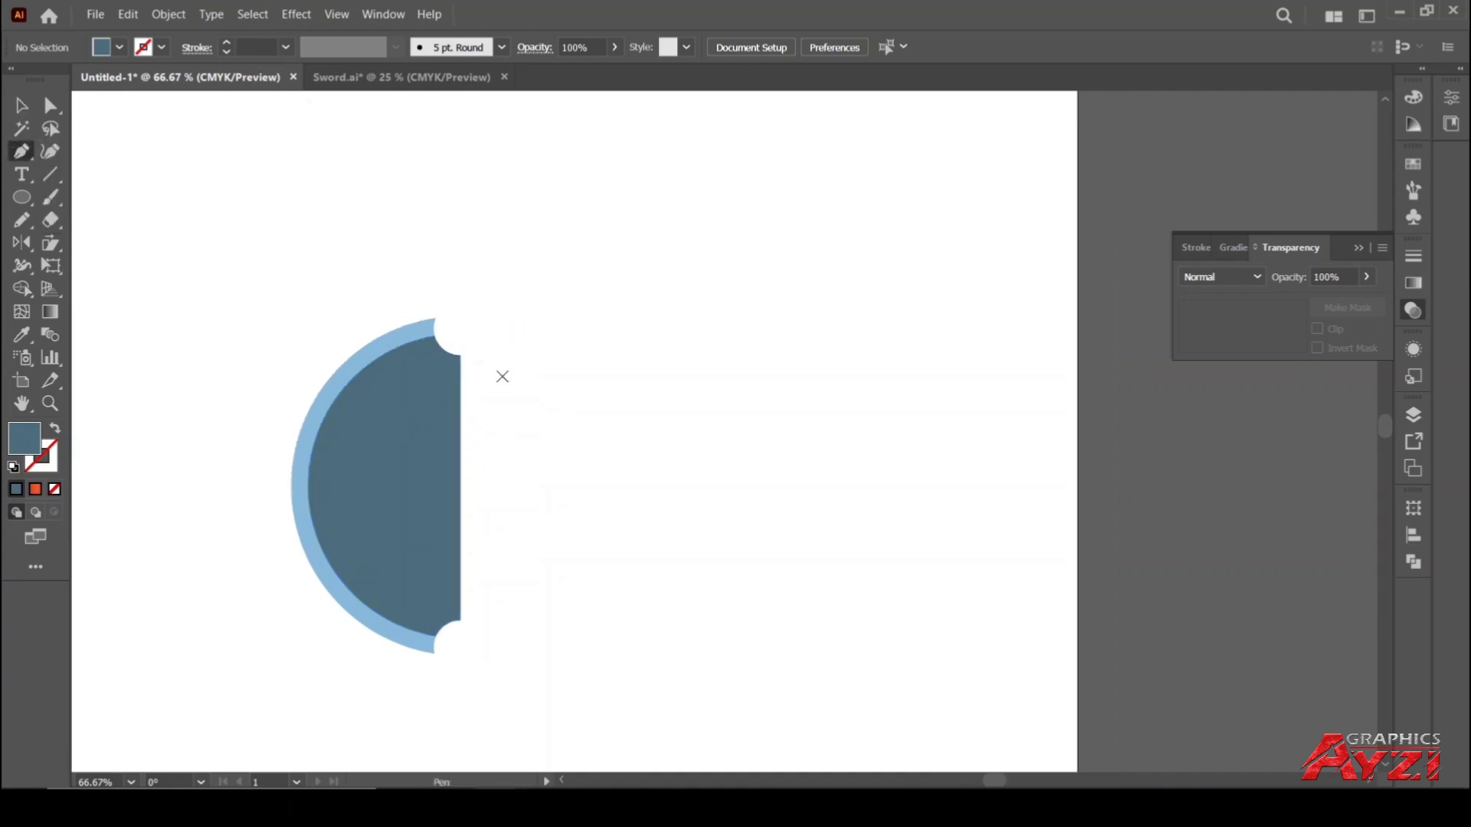
left_click(435, 337)
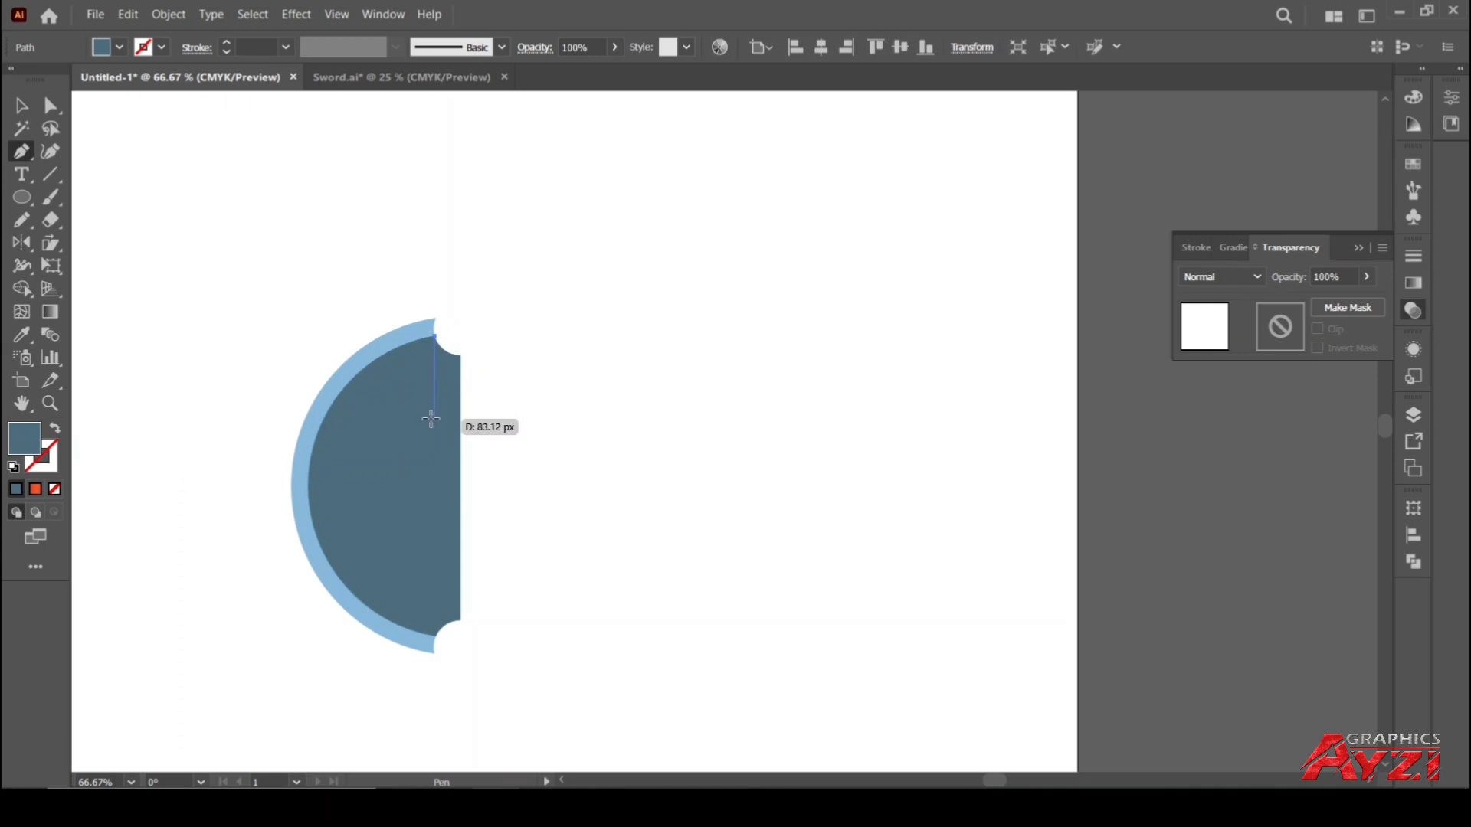
key("Escape")
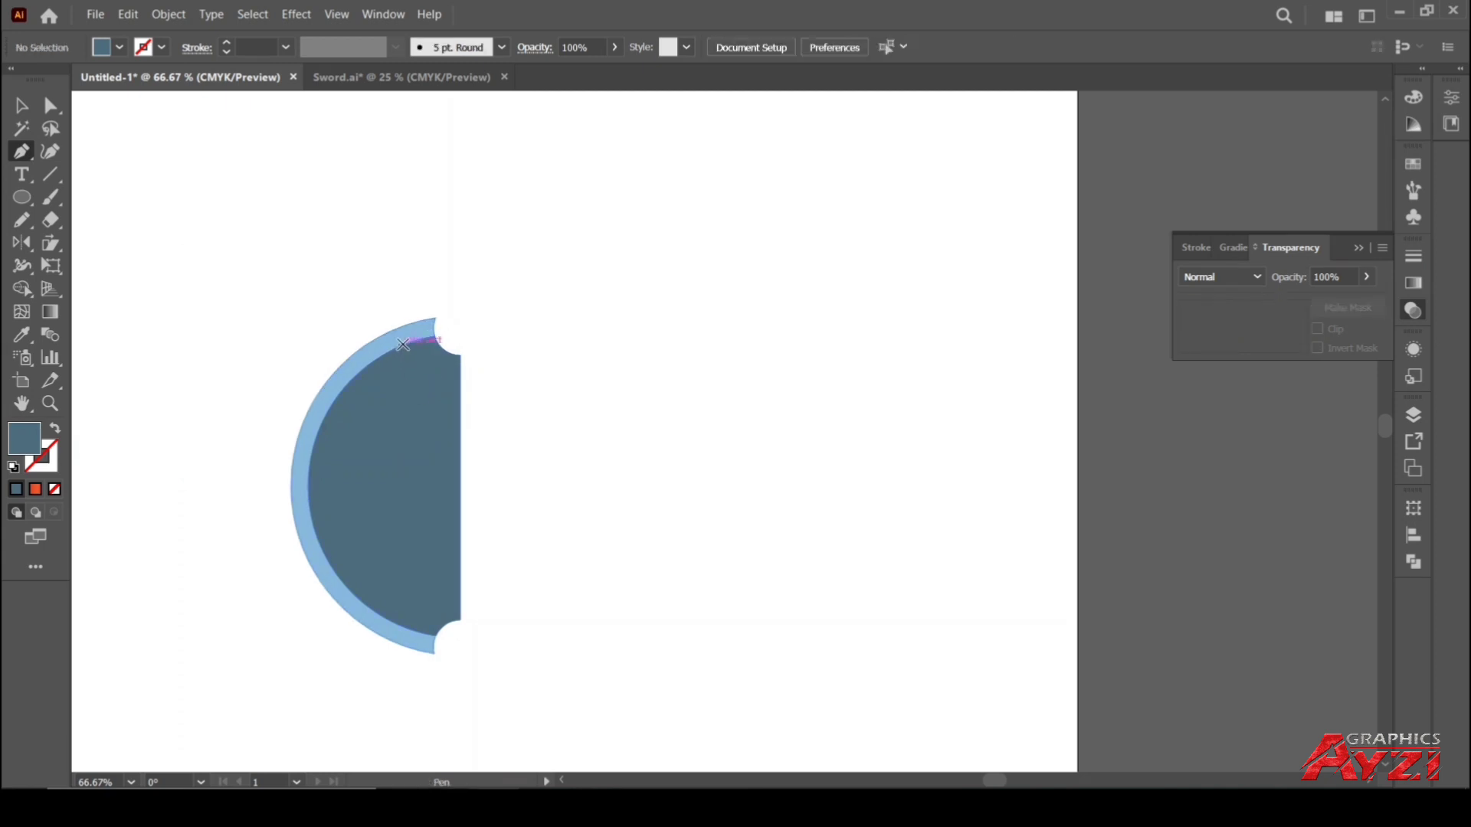
left_click(405, 344)
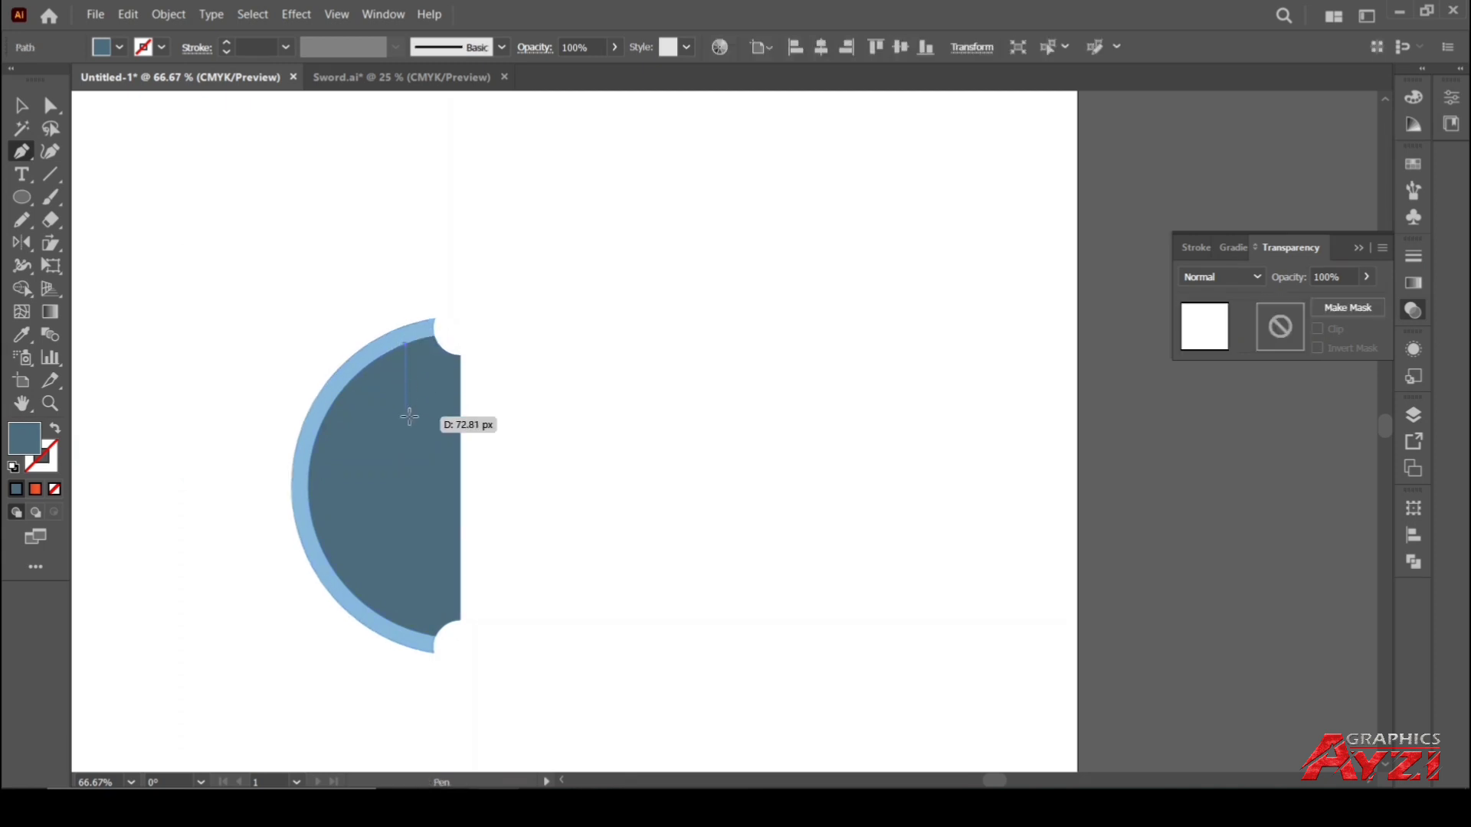
left_click(407, 416)
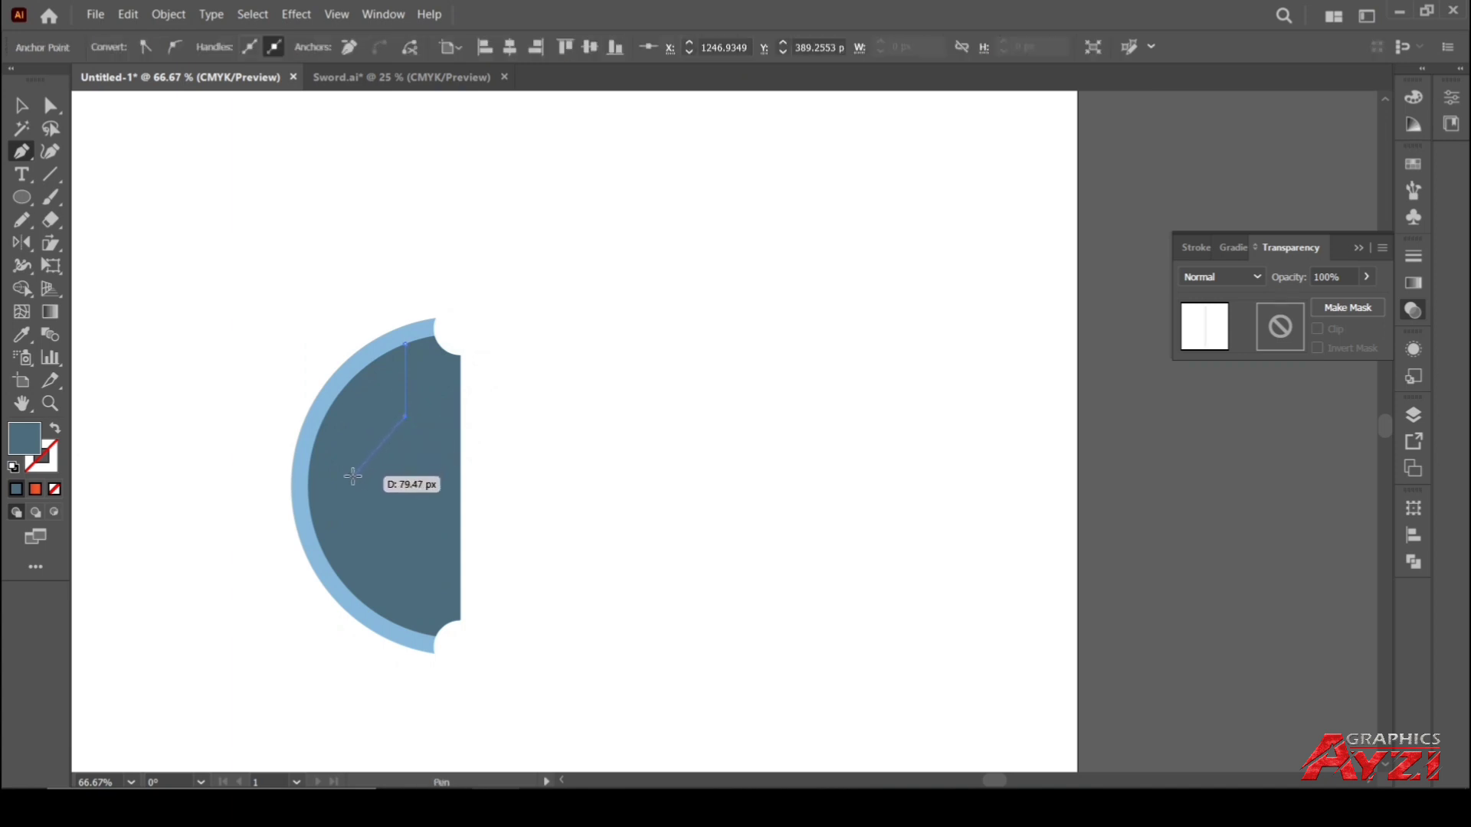
left_click(353, 478)
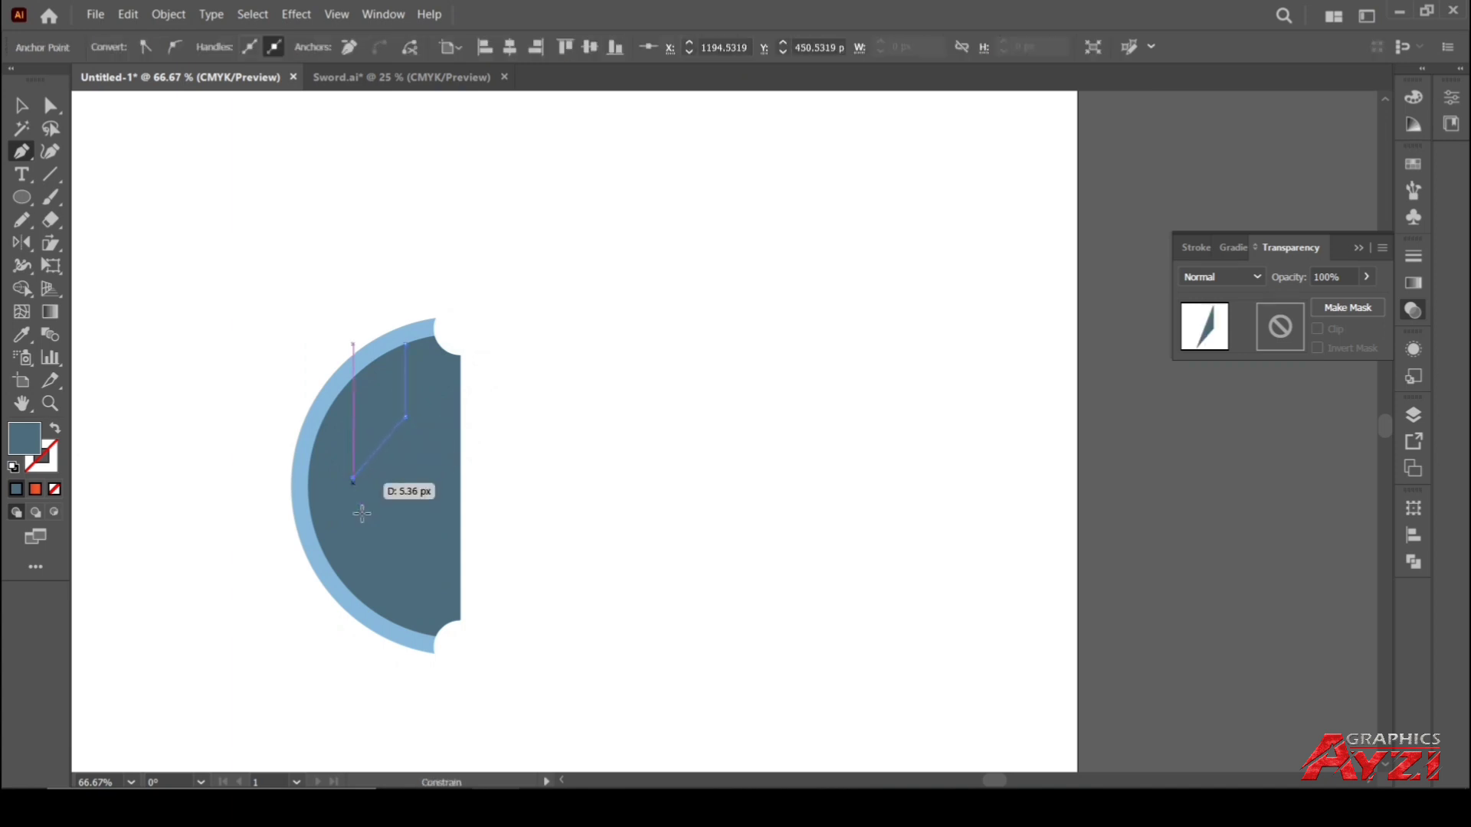
left_click(362, 579)
left_click(406, 630)
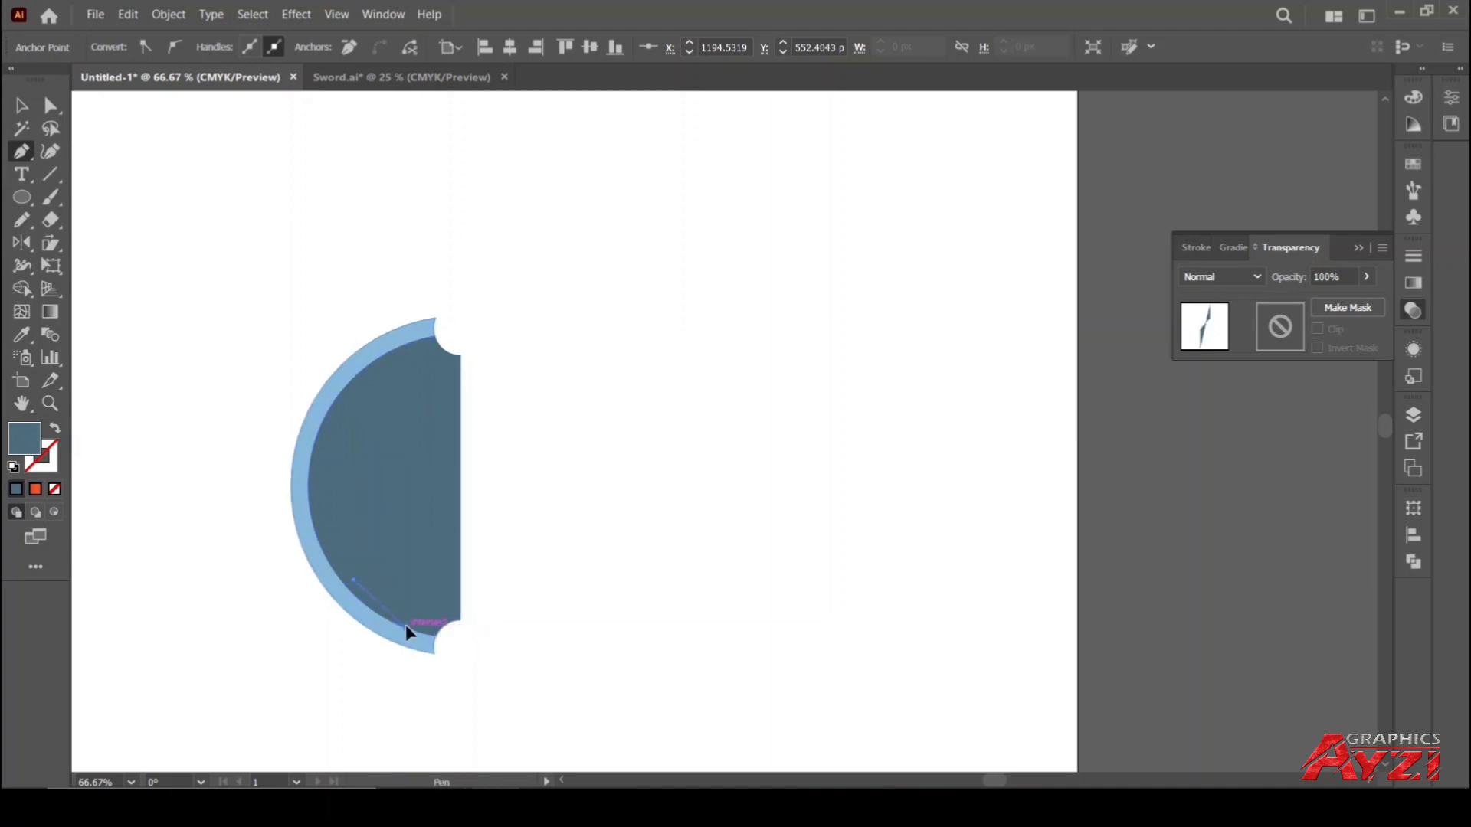
Continue the path loosely around the outside of the curved side and end it above its starting point
left_click(390, 672)
left_click(243, 508)
left_click(272, 311)
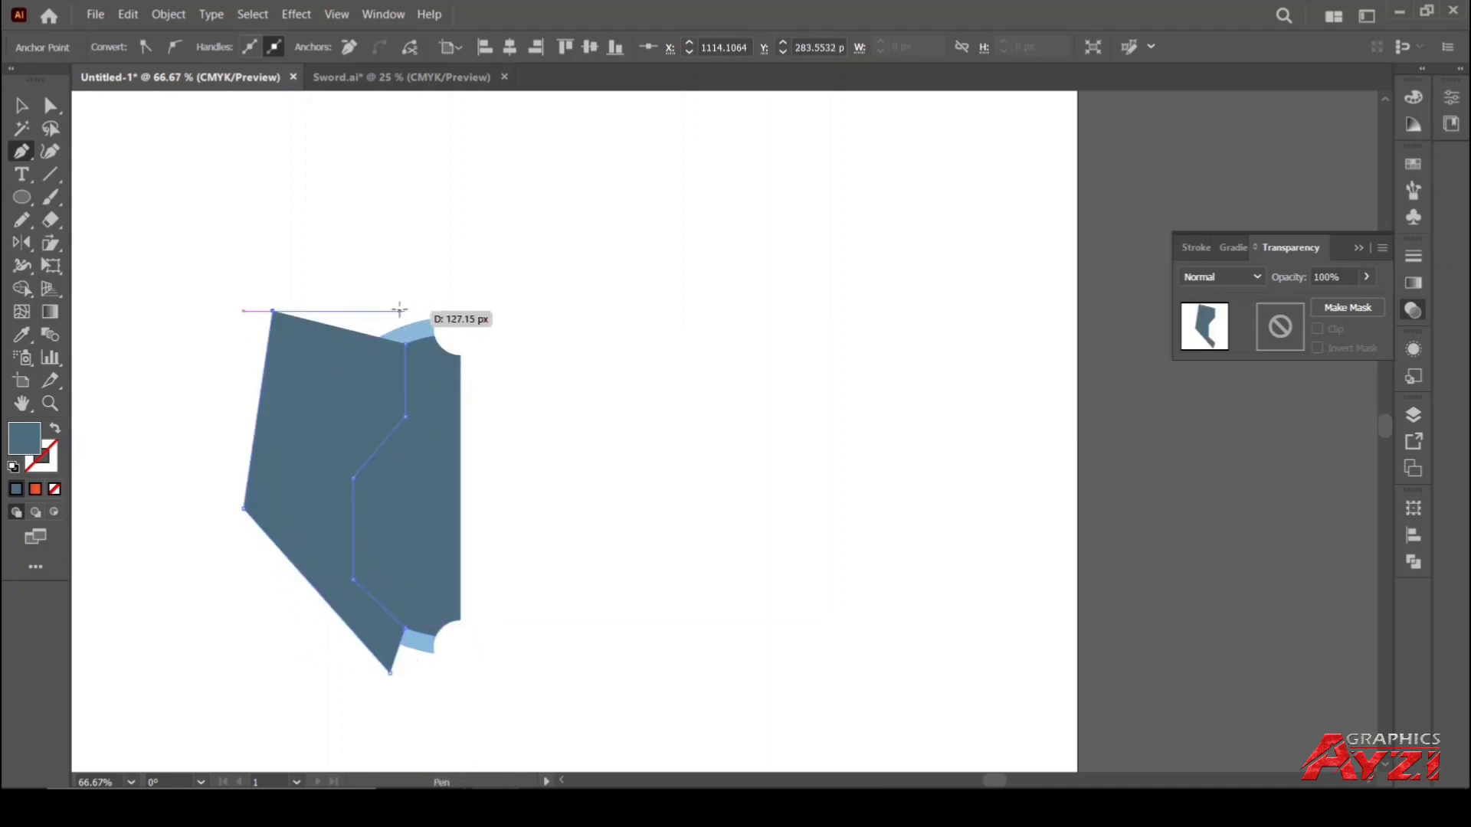
left_click(400, 300)
left_click(22, 108)
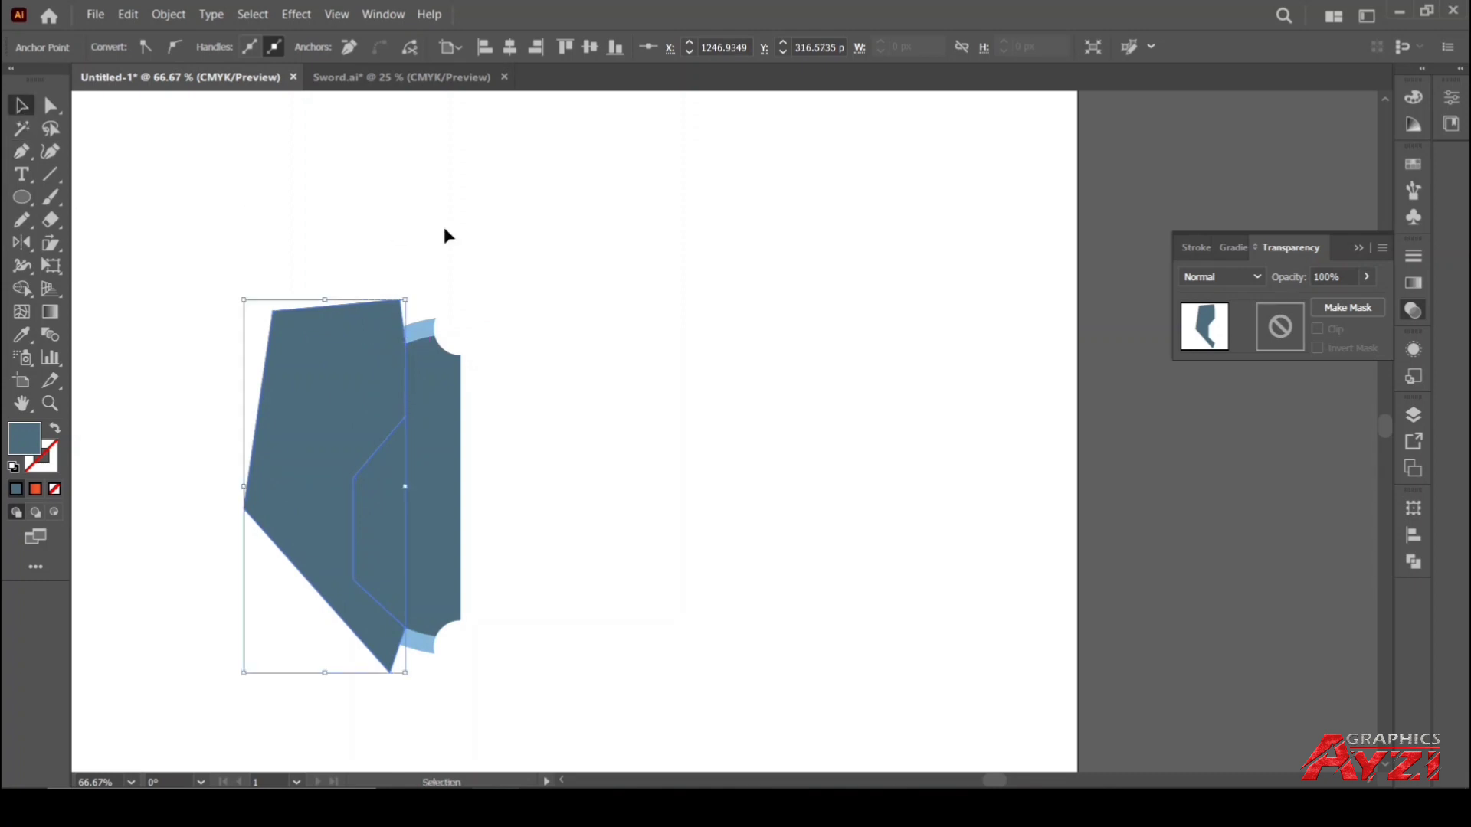
left_click(446, 229)
Remove the part of the new shape outside the dark half circle with the Shape Builder and select the piece remaining inside
scroll(448, 419, "up", 1)
left_click(419, 374)
left_click(301, 272, "shift")
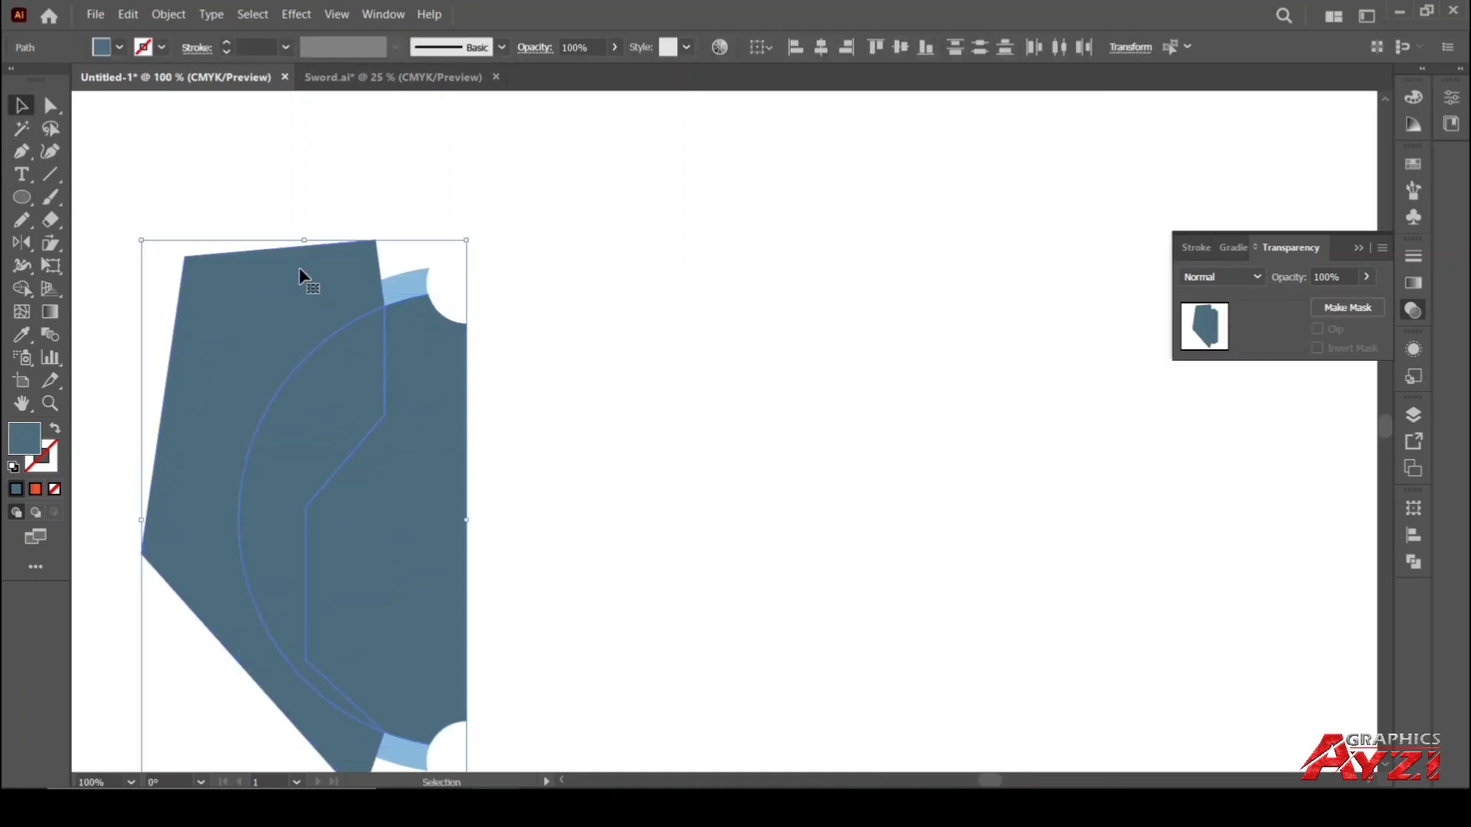
left_click(22, 289)
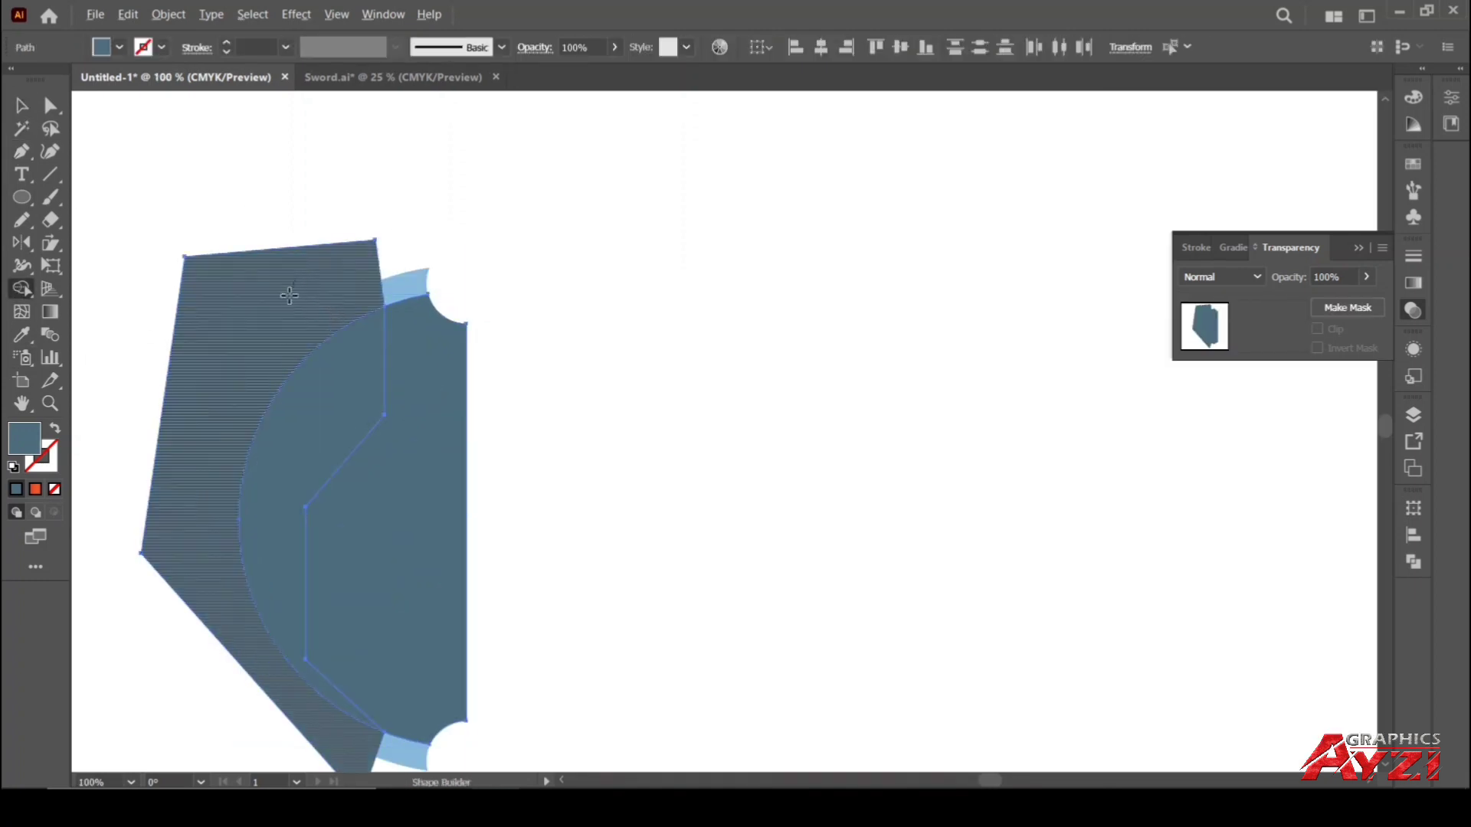
left_click(289, 295, "alt")
left_click(21, 105)
left_click(220, 131)
left_click(355, 347)
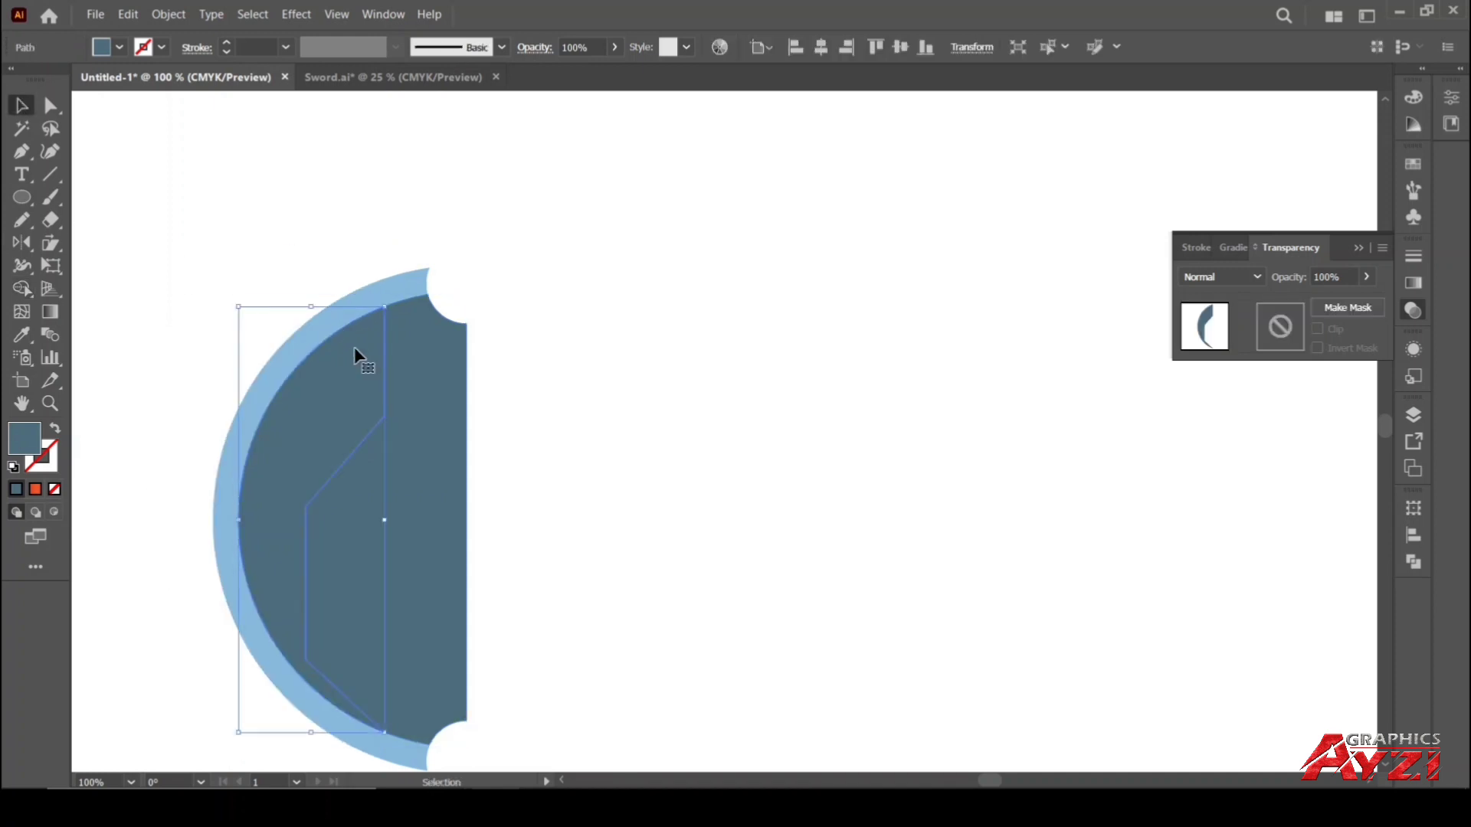
Fill the angular inner section of the half circle with the darker slate-blue swatch colour beside the artboard
scroll(354, 347, "down", 3)
left_click_drag(307, 308, 558, 315)
scroll(498, 308, "down", 1)
left_click_drag(393, 321, 494, 320)
scroll(447, 329, "up", 1)
key("i")
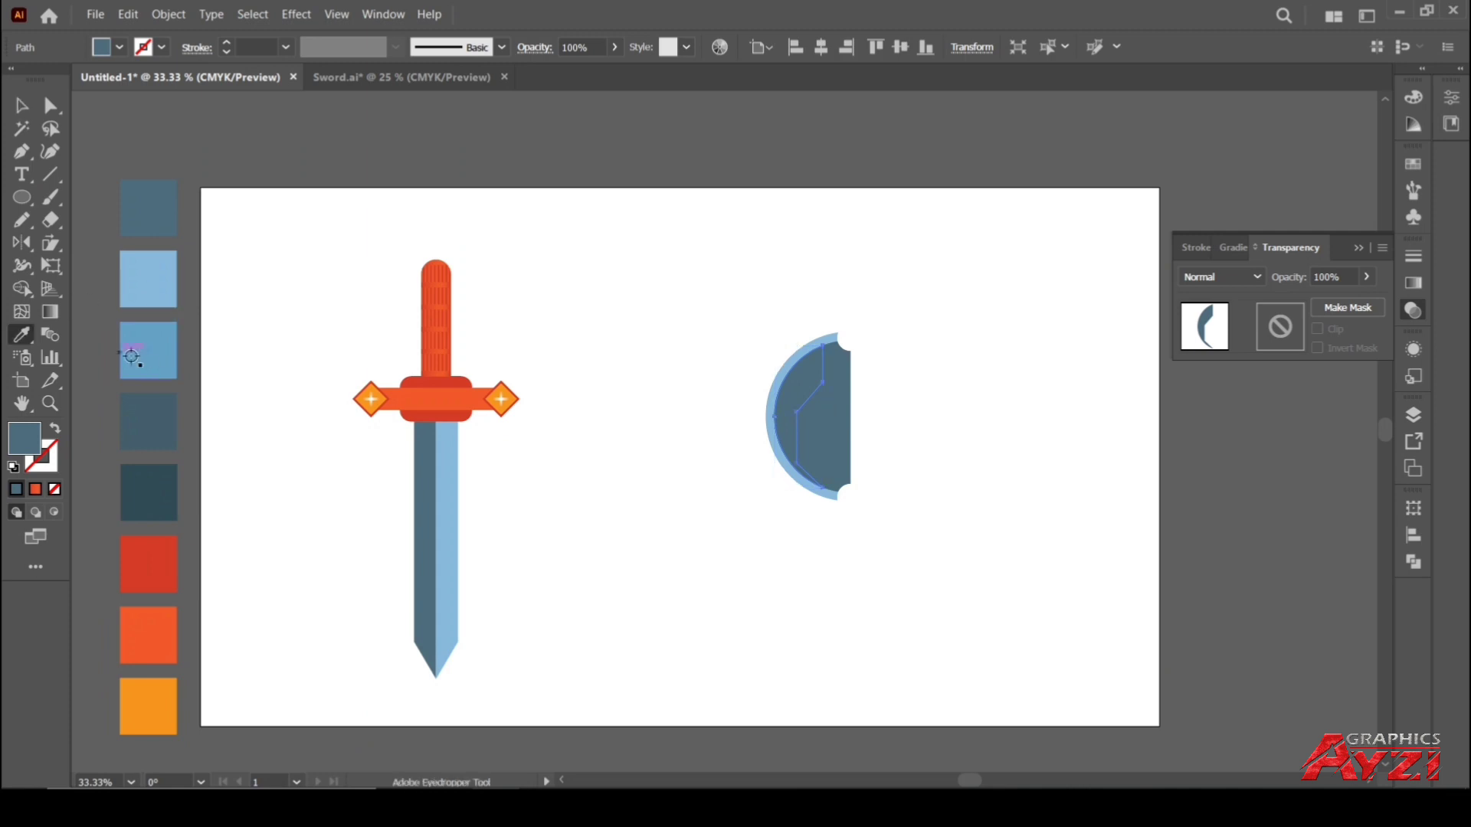
left_click(153, 411)
left_click(21, 107)
left_click(732, 351)
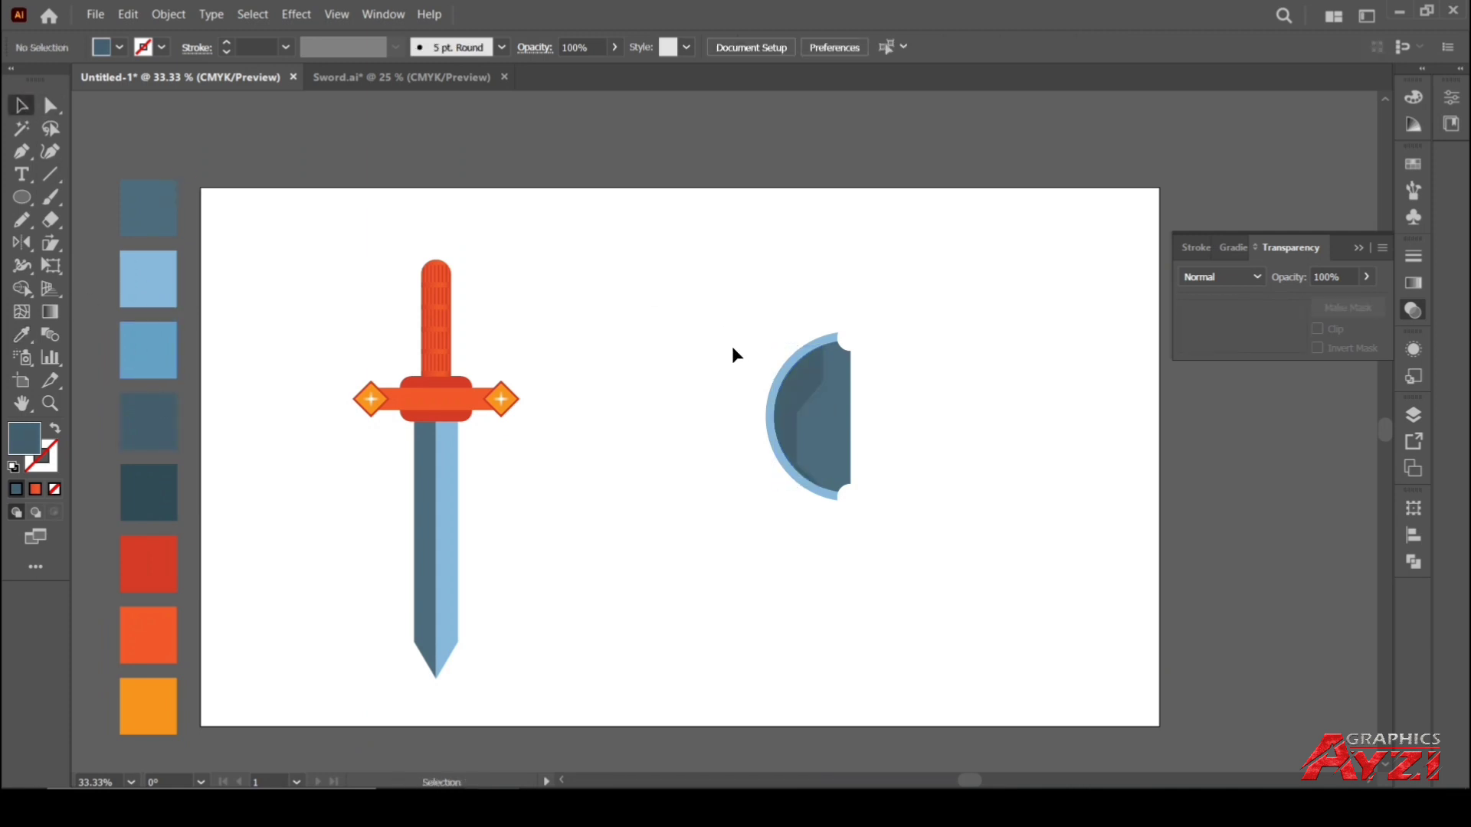
Draw a closed five-point Pen shape covering the lower end of the rim, starting on the rim's inner edge and cutting diagonally across it
left_click_drag(732, 351, 518, 328)
scroll(607, 413, "up", 1)
scroll(642, 450, "up", 1)
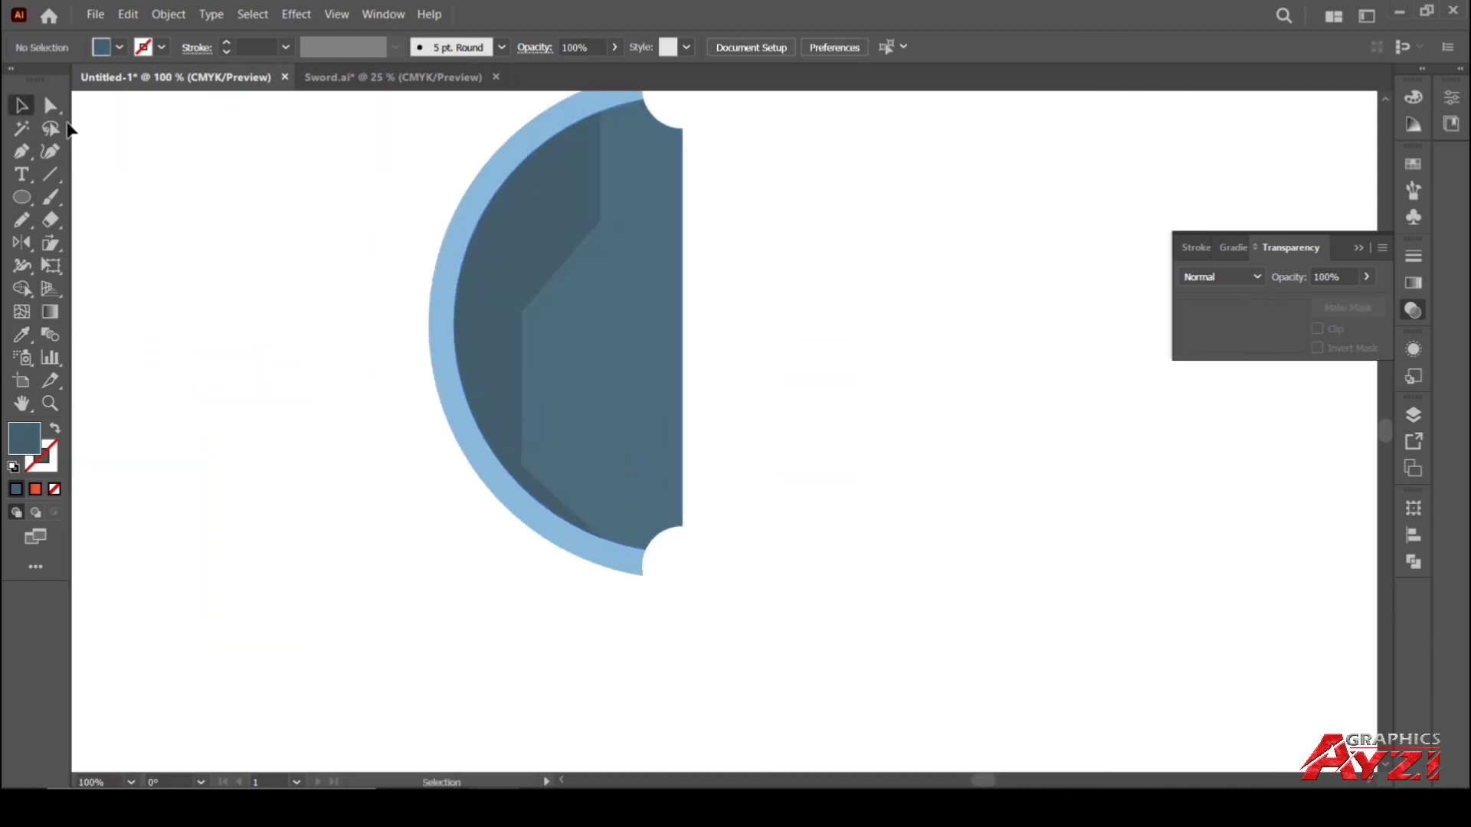
left_click(24, 155)
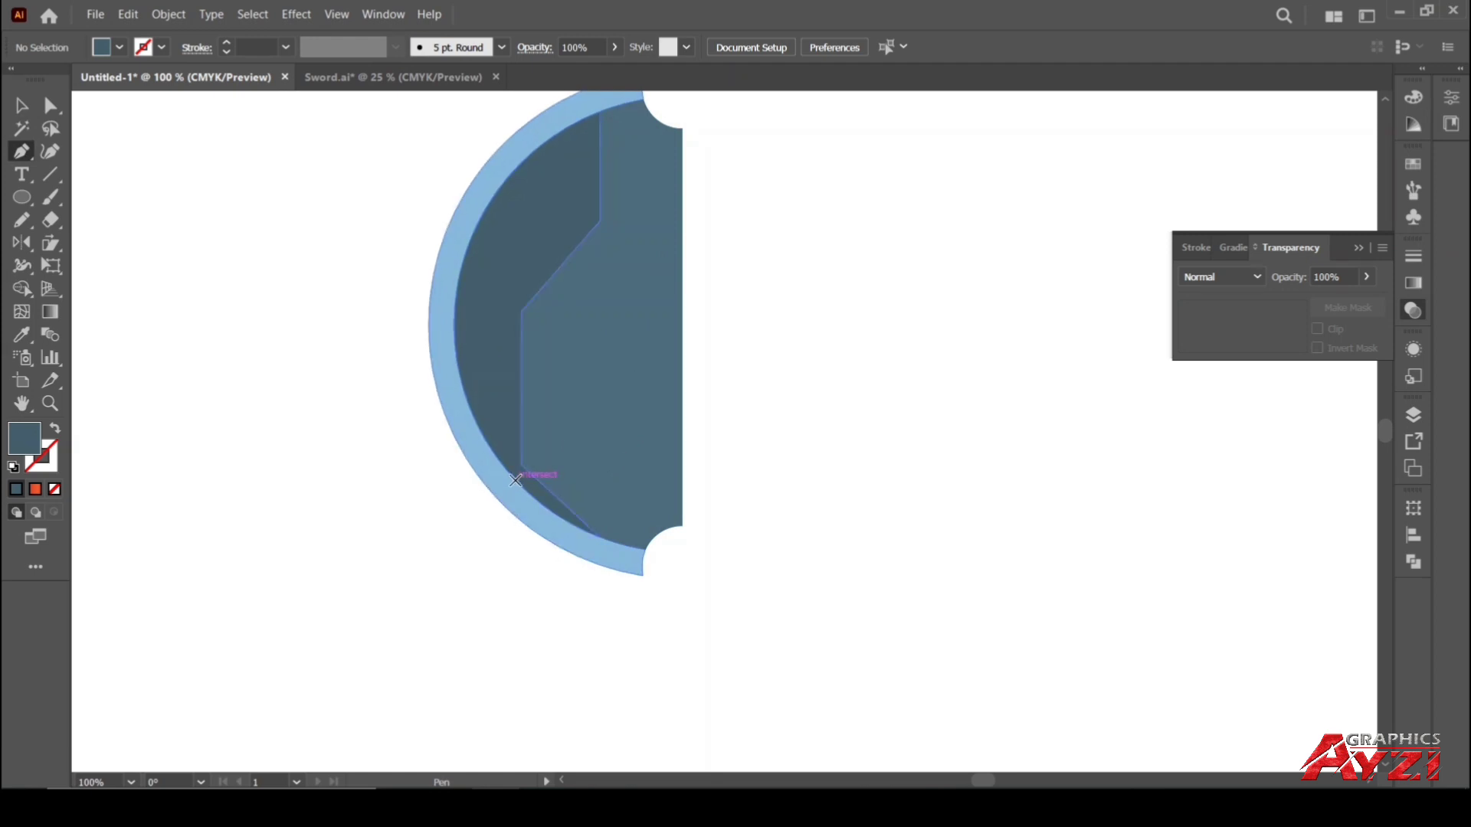
left_click(516, 480)
left_click(475, 506)
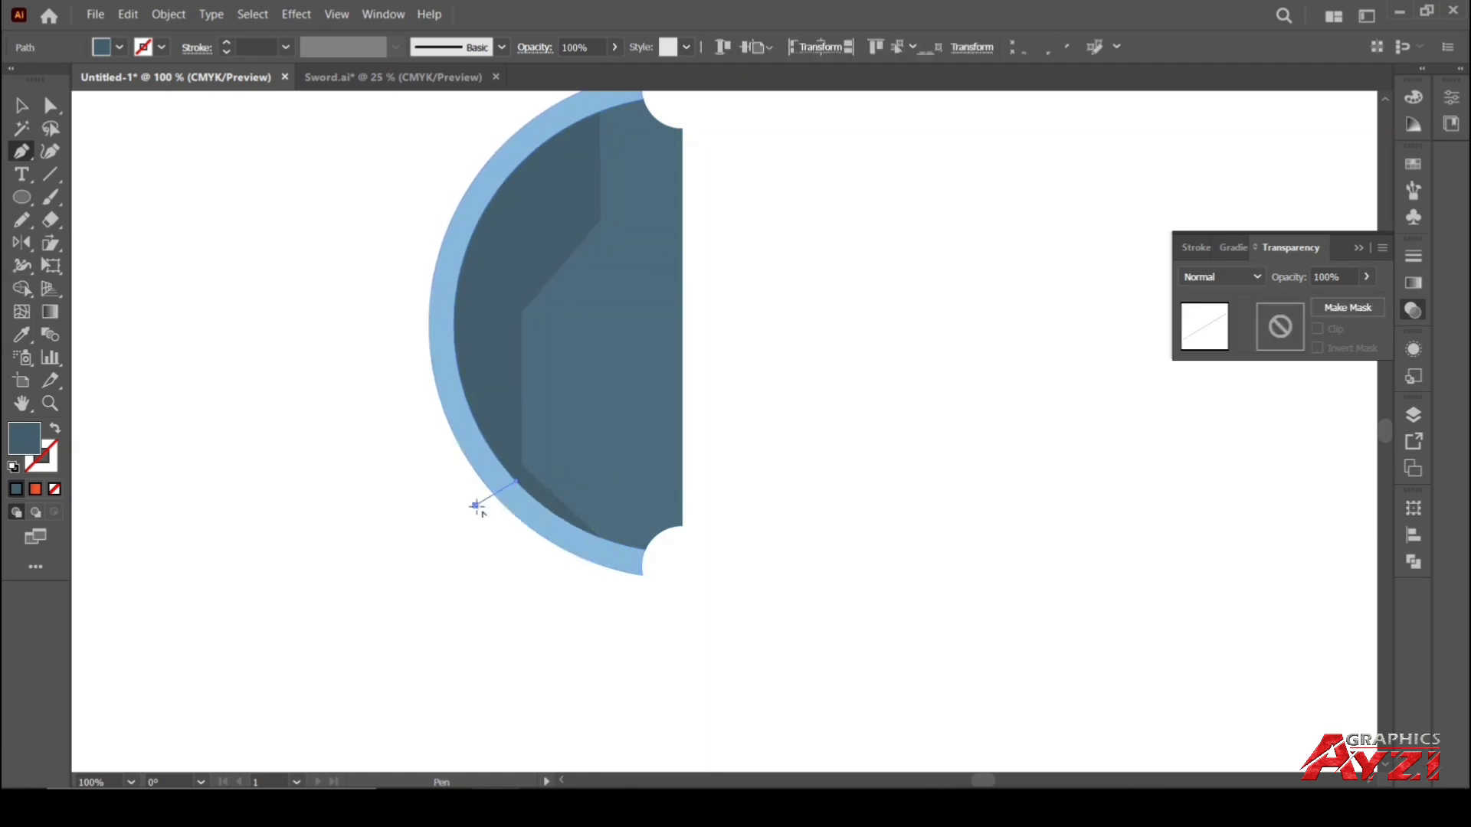
left_click(615, 603)
left_click(715, 571)
left_click(560, 472)
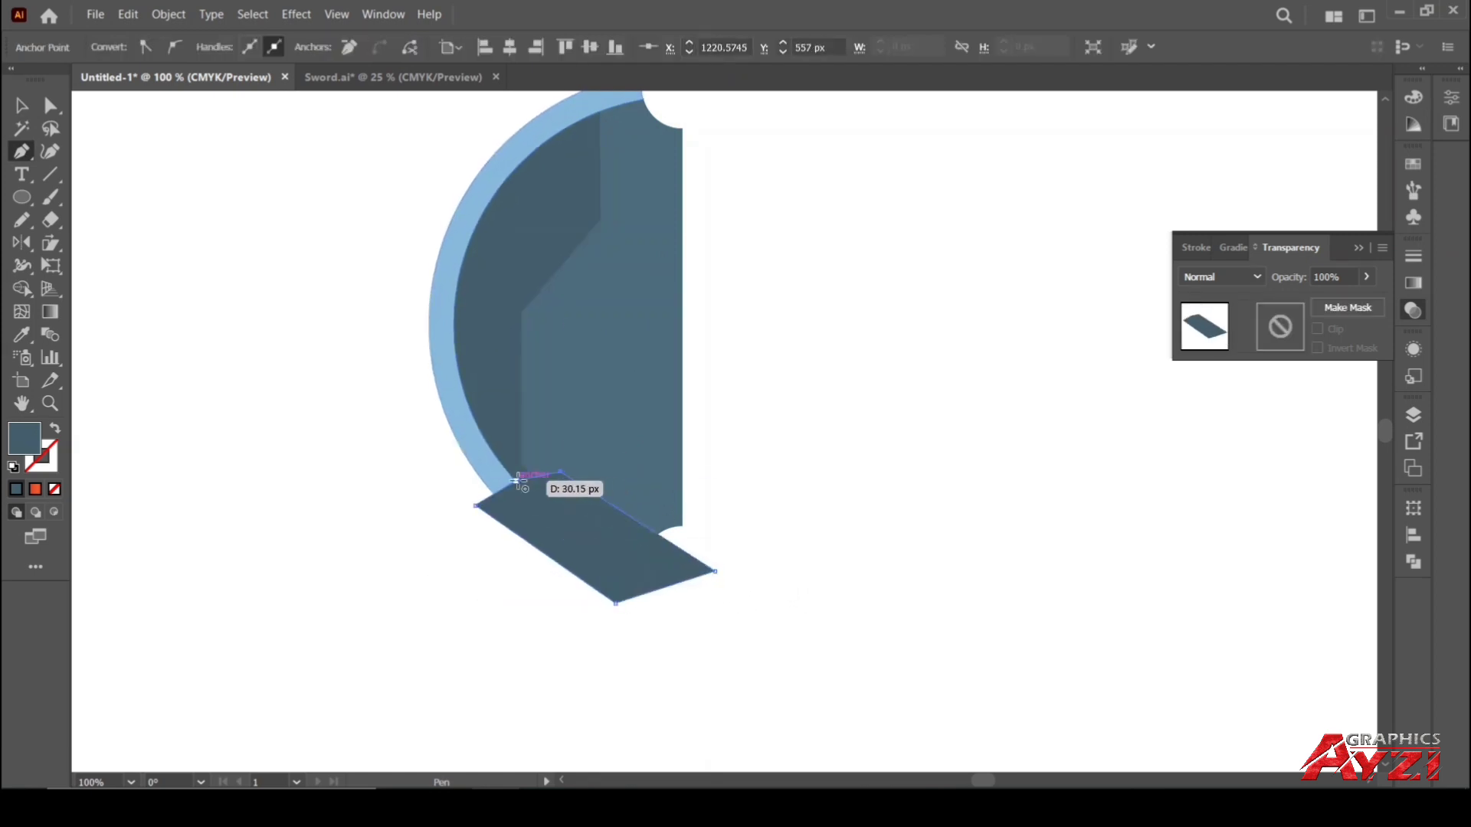
left_click(516, 481)
Trim the new shape to the rim with the Shape Builder, leaving only a separate lower rim segment
left_click(21, 106)
left_click(578, 531)
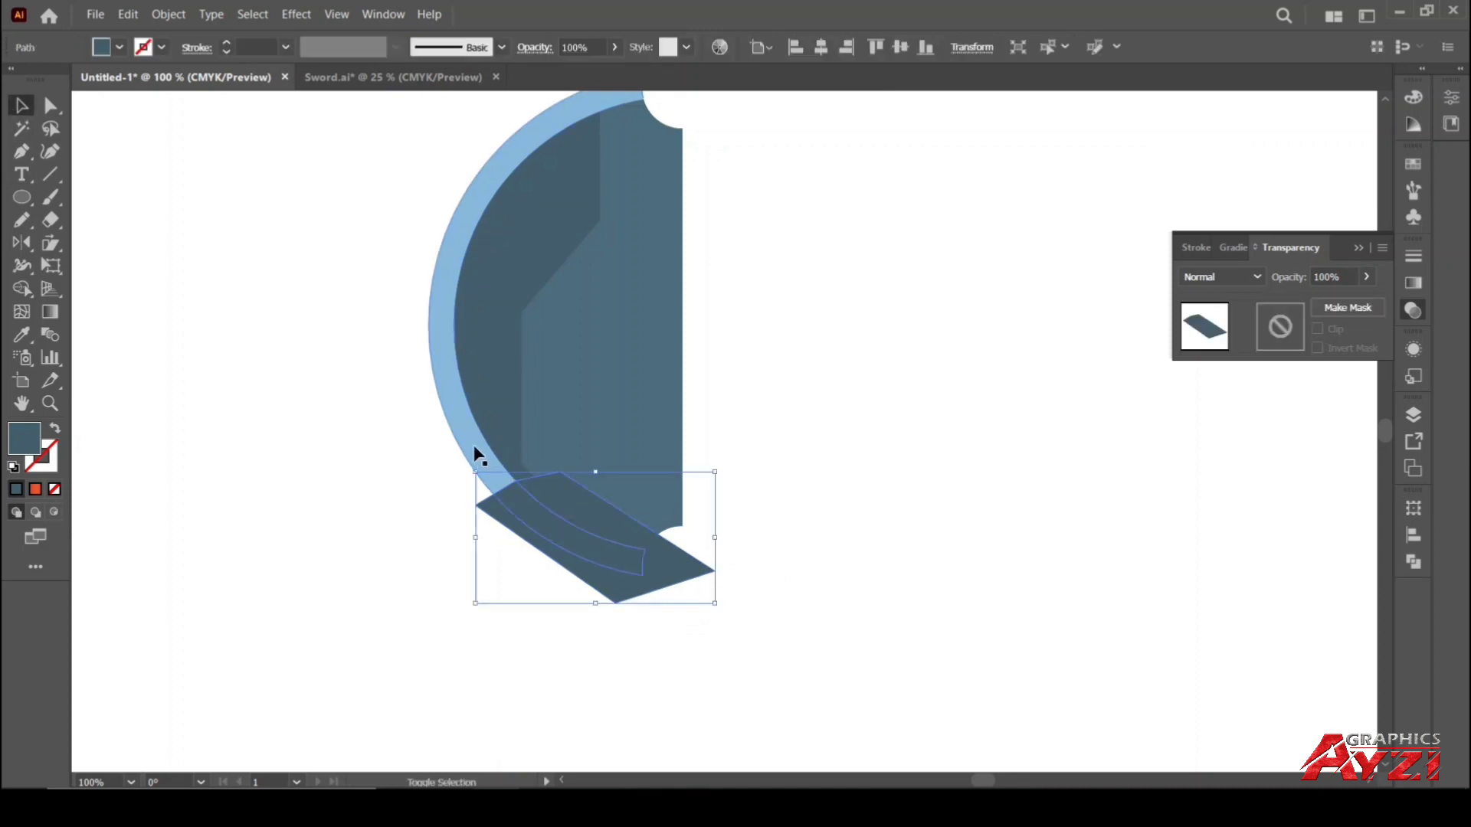
left_click(480, 459, "shift")
left_click(23, 291)
left_click(623, 539, "alt")
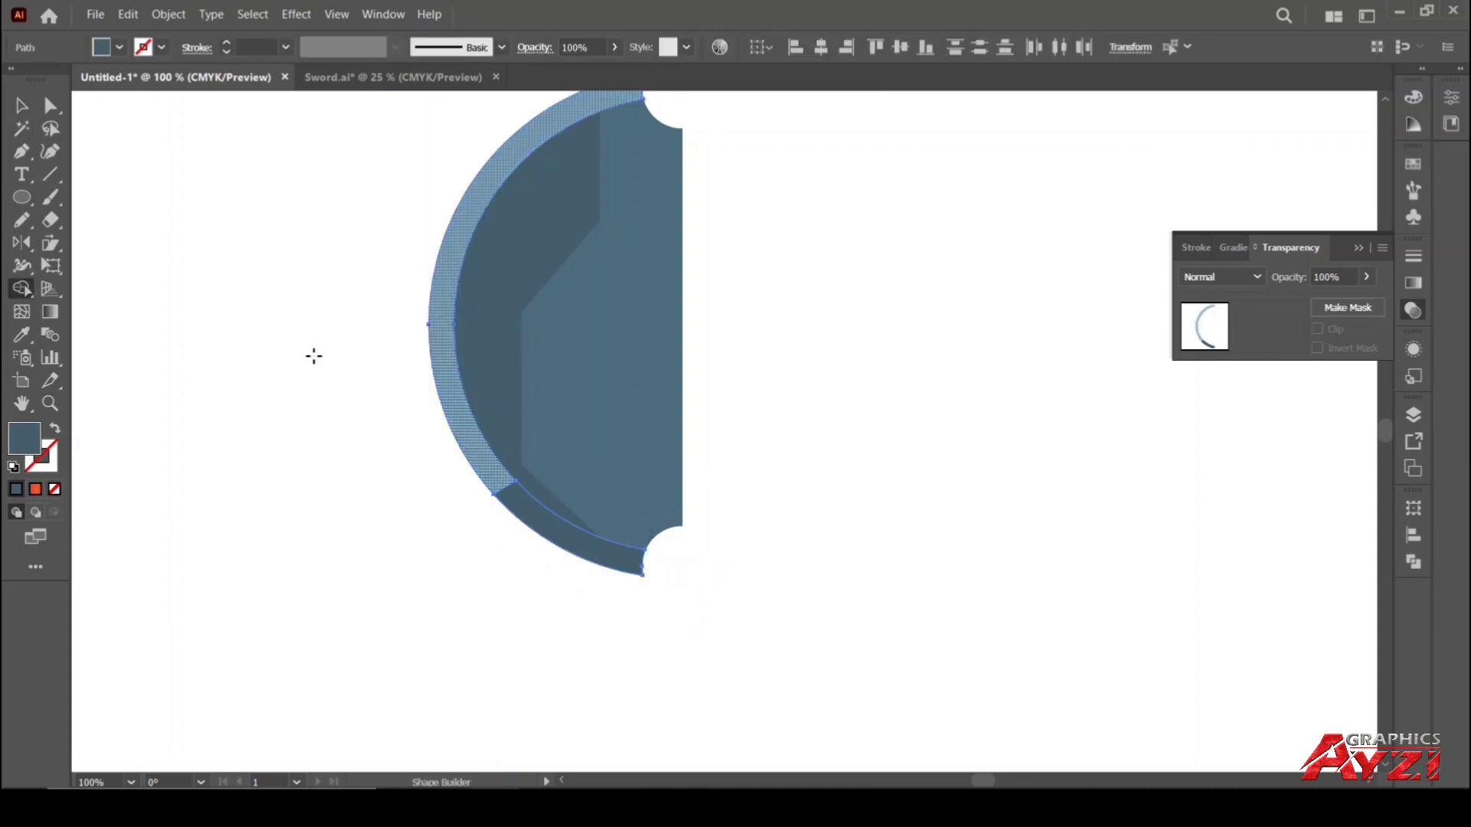
left_click(22, 107)
Fill both the rim and its lower segment with the medium blue swatch colour
key("space")
scroll(447, 391, "down", 4)
left_click_drag(327, 387, 673, 457)
key("space")
key("i")
left_click(244, 380)
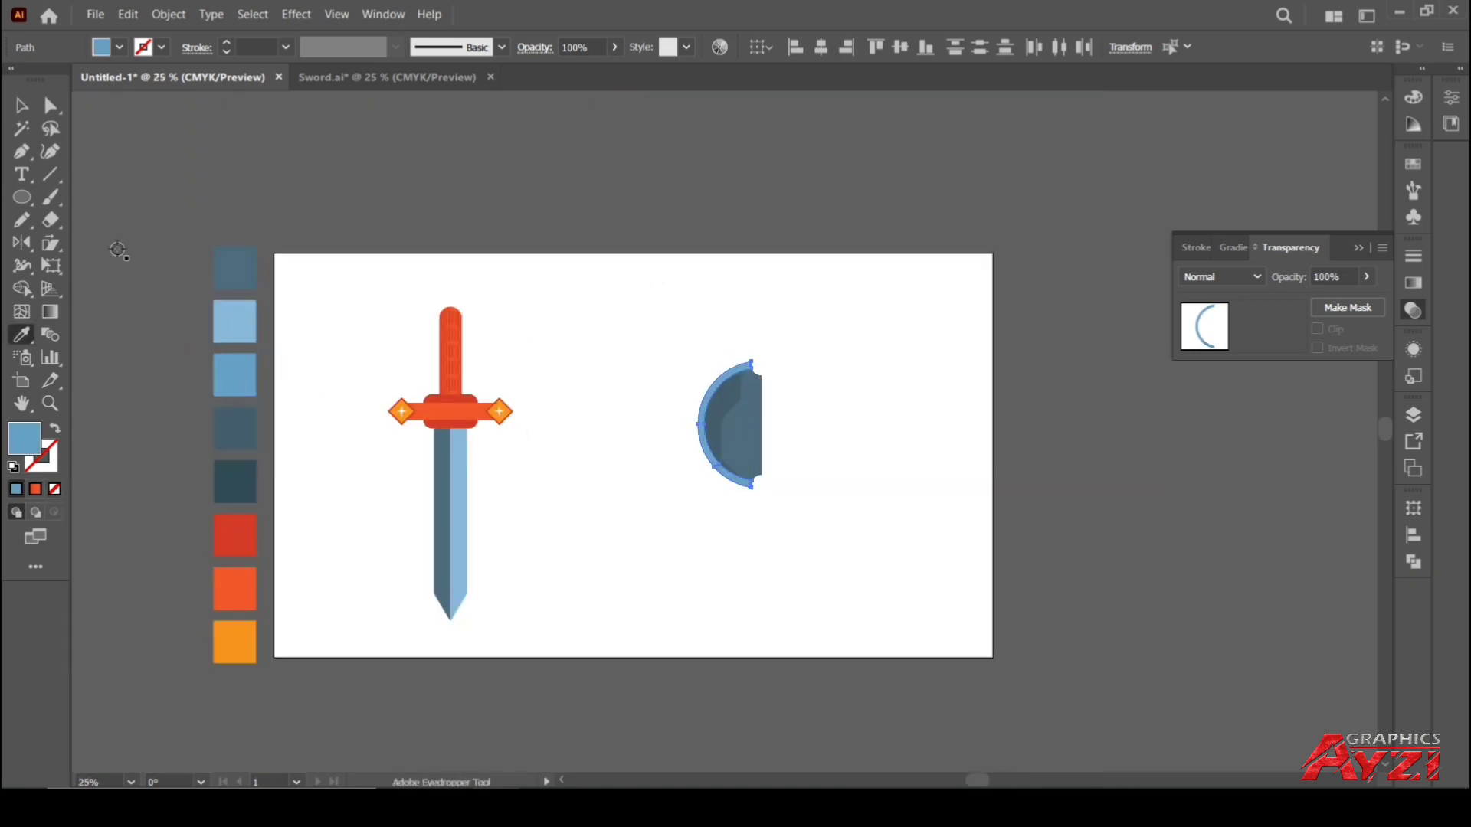
key("v")
left_click(887, 491)
Bring the lower rim segment to the front of the stacking order
scroll(762, 456, "up", 5)
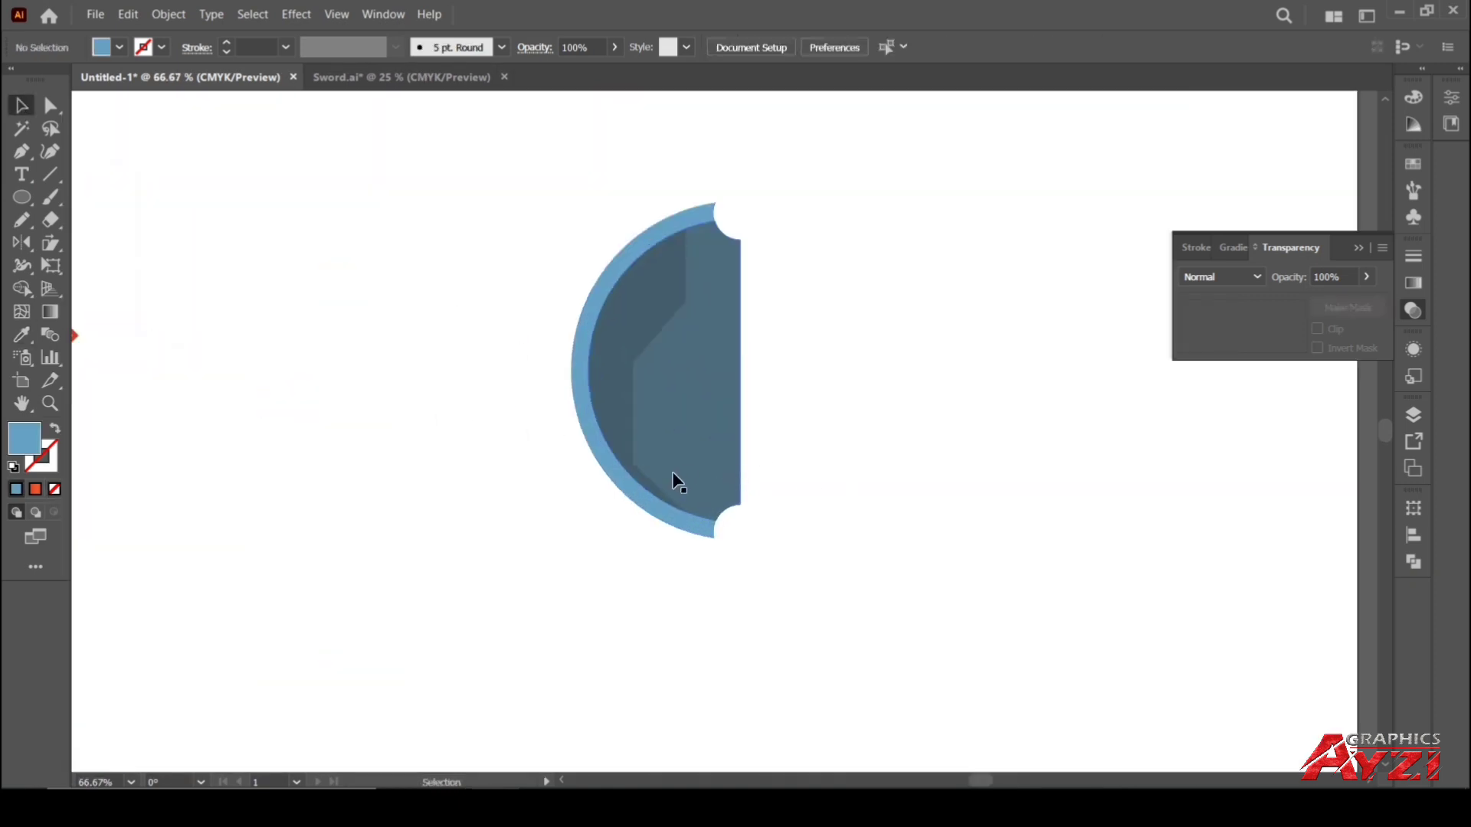
left_click(616, 517)
left_click(475, 427)
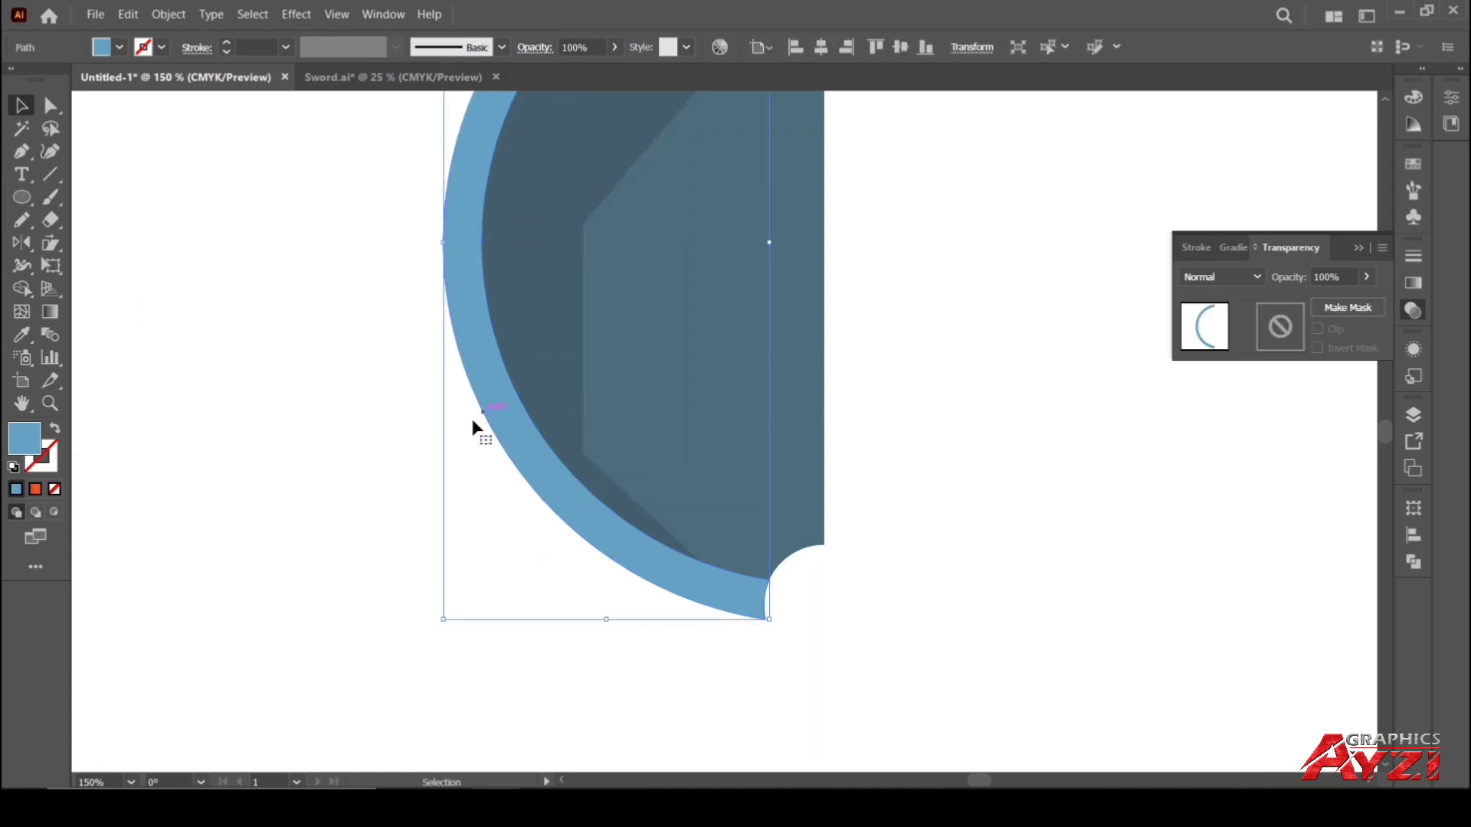
scroll(472, 428, "down", 2)
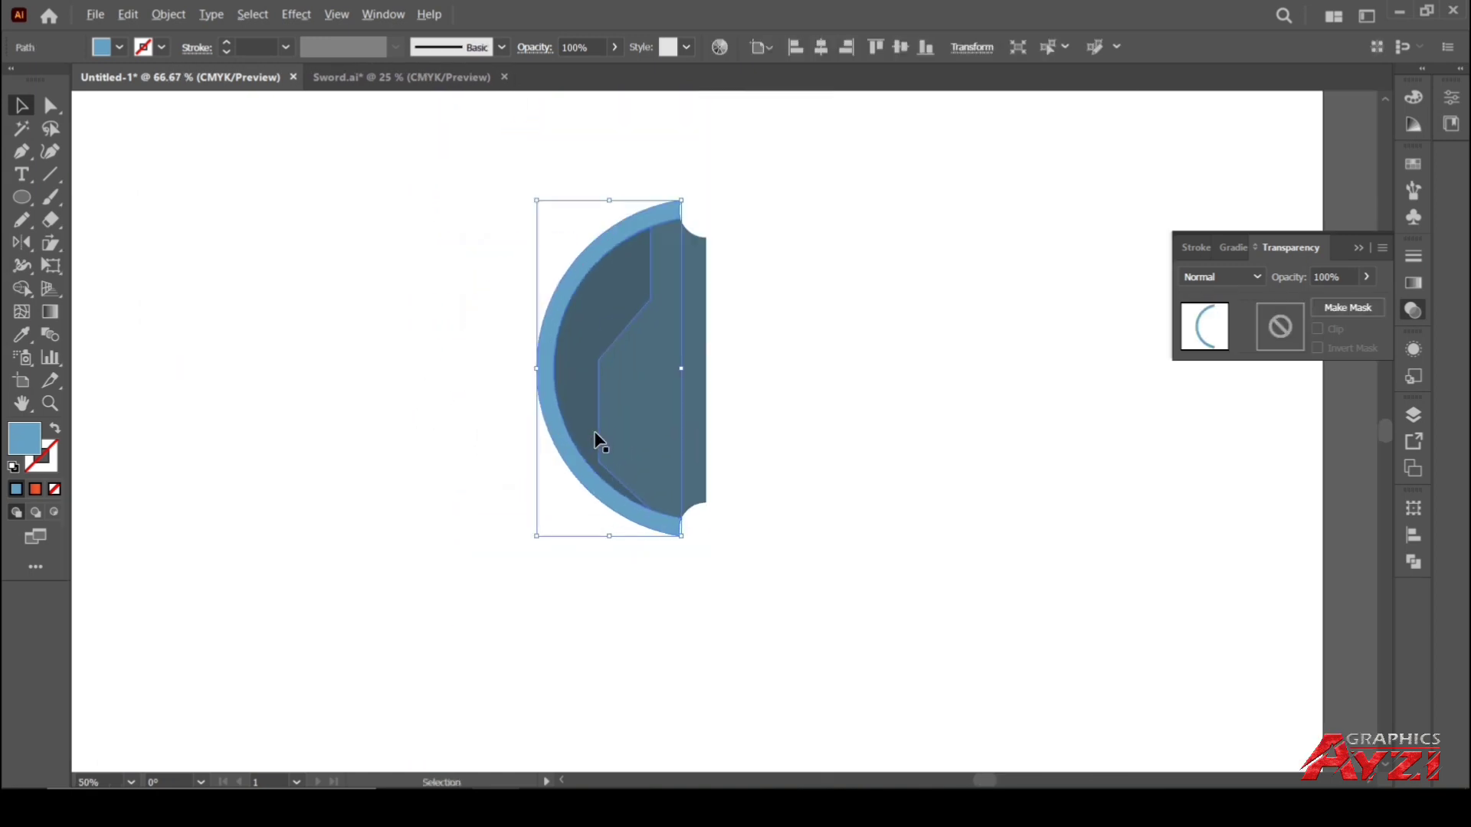
scroll(595, 436, "up", 2)
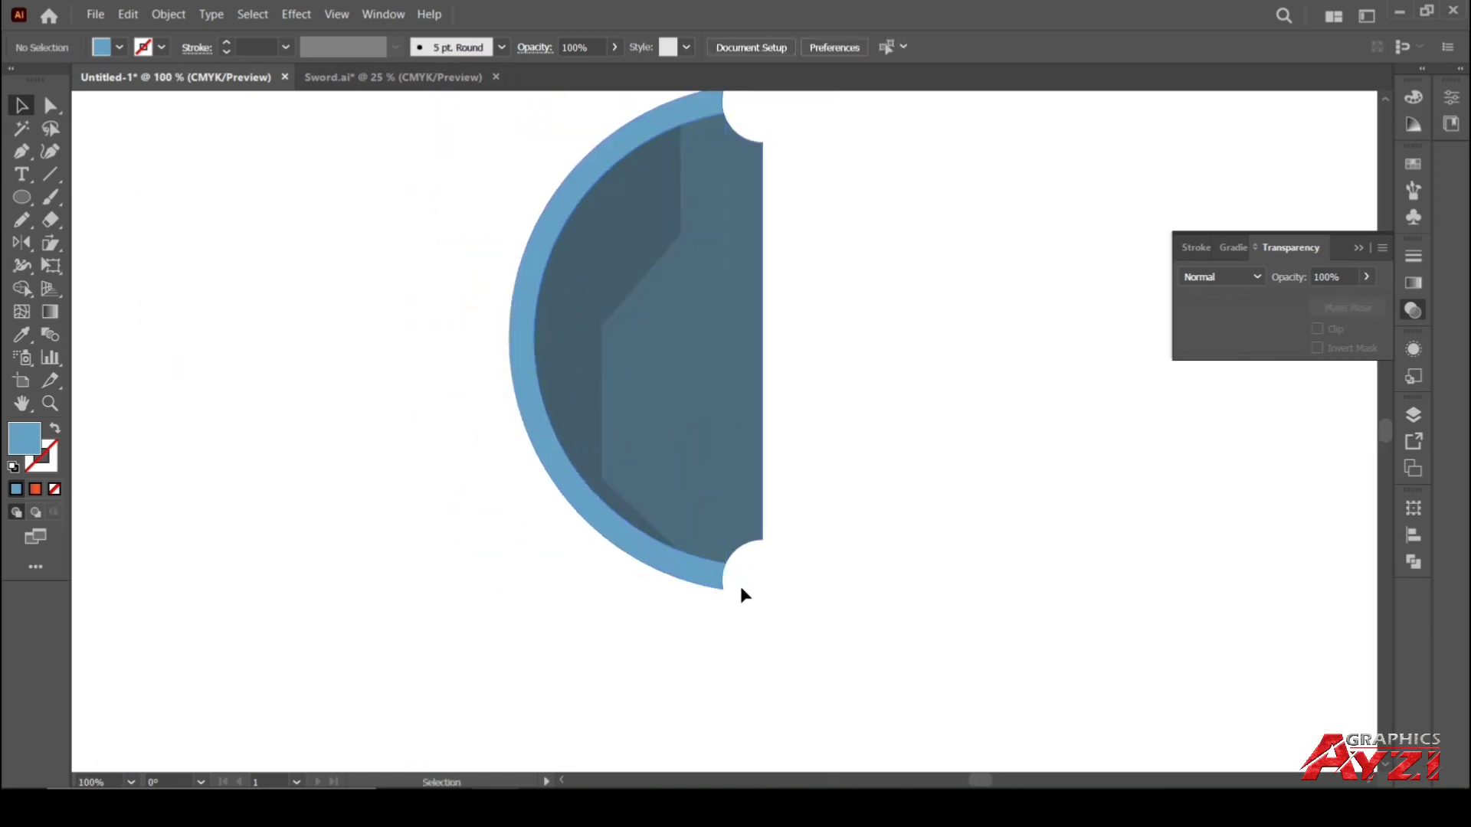
left_click(668, 565)
right_click(668, 567)
mouse_move(736, 476)
left_click(892, 476)
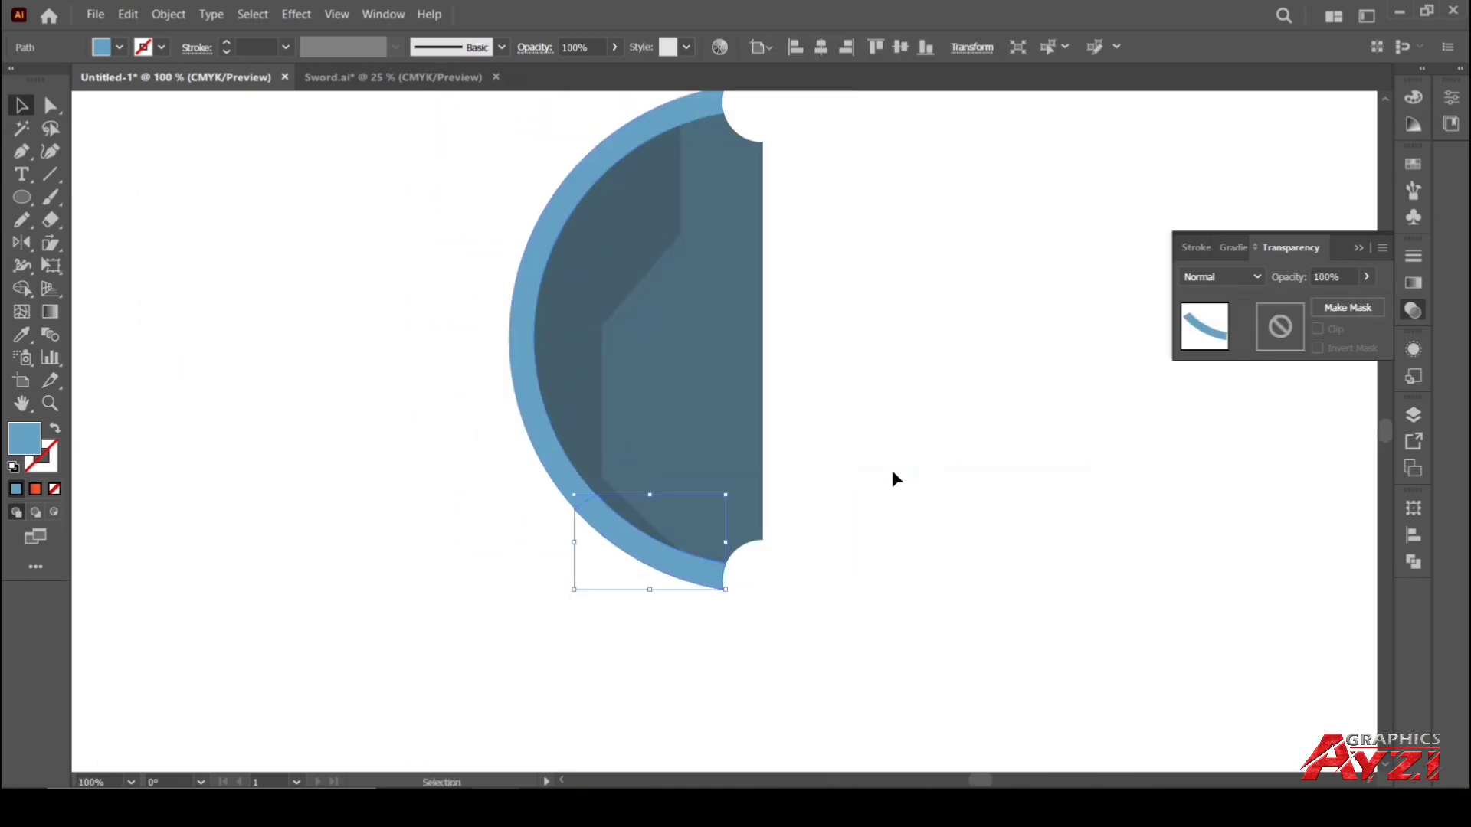
left_click(892, 470)
Refill the main rim with the light blue swatch colour, keeping the lower segment's medium blue
scroll(546, 481, "down", 3)
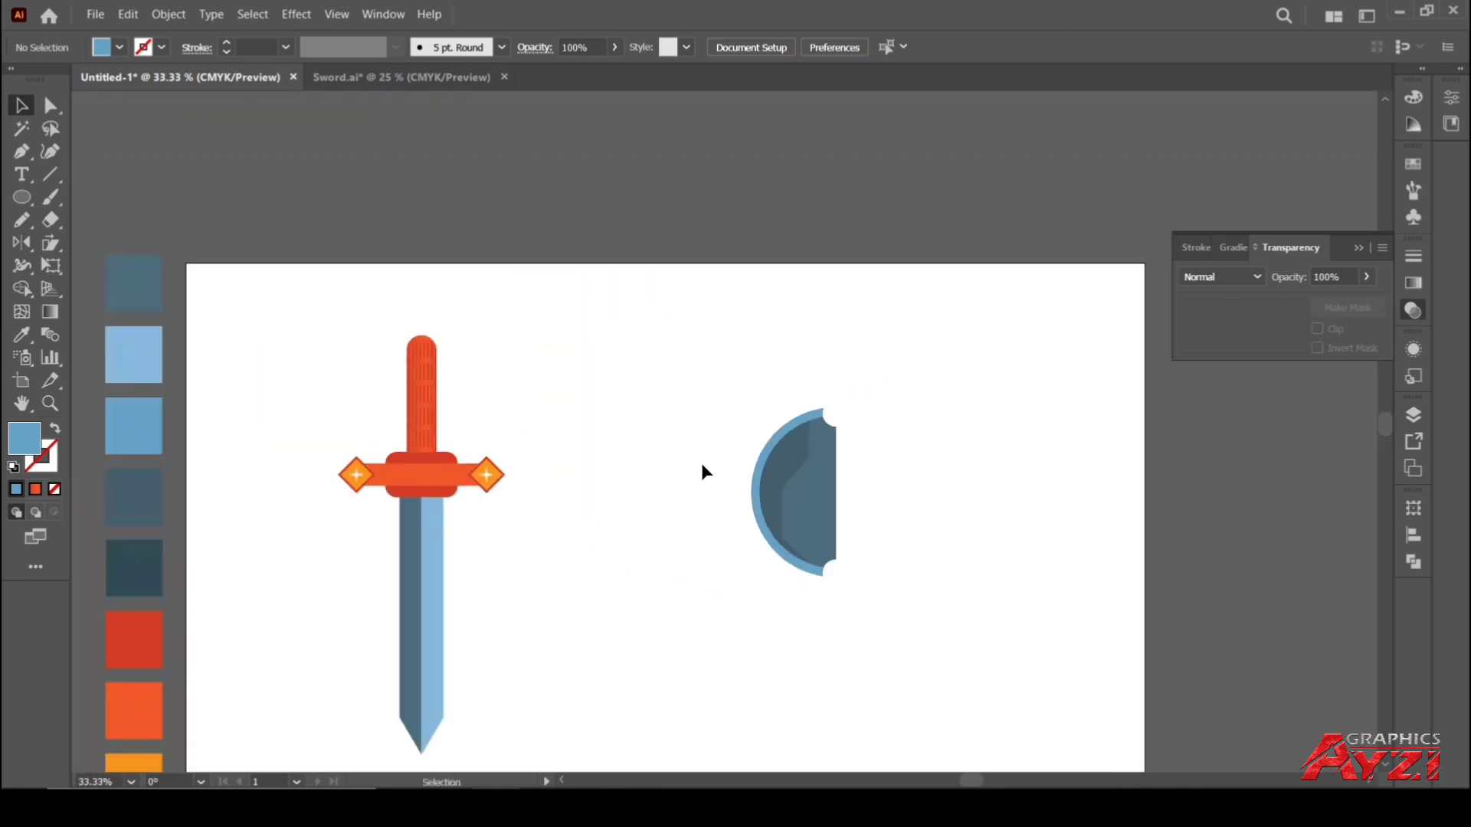
left_click(814, 413)
key("i")
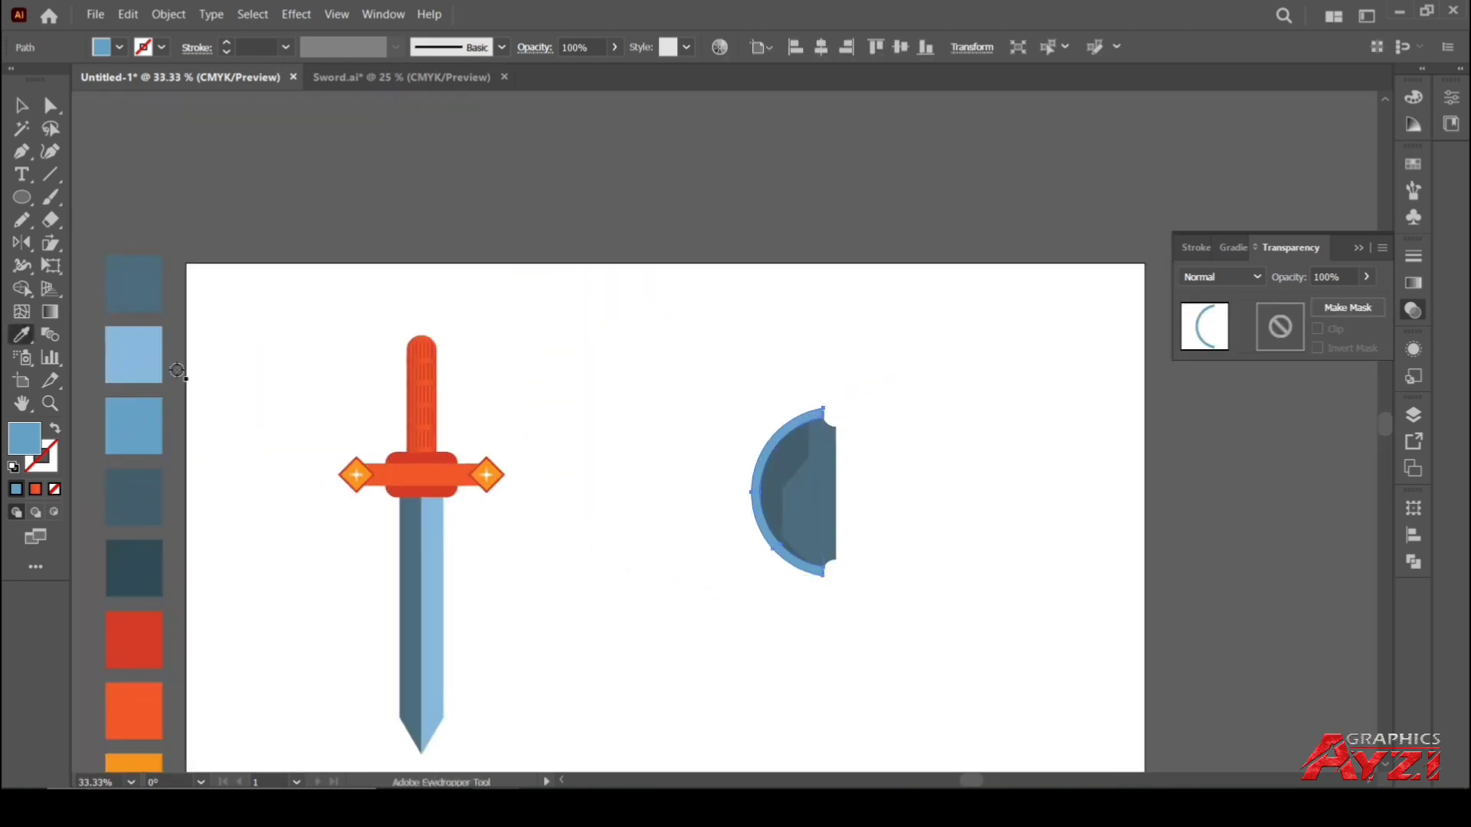
left_click(149, 368)
left_click(20, 113)
left_click(626, 444)
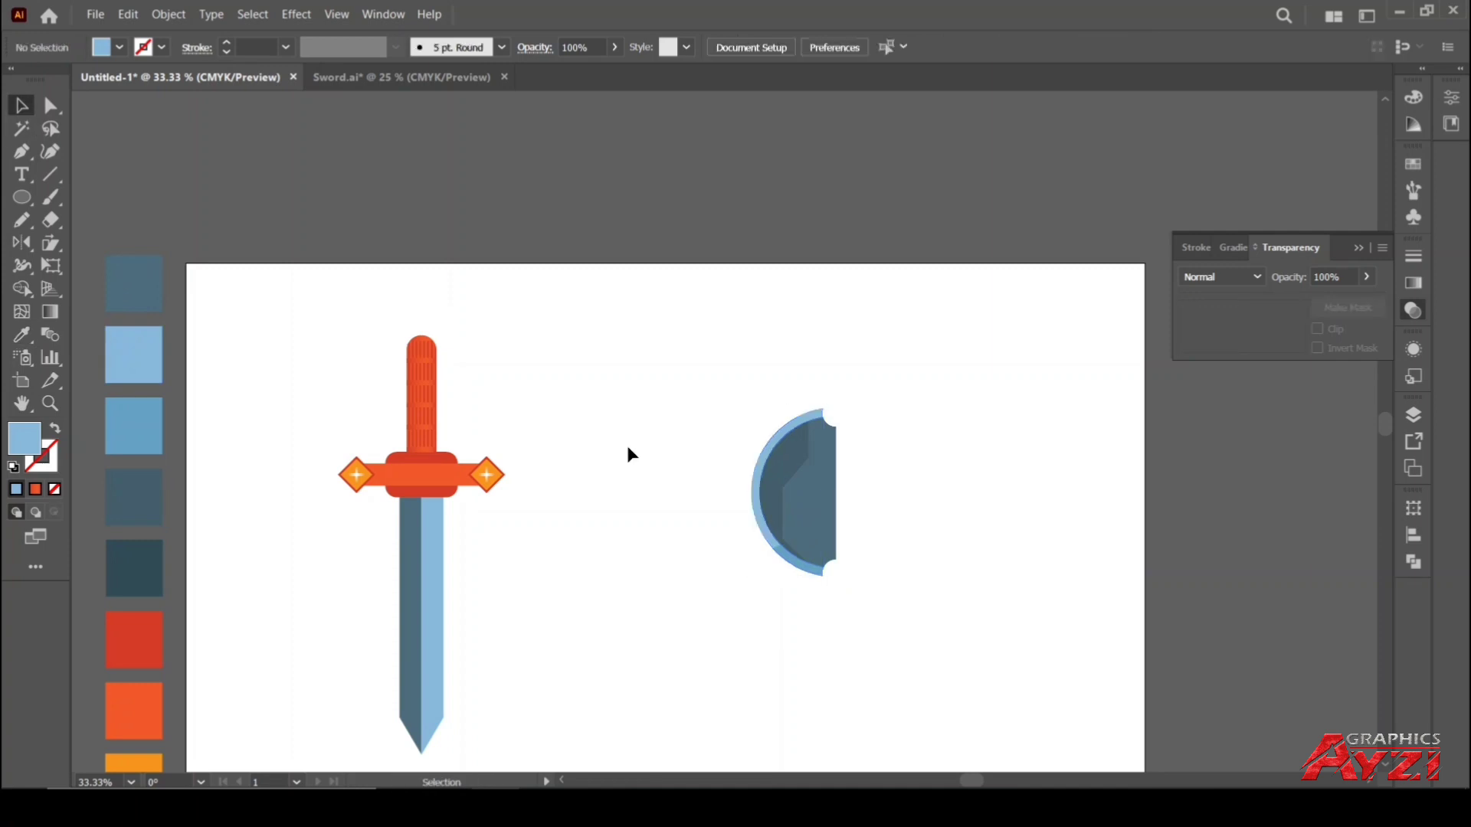
Group the dark half circle with its light blue rim, excluding the angular inner section and the lower rim segment
scroll(841, 484, "up", 3)
left_click_drag(876, 535, 520, 508)
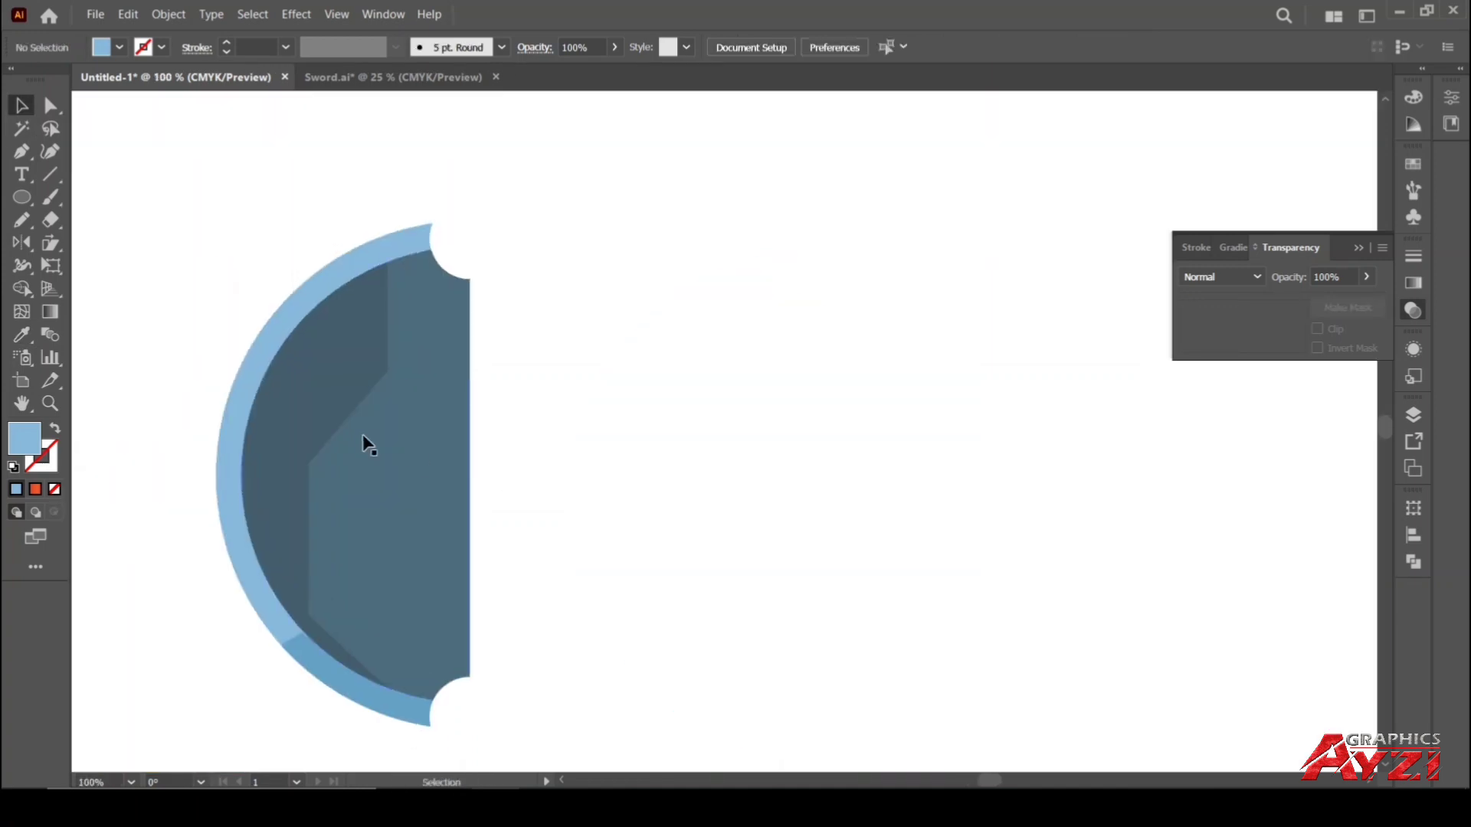
left_click_drag(209, 240, 547, 719)
left_click(511, 553)
left_click(429, 470)
left_click(236, 456, "shift")
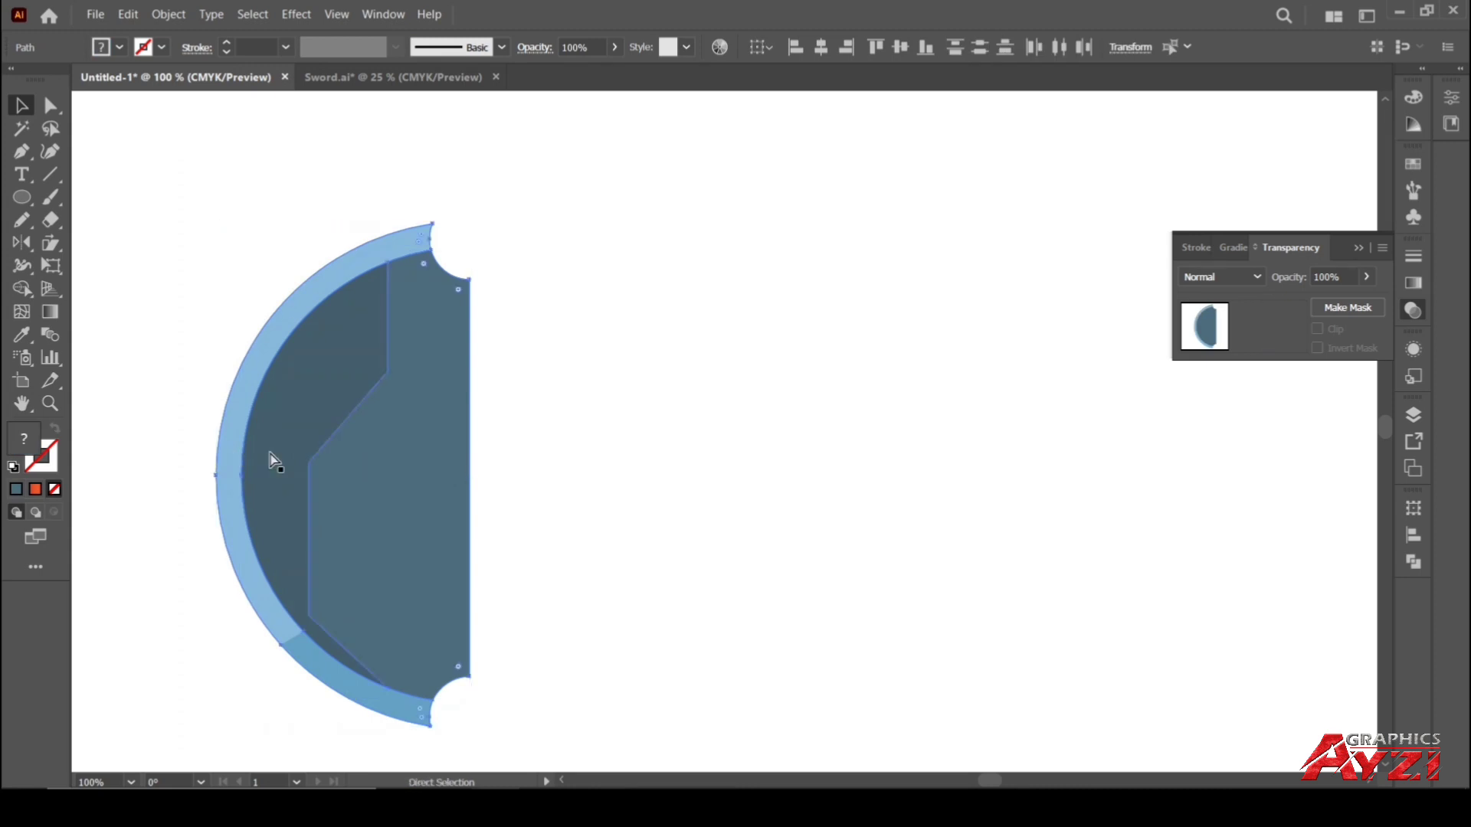
key("ctrl+g")
Duplicate the grouped half circle, mirror the copy horizontally and place it beside the original with a gap between the straight edges
left_click_drag(391, 474, 643, 475)
left_click_drag(739, 223, 454, 726)
left_click_drag(604, 426, 735, 421)
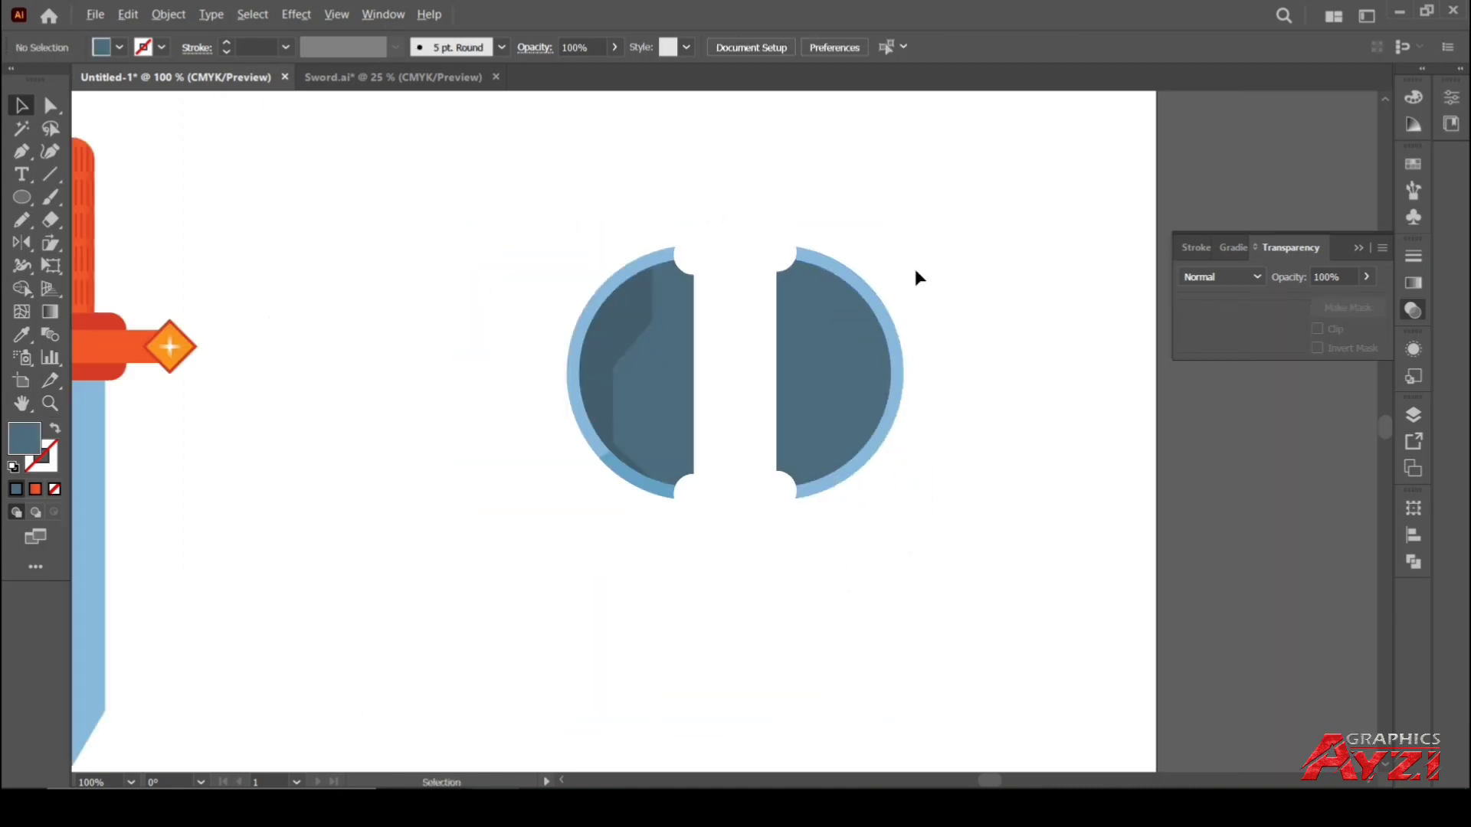
scroll(916, 269, "down", 3)
scroll(936, 273, "up", 4)
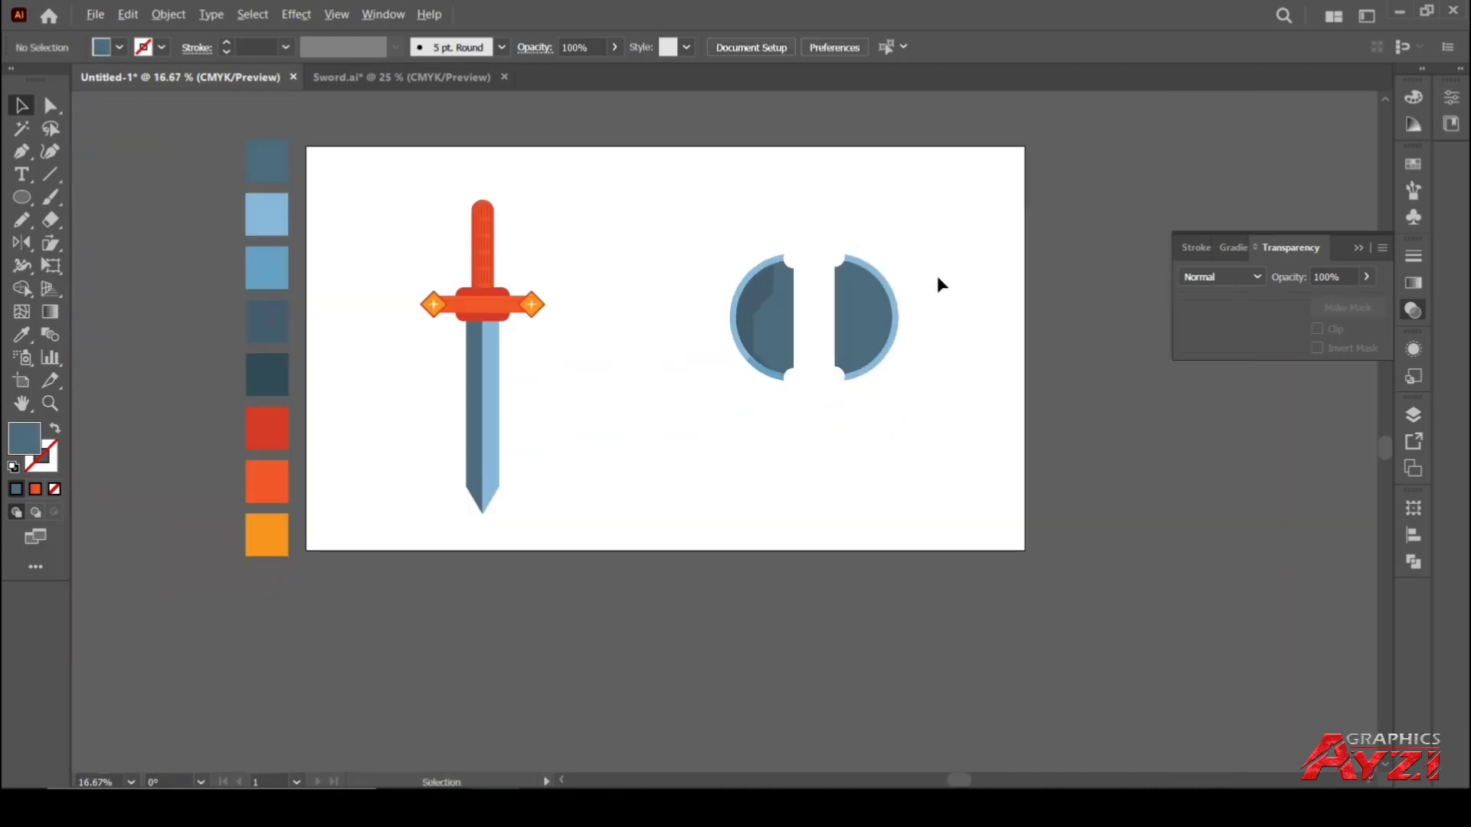
Draw a horizontal rectangle bridging the gap, overlapping both straight edges, and shift it slightly upward
left_click_drag(821, 325, 785, 410)
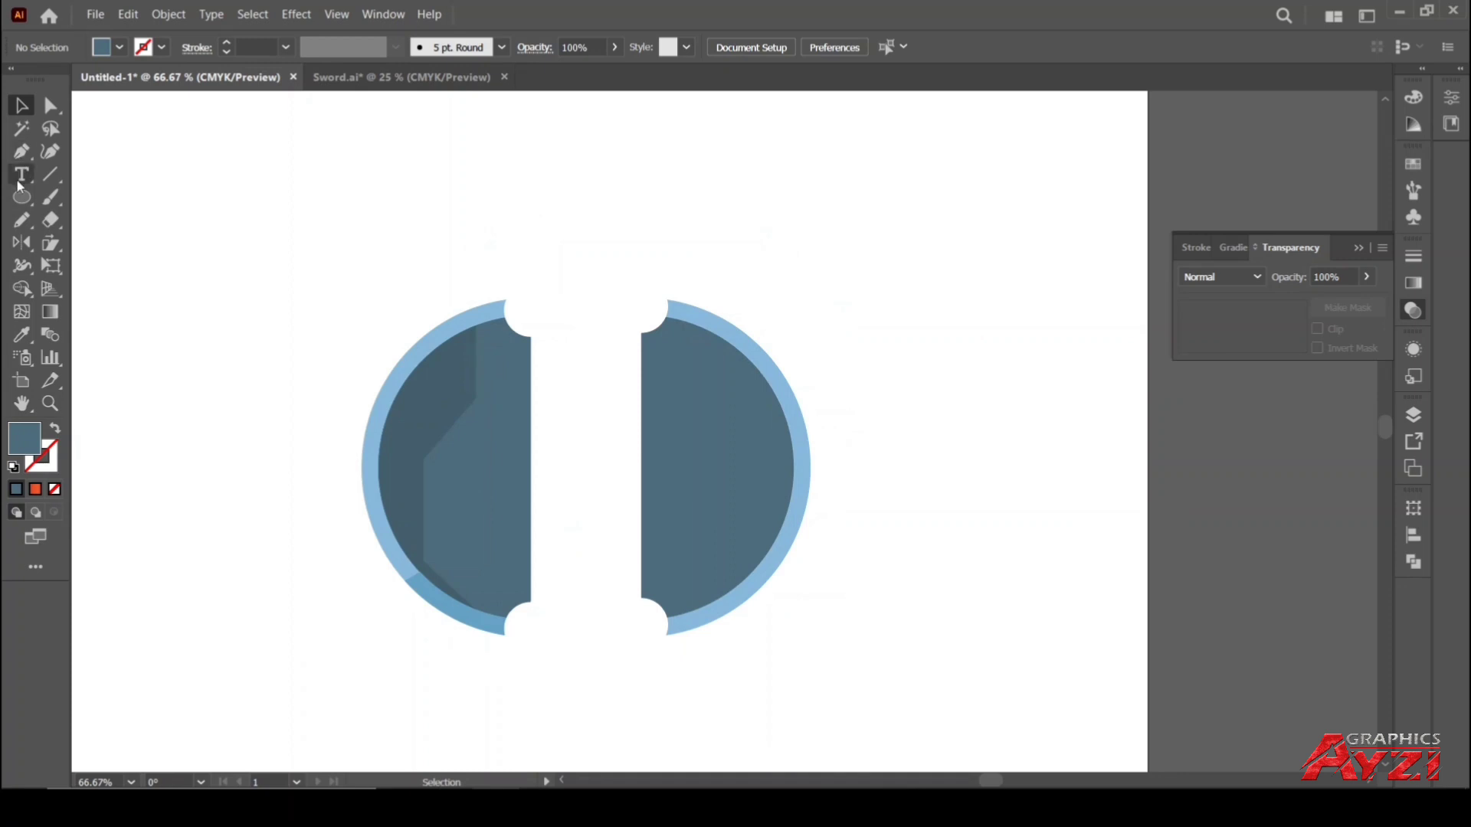
left_click_drag(21, 196, 69, 197)
mouse_move(515, 403)
left_mouse_down()
mouse_move(674, 453)
mouse_move(662, 473)
left_mouse_up()
left_click(497, 213)
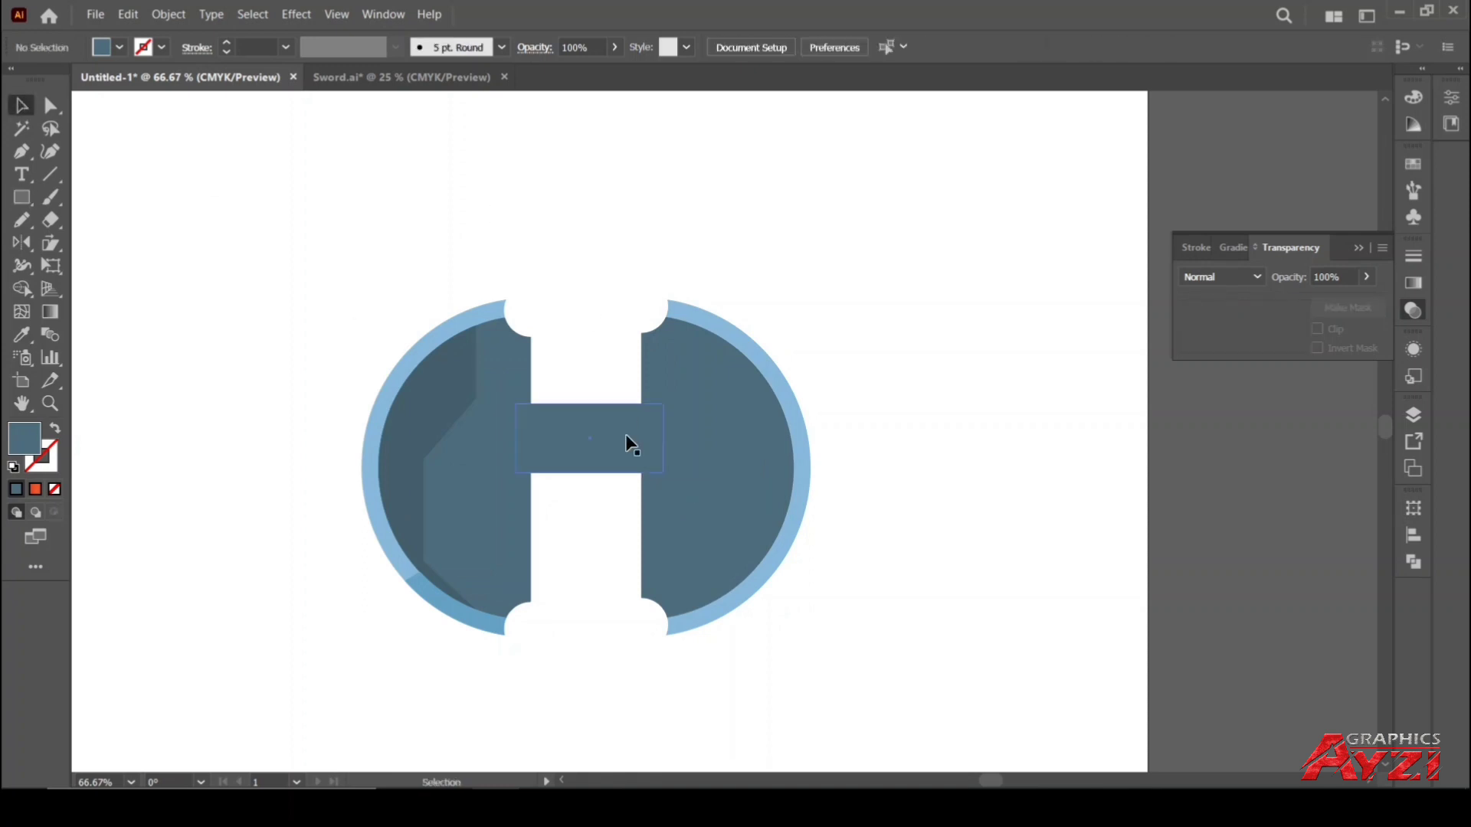
scroll(624, 437, "up", 2)
left_click_drag(581, 447, 577, 425)
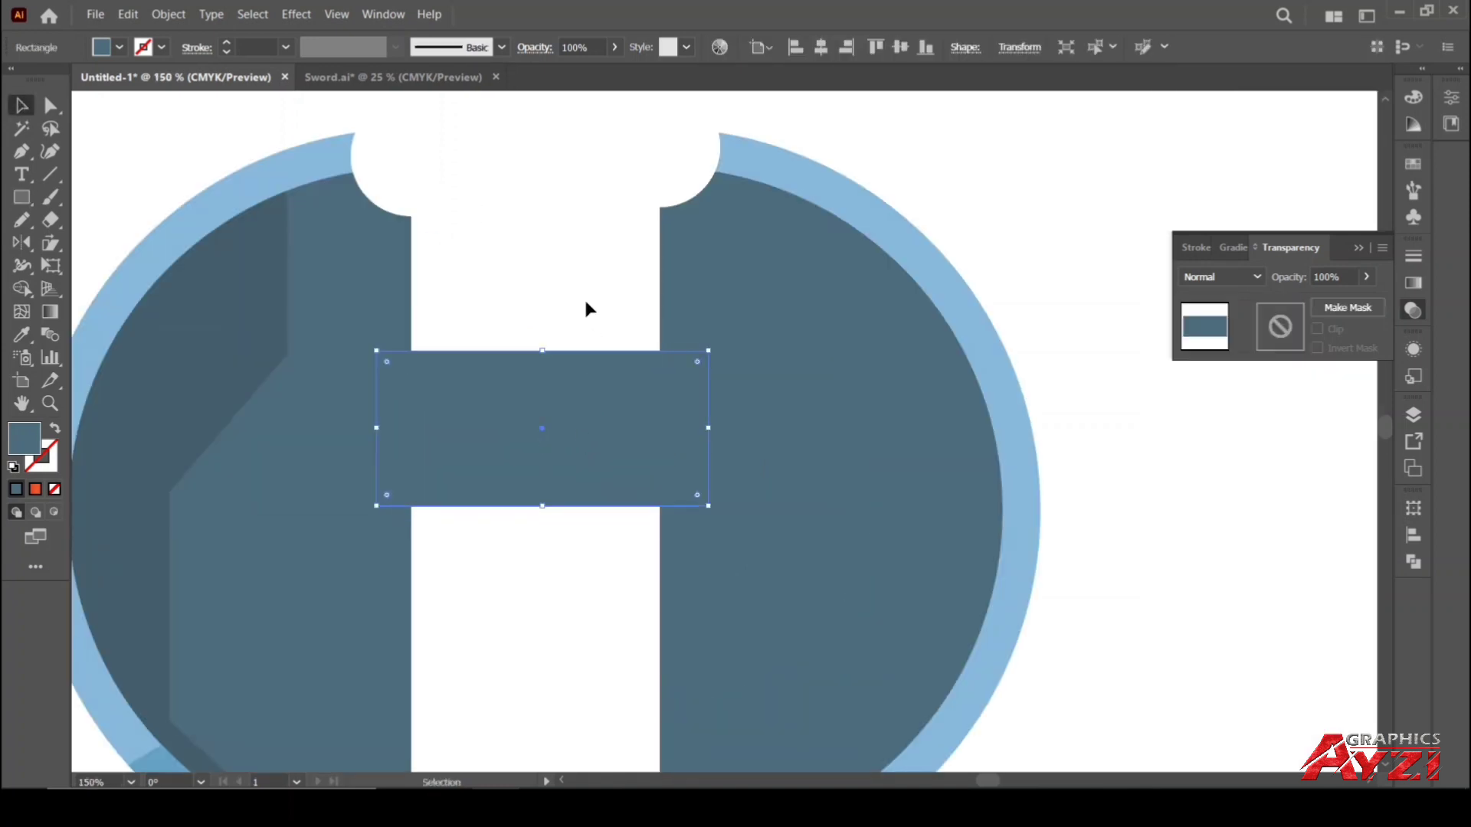
Ungroup the mirrored half circle on the right
scroll(584, 305, "down", 2)
scroll(585, 305, "up", 1)
left_click(774, 307)
left_click(168, 14)
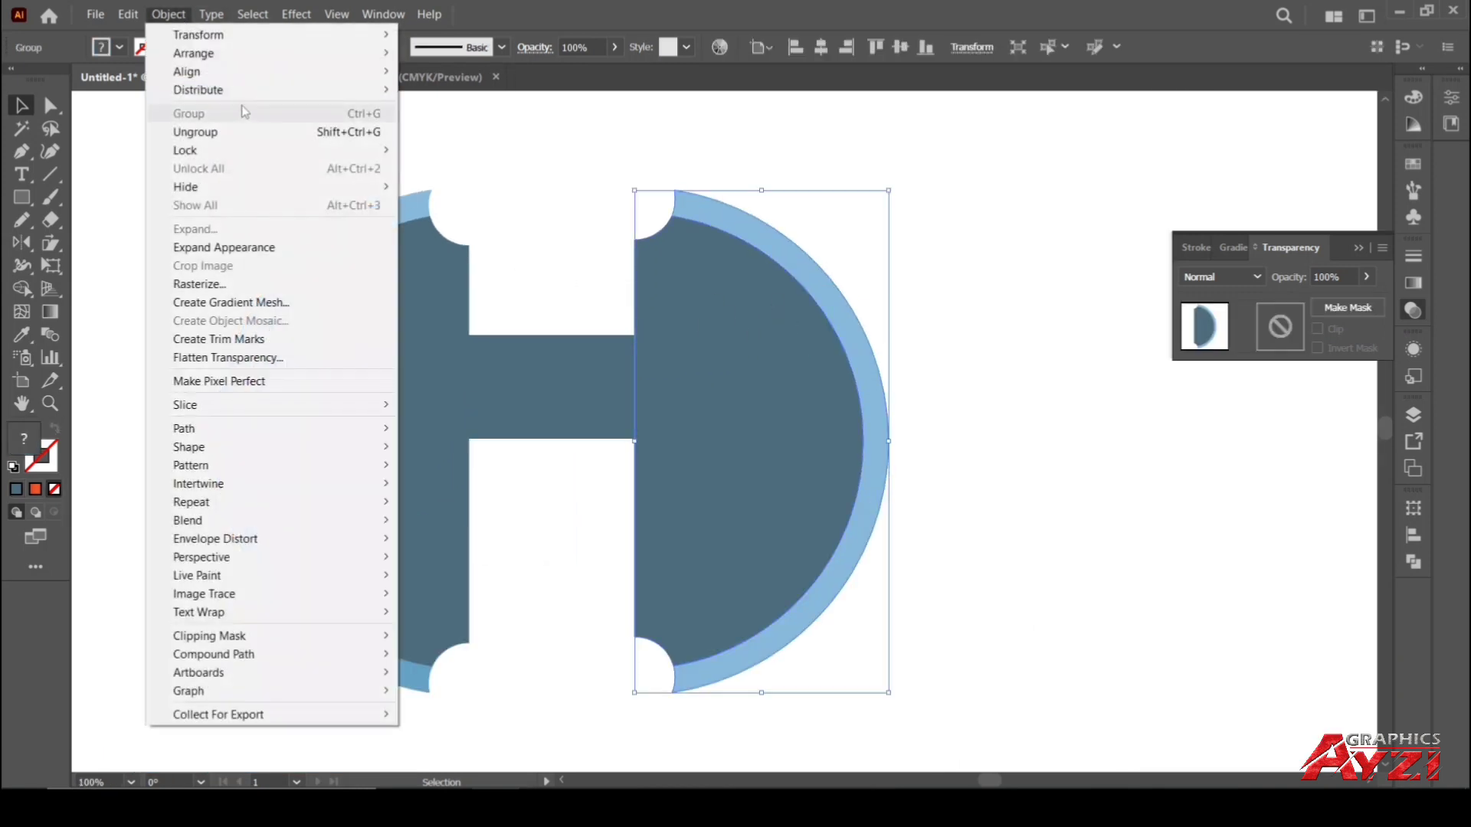
left_click(233, 130)
left_click(458, 136)
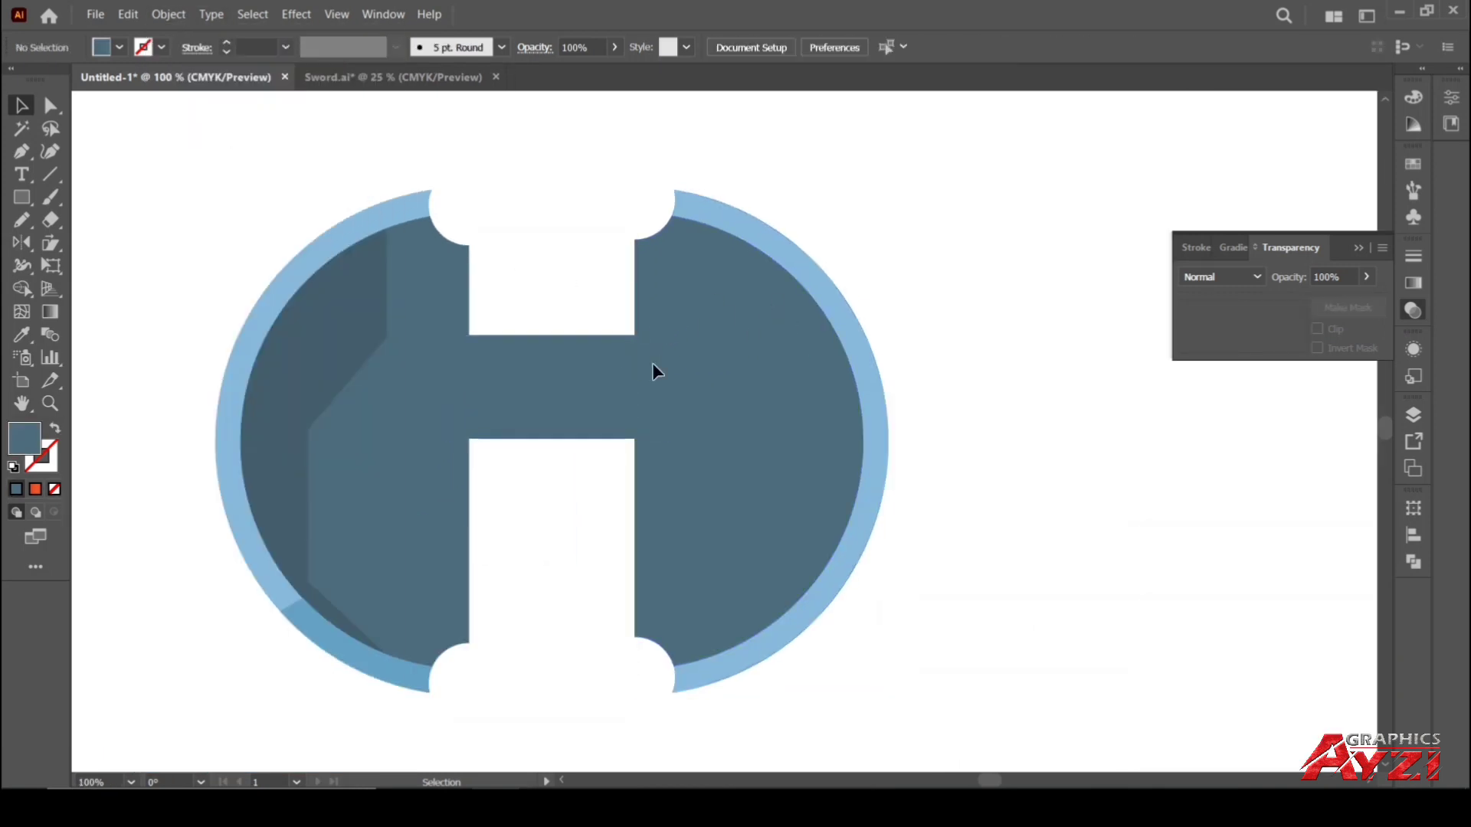
Try to unite the connecting rectangle with the right dark shape and the whole left group, and undo it
left_click(651, 371)
left_click(416, 322, "shift")
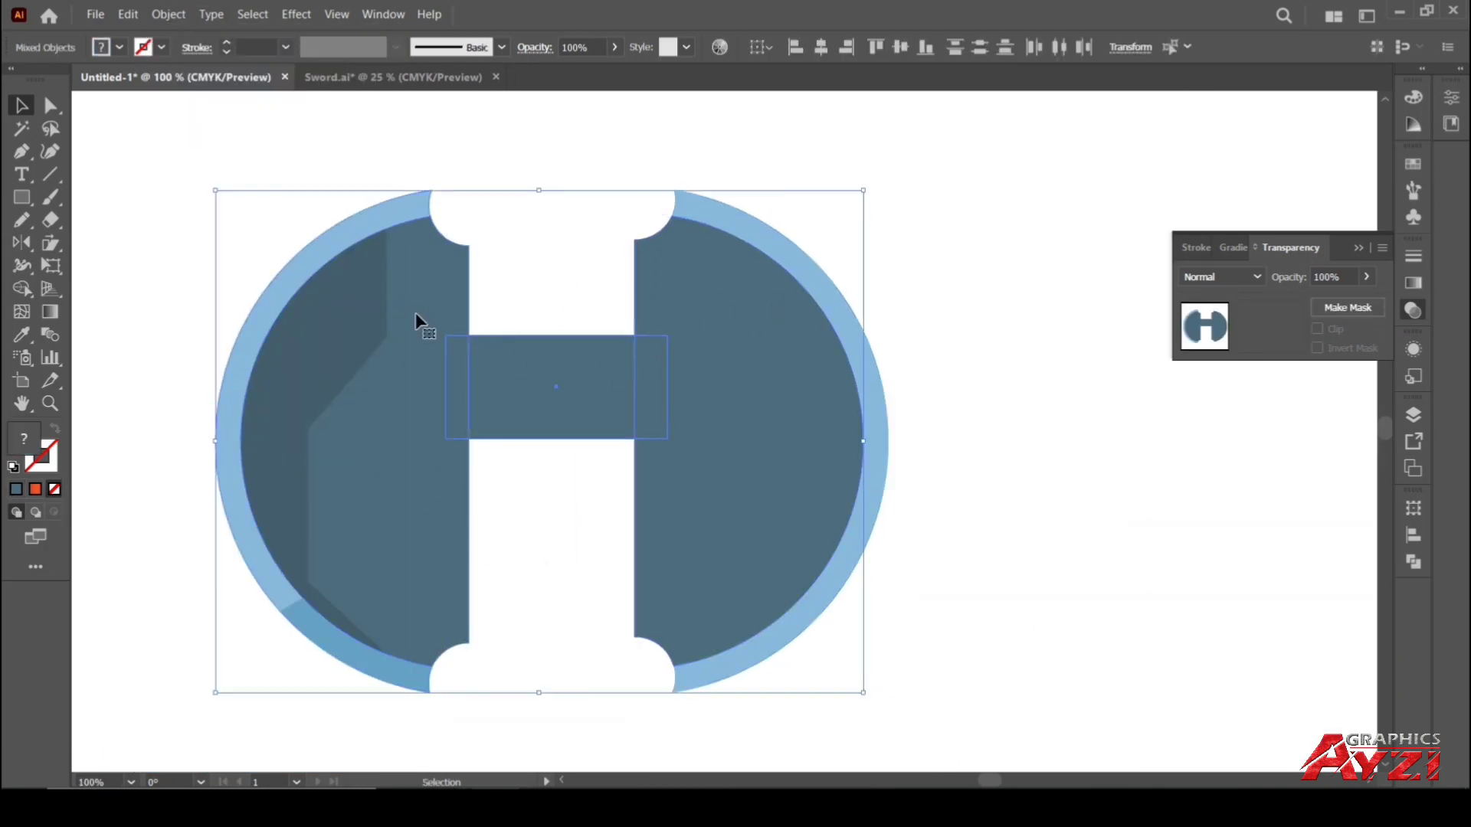
left_click(1414, 561)
left_click(1190, 551)
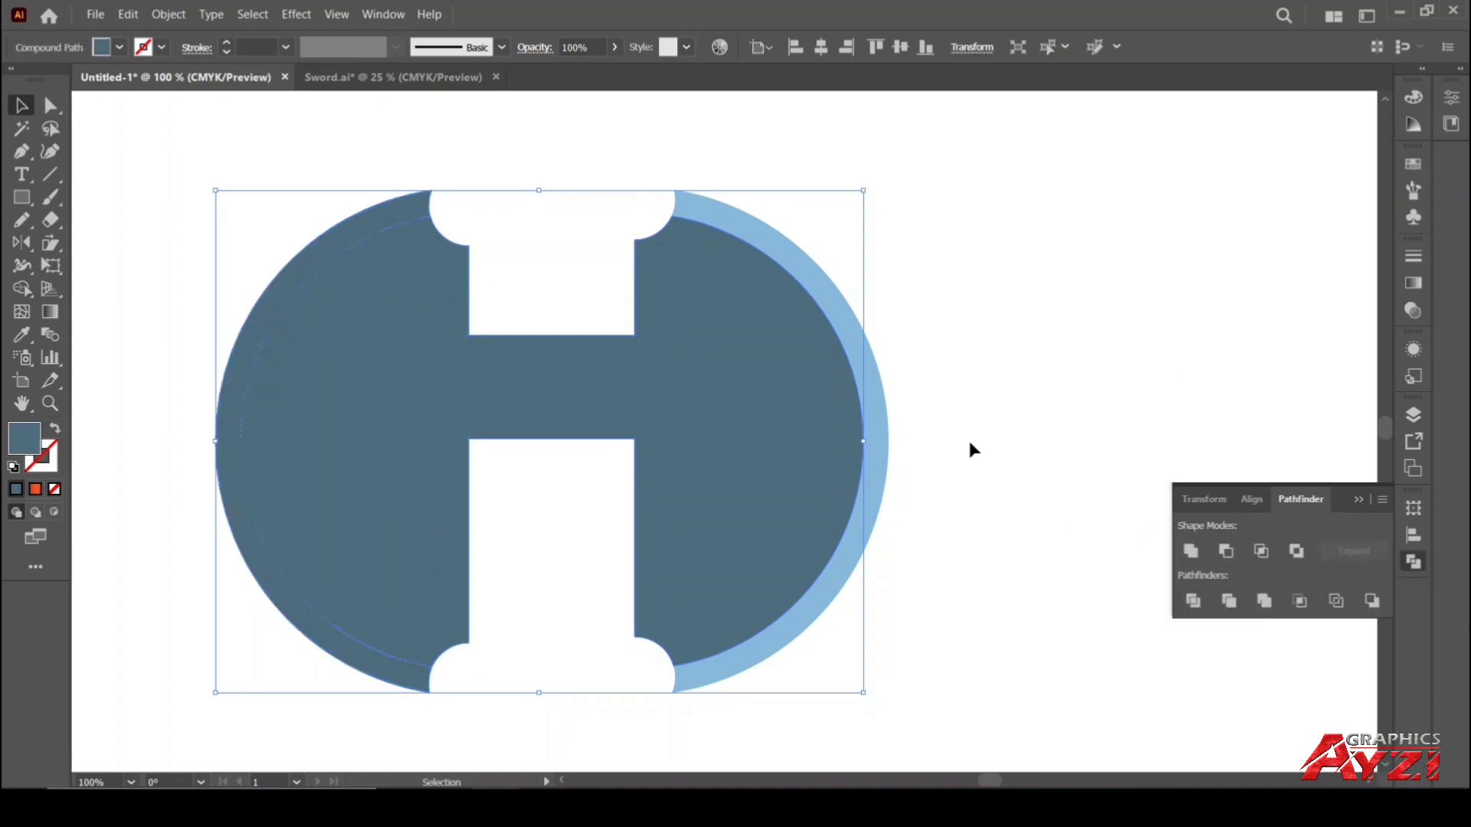
key("ctrl+z")
key("ctrl+z")
key("ctrl+z")
key("ctrl+z")
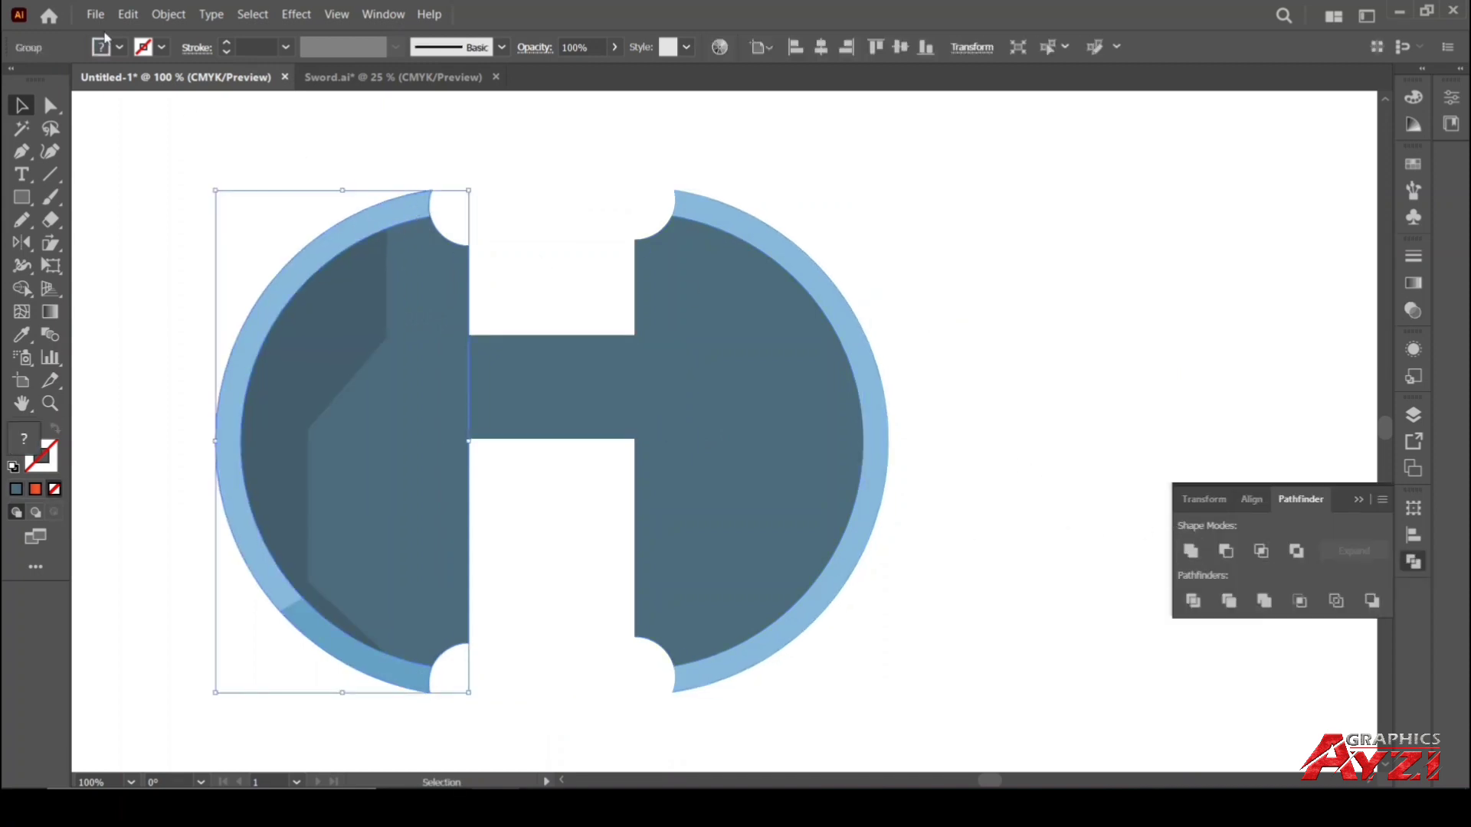
Ungroup the left half circle and unite its dark shape with the connecting rectangle and the right dark shape
left_click(168, 13)
left_click(153, 131)
left_click(502, 251)
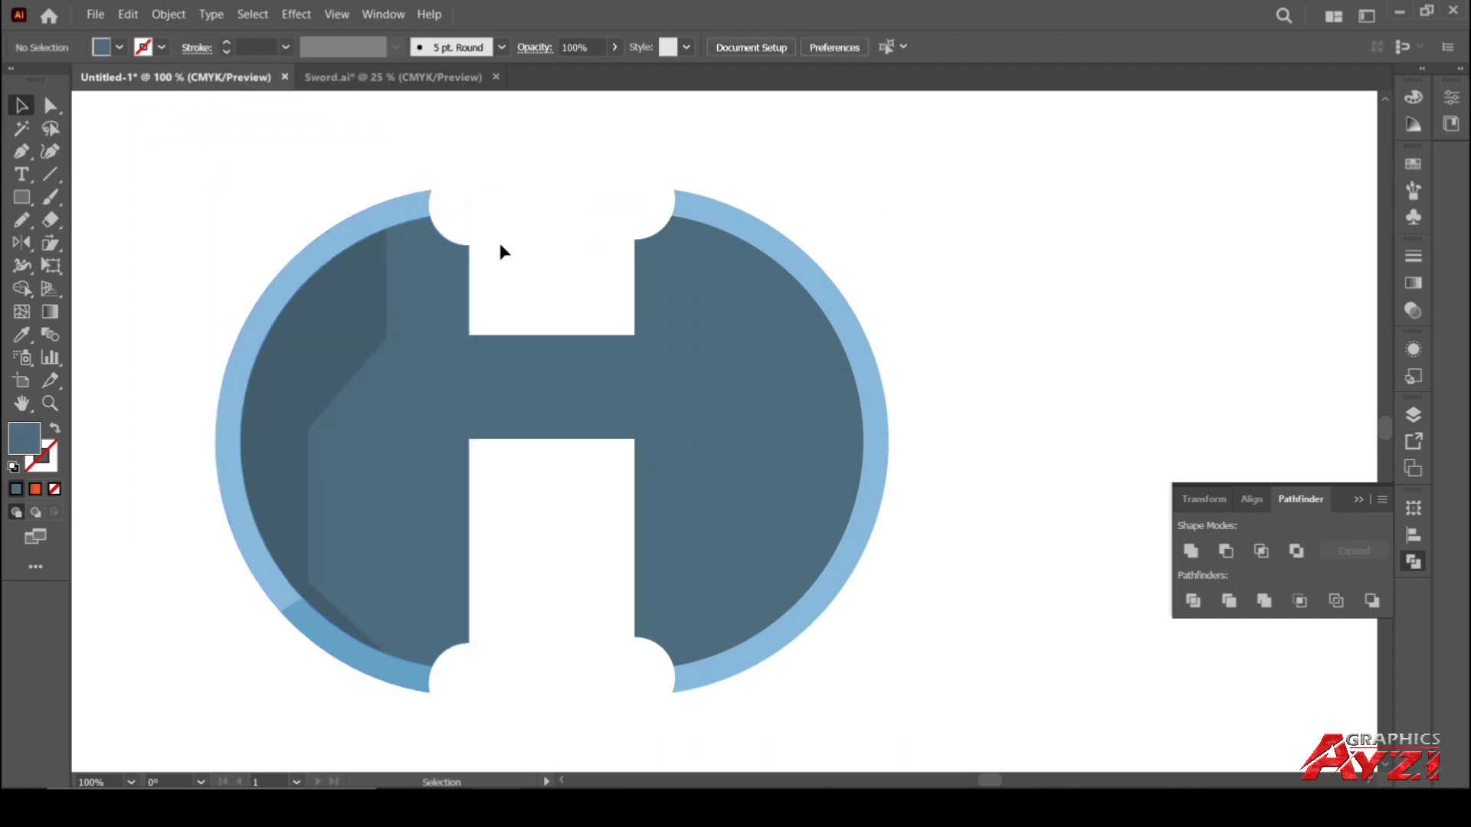
left_click(471, 377)
left_click(608, 307, "shift")
left_click(700, 298, "shift")
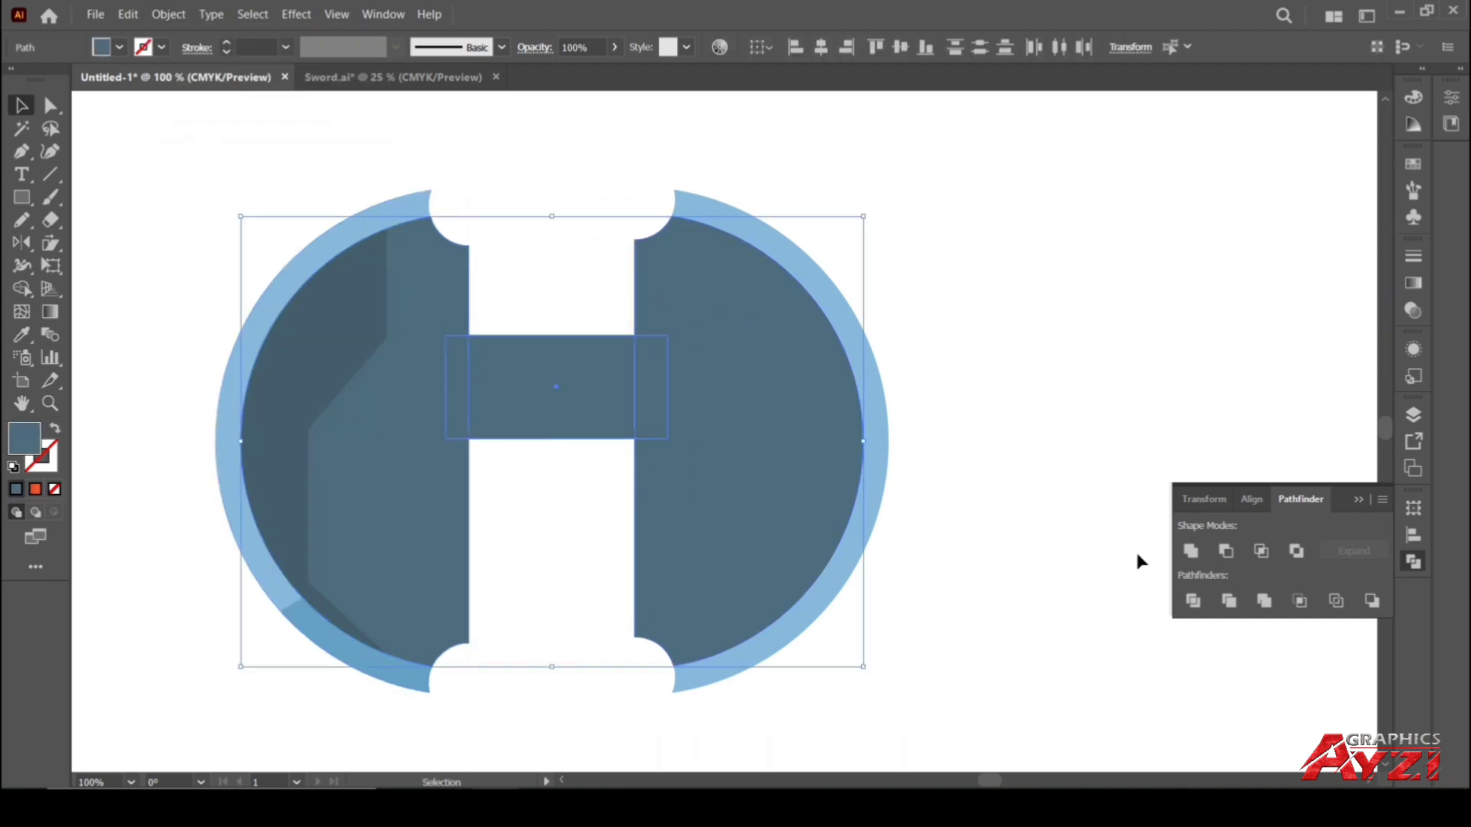
left_click(1192, 551)
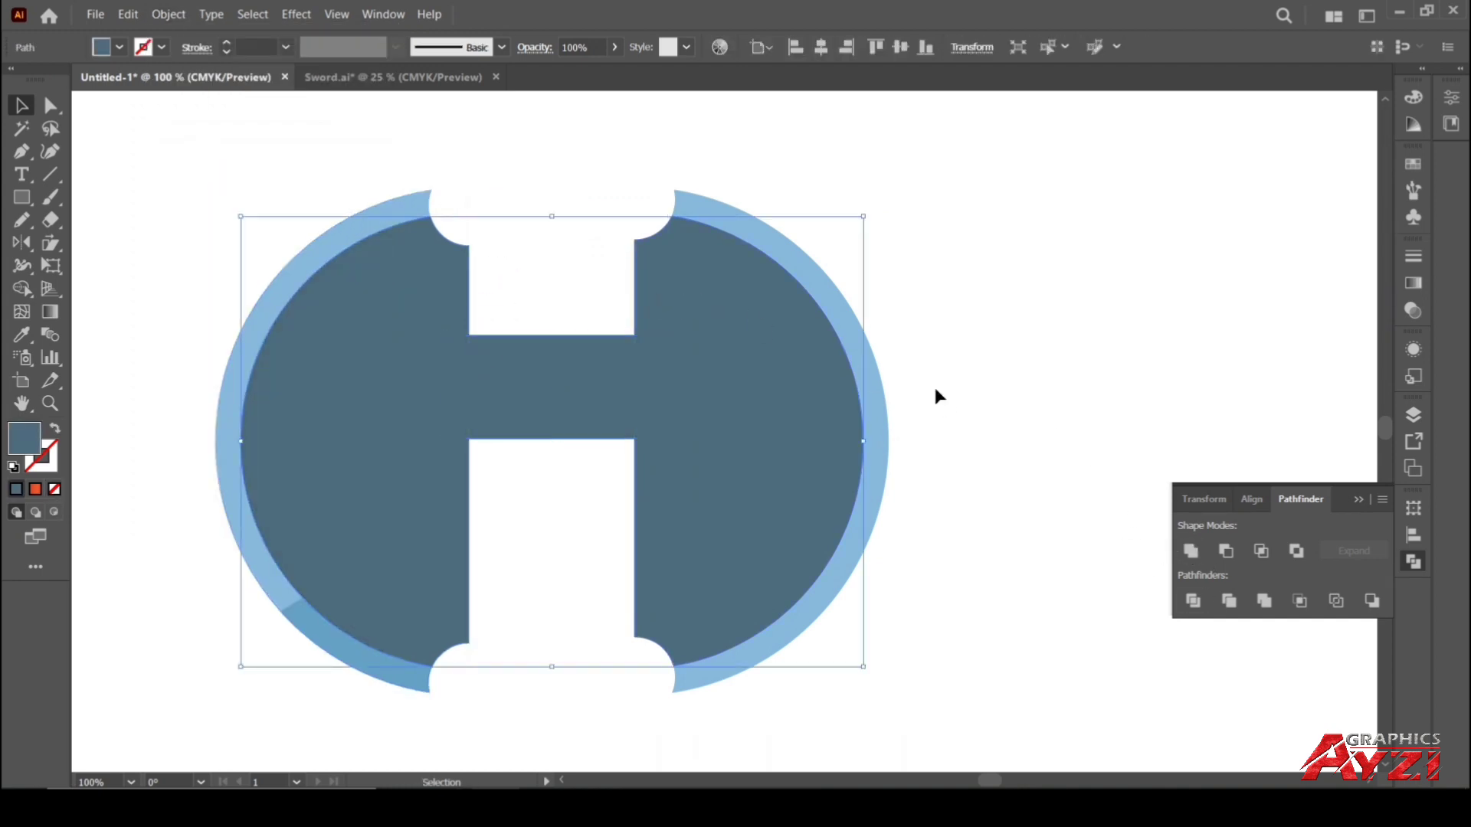
Send the united dark shape to the back, behind the angular shading section
right_click(420, 361)
mouse_move(491, 703)
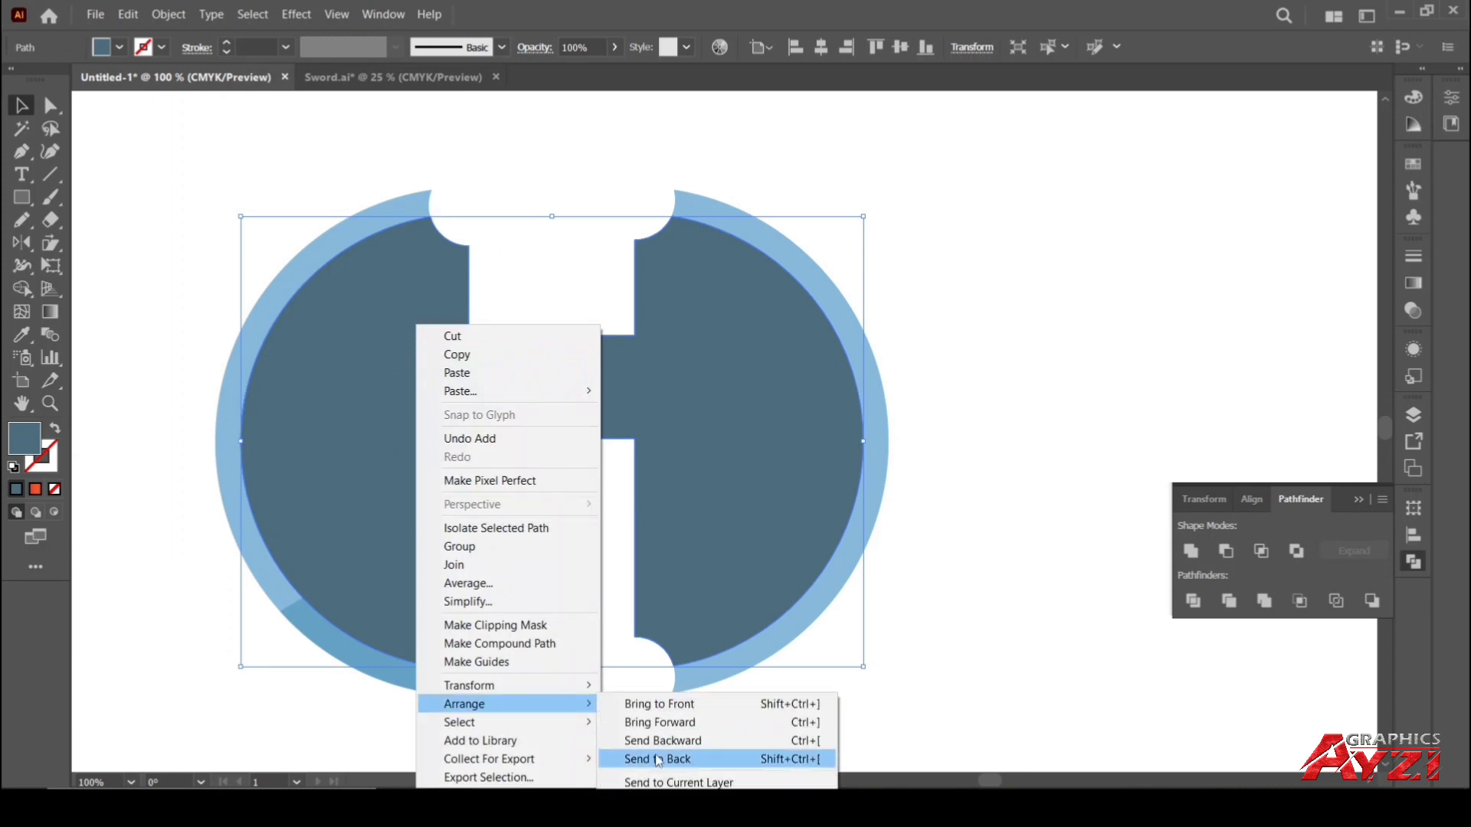
left_click(659, 758)
left_click(917, 414)
Round the four inner corners where the crossbar meets the two blades to about 22 px
scroll(783, 389, "down", 1)
scroll(695, 382, "up", 2)
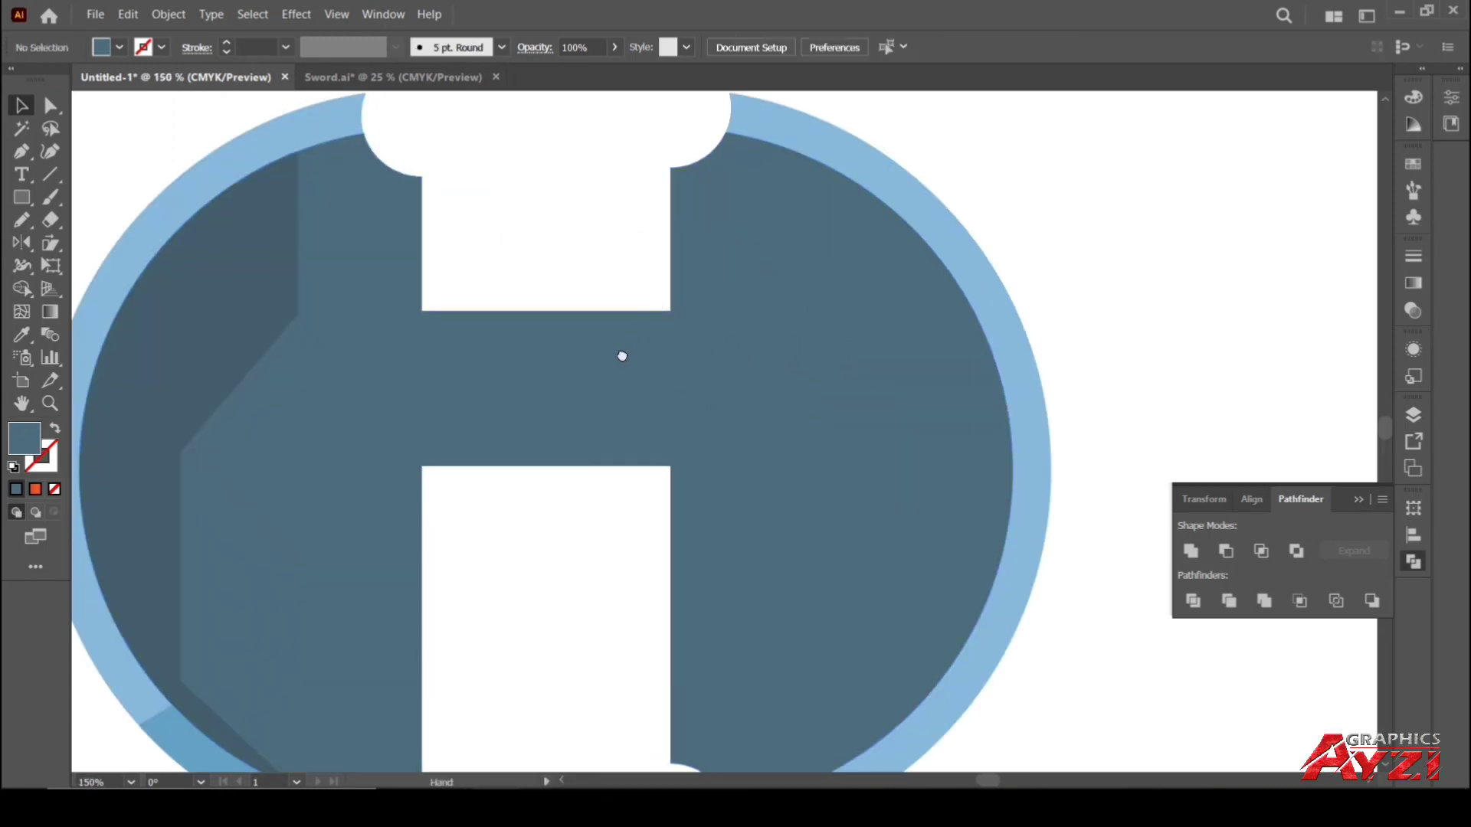
left_click_drag(620, 355, 585, 404)
left_click(493, 371)
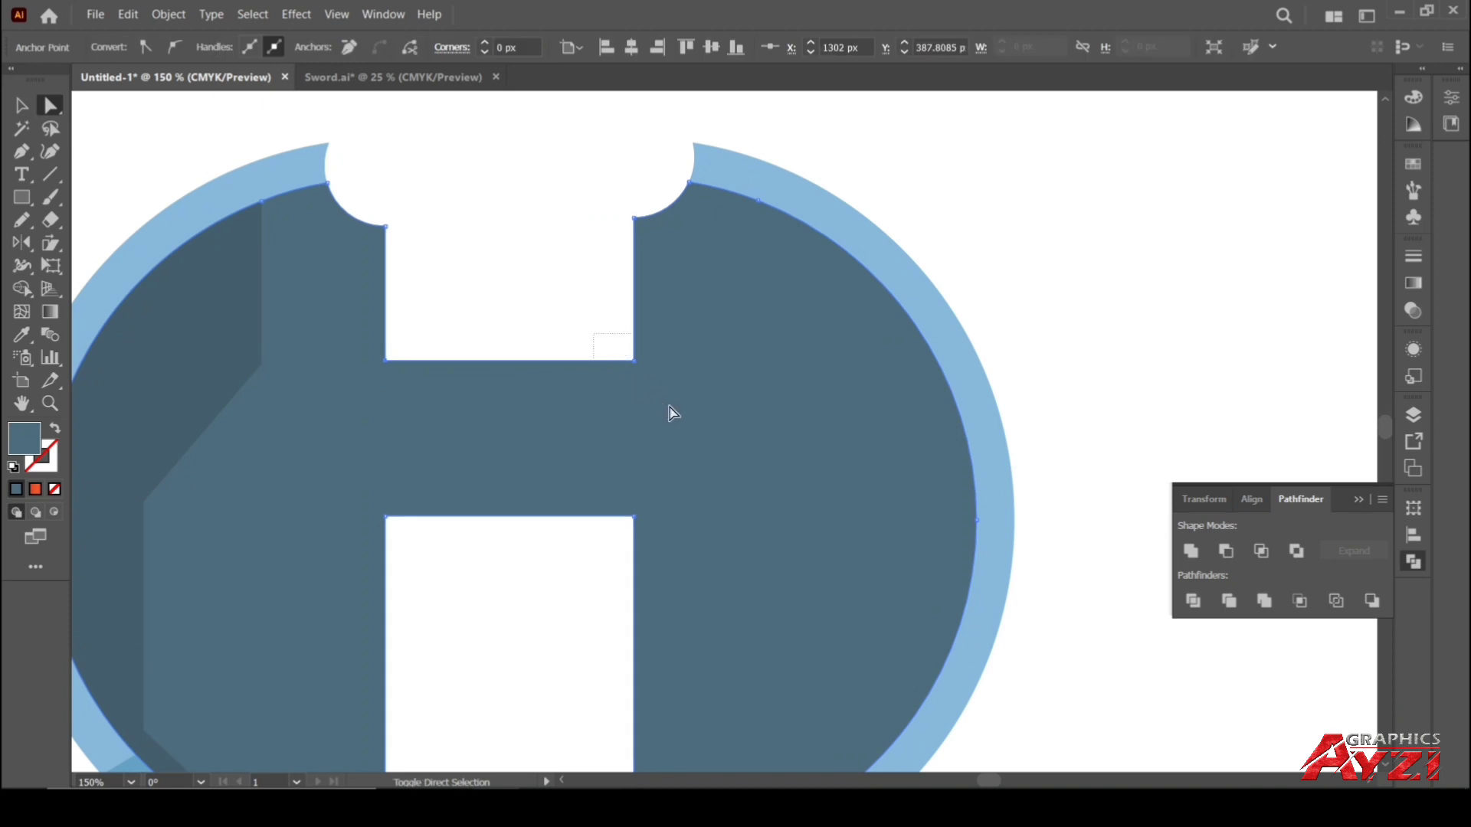
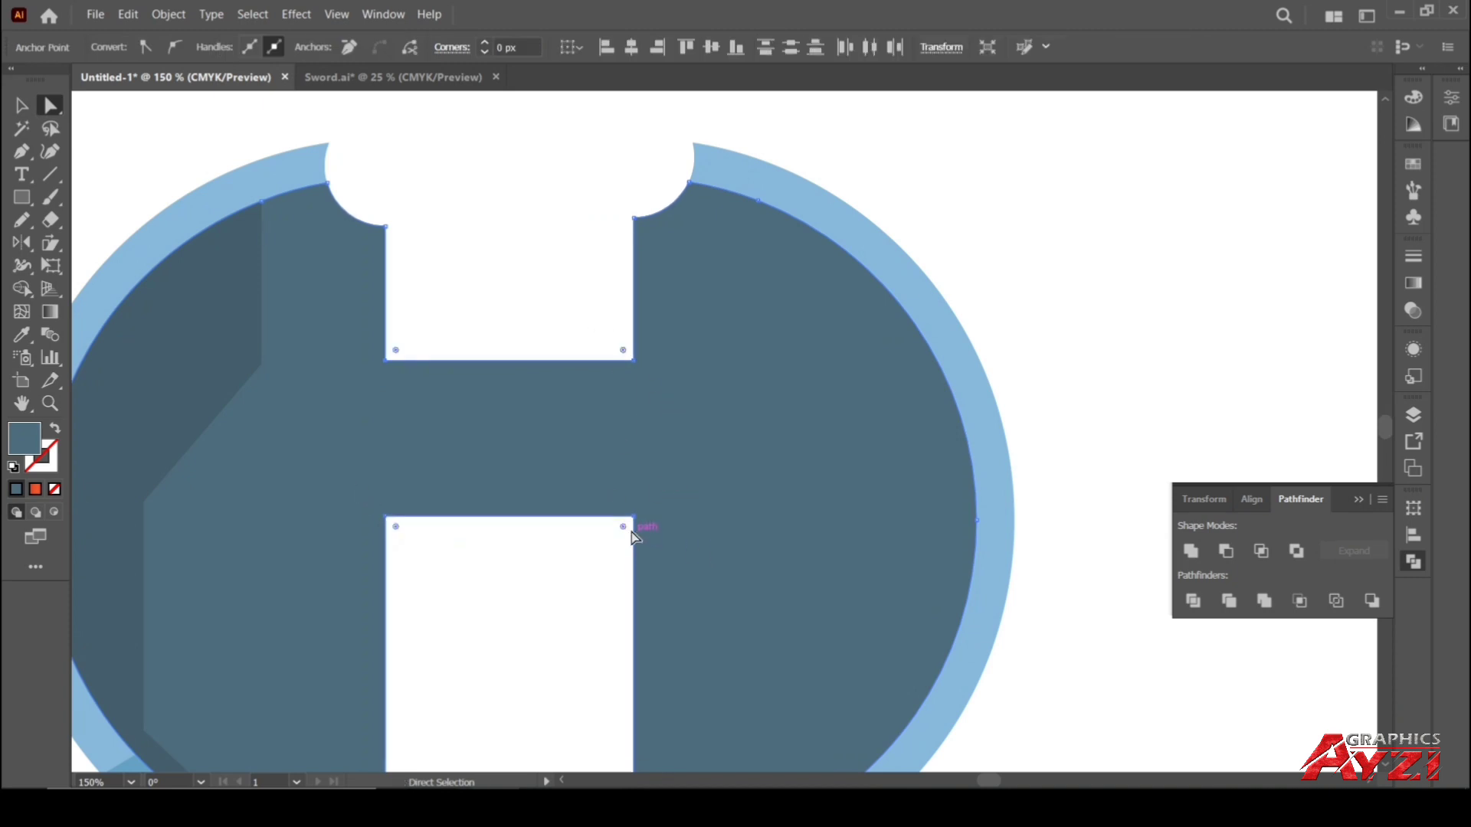
left_click_drag(622, 527, 584, 565)
scroll(1047, 288, "down", 4)
left_click_drag(1073, 292, 765, 385)
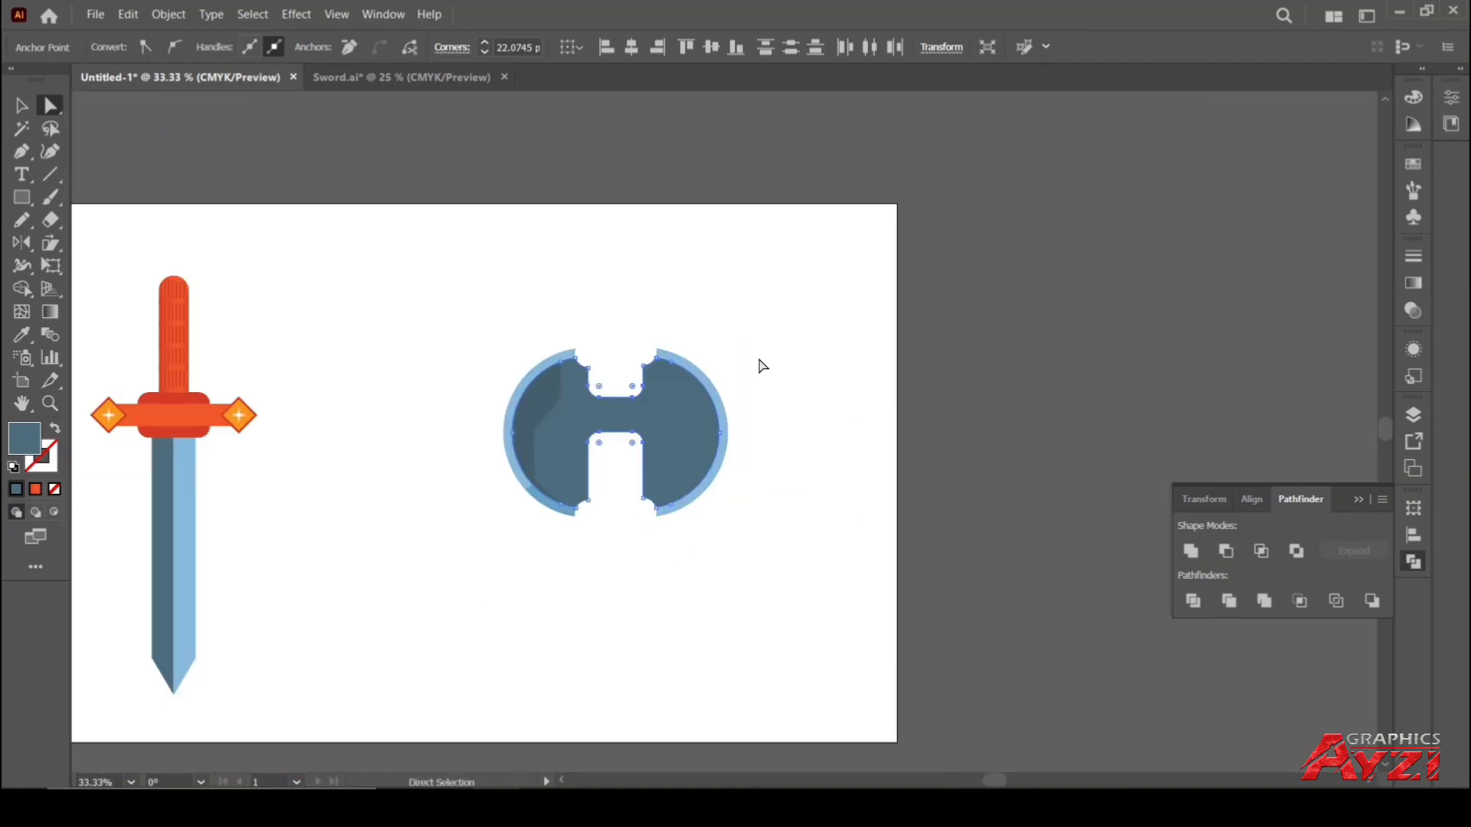
scroll(725, 362, "up", 1)
scroll(709, 370, "down", 1)
key("v")
left_click(714, 268)
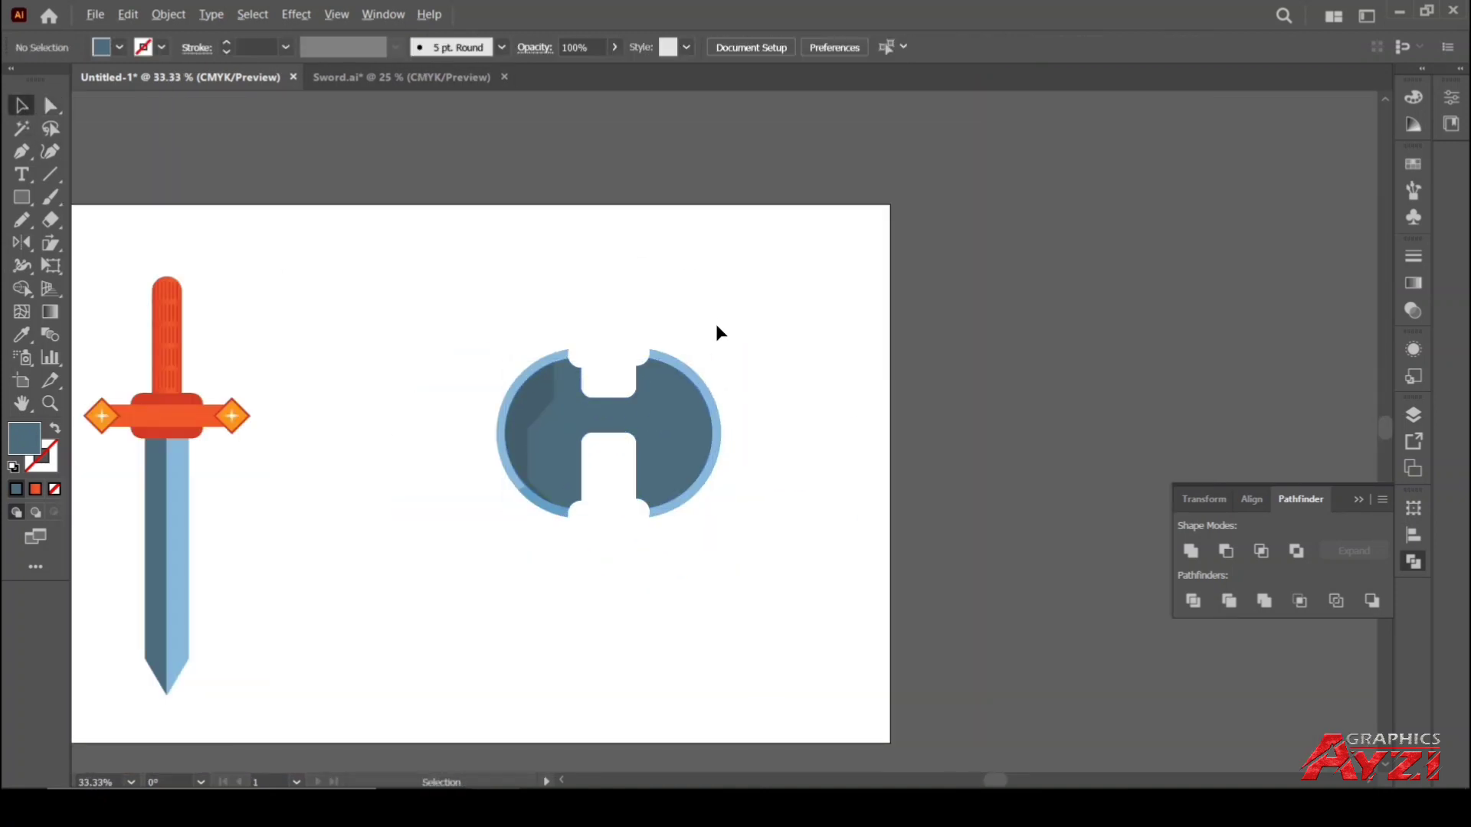
Place a copy of the sword's hilt, with guard and grip, centred below the axe head
scroll(720, 325, "up", 1)
scroll(537, 340, "down", 3)
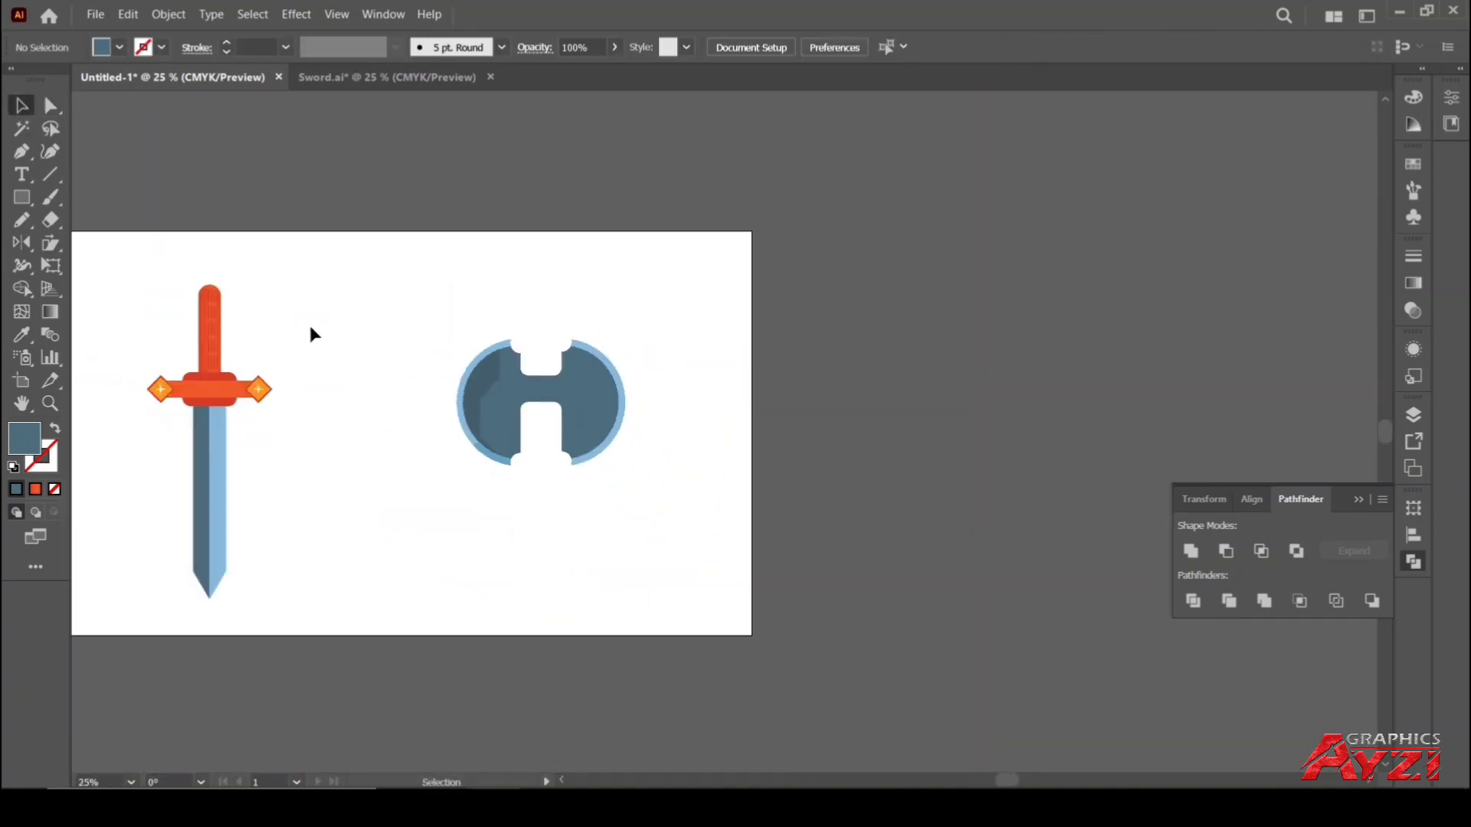
scroll(288, 321, "up", 4)
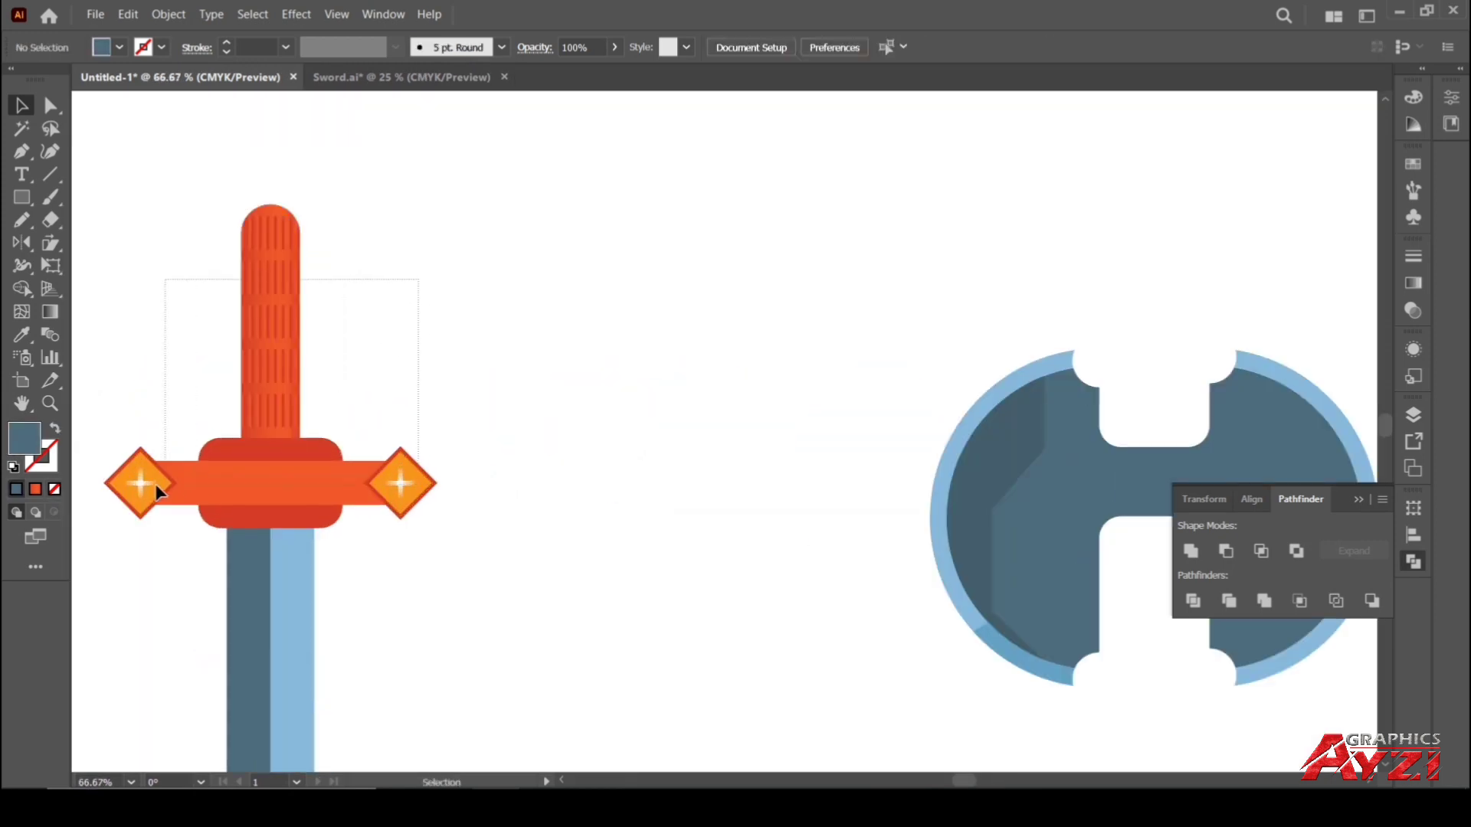
left_click(155, 484)
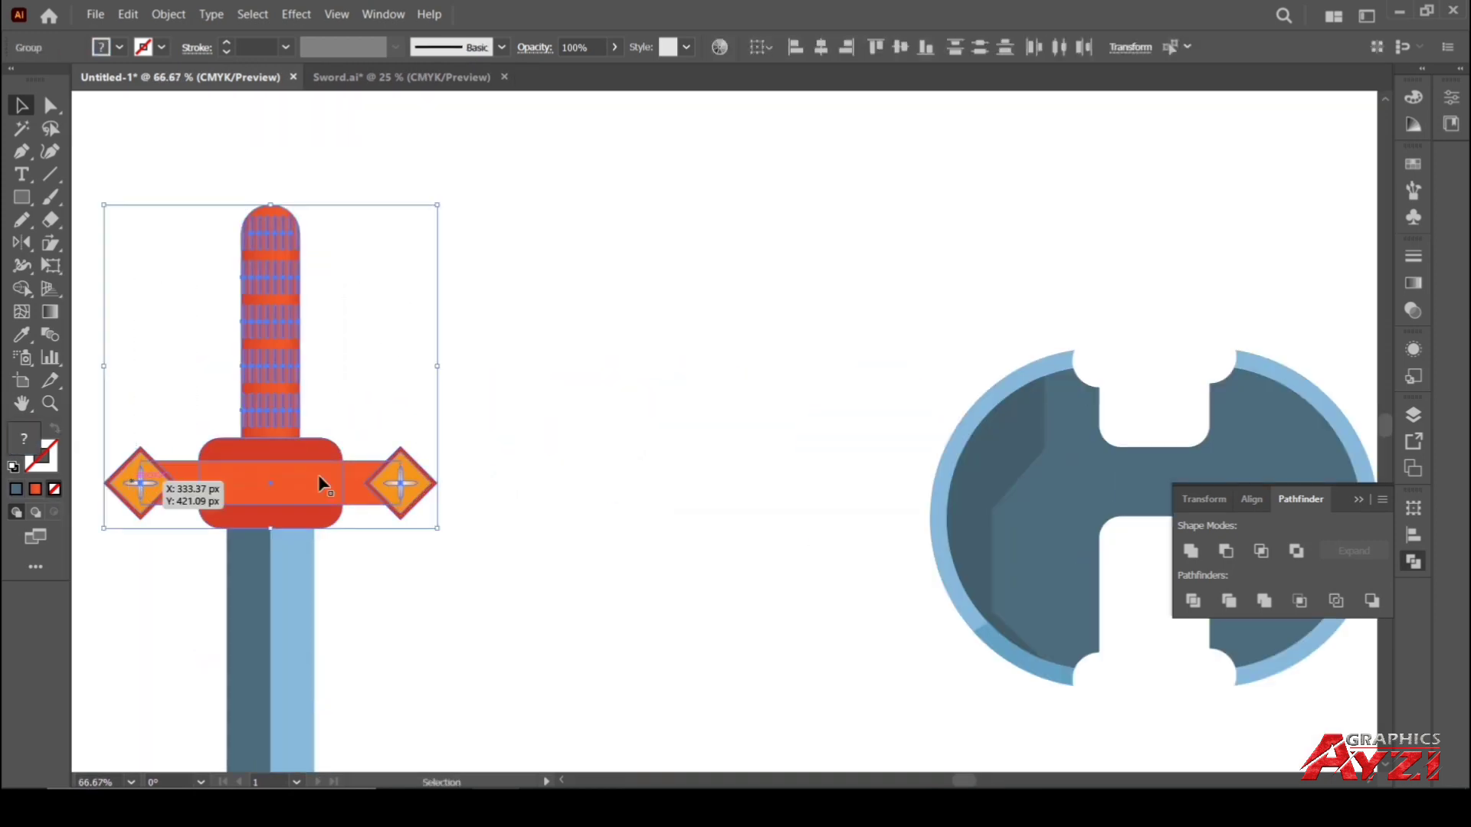
scroll(650, 357, "down", 2)
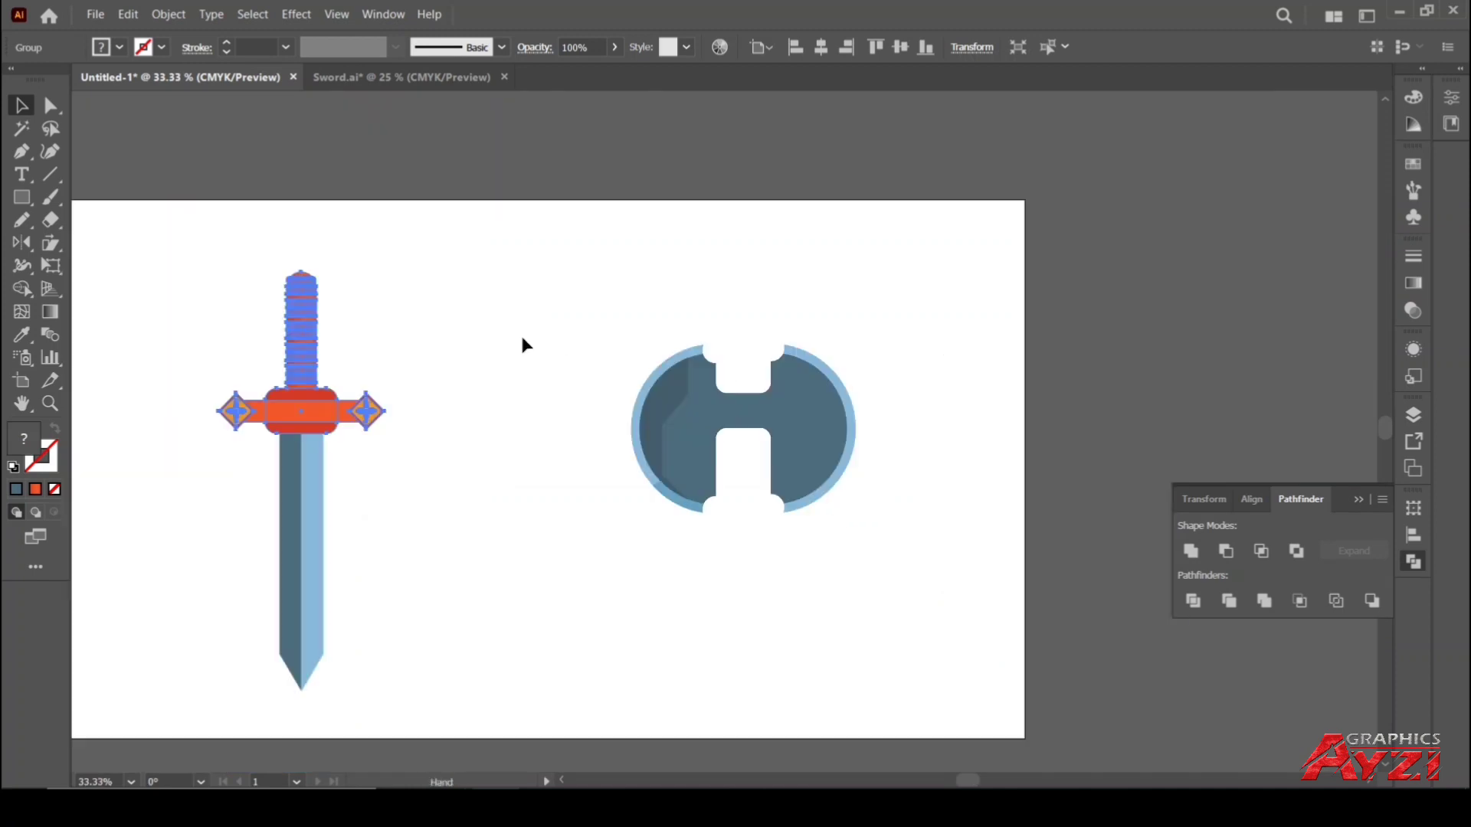
left_click_drag(301, 329, 743, 586)
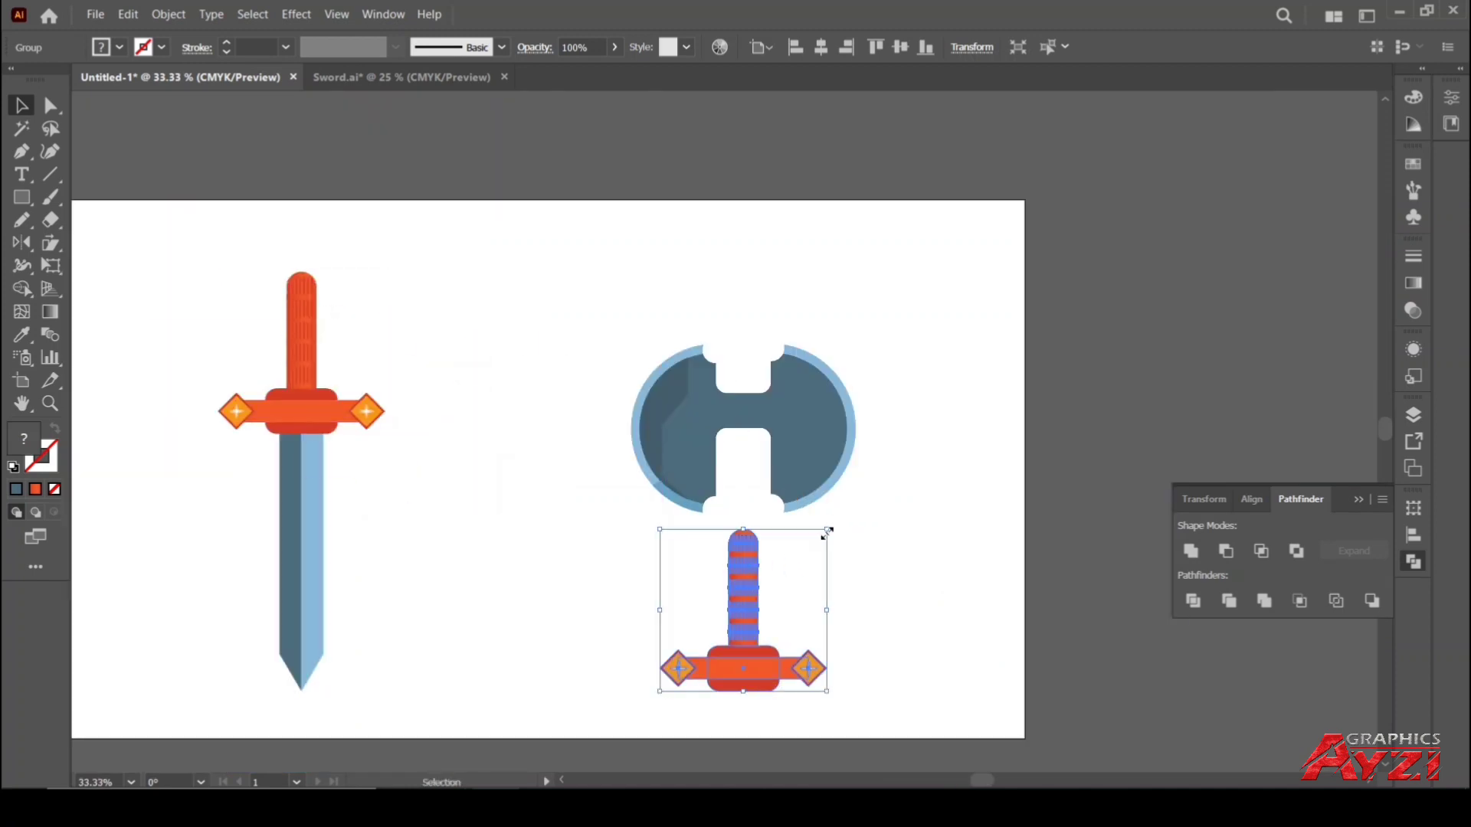
Turn the copied hilt upside down and move it slightly farther below the axe head
left_click_drag(853, 596, 631, 747)
left_click(1014, 525)
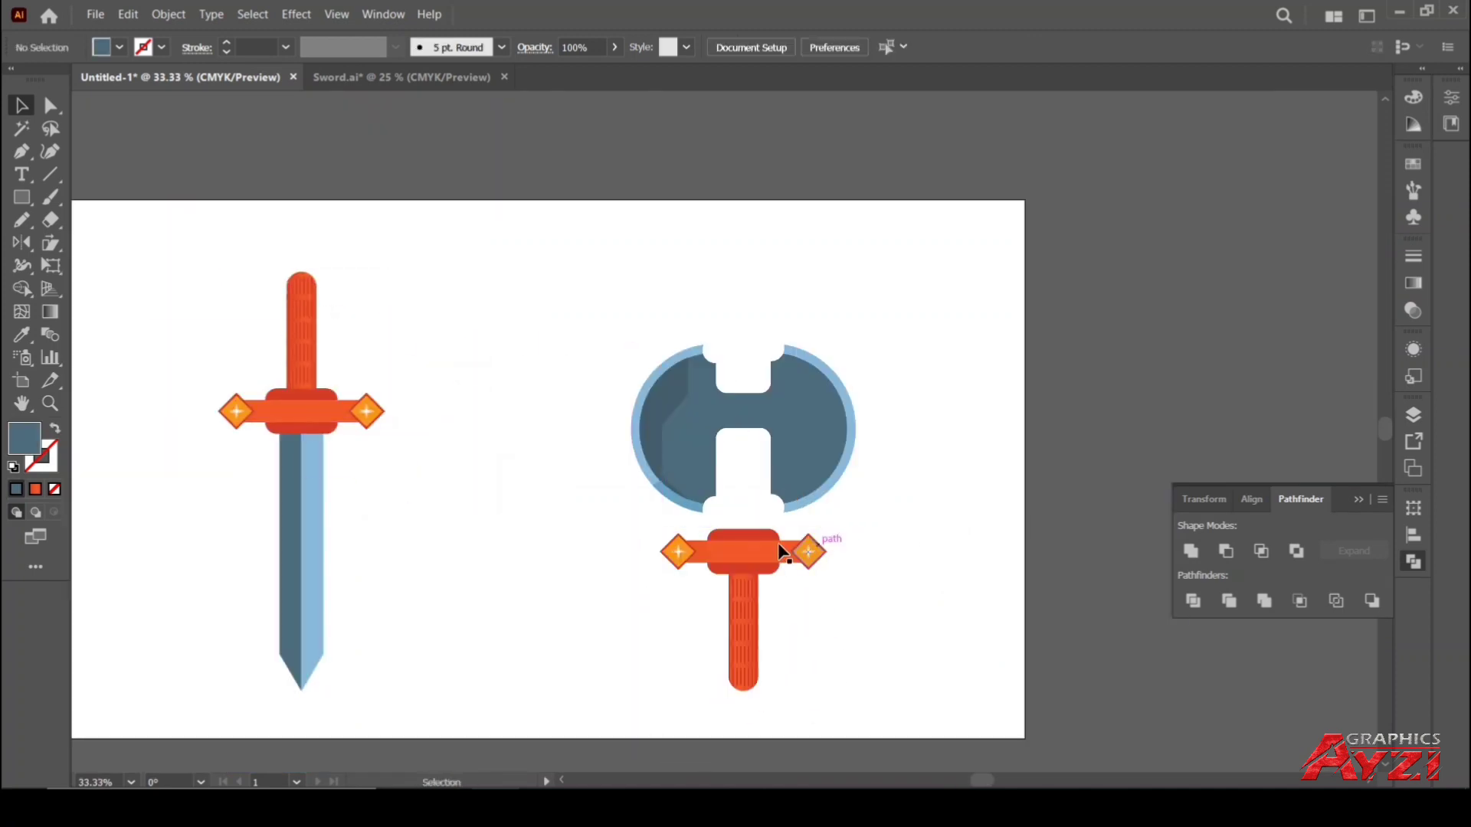
left_click_drag(744, 547, 745, 582)
left_click_drag(748, 414, 751, 336)
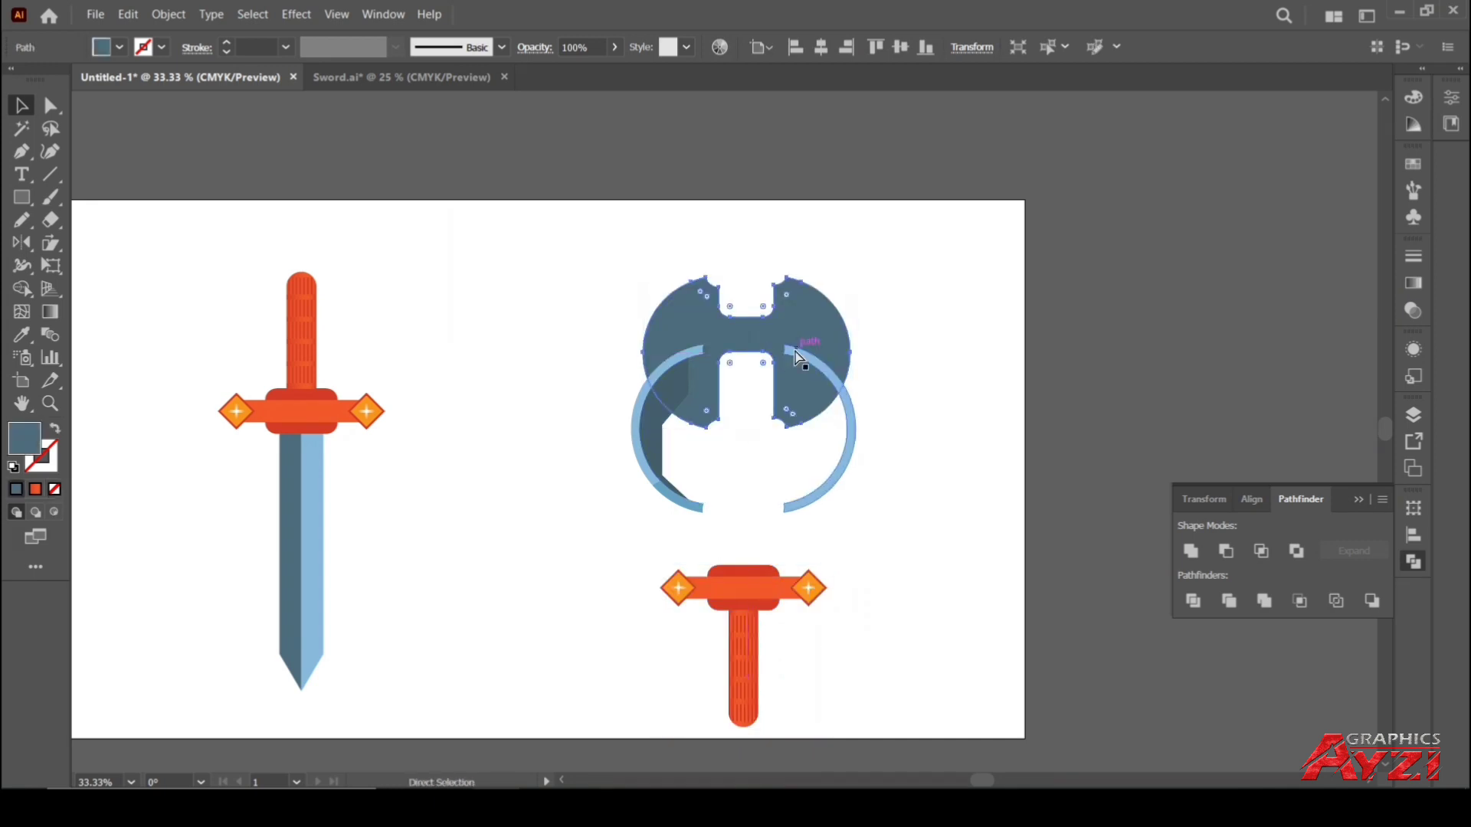
key("ctrl+z")
left_click(714, 235)
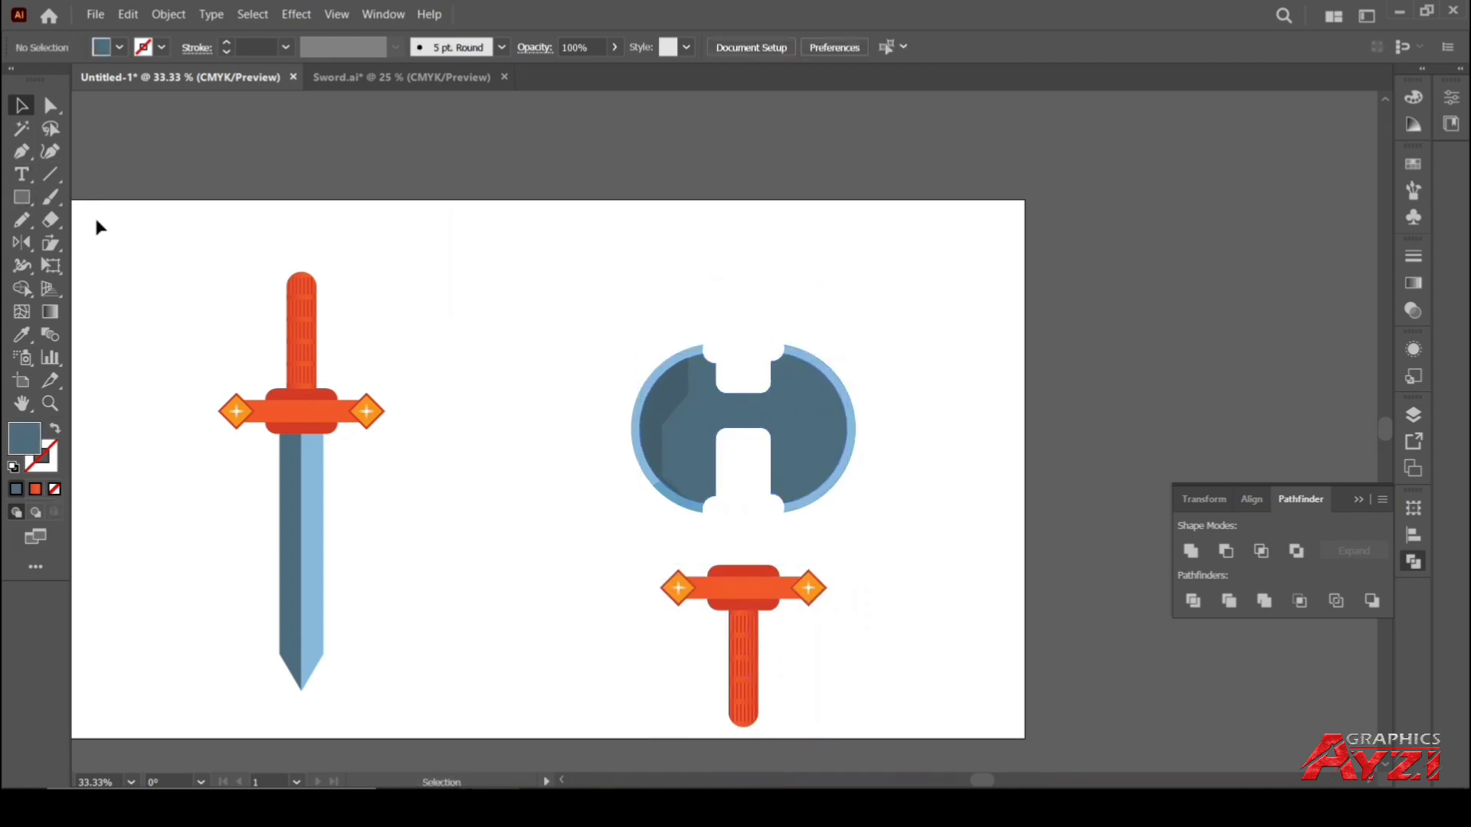
Draw a narrow vertical rectangle as the axe shaft, from the grip up past the crossbar and as wide as the grip
scroll(736, 552, "up", 1)
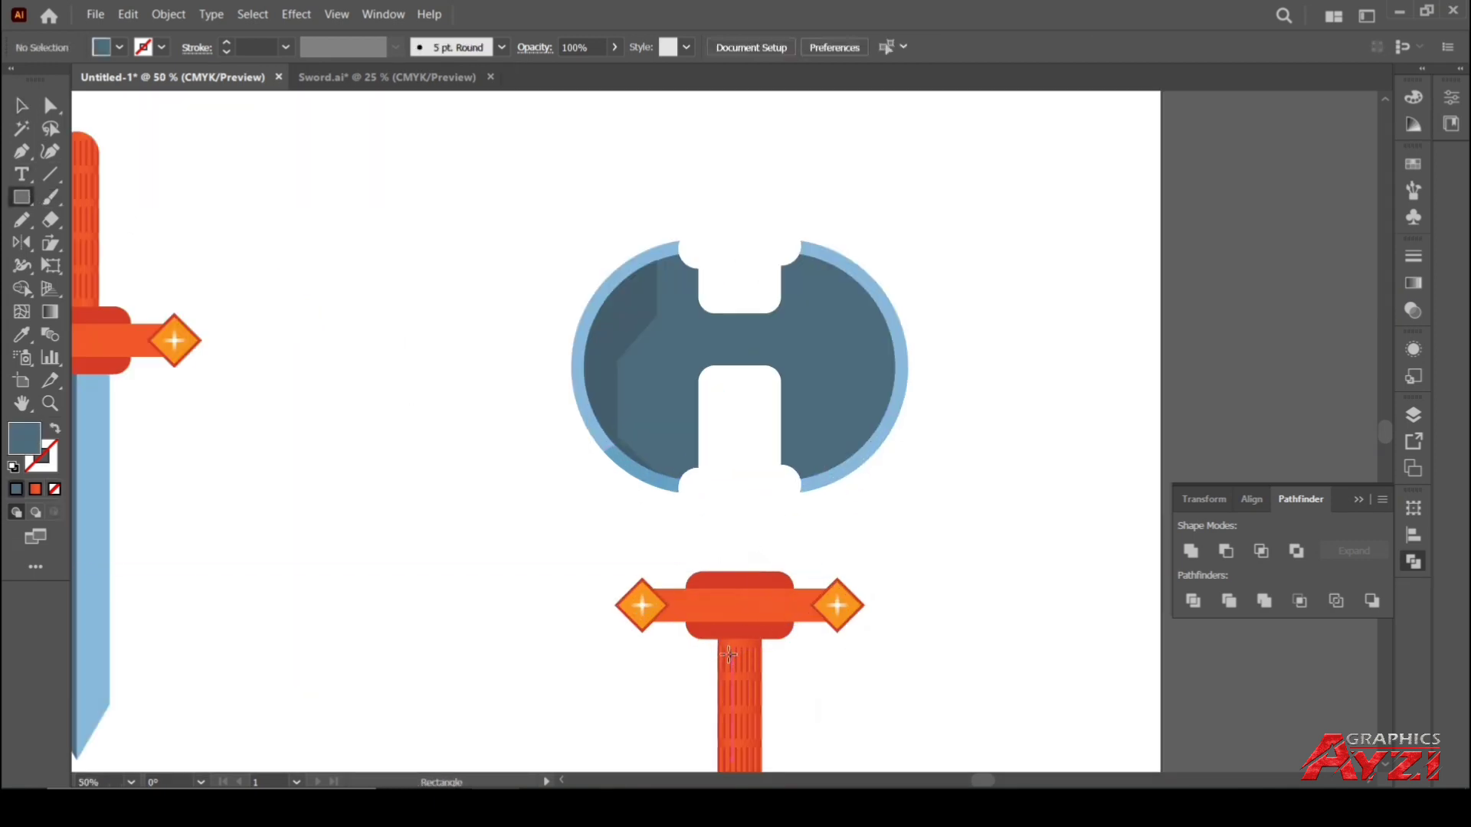
left_click_drag(719, 637, 763, 291)
left_click(21, 106)
left_click(539, 394)
scroll(546, 396, "down", 3)
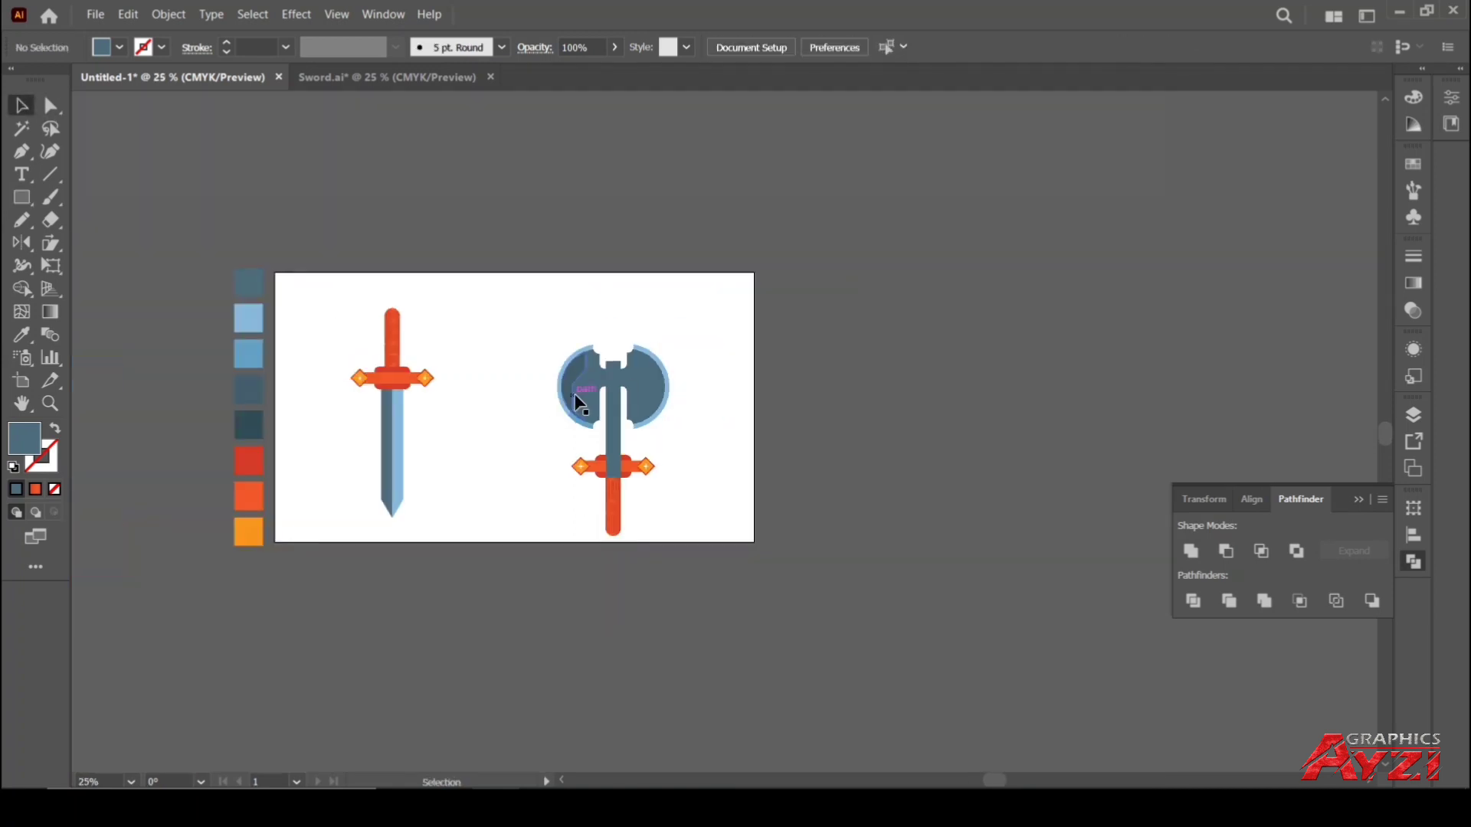
Shorten the shaft rectangle so its lower end stops at the upper edge of the guard
scroll(605, 421, "up", 3)
left_click(572, 444)
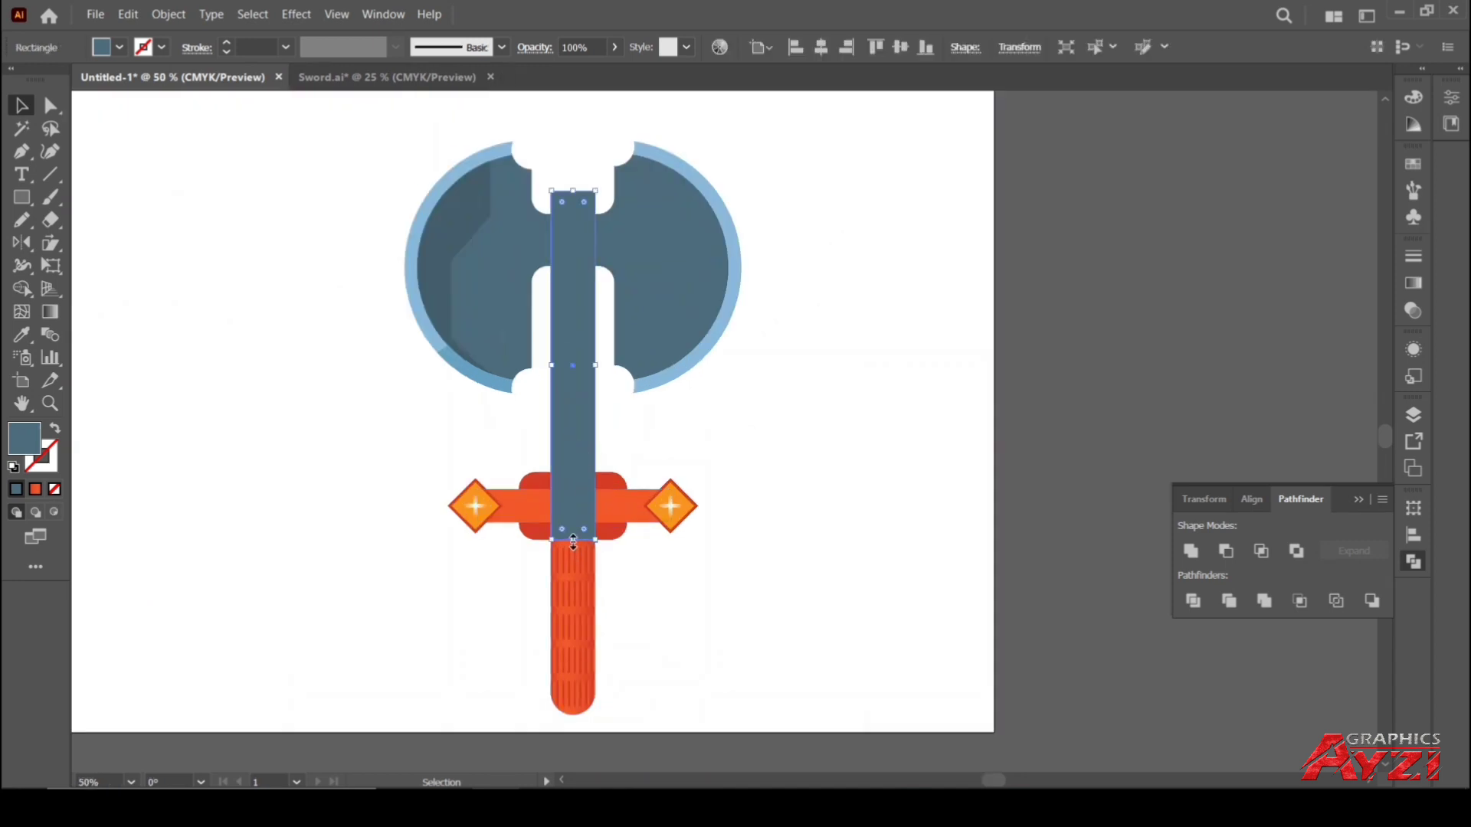
left_click_drag(573, 542, 574, 476)
left_click(706, 461)
scroll(706, 461, "down", 2)
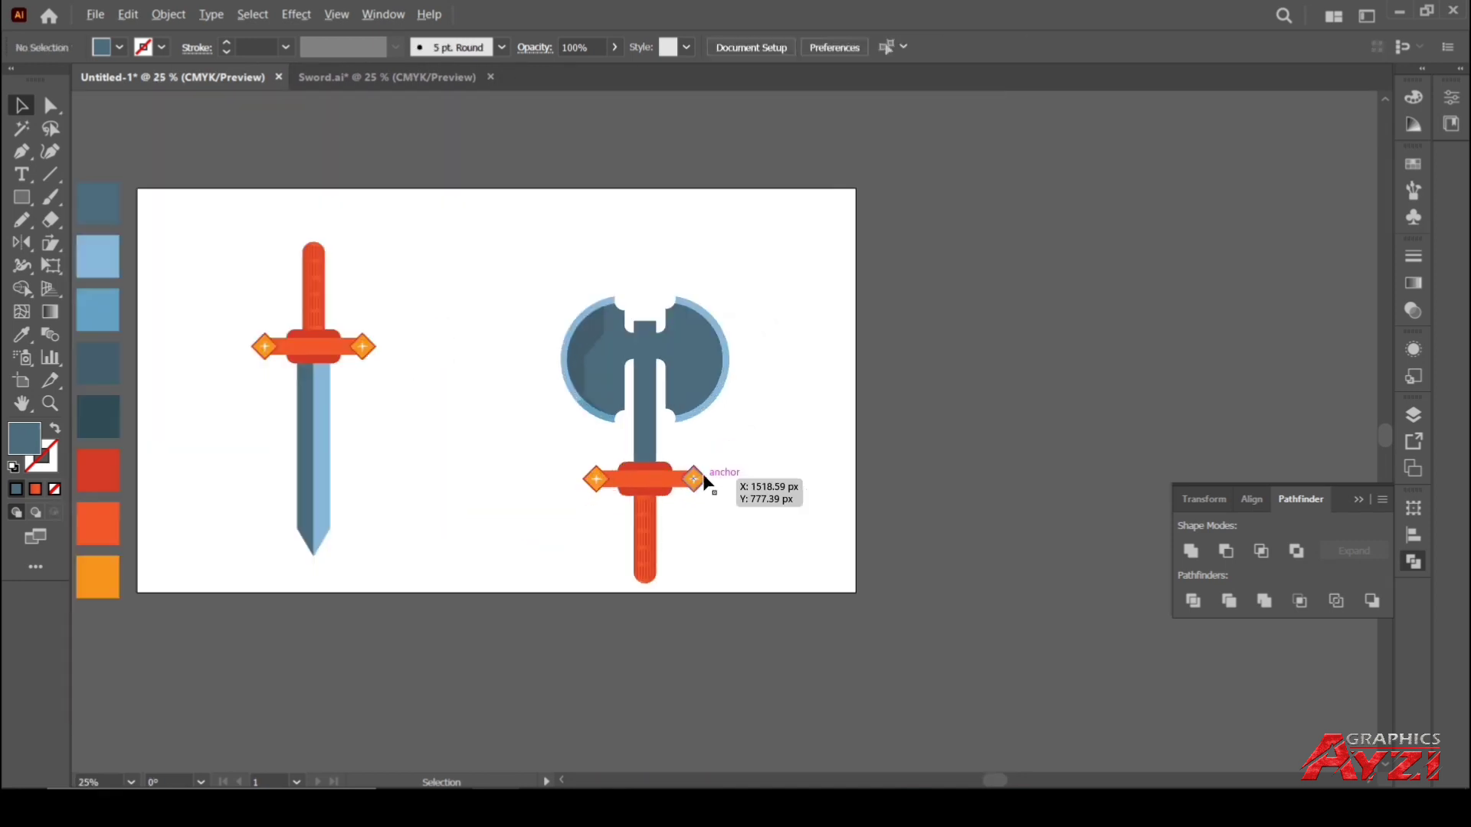
Ungroup the copied hilt below the axe head into guard and grip
scroll(712, 391, "up", 2)
scroll(693, 459, "up", 1)
left_click(600, 684)
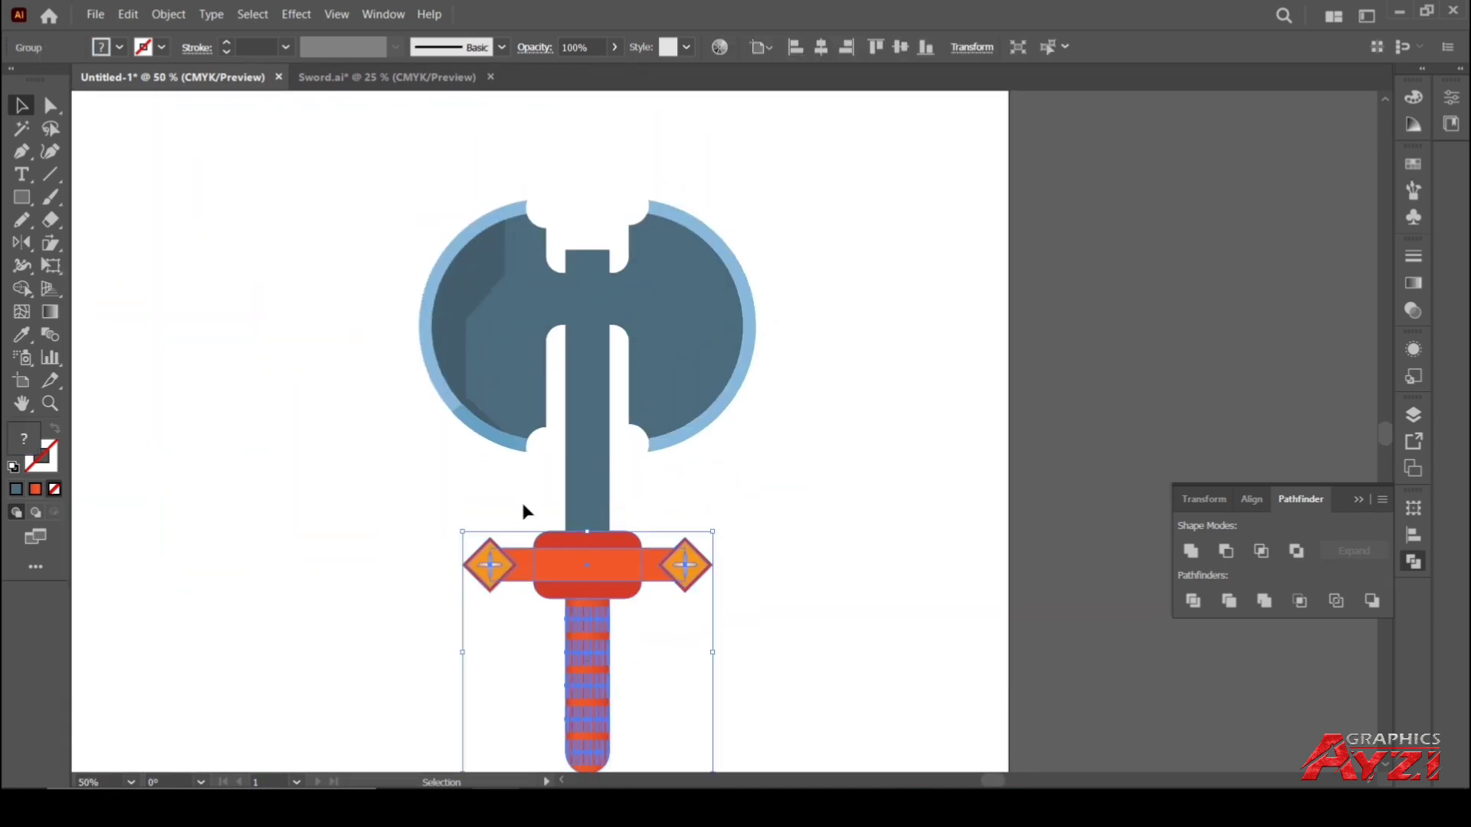
scroll(526, 508, "down", 2)
left_click(162, 16)
left_click(213, 132)
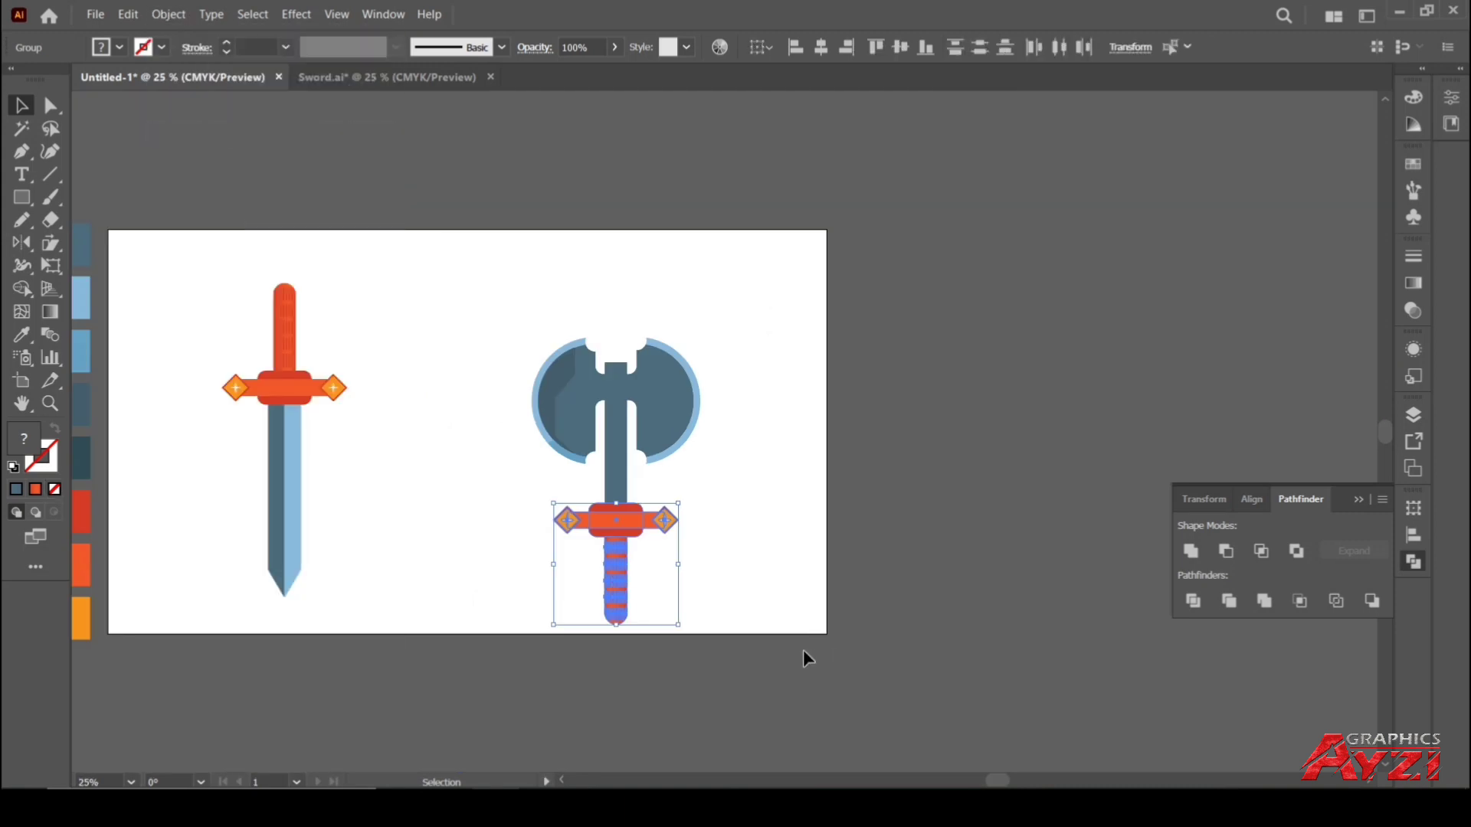
left_click(803, 652)
Shorten the axe's grip from its lower end, keeping it attached to the guard
scroll(633, 568, "up", 2)
left_click_drag(482, 693, 599, 641)
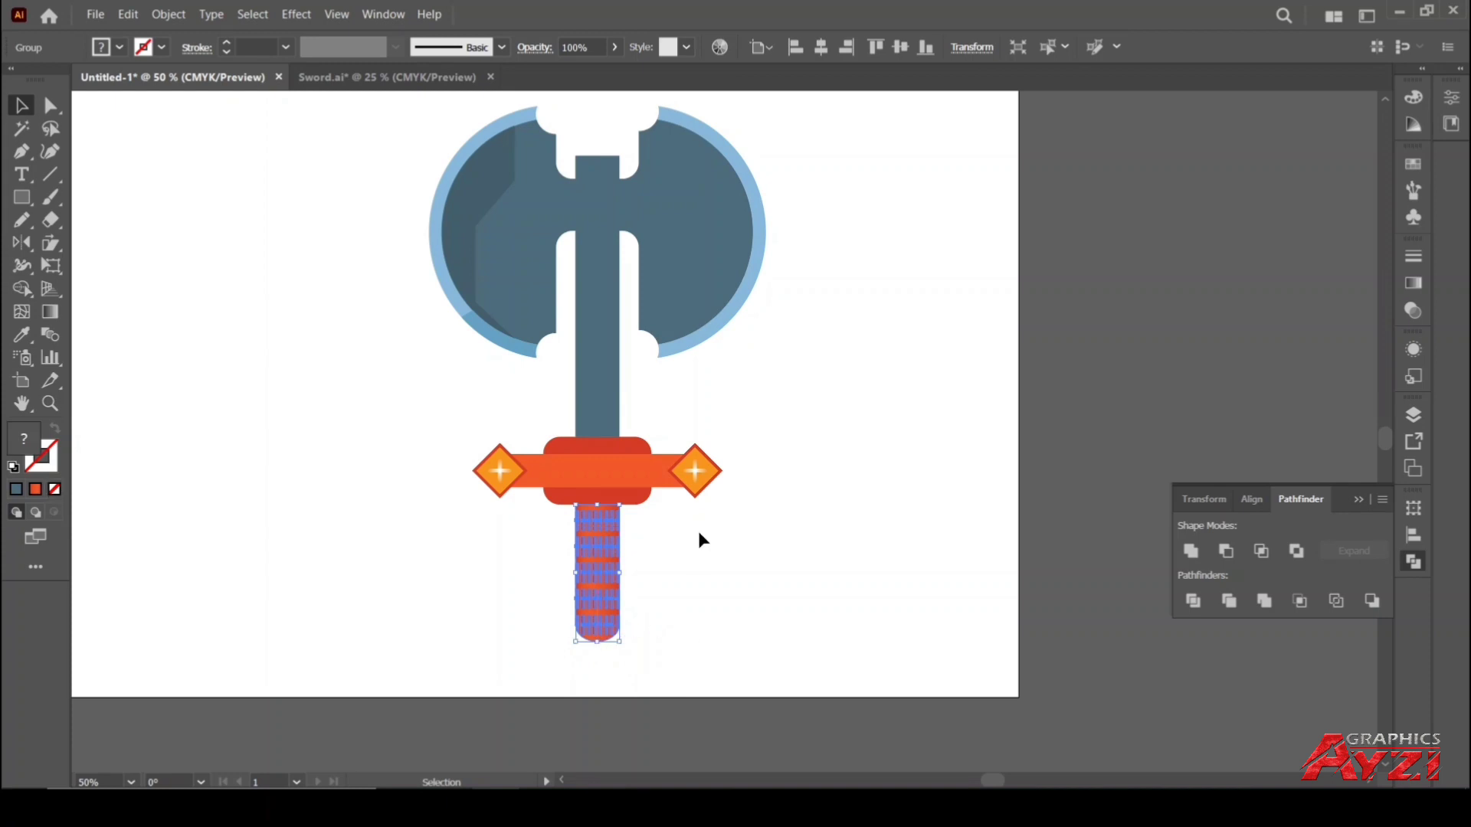
scroll(697, 529, "up", 1)
scroll(697, 529, "down", 2)
scroll(699, 537, "up", 3)
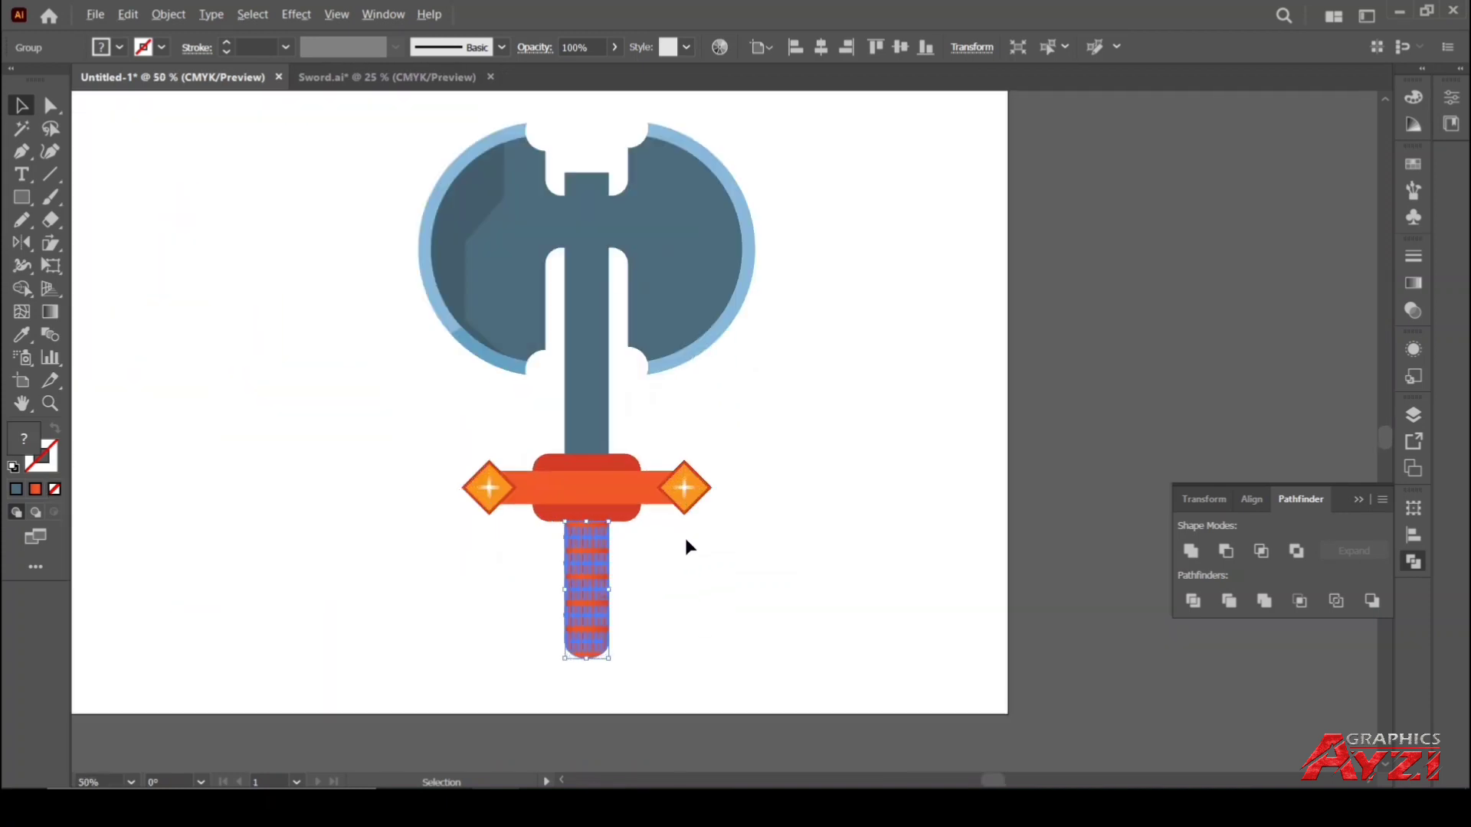
left_click(704, 561)
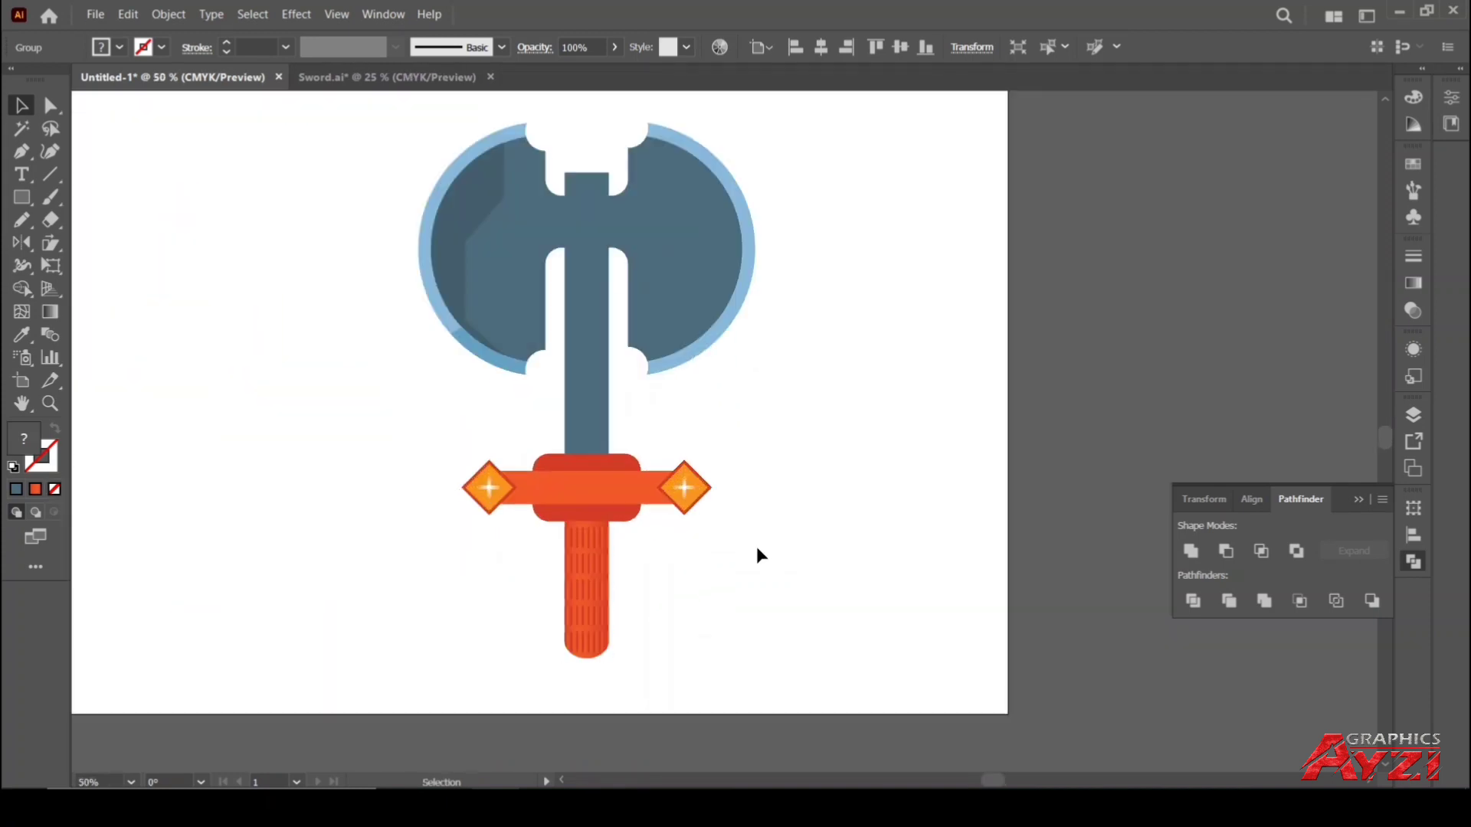
scroll(769, 500, "down", 3)
scroll(749, 462, "up", 2)
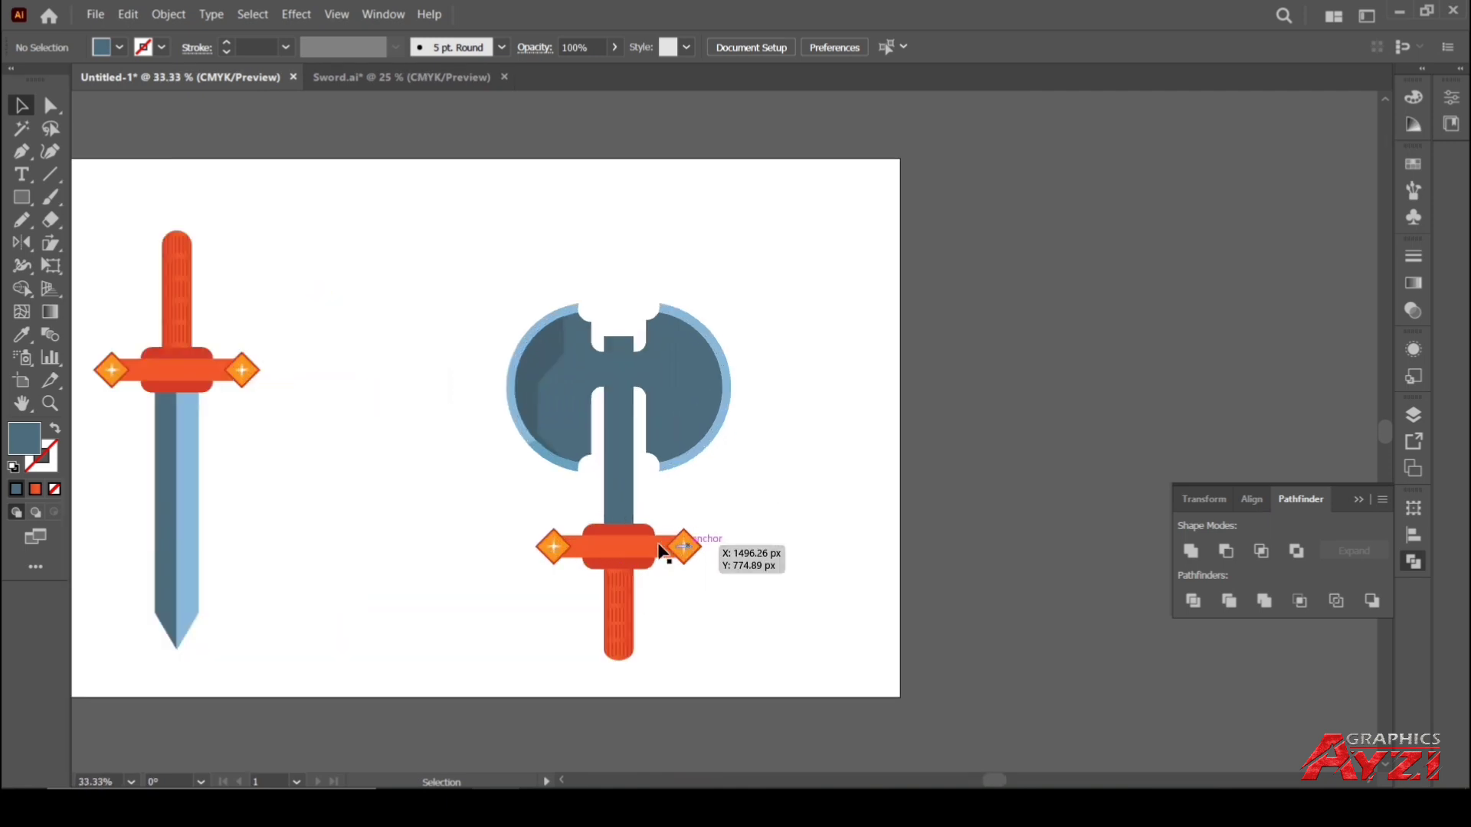
Move the axe's guard and grip up slightly to overlap the lower end of the shaft
left_click_drag(515, 534, 708, 665)
left_click(630, 484, "shift")
left_click(656, 480)
scroll(654, 480, "up", 2)
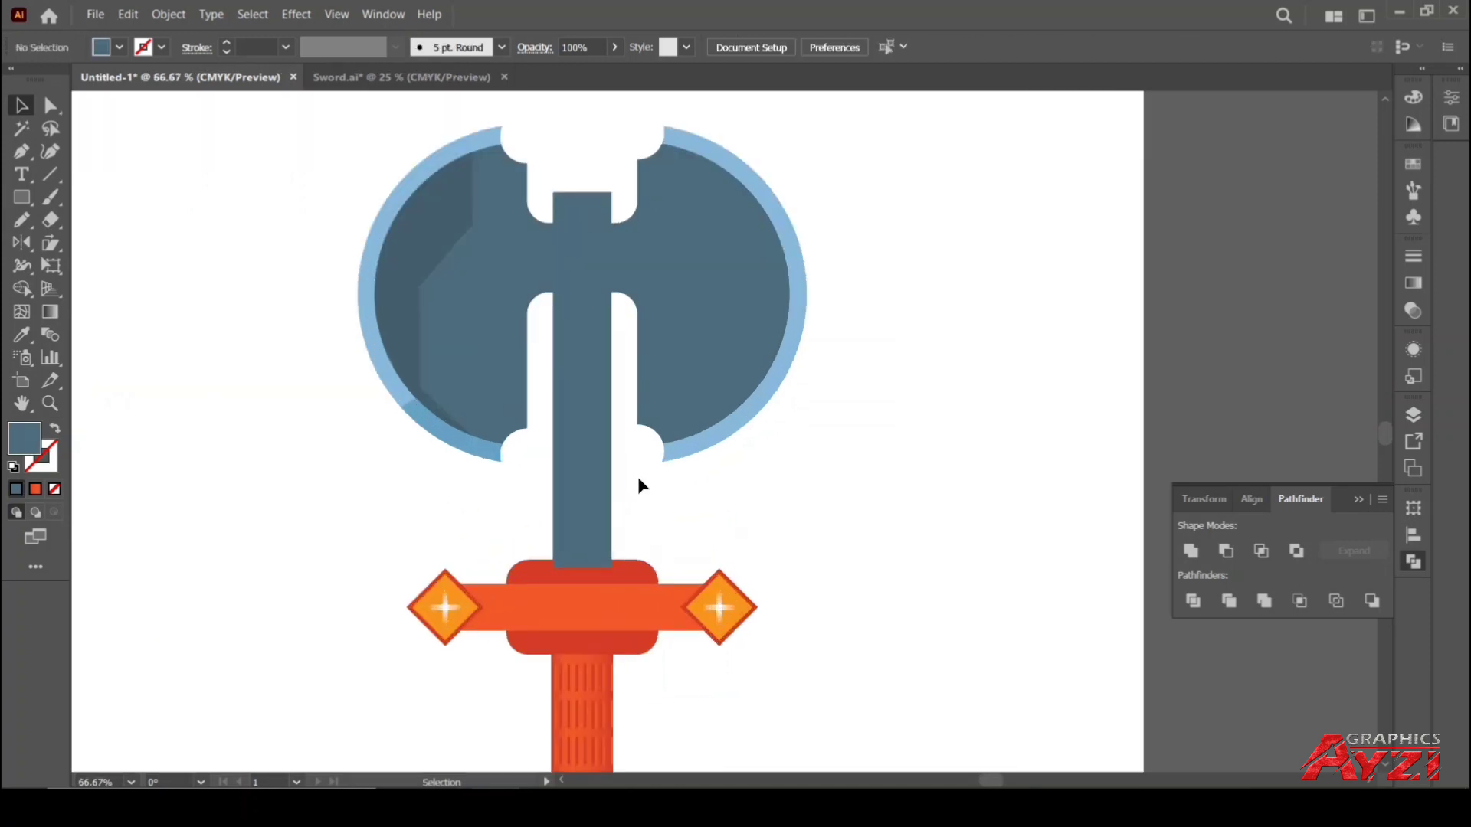
Group the axe's guard and grip and bring the group to the front of the shaft
scroll(613, 495, "down", 1)
left_click(624, 557)
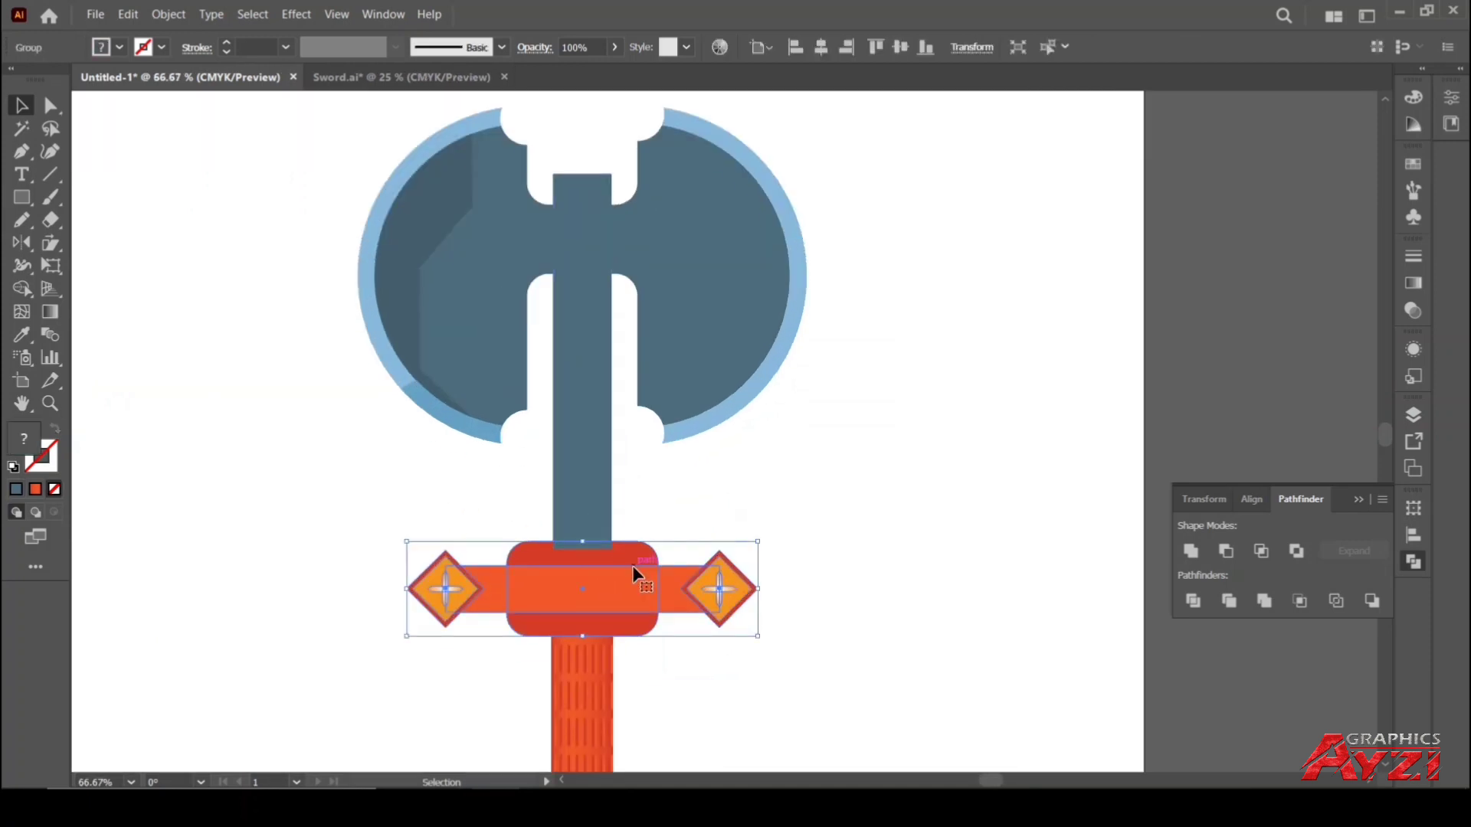
key("a")
key("v")
right_click(622, 625)
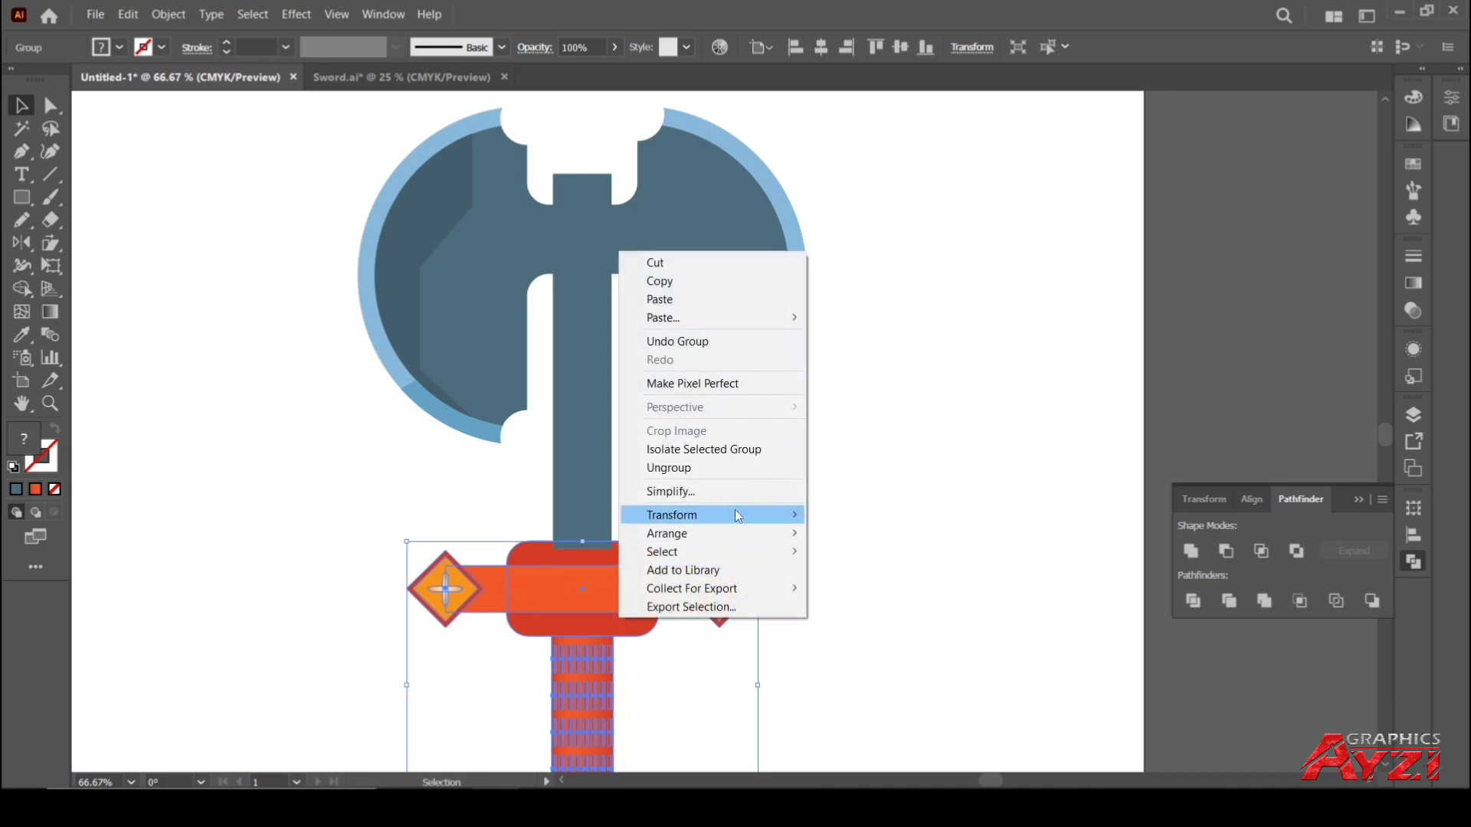
mouse_move(750, 530)
left_click(847, 533)
left_click(855, 453)
Recolour the axe shaft with the darkest blue-green swatch from the palette beside the artboard
scroll(858, 450, "down", 3)
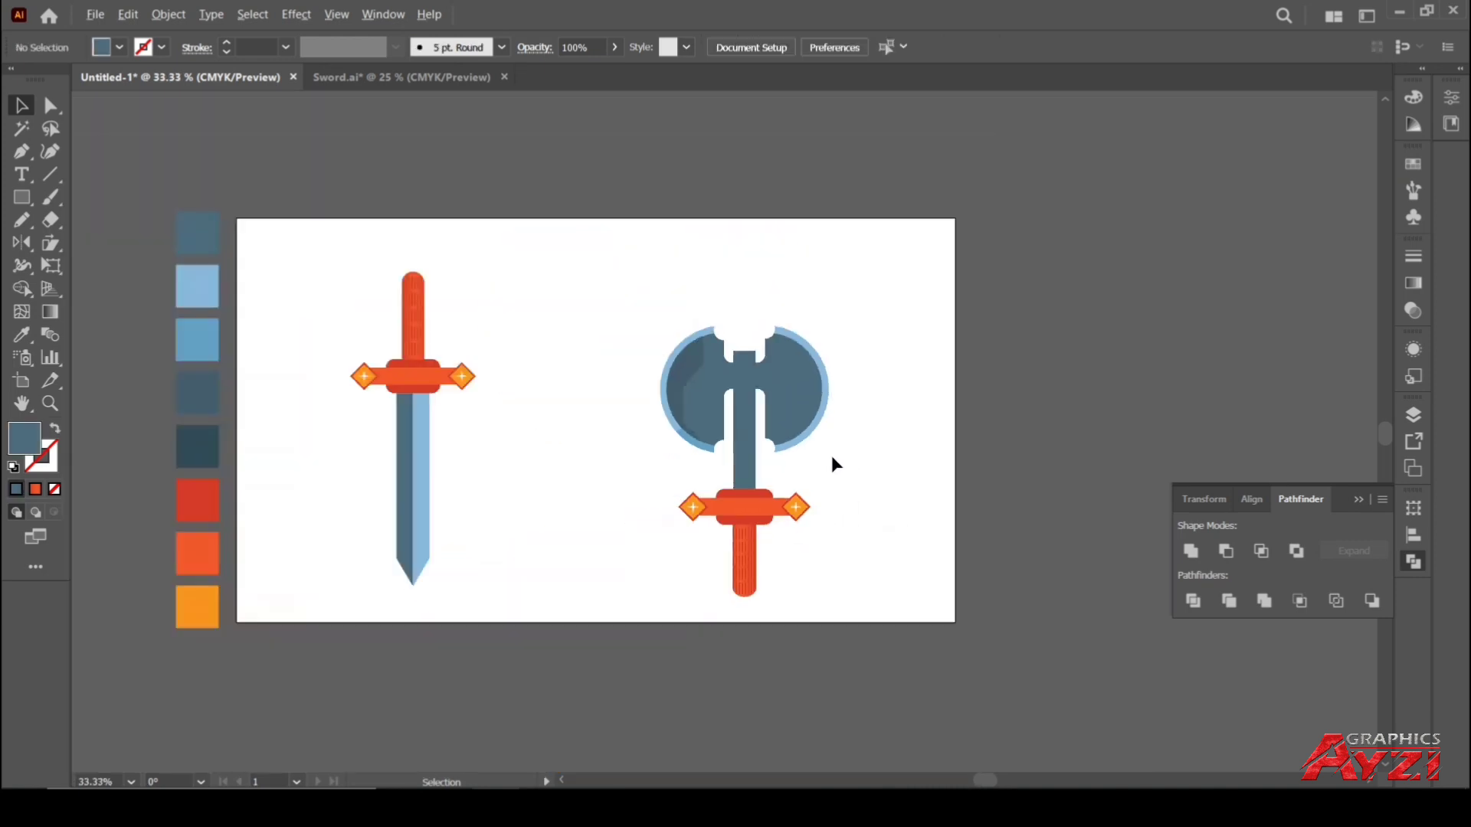
scroll(774, 452, "up", 1)
left_click(724, 435)
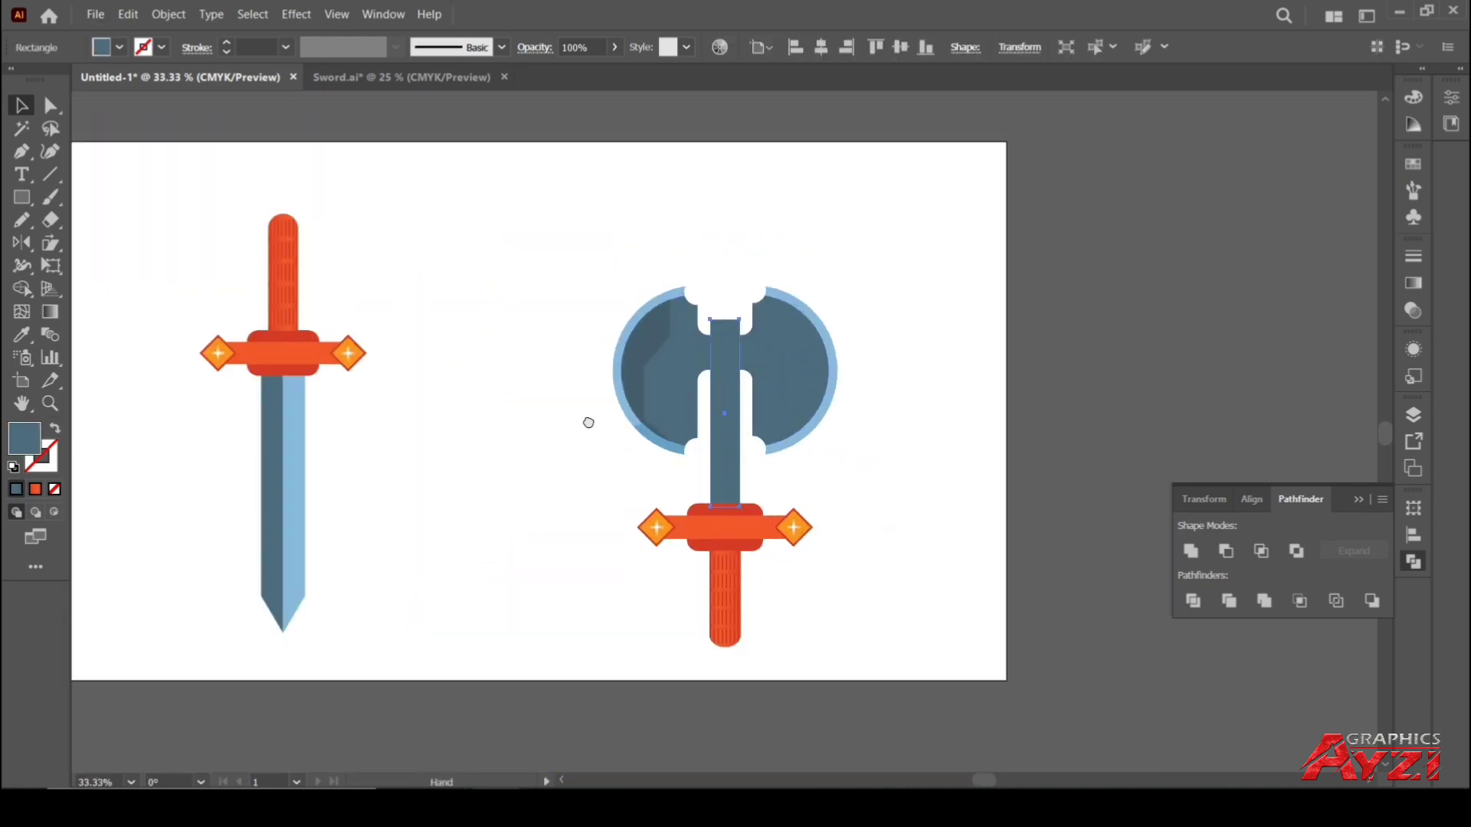
scroll(586, 421, "left", 3)
key("i")
left_click(261, 432)
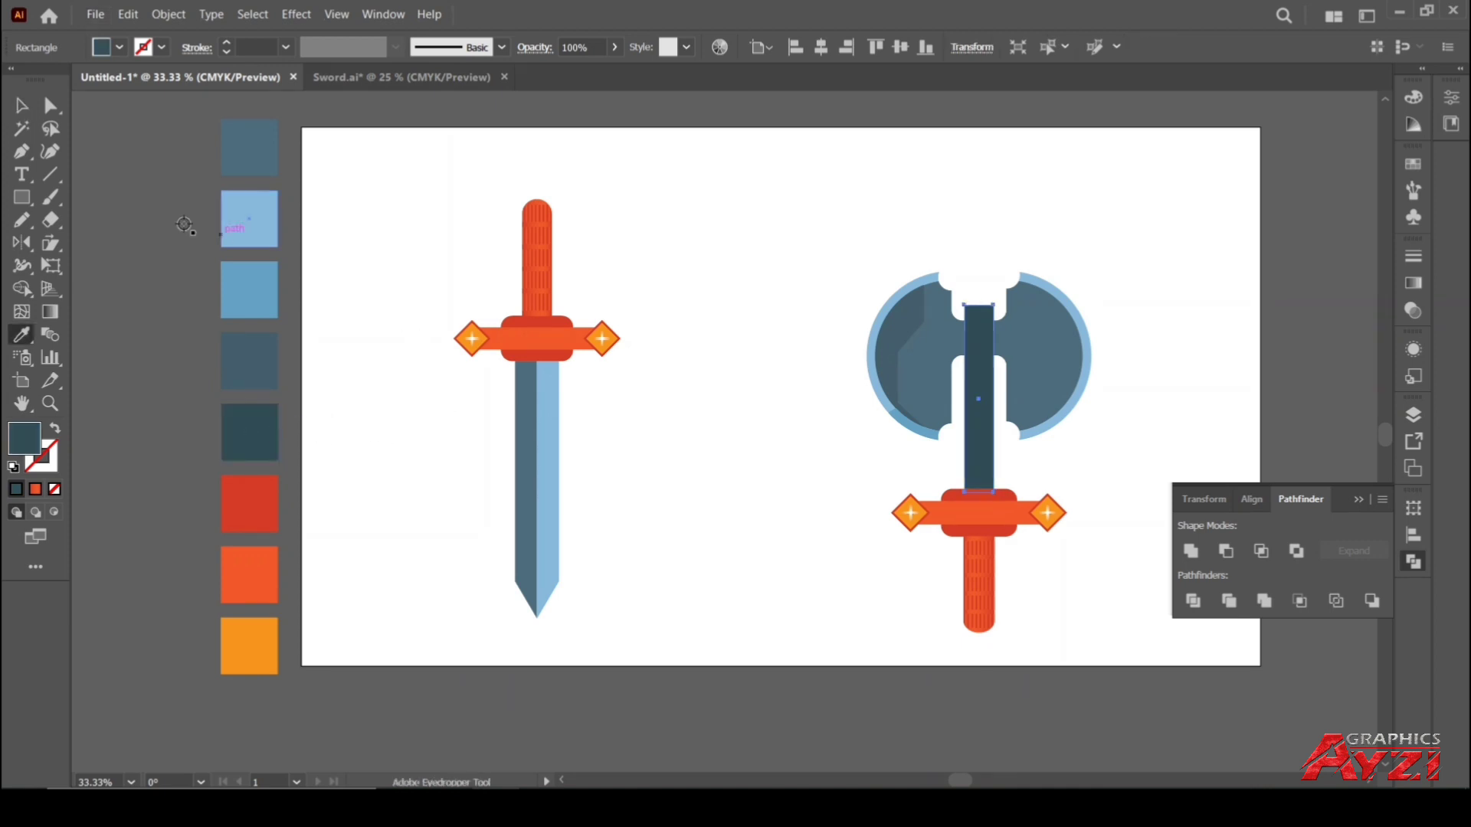
left_click(28, 109)
scroll(536, 379, "right", 5)
scroll(475, 437, "up", 3)
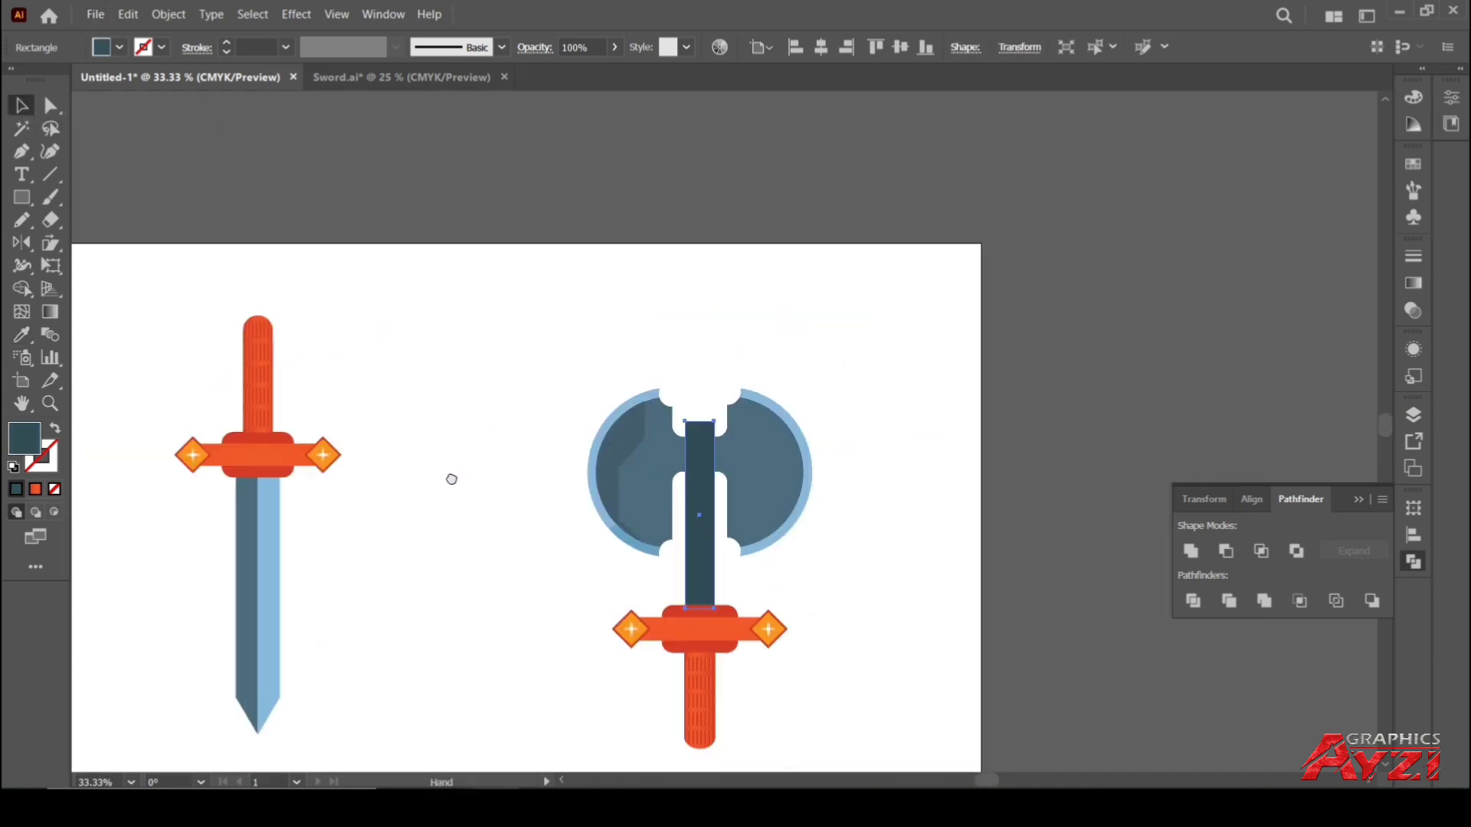
left_click(848, 426)
Draw a dark rectangular cap slightly wider than the shaft over its upper end, and move it up above the axe head
scroll(728, 426, "up", 2)
scroll(727, 424, "right", 1)
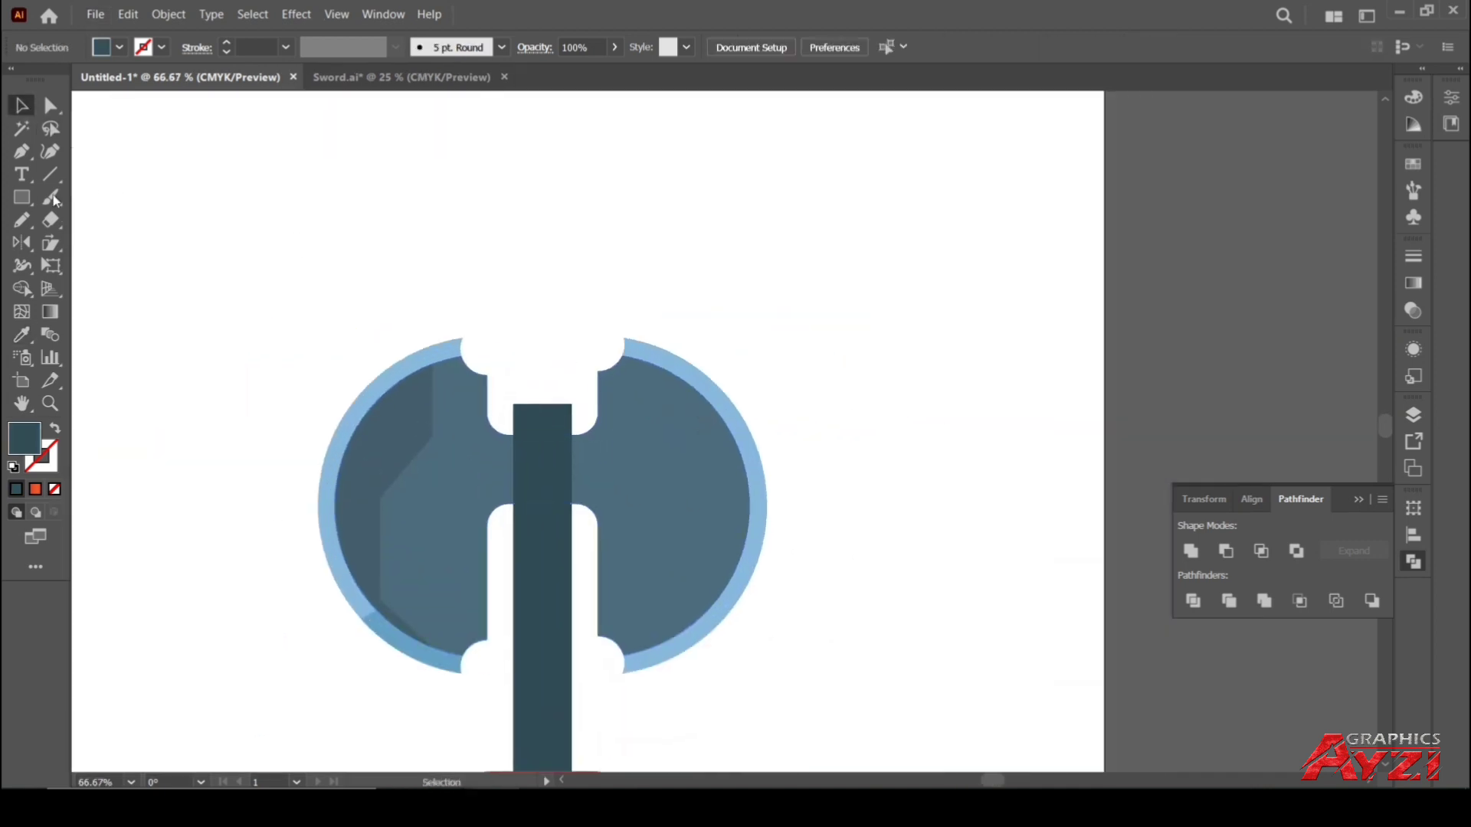
left_click_drag(506, 389, 579, 422)
key("v")
left_click(624, 371)
scroll(577, 403, "up", 2)
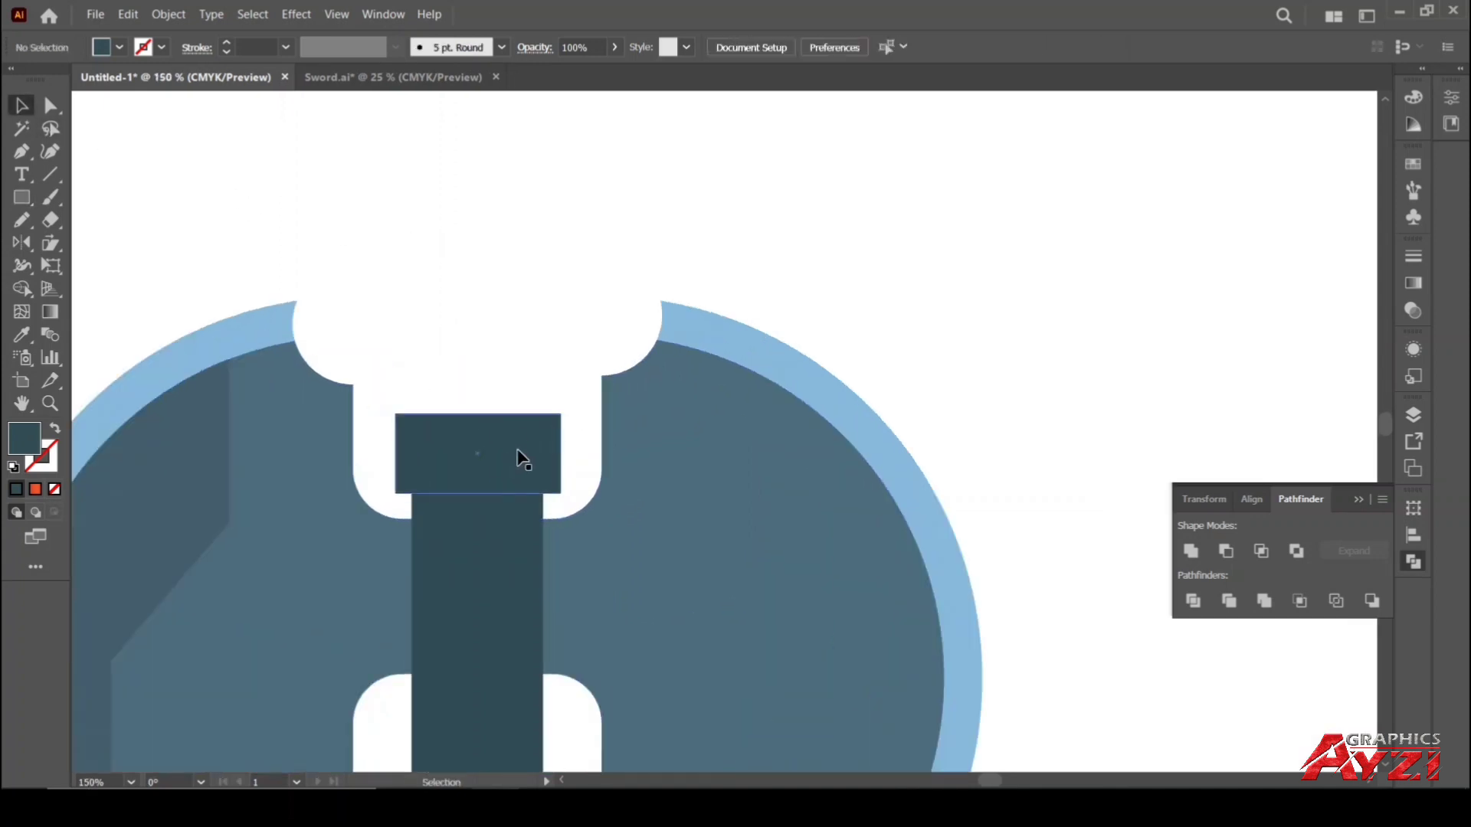
left_click_drag(518, 458, 526, 231)
left_click_drag(421, 344, 393, 501)
Draw a dark square as tall as the cap, joined to the cap's right edge
key("m")
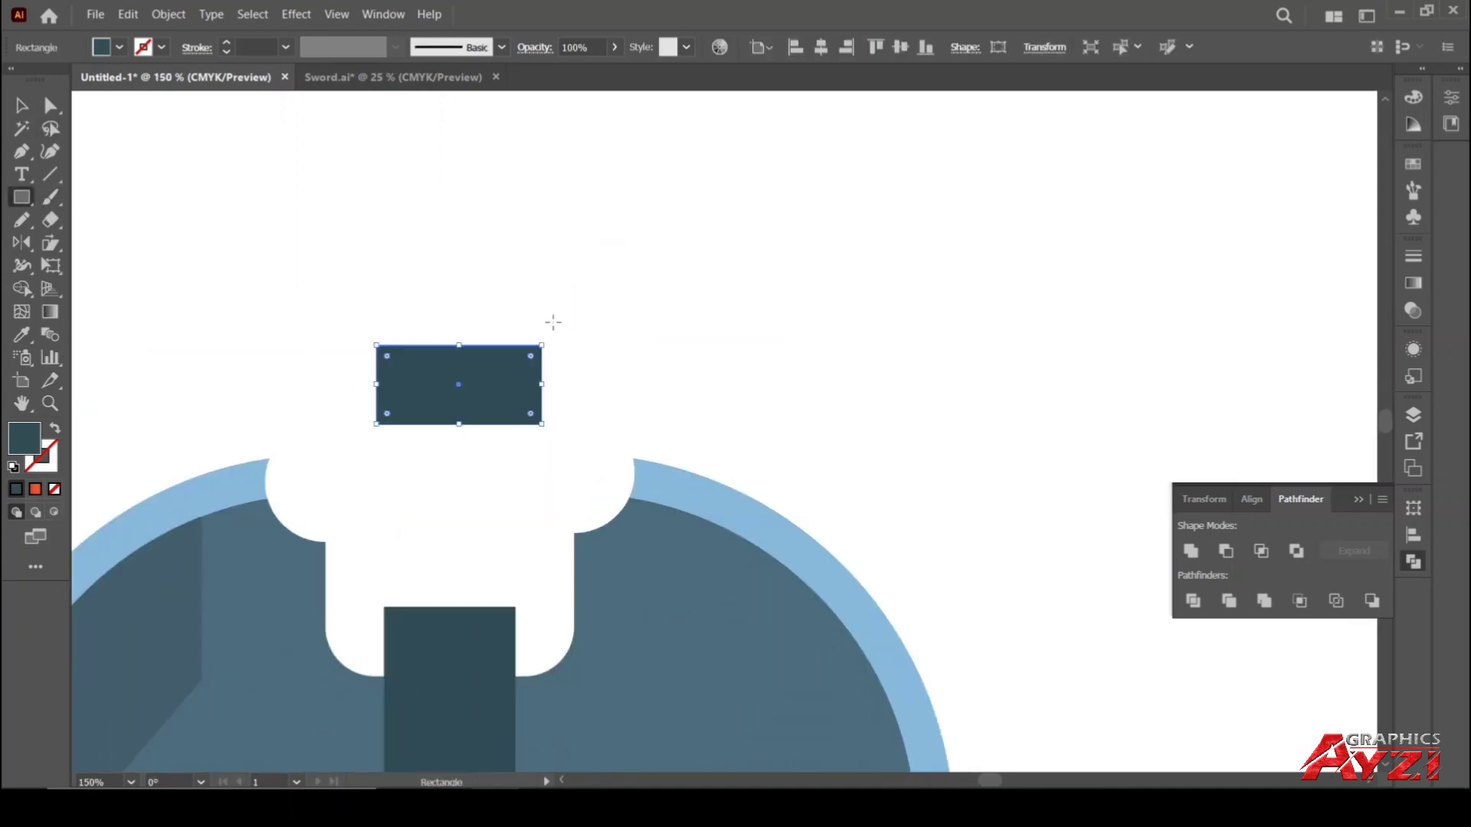
left_click(23, 109)
left_click(120, 257)
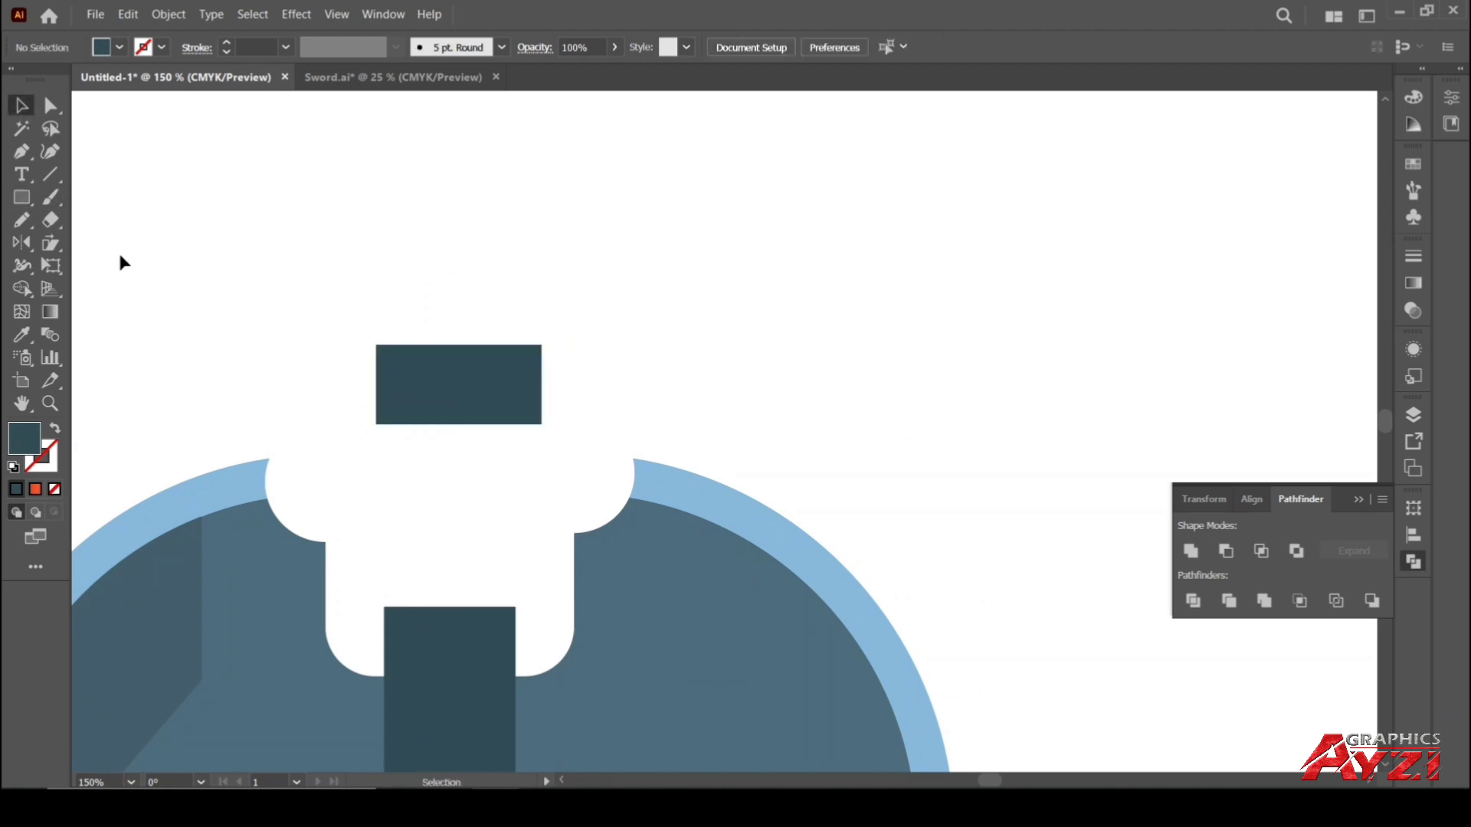
left_click(21, 198)
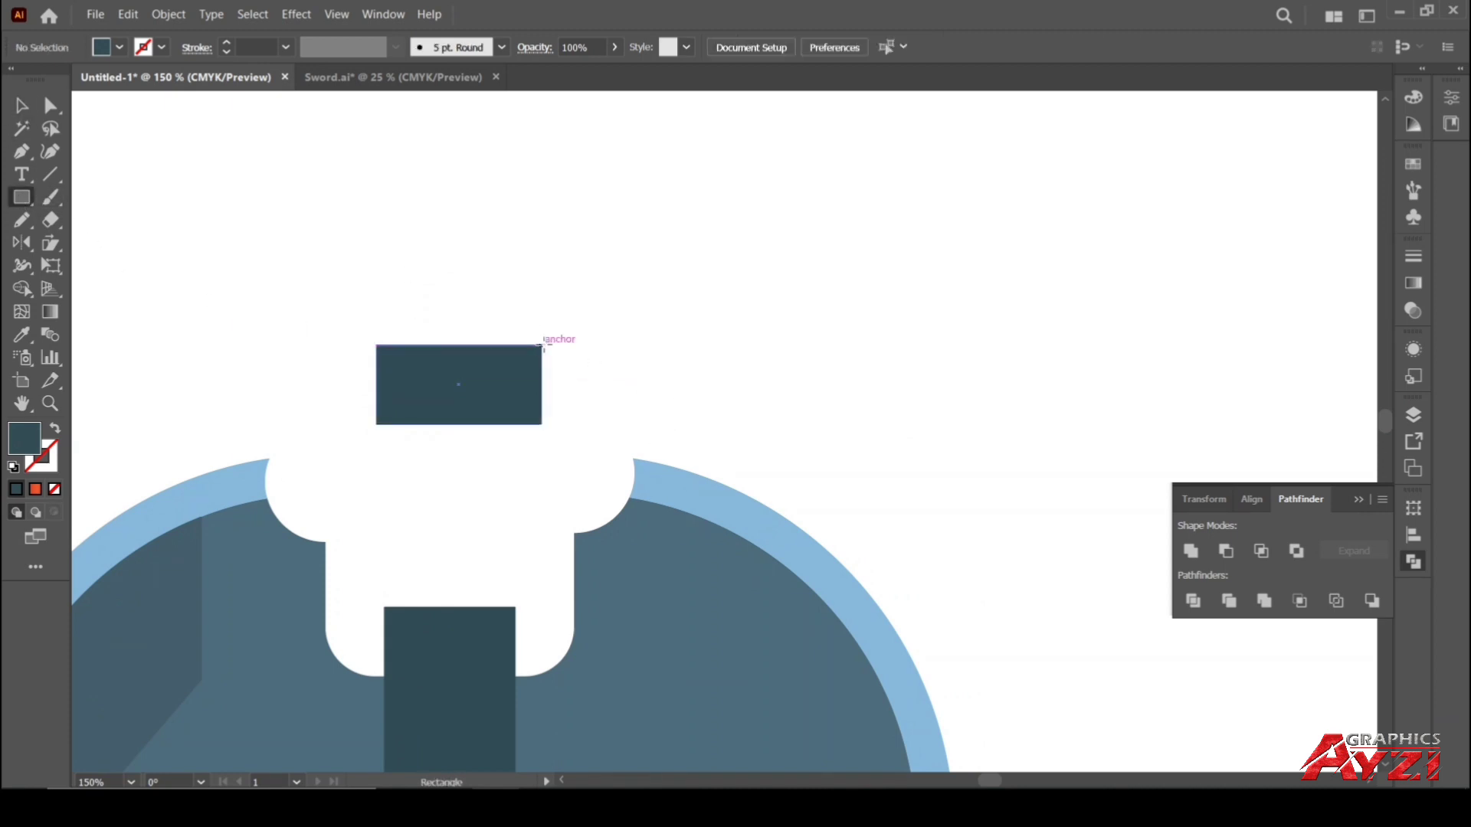
left_click_drag(542, 345, 621, 424)
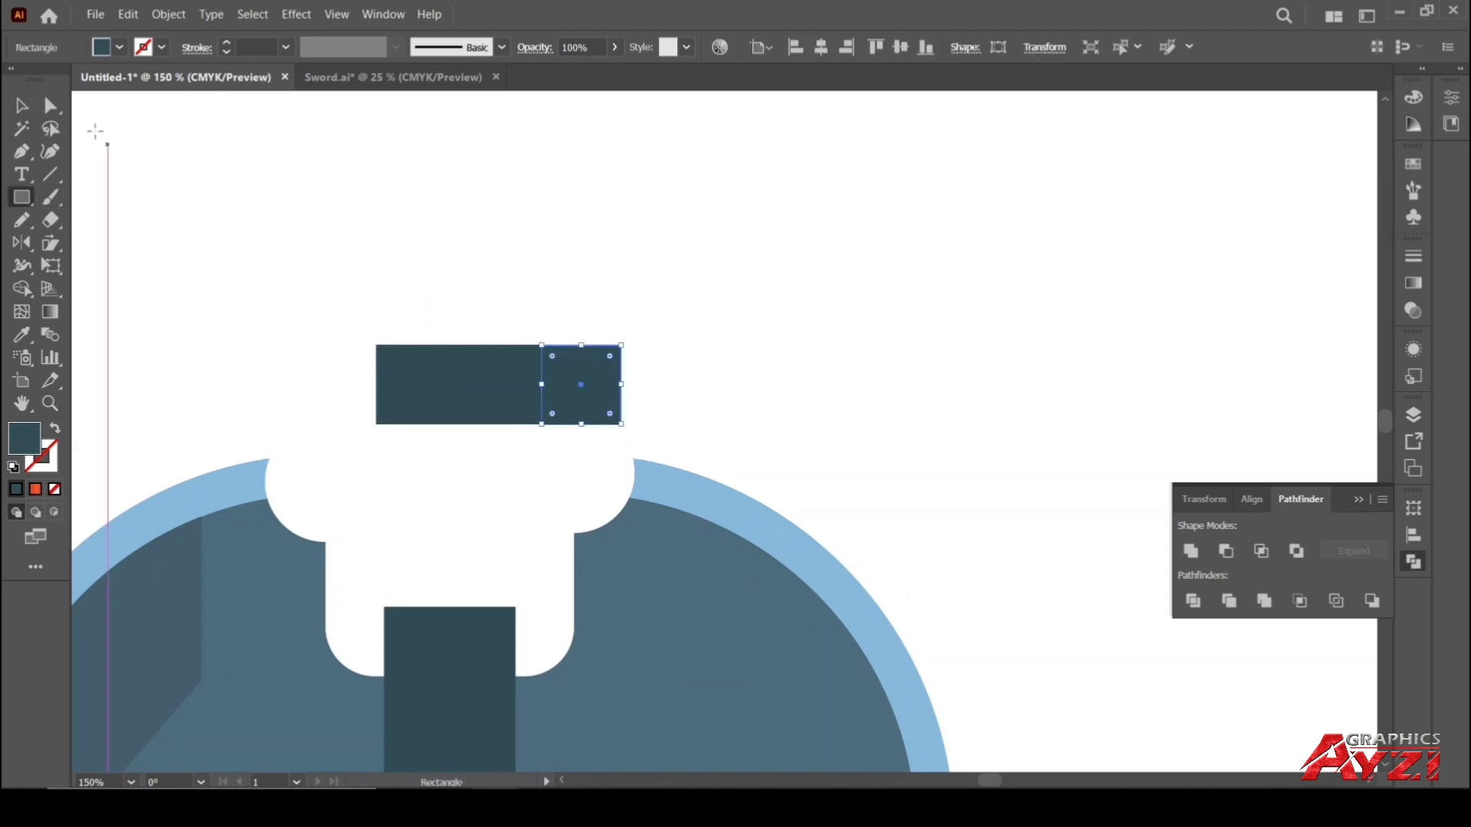
Scale down the outer edge of the square beside the cap so the square tapers outwards
key("a")
left_click(627, 327)
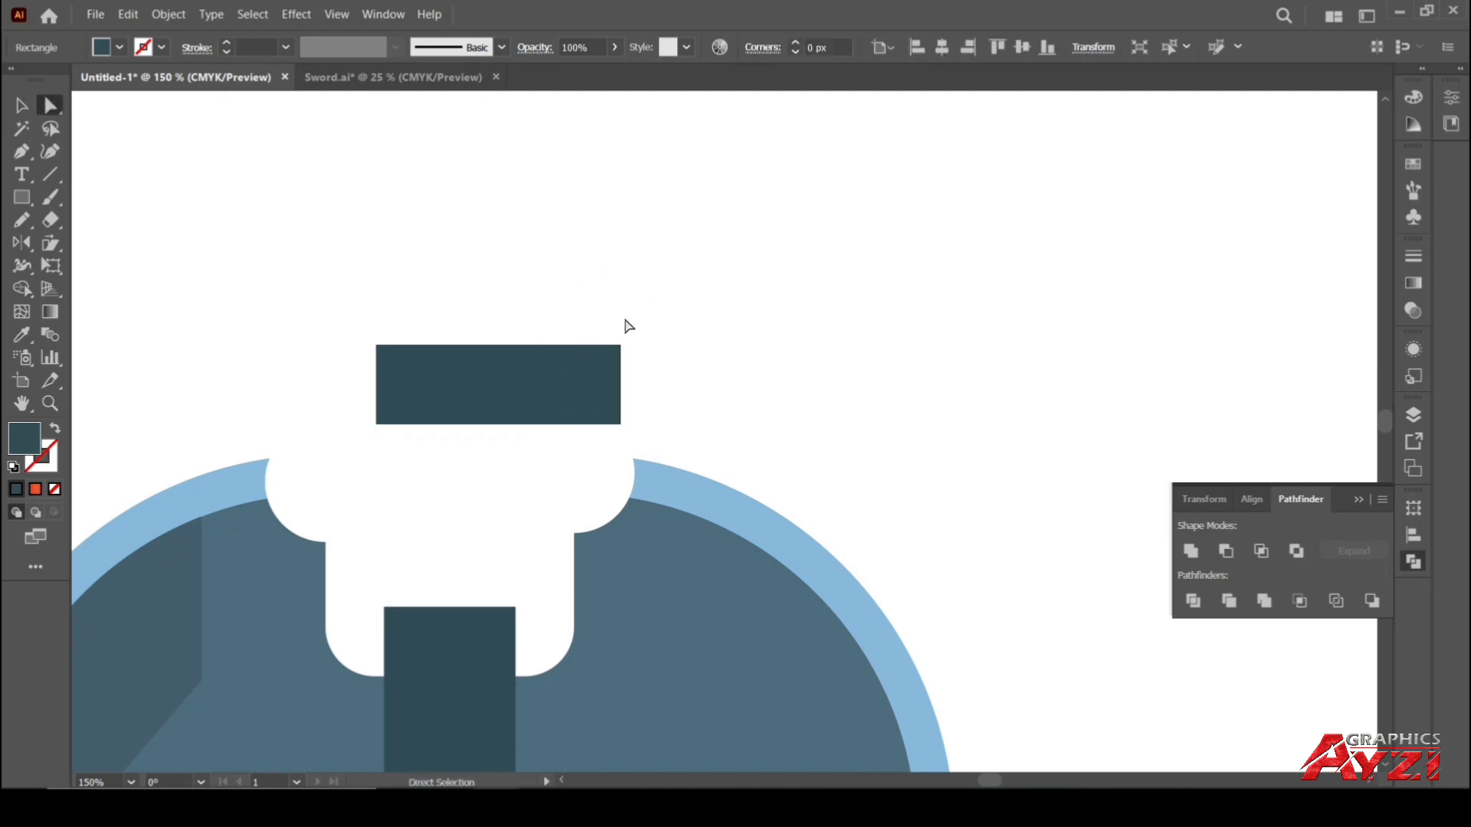
left_click_drag(628, 326, 613, 433)
left_click_drag(57, 243, 91, 242)
scroll(622, 405, "up", 3)
left_click_drag(625, 456, 621, 415)
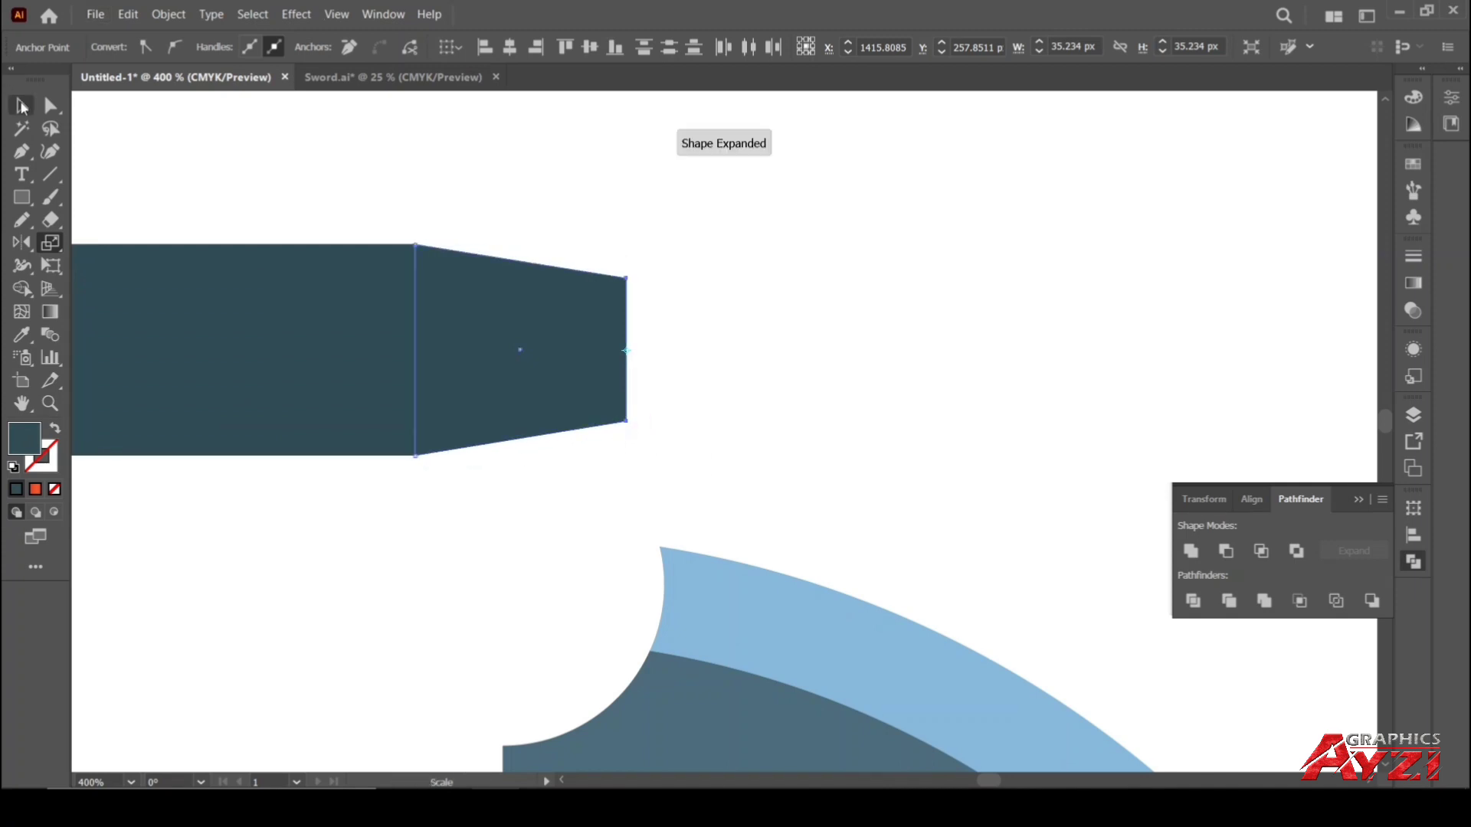
Narrow the tapered piece and shorten its outer edge further to form a steep bevel on the cap's right side
key("v")
left_click_drag(625, 350, 491, 343)
key("a")
left_click_drag(529, 238, 526, 411)
key("s")
key("v")
left_click(246, 187)
left_click(484, 315)
scroll(484, 314, "down", 6)
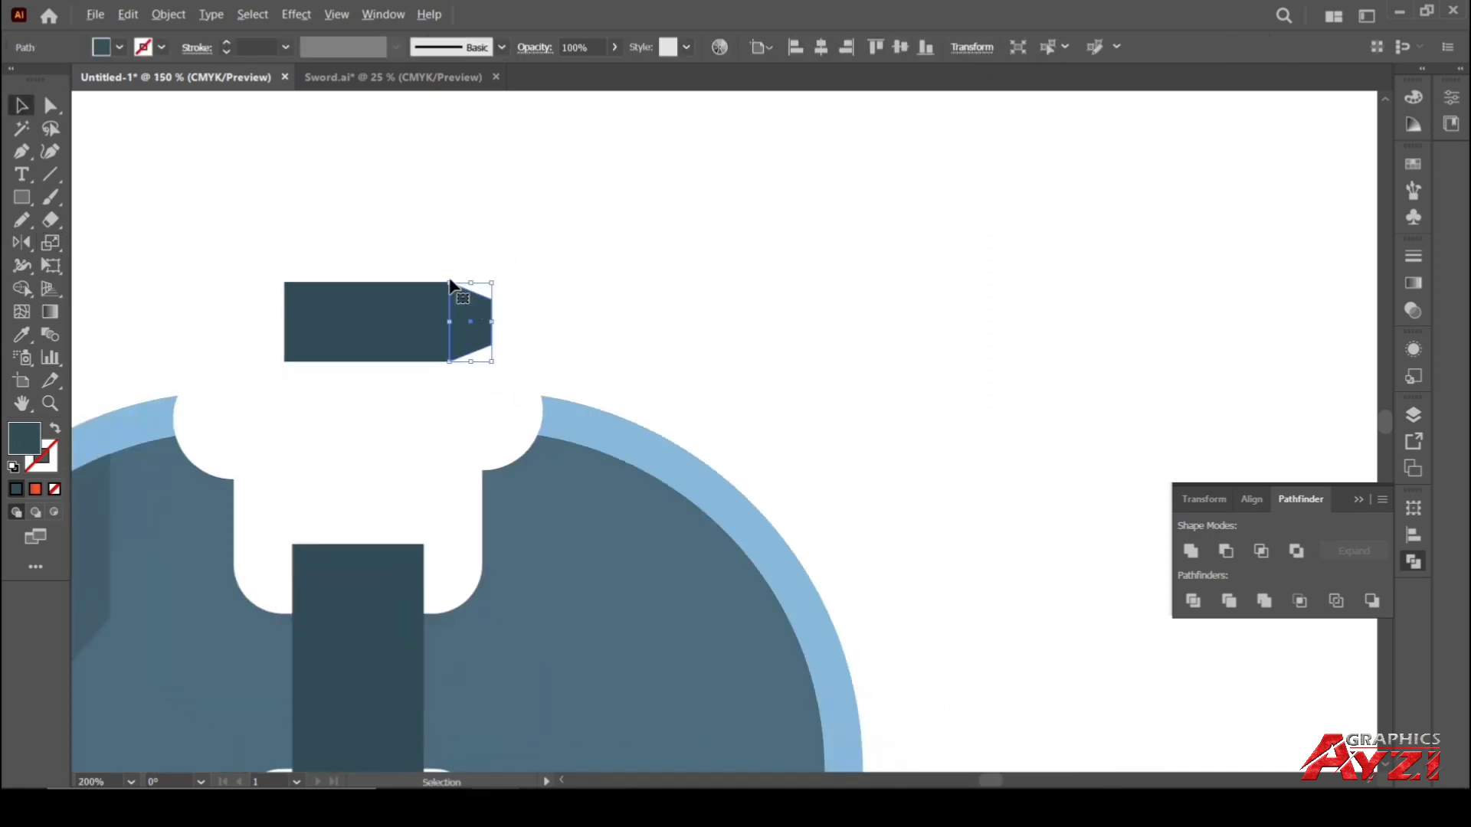
scroll(414, 272, "up", 4)
scroll(646, 351, "up", 2)
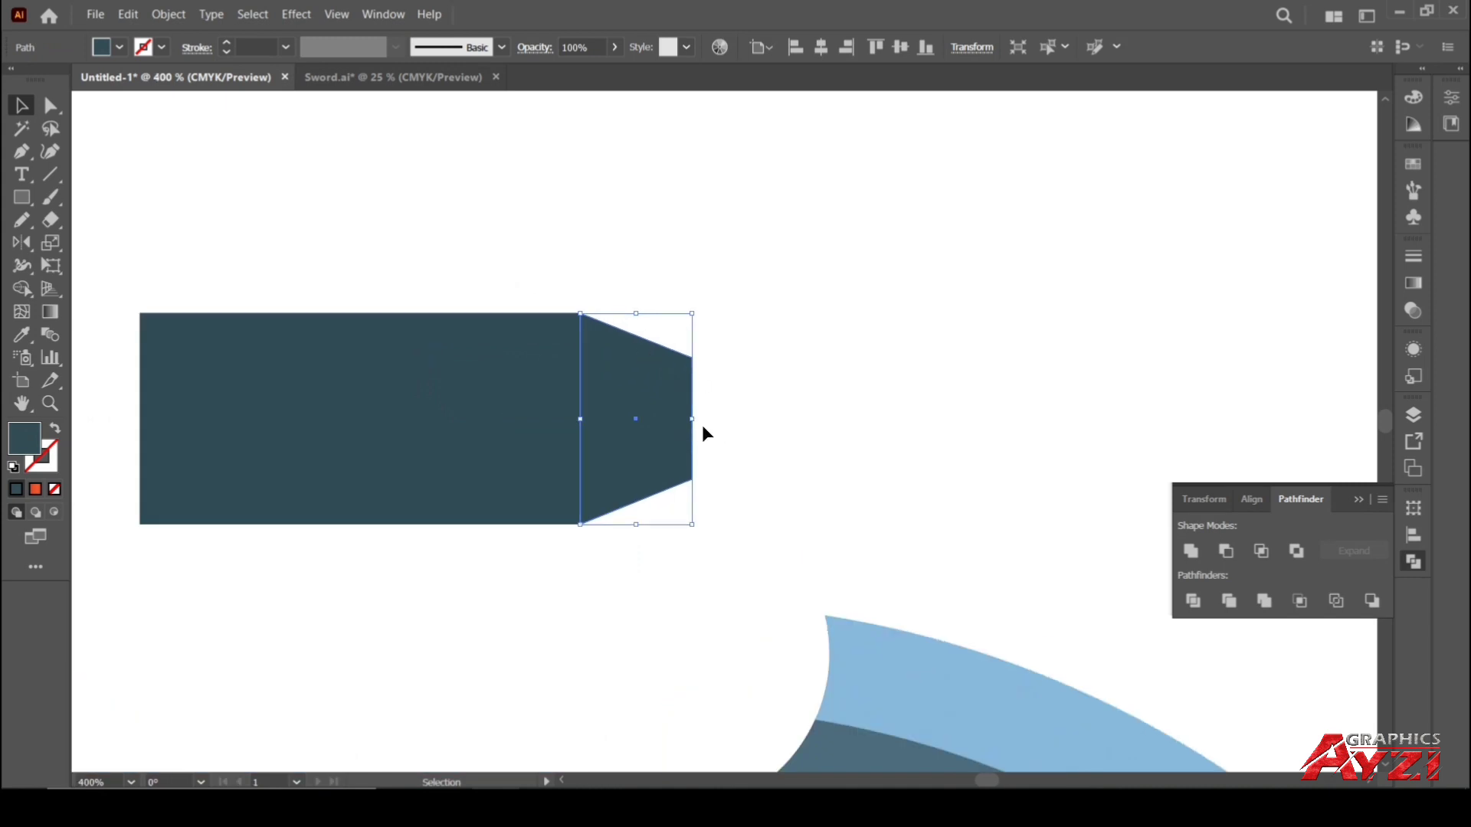
left_click_drag(678, 426, 646, 417)
left_click(903, 319)
Copy the bevel piece to the cap's left edge and flip it so the cap becomes symmetrical
scroll(903, 318, "left", 3)
left_click_drag(793, 401, 269, 399)
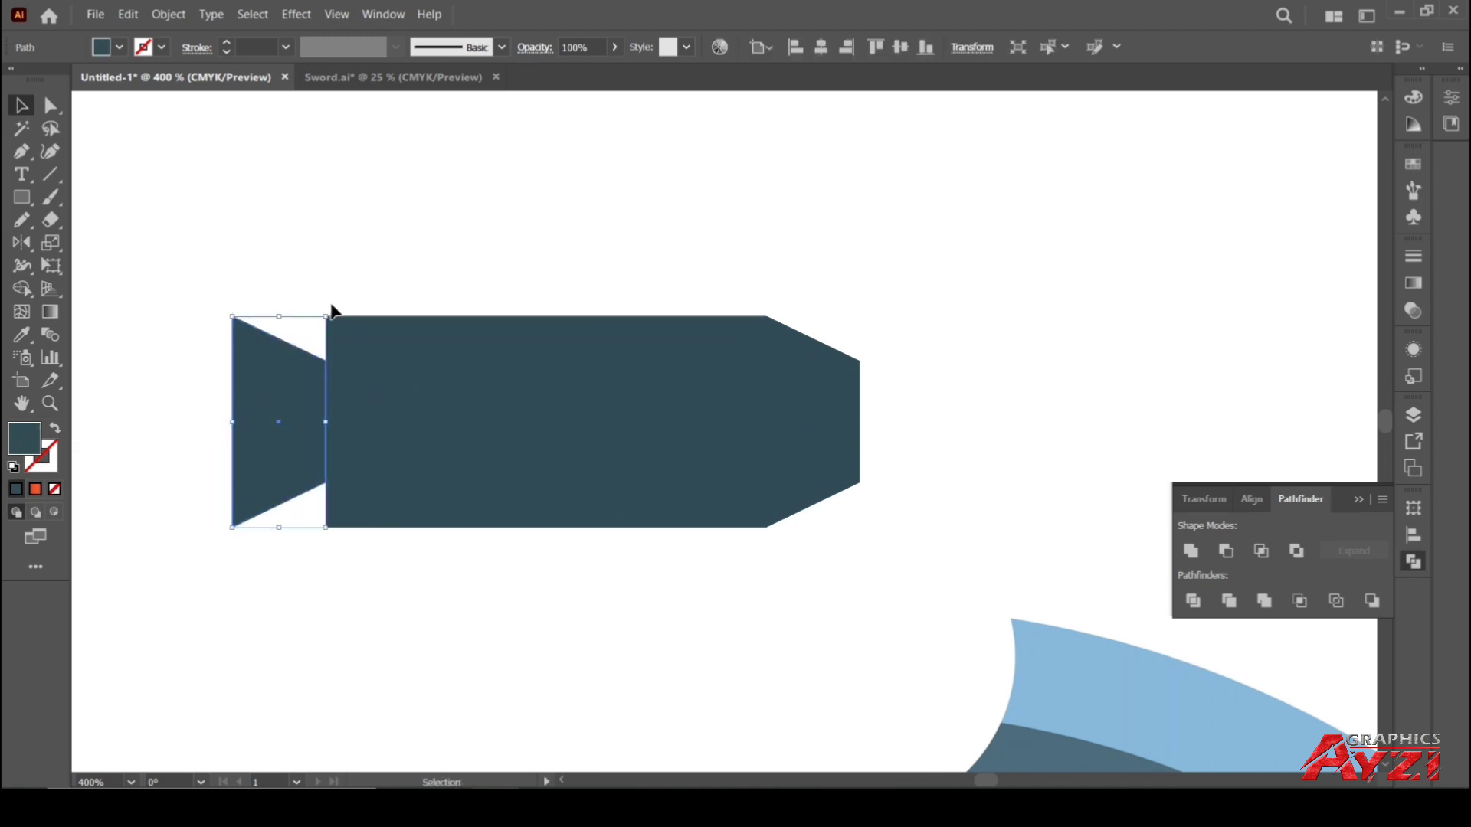
left_click_drag(331, 308, 279, 401)
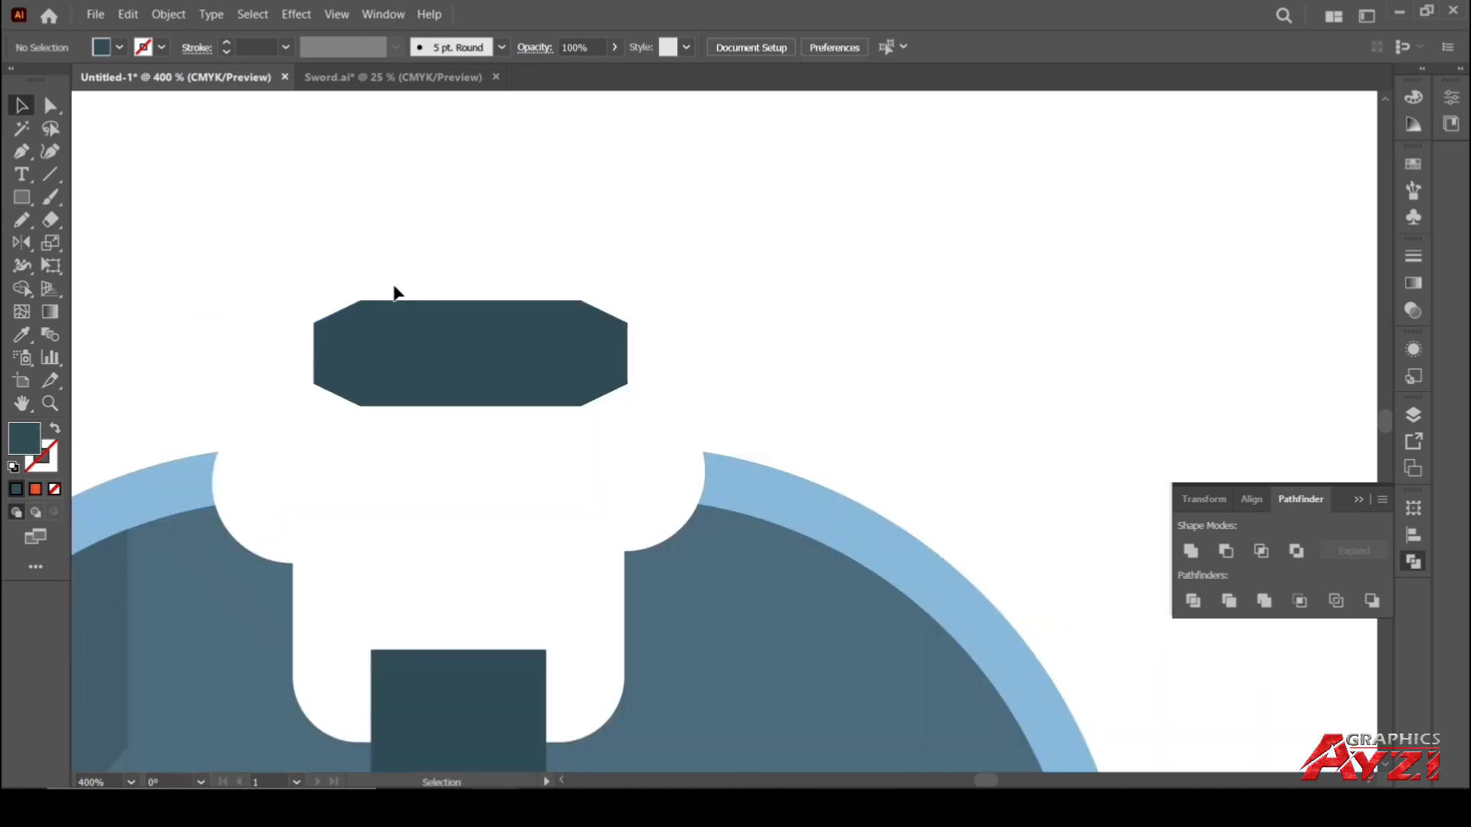
Select all three pieces of the cap and move them onto the empty artboard area between the palette and the sword
scroll(476, 287, "down", 2)
left_click_drag(462, 292, 294, 458)
key("ctrl+z")
left_click(495, 279)
scroll(496, 278, "up", 2)
left_click_drag(440, 336, 586, 377)
scroll(536, 297, "down", 3)
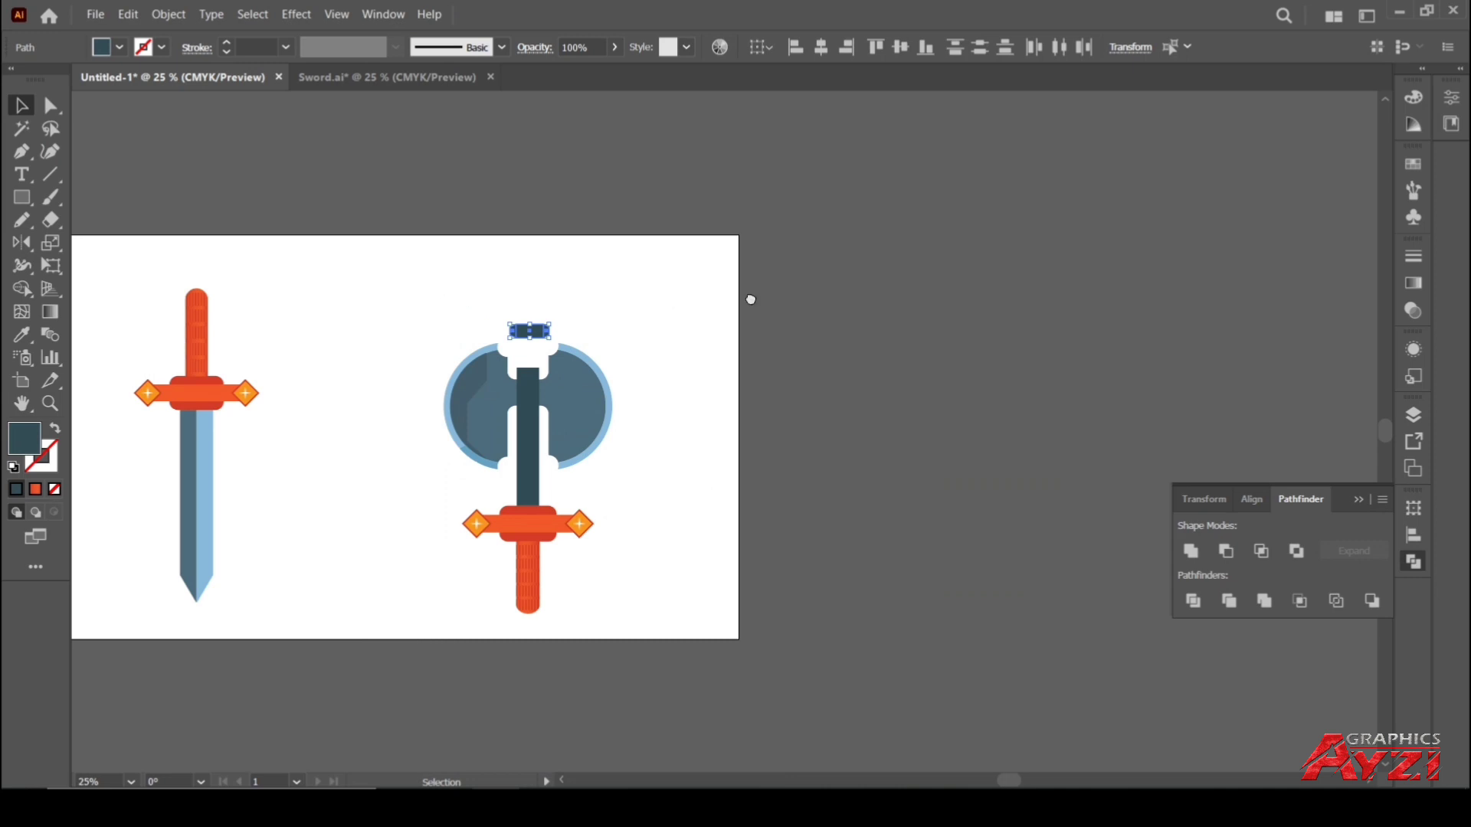
scroll(749, 299, "left", 3)
left_click_drag(834, 353, 360, 403)
Recolour the middle rectangle of the cap with the dark slate-blue swatch, the fourth in the palette
scroll(347, 374, "up", 4)
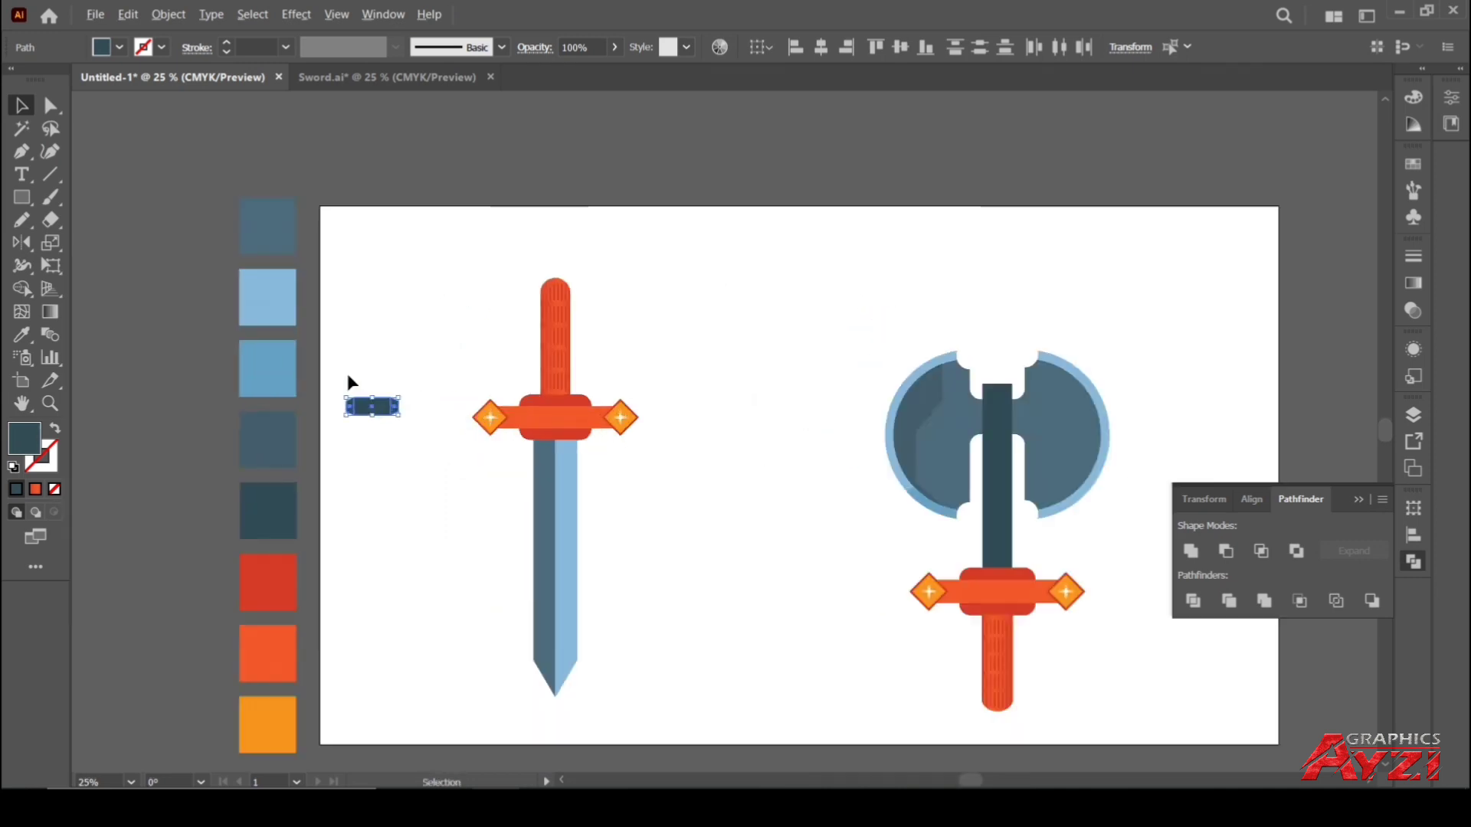
scroll(460, 304, "down", 2)
scroll(459, 305, "left", 1)
left_click(438, 403)
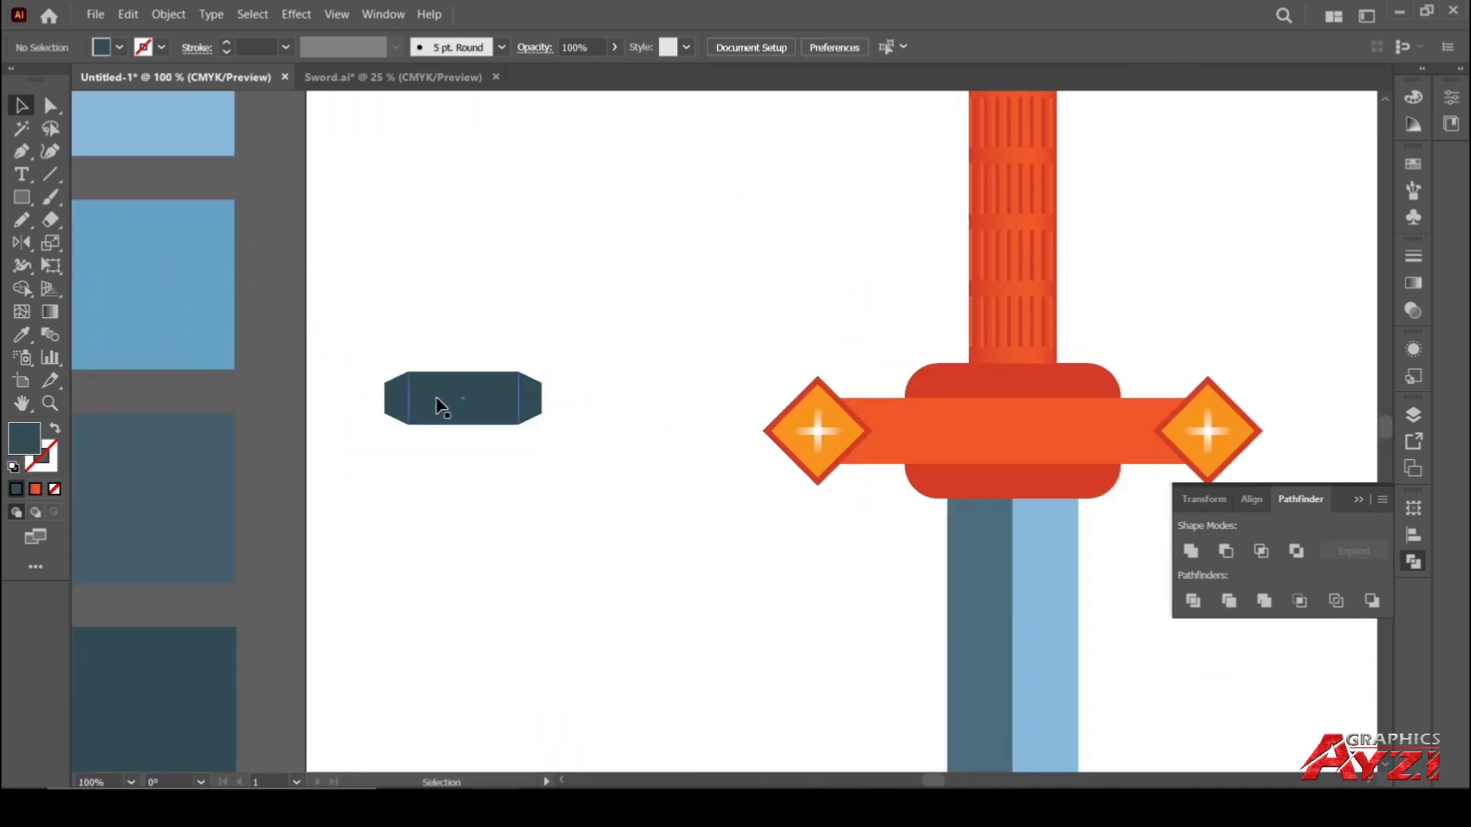
key("i")
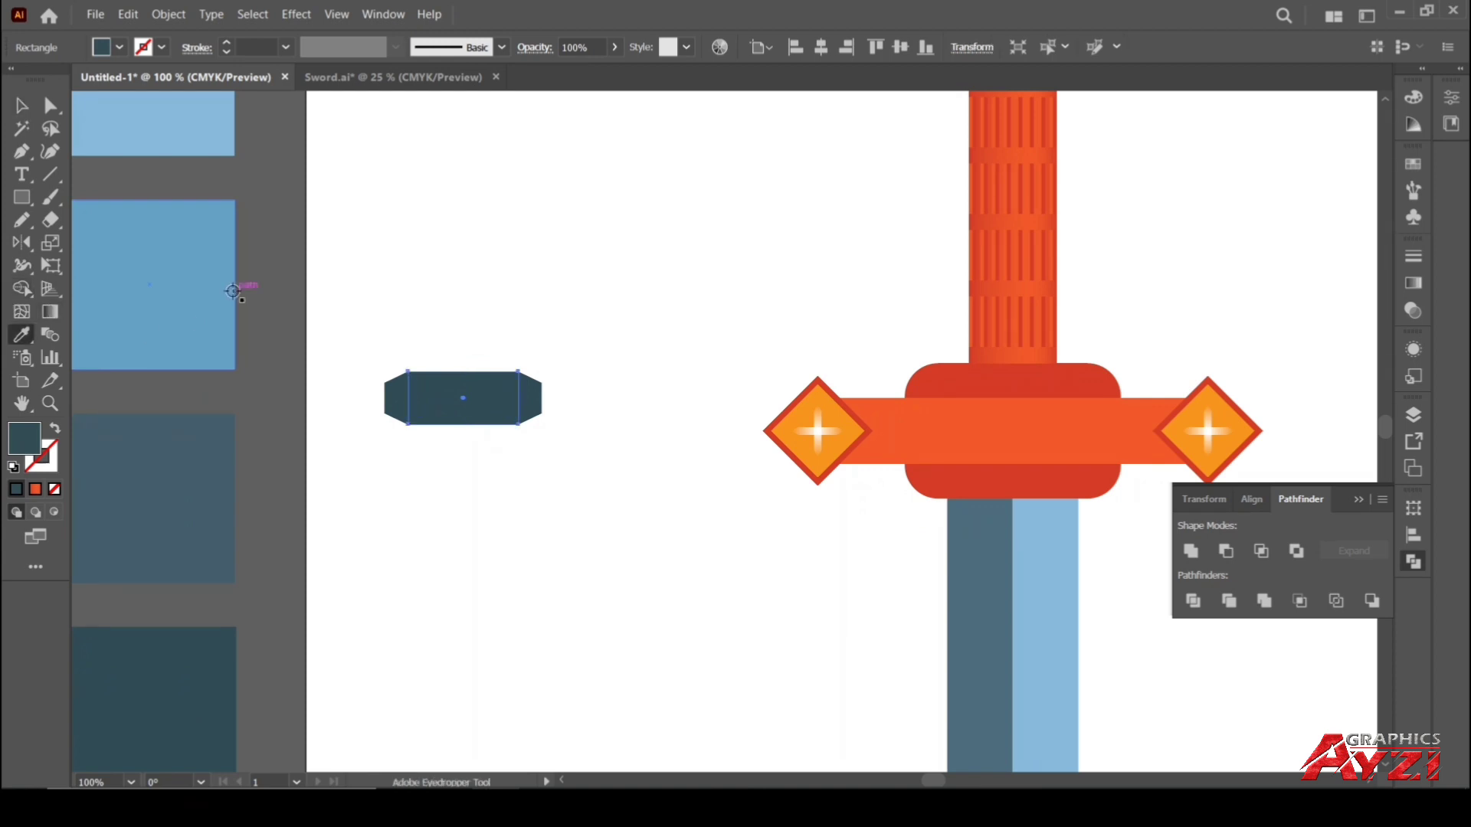
left_click(213, 437)
key("v")
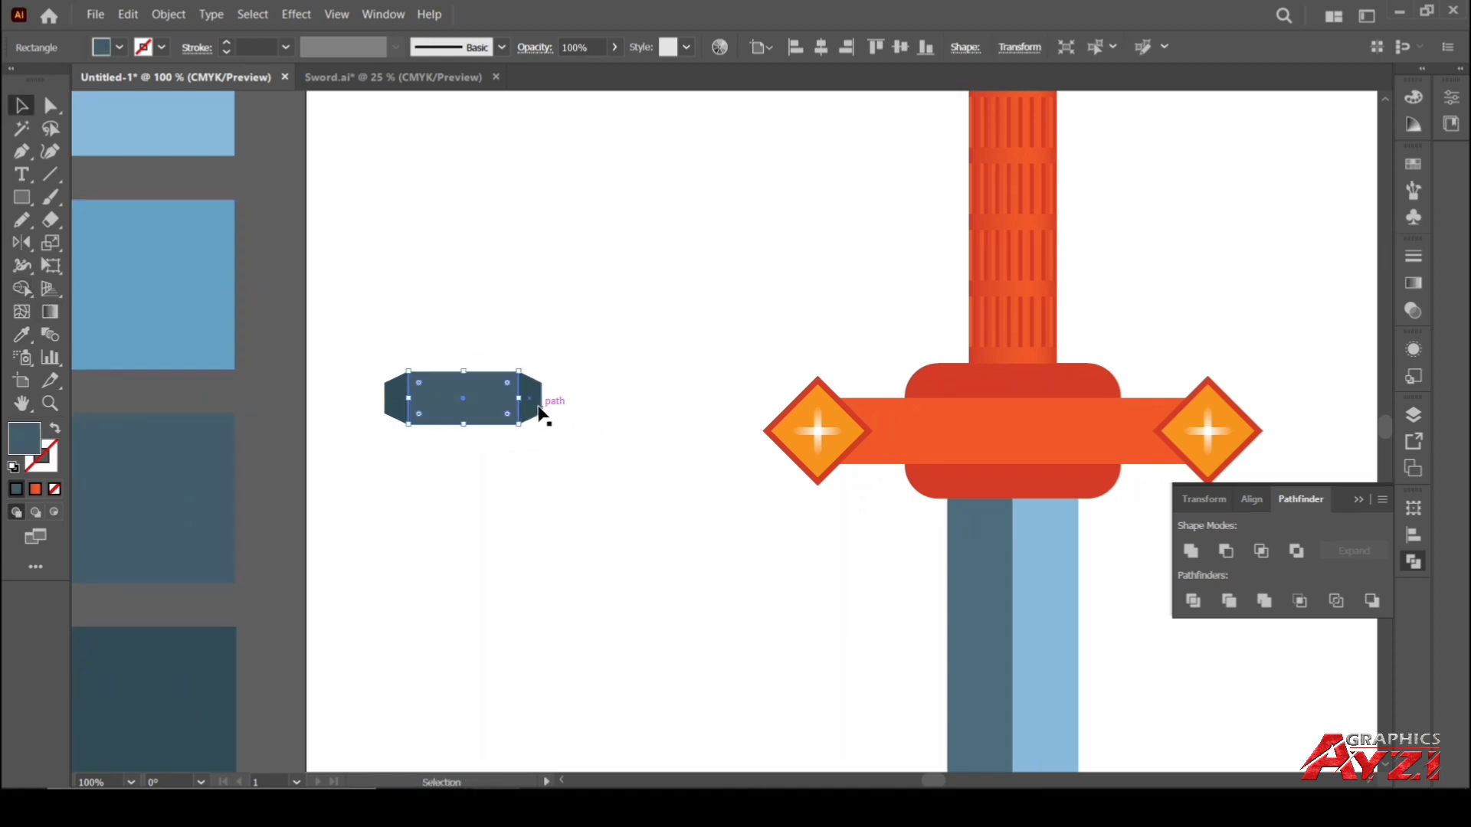
Try the medium light-blue swatch from the palette on the cap's left bevel
left_click(534, 412)
key("i")
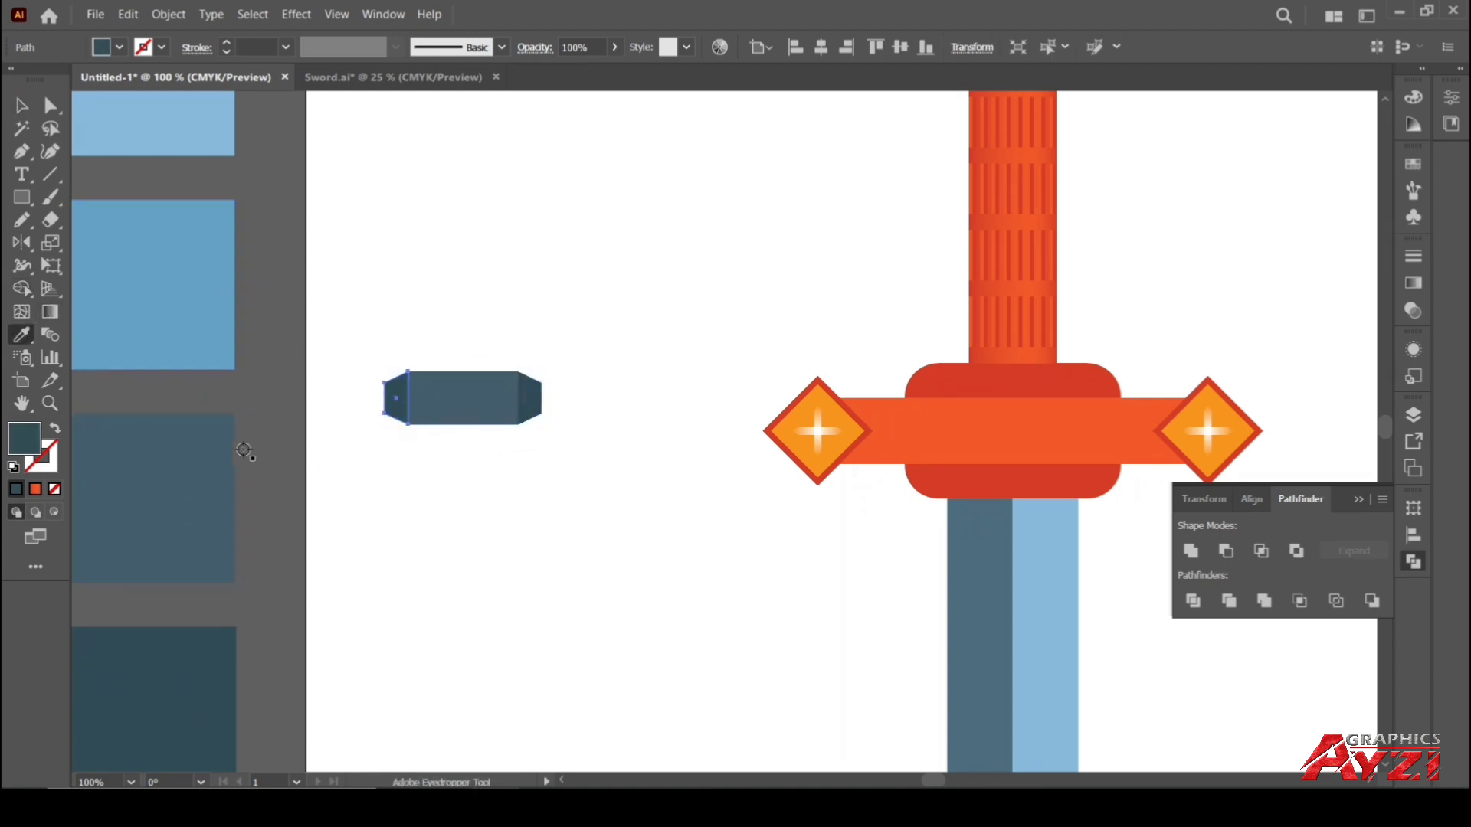
scroll(217, 283, "up", 2)
left_click(209, 307)
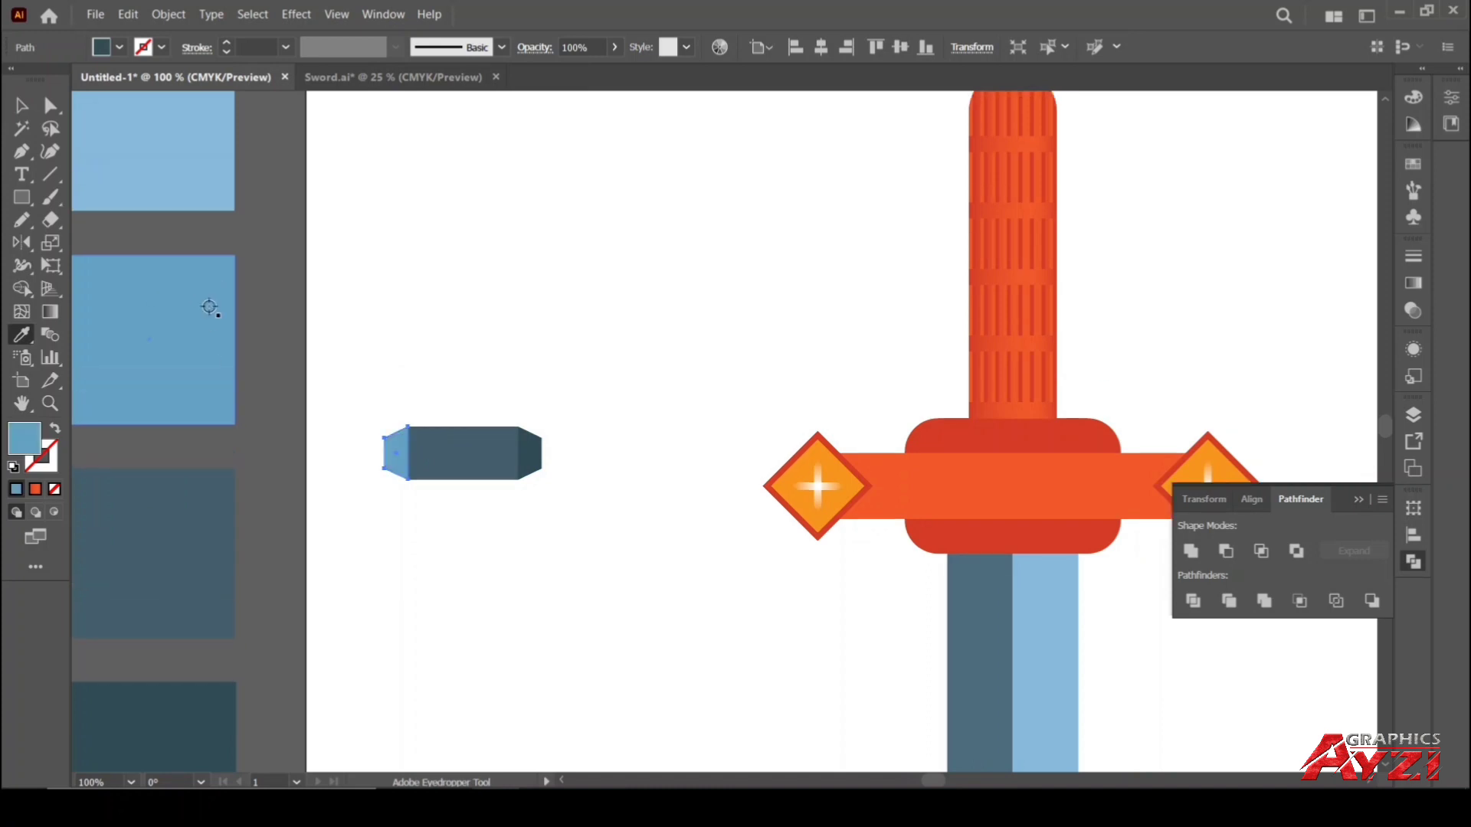
left_click(15, 98)
left_click(511, 305)
scroll(513, 306, "down", 2)
scroll(513, 307, "up", 1)
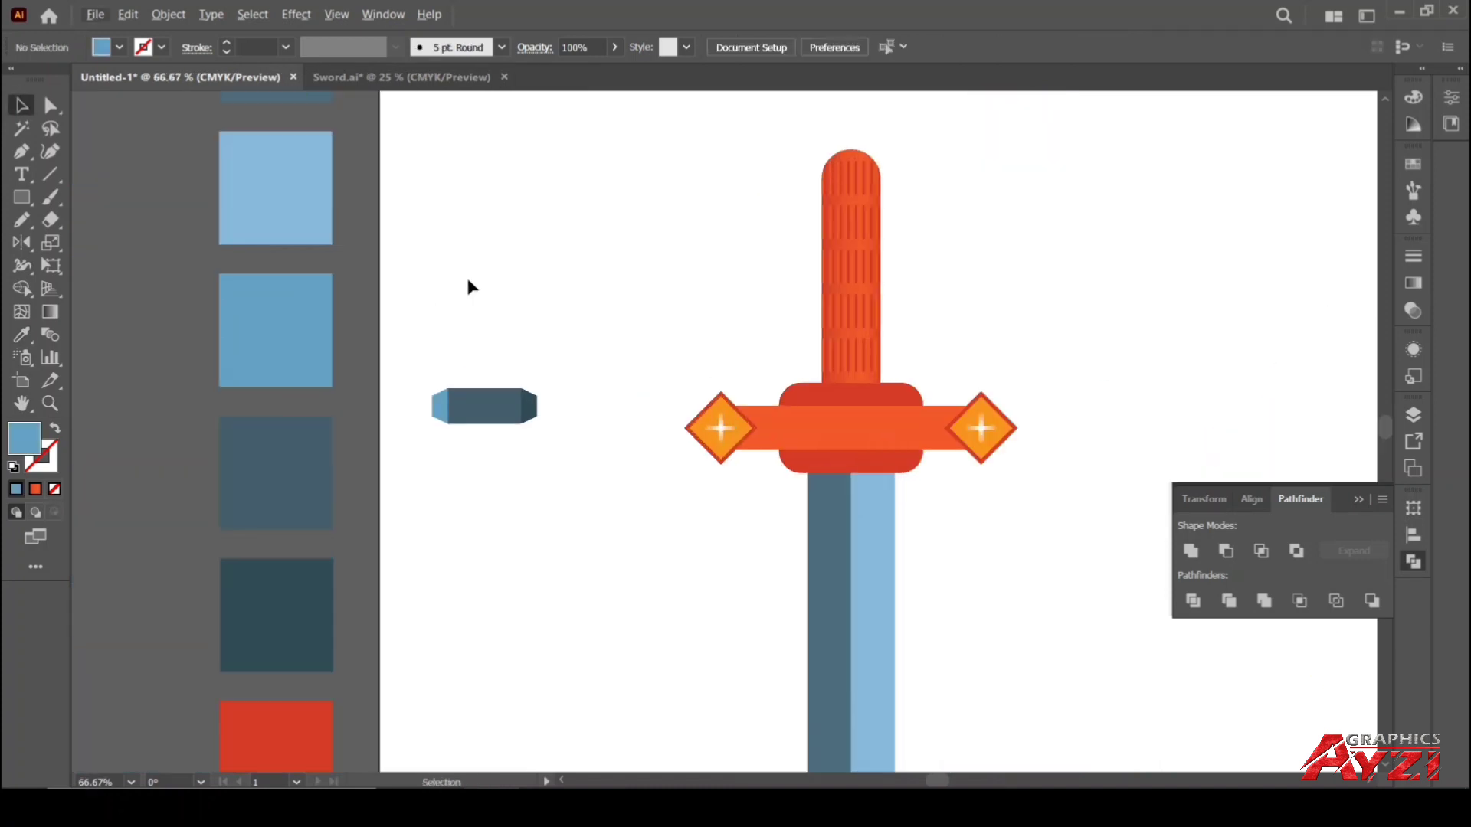
Recolour the cap's left bevel with the slate-blue swatch at the head of the palette
left_click_drag(460, 254, 463, 412)
left_click(447, 576)
key("i")
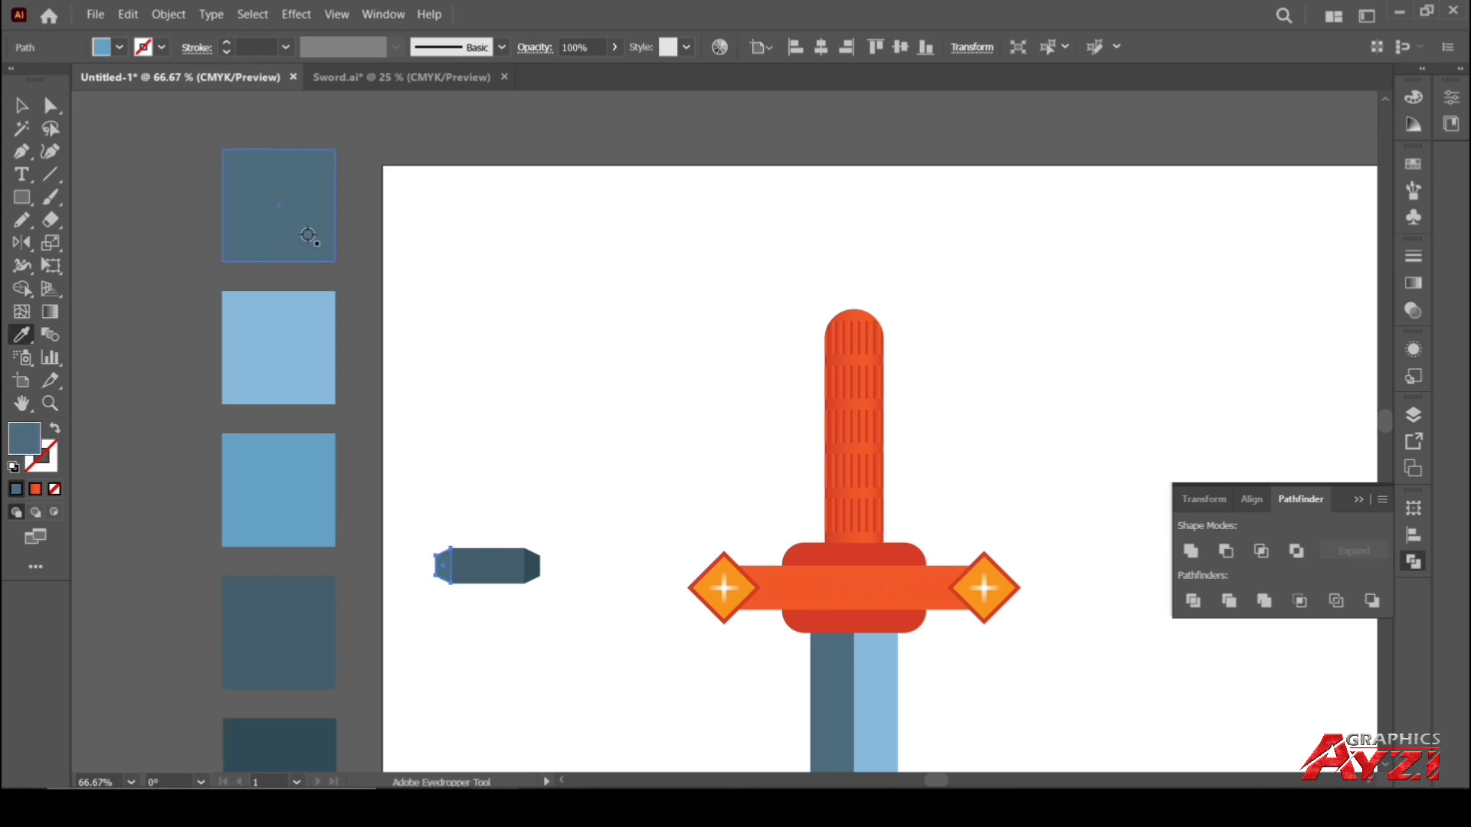
left_click(23, 108)
left_click(532, 354)
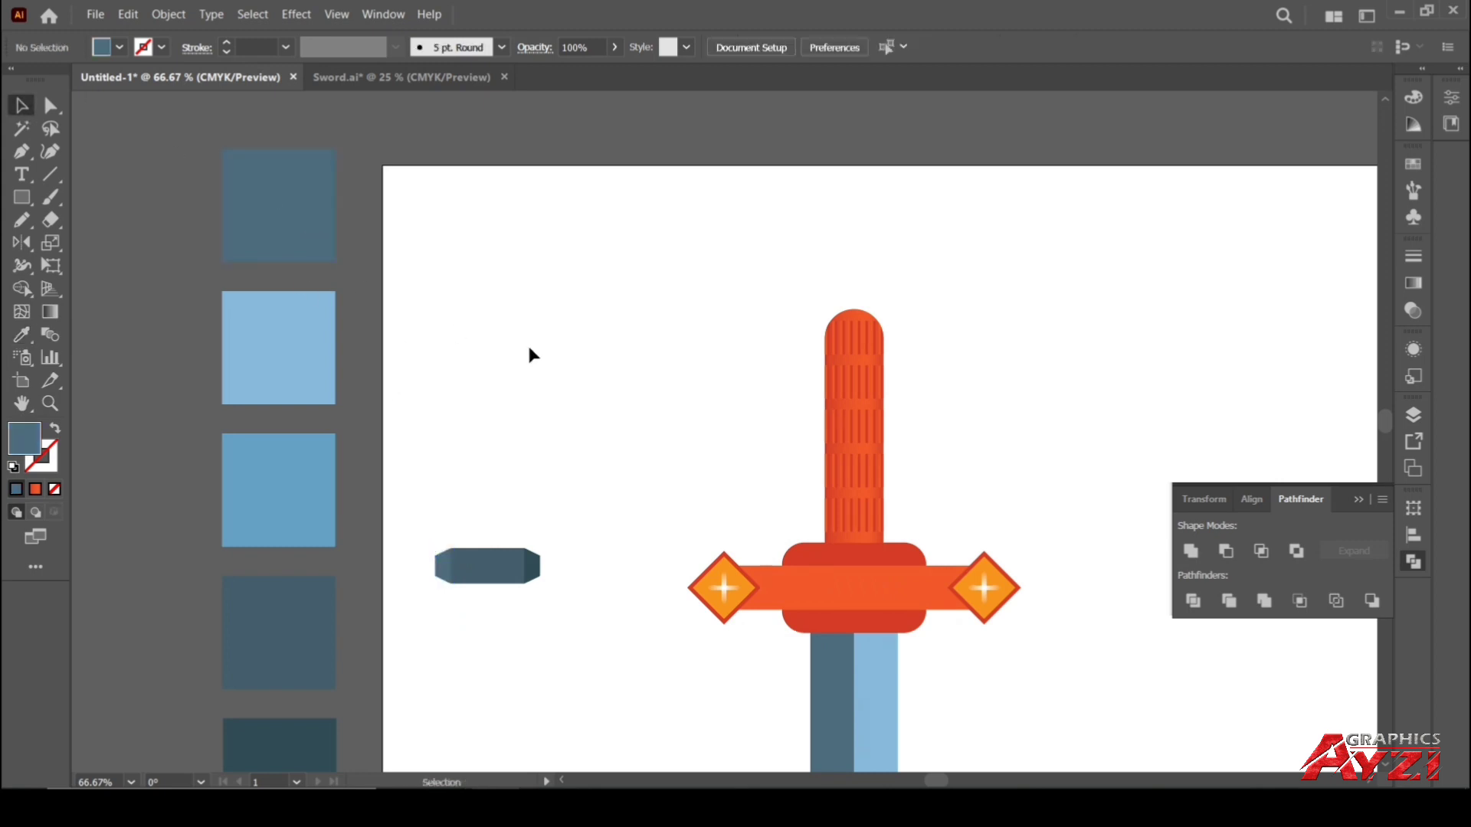
Group the three cap pieces and move the group back above the axe shaft
right_click(507, 570)
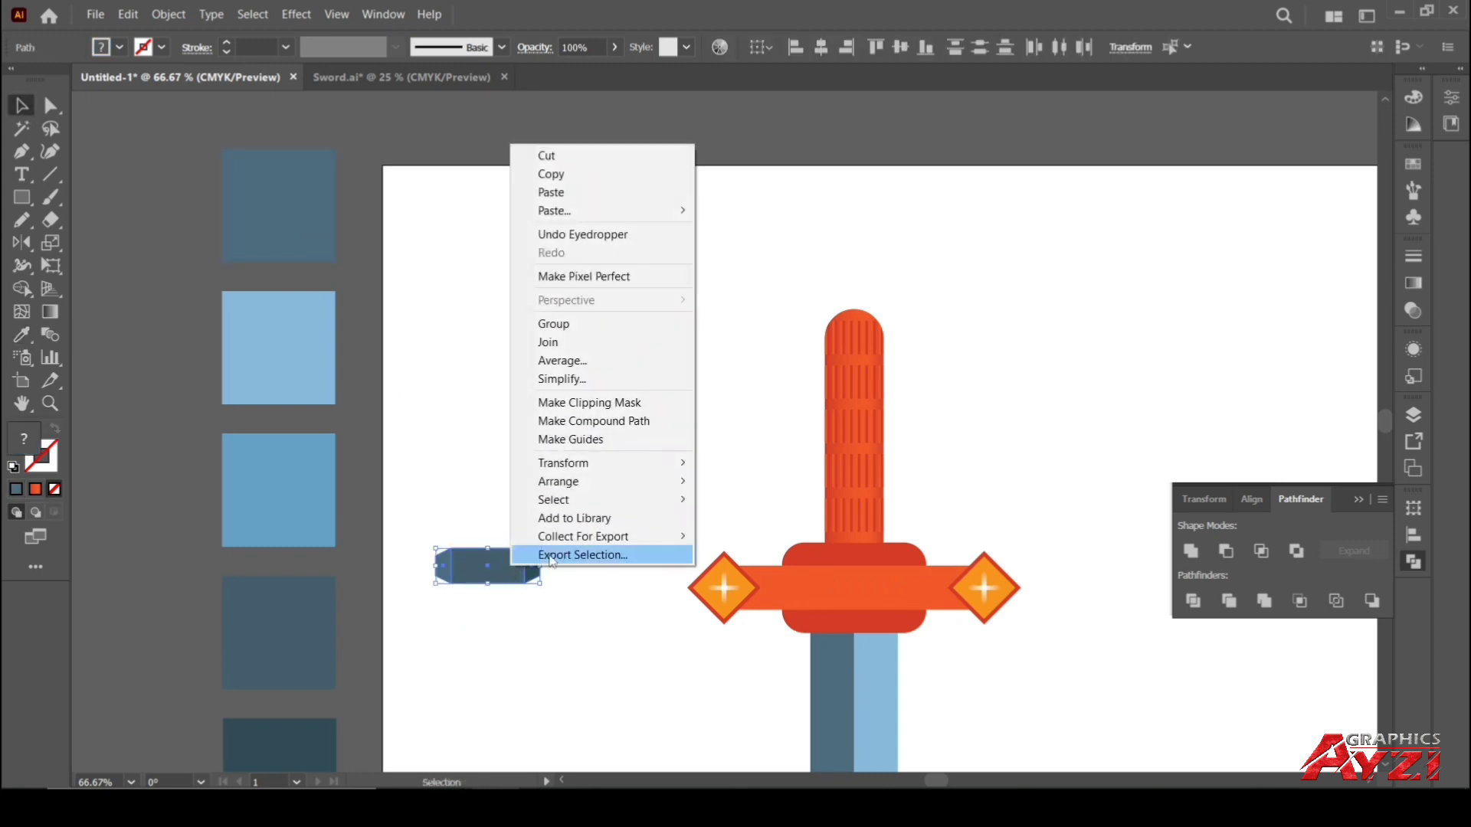
left_click(570, 325)
left_click_drag(502, 473, 162, 404)
left_click_drag(173, 495, 652, 477)
scroll(679, 459, "up", 3)
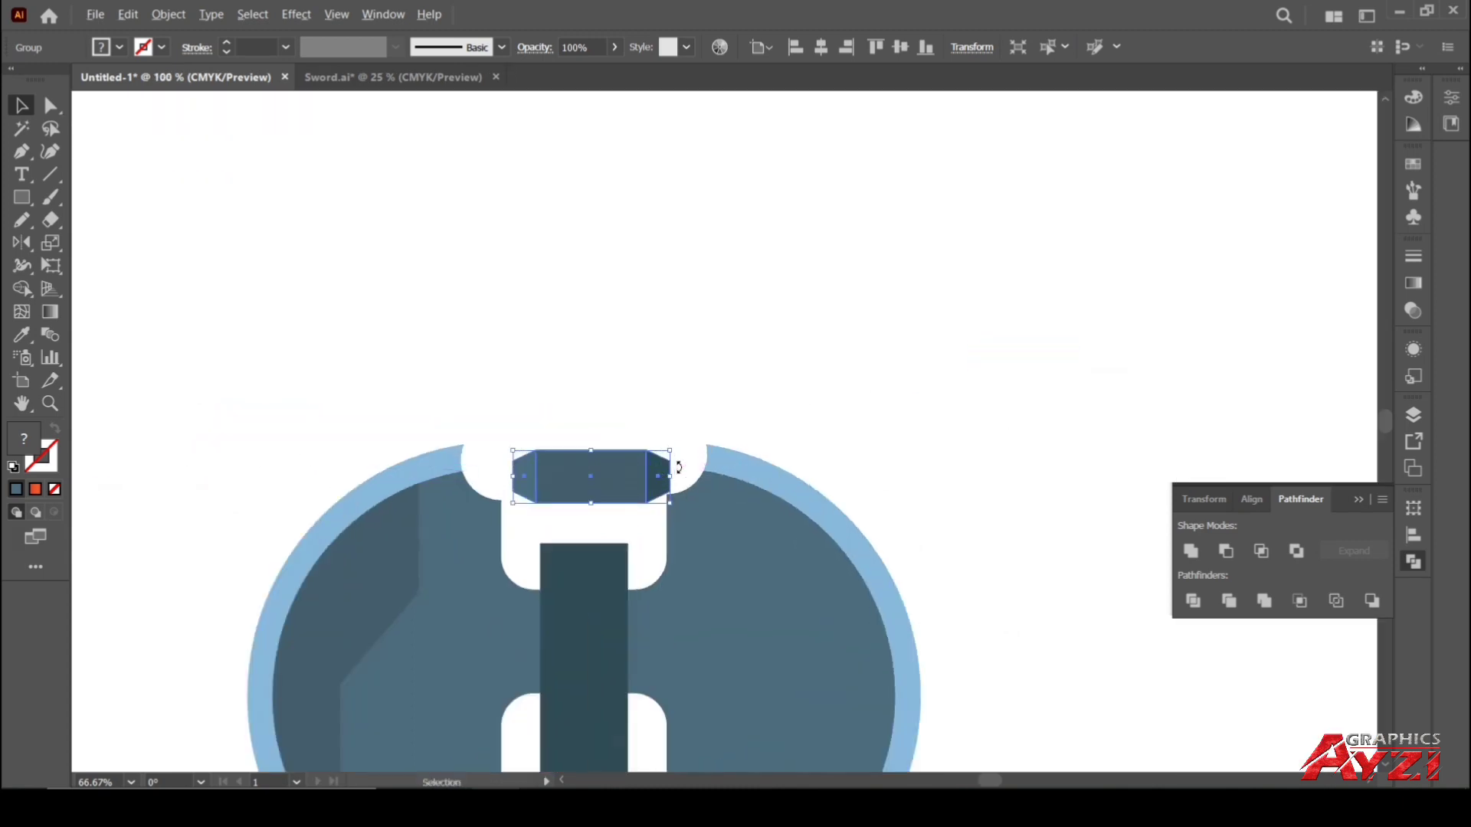
Place the cap group over the upper end of the shaft and scale it down to fit between the blades
scroll(647, 398, "up", 1)
left_click_drag(549, 544, 537, 625)
left_click_drag(649, 696, 629, 688)
left_click_drag(494, 599, 496, 586)
left_click(504, 549)
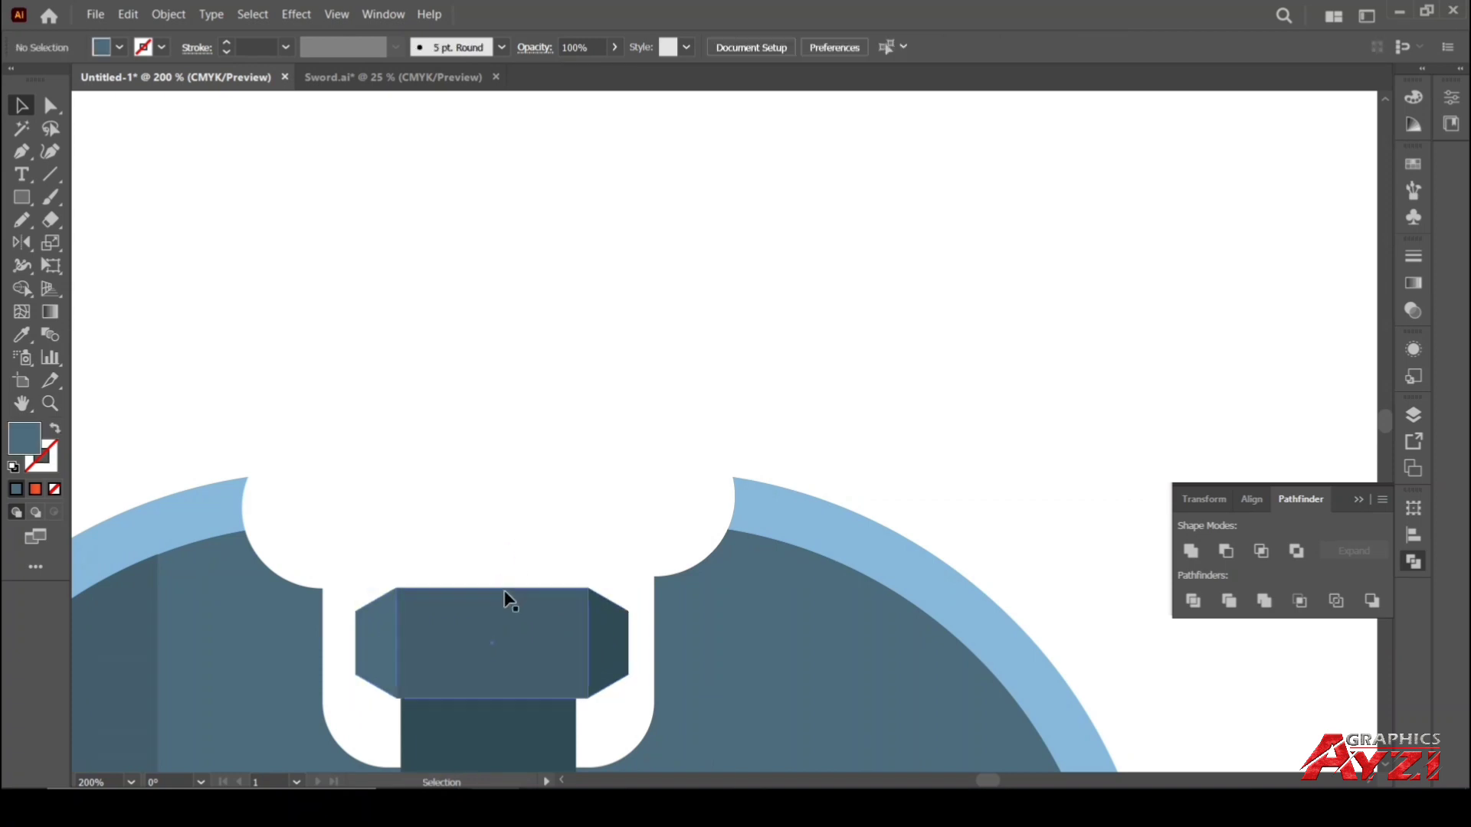
Select the cap and the shaft together and align their horizontal centres
left_click_drag(576, 706, 577, 709)
left_click(488, 740)
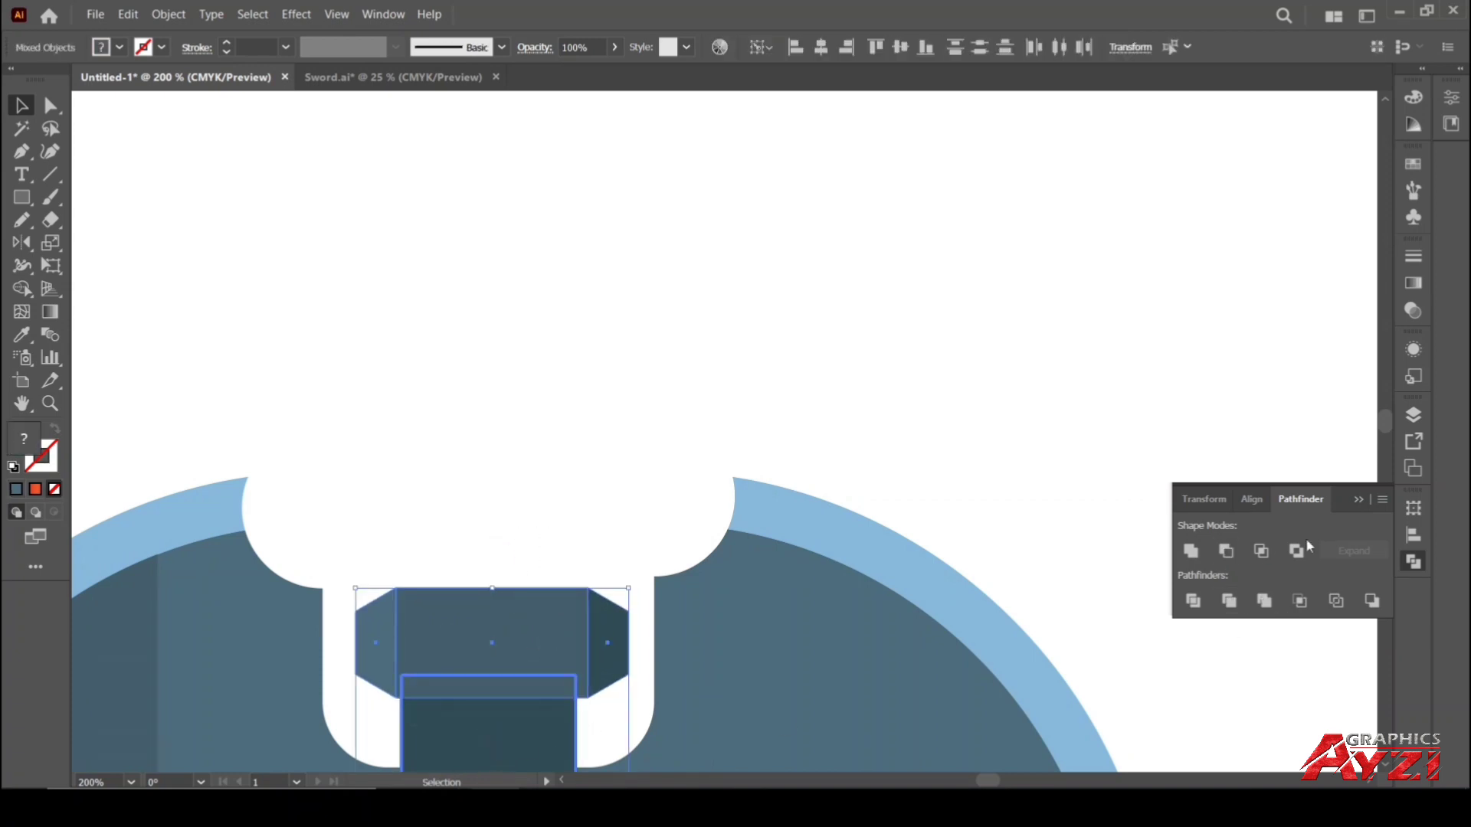
left_click(1417, 537)
left_click(1215, 550)
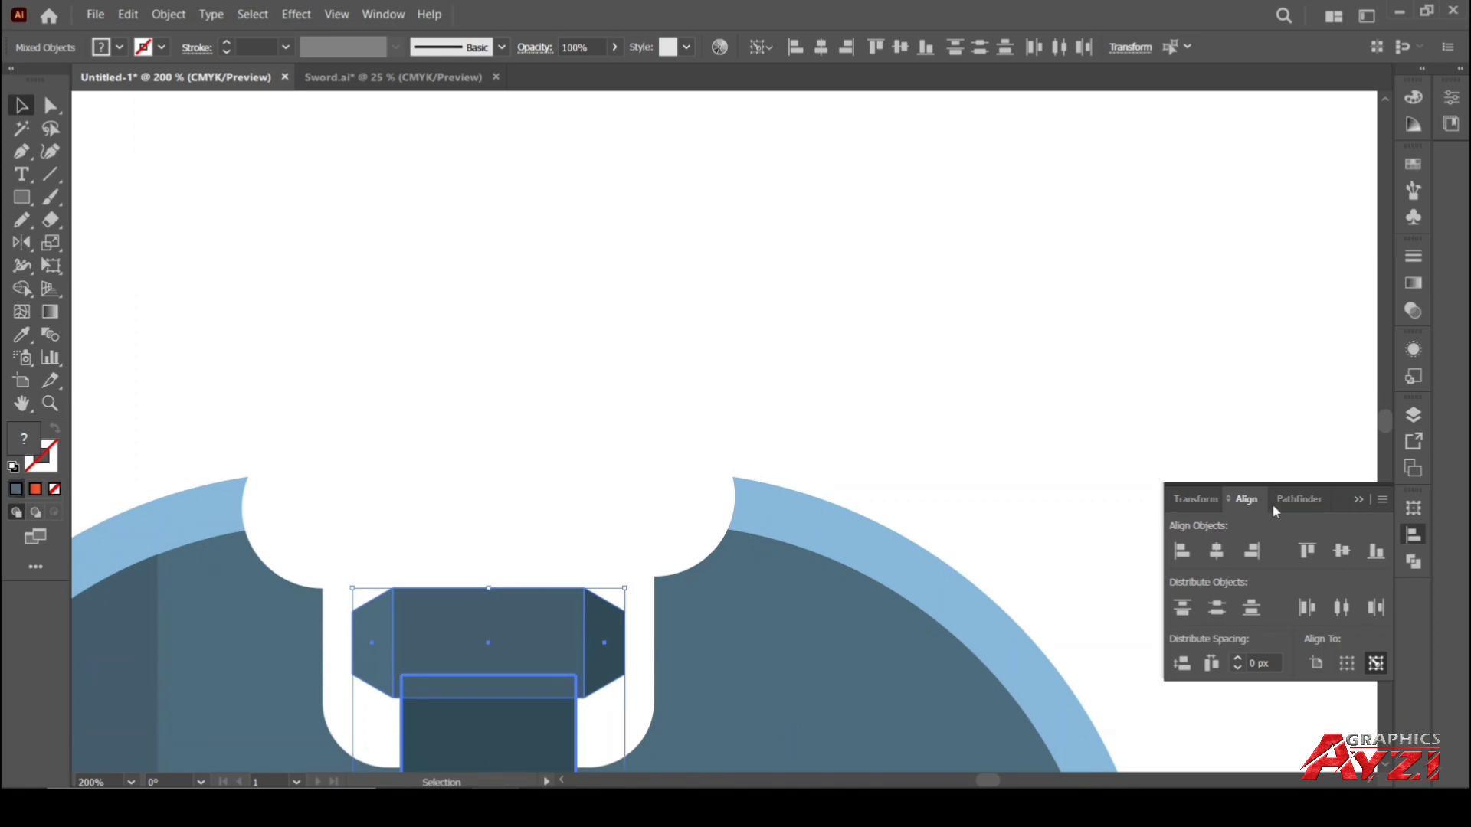
left_click(1010, 348)
scroll(492, 591, "down", 2)
scroll(481, 601, "up", 1)
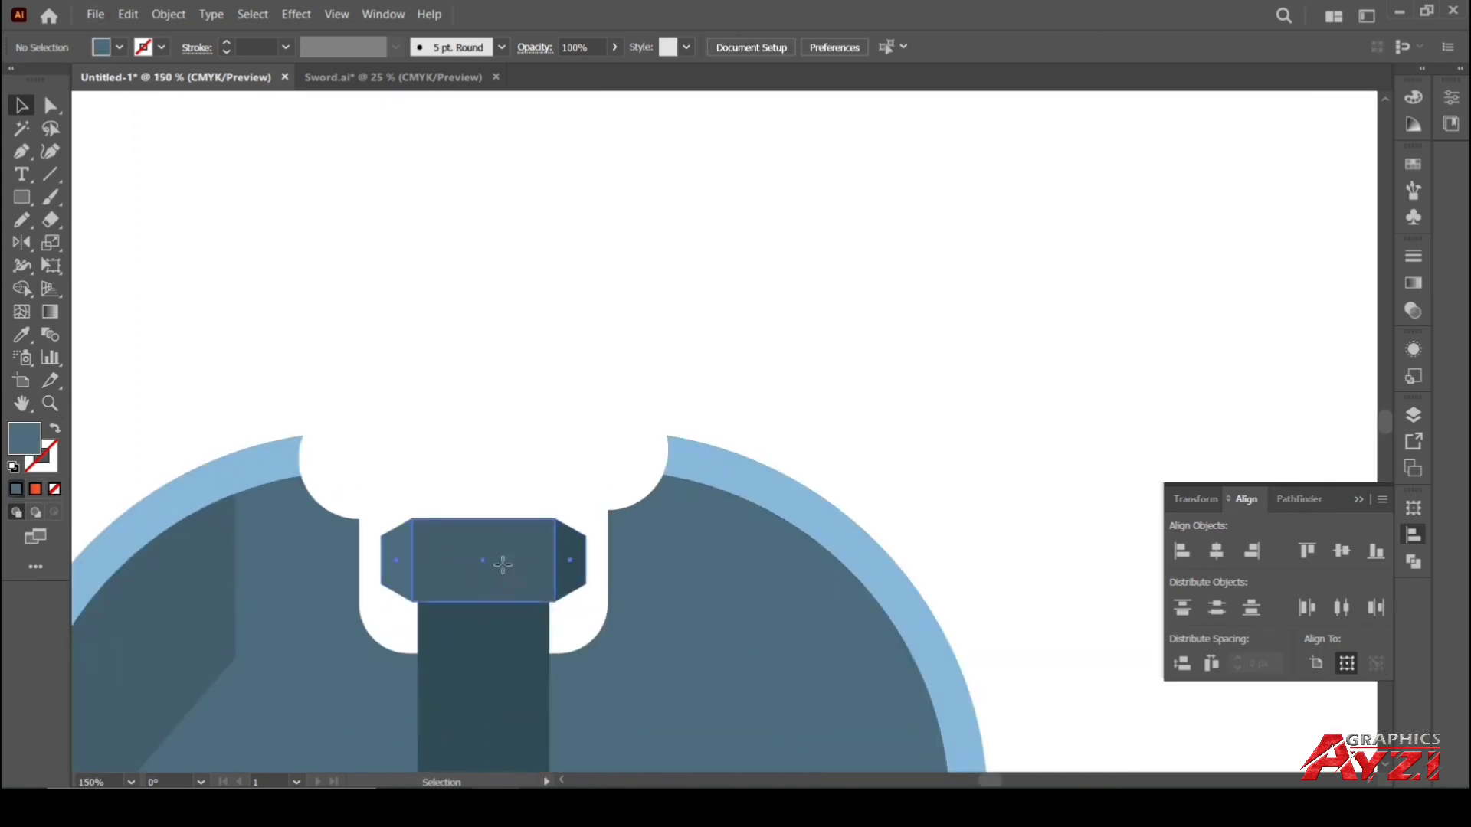
Move the cap slightly down so it sits lower in the notch between the axe blades
left_click_drag(502, 564, 503, 600)
scroll(512, 499, "down", 5)
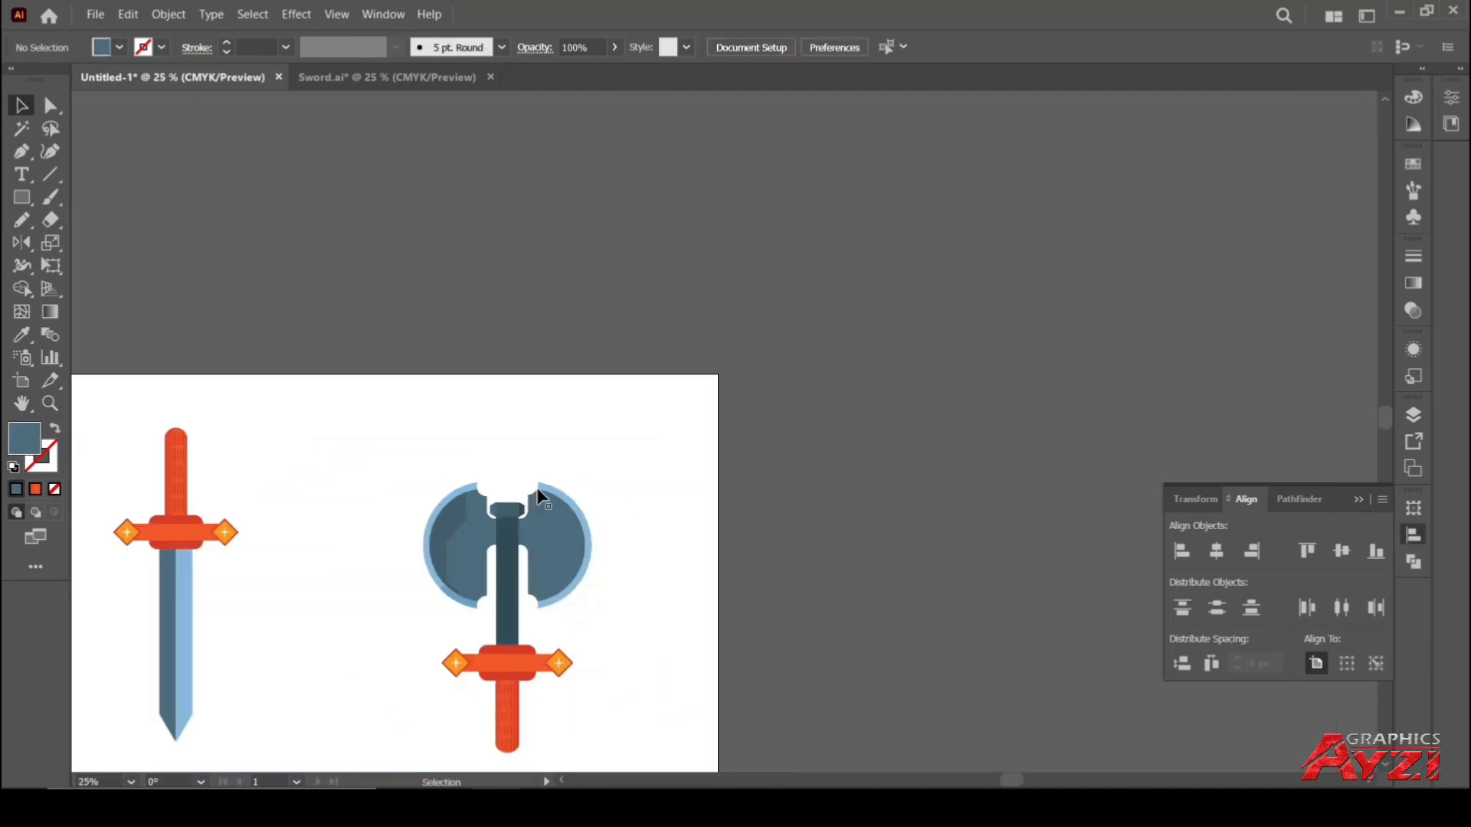
scroll(509, 494, "up", 6)
left_click_drag(500, 668, 501, 663)
left_click(506, 541)
scroll(505, 541, "down", 4)
scroll(584, 482, "down", 5)
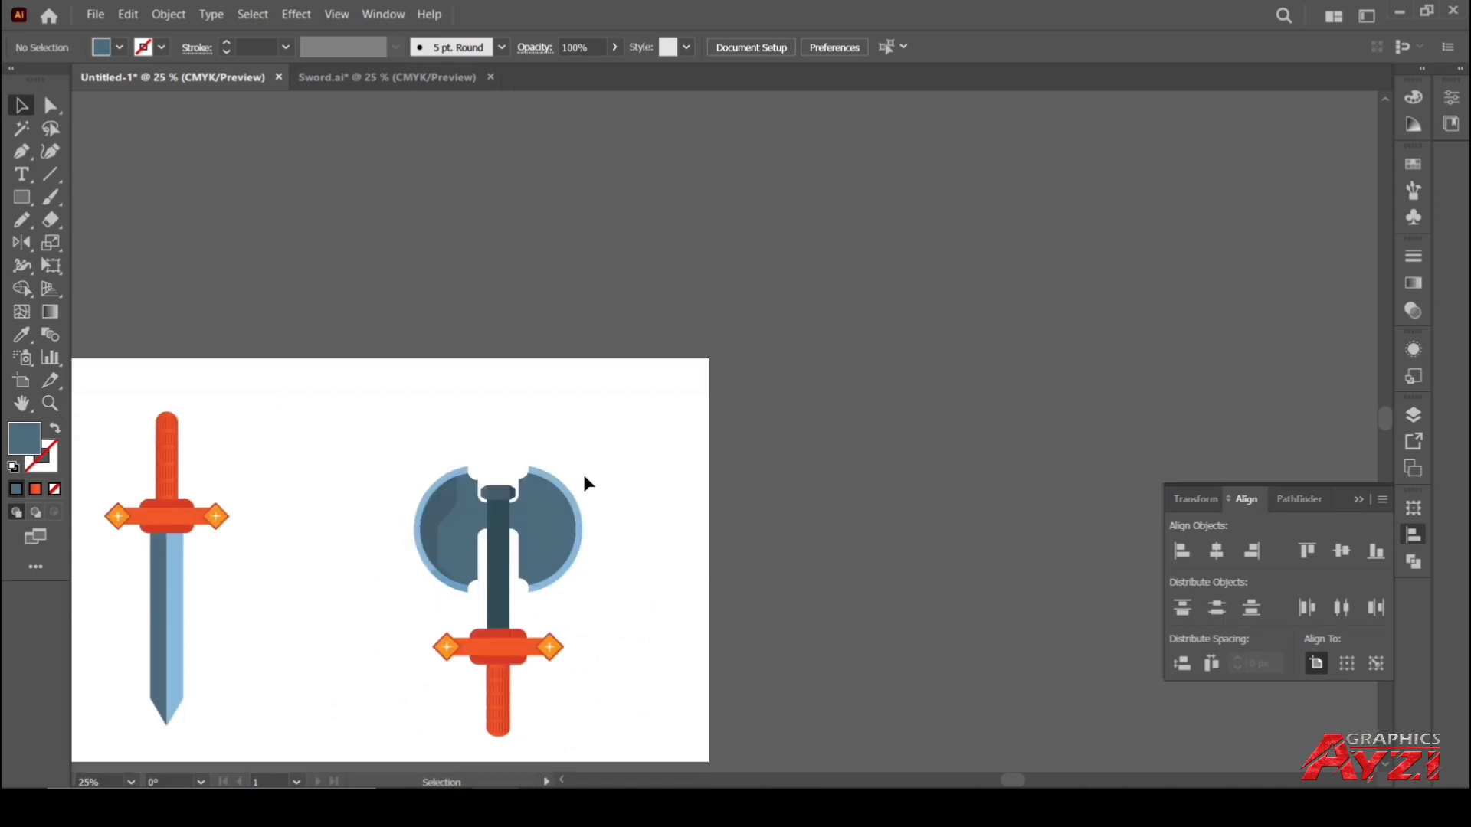
Copy the cap onto the shaft in the lower notch and again below the blades, shrinking the lowest copy to about 84 × 34 px
scroll(500, 460, "up", 3)
left_click_drag(655, 507, 665, 423)
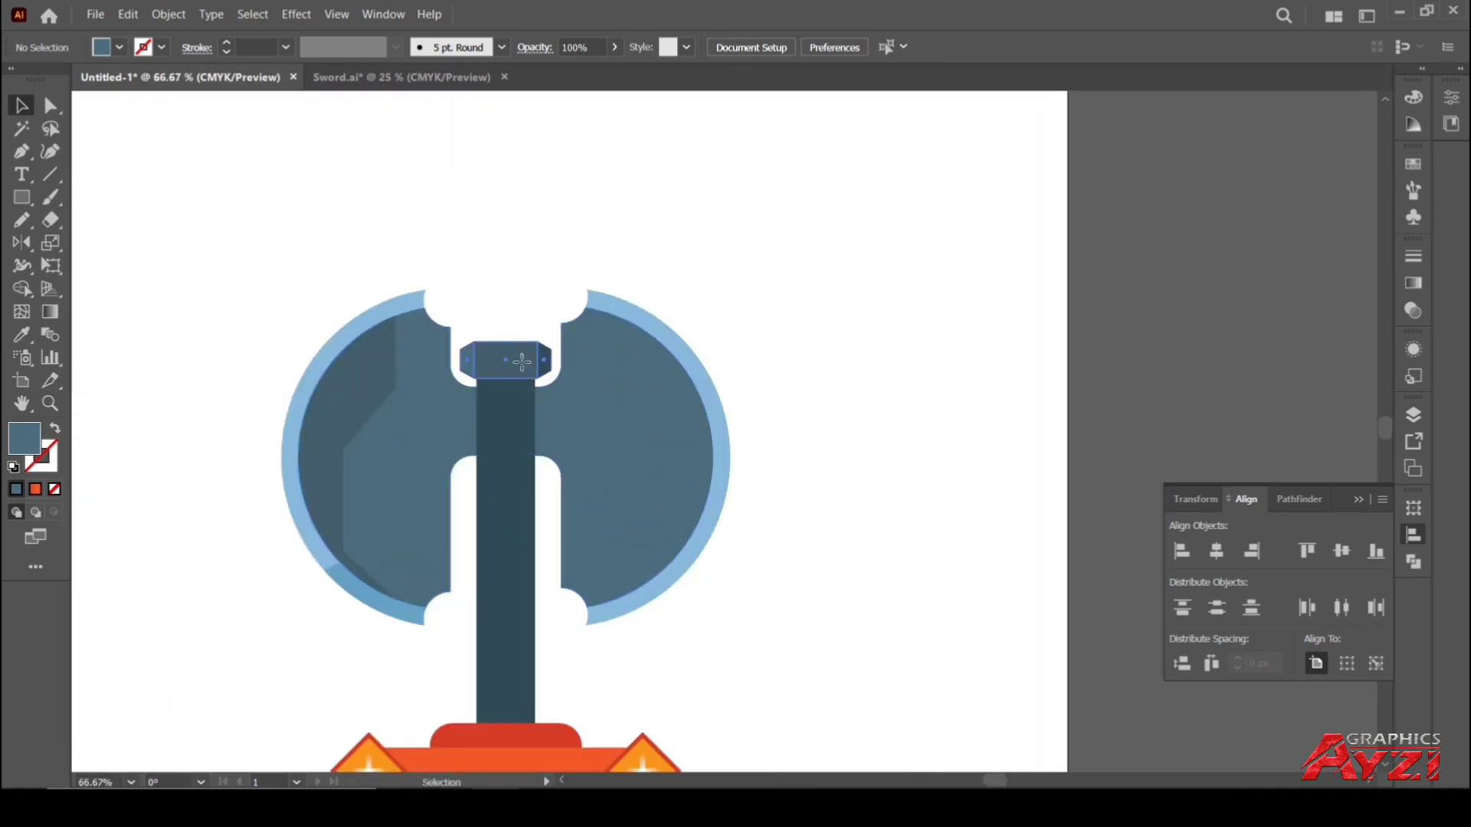
left_click_drag(524, 360, 573, 672)
scroll(534, 659, "up", 2)
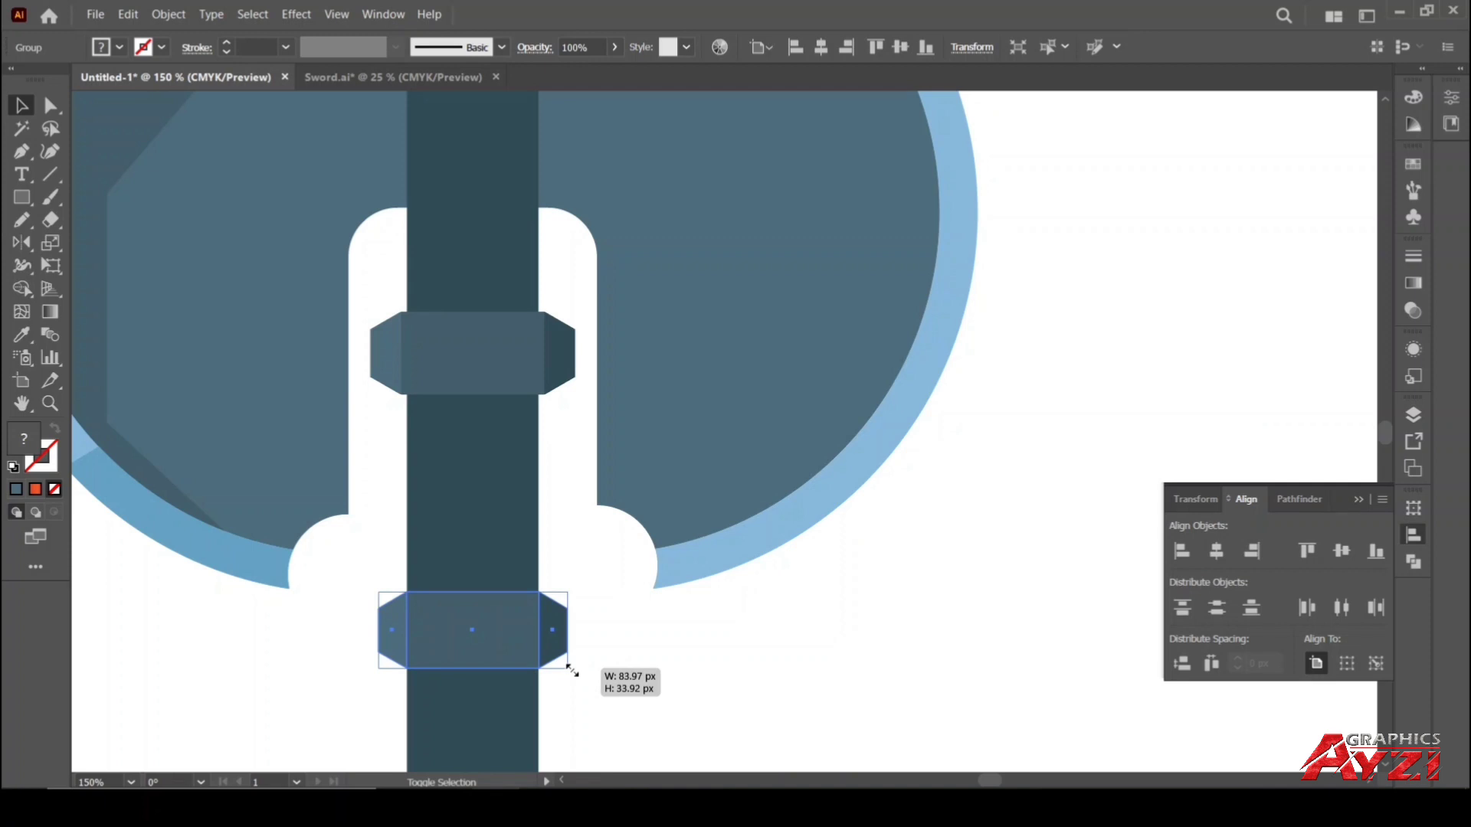
left_click_drag(571, 671, 567, 669)
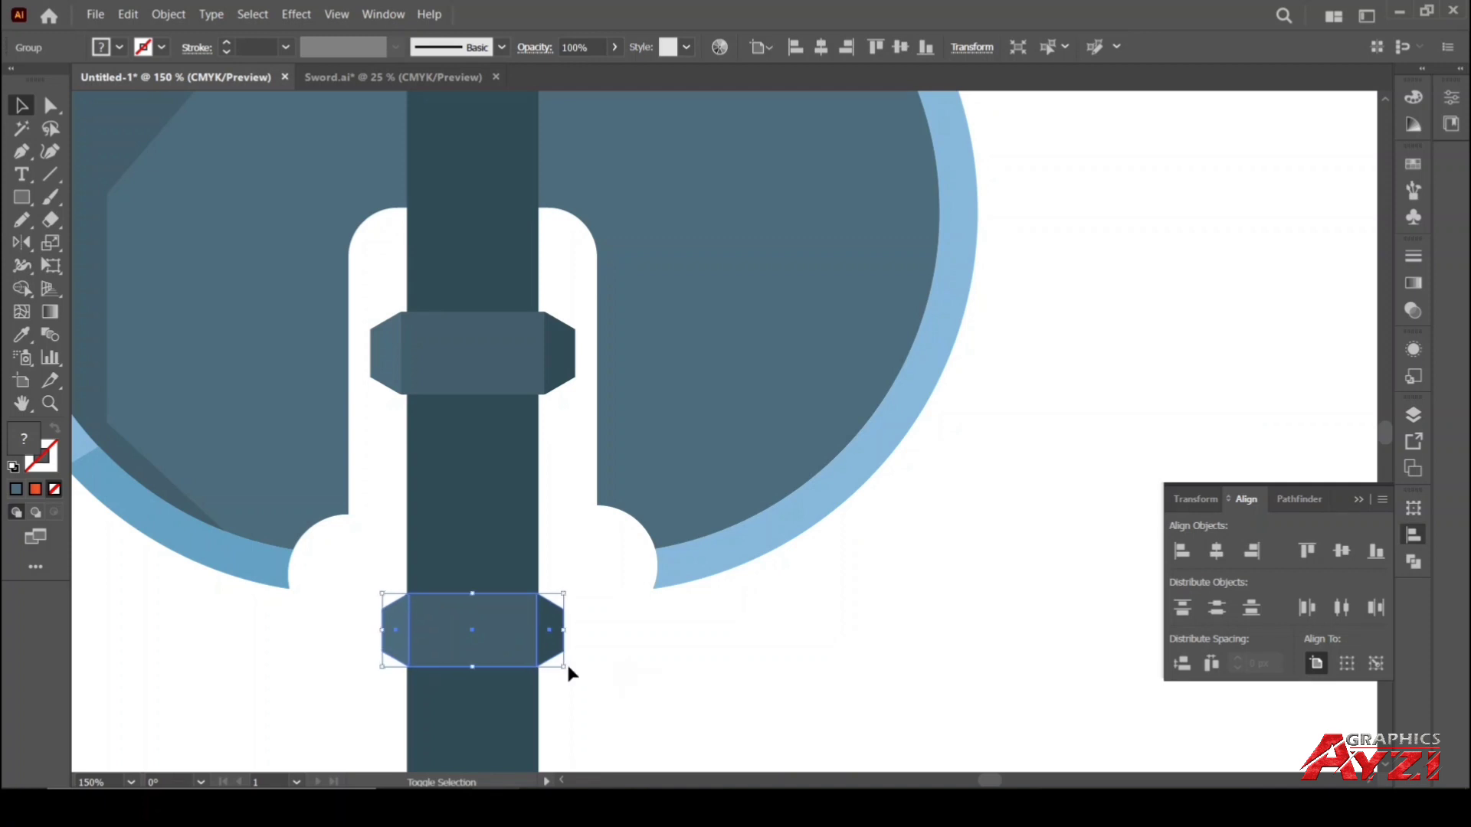
left_click(655, 647)
Review the axe with its shaft bands beside the sword, then examine the cap between the blades
scroll(656, 643, "down", 5)
scroll(789, 559, "down", 2)
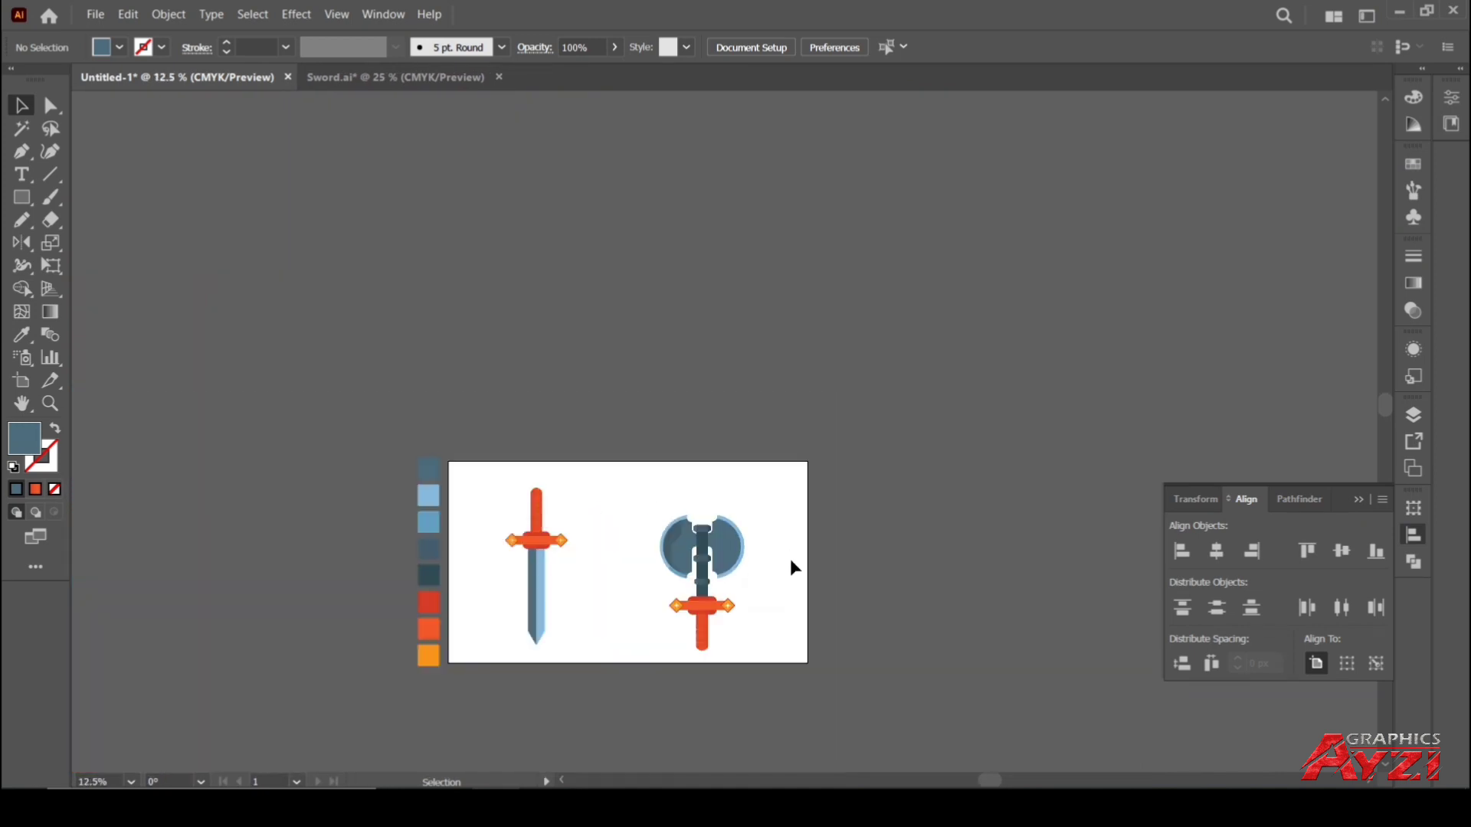
scroll(658, 597, "up", 5)
scroll(771, 513, "down", 3)
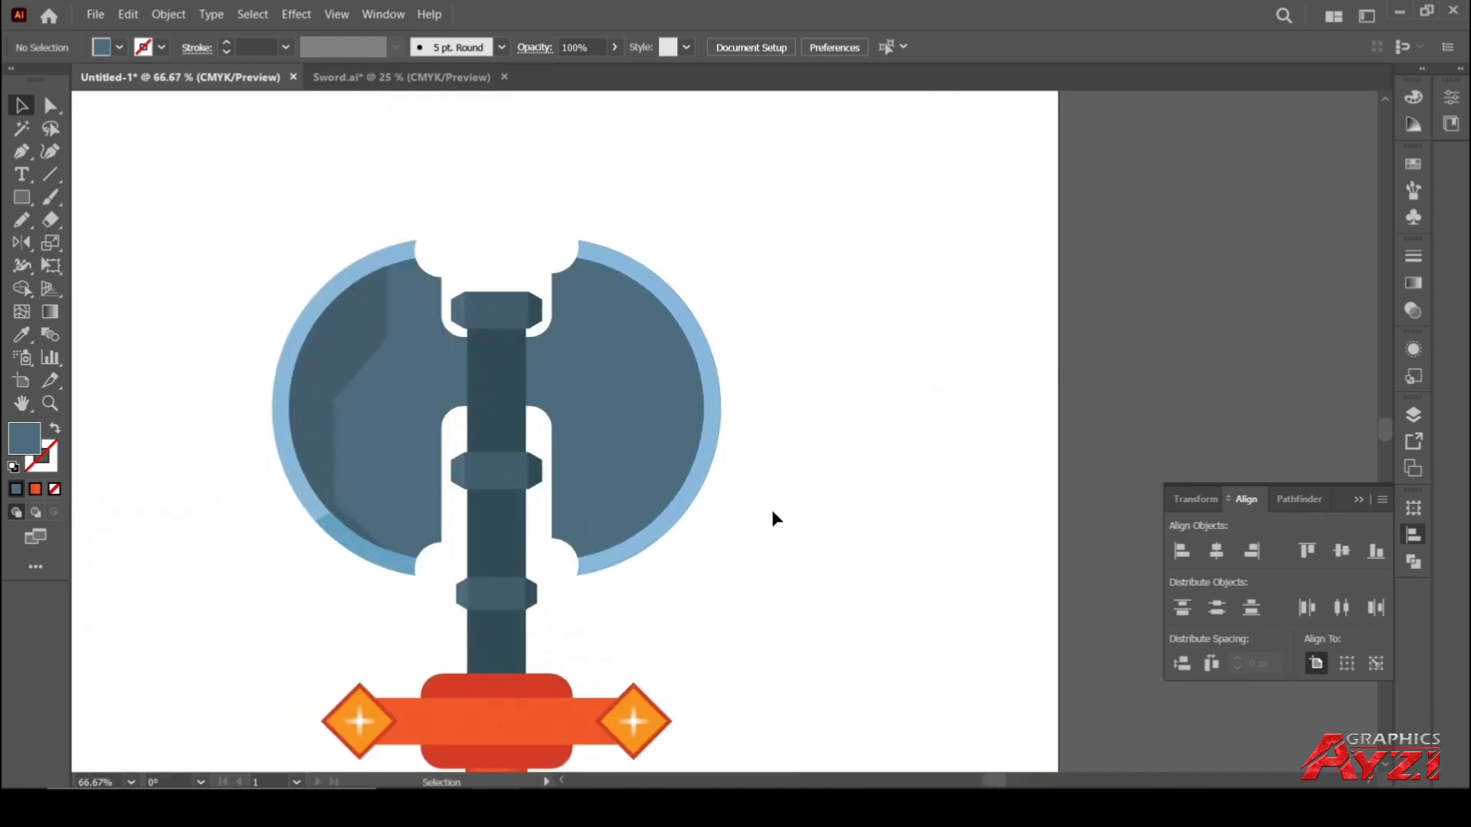
scroll(689, 554, "up", 2)
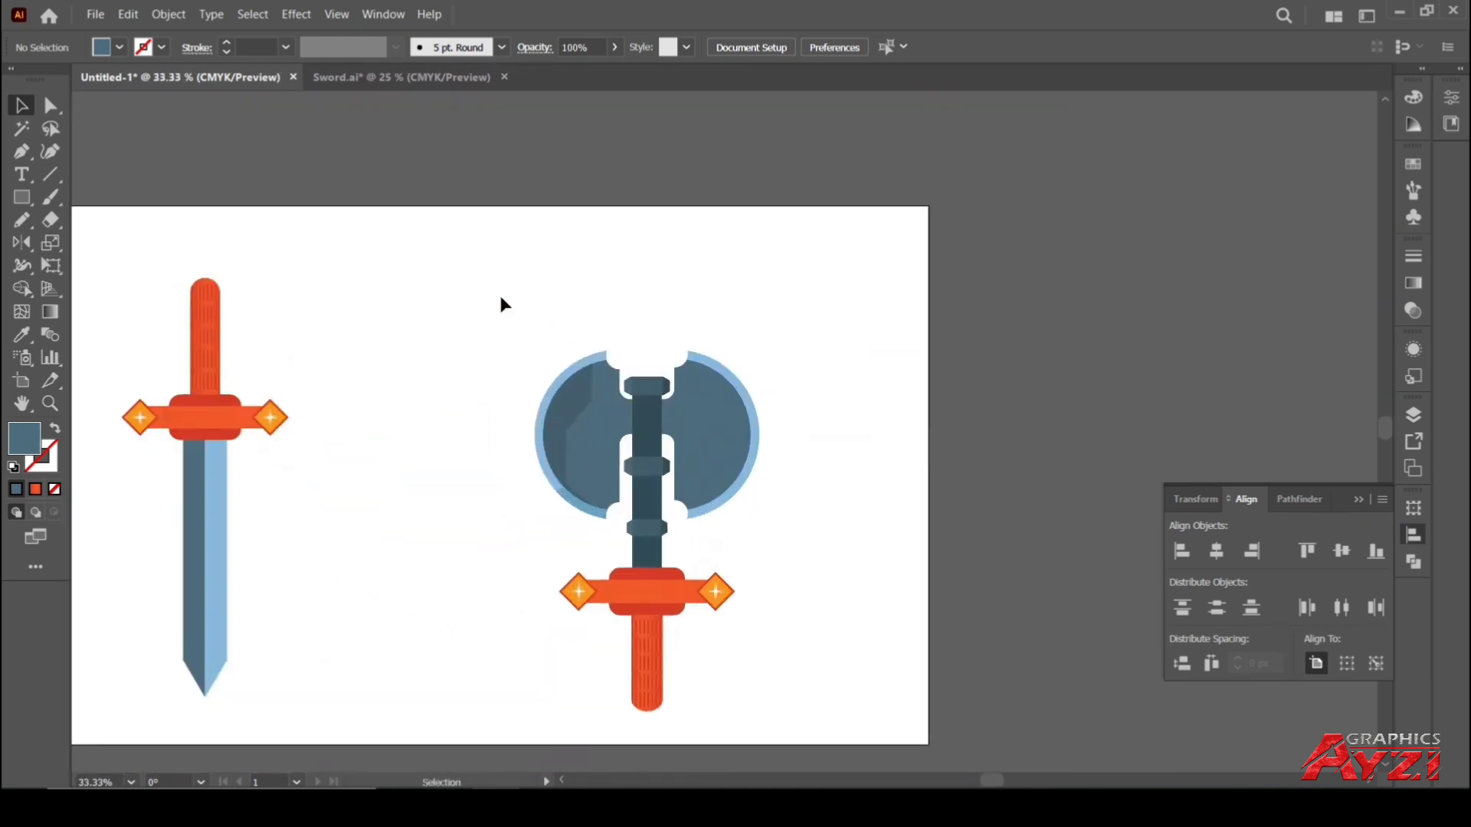
scroll(659, 387, "up", 1)
scroll(798, 436, "up", 1)
scroll(475, 444, "up", 1)
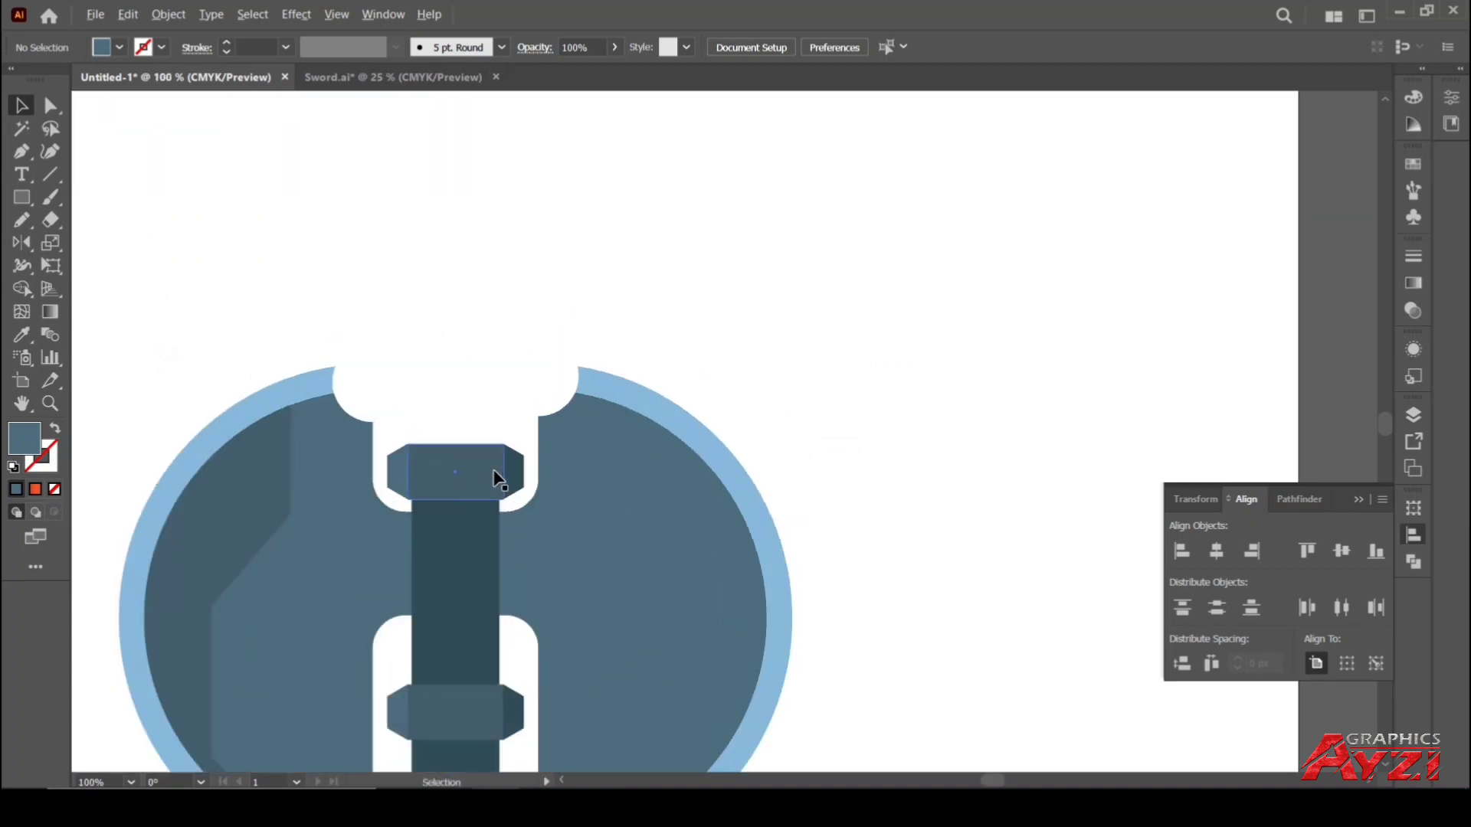
Draw an angular shadow shape with the Pen tool over the upper inner edge of the axe's right blade, stepping down to the lower notch
scroll(460, 505, "up", 1)
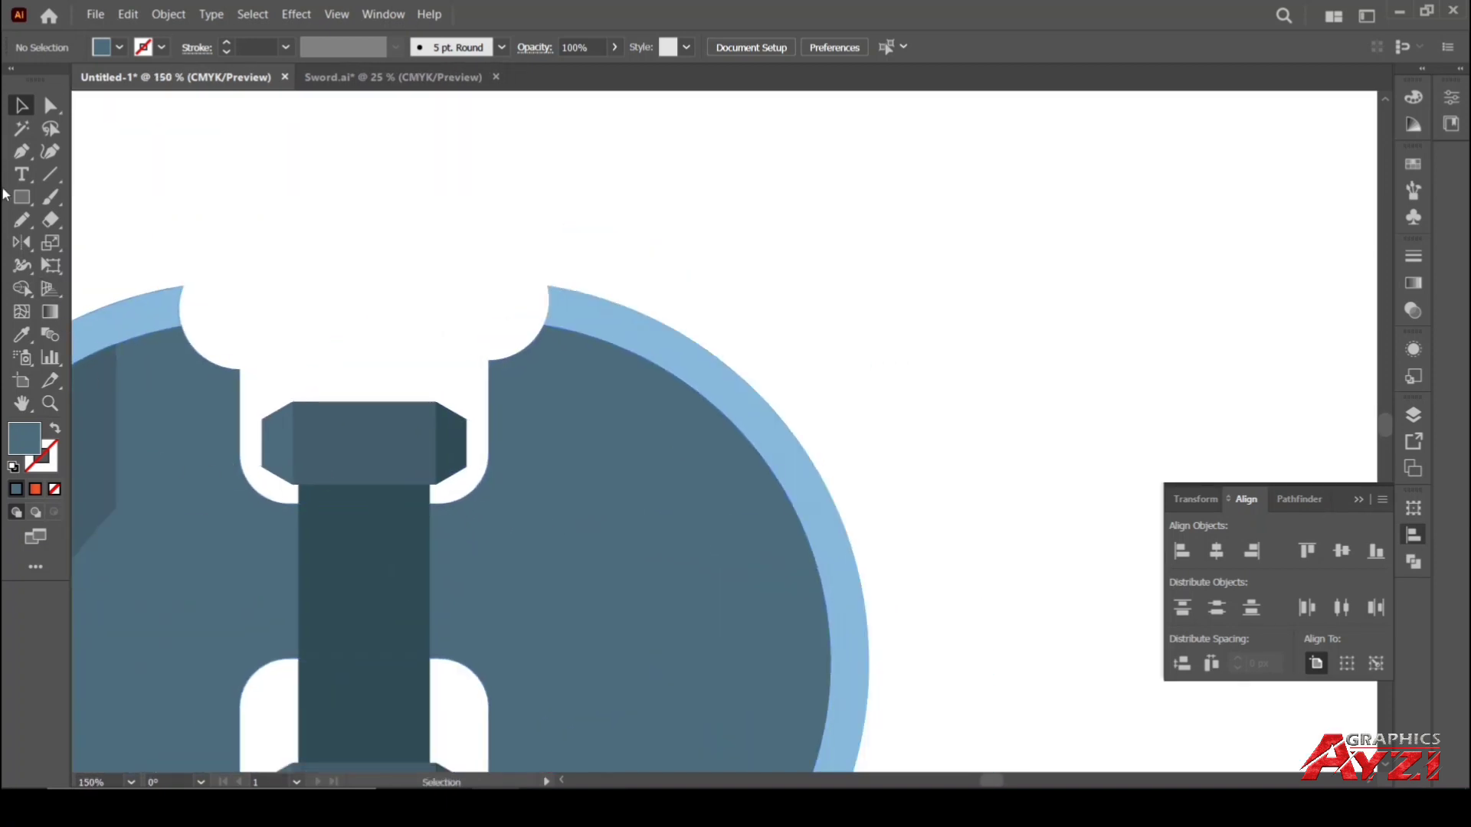
key("p")
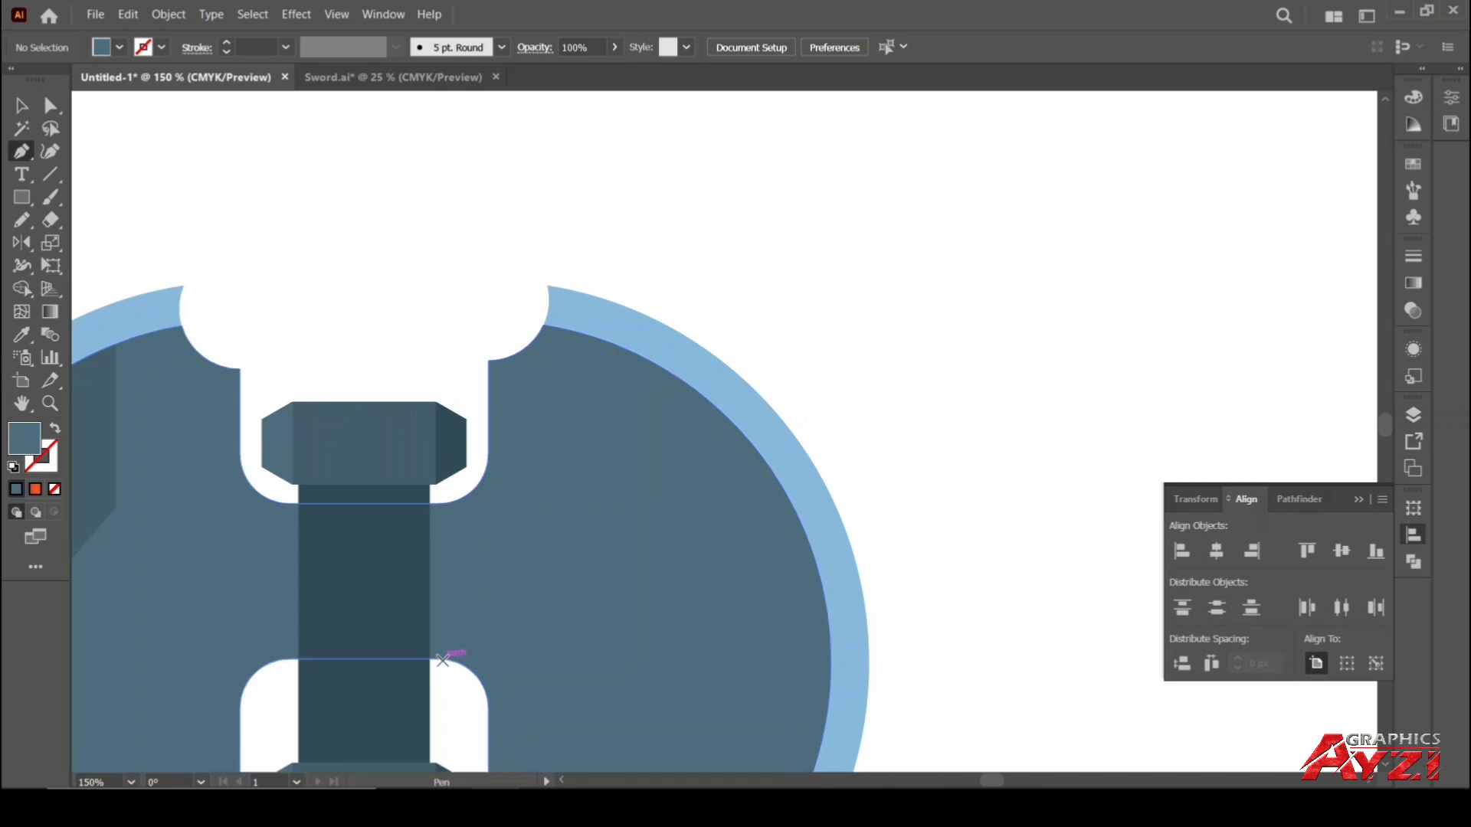
left_click(443, 660)
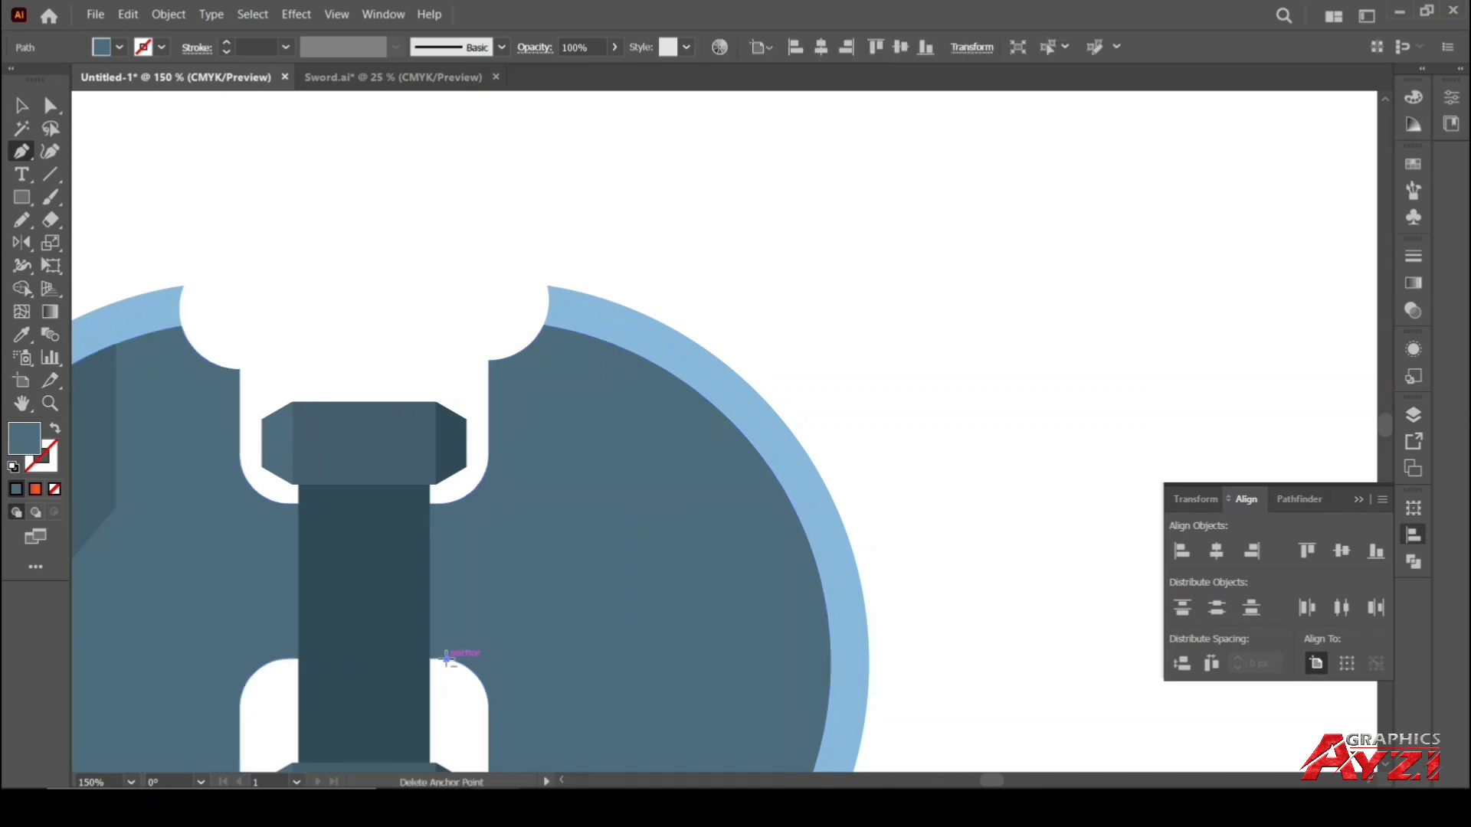
left_click(448, 566)
left_click(542, 448)
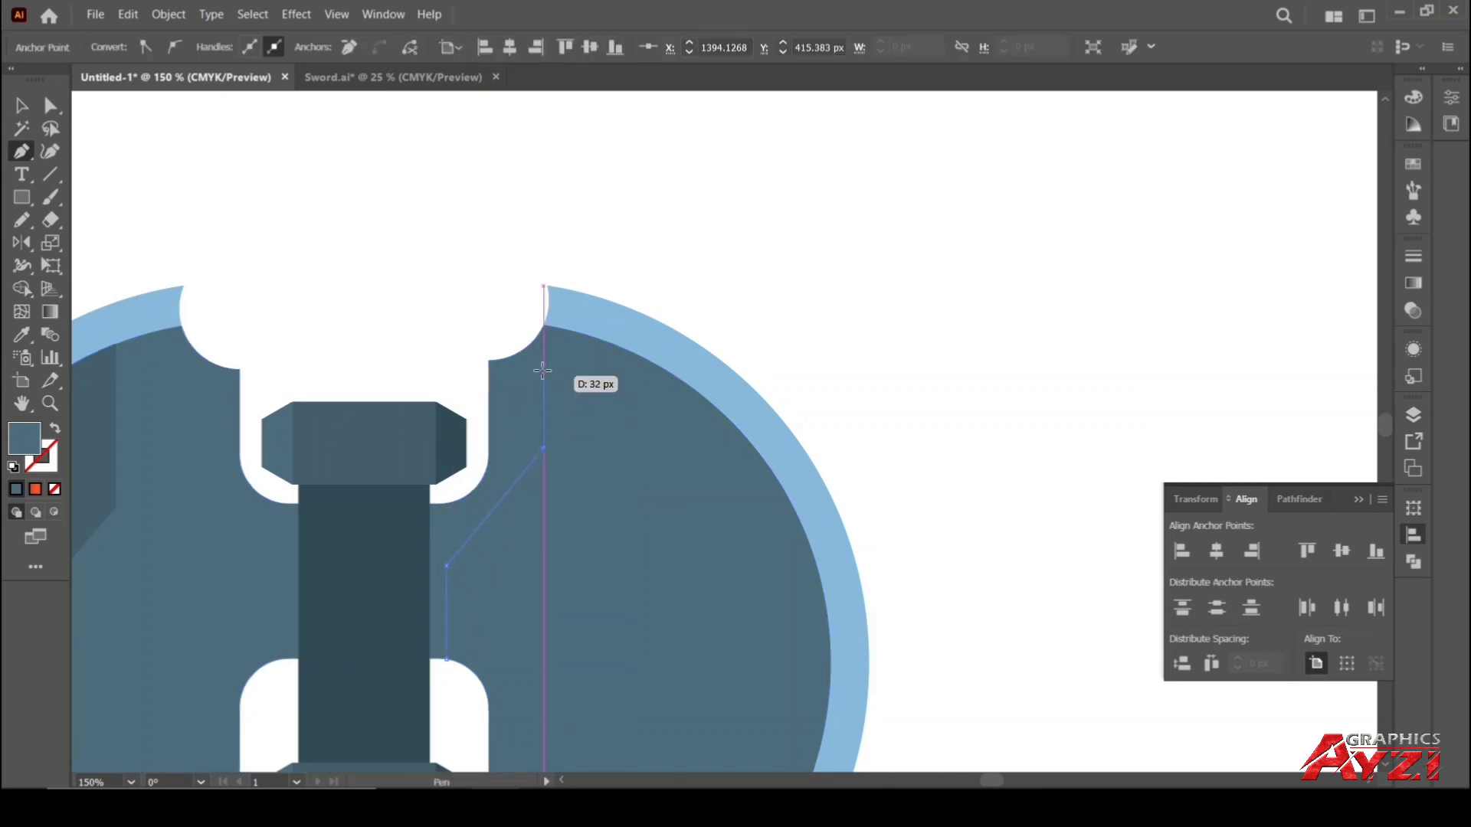
left_click(544, 324)
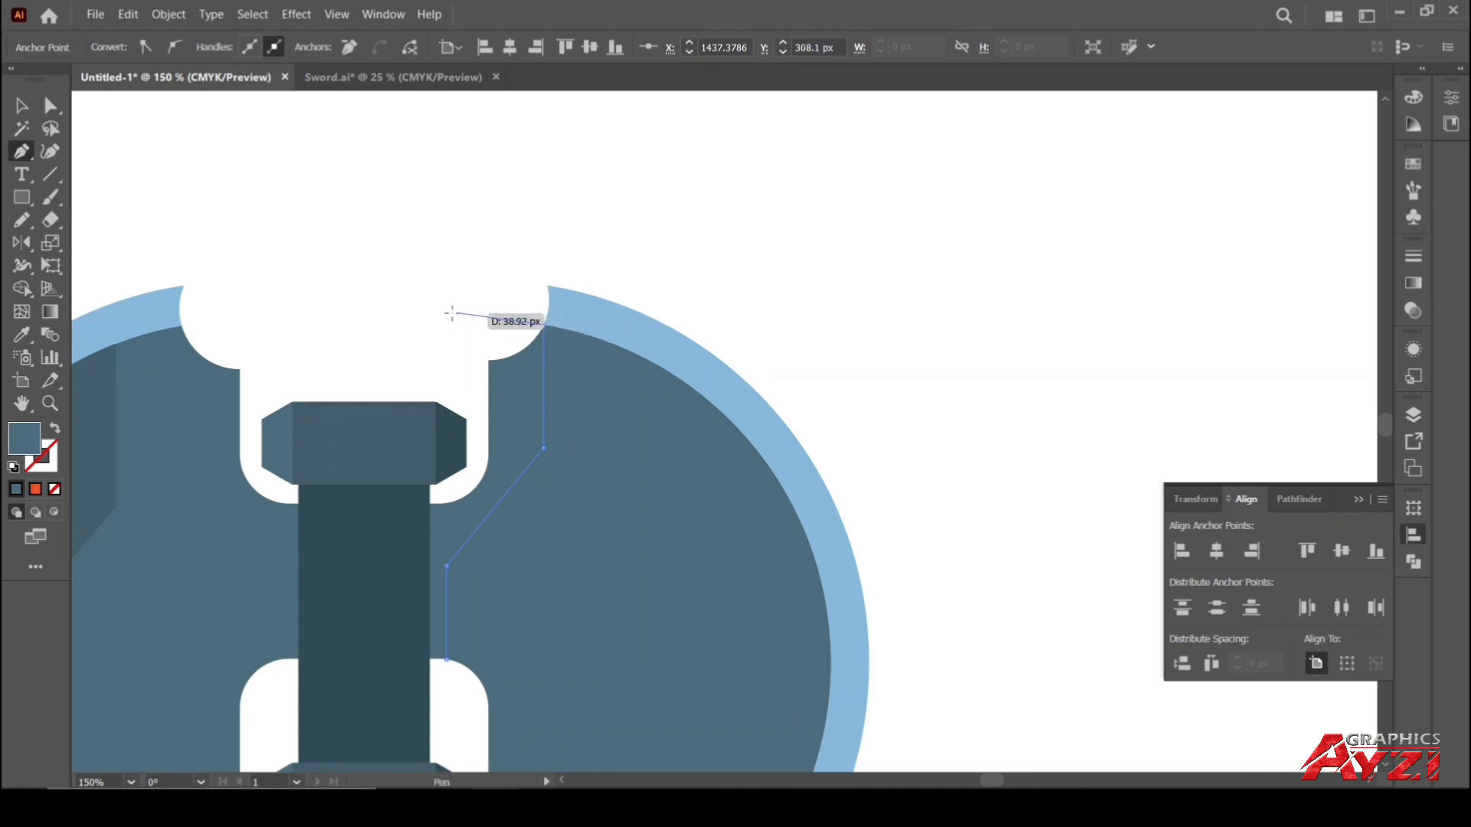
left_click(429, 325)
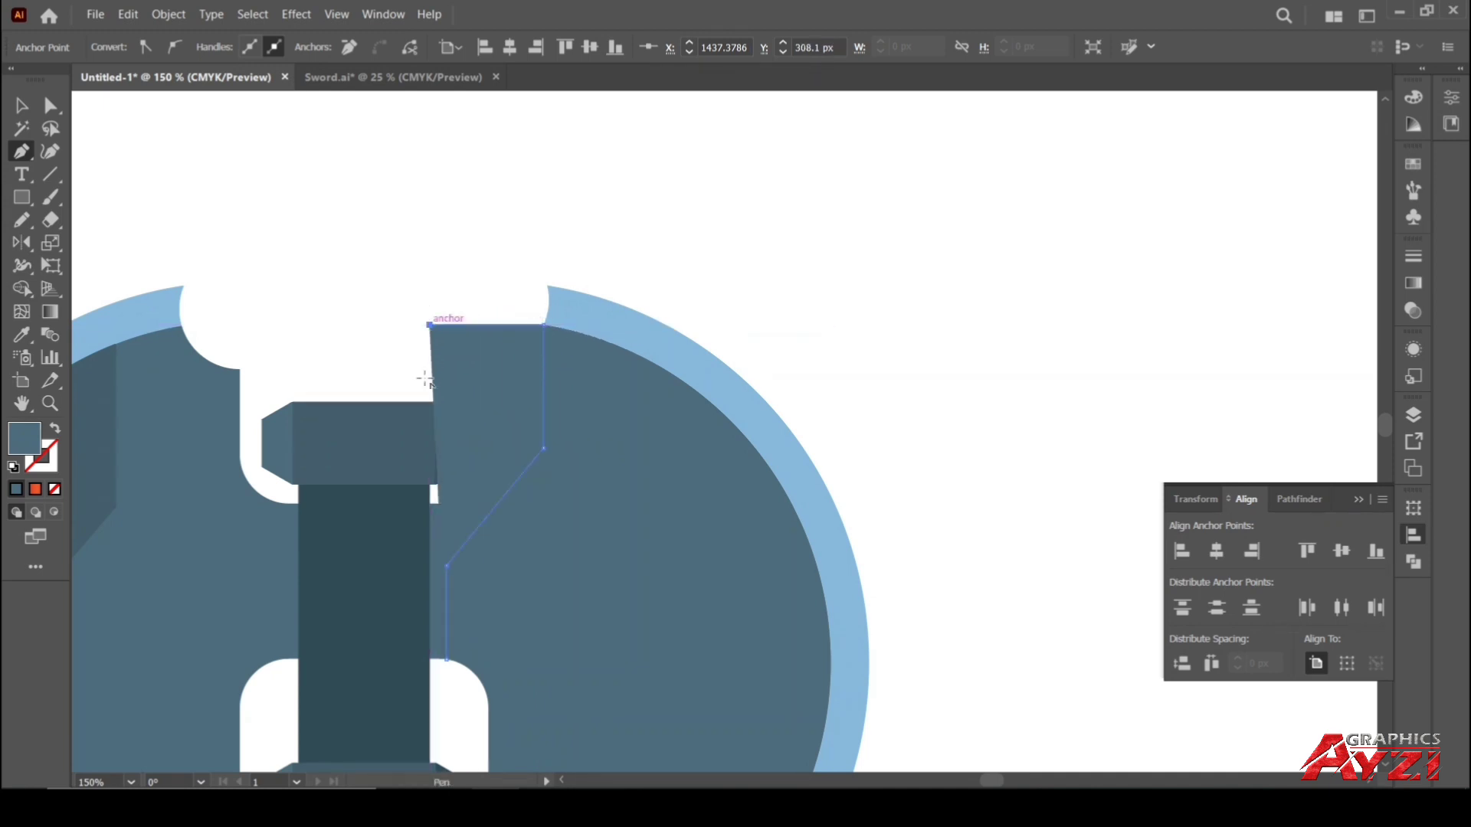
left_click(427, 660)
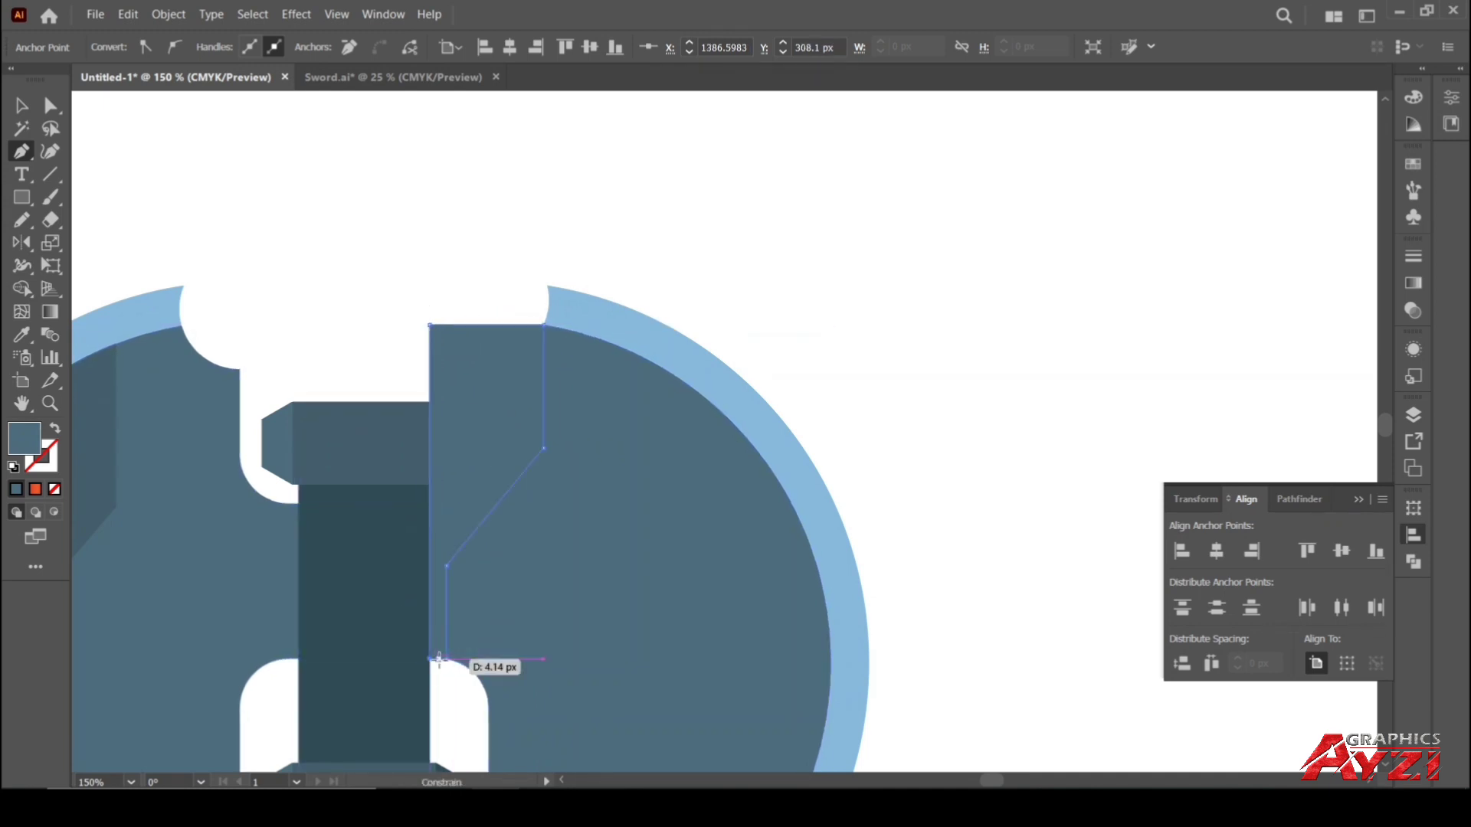
left_click(447, 658)
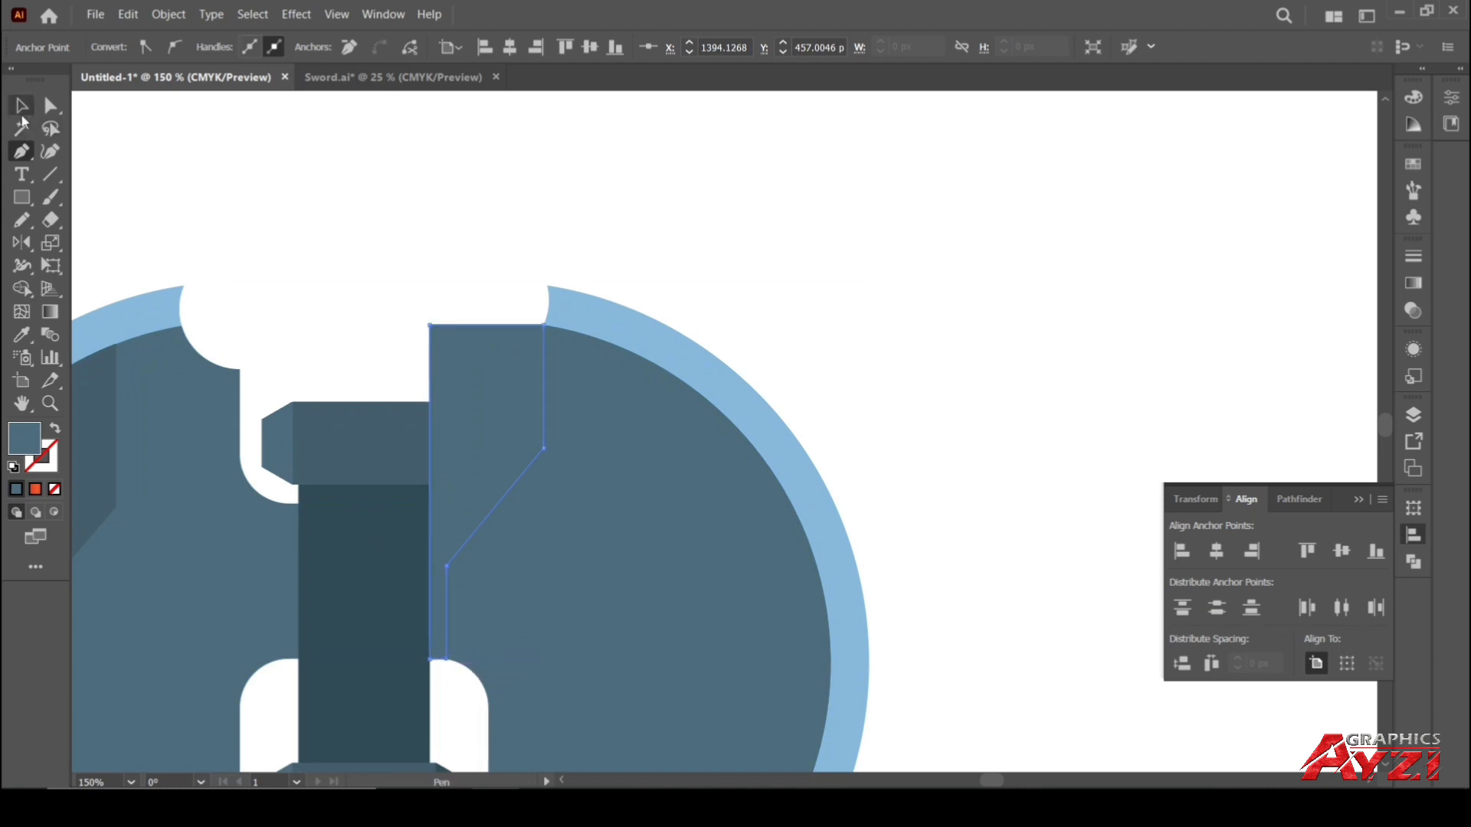
Select the shadow shape with the inner blade and trim away the part outside the blade with Shape Builder
left_click(22, 106)
left_click(360, 253)
left_click(617, 458)
left_click(458, 360, "shift")
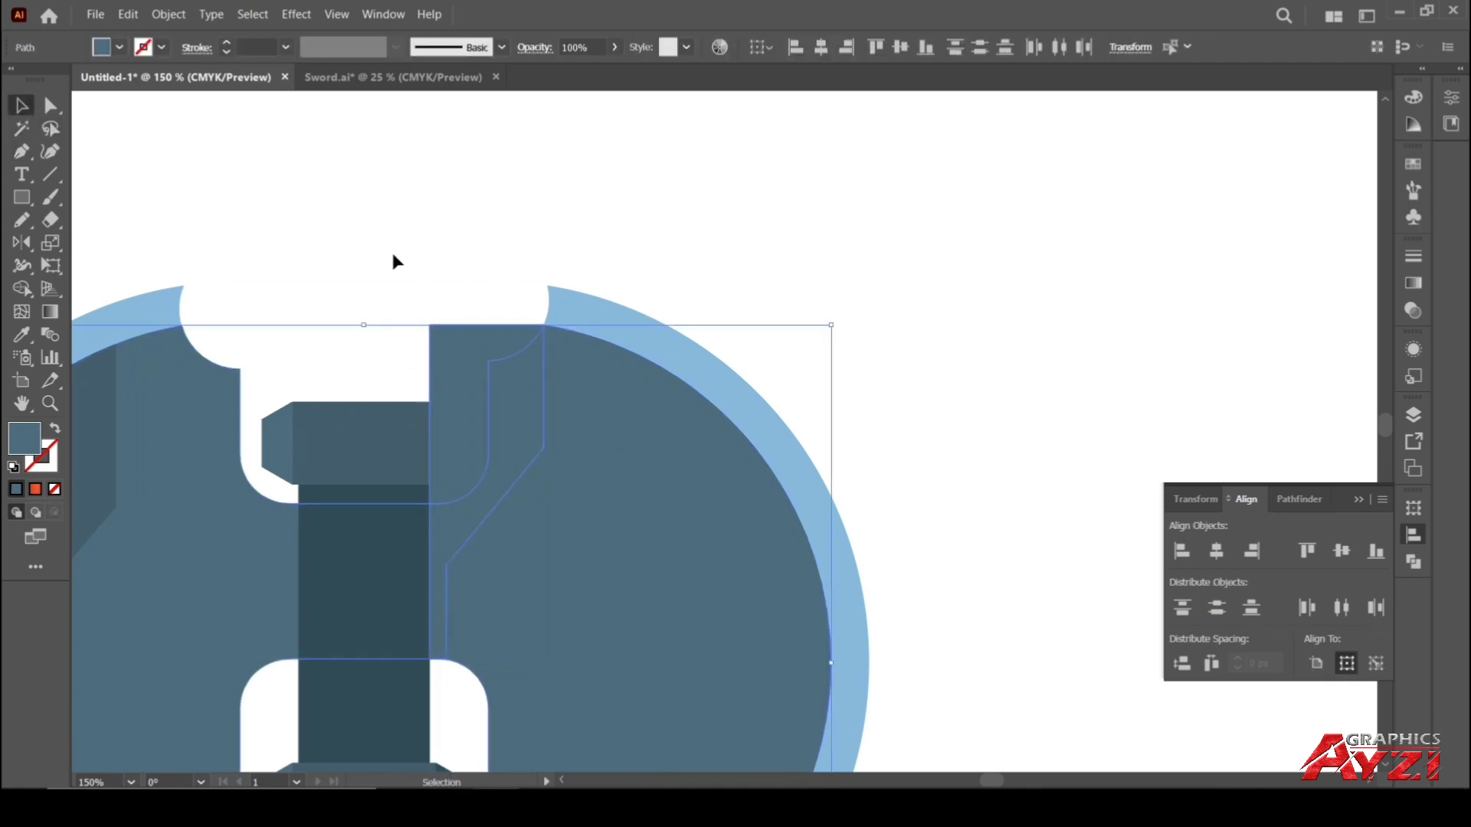
left_click(22, 289)
left_click(447, 389, "alt")
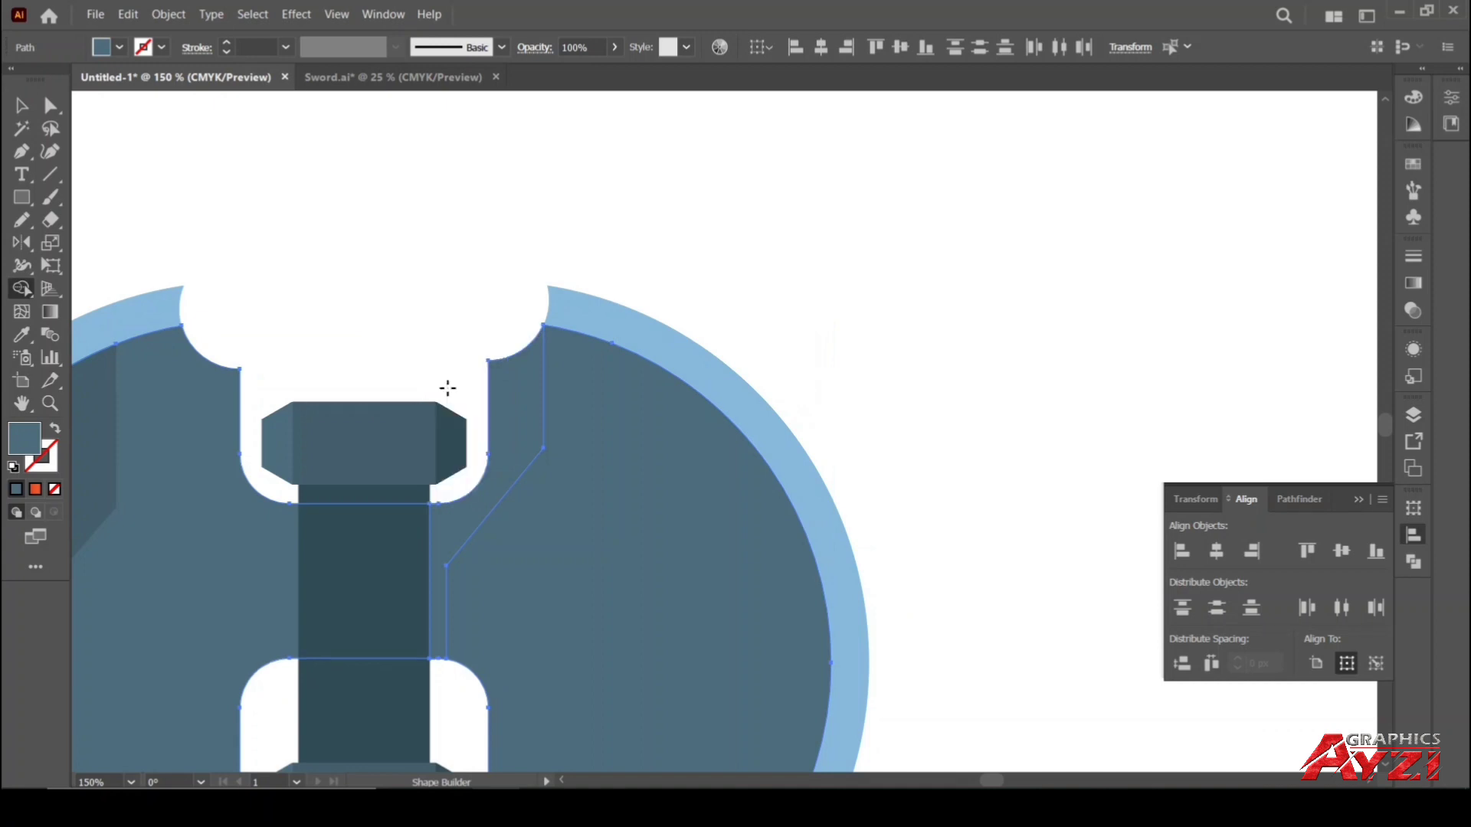
left_click(21, 106)
left_click(476, 273)
Recolour the right blade's trimmed shadow with the dark slate sampled from the left blade's shadow
key("ctrl+minus")
key("ctrl+minus")
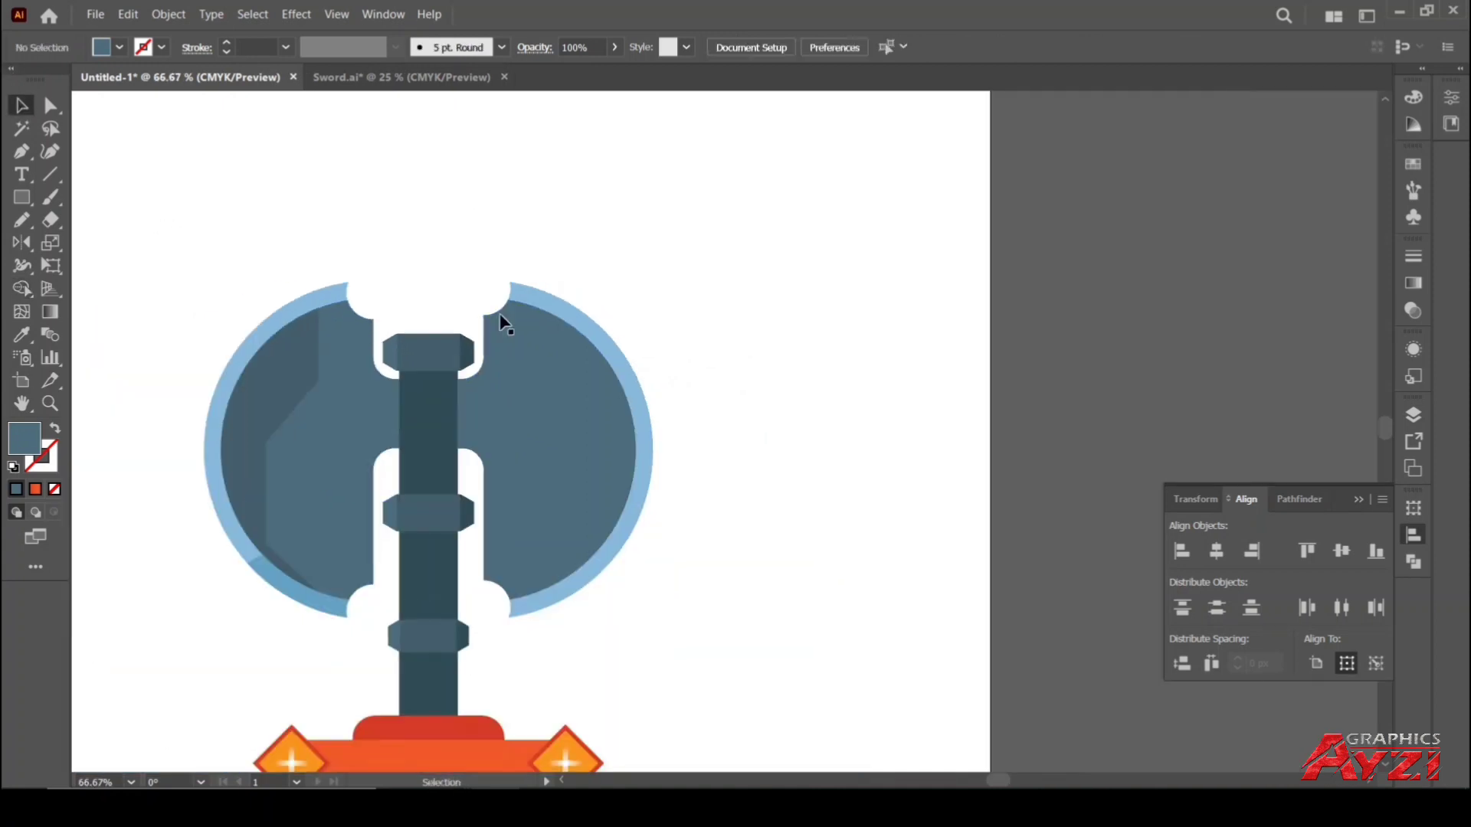
left_click(494, 331)
left_click(22, 335)
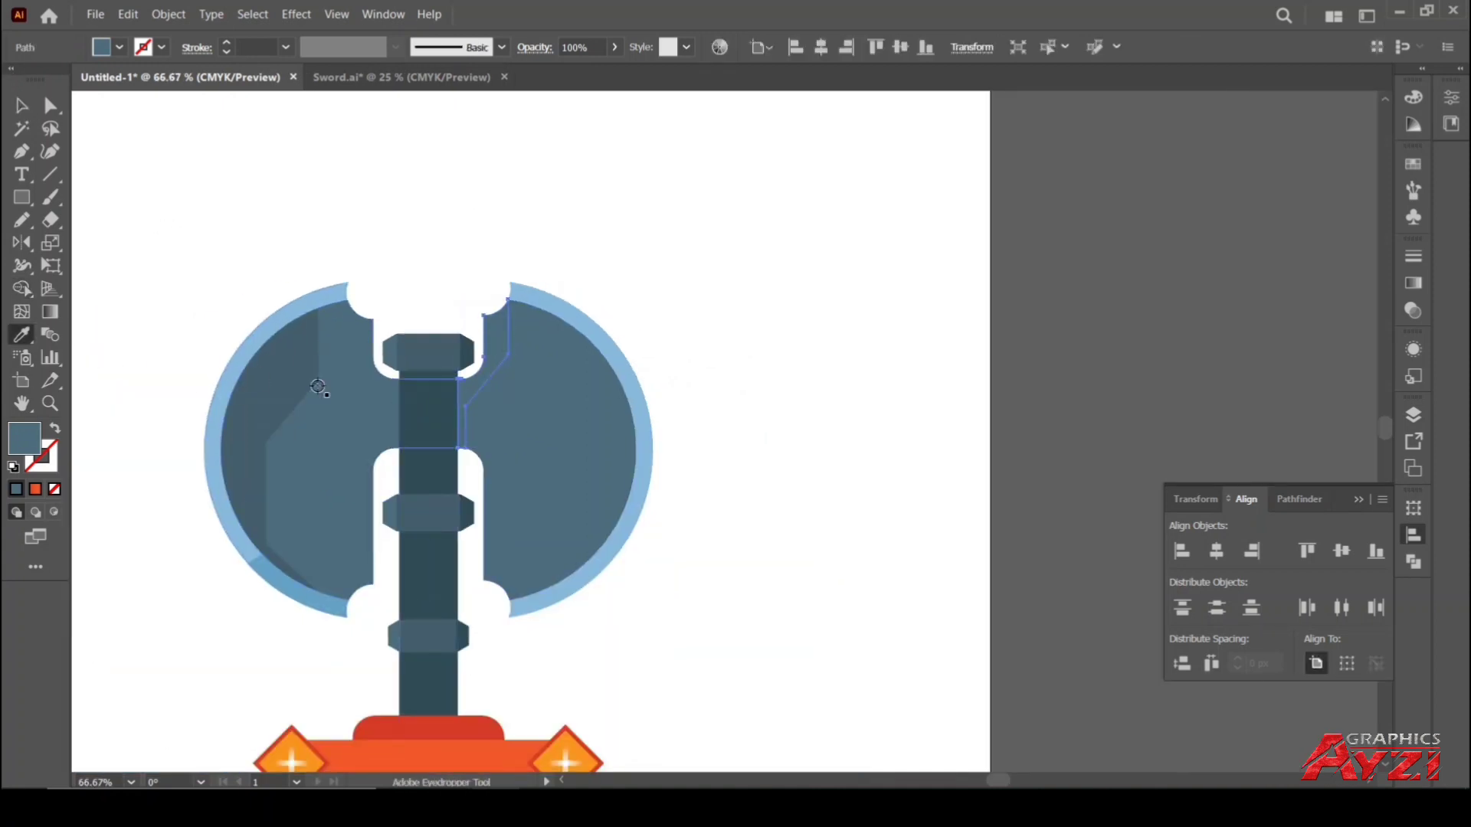
left_click(243, 350)
left_click(22, 106)
left_click(684, 467)
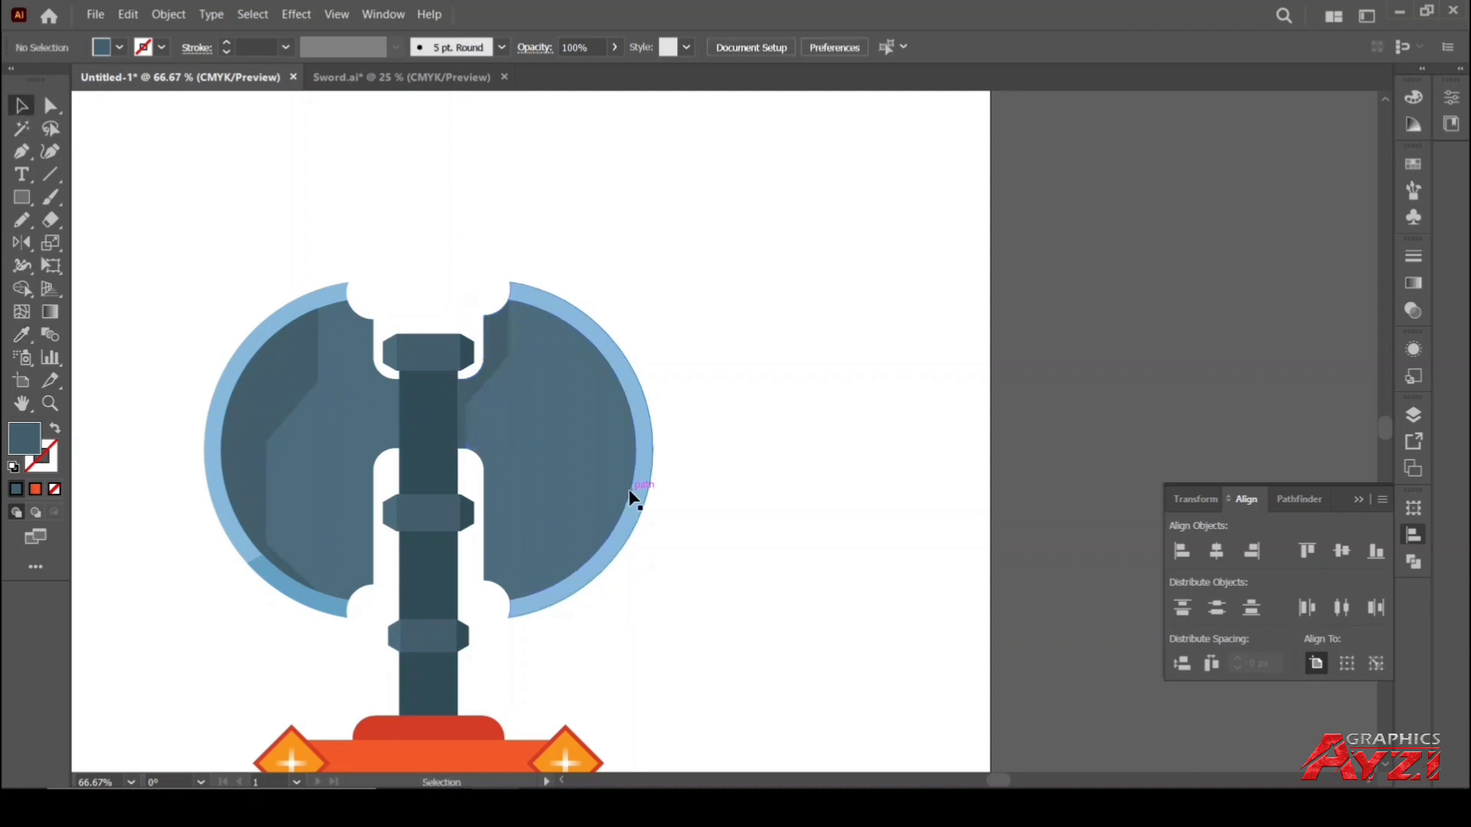
Draw a five-sided shape with the Pen tool covering the lower end of the right blade's light blue rim
scroll(631, 492, "up", 2)
left_click_drag(597, 406, 579, 367)
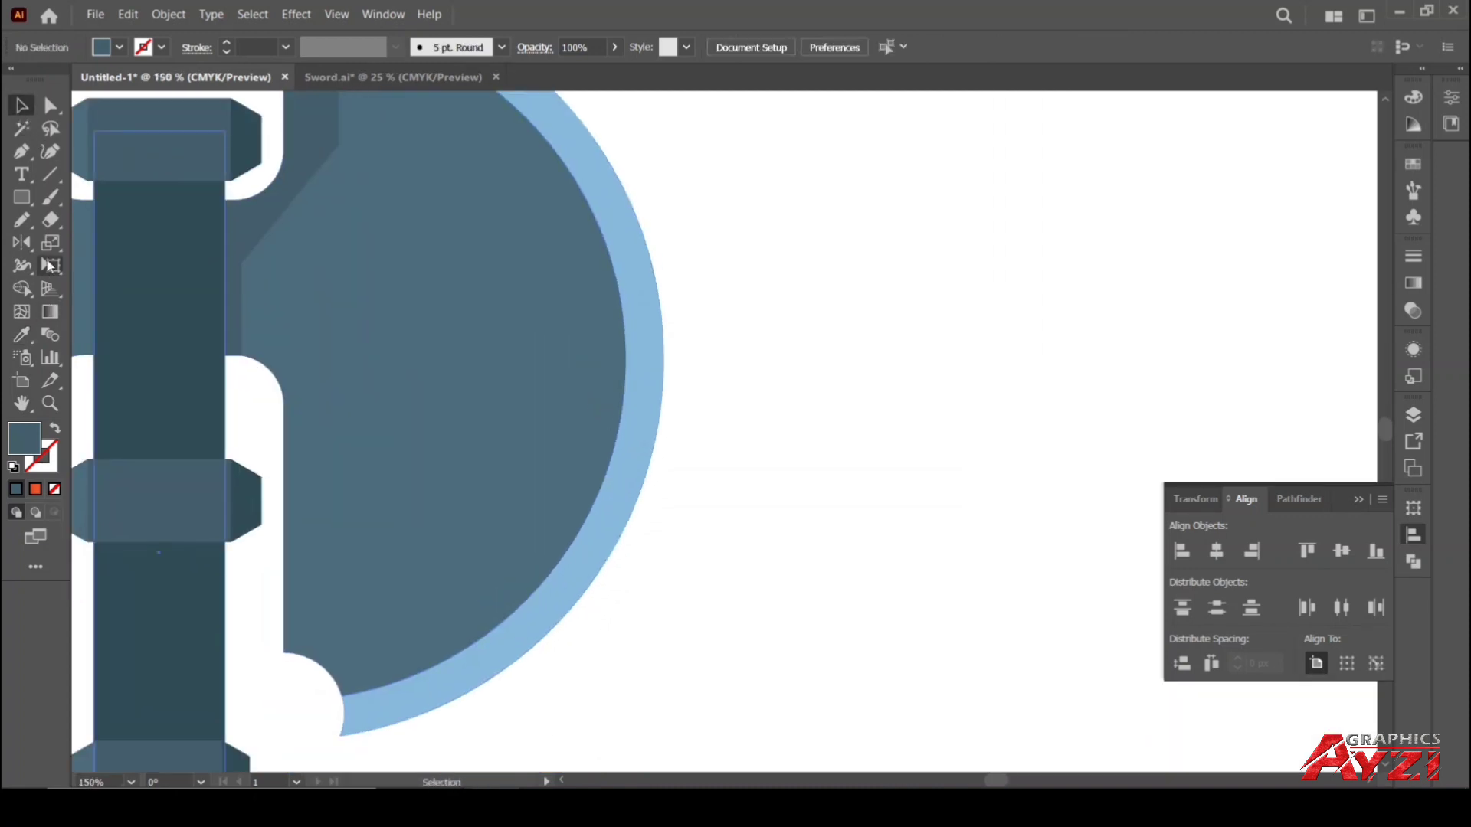
left_click(22, 152)
left_click(615, 588)
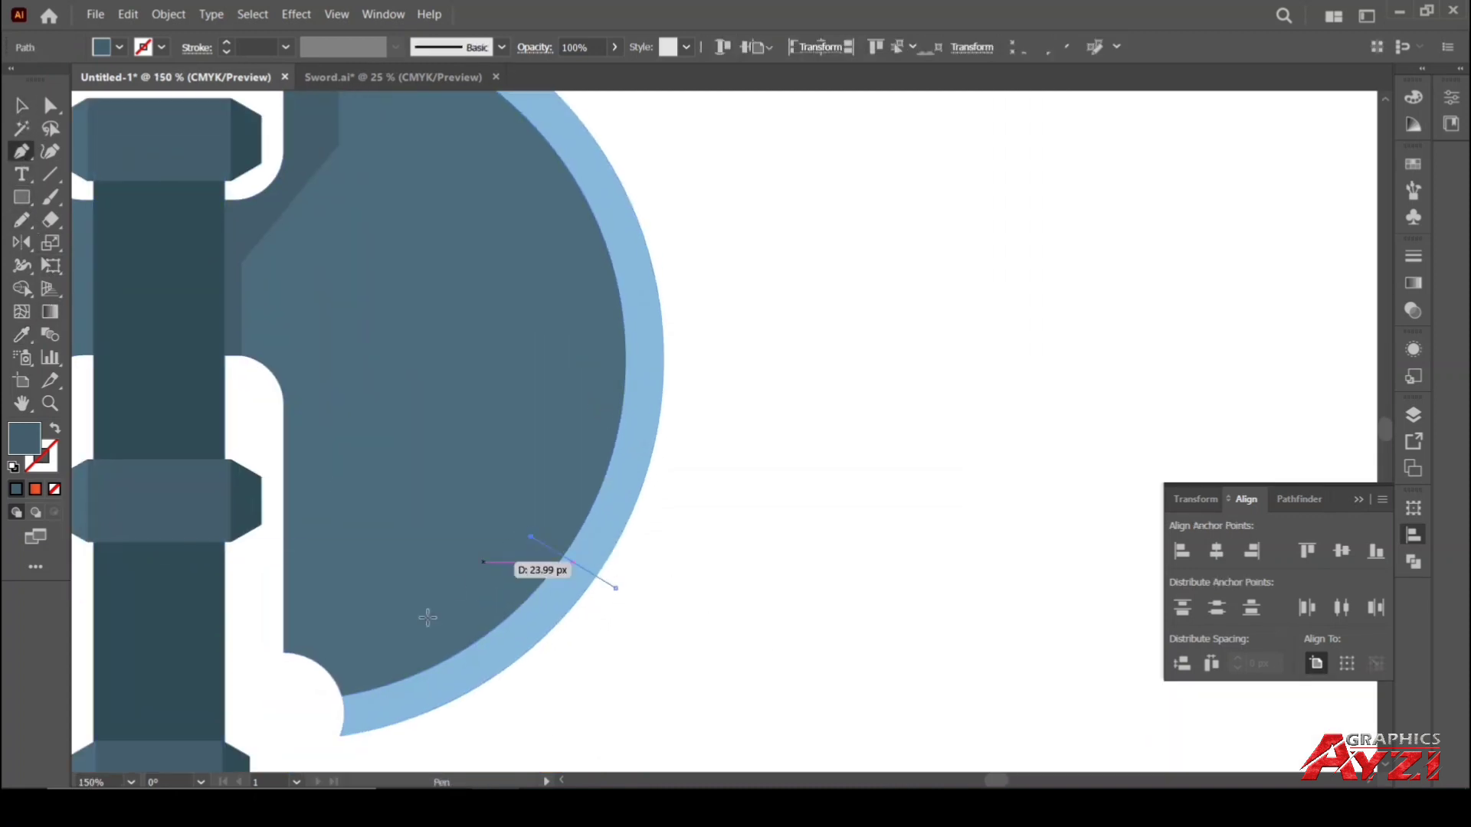
left_click(531, 538)
left_click(303, 677)
left_click(334, 760)
left_click(579, 718)
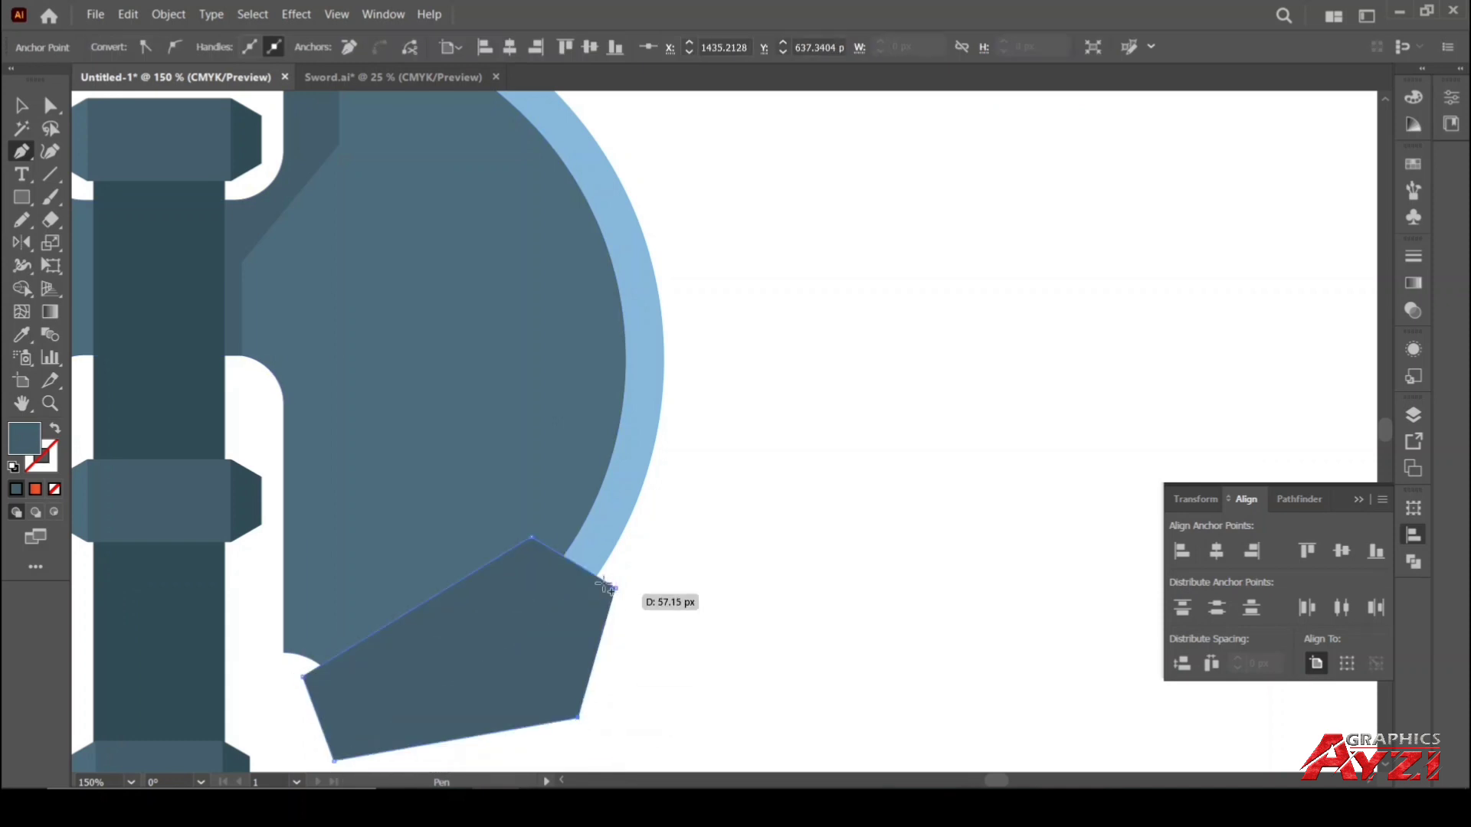
left_click(616, 588)
Trim the five-sided shape to the right blade's lower rim with Shape Builder
left_click(21, 105)
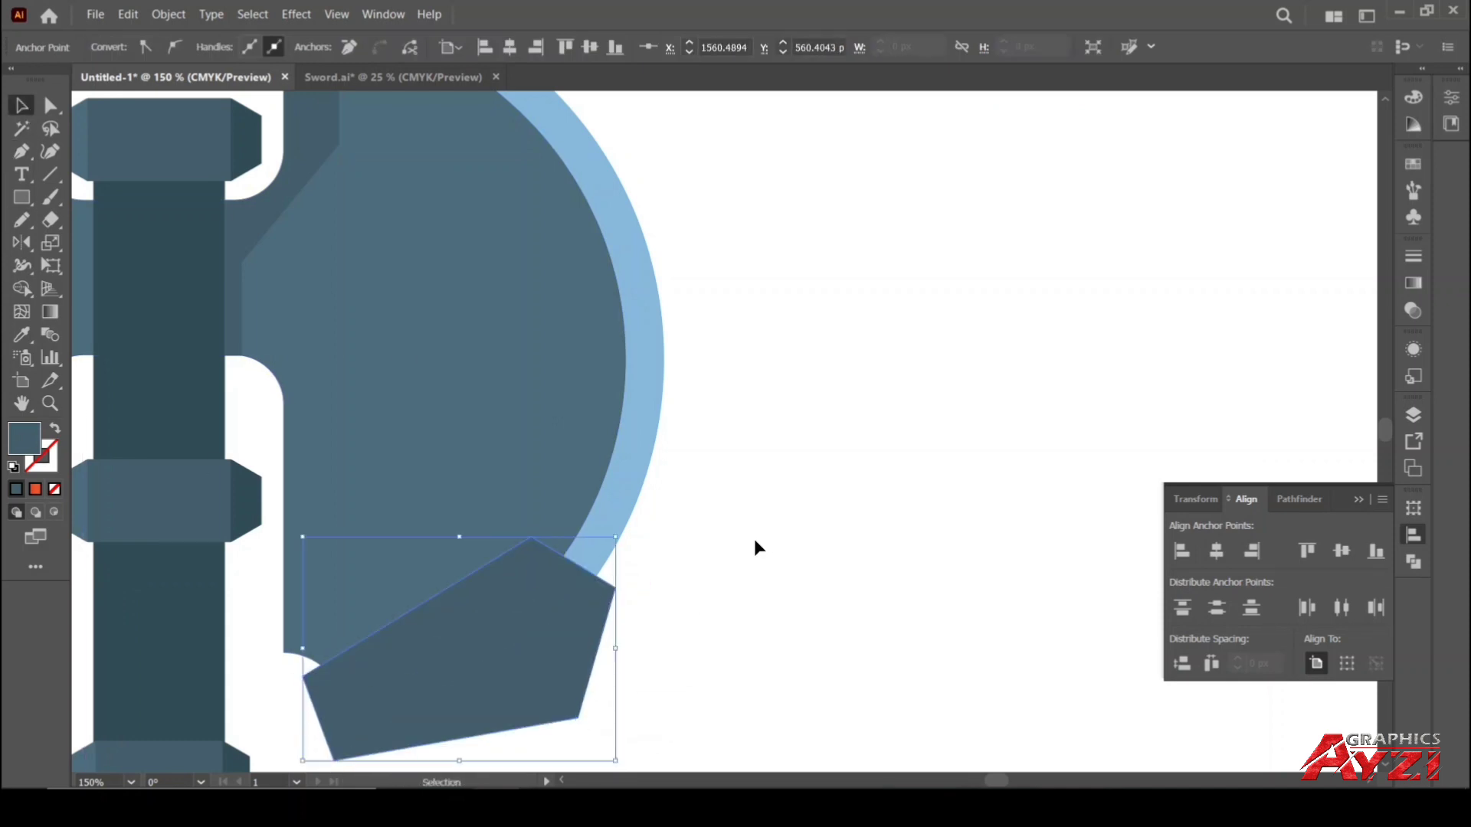
left_click(633, 509, "shift")
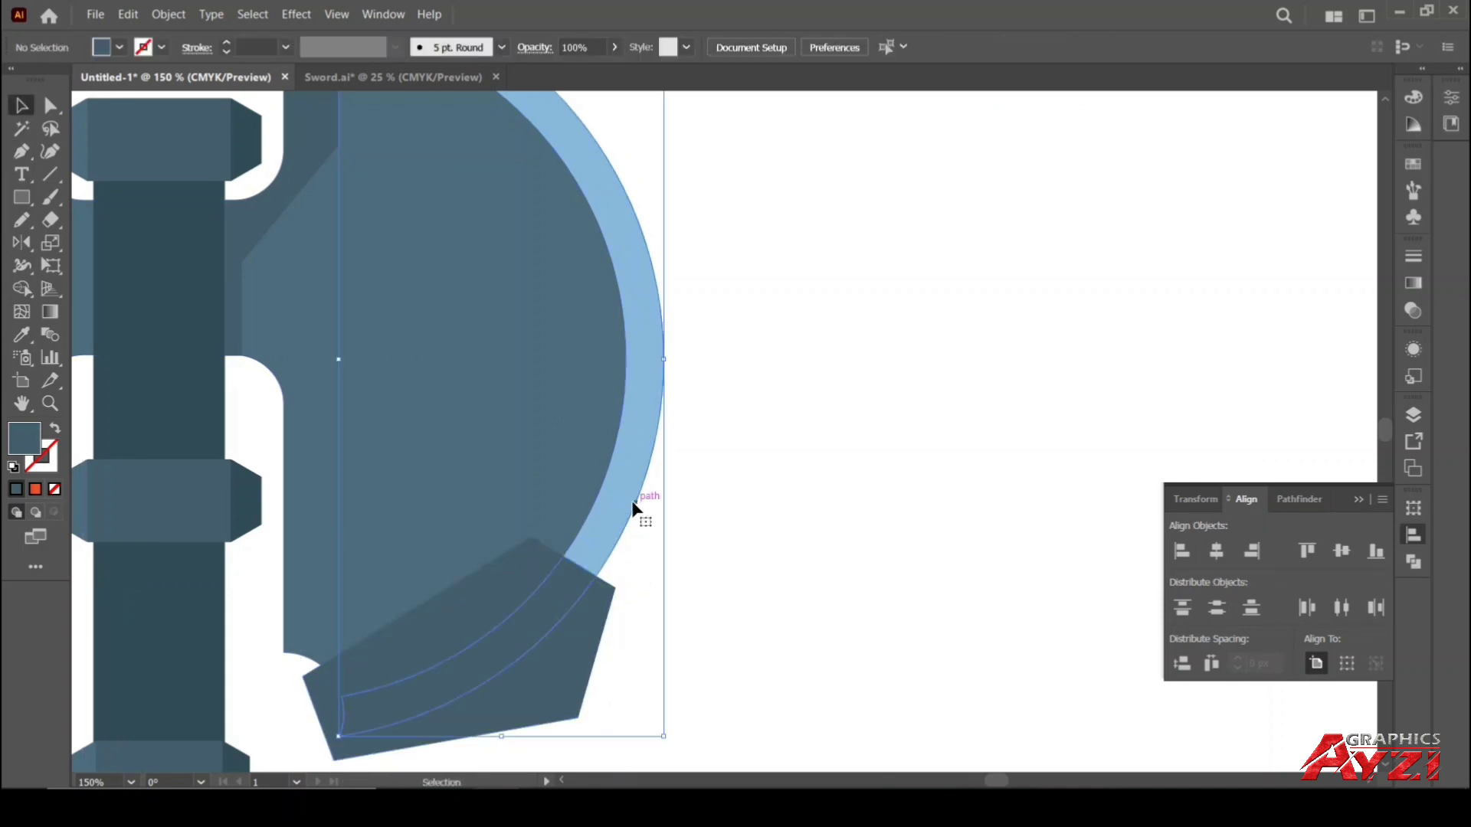
left_click(26, 291)
left_click(558, 674, "alt")
left_click(23, 107)
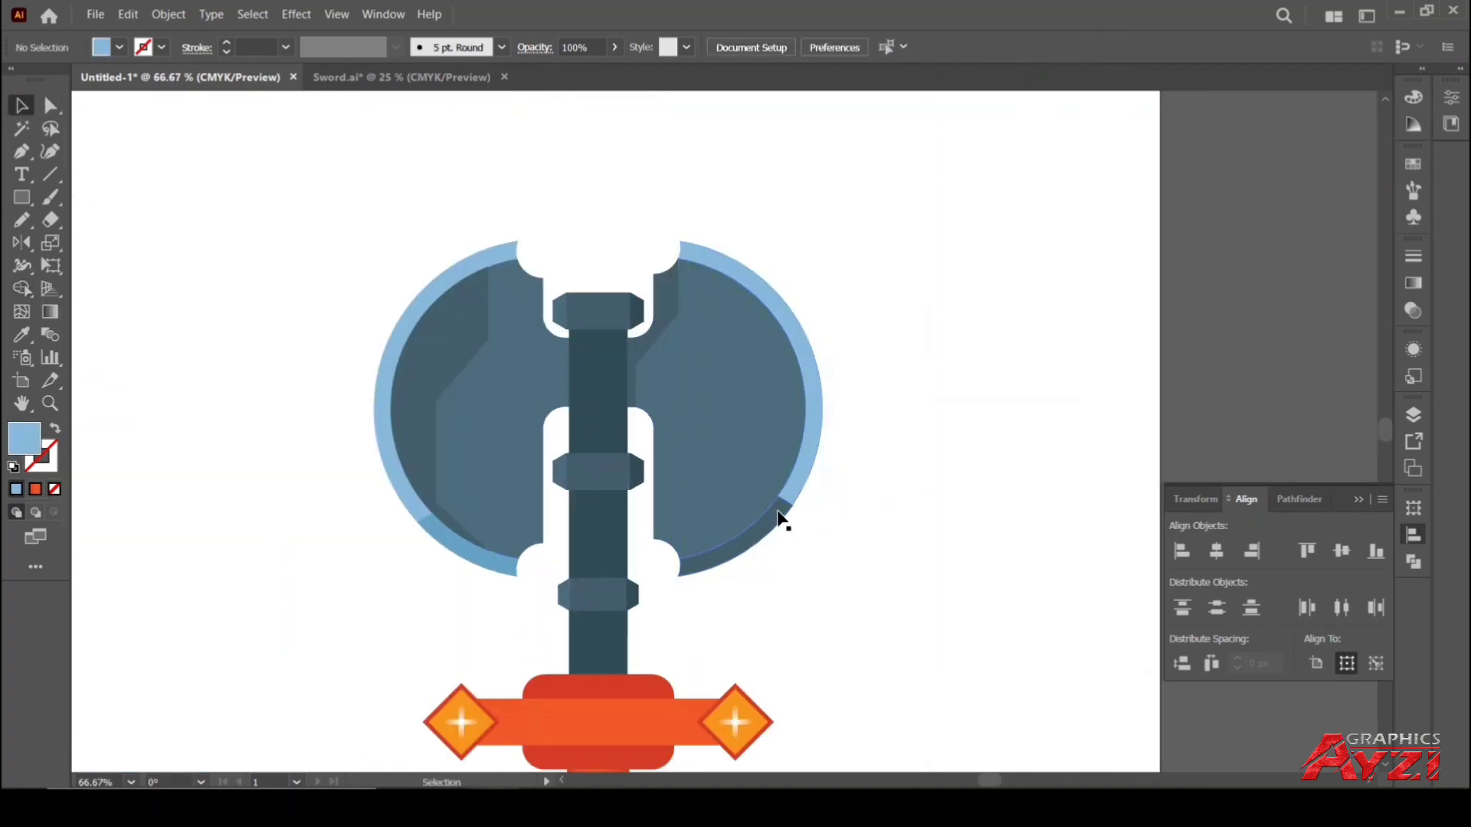
Recolour the lower rim piece with the medium blue sampled from the left blade's rim shade
left_click(778, 514)
key("i")
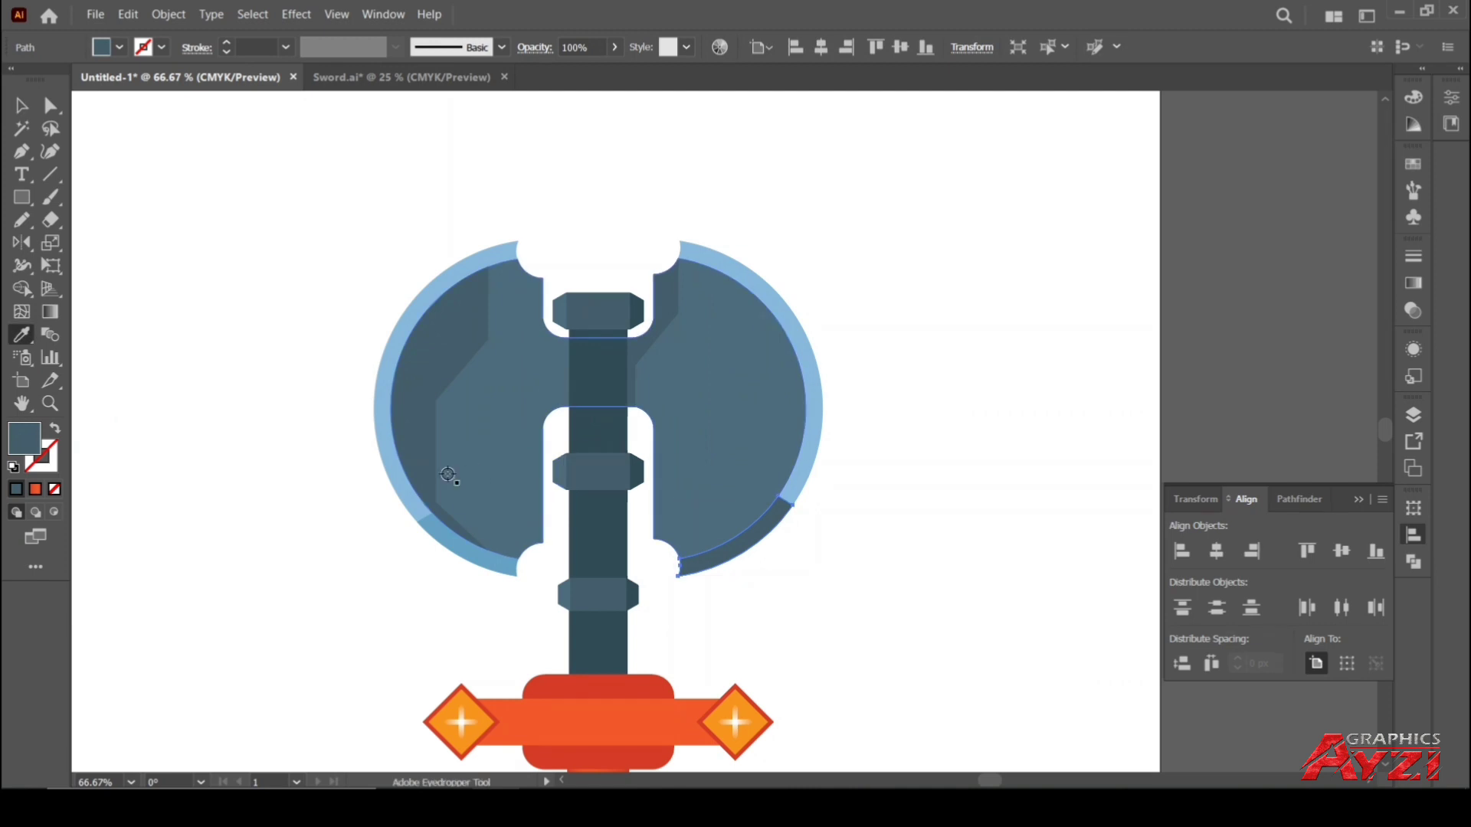
left_click(431, 531)
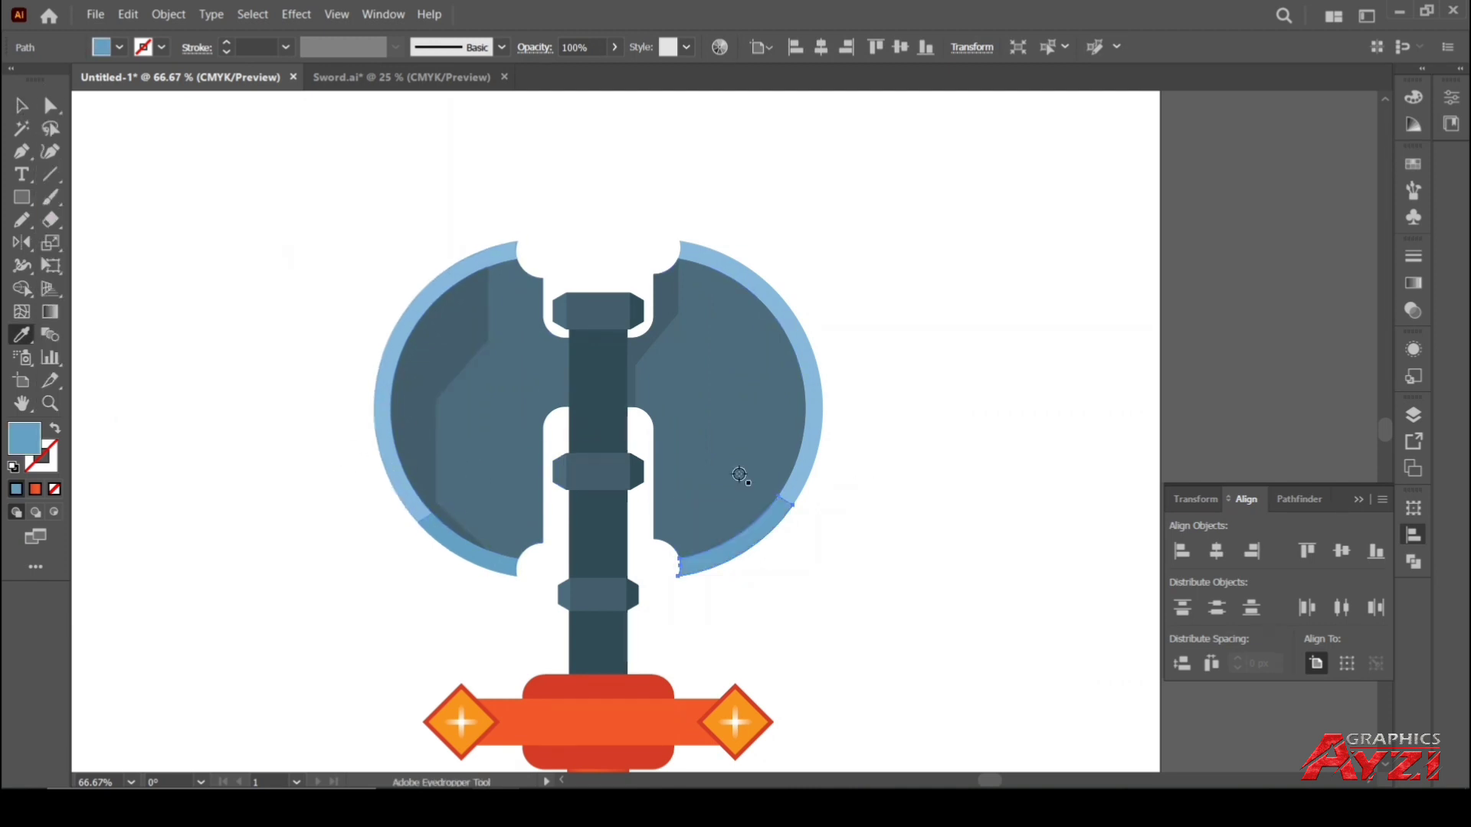
left_click(21, 105)
Delete the medium blue piece from the lower rim of the right blade
left_click(728, 369)
left_click(843, 467)
left_click(775, 525)
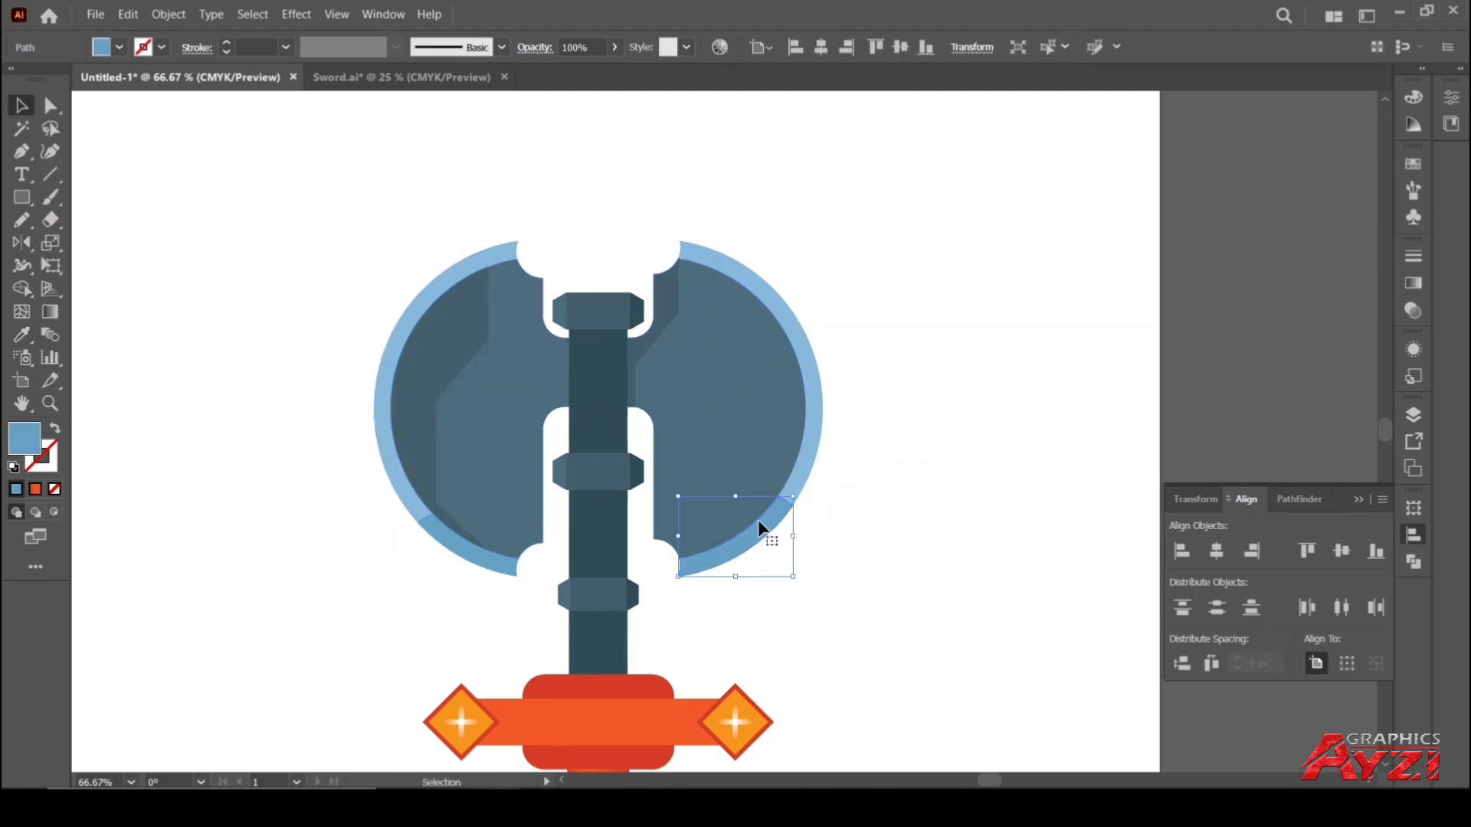
key("Delete")
Draw a slanted medium blue four-sided shape with the Pen tool over the upper end of the right blade's rim
scroll(813, 262, "up", 1)
left_click_drag(764, 303, 587, 416)
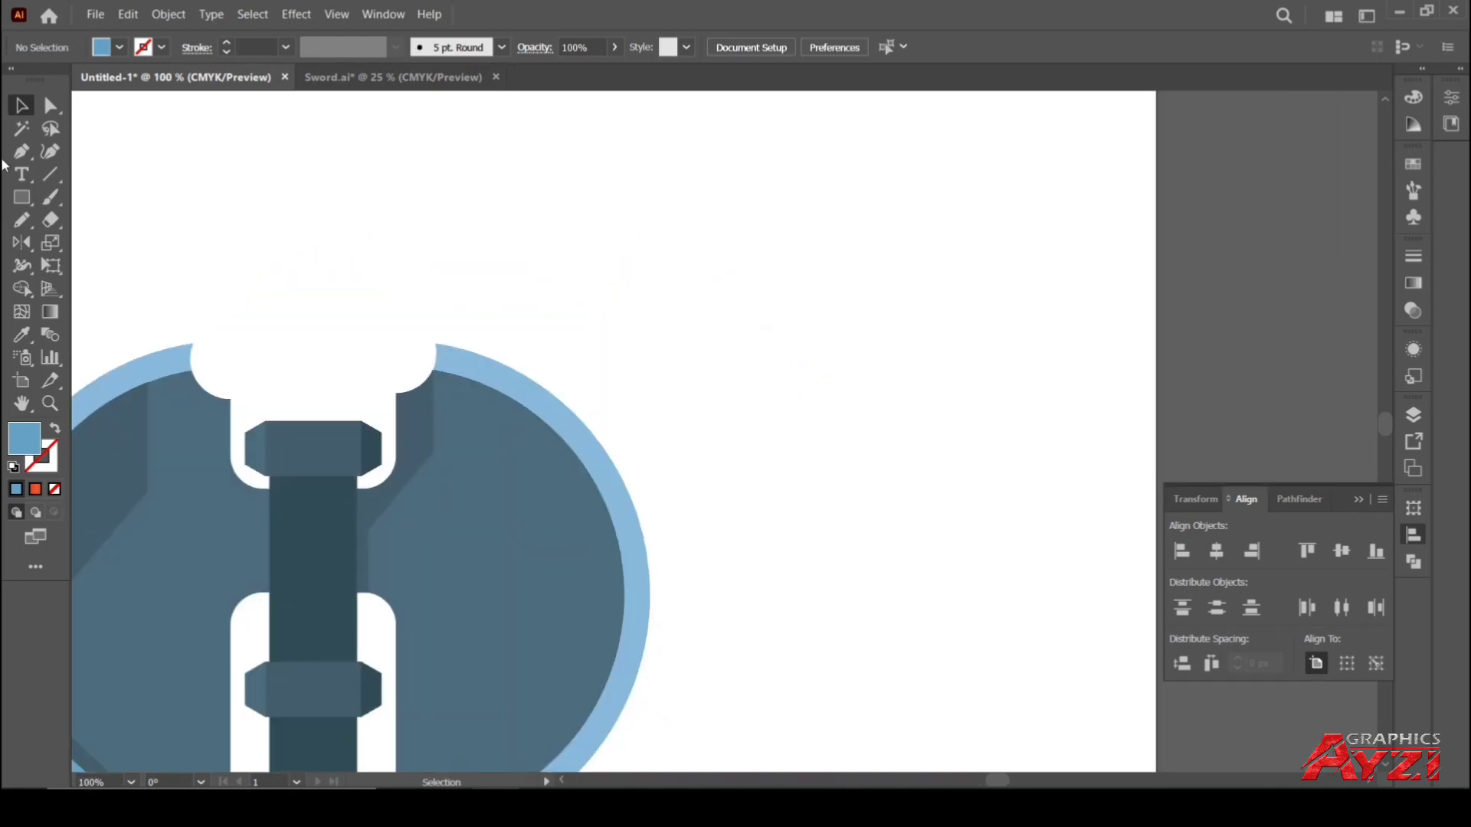
left_click(22, 152)
left_click(576, 487)
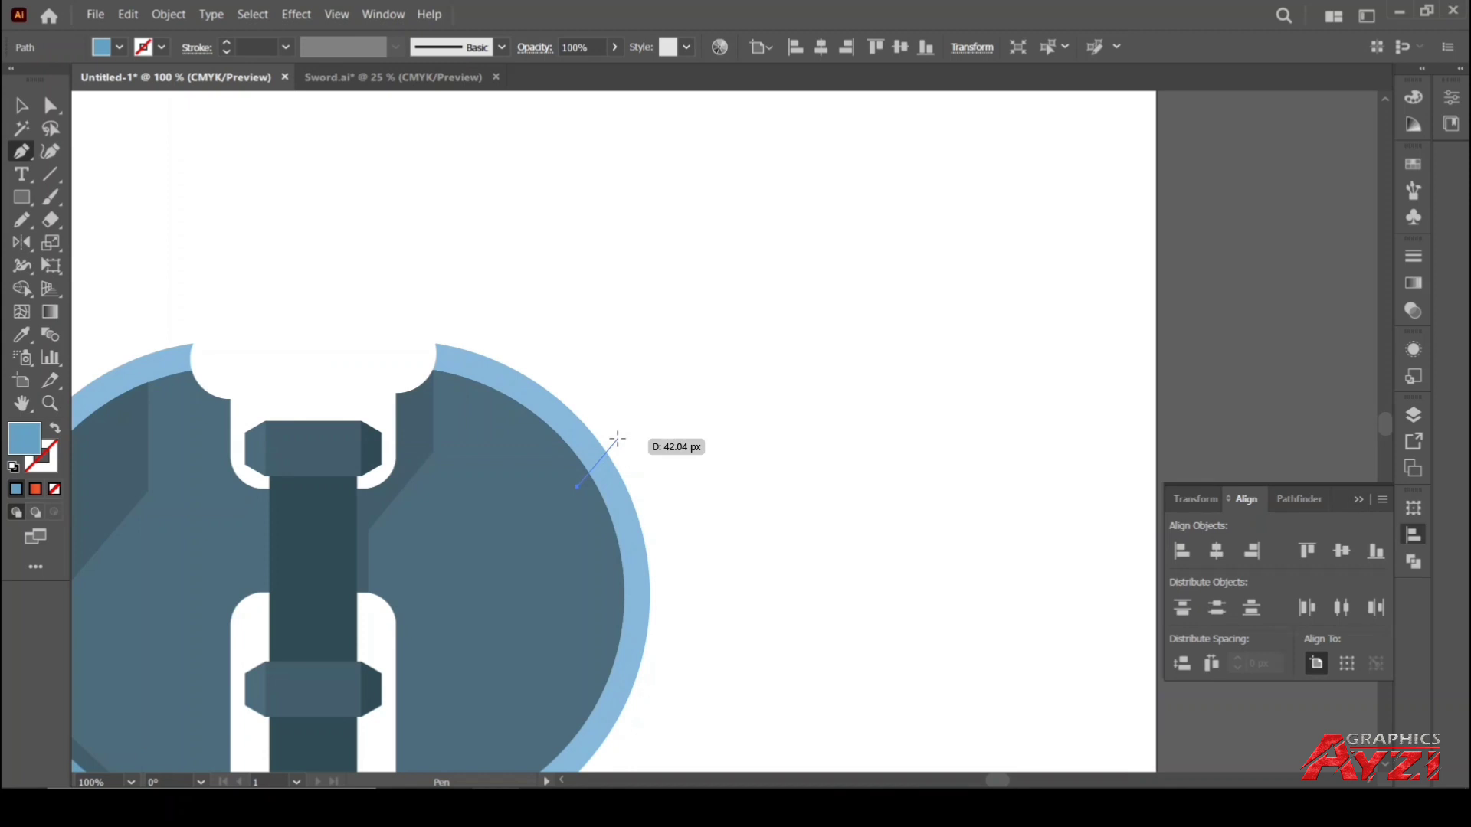
left_click(618, 439)
left_click(442, 295)
left_click(395, 354)
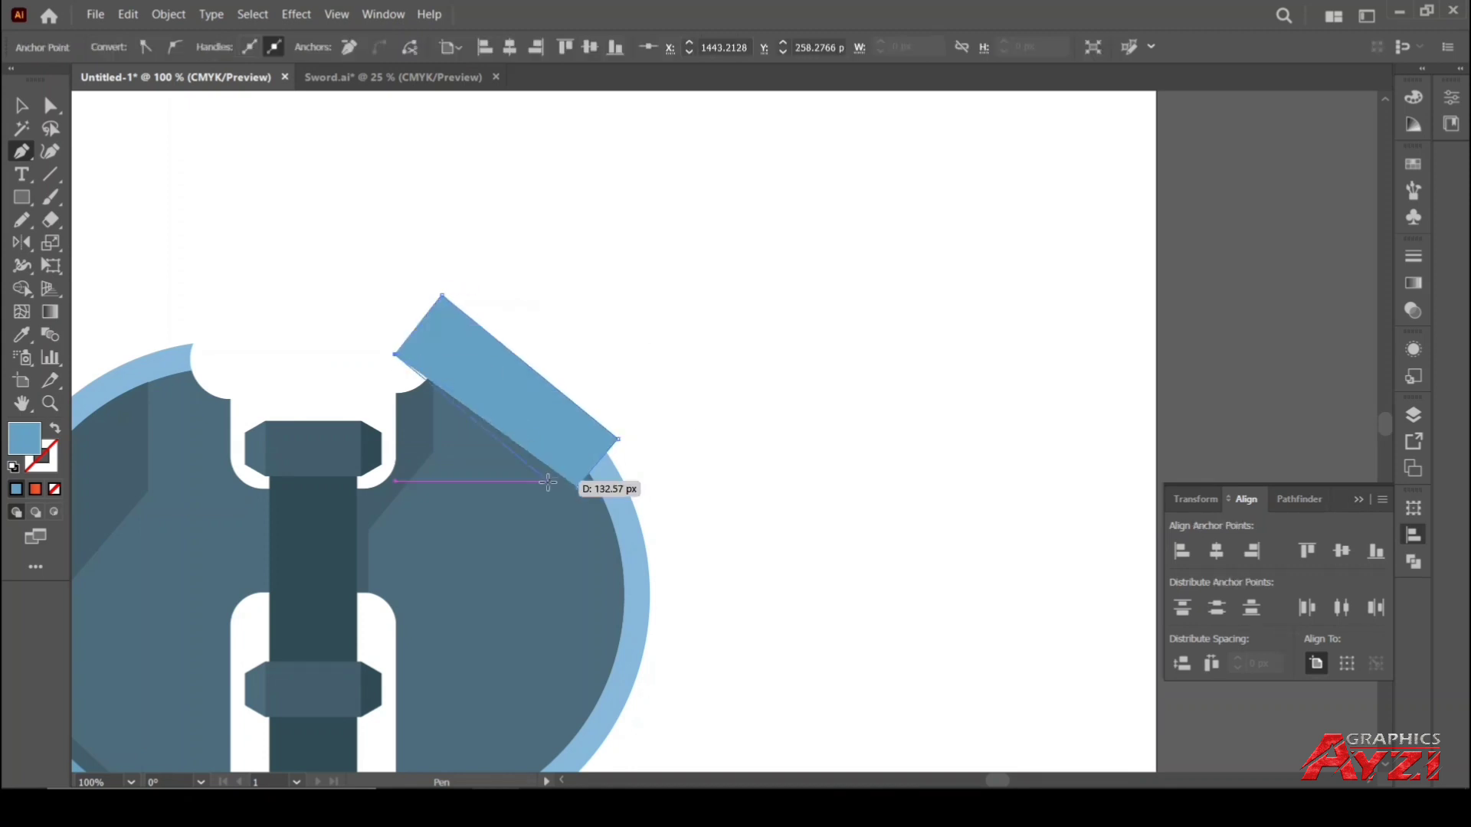
left_click(578, 487)
Select the slanted shape with the rim and trim it to the right blade's upper rim with Shape Builder
left_click(21, 106)
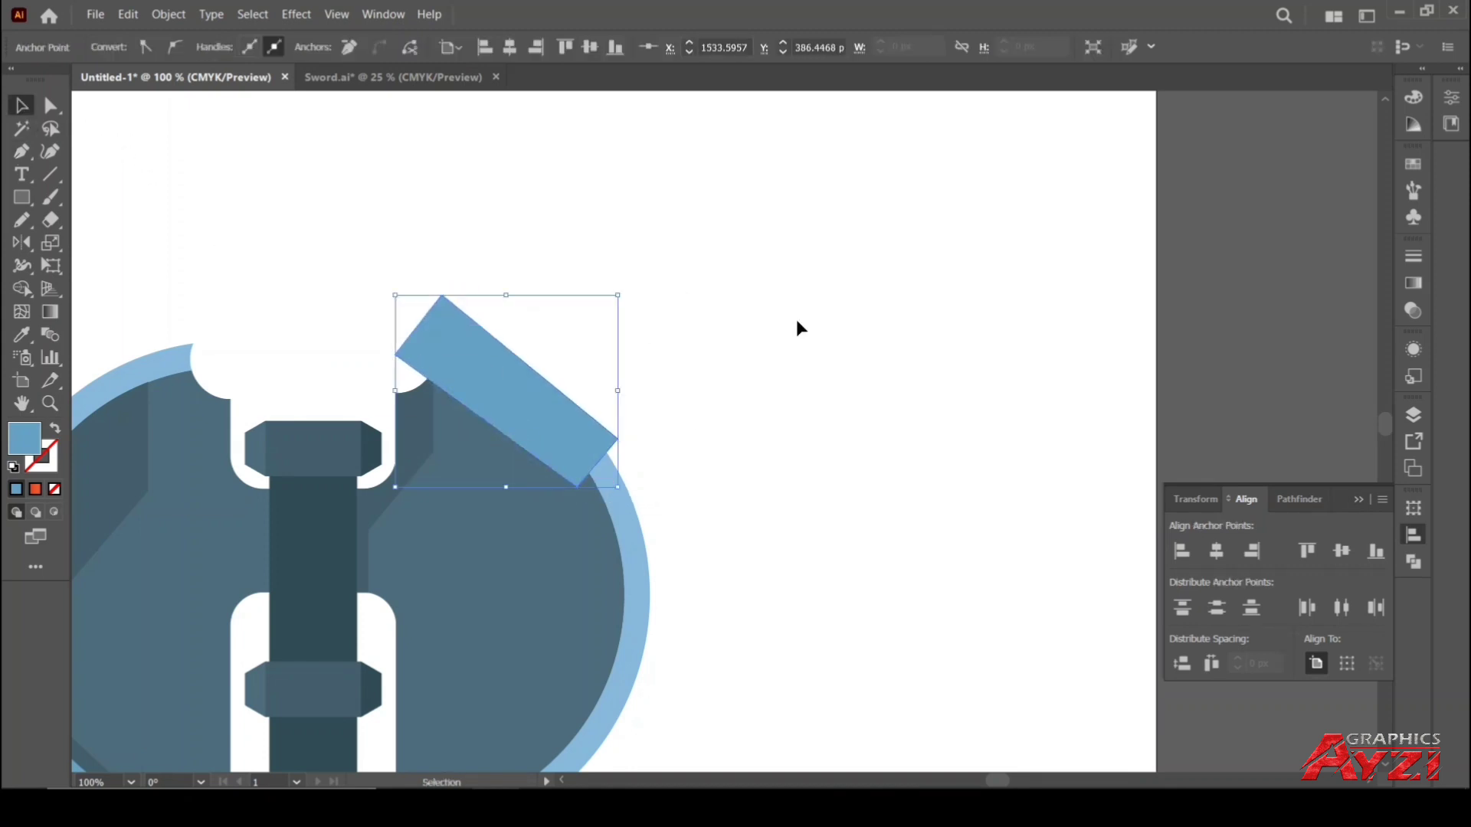
left_click(796, 319)
scroll(703, 459, "up", 2)
left_click(524, 490)
left_click(484, 393)
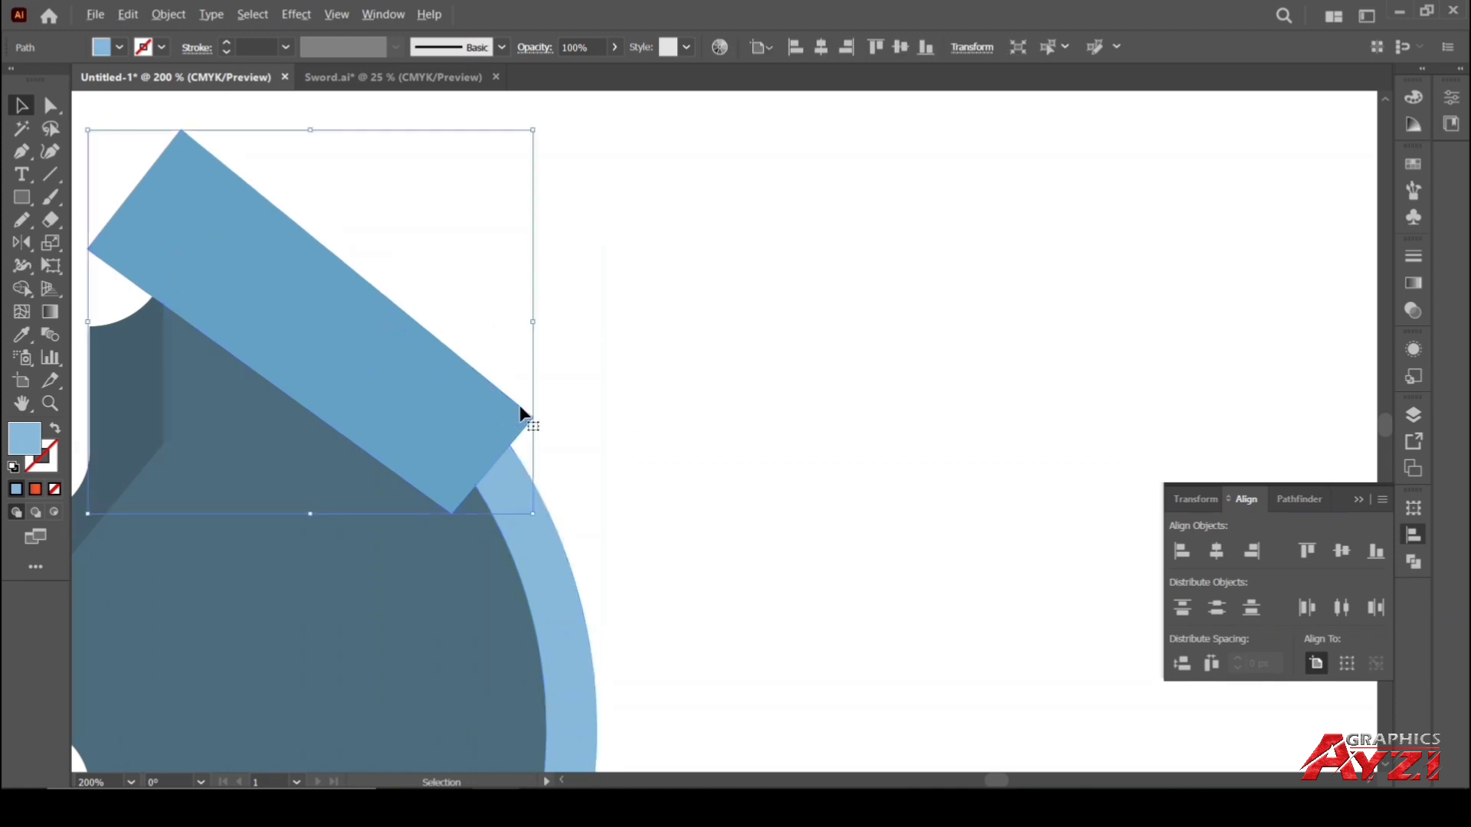
left_click(548, 541, "shift")
left_click(22, 289)
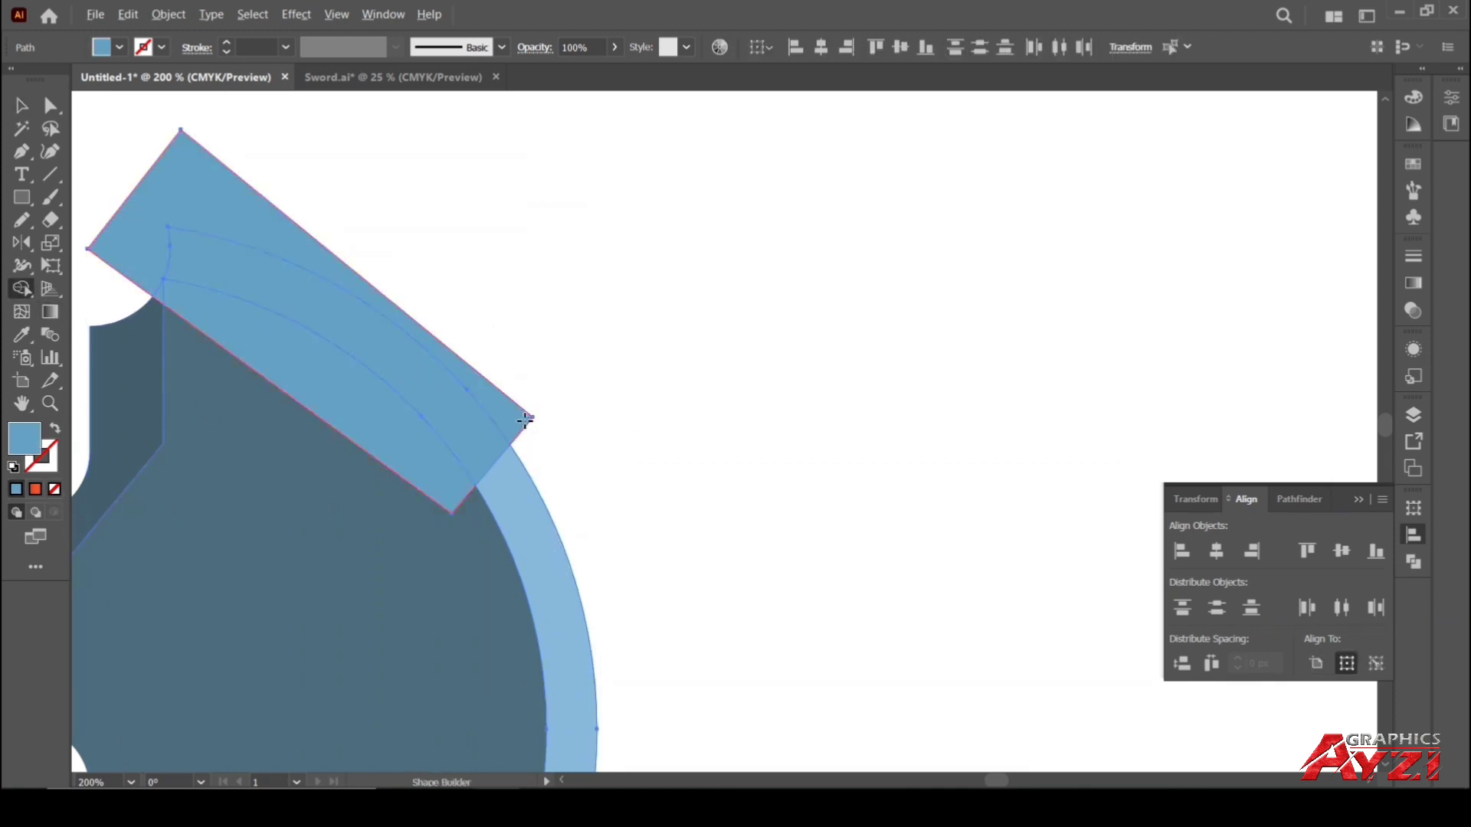
left_click(418, 332, "alt")
key("v")
left_click(596, 277)
Shrink the lowest cap on the axe shaft around its centre so it is only slightly wider than the shaft
scroll(596, 277, "down", 5)
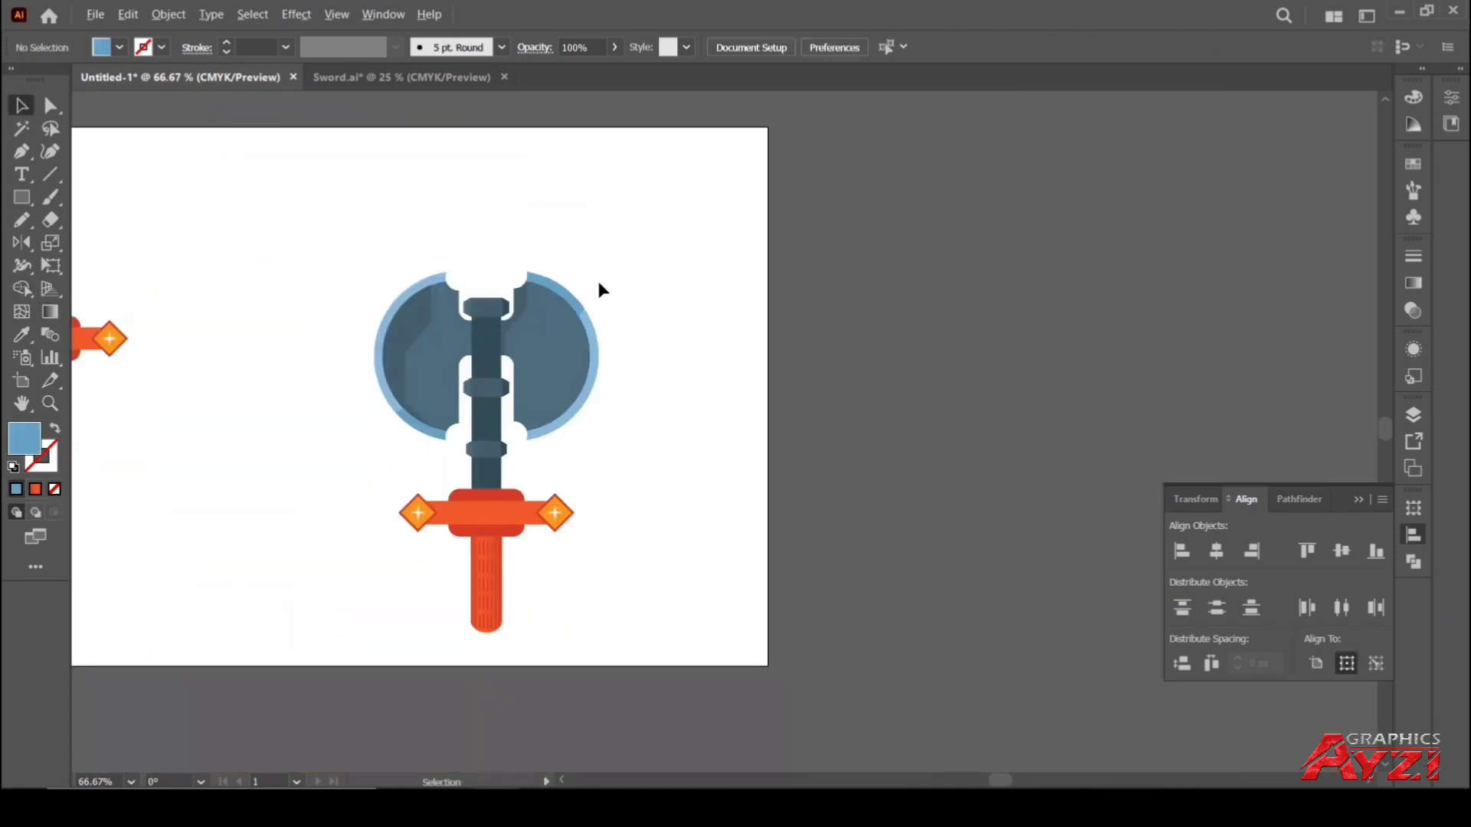
scroll(609, 289, "down", 1)
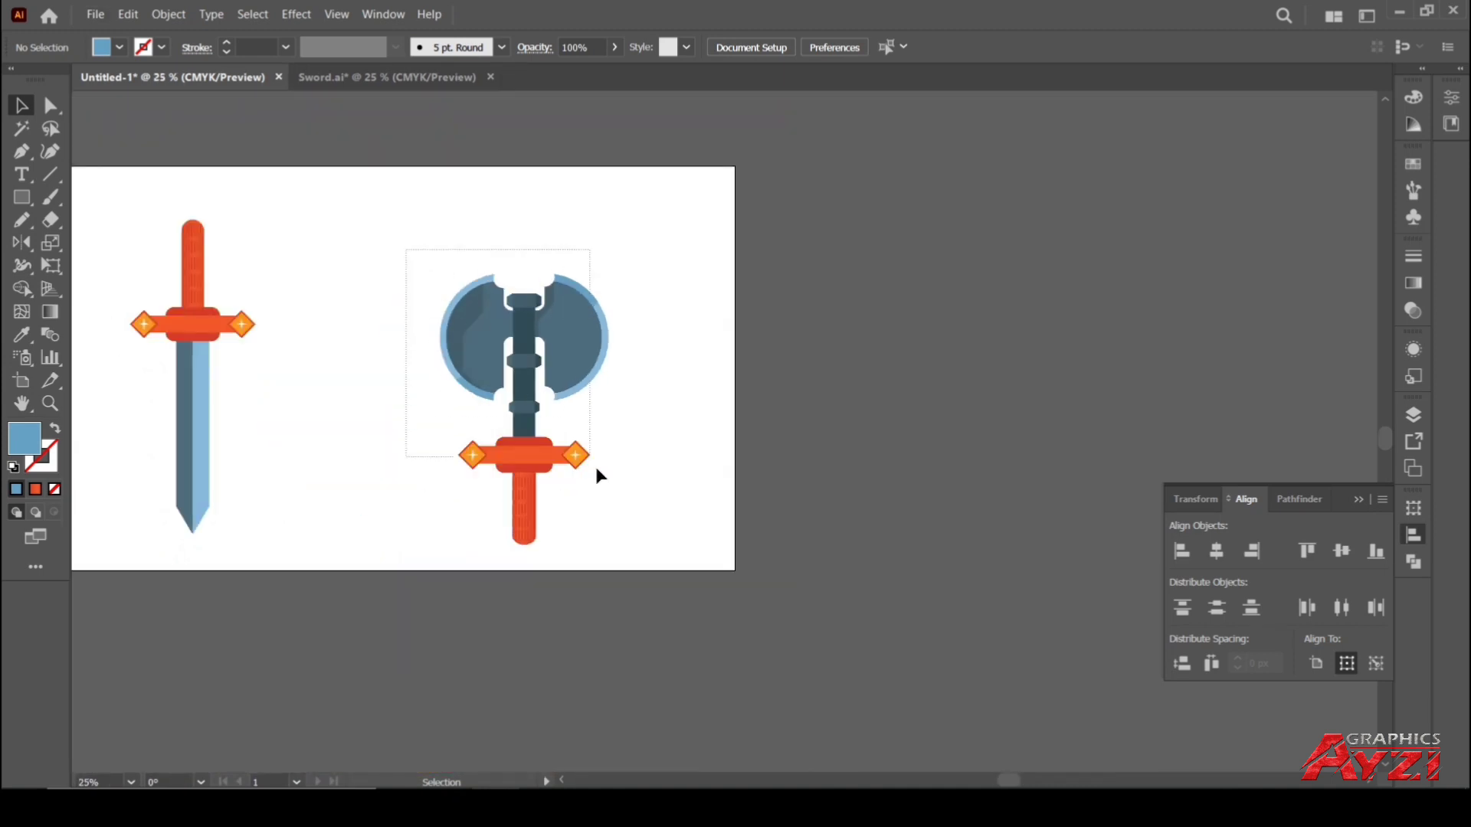
left_click_drag(596, 470, 657, 450)
left_click(654, 385)
scroll(654, 385, "down", 1)
scroll(571, 395, "up", 2)
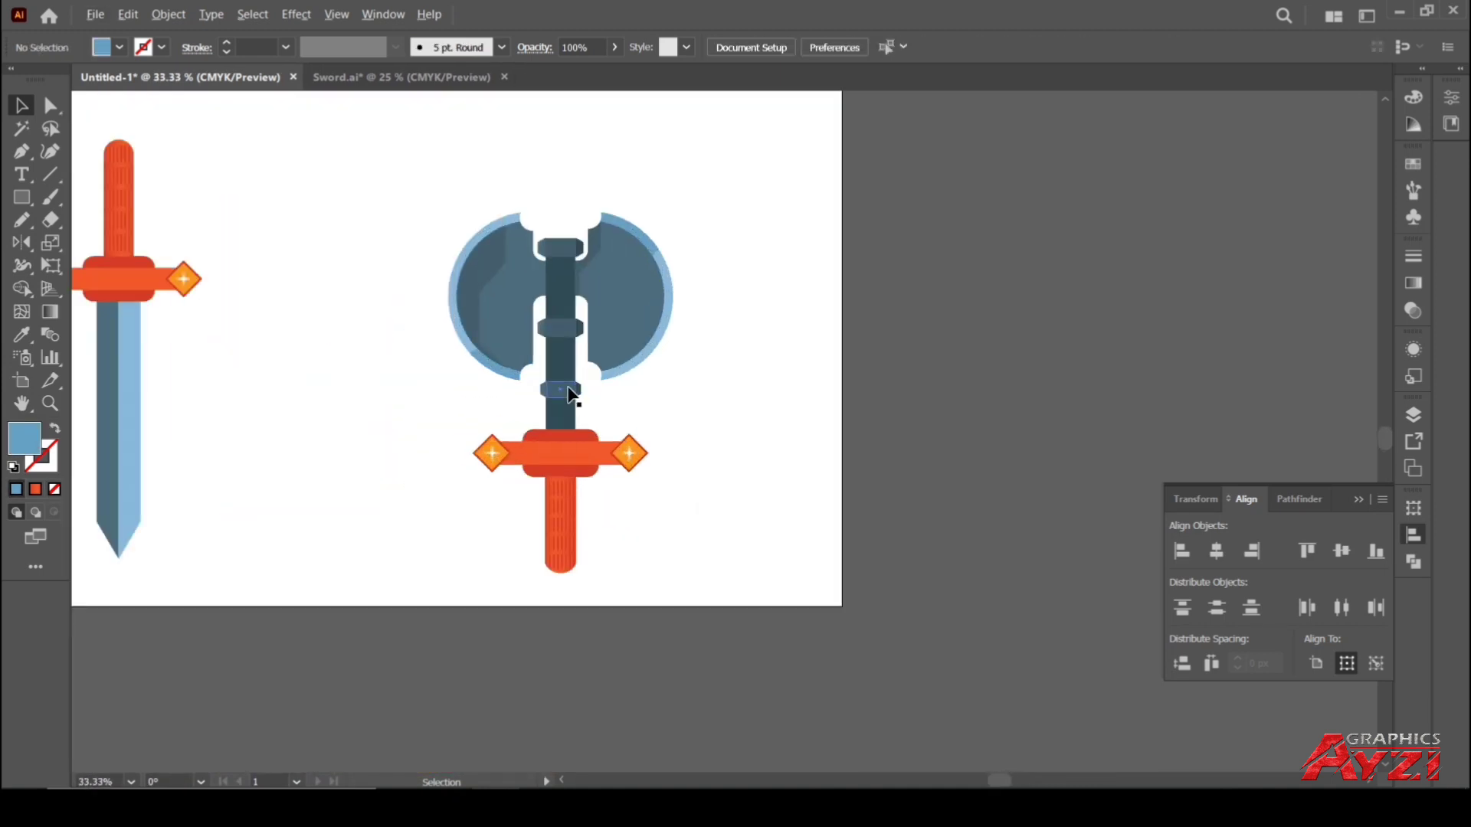
scroll(571, 394, "up", 2)
left_click(579, 397)
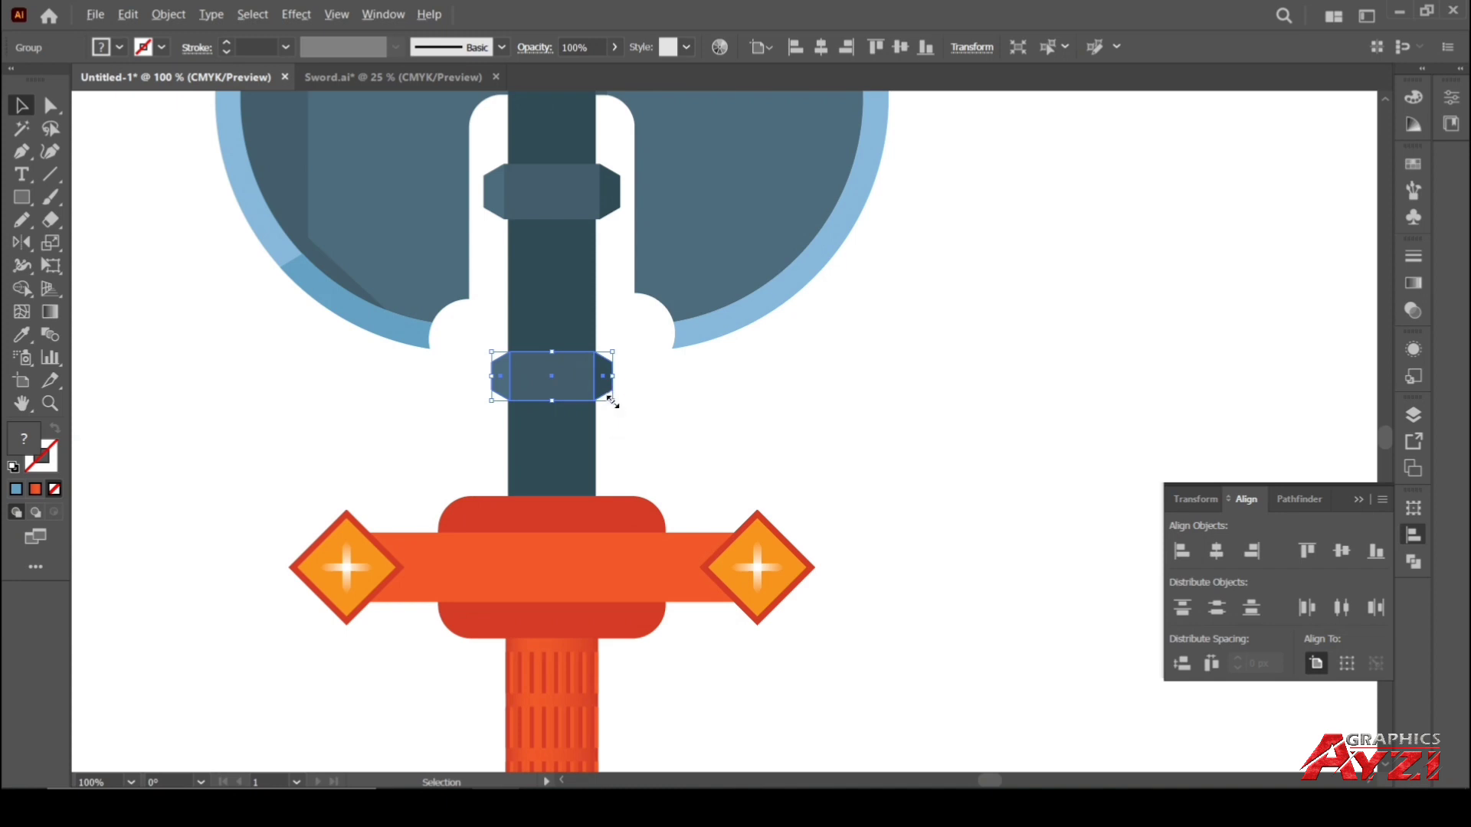
left_click_drag(610, 399, 610, 398)
left_click(683, 391)
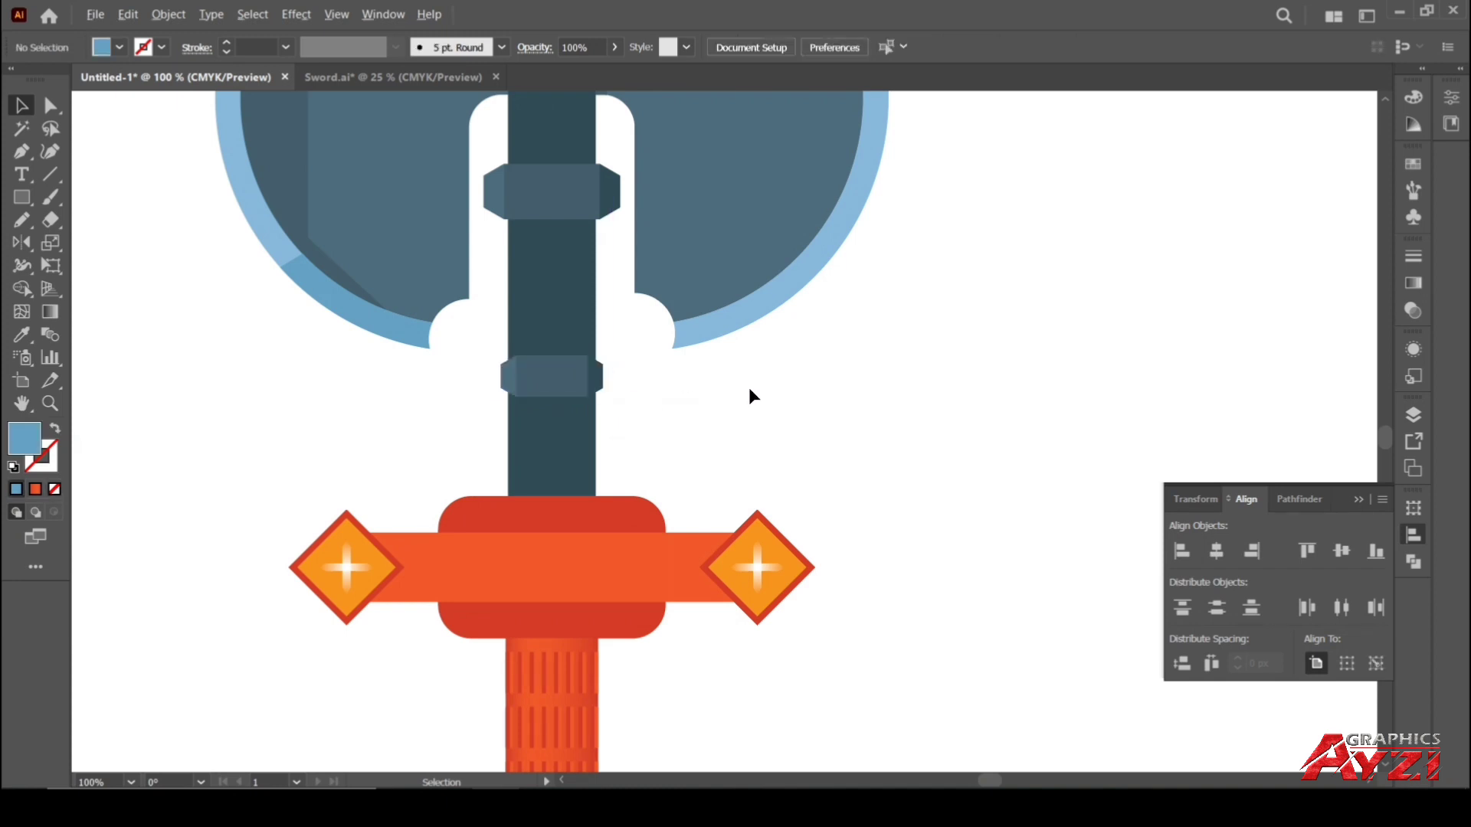
scroll(747, 388, "down", 3)
left_click_drag(802, 384, 775, 349)
scroll(802, 378, "down", 1)
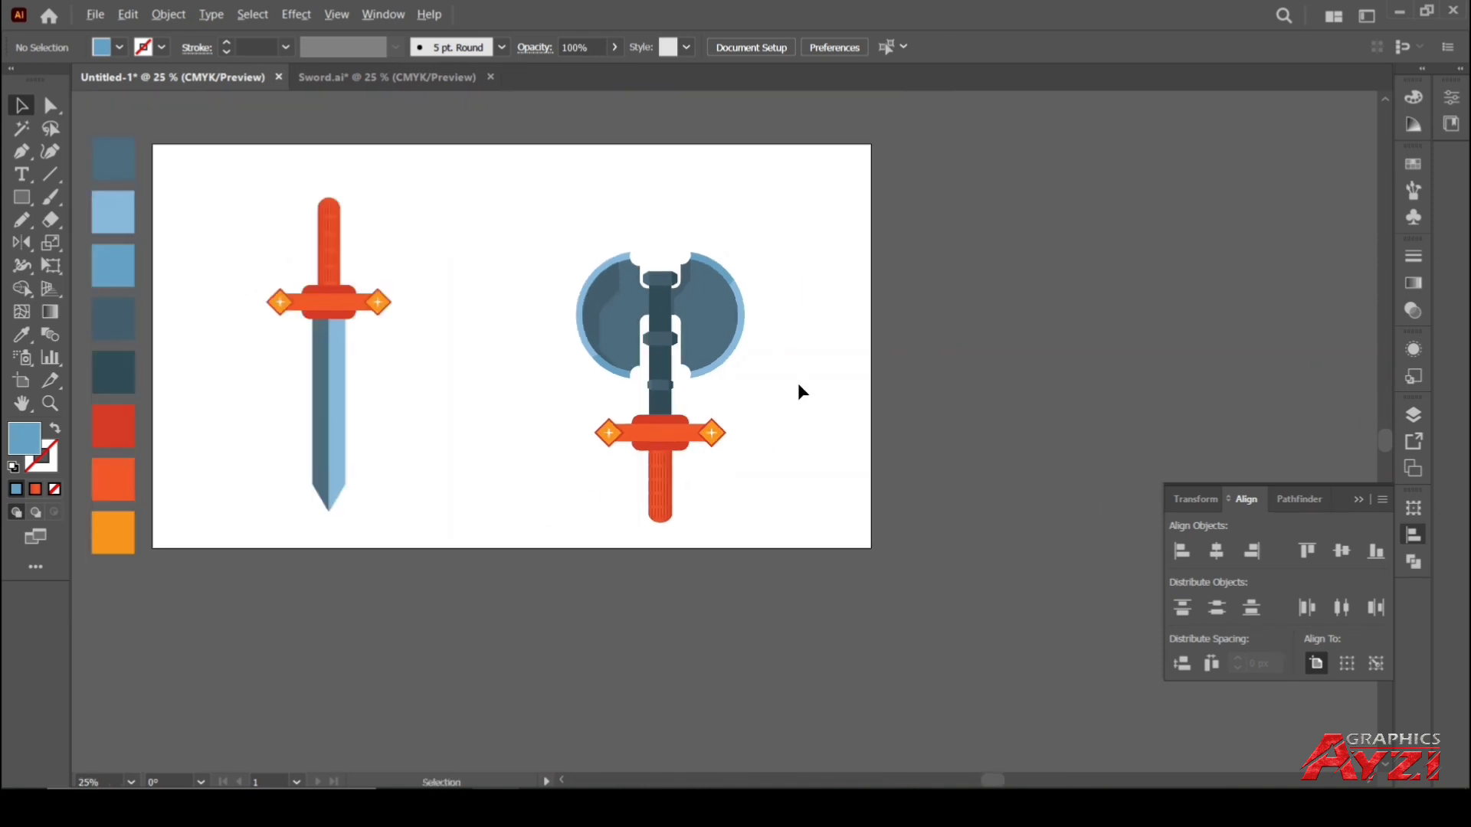
scroll(671, 464, "up", 4)
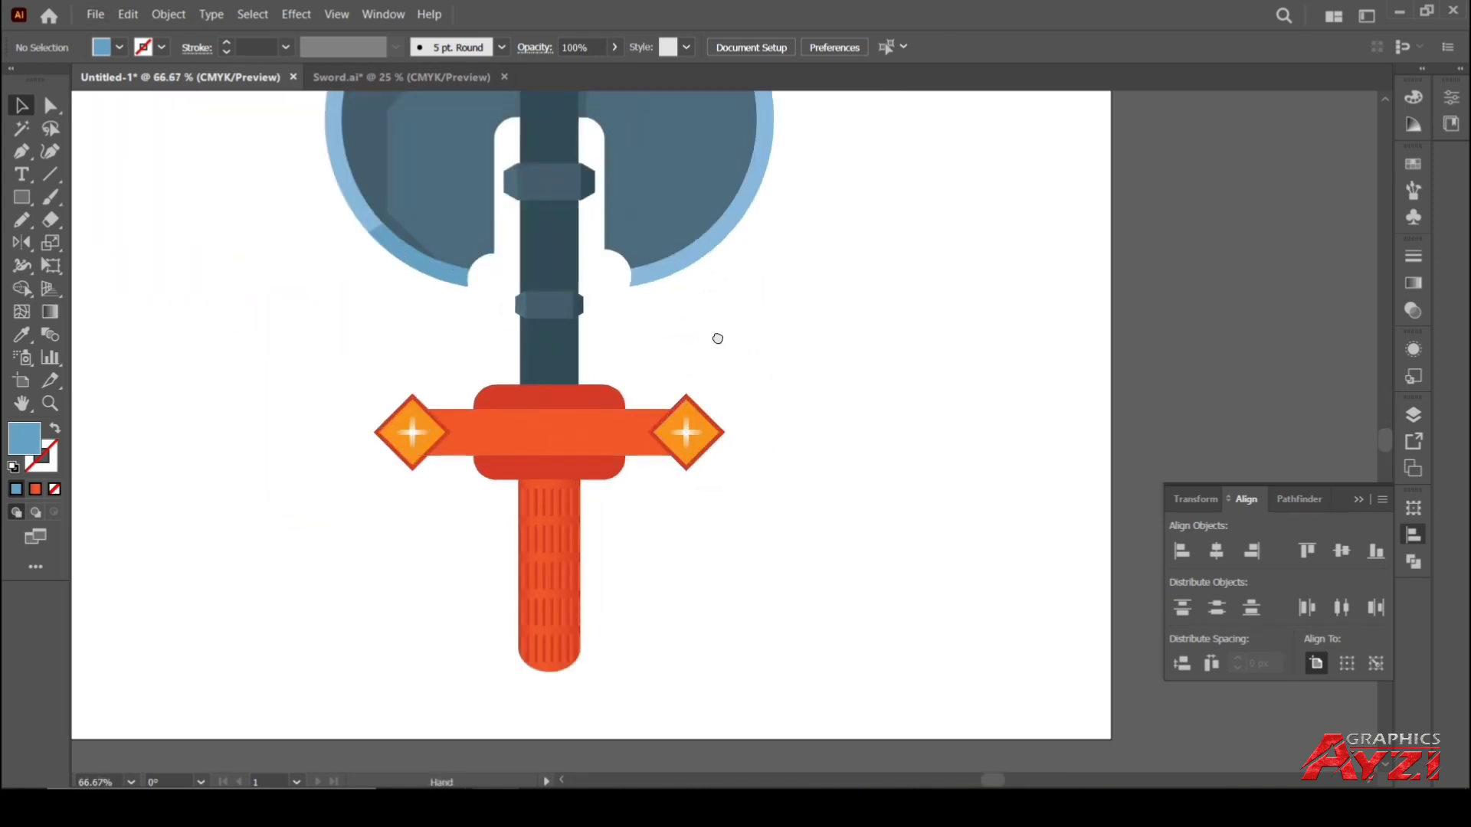
mouse_move(844, 348)
left_mouse_down()
mouse_move(896, 399)
mouse_move(912, 377)
left_mouse_up()
key("v")
left_click(865, 413)
scroll(869, 389, "up", 1)
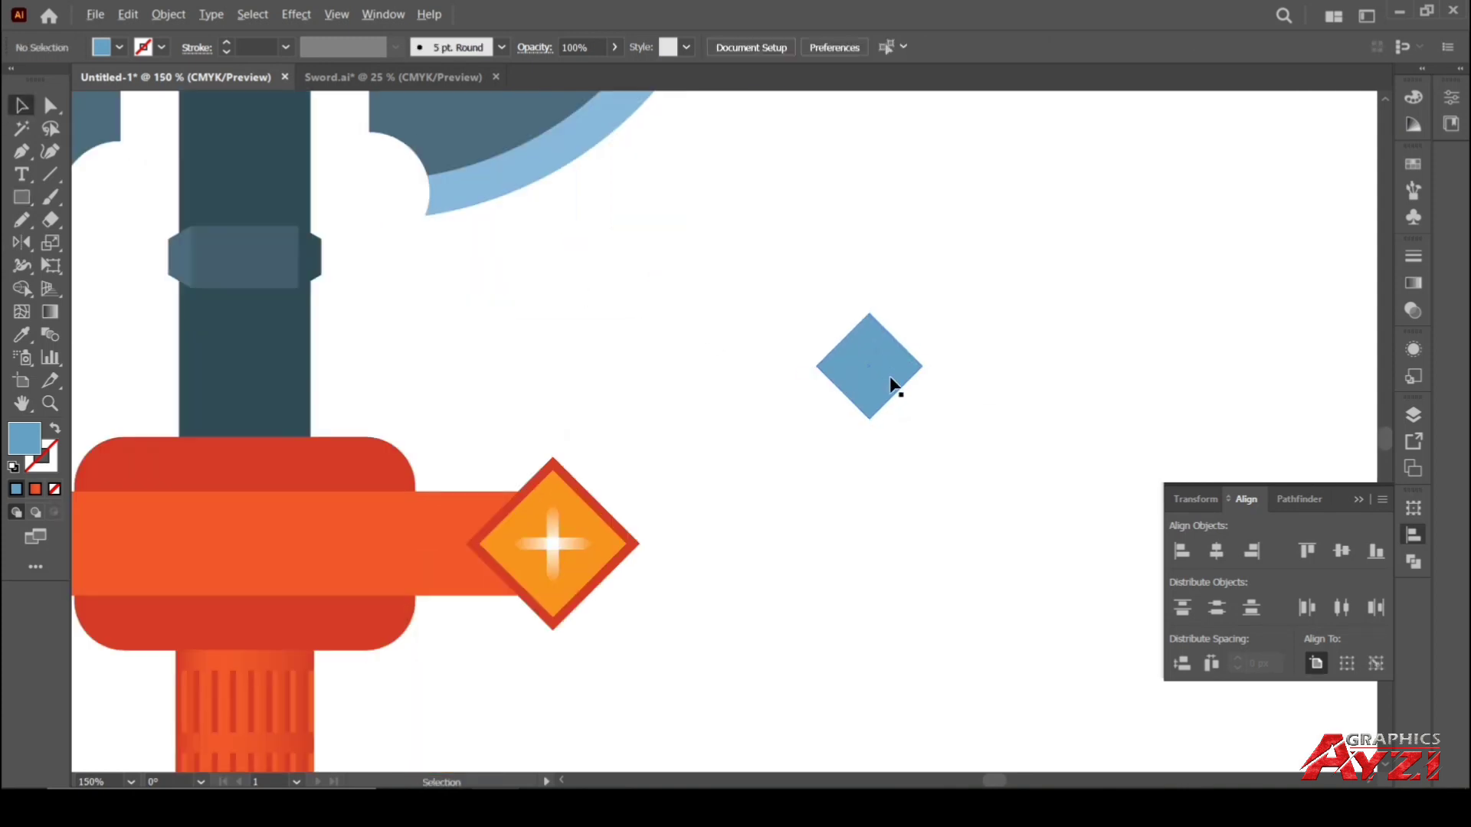
left_click_drag(784, 384, 648, 519)
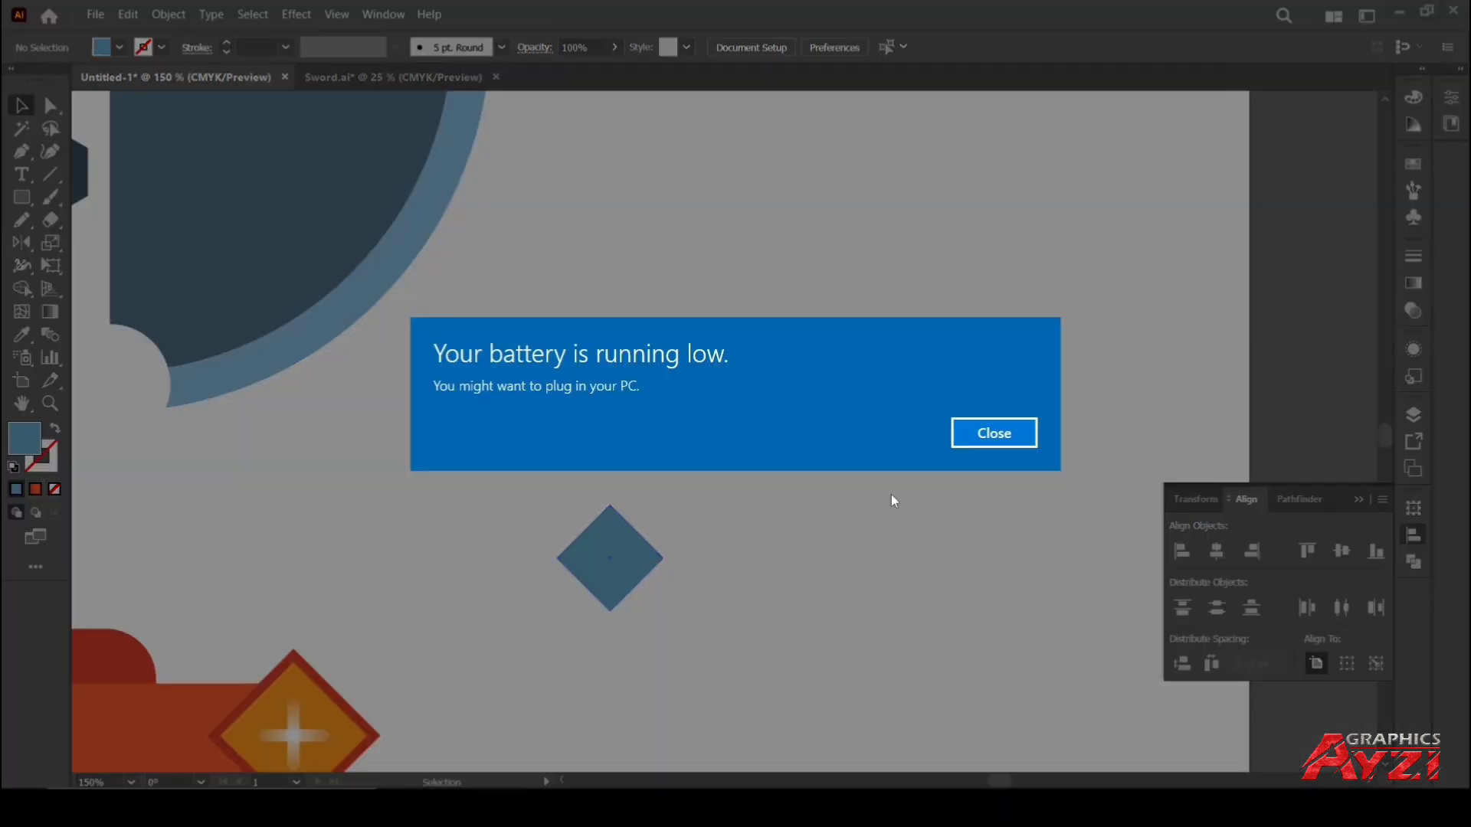
left_click(995, 433)
left_click(637, 562)
key("Delete")
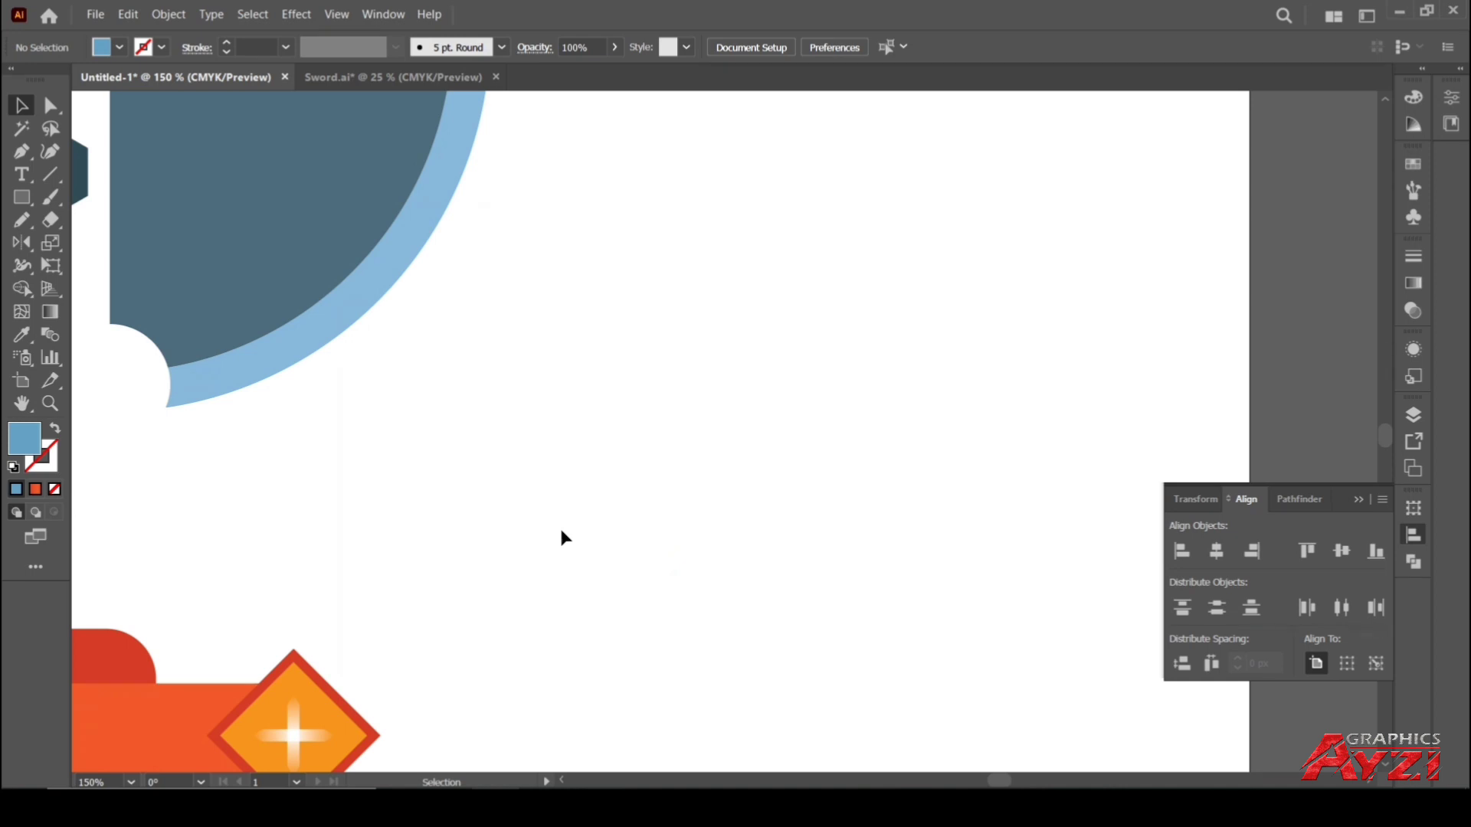
Draw a three-sided polygon with the Polygon tool in the empty area beside the axe's right blade
left_click(22, 198)
left_click(22, 204)
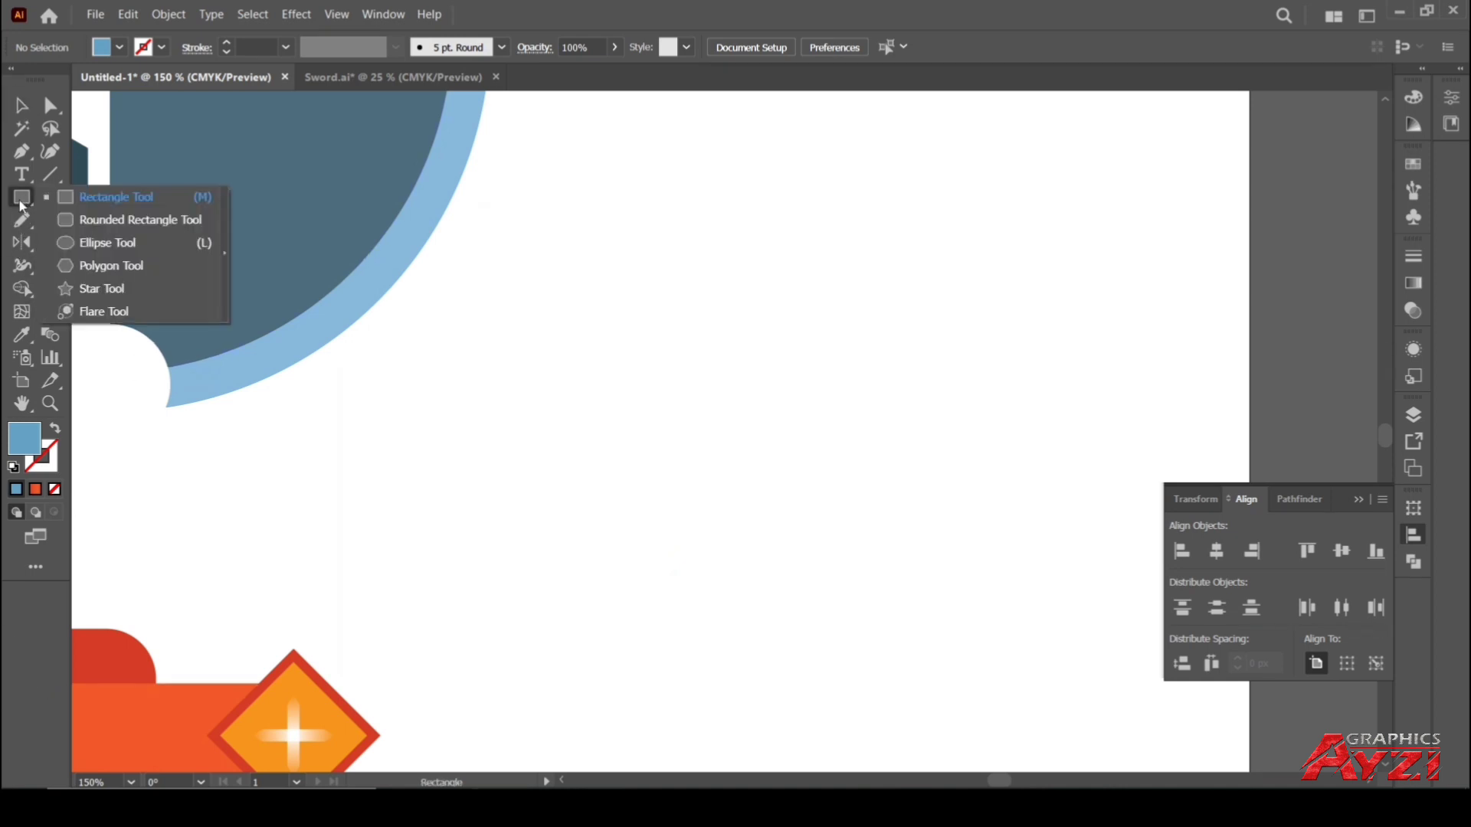
left_click_drag(27, 203, 77, 267)
left_click(626, 407)
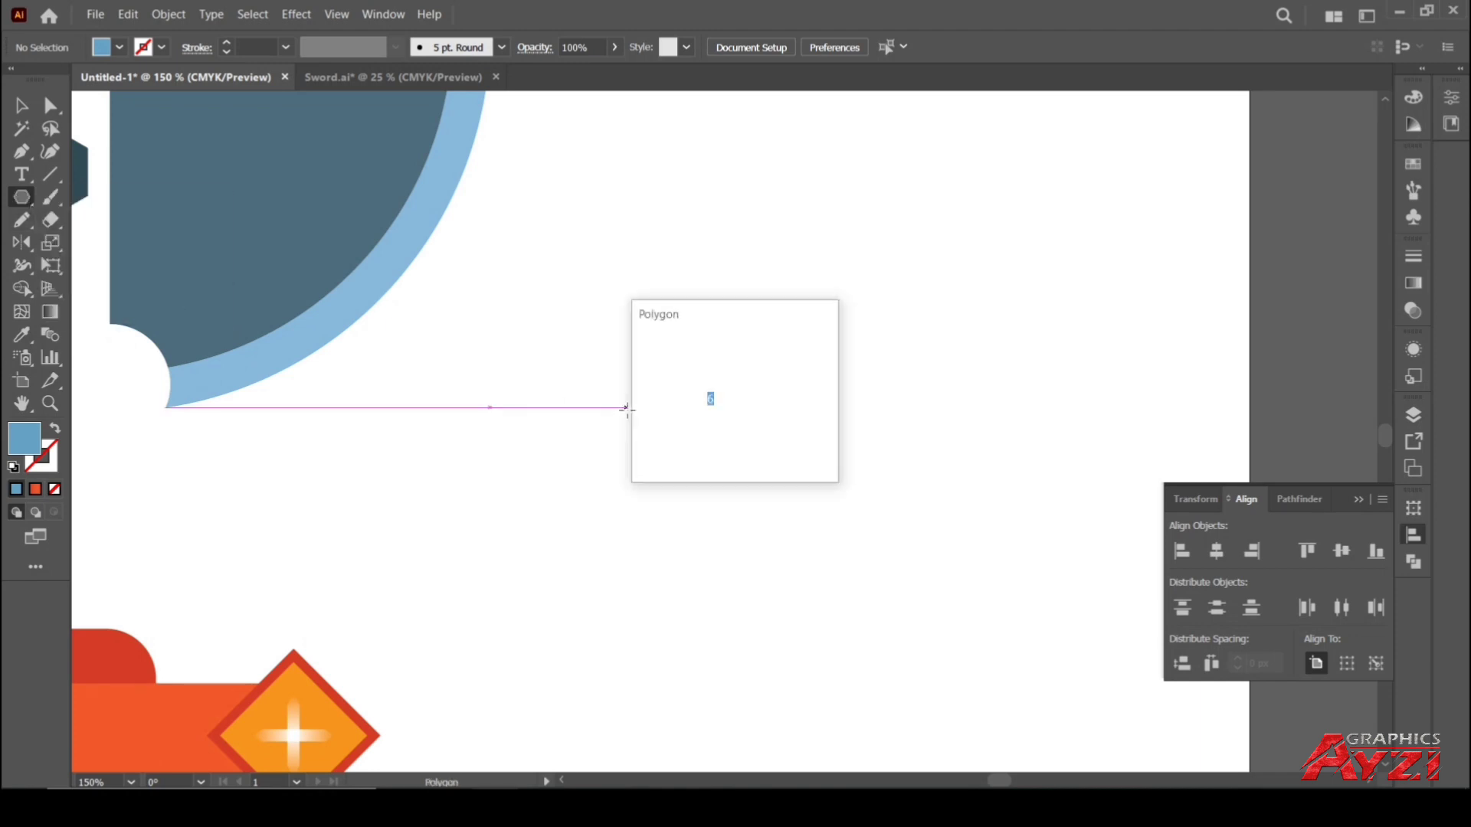
type("3")
left_click(689, 444)
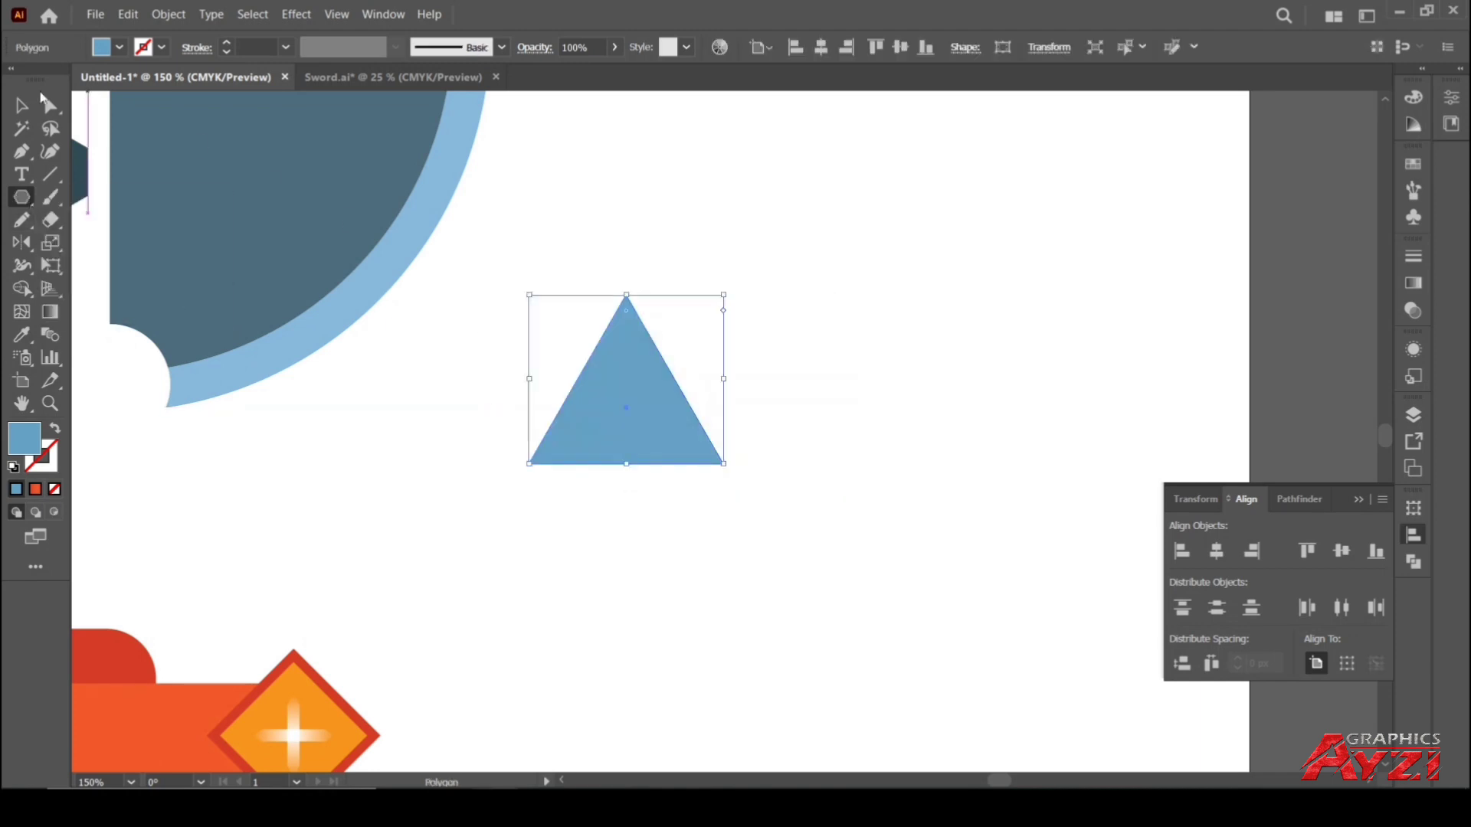
Fully round the two base corners of the triangle to turn it into a teardrop with its tip upward
key("v")
key("ctrl+shift+a")
key("a")
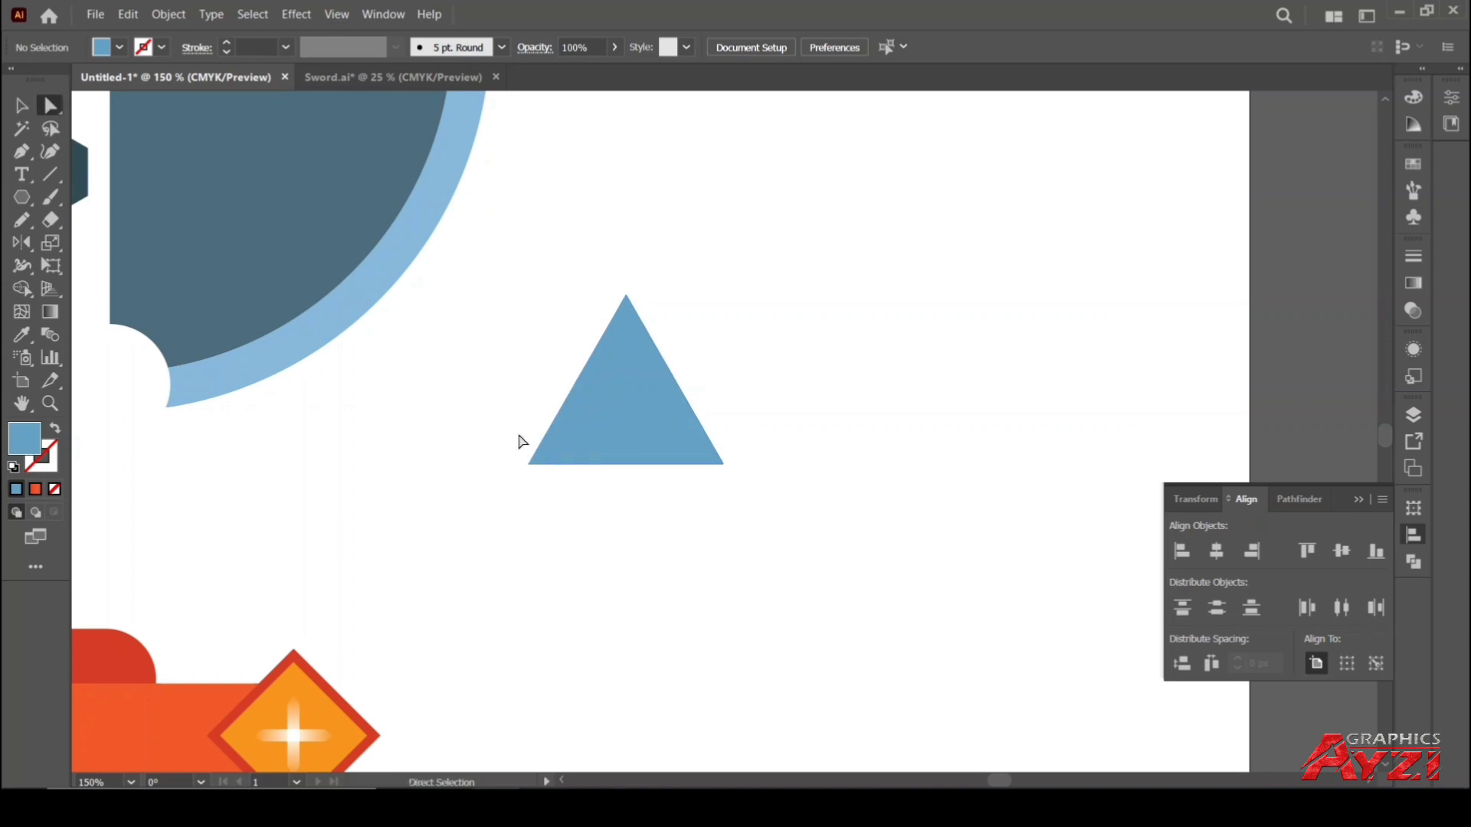
left_click_drag(518, 437, 610, 309)
left_click(592, 280)
scroll(591, 280, "down", 3)
scroll(606, 284, "down", 1)
scroll(605, 288, "up", 2)
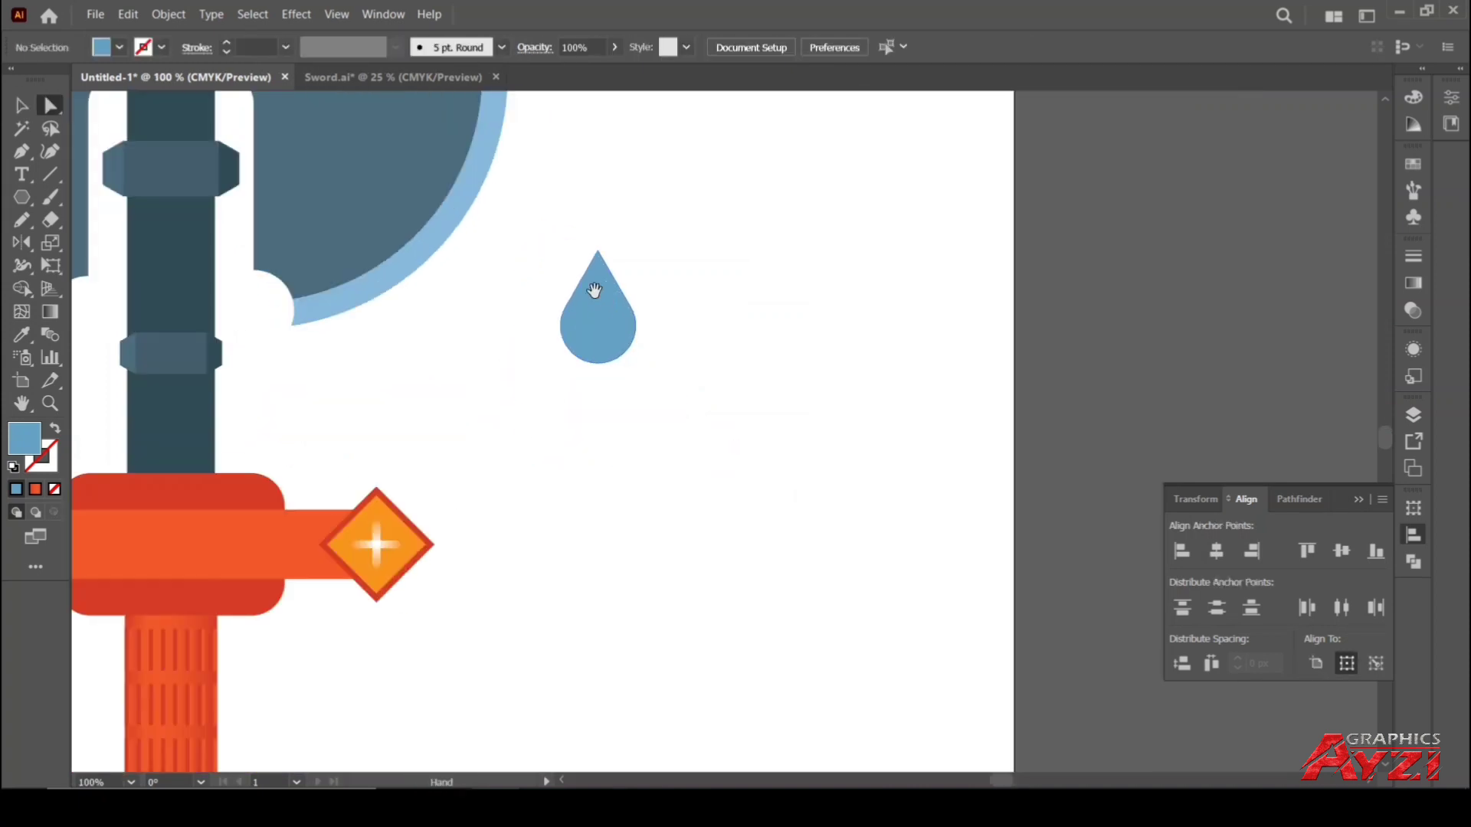
Move the blue teardrop down to just beside the right diamond of the axe's crossguard
left_click(650, 389)
key("v")
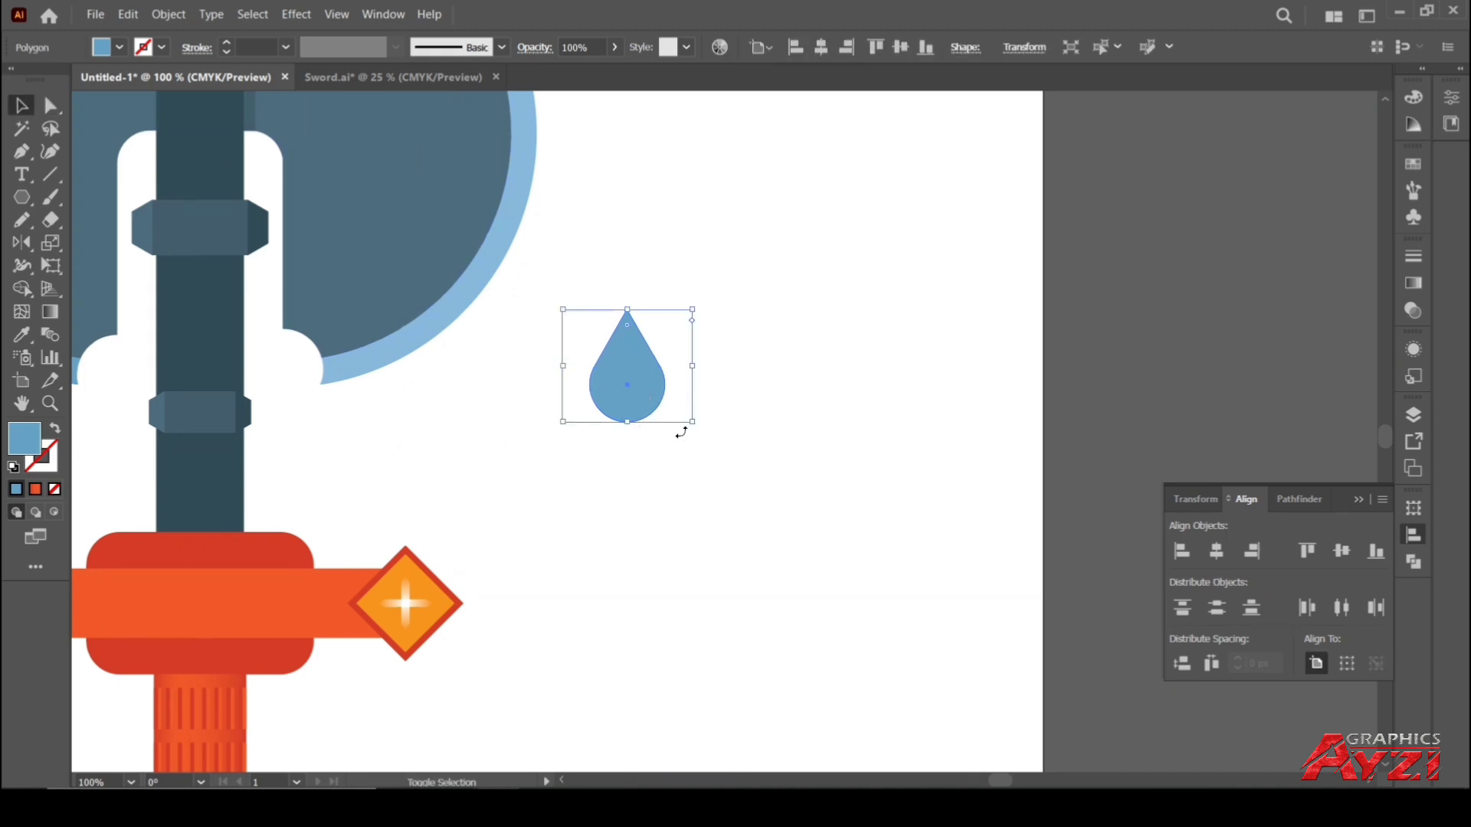
left_click_drag(693, 425, 664, 480)
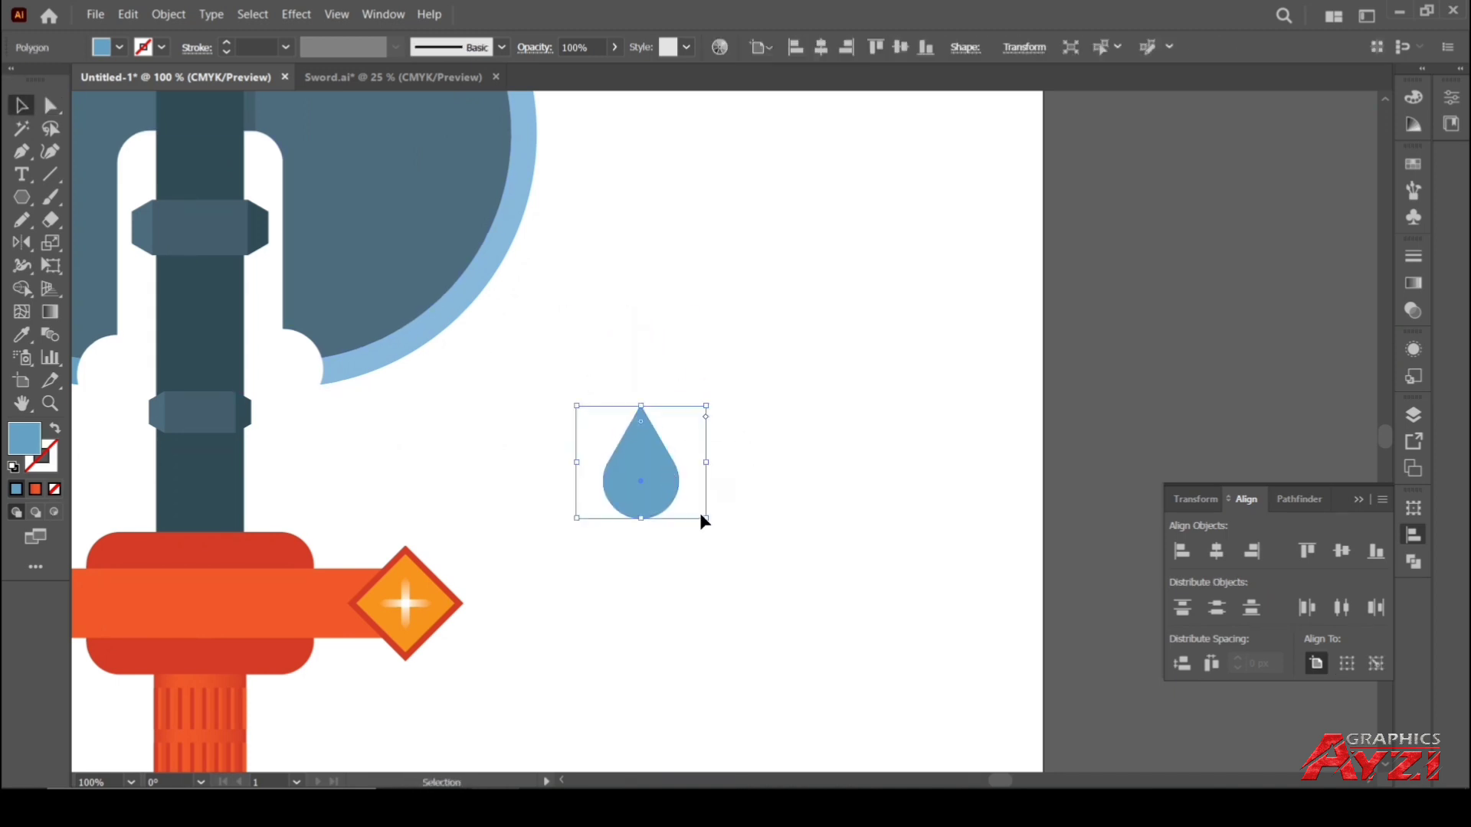
left_click(785, 374)
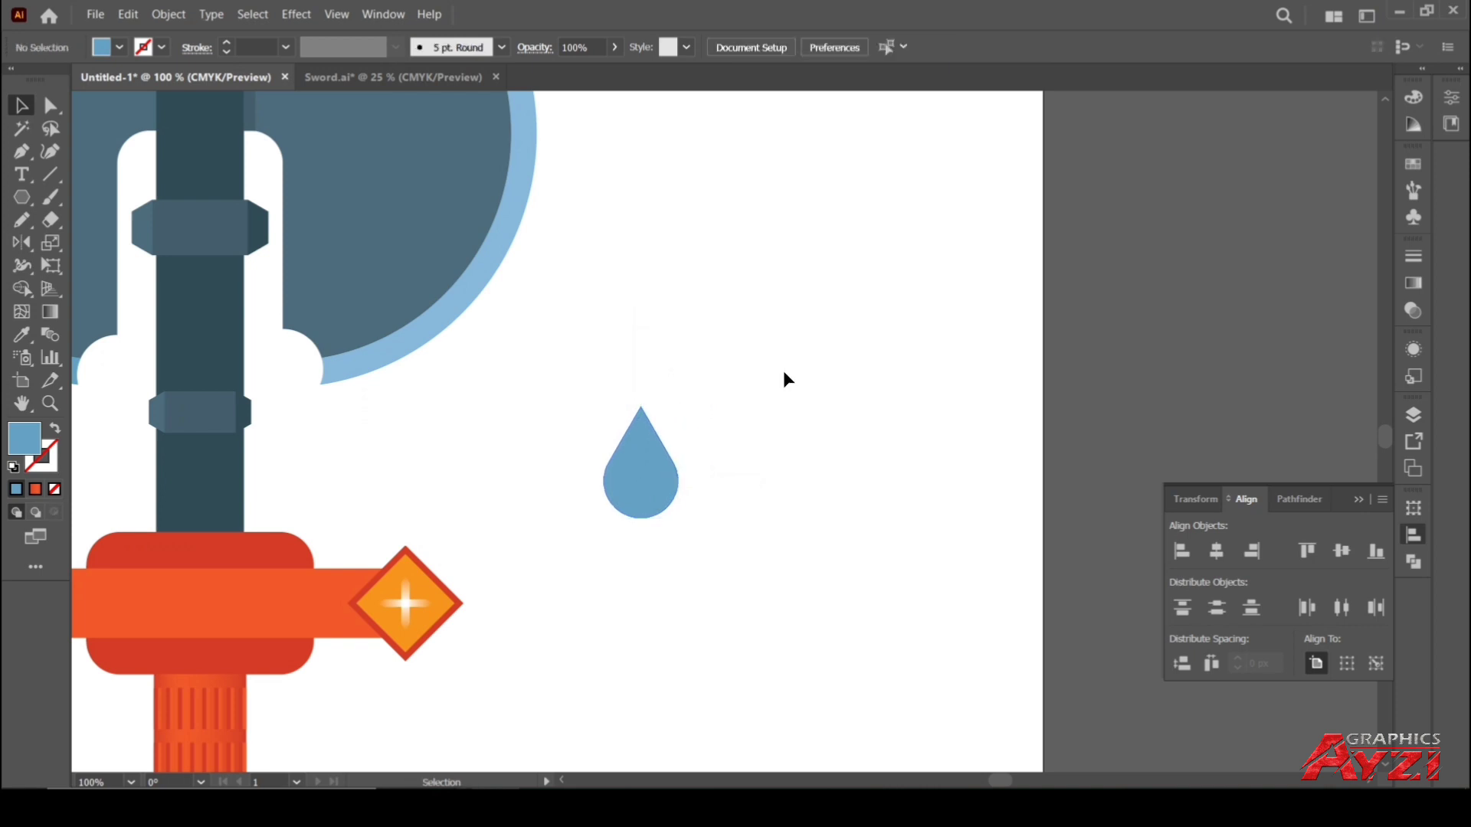
scroll(772, 375, "down", 2)
left_click_drag(711, 396, 708, 469)
left_click(701, 386)
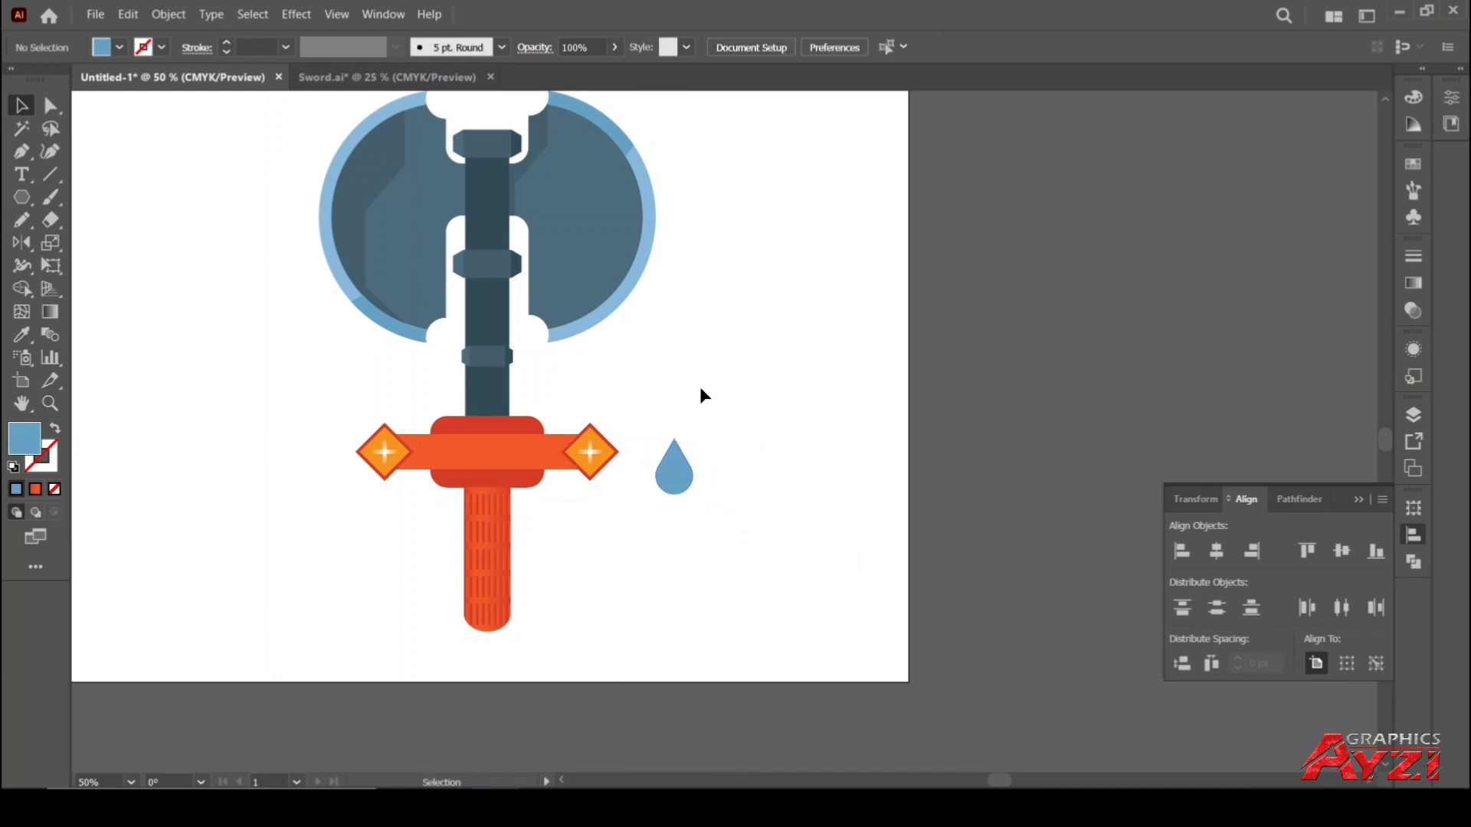
scroll(700, 386, "down", 3)
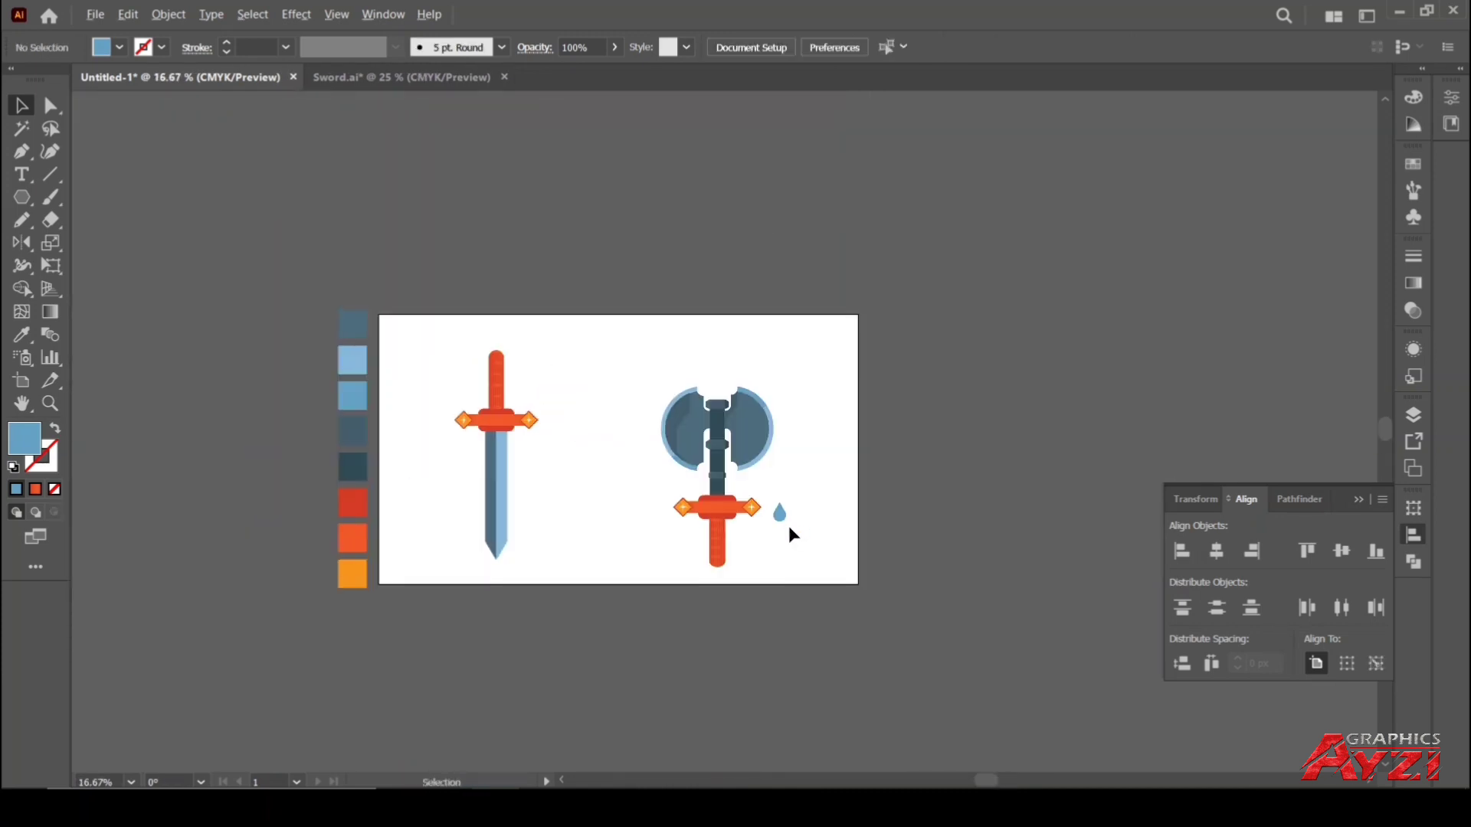
scroll(788, 526, "up", 4)
Move the teardrop farther away from the crossguard and delete it
double_click(755, 471)
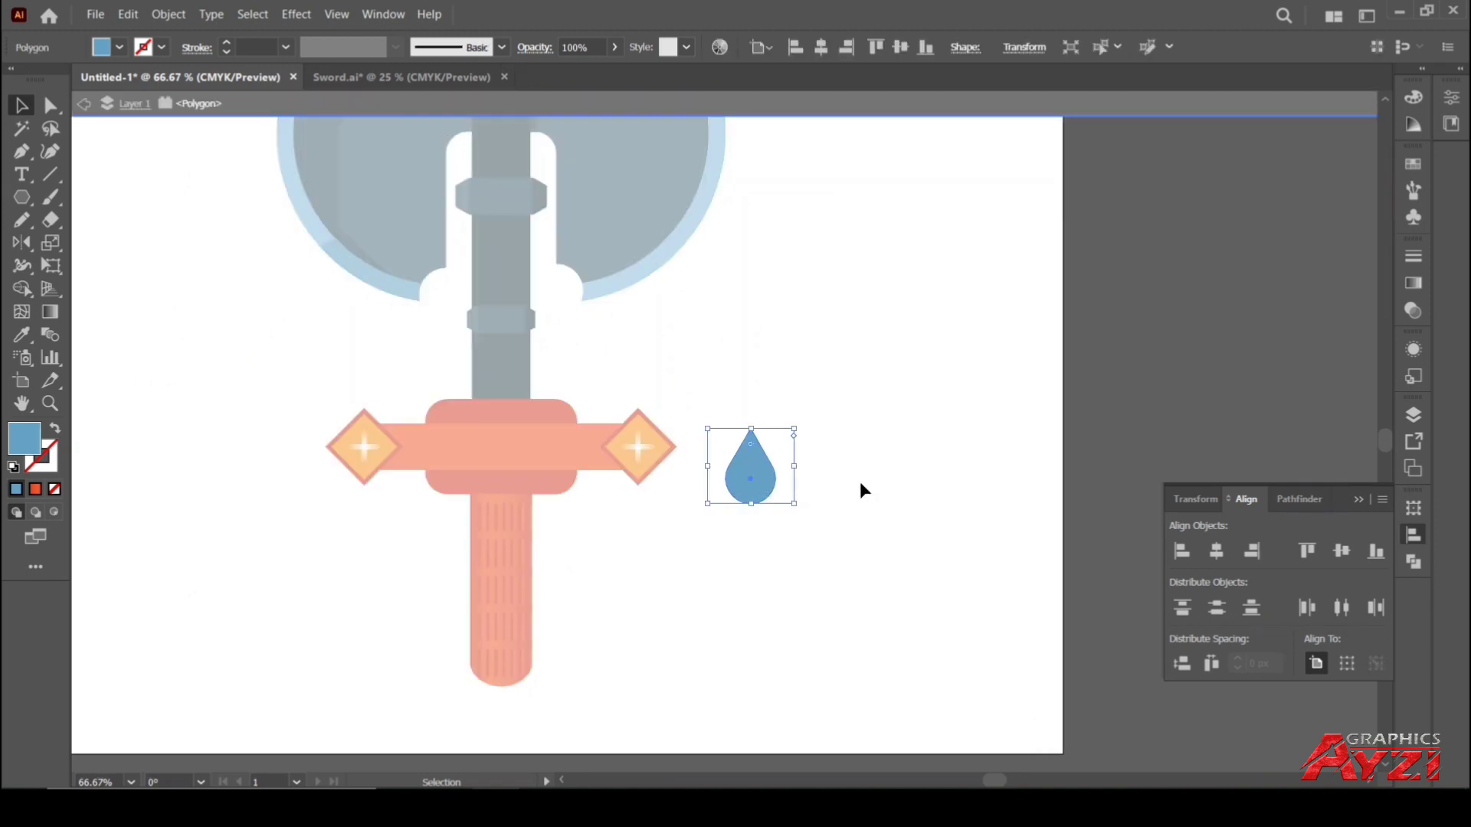
double_click(888, 426)
left_click_drag(748, 469, 823, 480)
key("space")
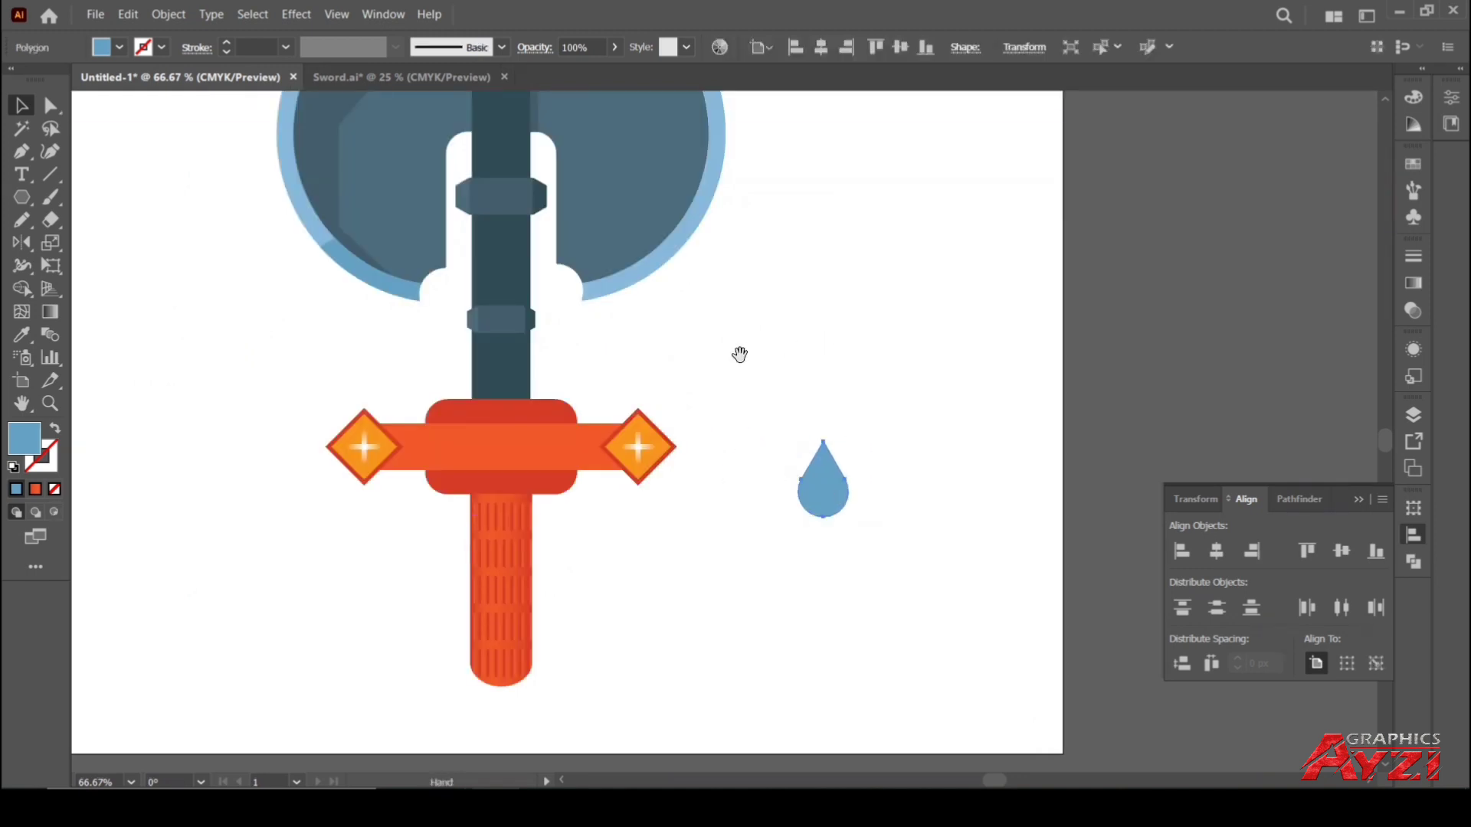
left_click_drag(739, 355, 653, 390)
key("Delete")
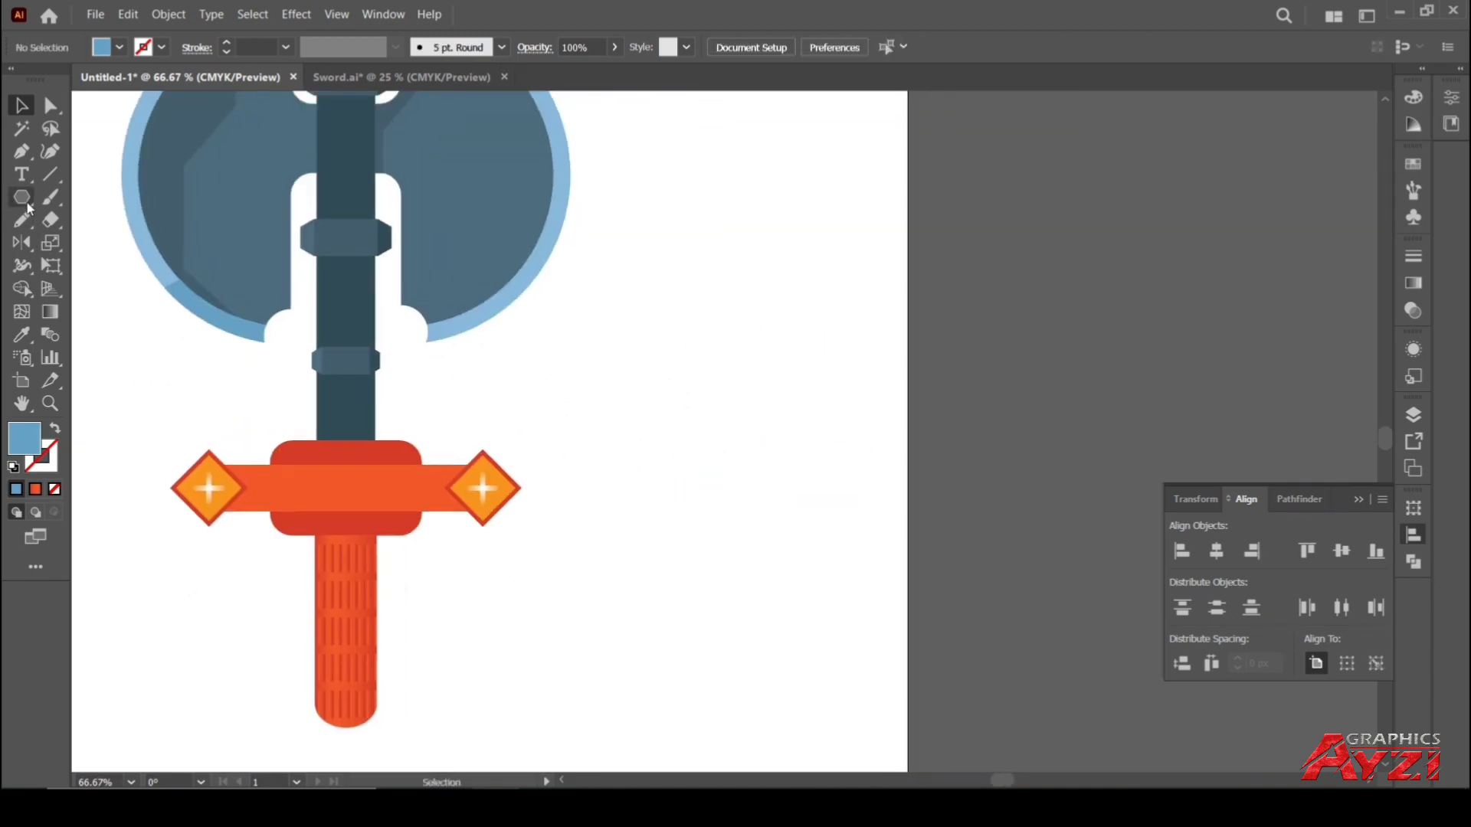
Draw a new blue triangle with the Polygon tool beside the axe's hilt and shrink it to a fraction of its size
left_click(22, 197)
left_click(729, 464)
left_click(690, 444)
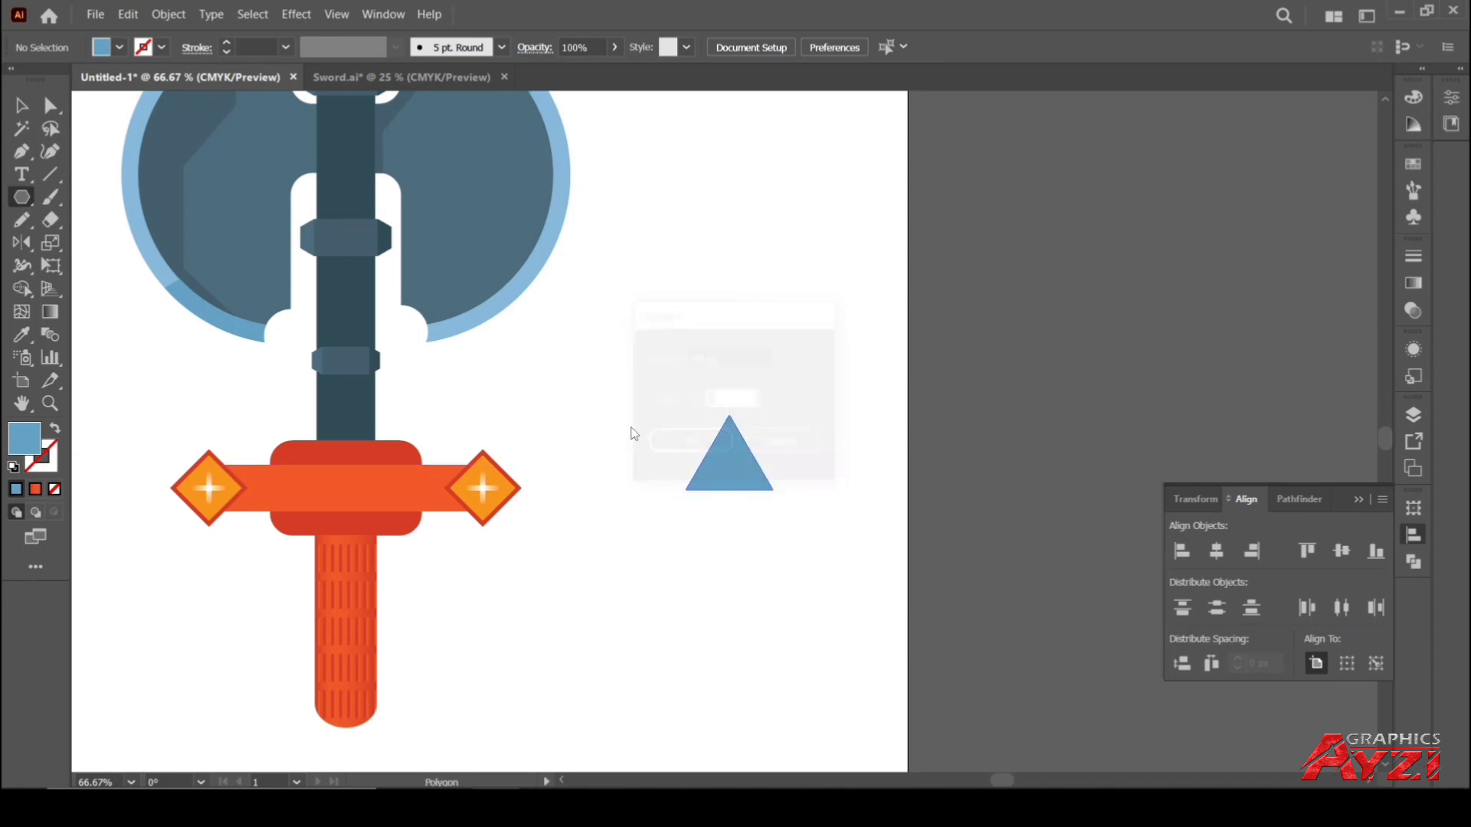
left_click(22, 105)
left_click(624, 399)
left_click(759, 471)
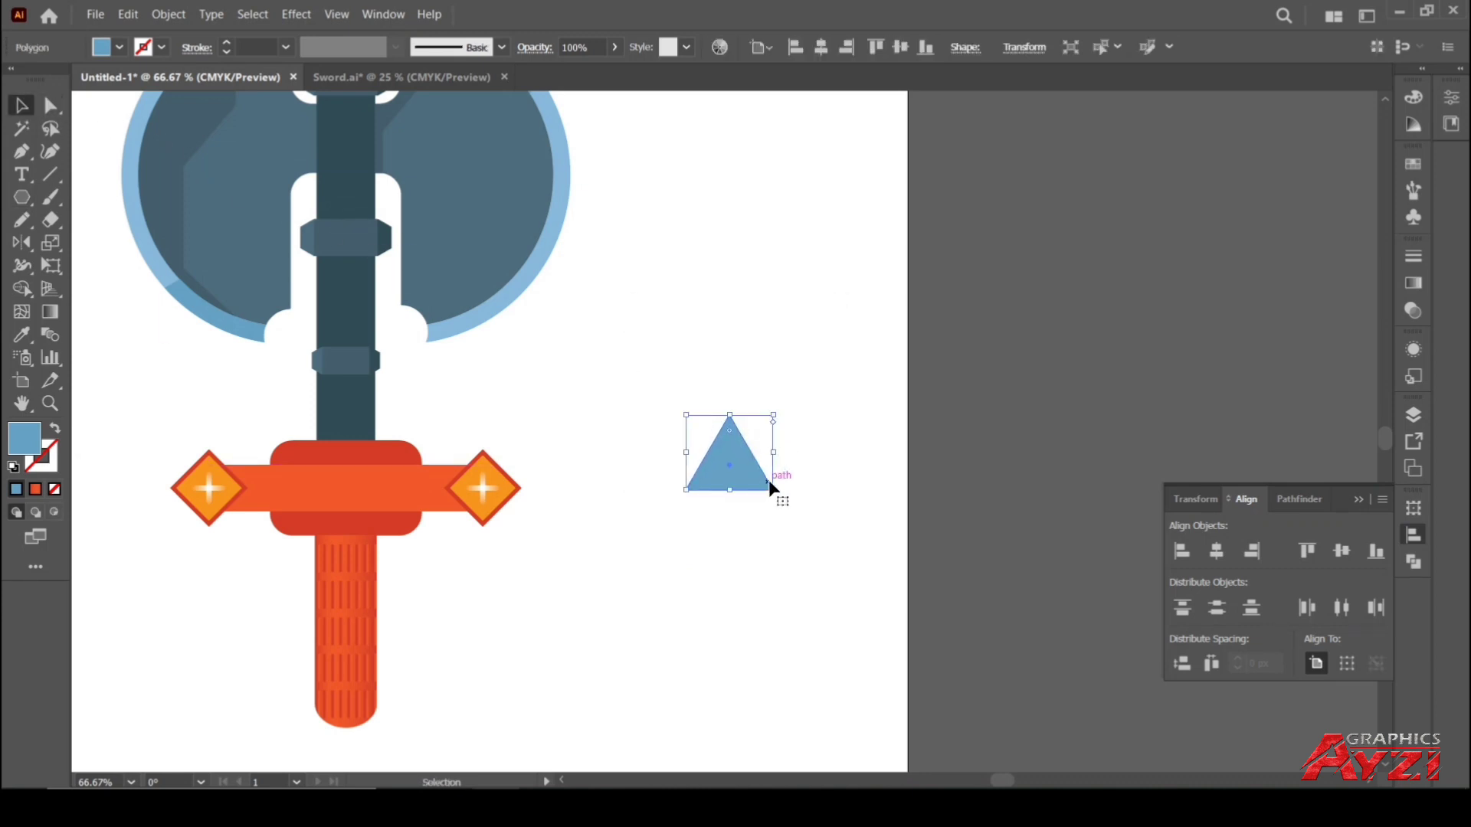
left_click_drag(770, 488, 722, 427)
scroll(723, 426, "up", 8)
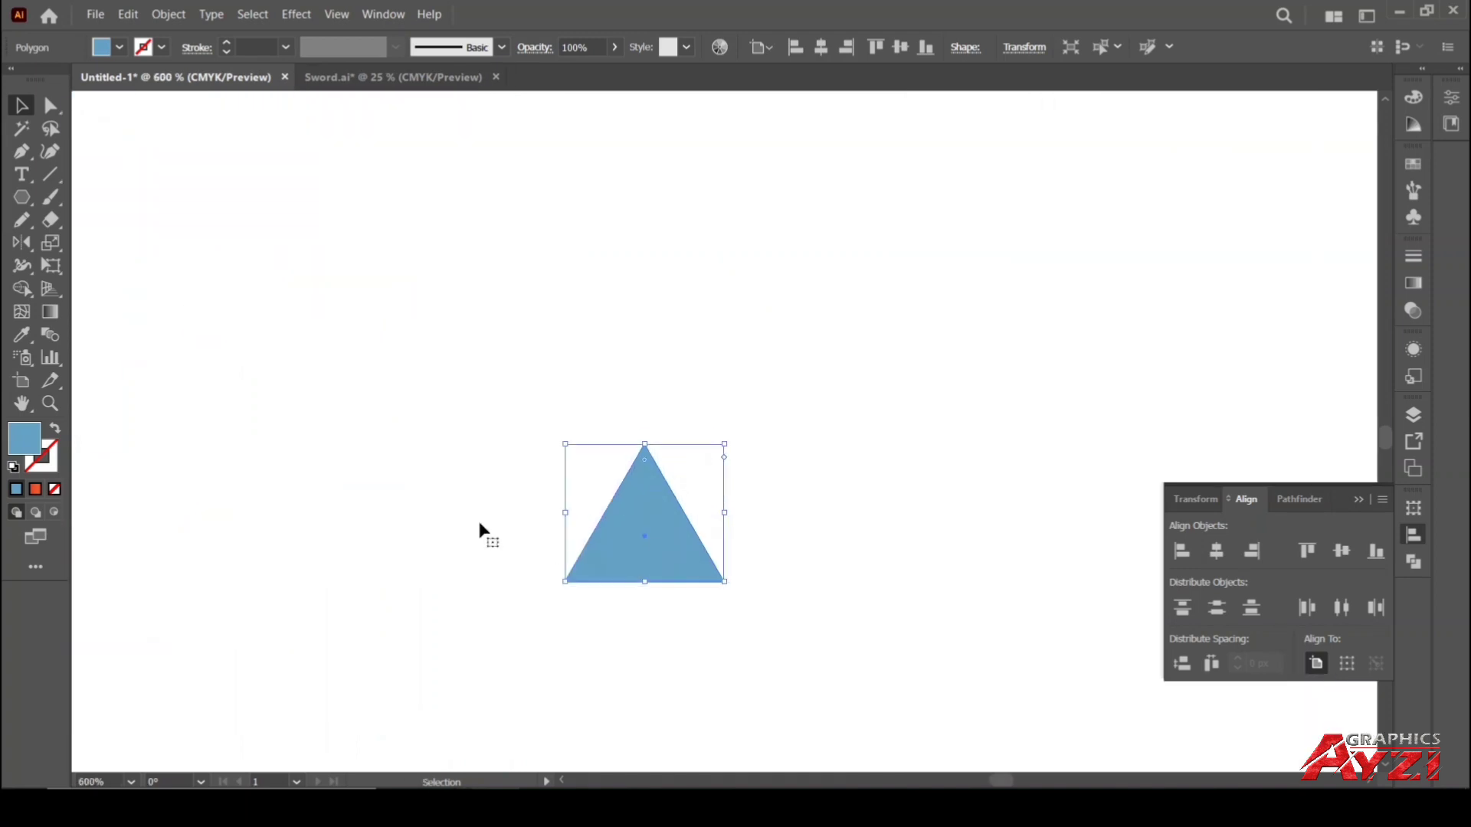
Fully round both base corners of the small triangle to form a teardrop petal
key("a")
left_click(660, 582)
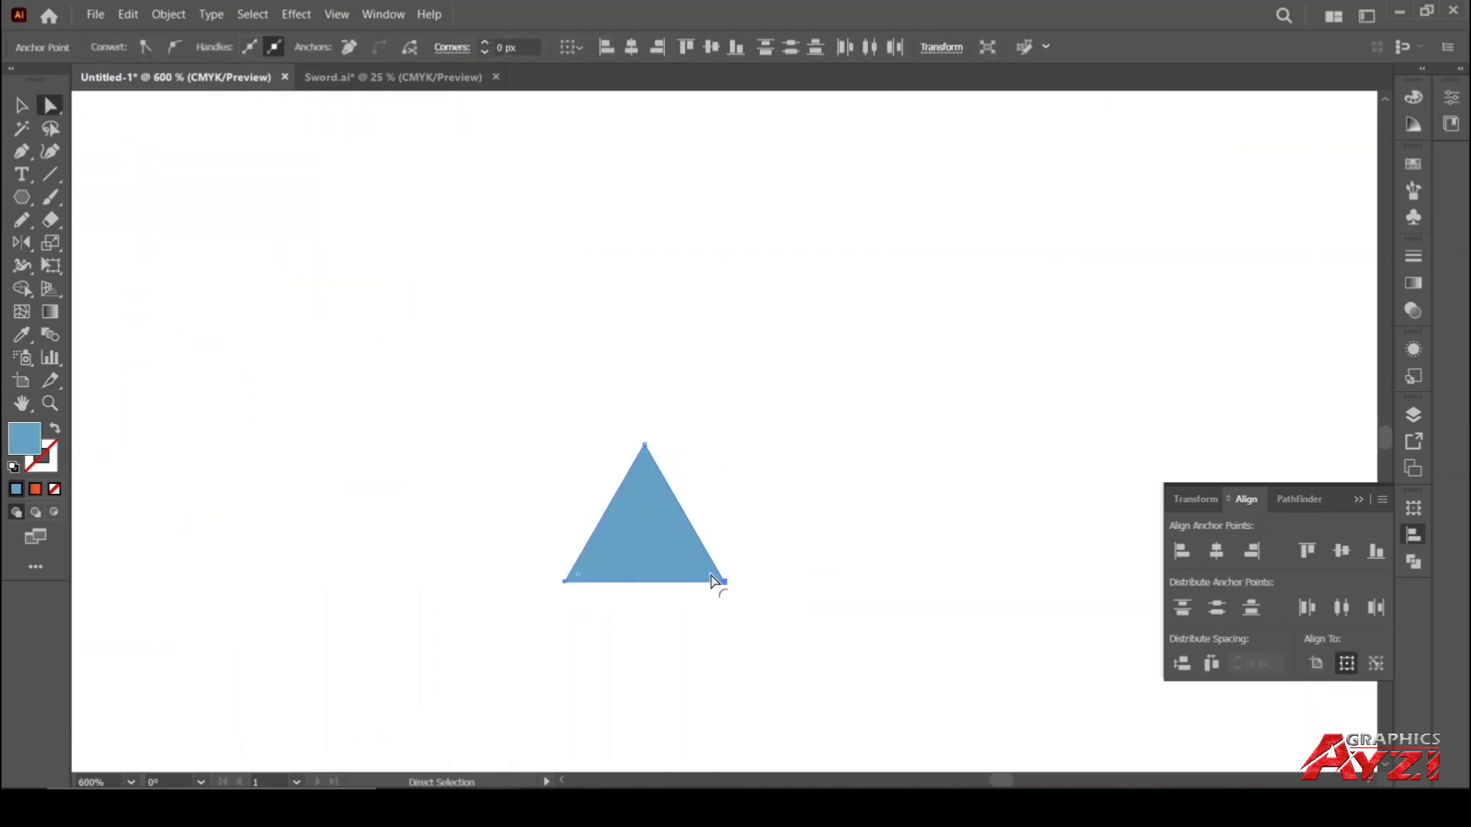
left_click_drag(712, 576, 601, 465)
left_click(22, 105)
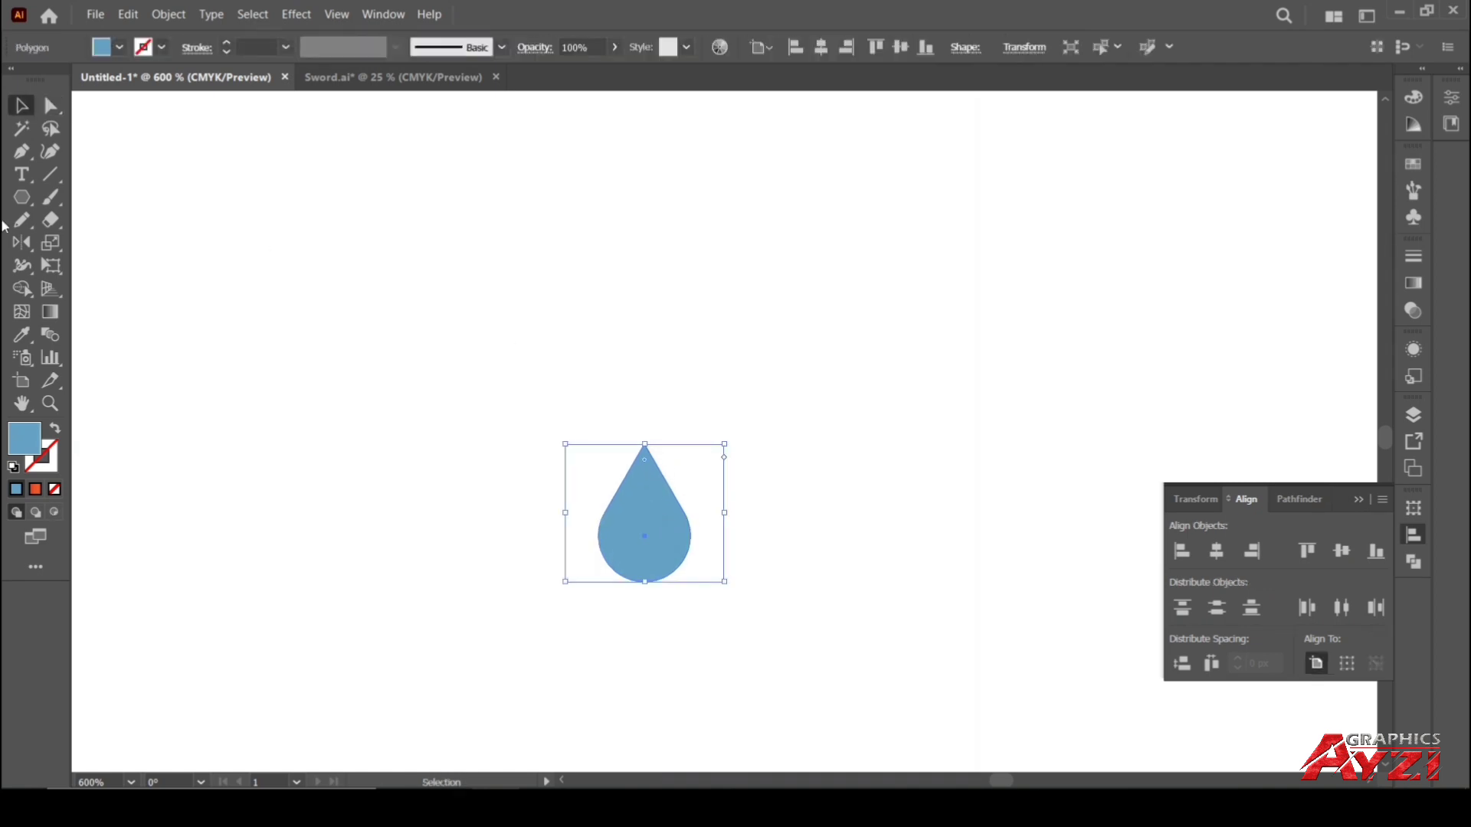
Rotate copies of the teardrop around a point just above its tip to build an evenly spaced seven-petal flower
double_click(19, 243)
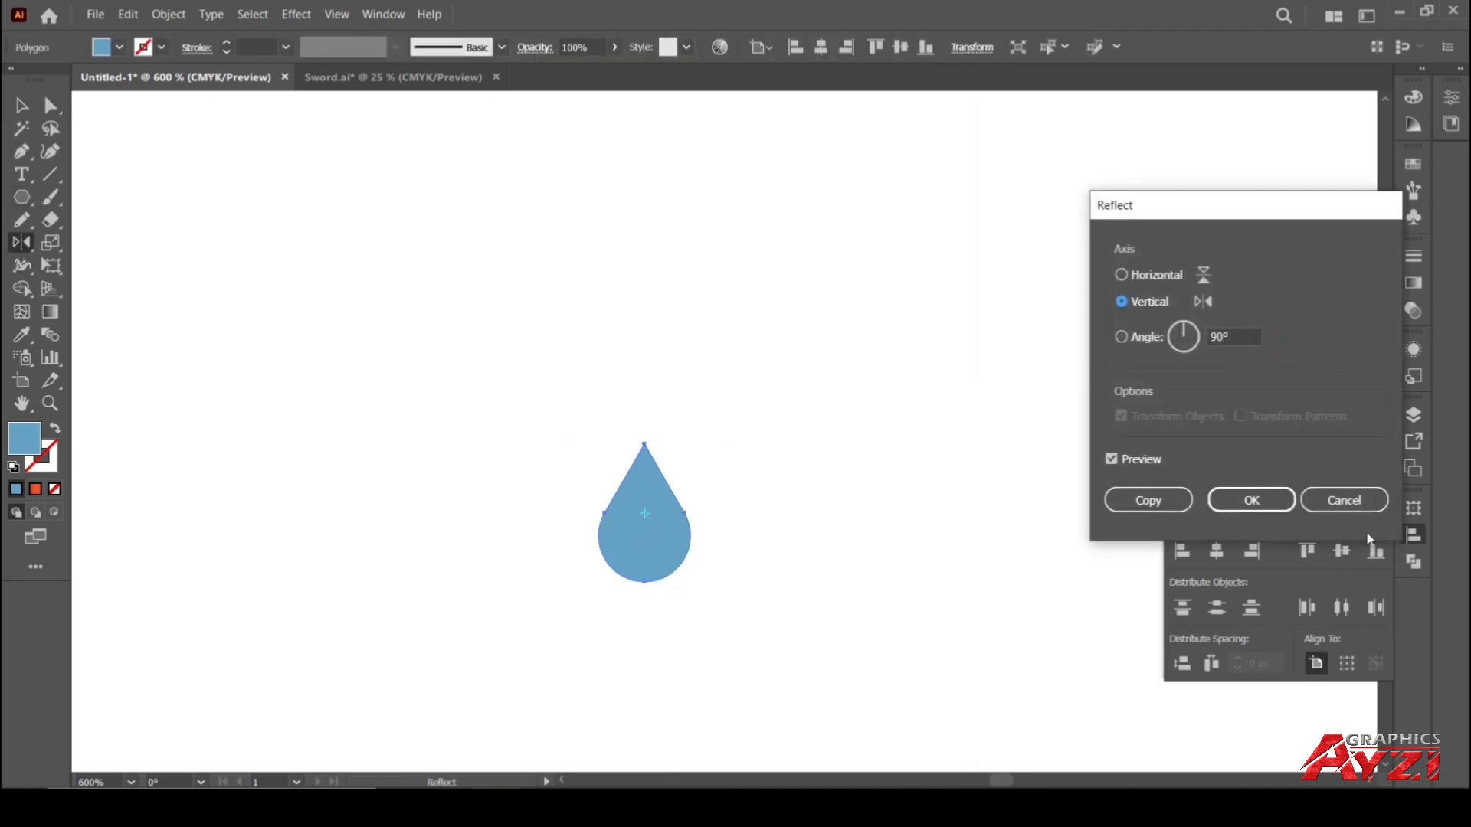
left_click(1360, 507)
left_click_drag(21, 245, 92, 242)
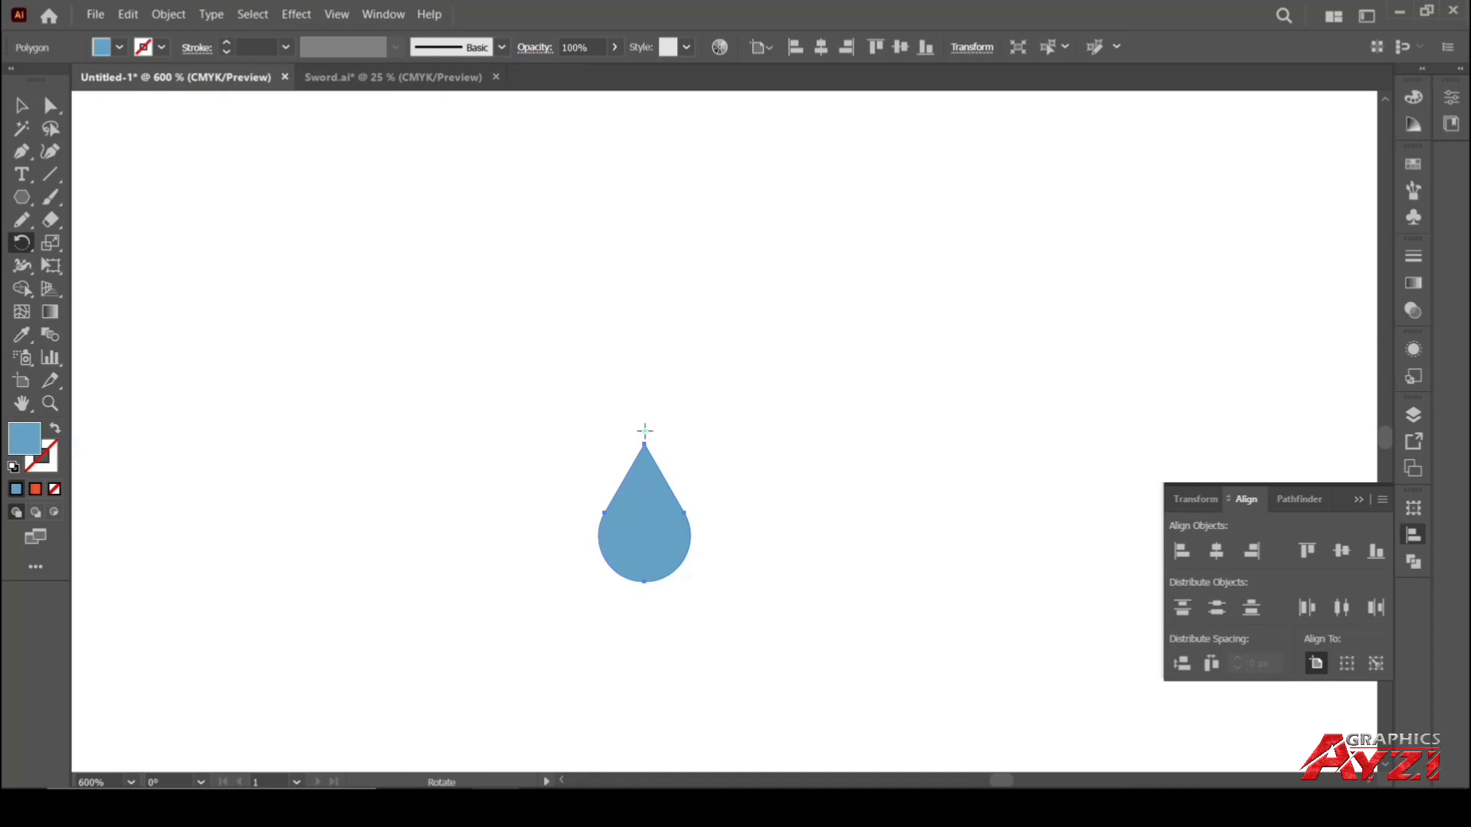
left_click(645, 430, "alt")
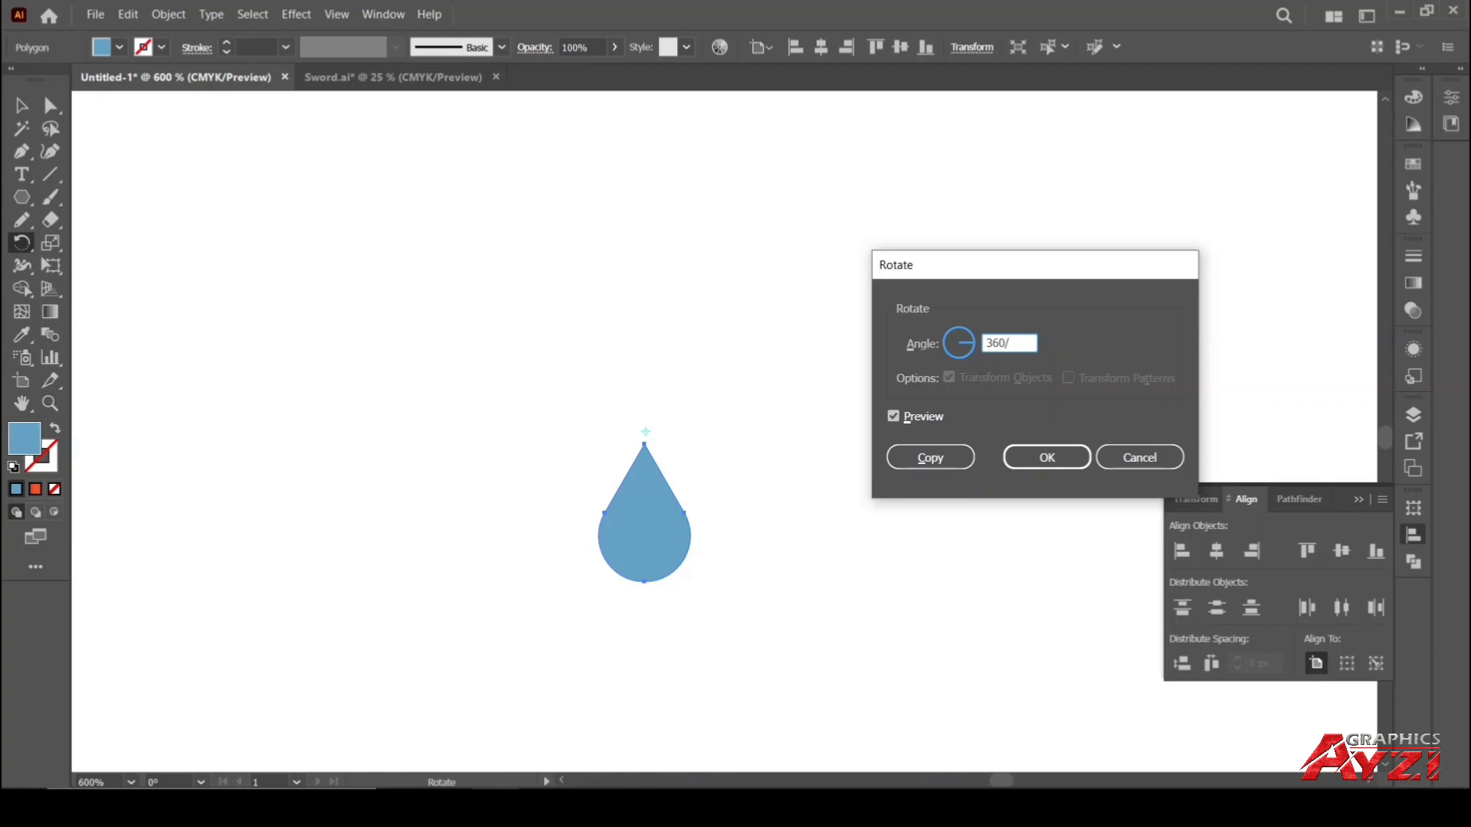
left_click(957, 461)
key("ctrl+d")
key("ctrl+d")
key("ctrl+d")
key("ctrl+d")
key("ctrl+d")
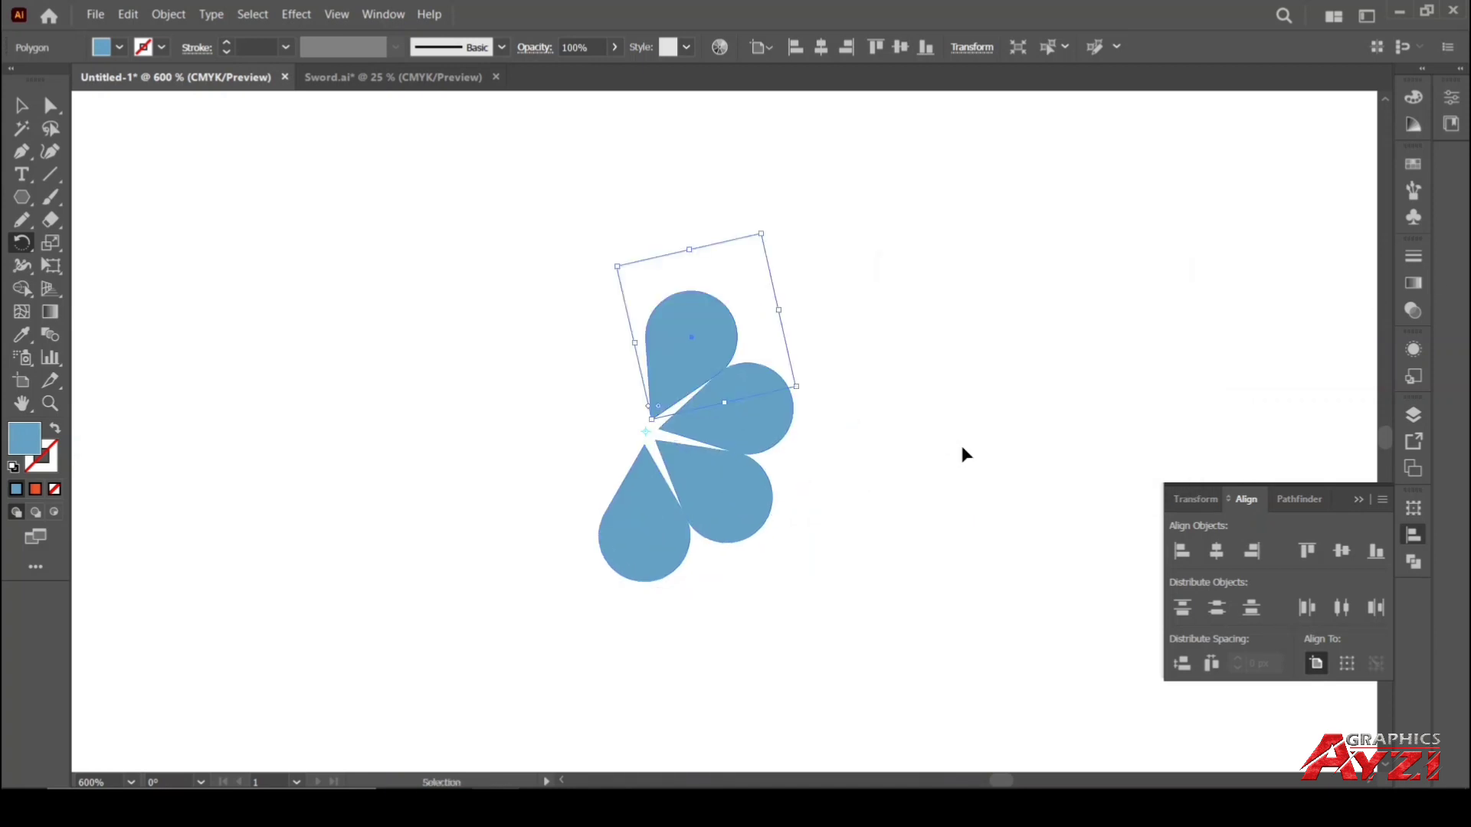
key("ctrl+shift+a")
left_click(21, 105)
Group the seven petals and move the flower onto the centre of the axe's crossguard
scroll(420, 268, "down", 3)
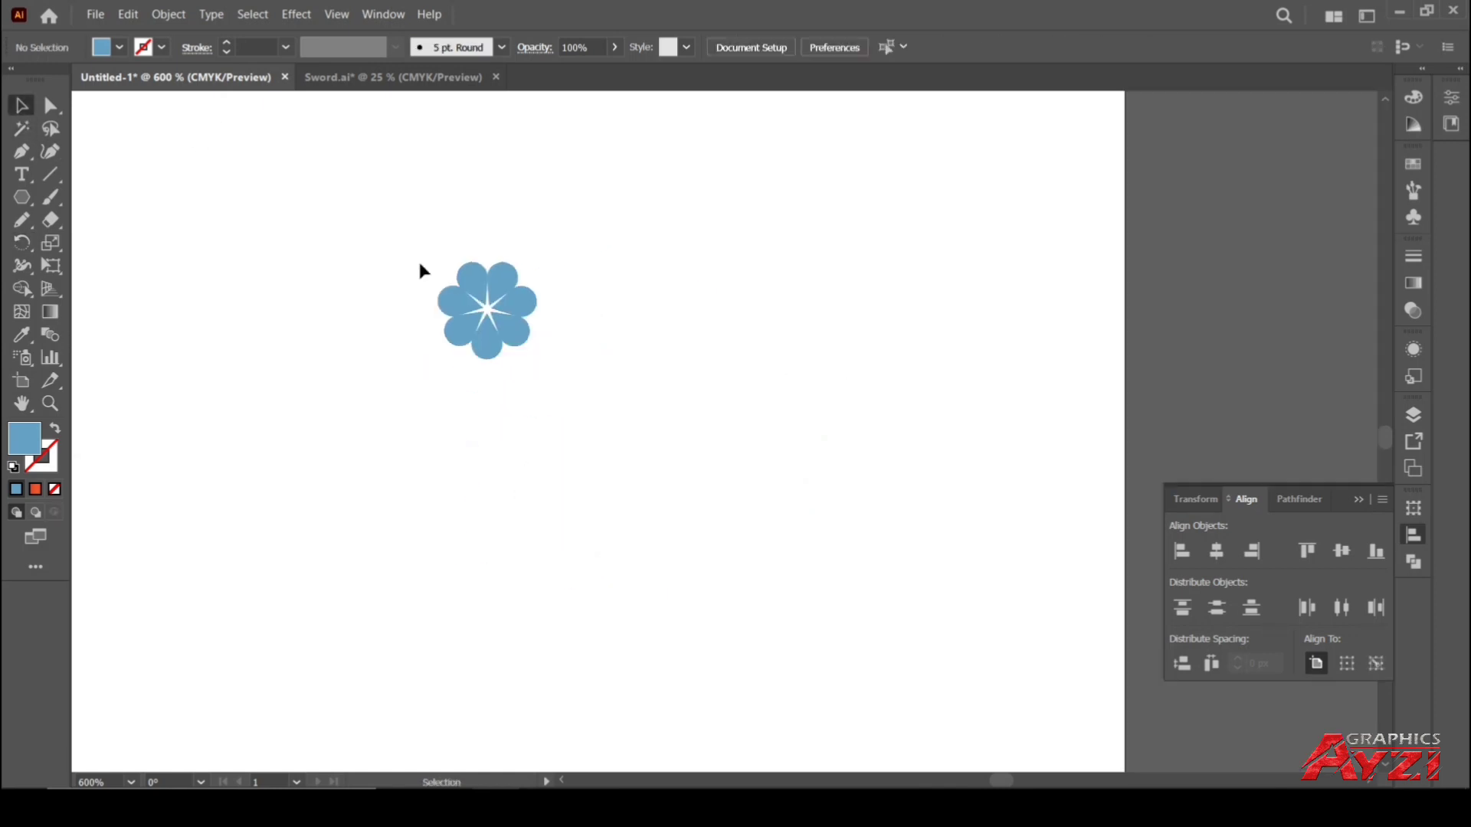
left_click_drag(546, 378, 548, 384)
scroll(390, 352, "down", 2)
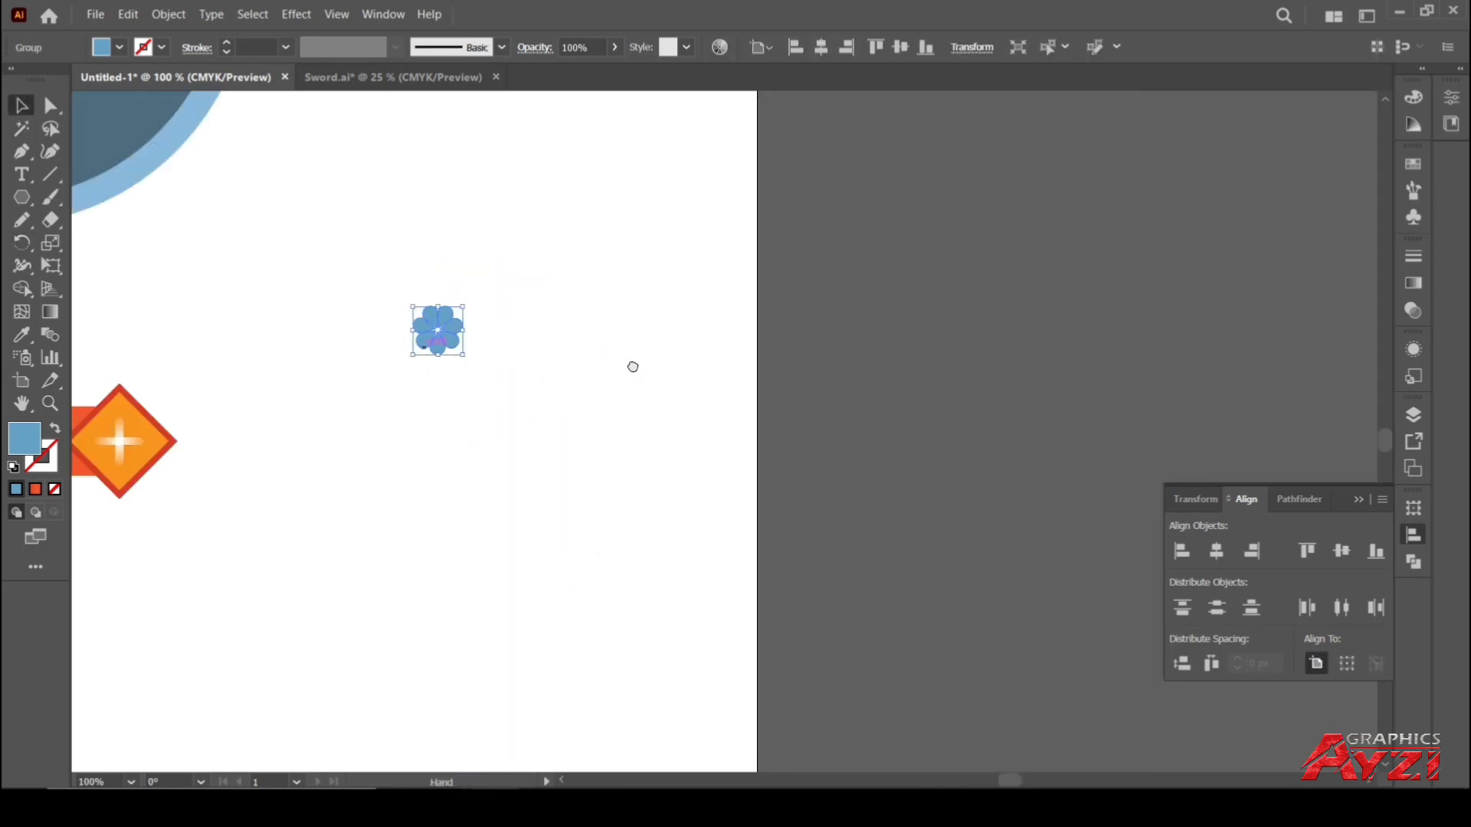
left_click_drag(634, 365, 798, 392)
left_click_drag(907, 389, 393, 497)
left_click(655, 404)
scroll(445, 497, "up", 2)
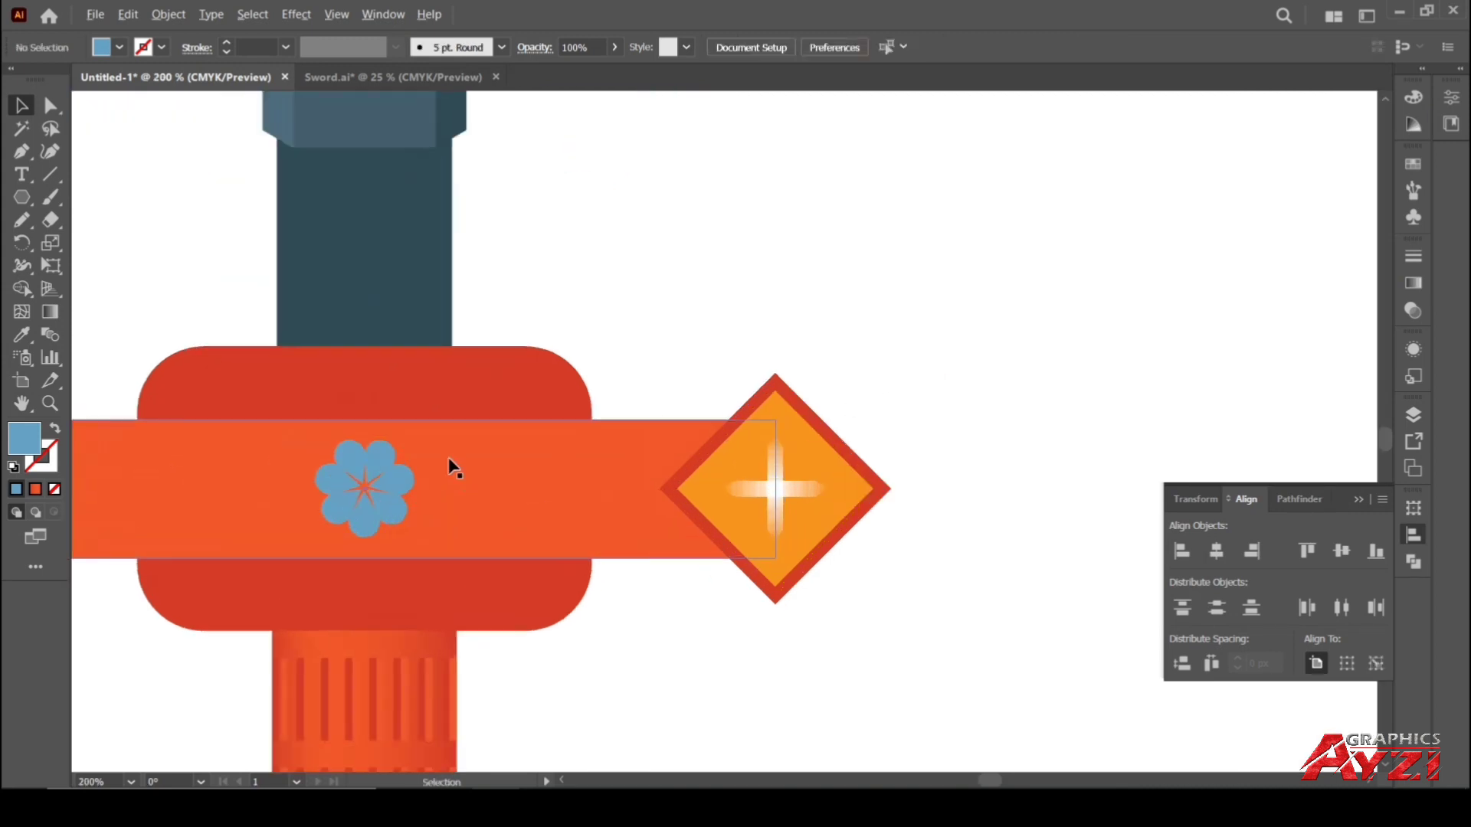
Recolour the flower on the crossguard with the shaft's dark blue using the Eyedropper
left_click_drag(475, 424, 703, 419)
scroll(701, 414, "down", 3)
scroll(723, 398, "up", 3)
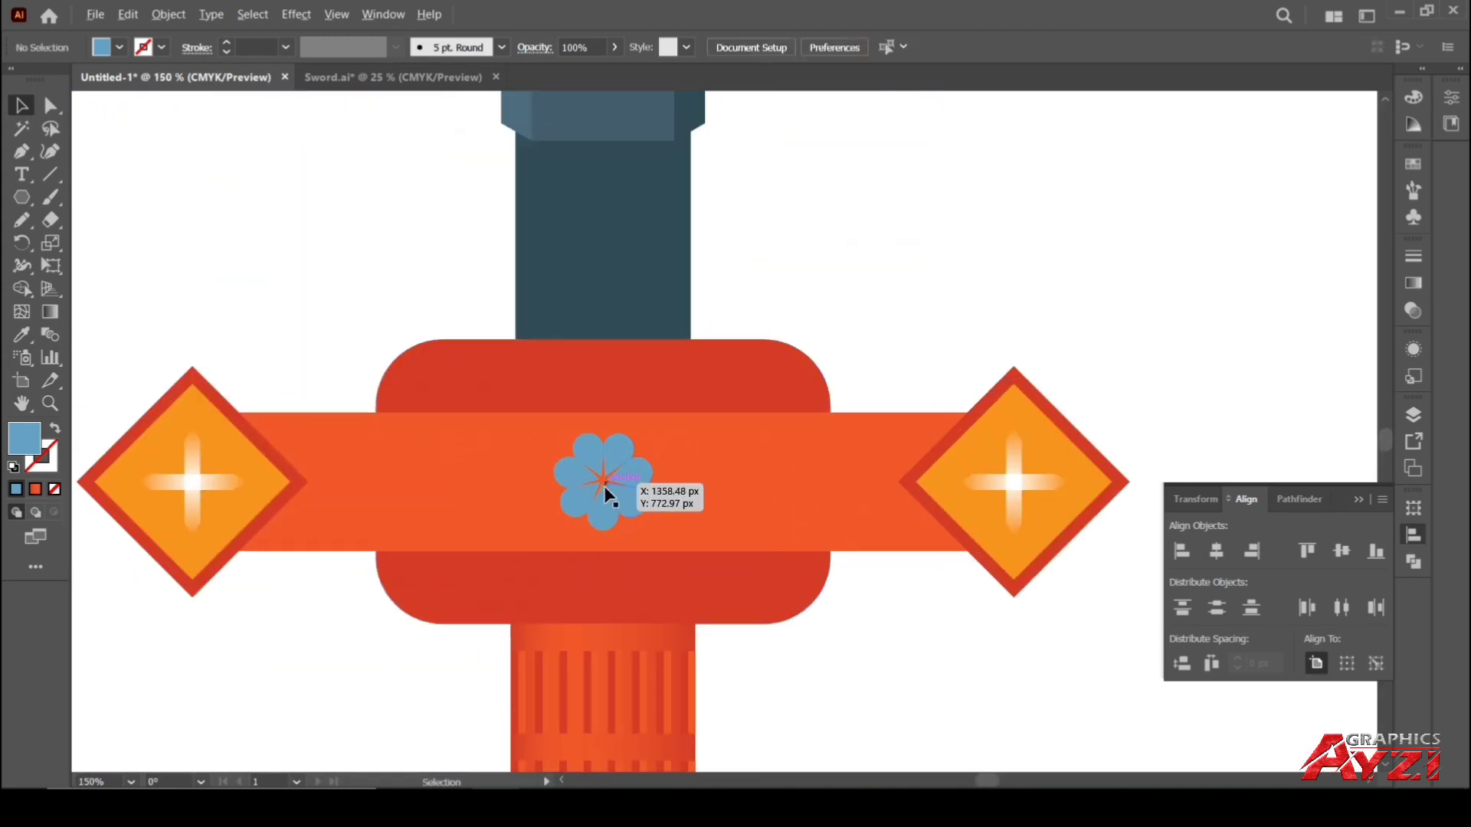
left_click(633, 480)
key("i")
left_click(637, 316)
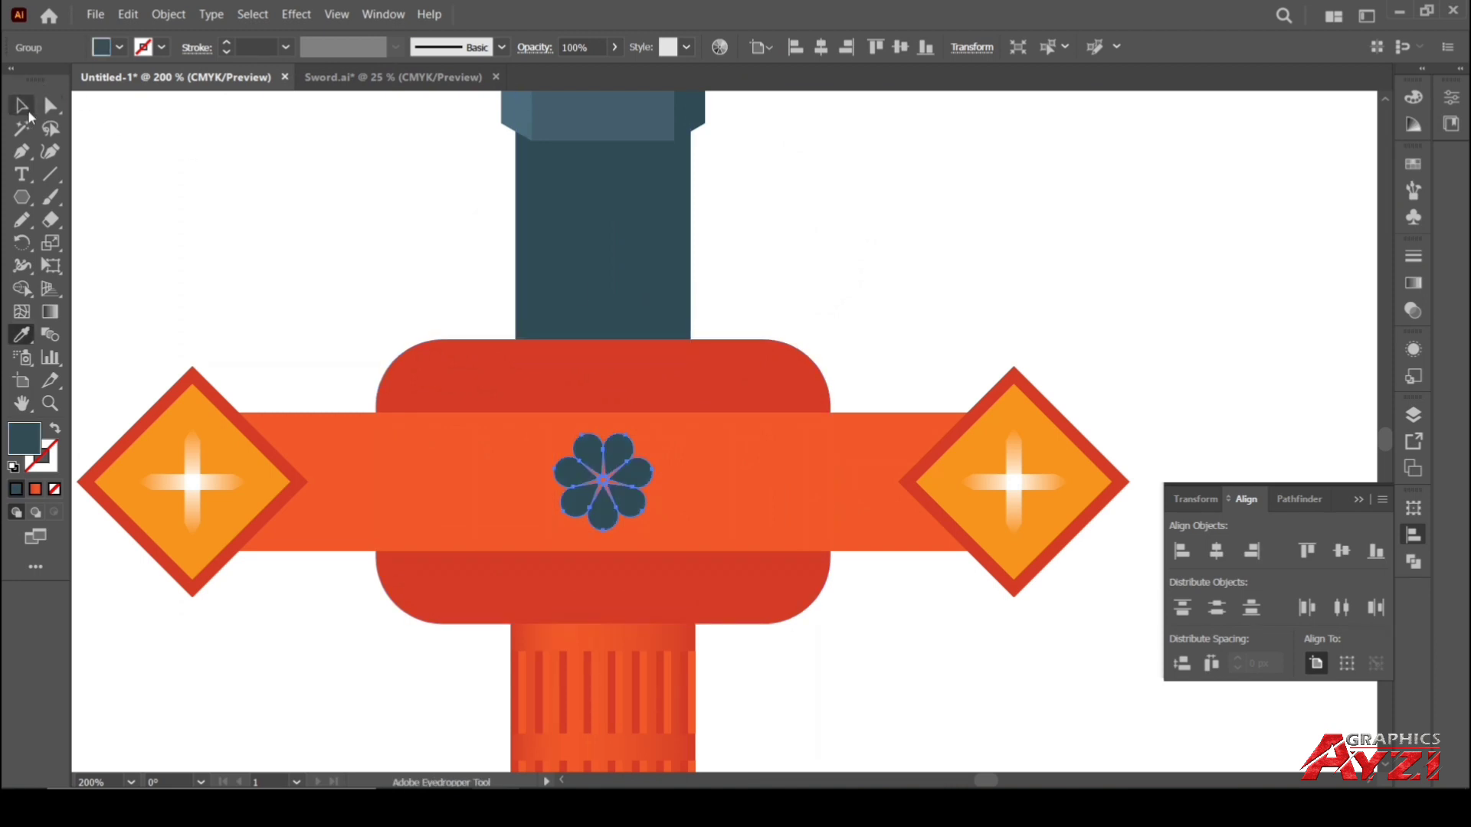
key("v")
left_click(894, 268)
scroll(851, 269, "down", 3)
scroll(812, 378, "down", 3)
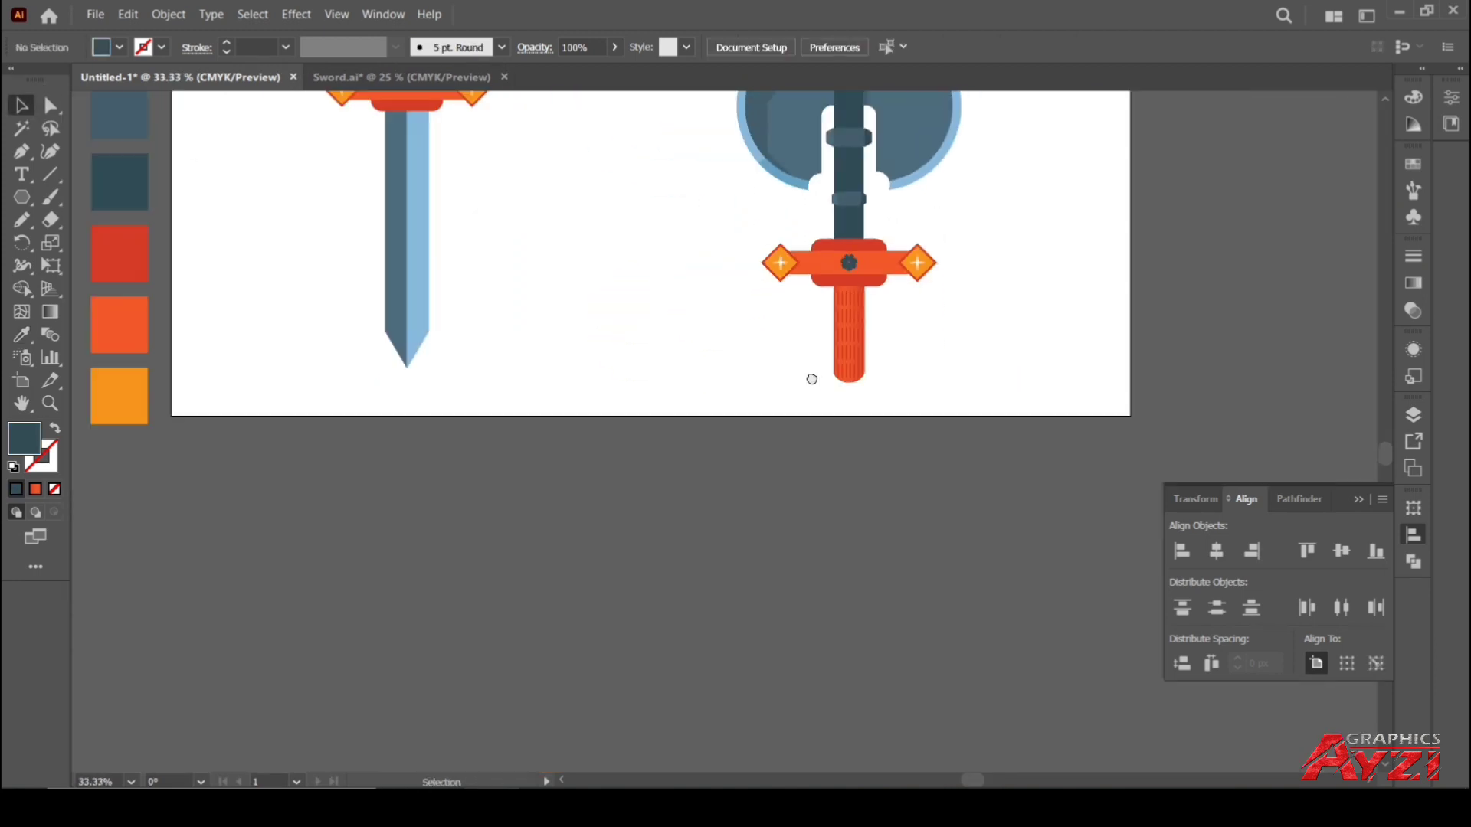
Enlarge the flower slightly around its centre, keeping it within the orange crossguard bar
scroll(766, 371, "up", 3)
scroll(680, 415, "up", 7)
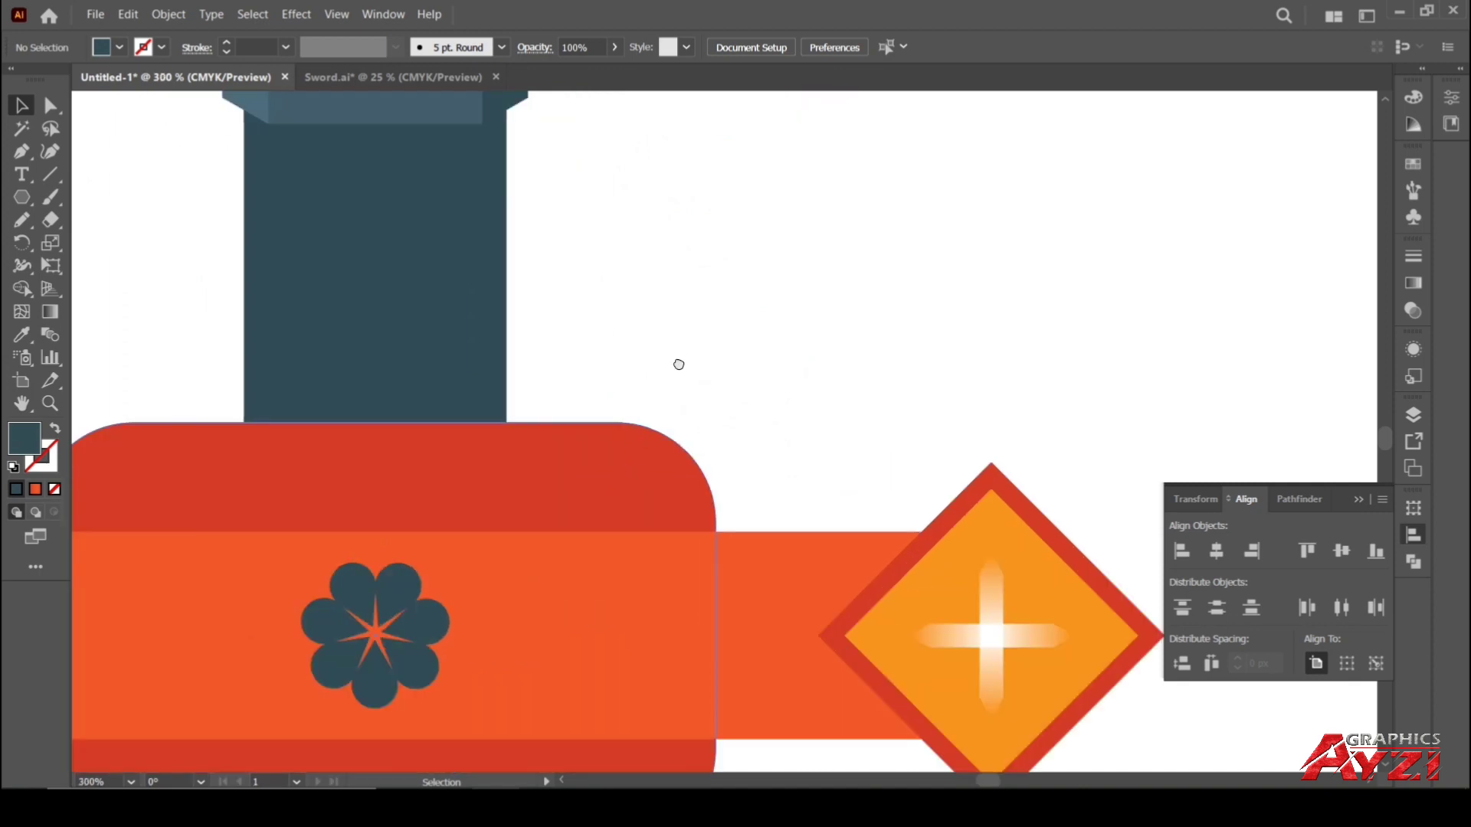
left_click(490, 521)
left_click(491, 521)
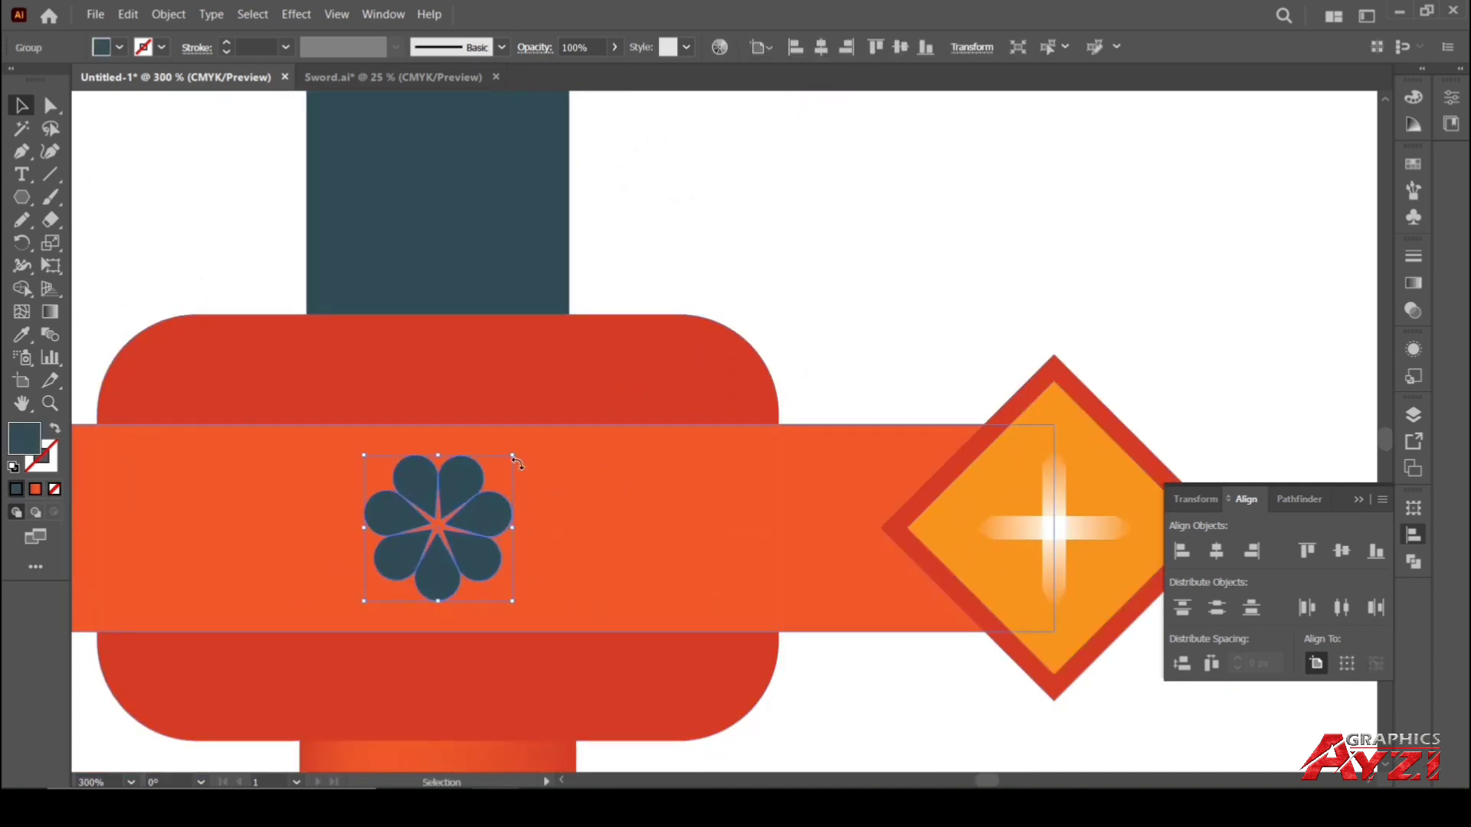
left_click_drag(515, 456, 526, 441)
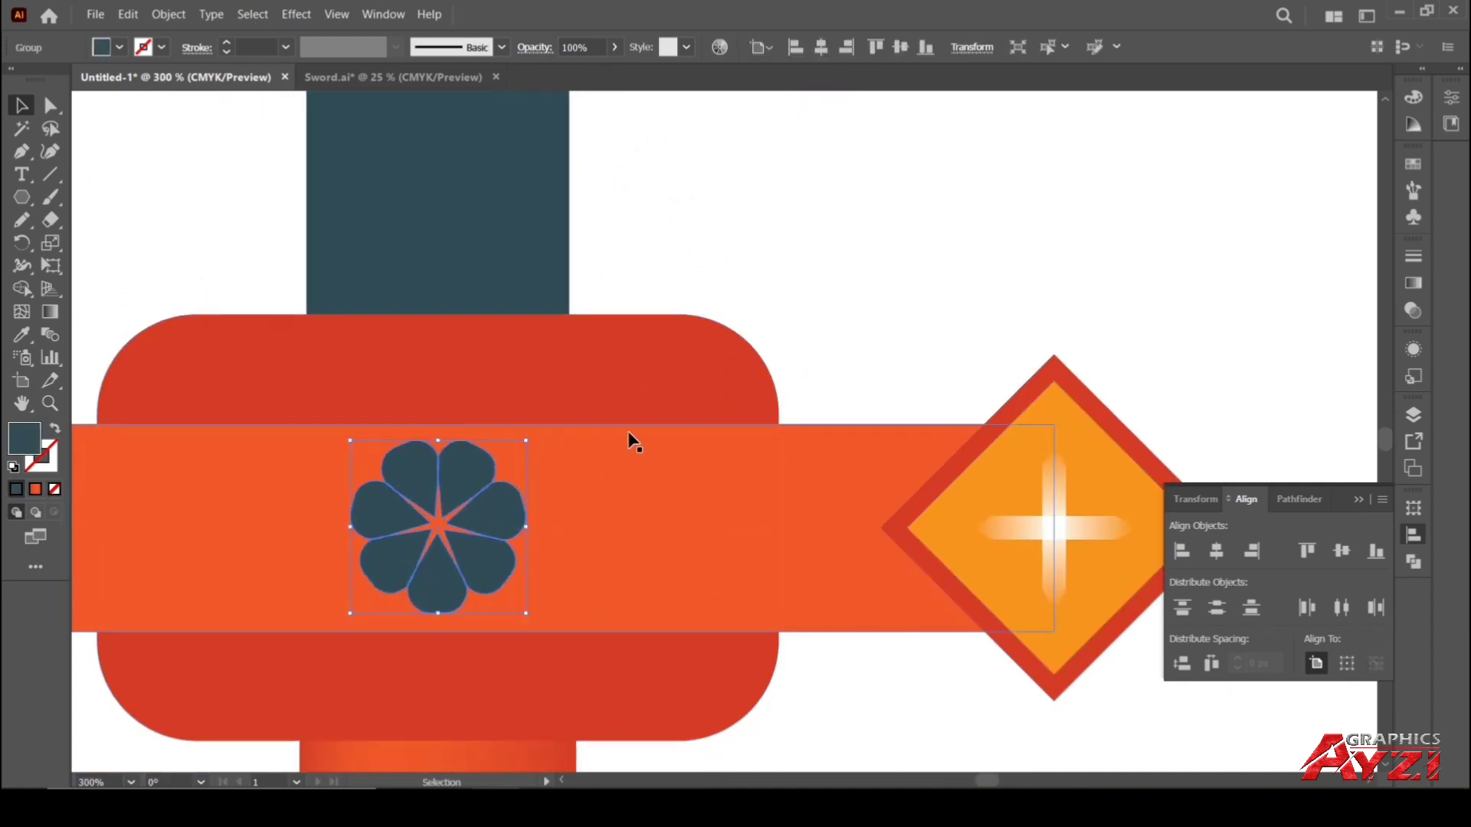
Recolour the flower with the red of the rounded guard block using the Eyedropper
key("i")
left_click(664, 385)
left_click(16, 112)
left_click(785, 247)
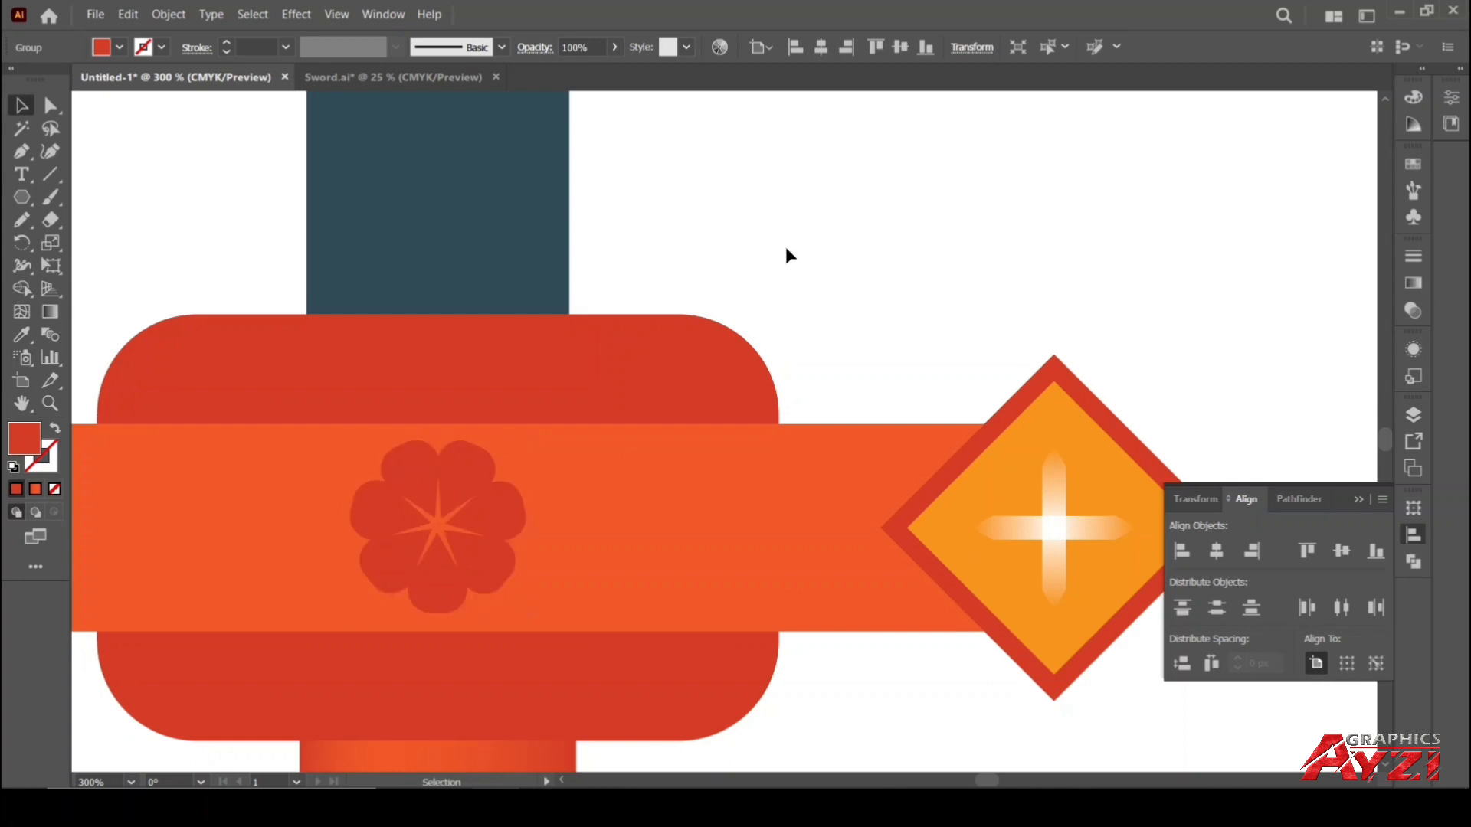
Copy the red flower from the axe's crossguard onto the centre of the sword's crossguard
scroll(781, 254, "down", 7)
left_click_drag(826, 373, 429, 358)
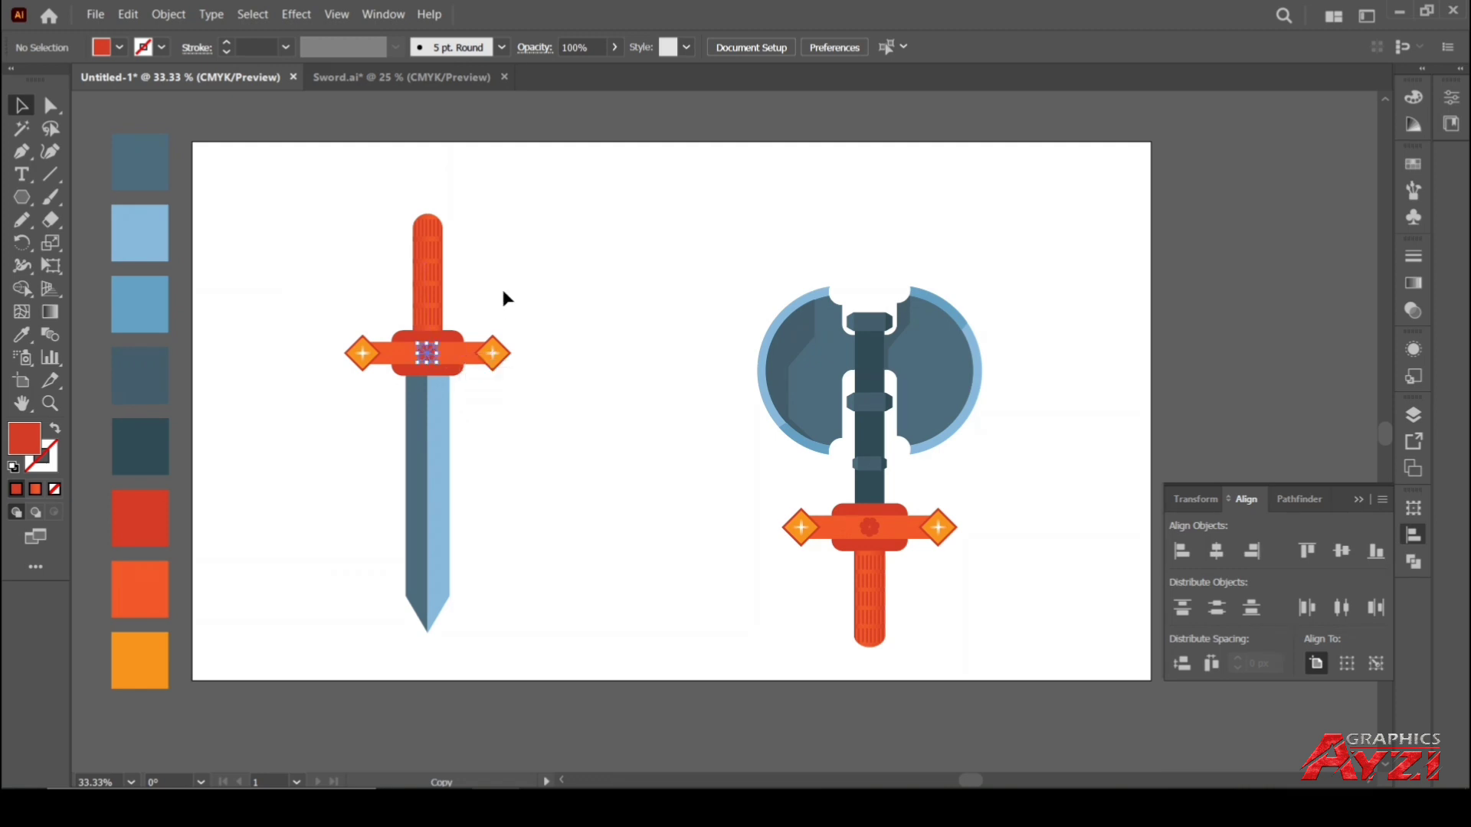
left_click(501, 287)
Group all the parts of the axe, including its hilt and flower, into one object
scroll(437, 312, "up", 1)
scroll(534, 371, "down", 1)
scroll(726, 319, "down", 1)
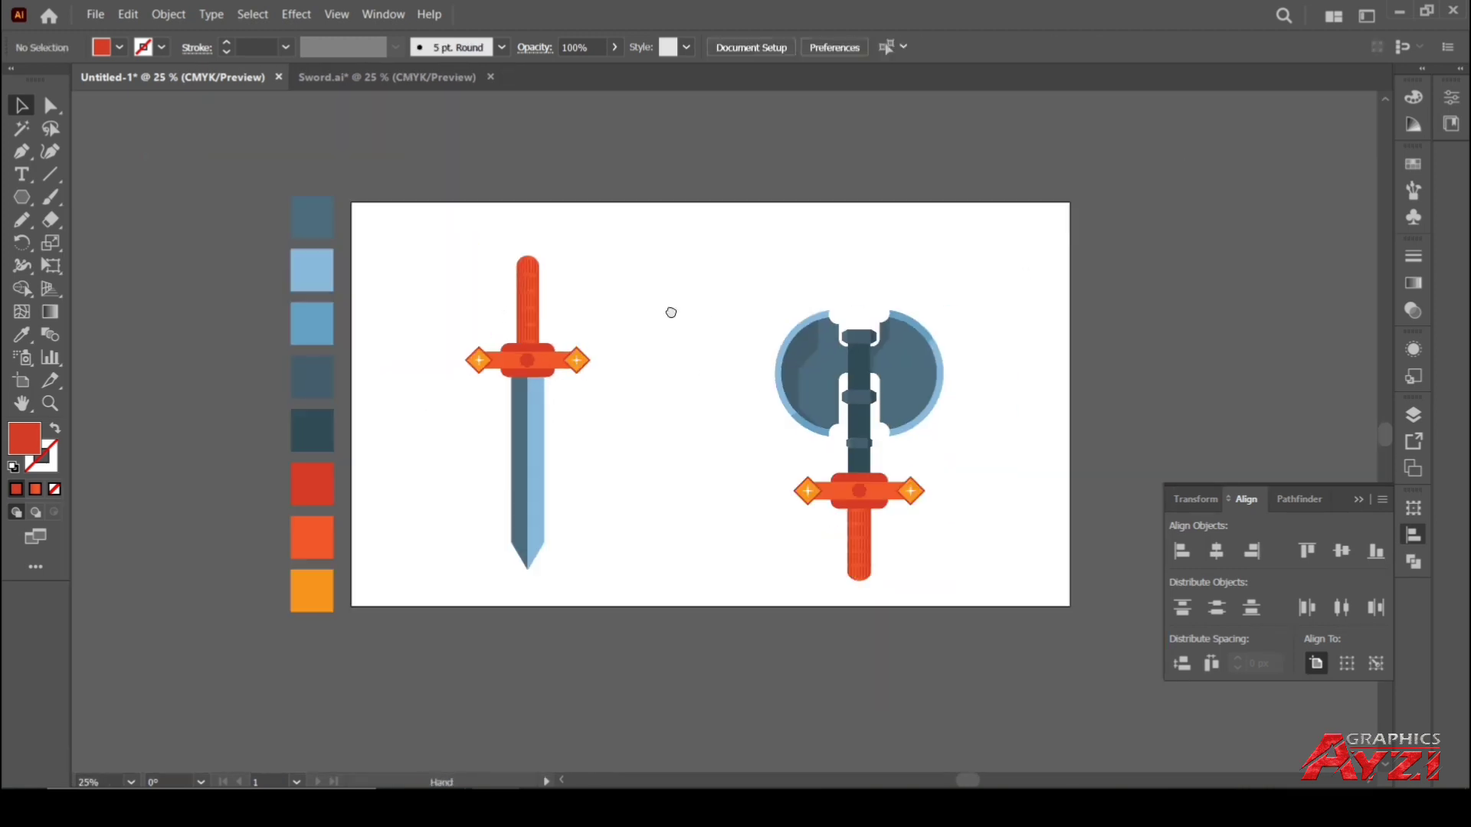
left_click_drag(645, 245, 950, 540)
right_click(839, 357)
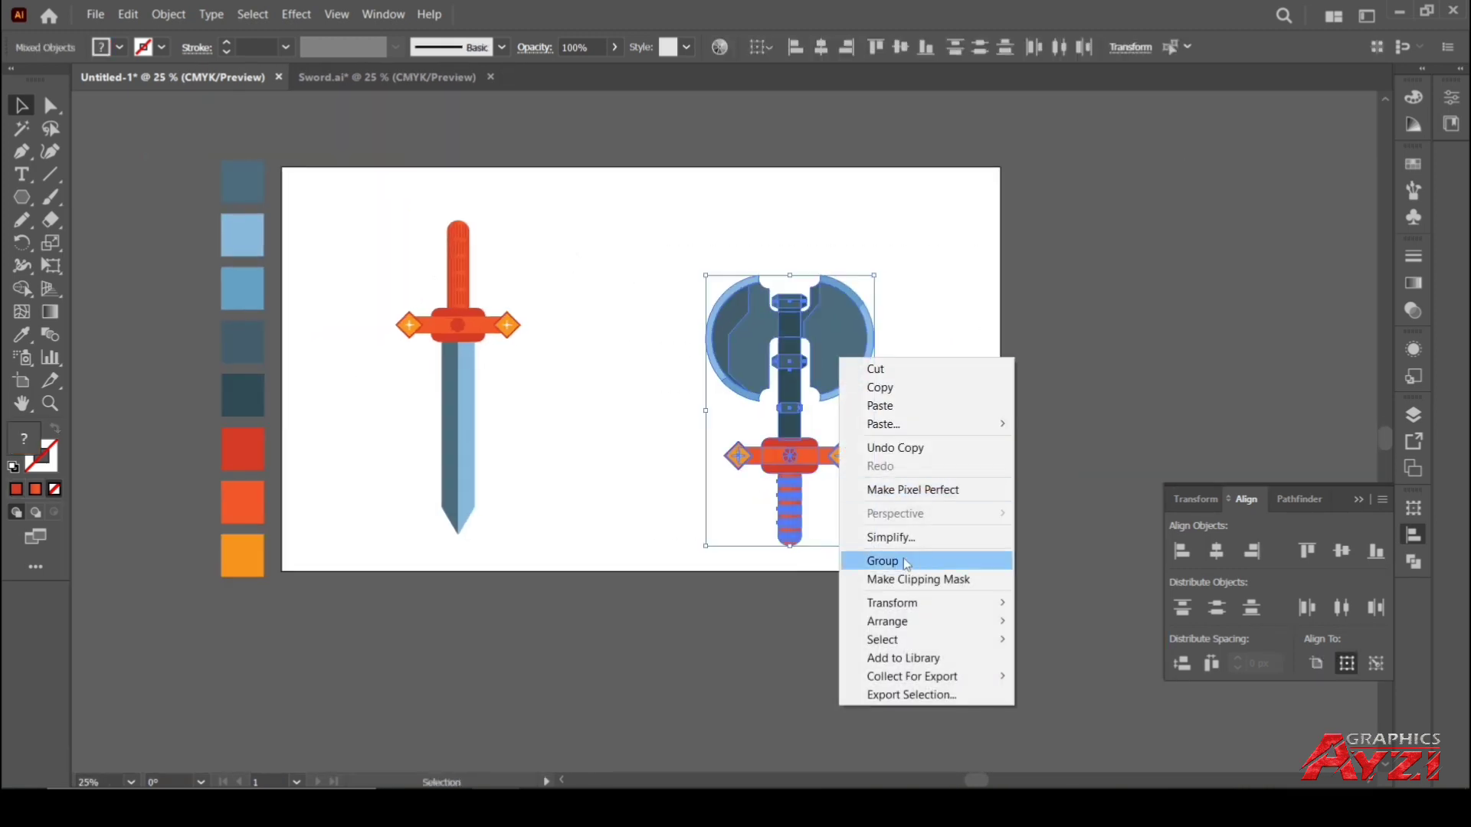
left_click(893, 563)
left_click(538, 338)
Draw a small triangle with the Pen tool overlapping the outer edge of the sword's light blue blade half, its tip pointing inward
scroll(459, 387, "up", 3)
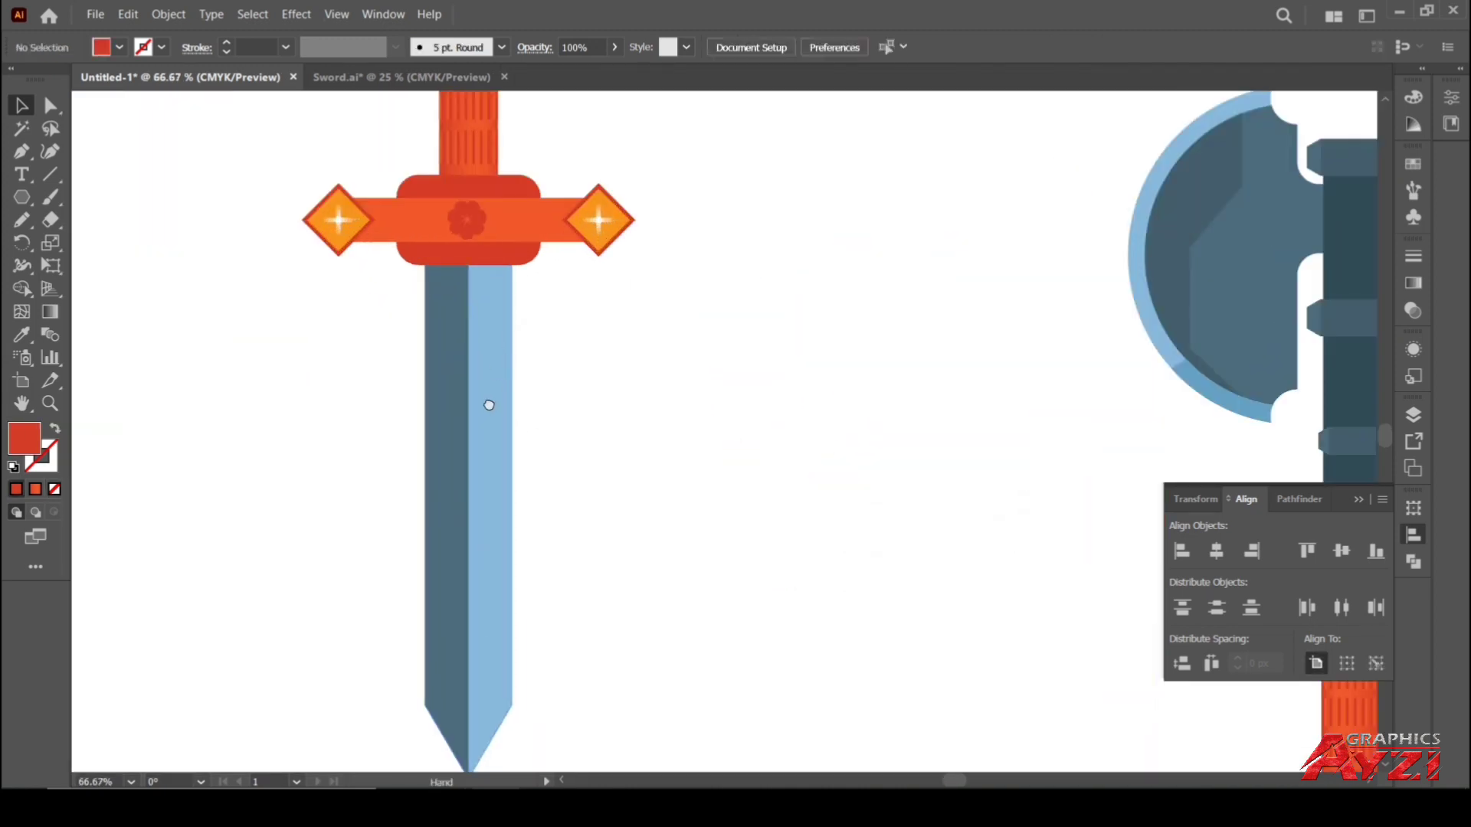
left_click(28, 156)
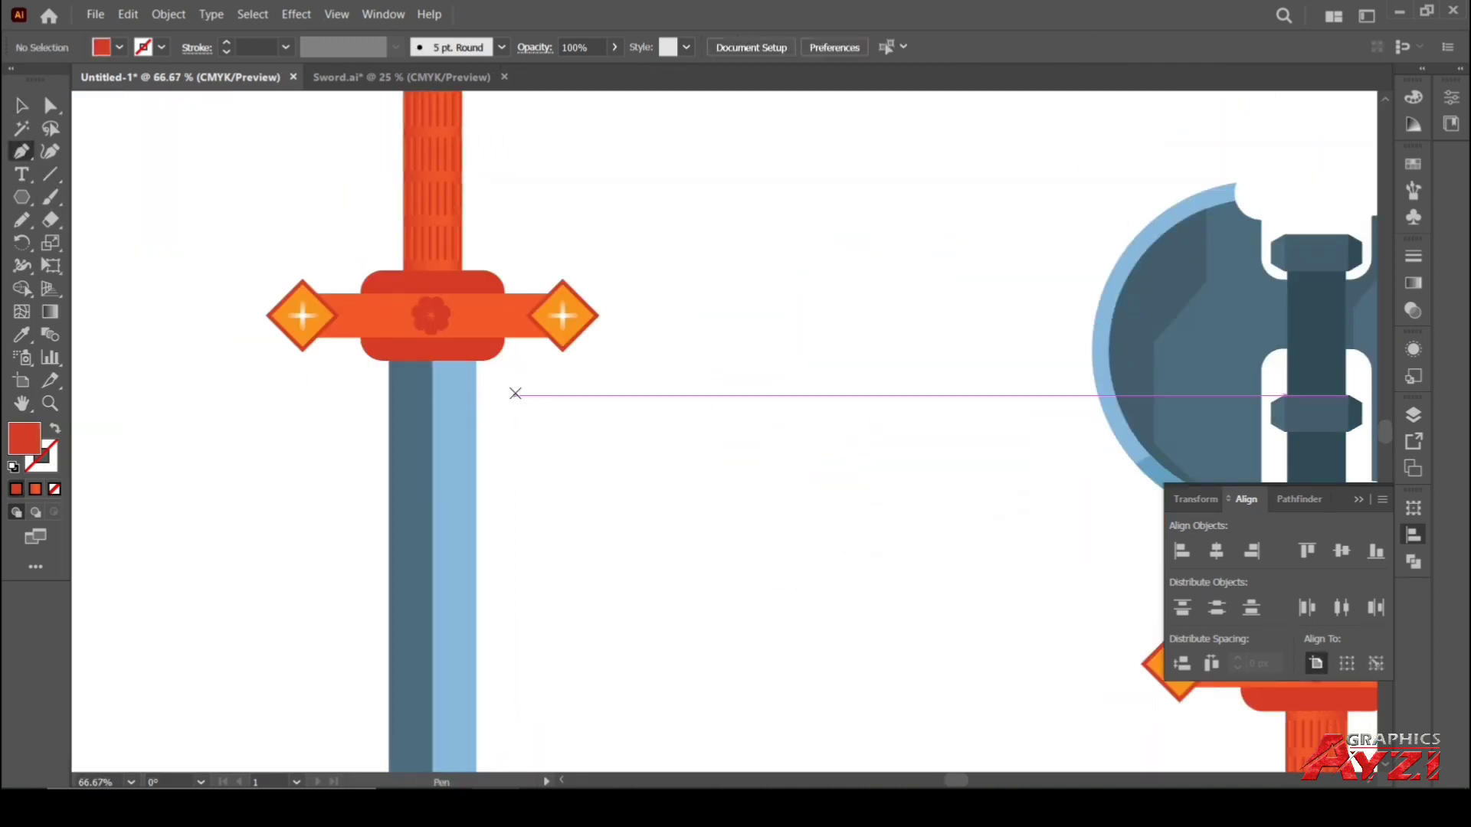
left_click(488, 423)
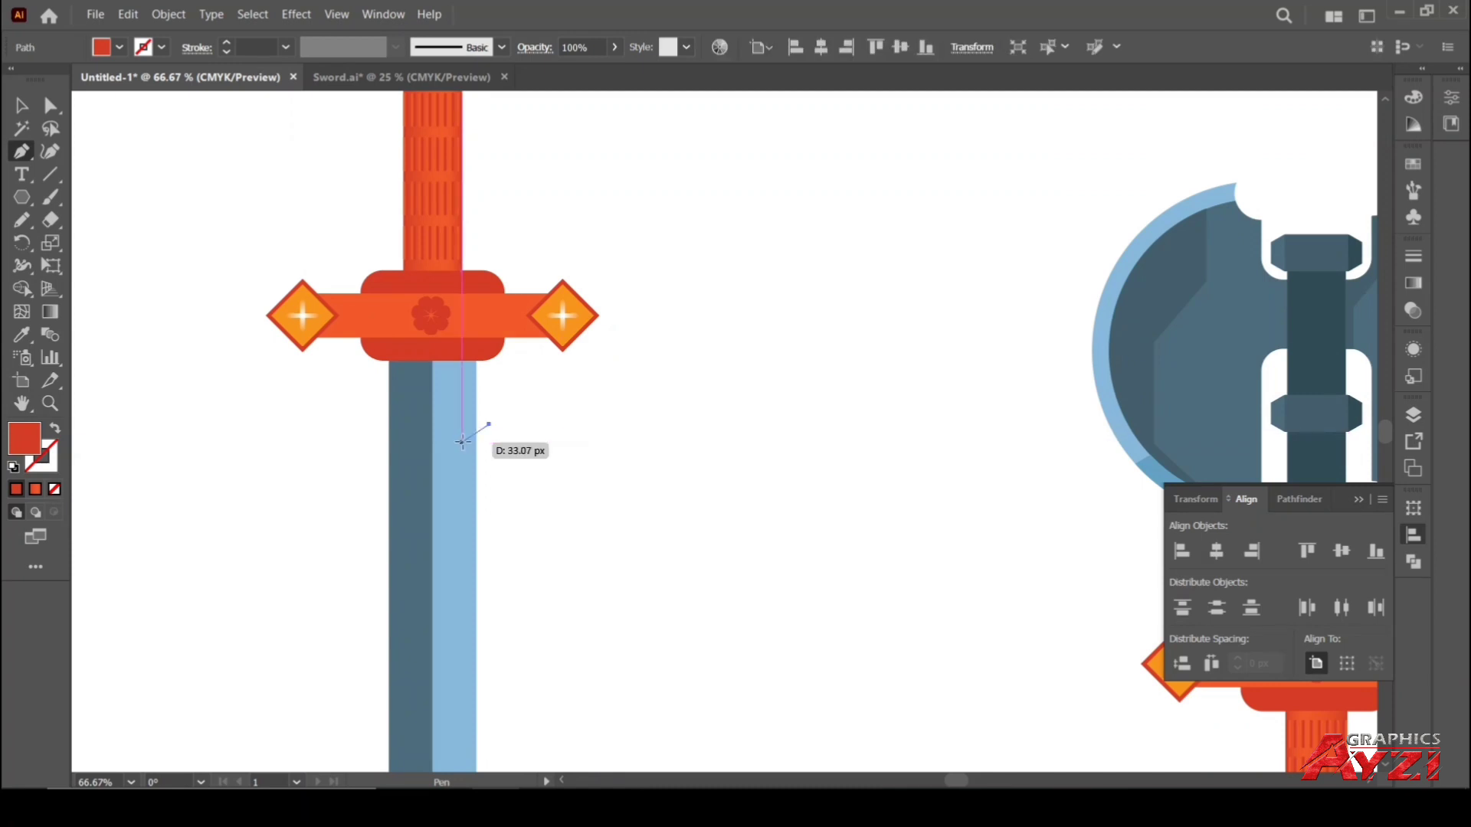
left_click(462, 441)
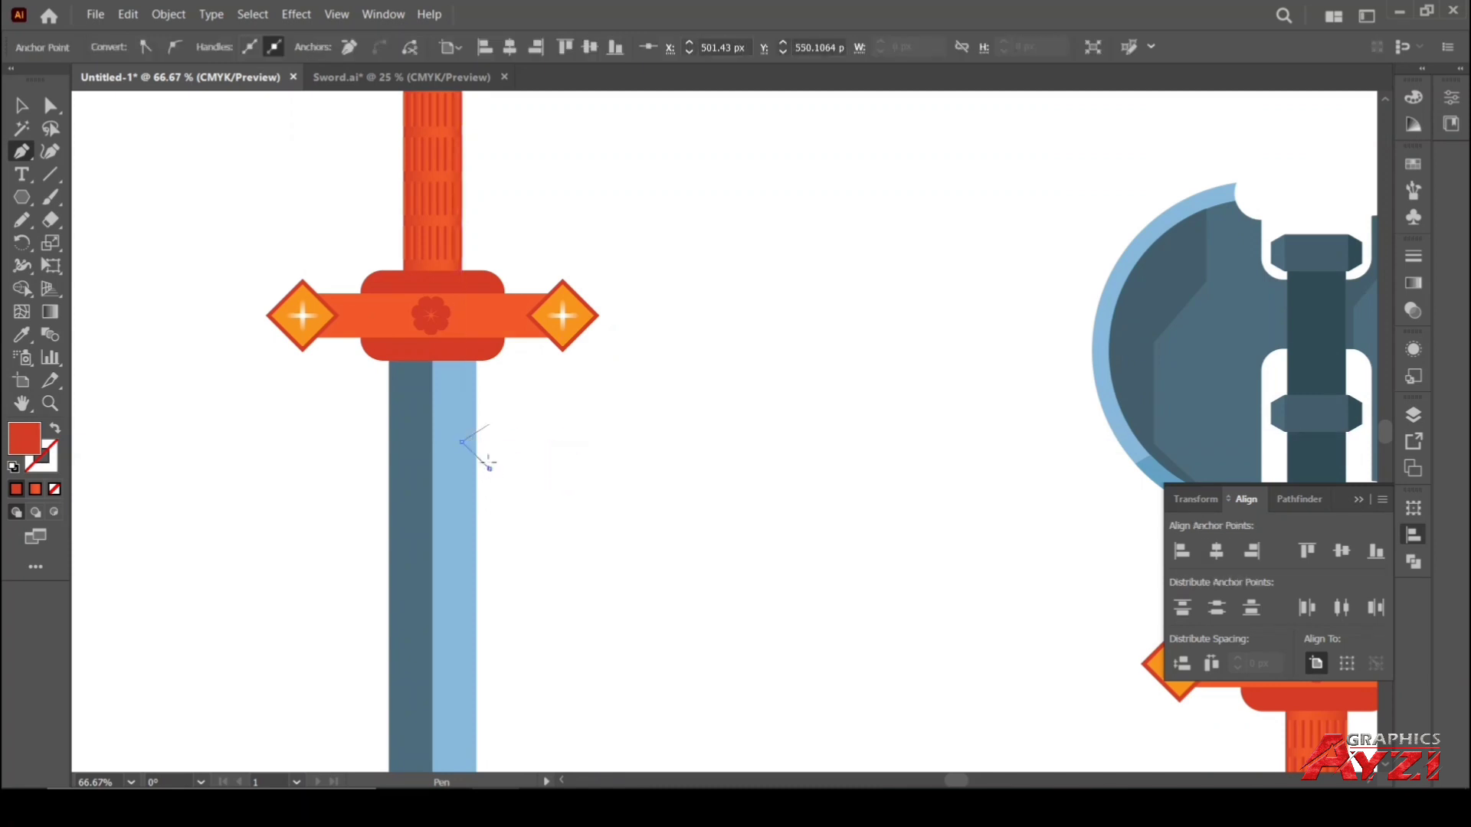
left_click(489, 467)
left_click(21, 105)
left_click(155, 250)
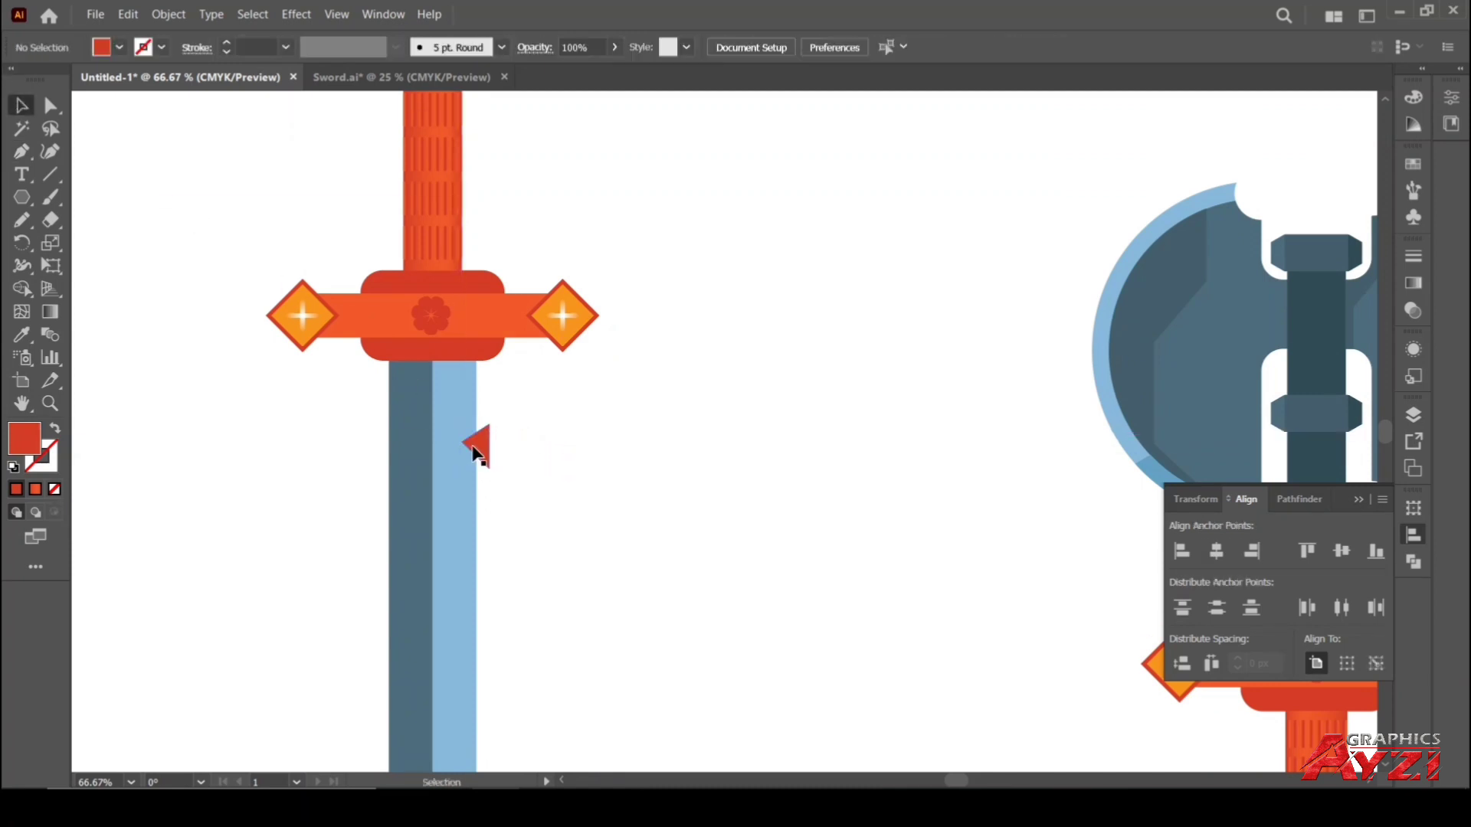
Copy the triangle a little lower along the blade edge and cut both triangles out of the blade as notches with Shape Builder
left_click_drag(484, 460, 487, 521)
key("ctrl+plus")
left_click_drag(526, 406, 440, 567)
left_click(21, 289)
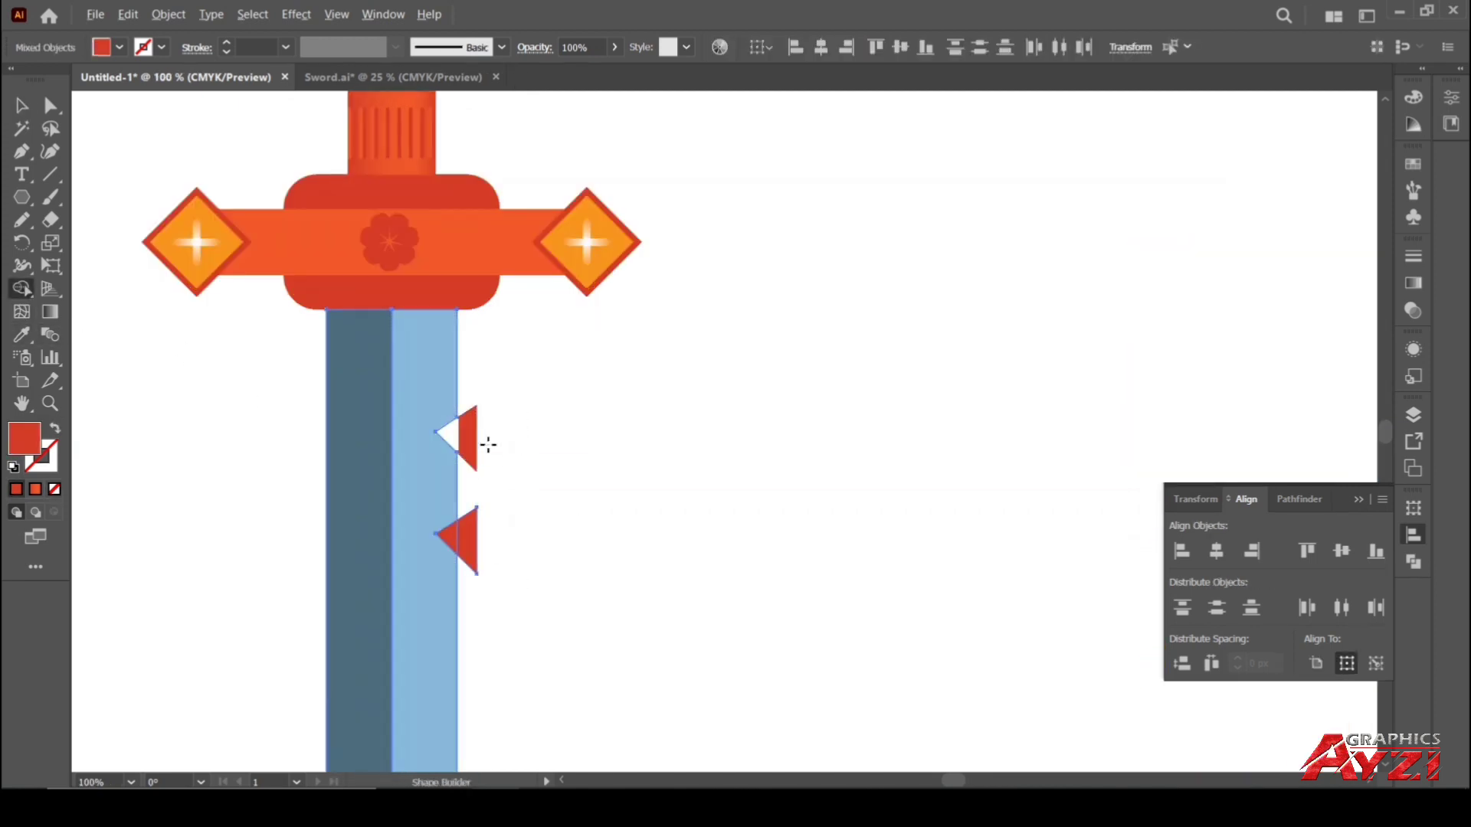
left_click(448, 530, "alt")
key("v")
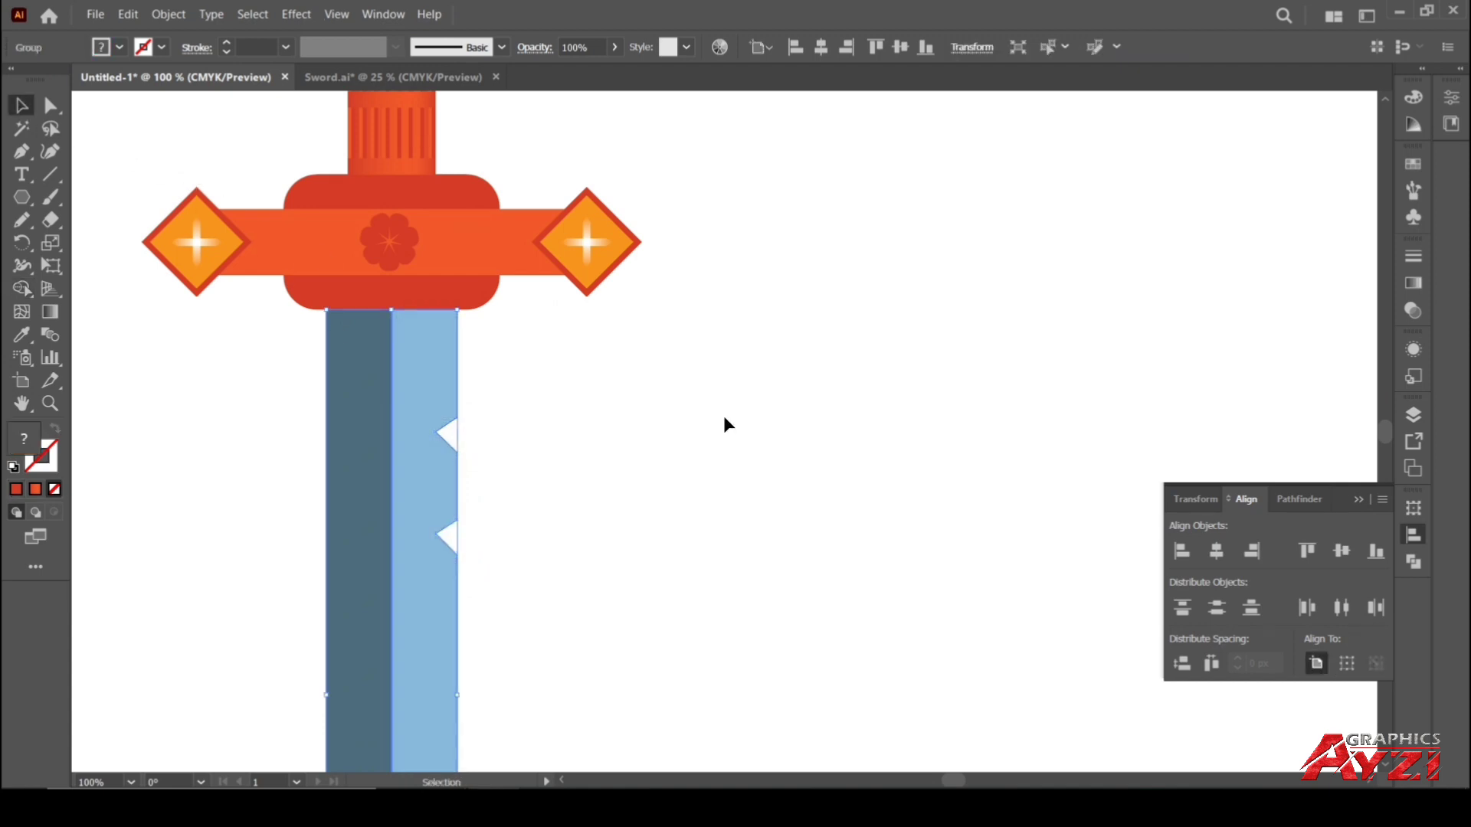
left_click(723, 418)
Group all the parts of the sword, from grip to notched blade, into one object
key("ctrl+0")
scroll(714, 415, "down", 1)
scroll(724, 404, "up", 1)
scroll(724, 404, "down", 1)
left_click_drag(798, 369, 676, 378)
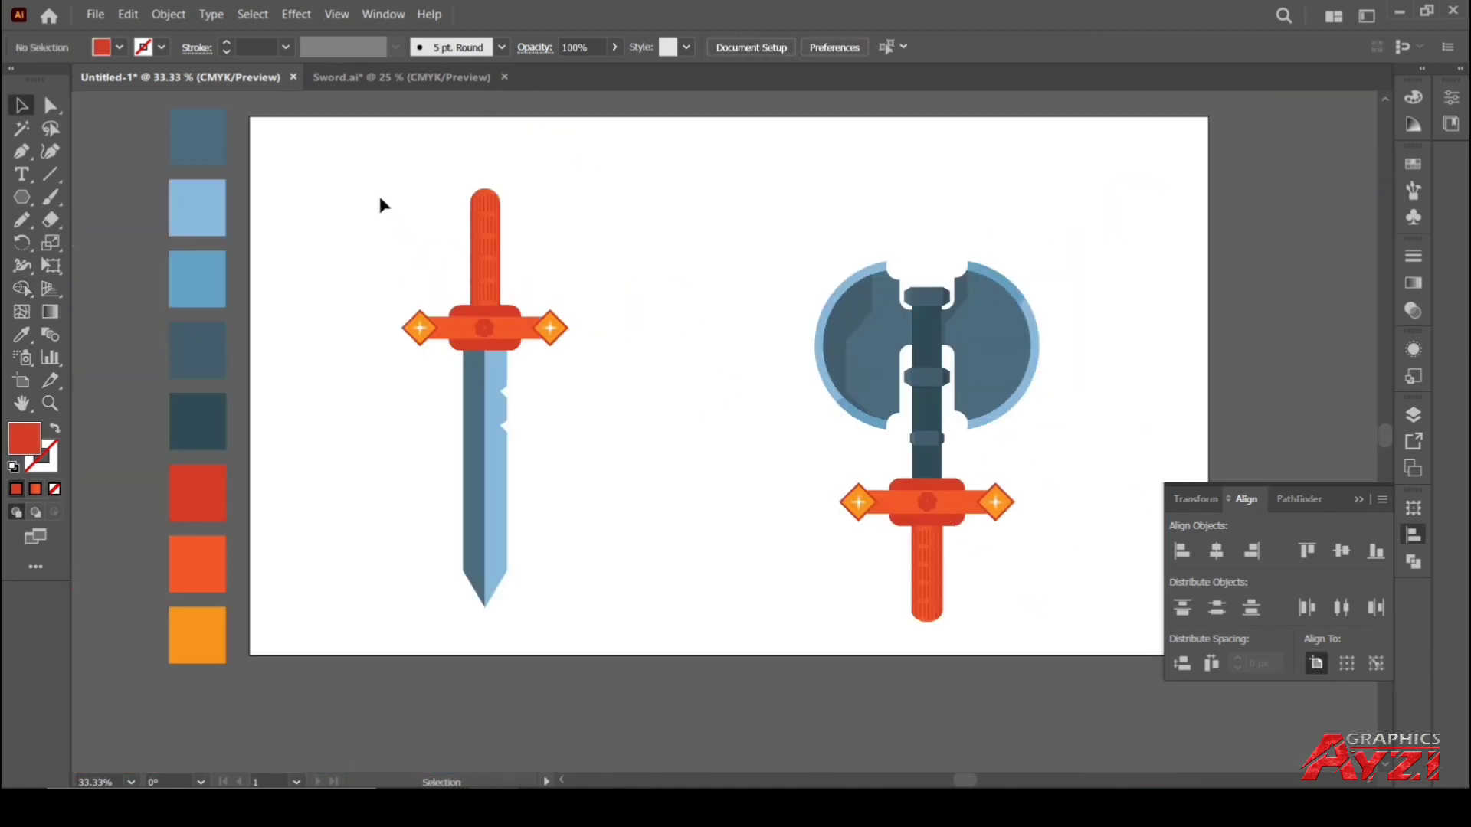
left_click_drag(378, 194, 588, 570)
right_click(481, 308)
left_click(526, 512)
left_click(628, 352)
Delete all the colour swatch squares standing beside the artboard
scroll(628, 351, "down", 1)
left_click_drag(434, 559, 438, 566)
key("Delete")
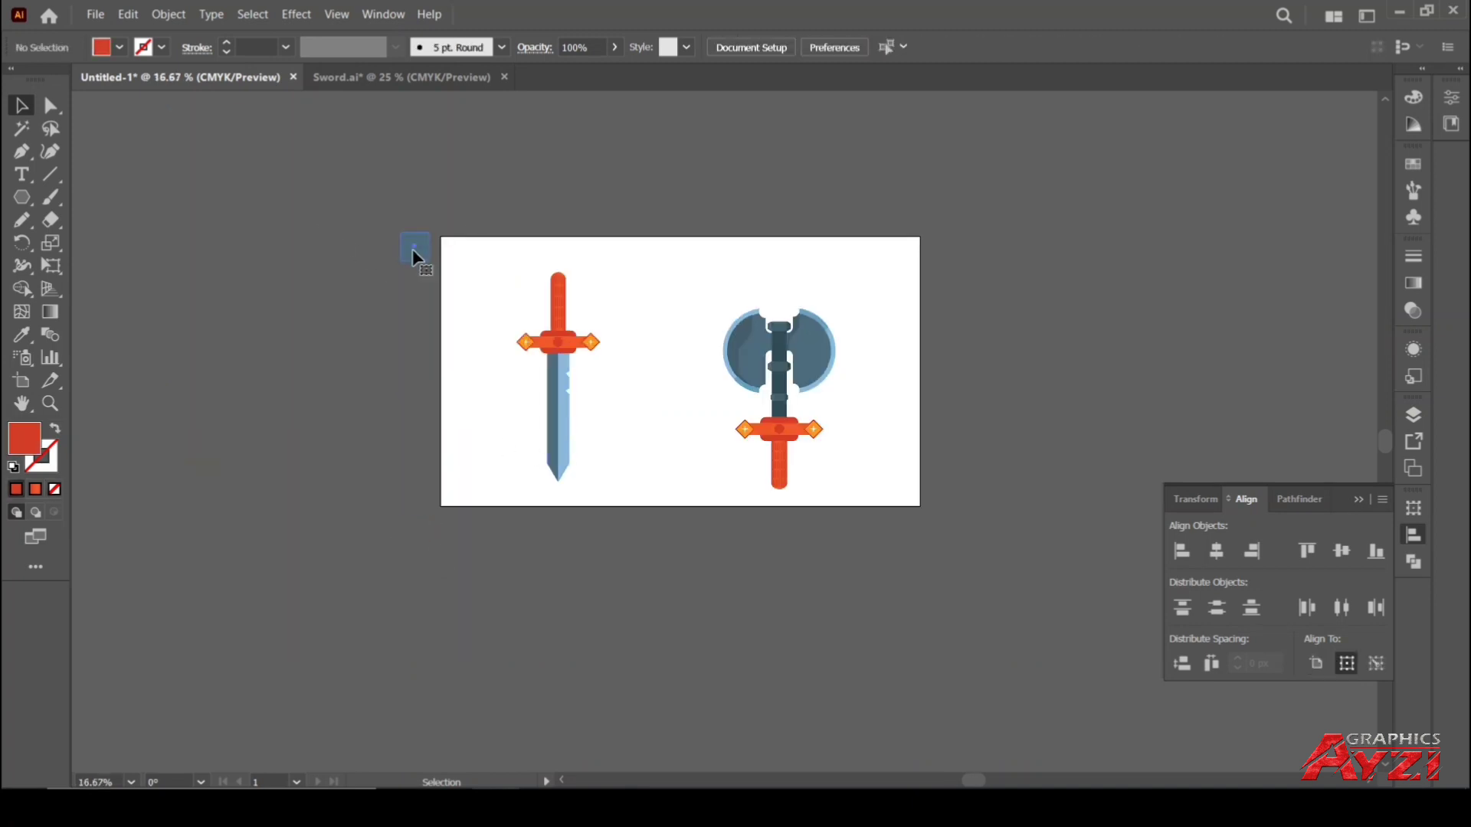
left_click(412, 250)
key("Delete")
Rotate the sword about 45° clockwise so it lies diagonally, enlarge it proportionally and reposition it in its half of the artboard
scroll(630, 352, "up", 1)
left_click(529, 345)
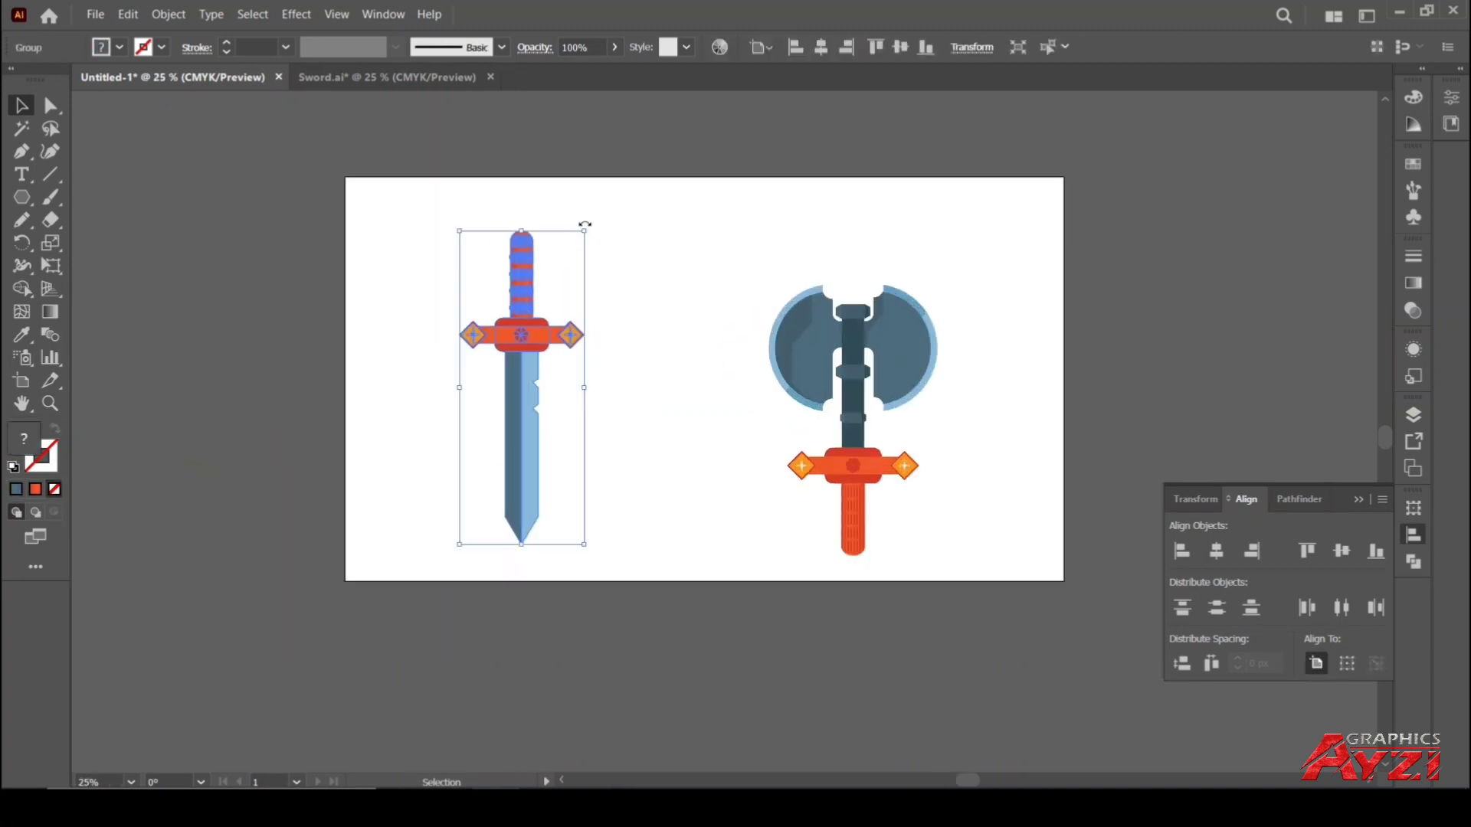
left_click_drag(619, 317, 662, 337)
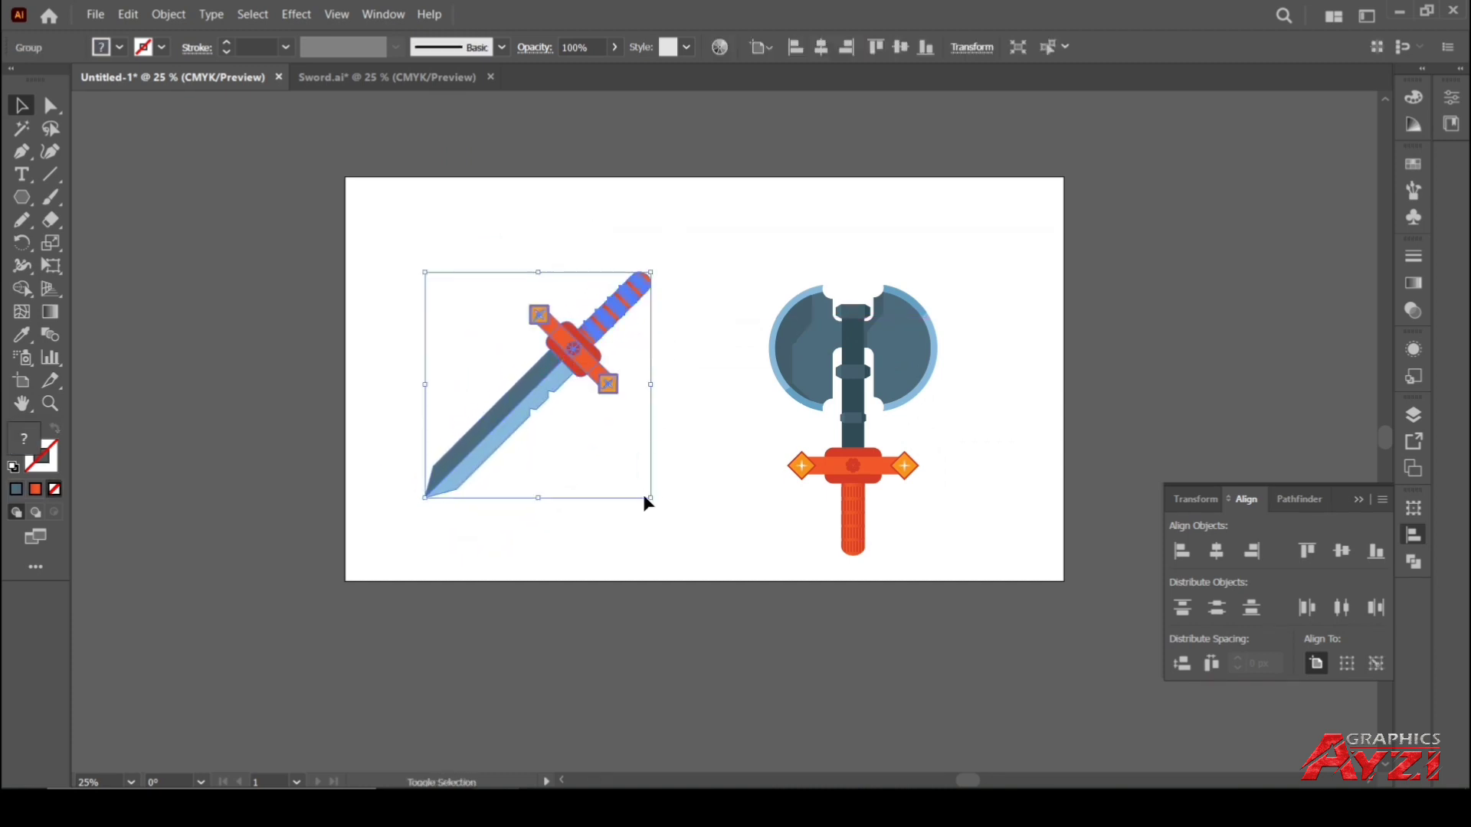
left_click_drag(650, 498, 696, 552)
left_click_drag(583, 391, 573, 371)
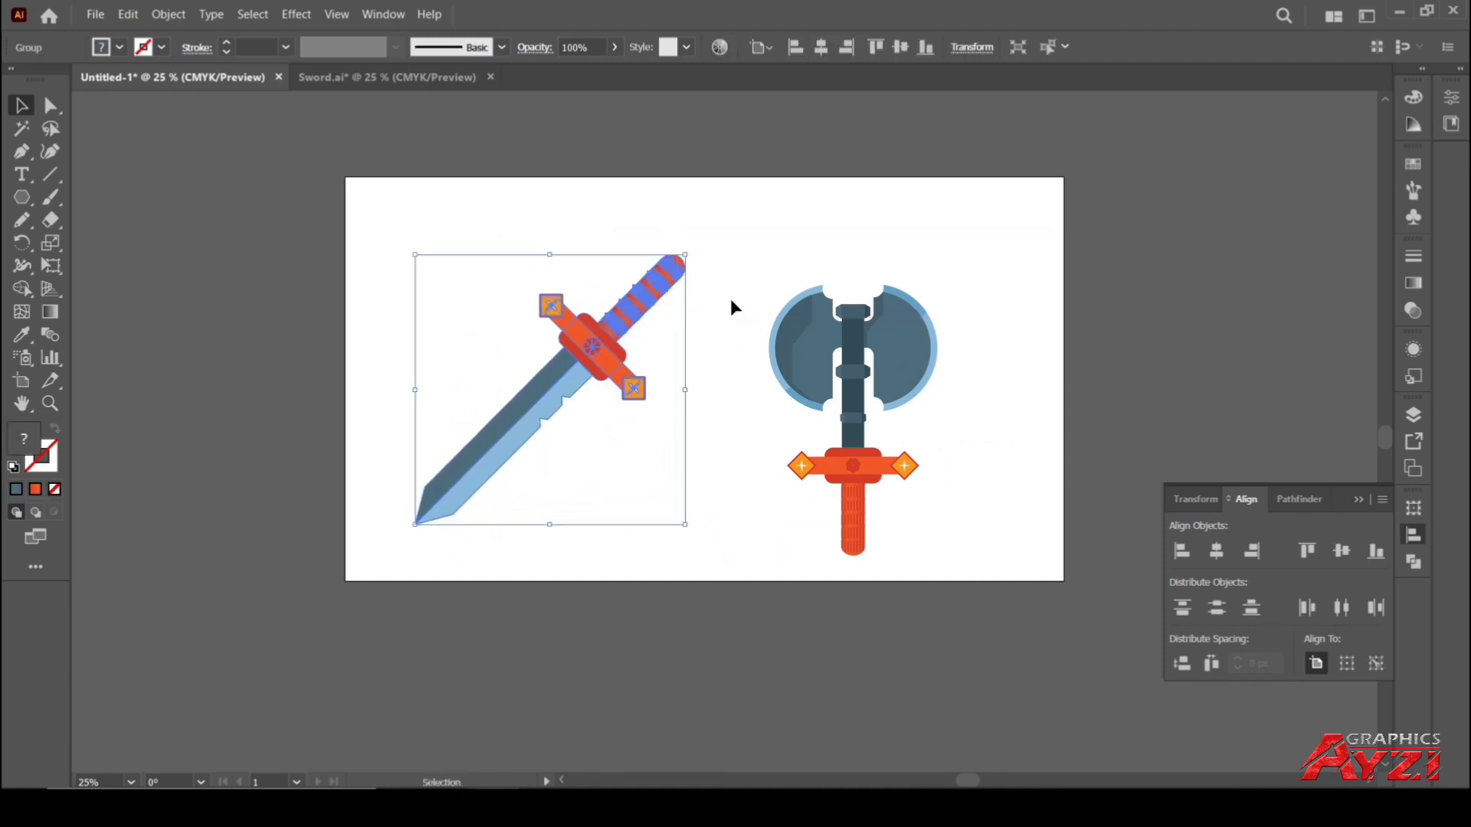
left_click(730, 307)
Move the axe straight up until it is level with the sword, and collapse the Align panel to view the finished artwork
left_click_drag(848, 353, 847, 316)
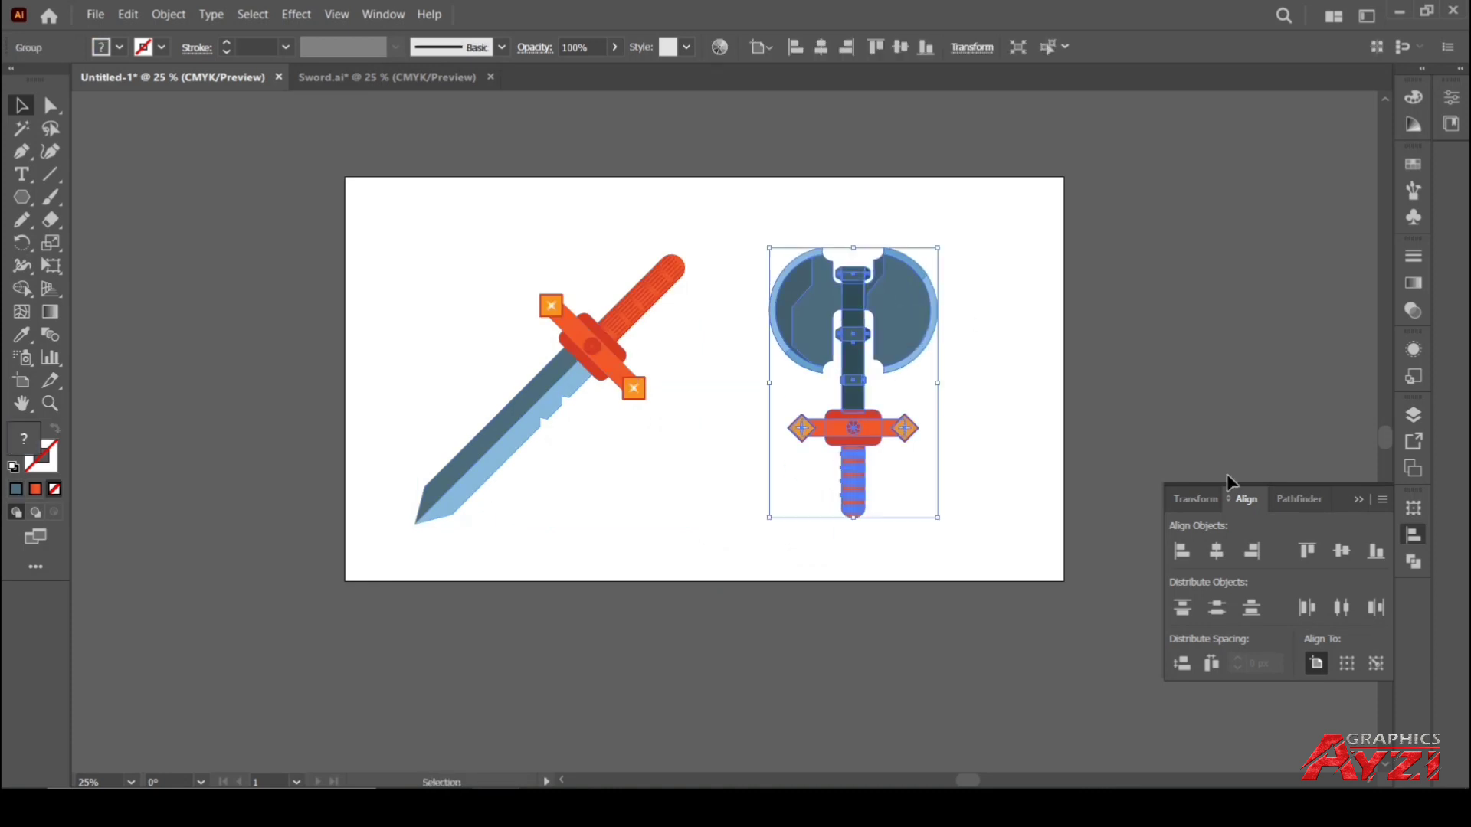
left_click(1358, 499)
left_click_drag(1057, 342, 917, 386)
left_click(929, 390)
scroll(912, 386, "up", 1)
left_click_drag(1018, 384, 1132, 391)
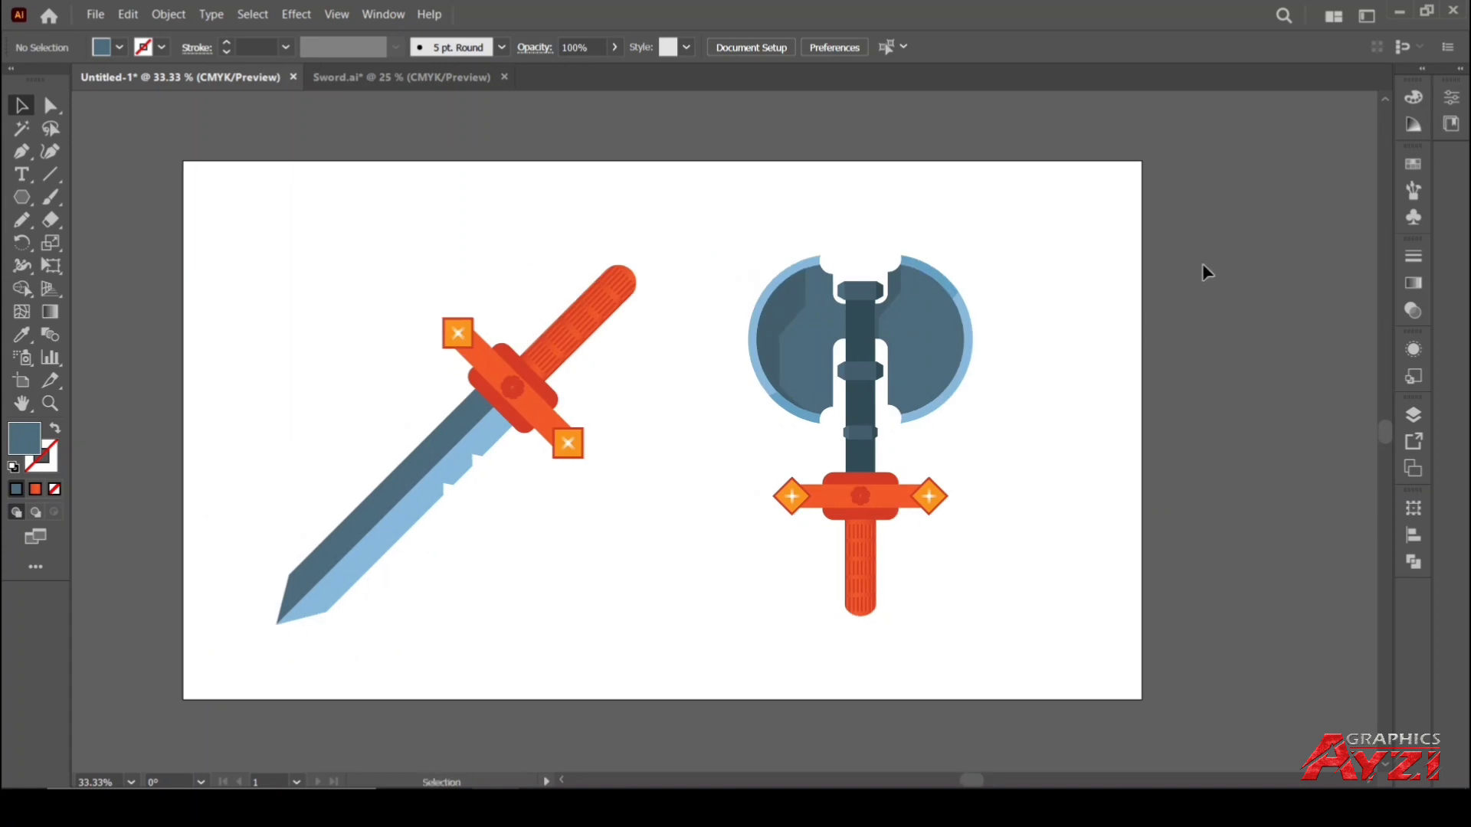